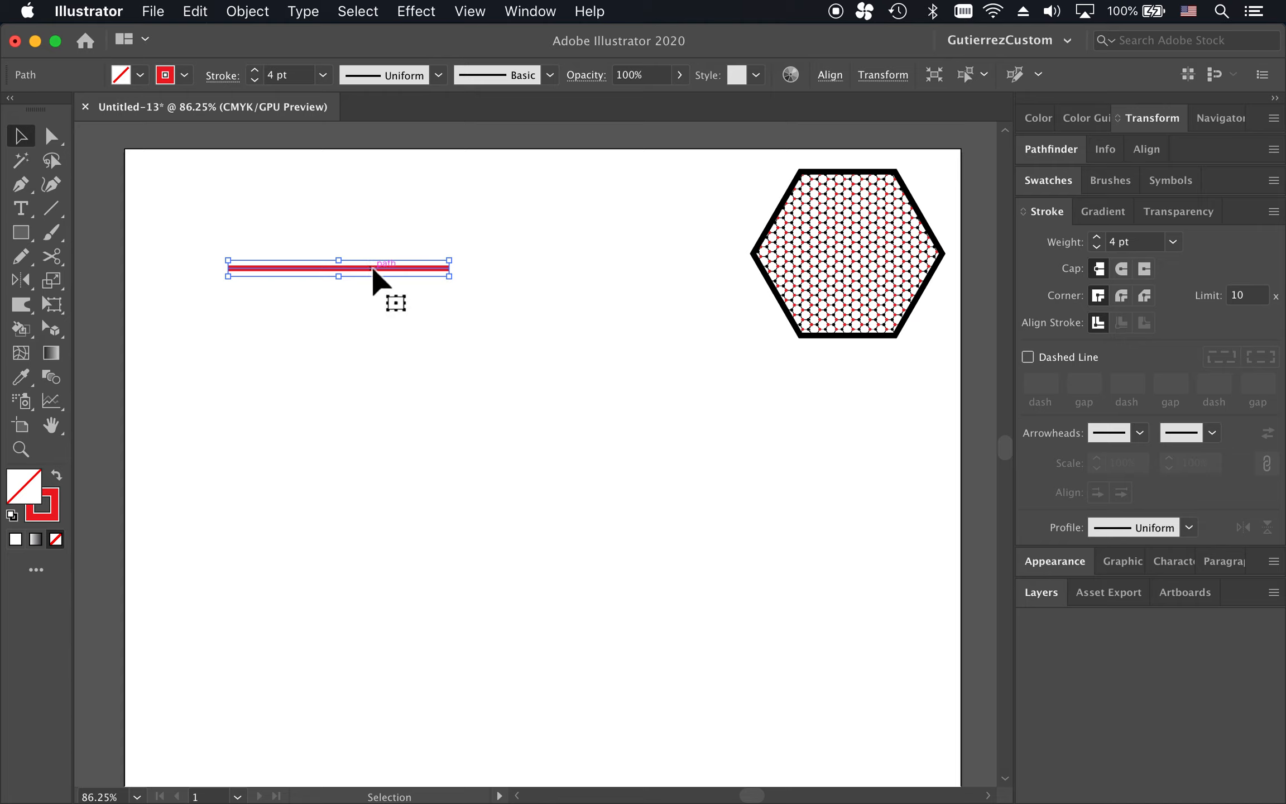
# Apply a Zig Zag effect to the red line with size 0.31 in absolute, 6 ridges per segment and smooth points.
pyautogui.click(427, 14)
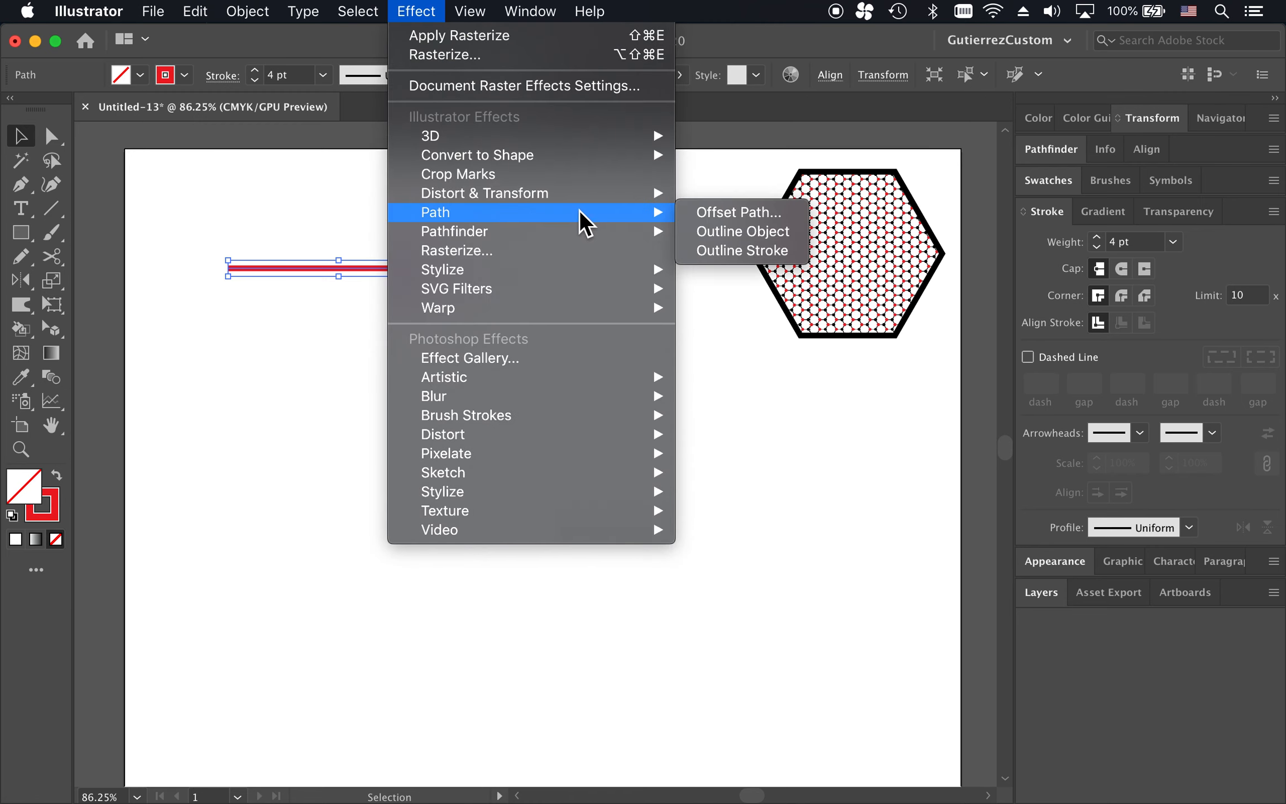
pyautogui.moveTo(582, 206)
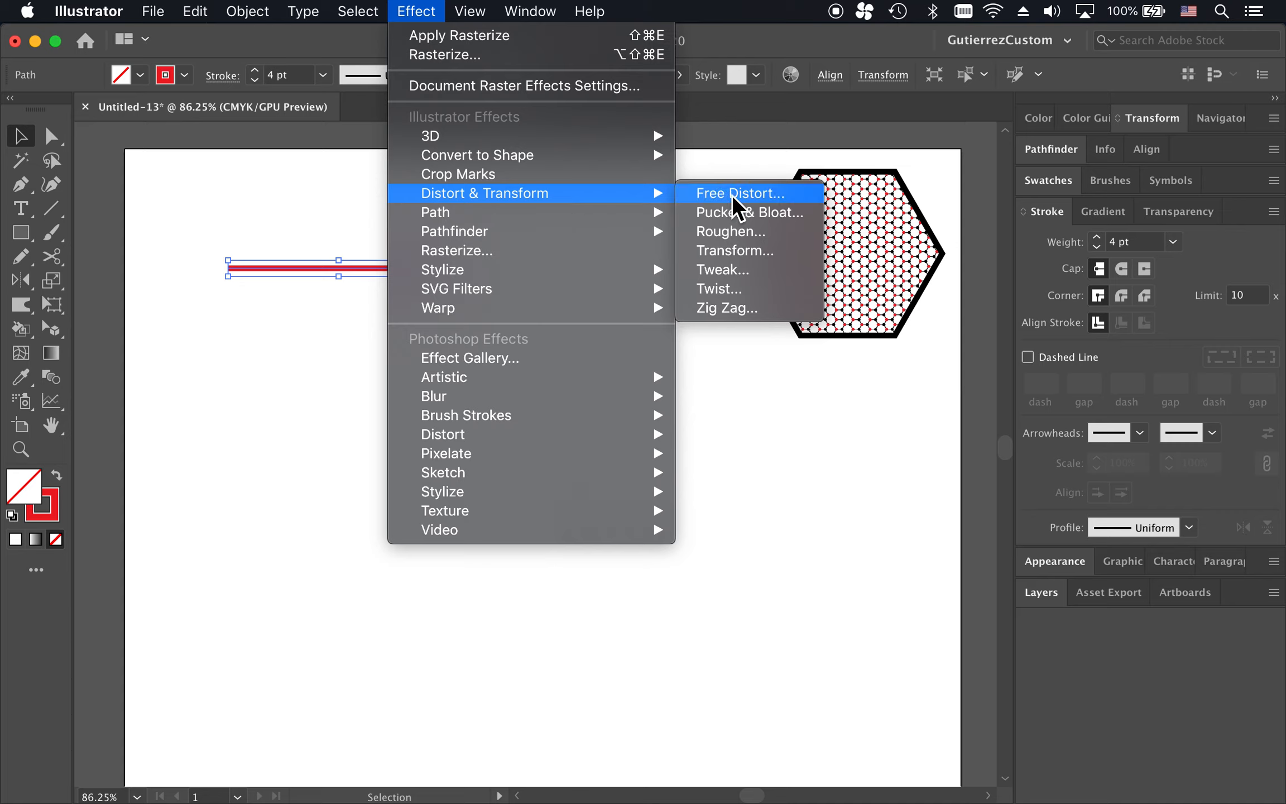
pyautogui.click(734, 313)
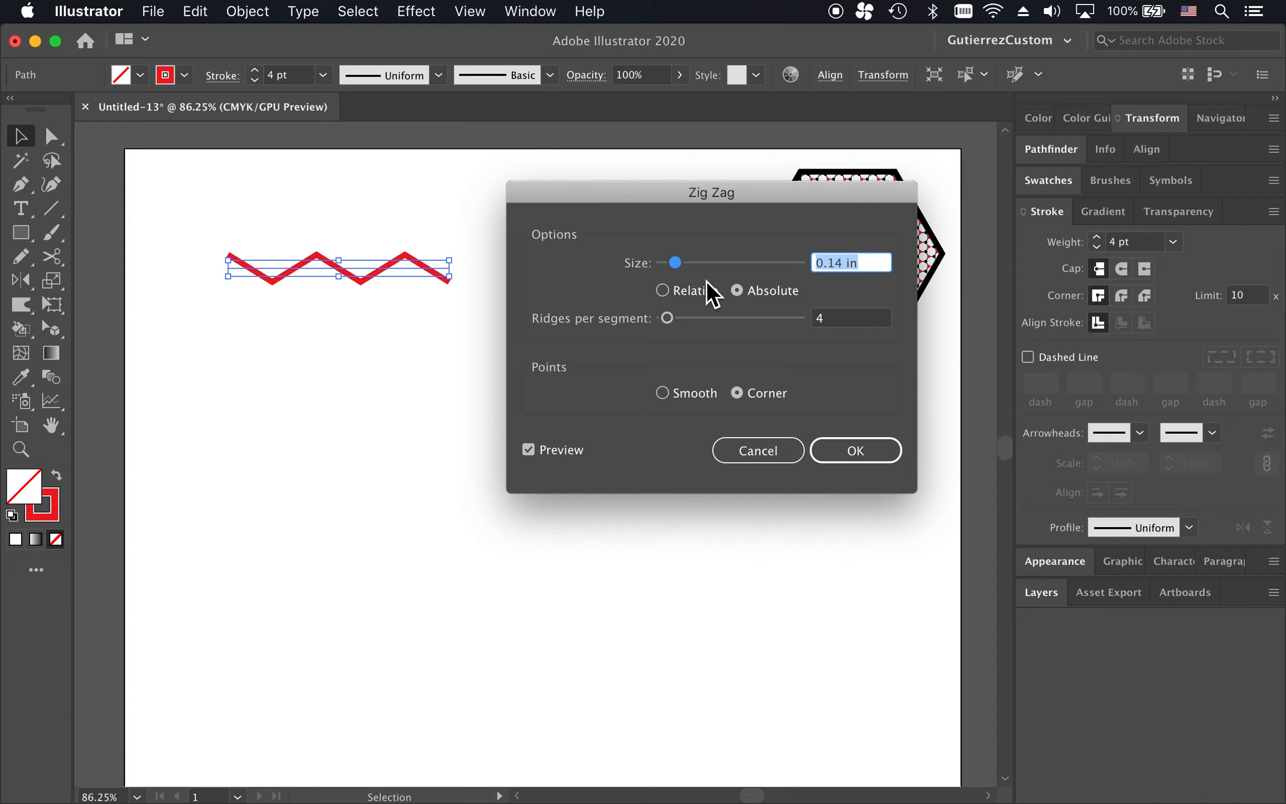
pyautogui.click(836, 318)
pyautogui.press('Up')
pyautogui.press('Up')
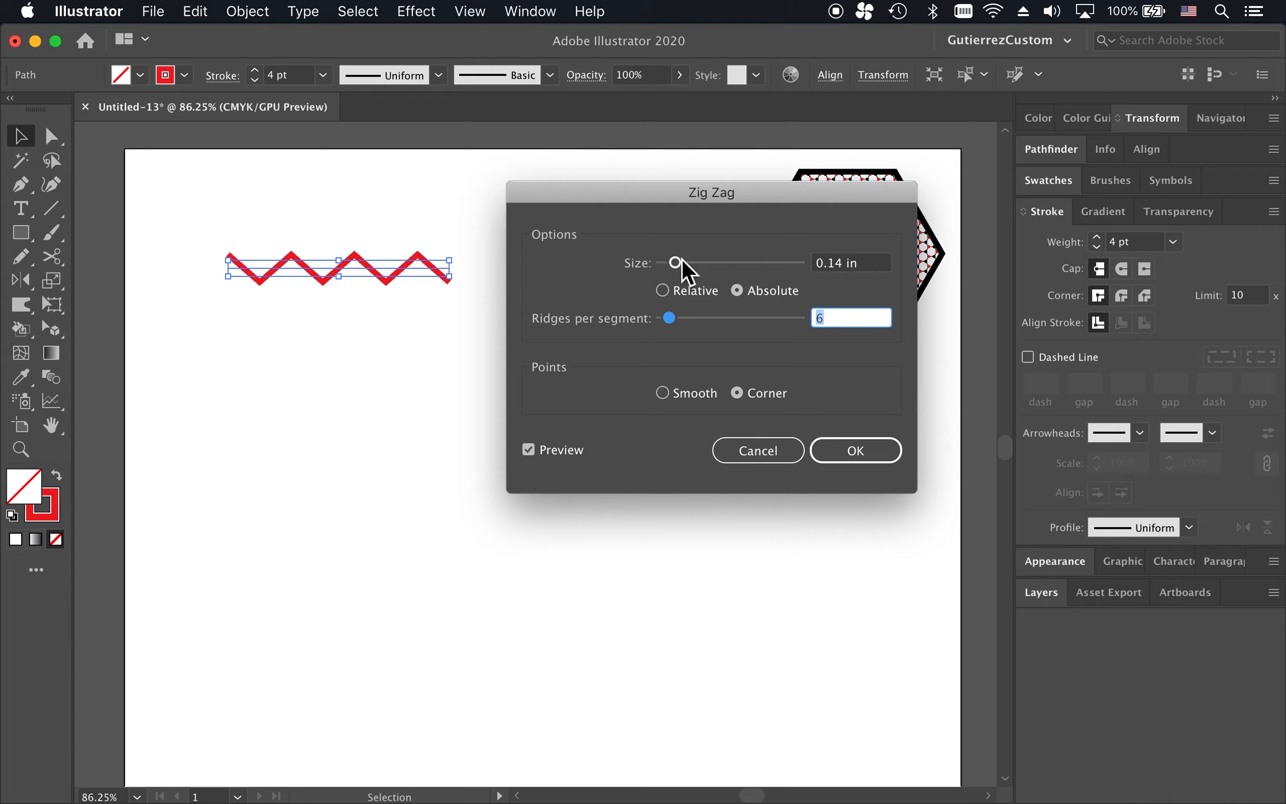
pyautogui.moveTo(681, 264); pyautogui.dragTo(697, 265)
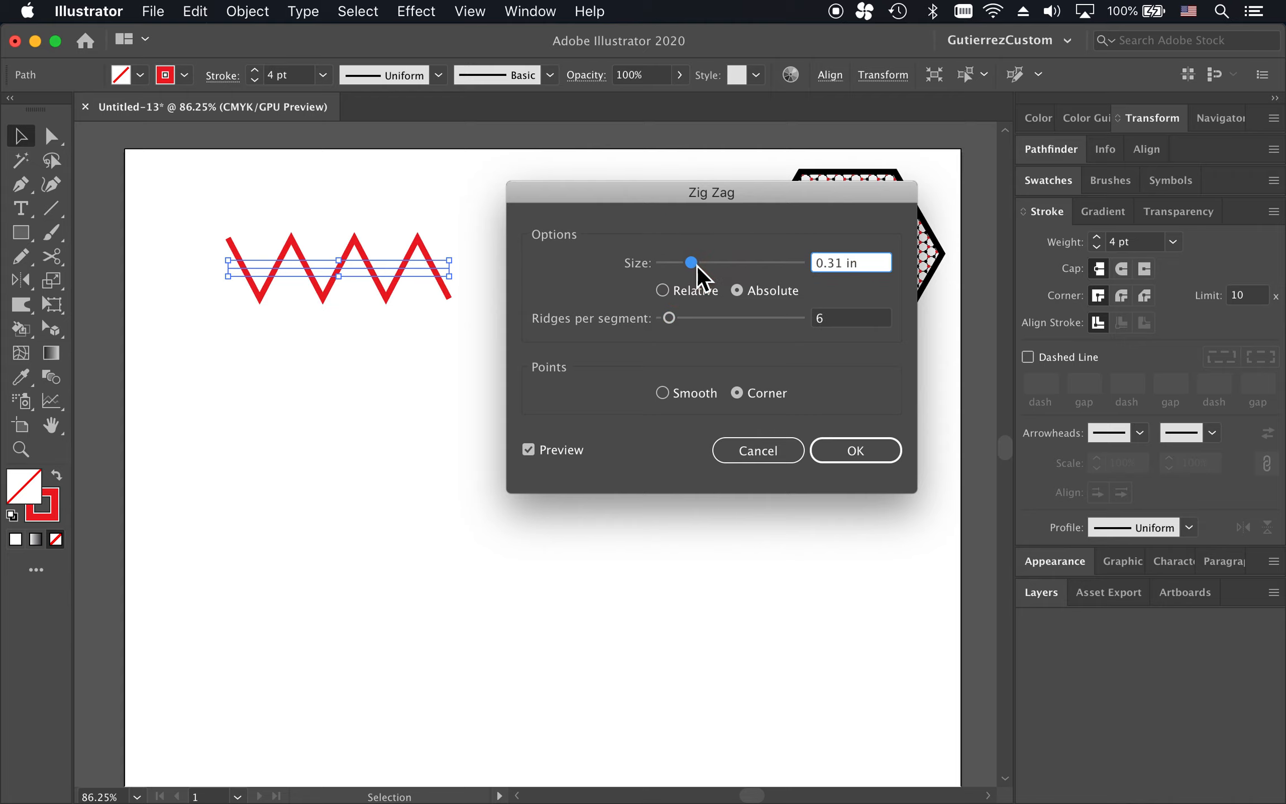
pyautogui.click(702, 397)
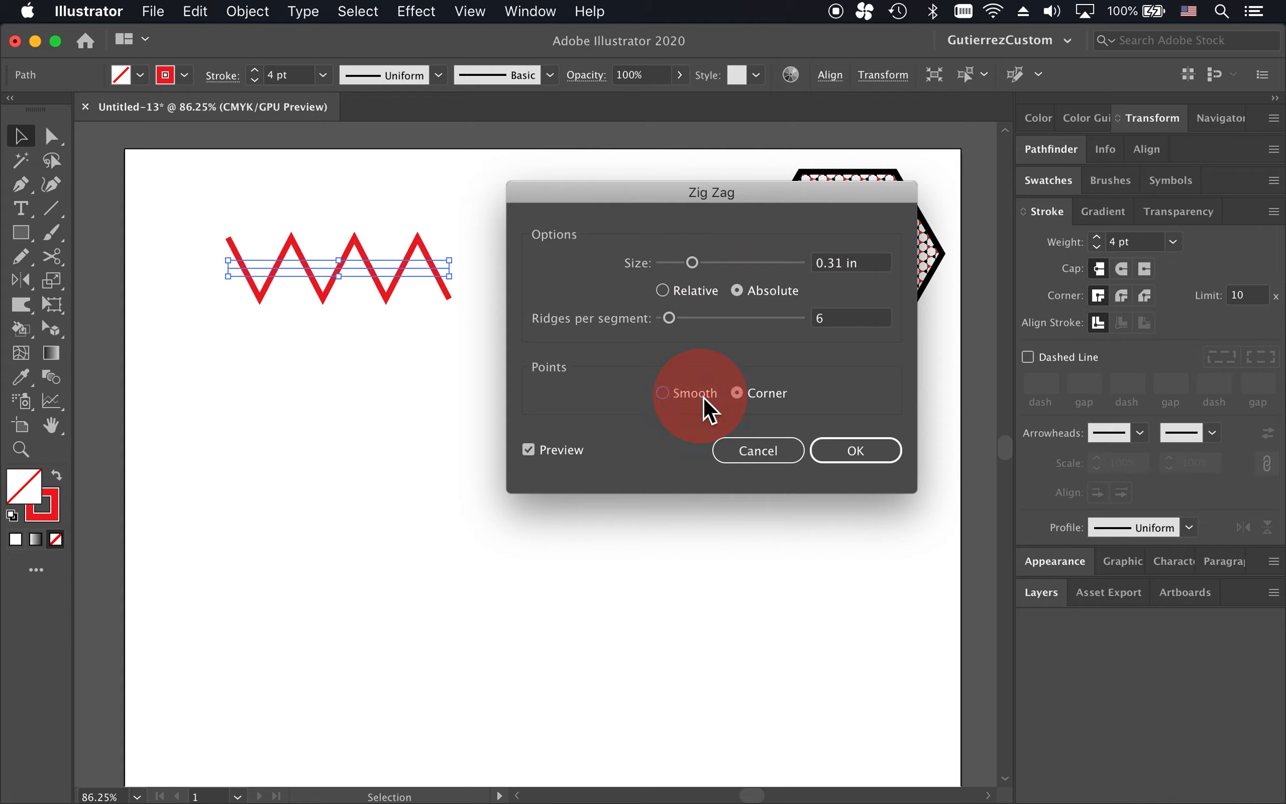
pyautogui.click(838, 453)
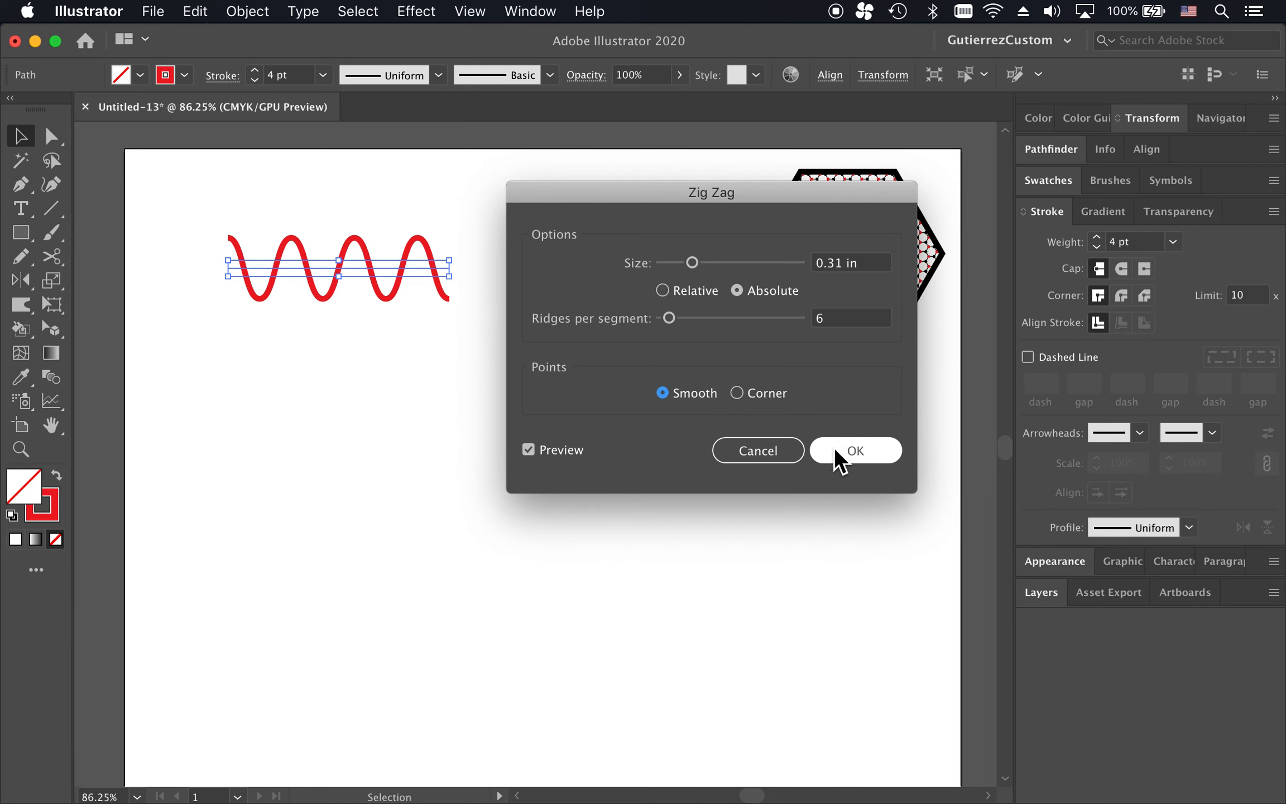
pyautogui.click(656, 402)
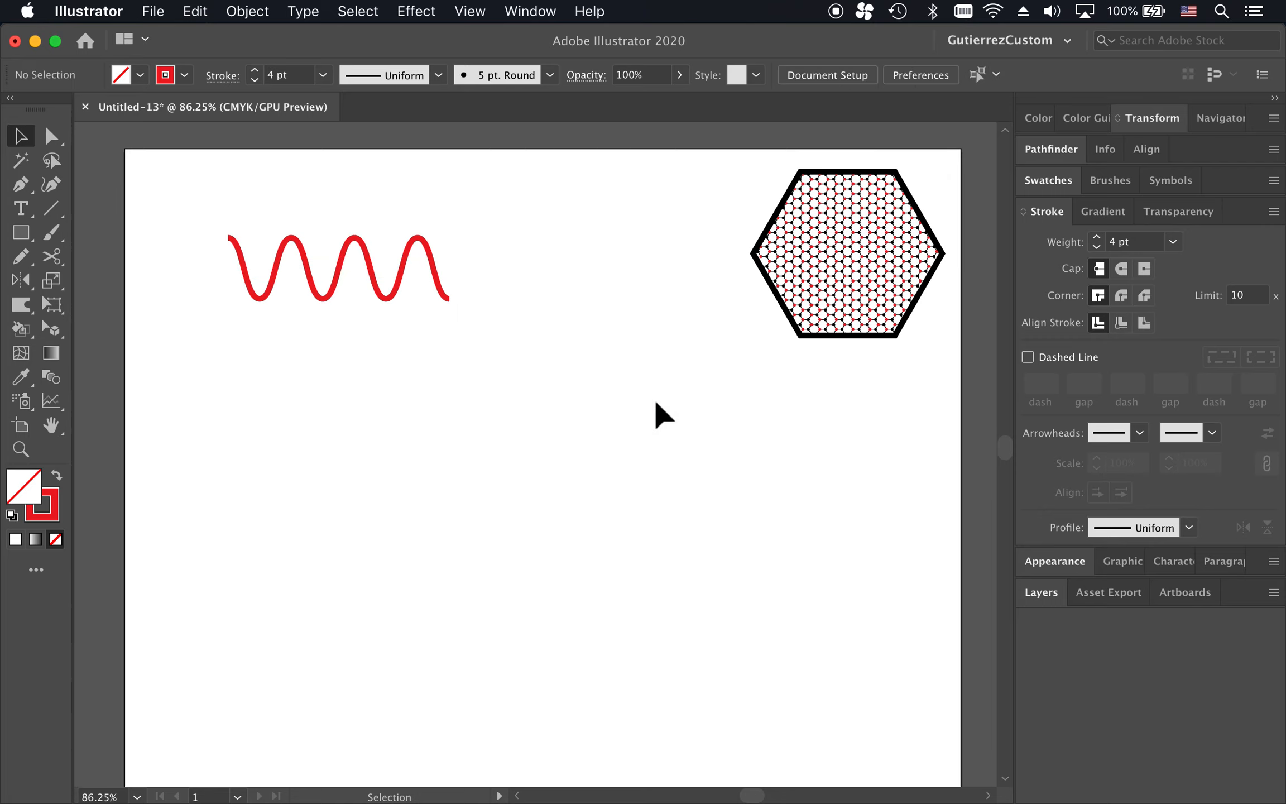
# Select the wavy line and display its appearance attributes.
pyautogui.click(407, 254)
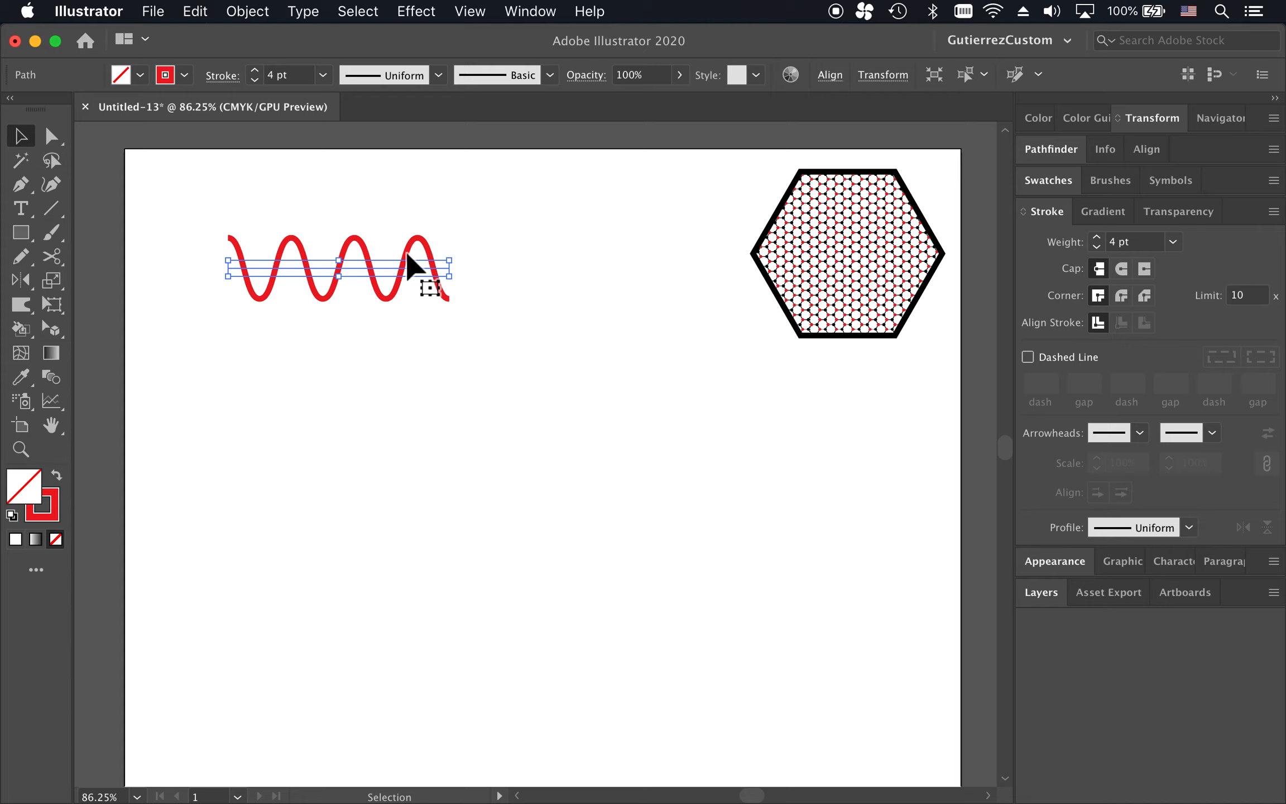
pyautogui.click(1044, 563)
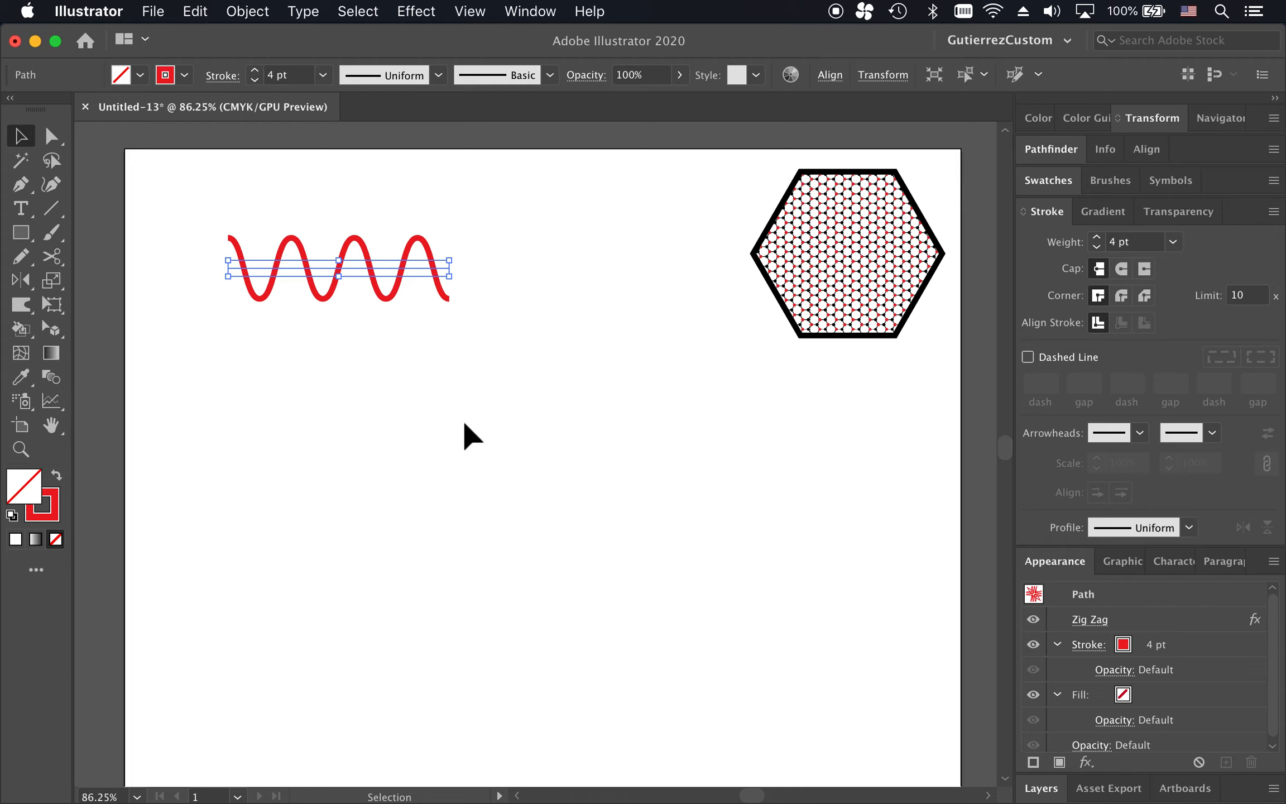
pyautogui.click(491, 314)
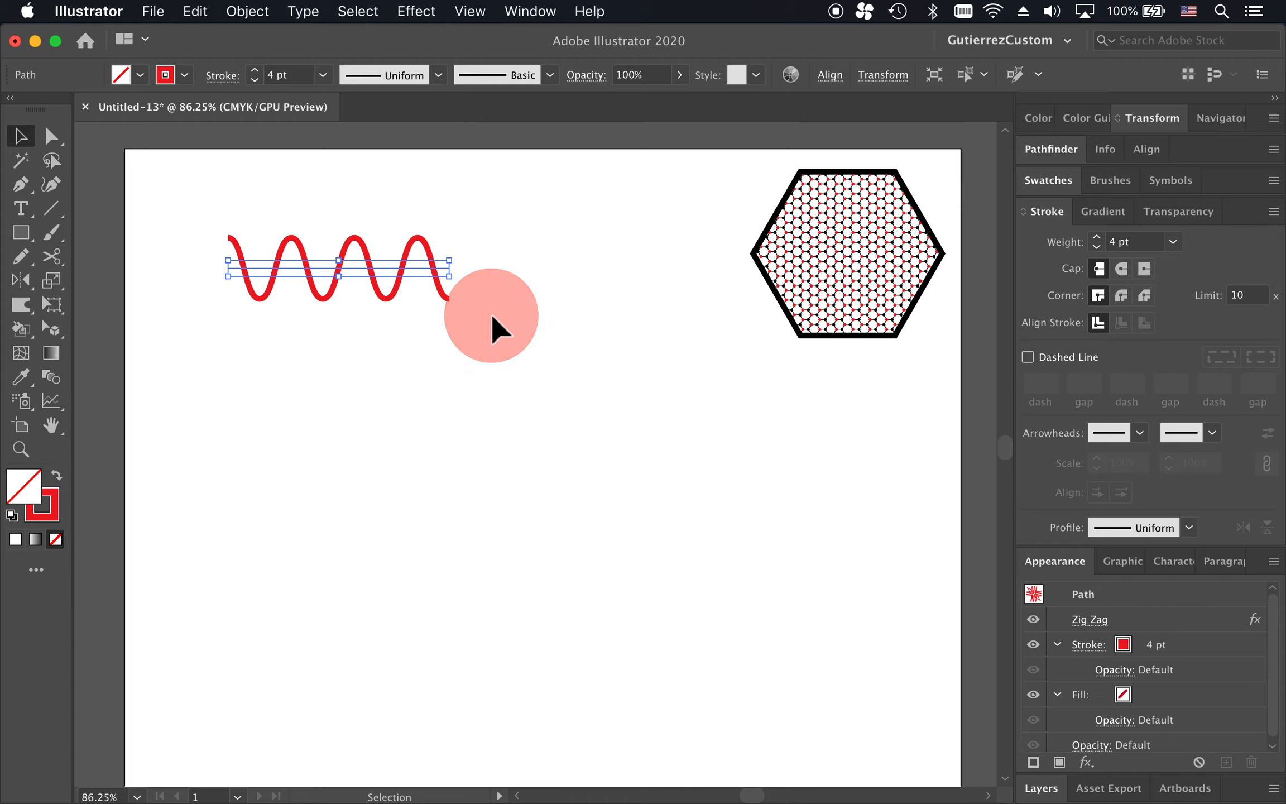
pyautogui.click(436, 269)
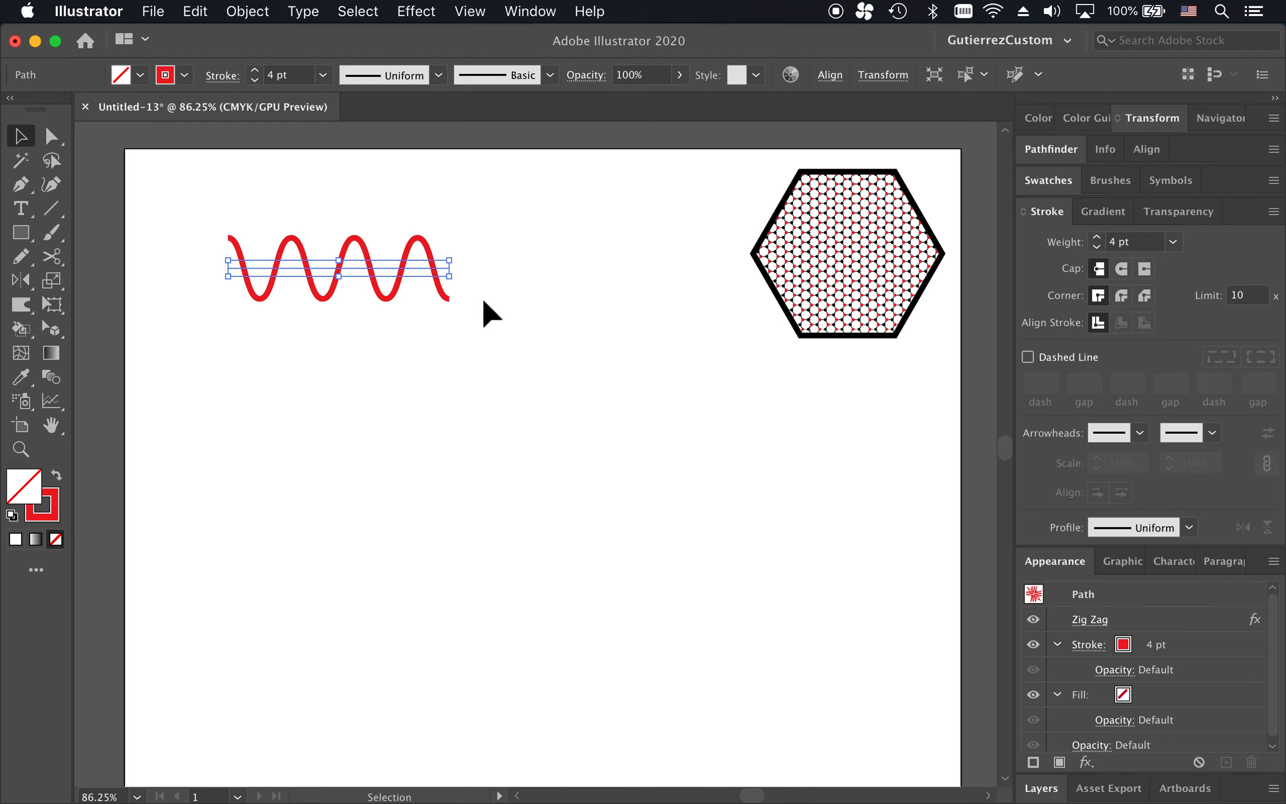
# Lengthen the wavy line by moving its right end anchor horizontally to X about 3.77 in with Direct Selection.
pyautogui.press('a')
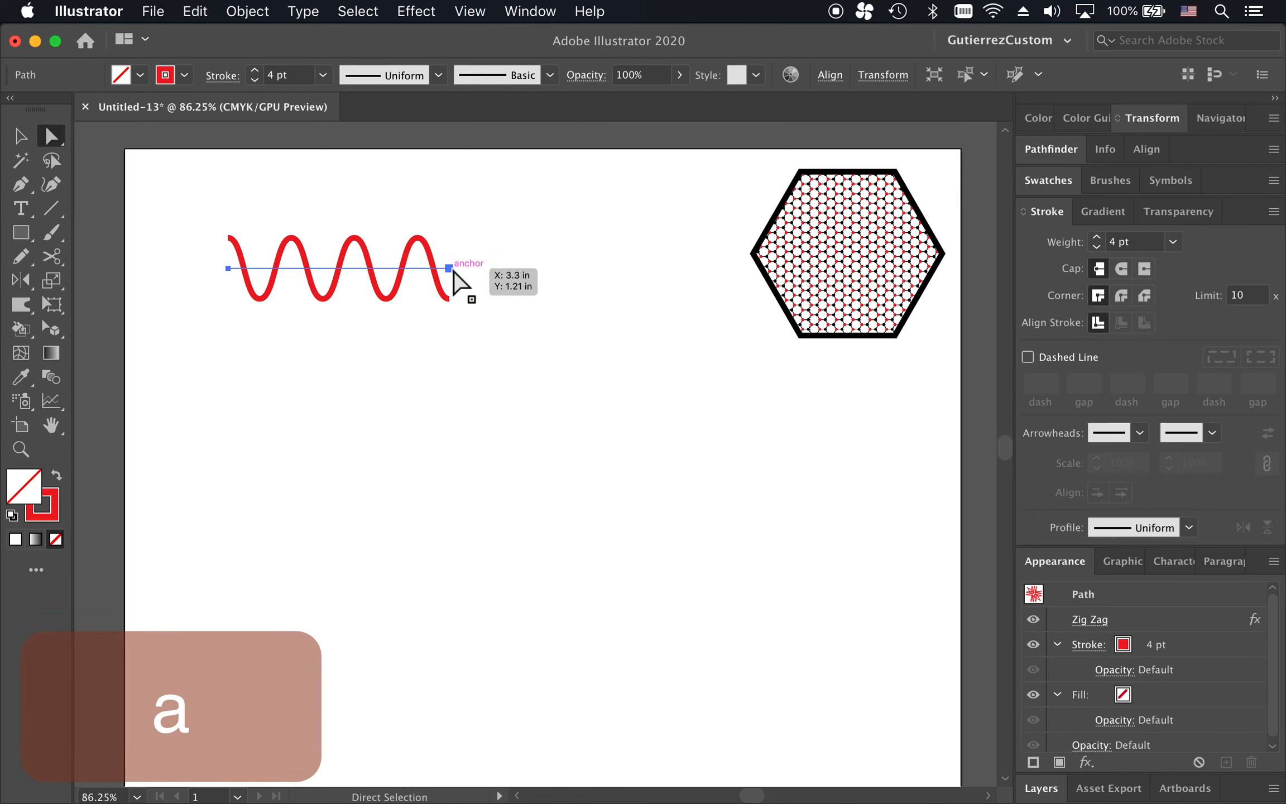
pyautogui.moveTo(450, 269); pyautogui.dragTo(495, 268)
pyautogui.press('v')
pyautogui.click(566, 304)
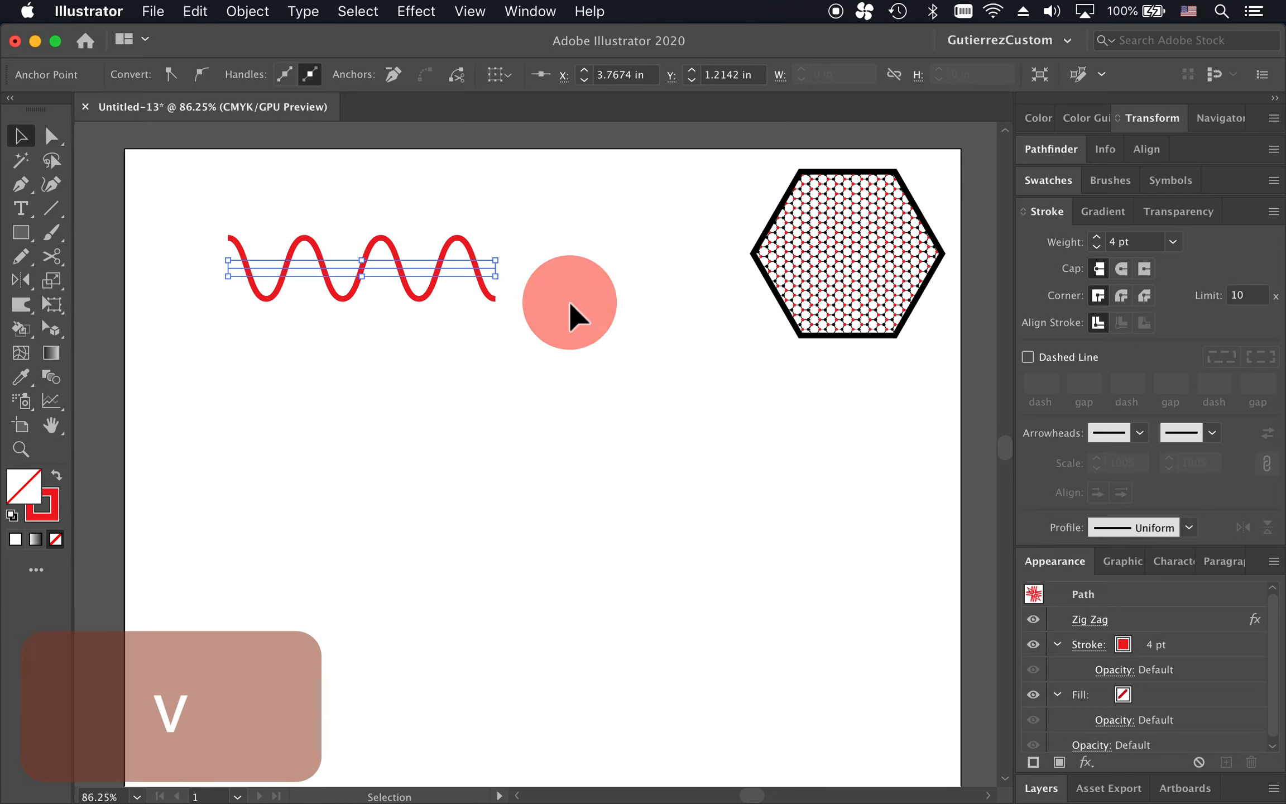
# Expand the appearance of the wavy line into a plain path.
pyautogui.click(483, 268)
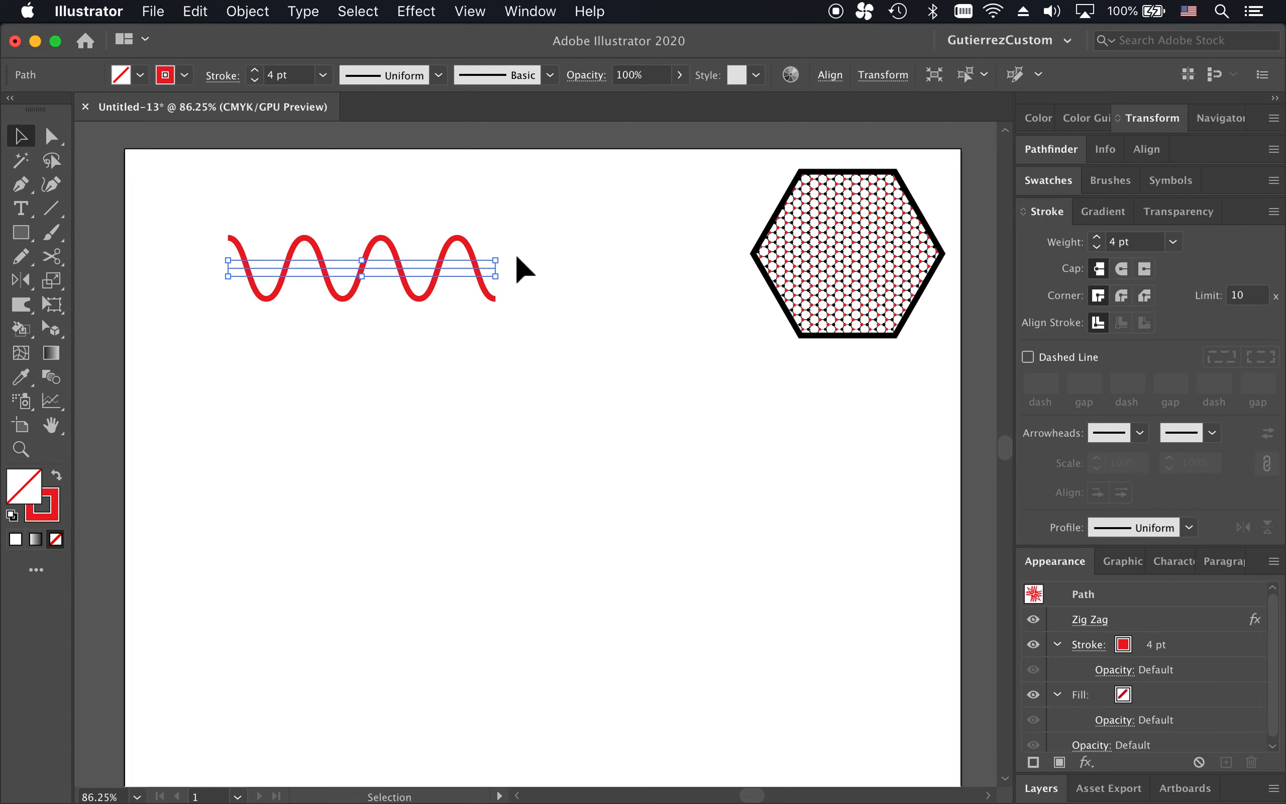
pyautogui.click(360, 12)
pyautogui.moveTo(268, 16)
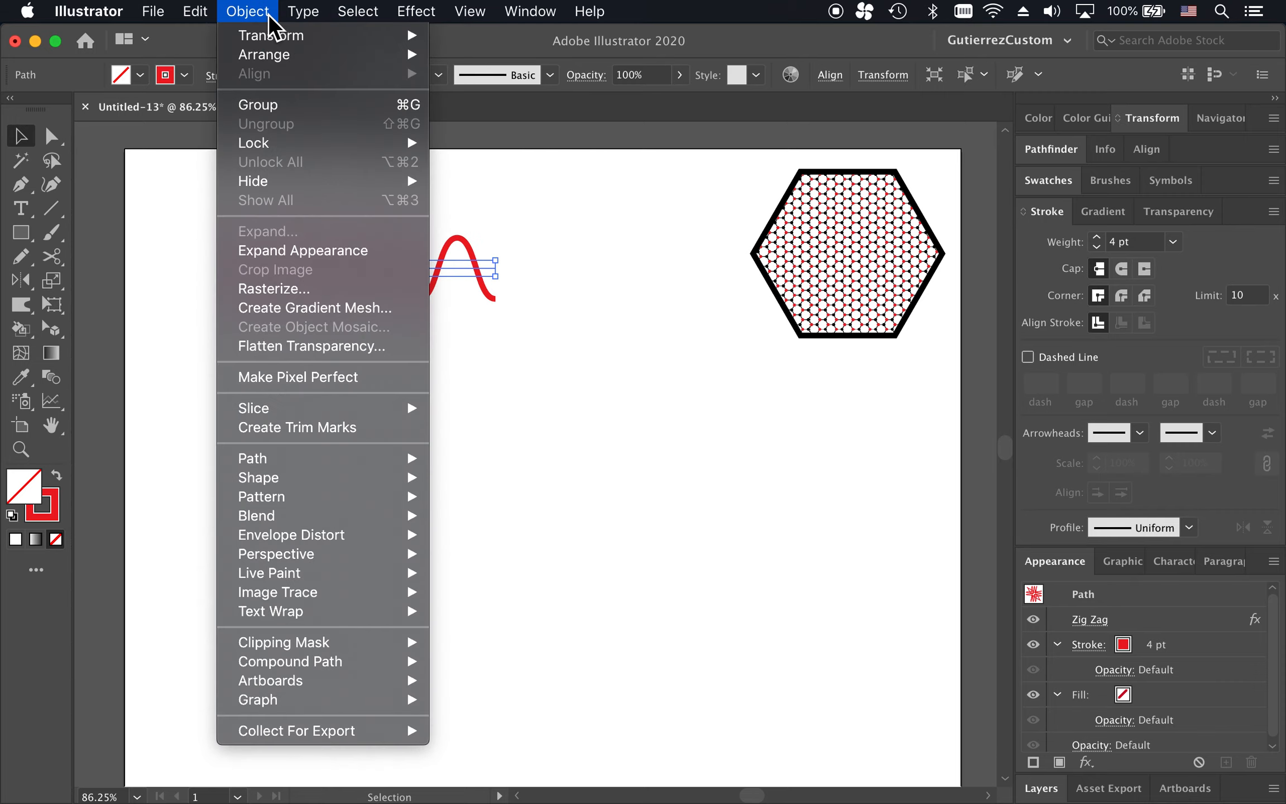
pyautogui.click(327, 254)
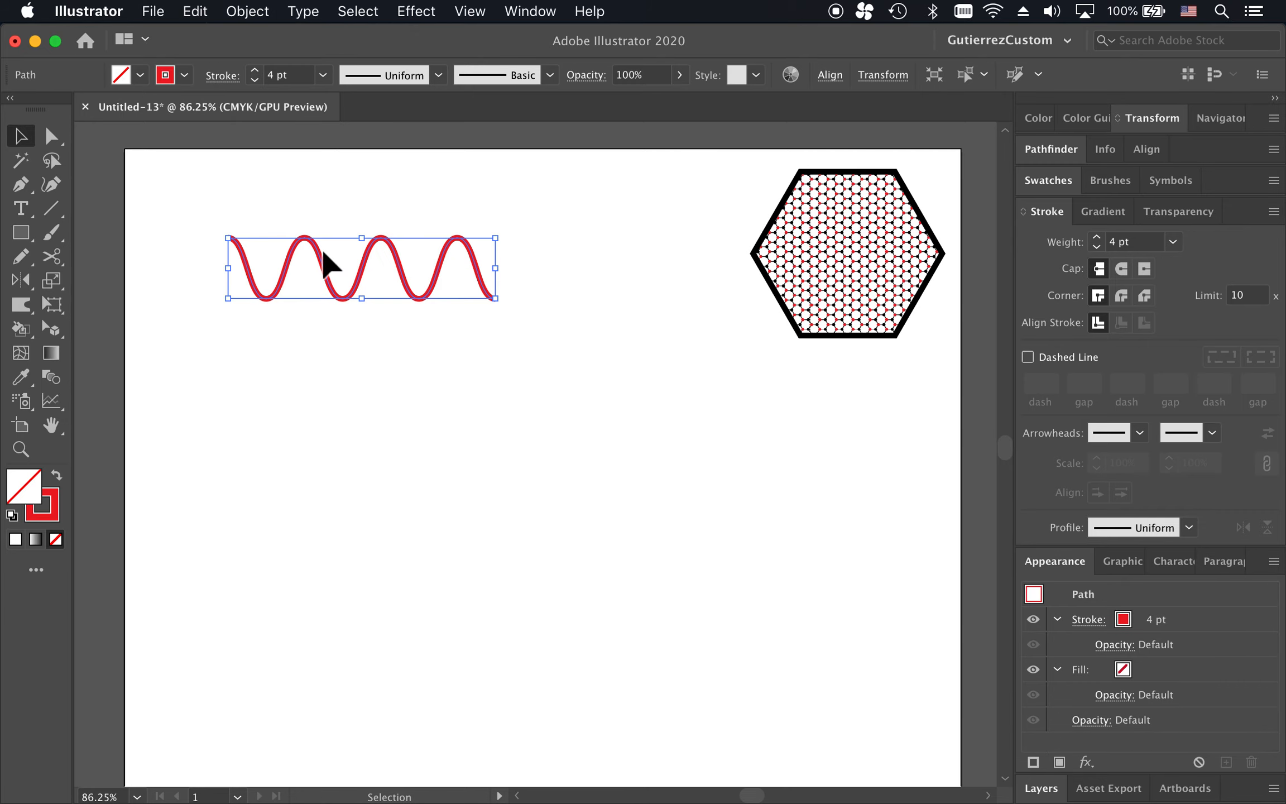
pyautogui.click(483, 353)
# Widen the expanded wave, and reshape it by moving its last peak's anchor up and a middle trough's anchor down.
pyautogui.click(439, 274)
pyautogui.click(495, 268)
pyautogui.moveTo(495, 269); pyautogui.dragTo(515, 200)
pyautogui.press('a')
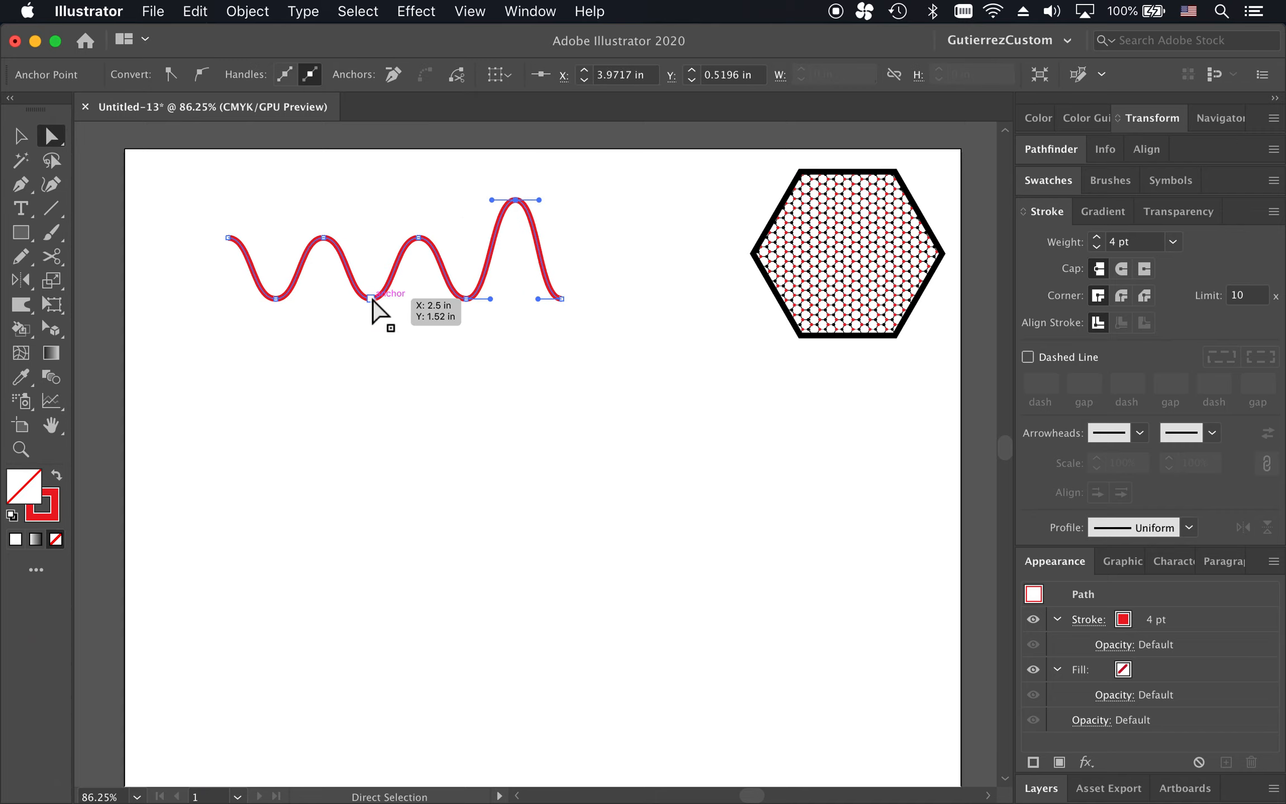
pyautogui.moveTo(371, 300); pyautogui.dragTo(373, 401)
pyautogui.click(512, 404)
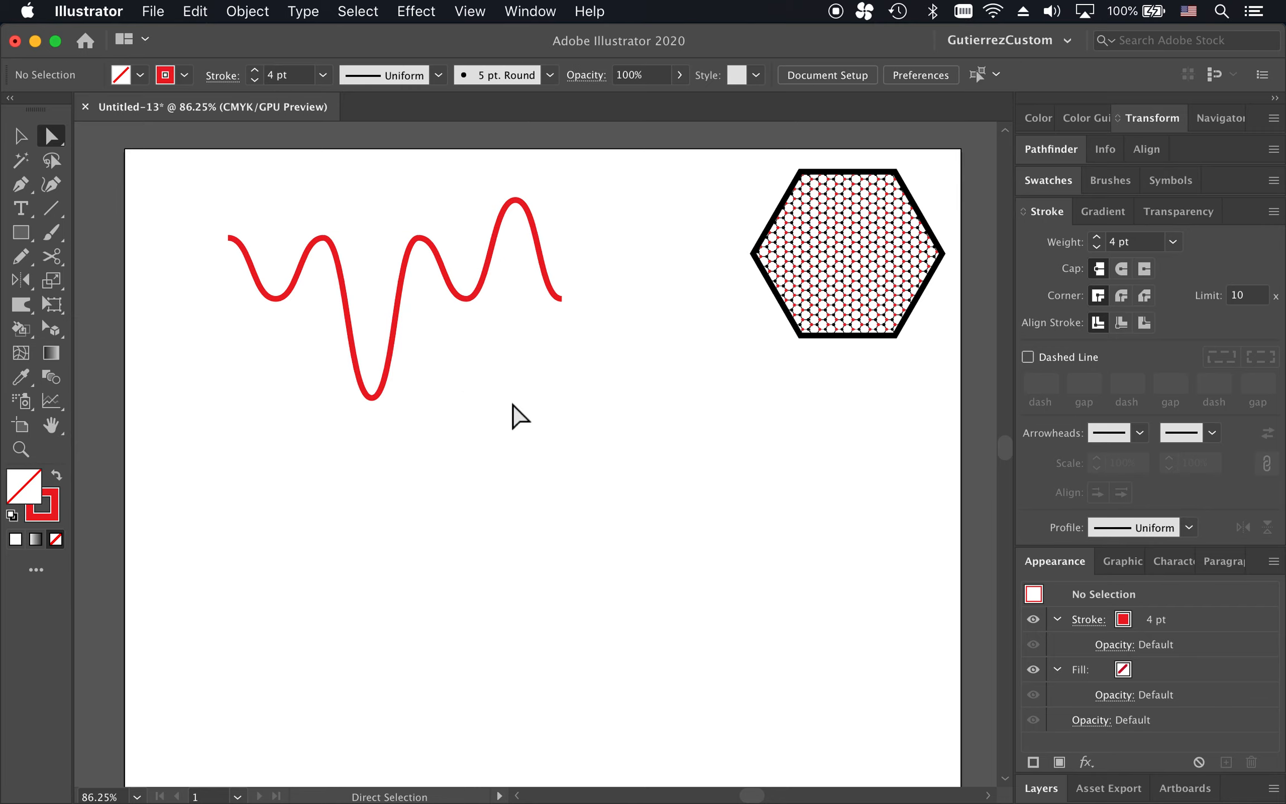
# Undo the anchor moves, the widening and the appearance expansion, and deselect the line.
pyautogui.press('super+z')
pyautogui.press('super+z')
pyautogui.press('super+z')
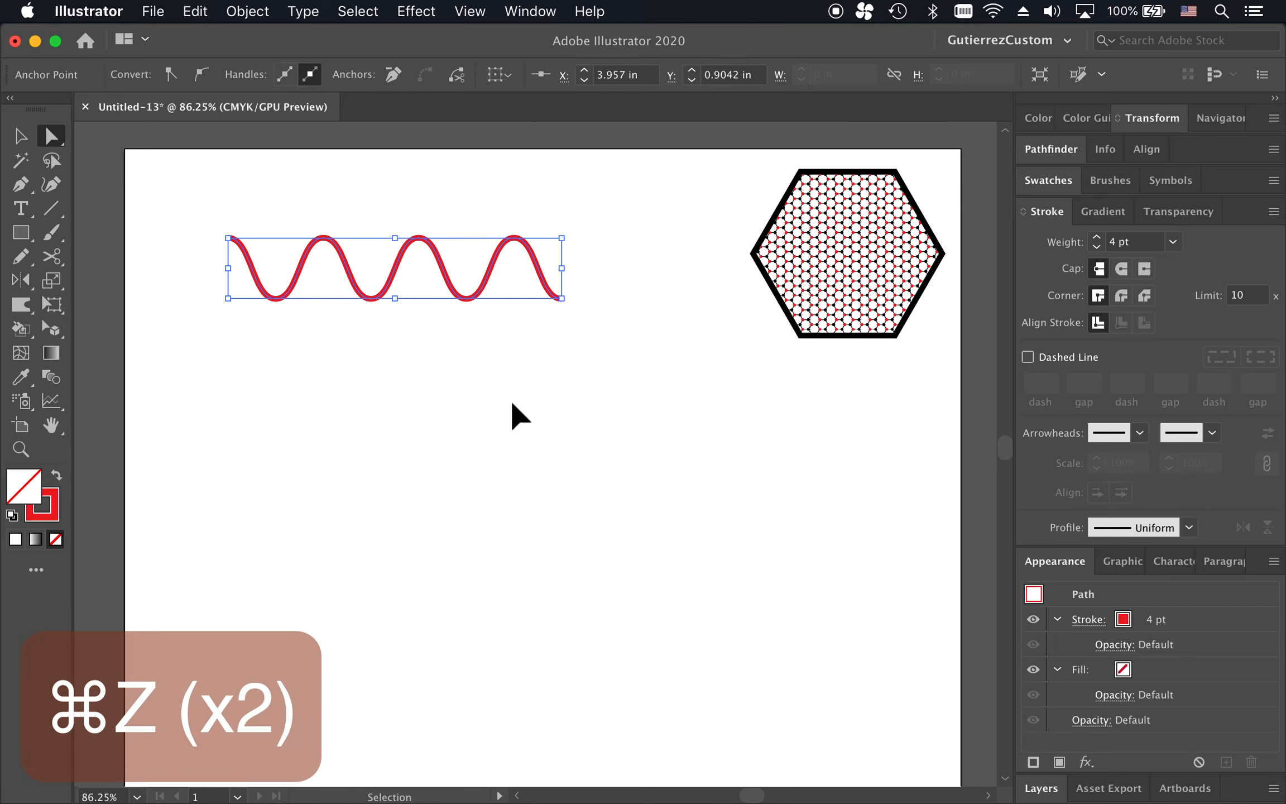
pyautogui.press('super+z')
pyautogui.press('super+z')
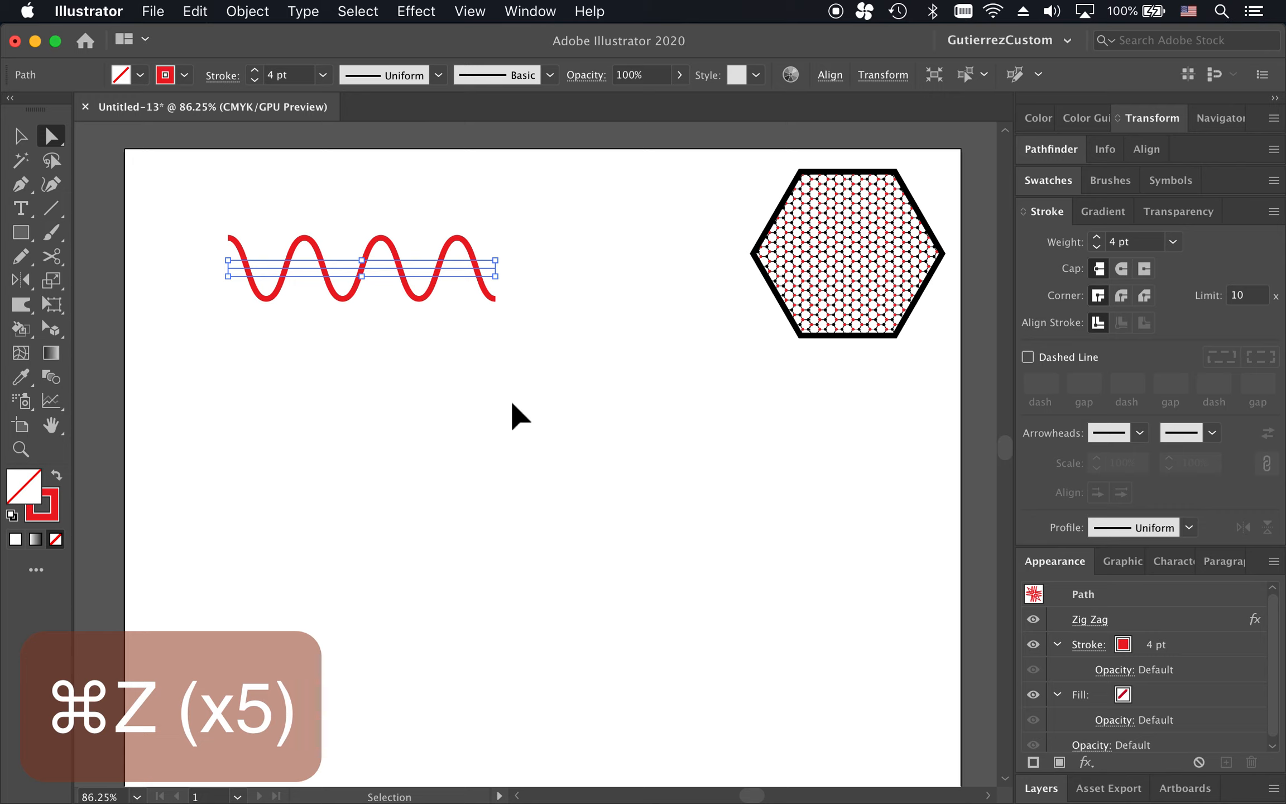
pyautogui.press('v')
pyautogui.click(505, 342)
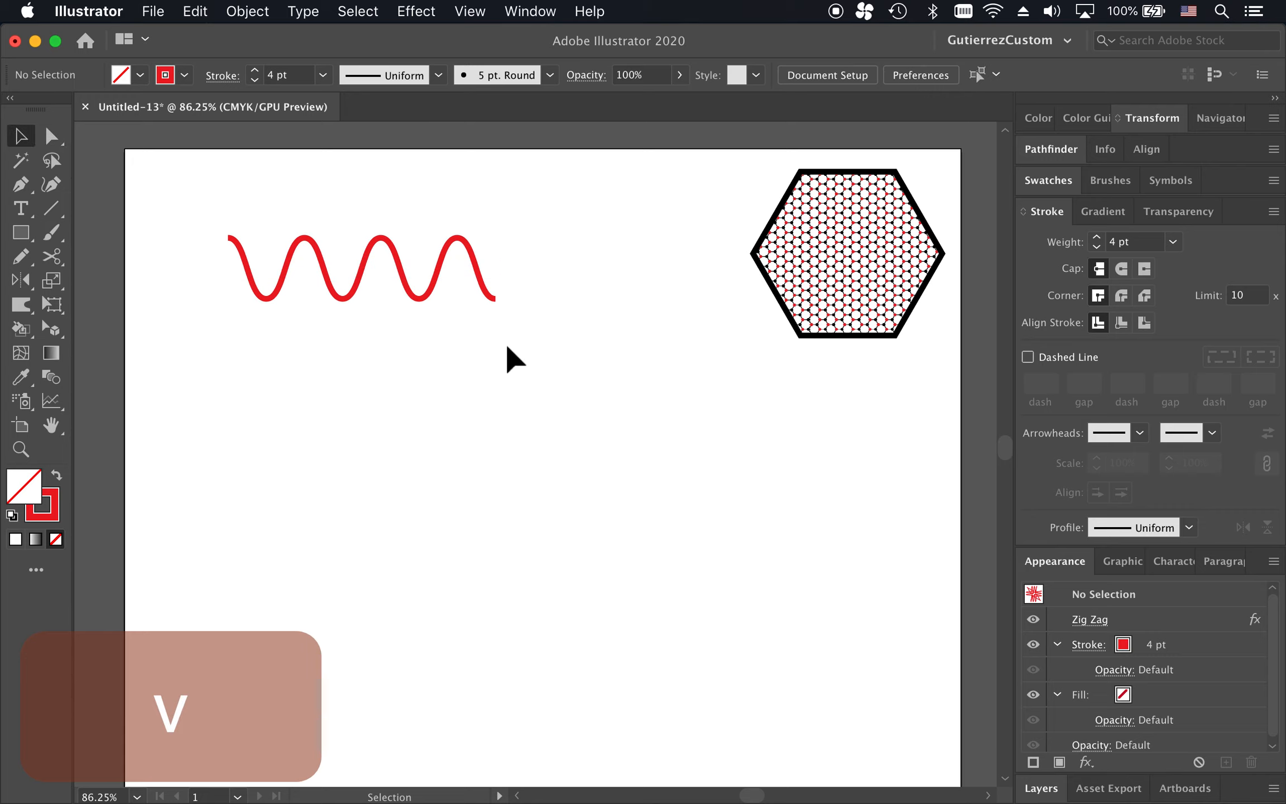
# Select the wavy line and turn its Zig Zag effect's visibility off and back on to compare the result.
pyautogui.click(468, 273)
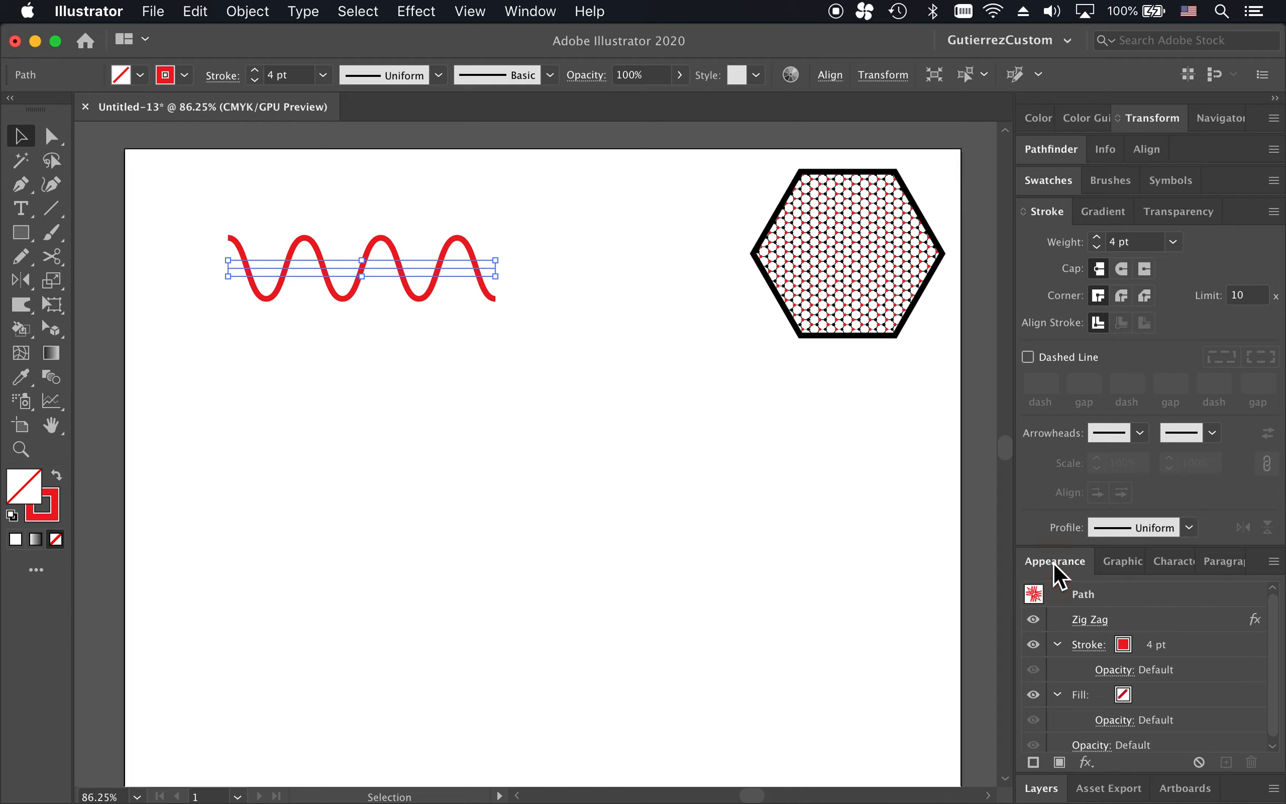
pyautogui.click(520, 13)
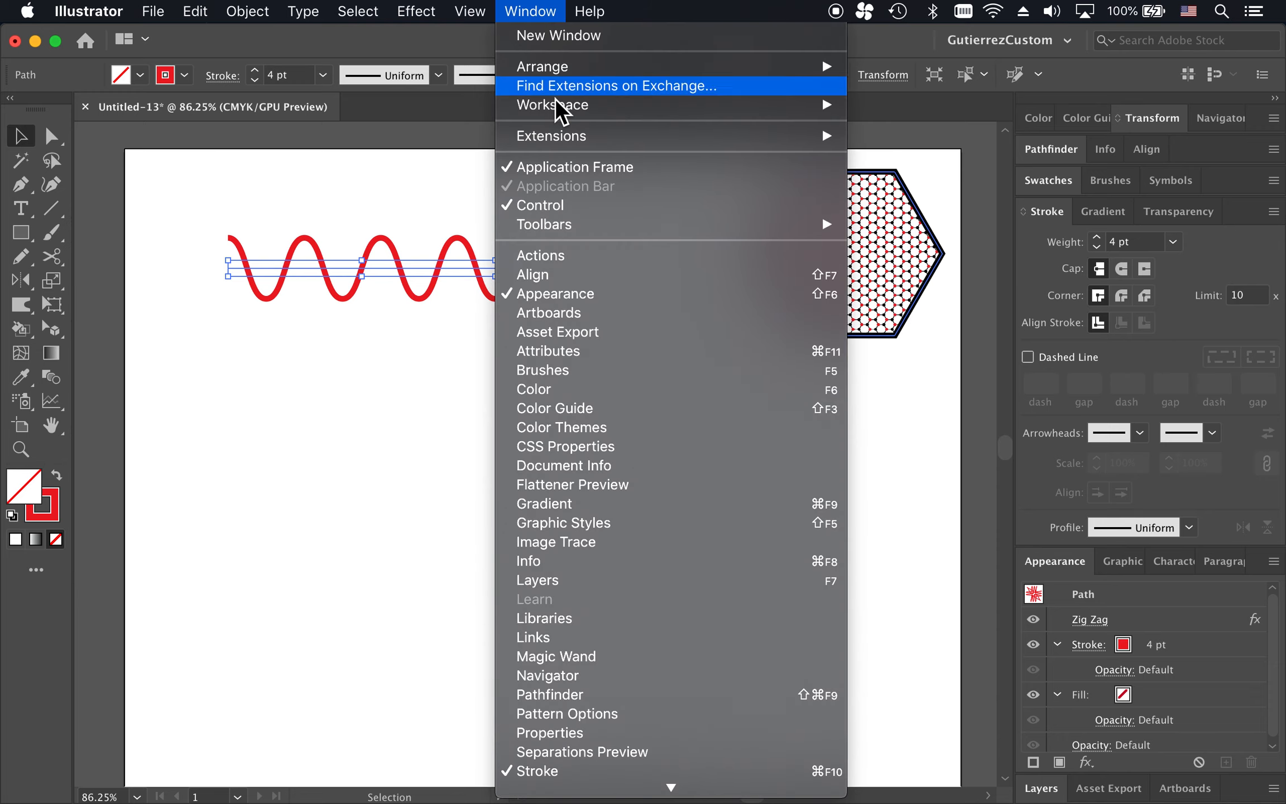
pyautogui.click(658, 10)
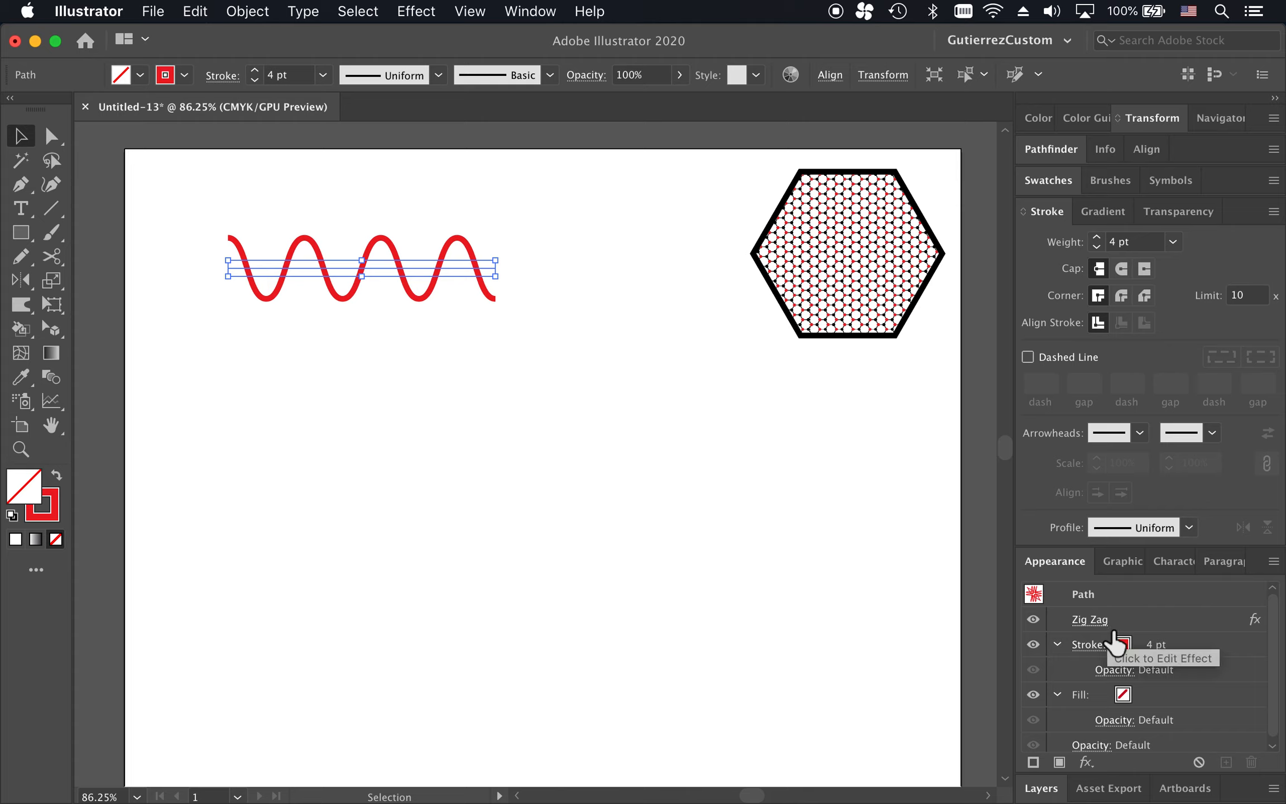
pyautogui.scroll(-1, 1113, 632)
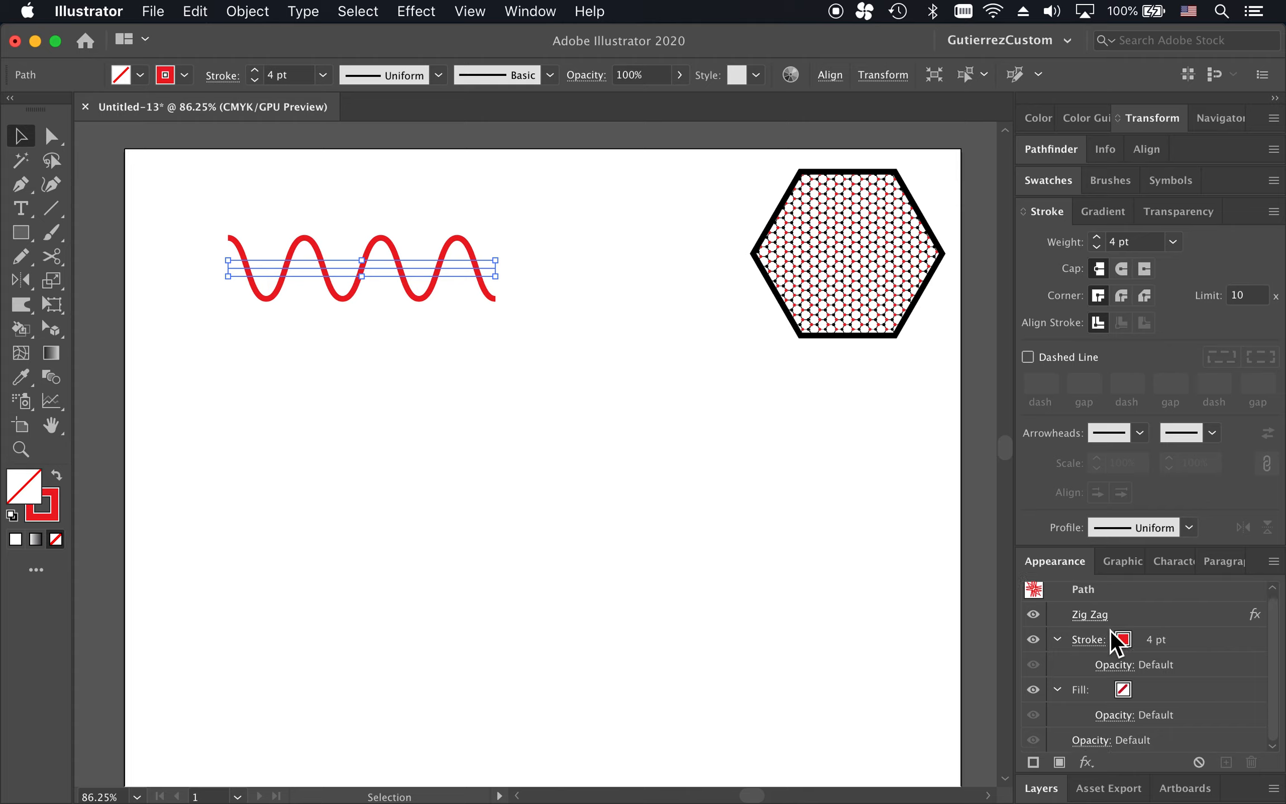
pyautogui.scroll(1, 1096, 676)
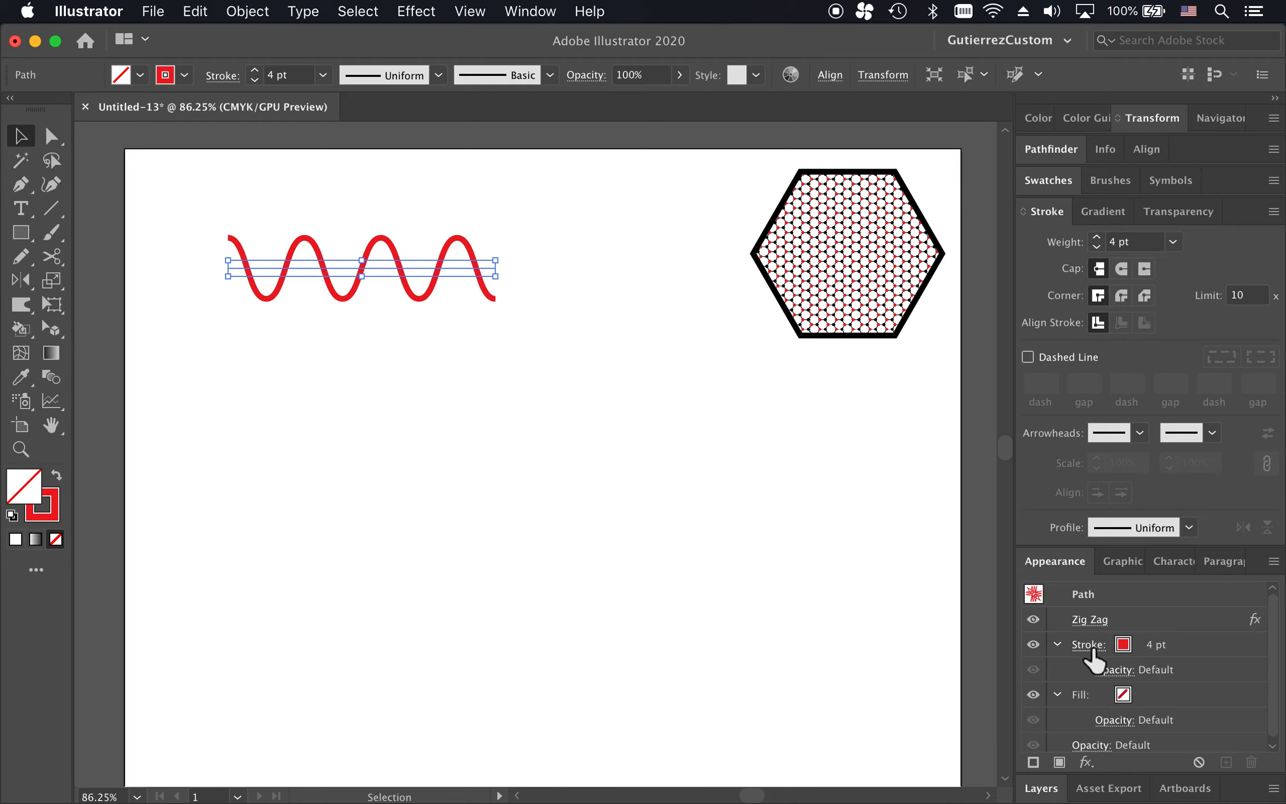
pyautogui.click(1037, 622)
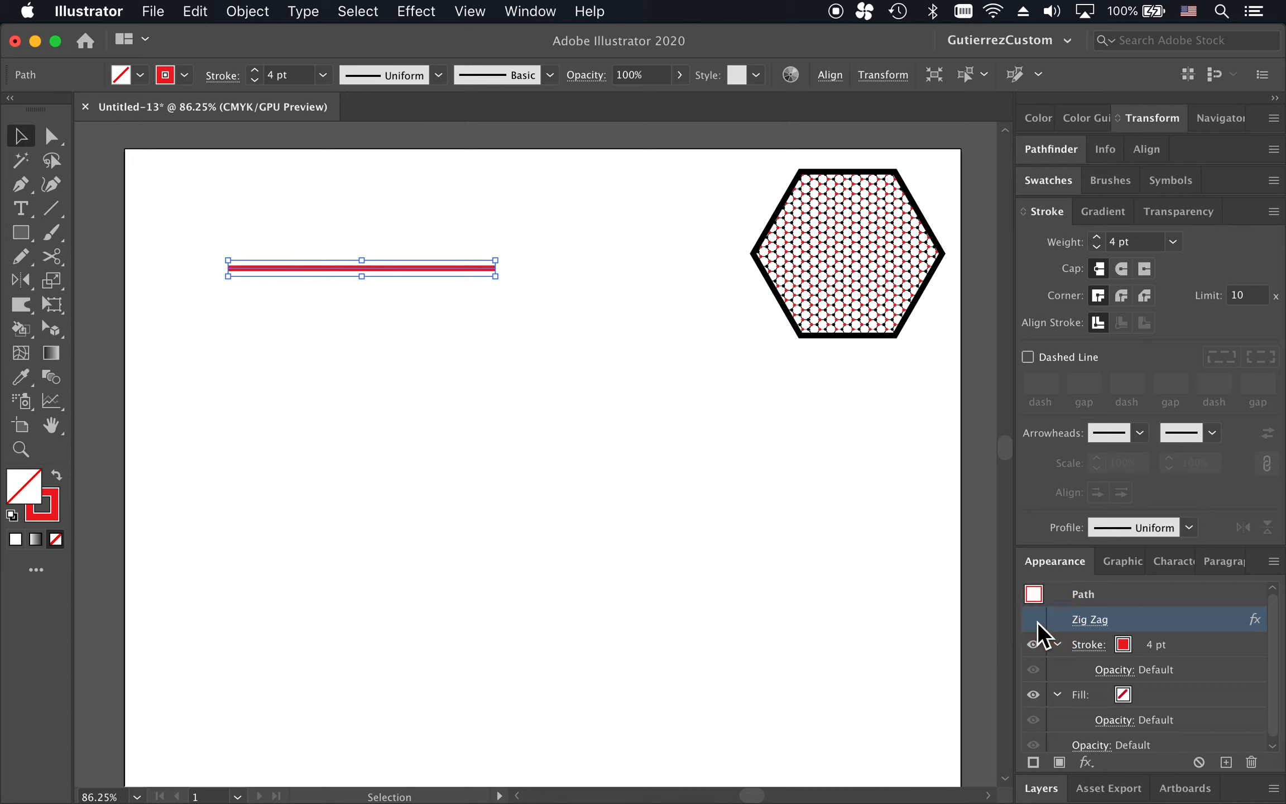
pyautogui.click(1034, 619)
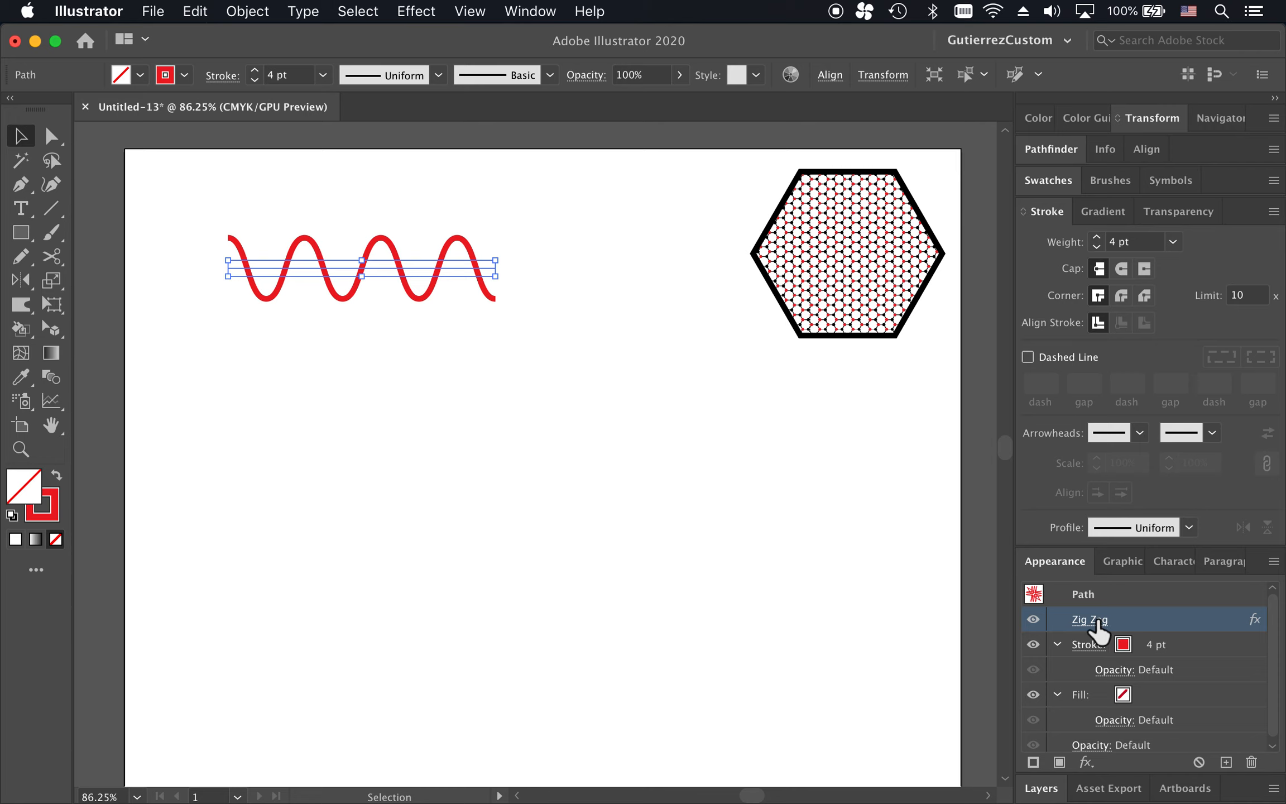
pyautogui.click(469, 11)
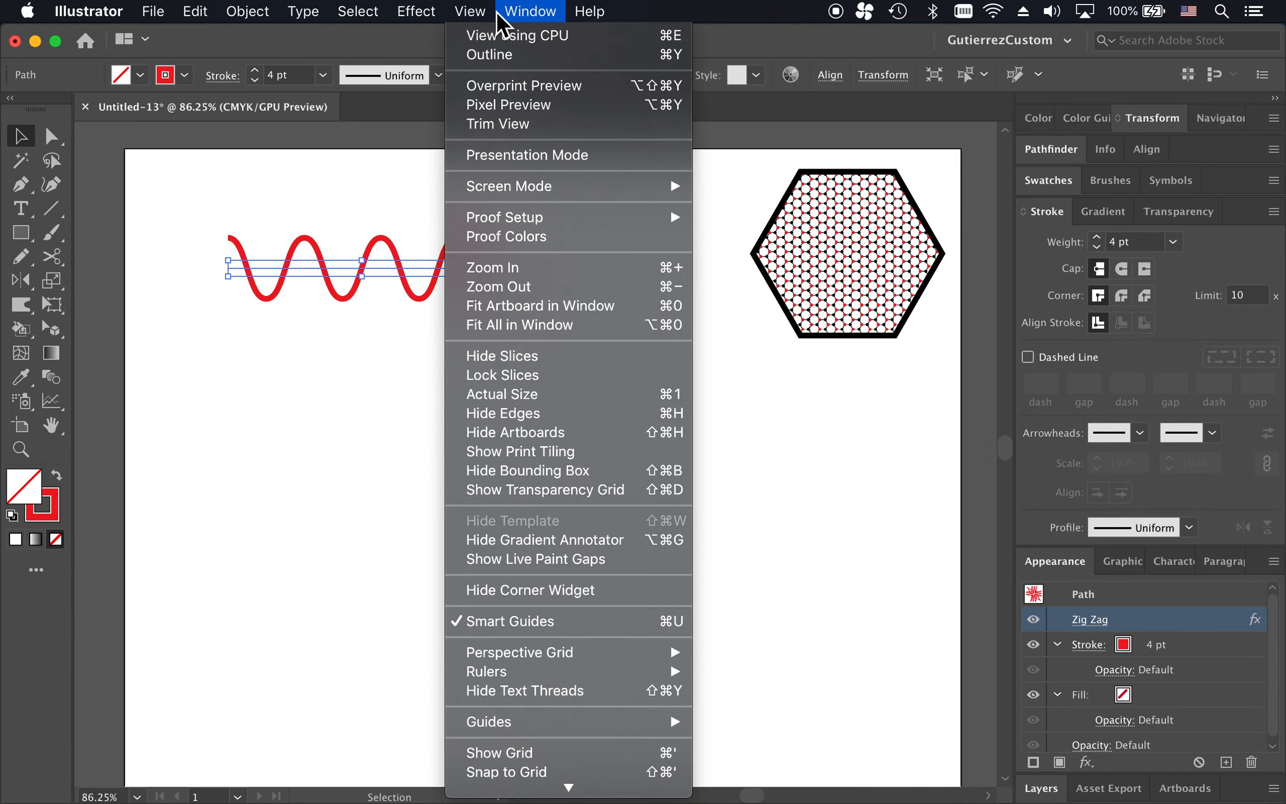
pyautogui.click(531, 8)
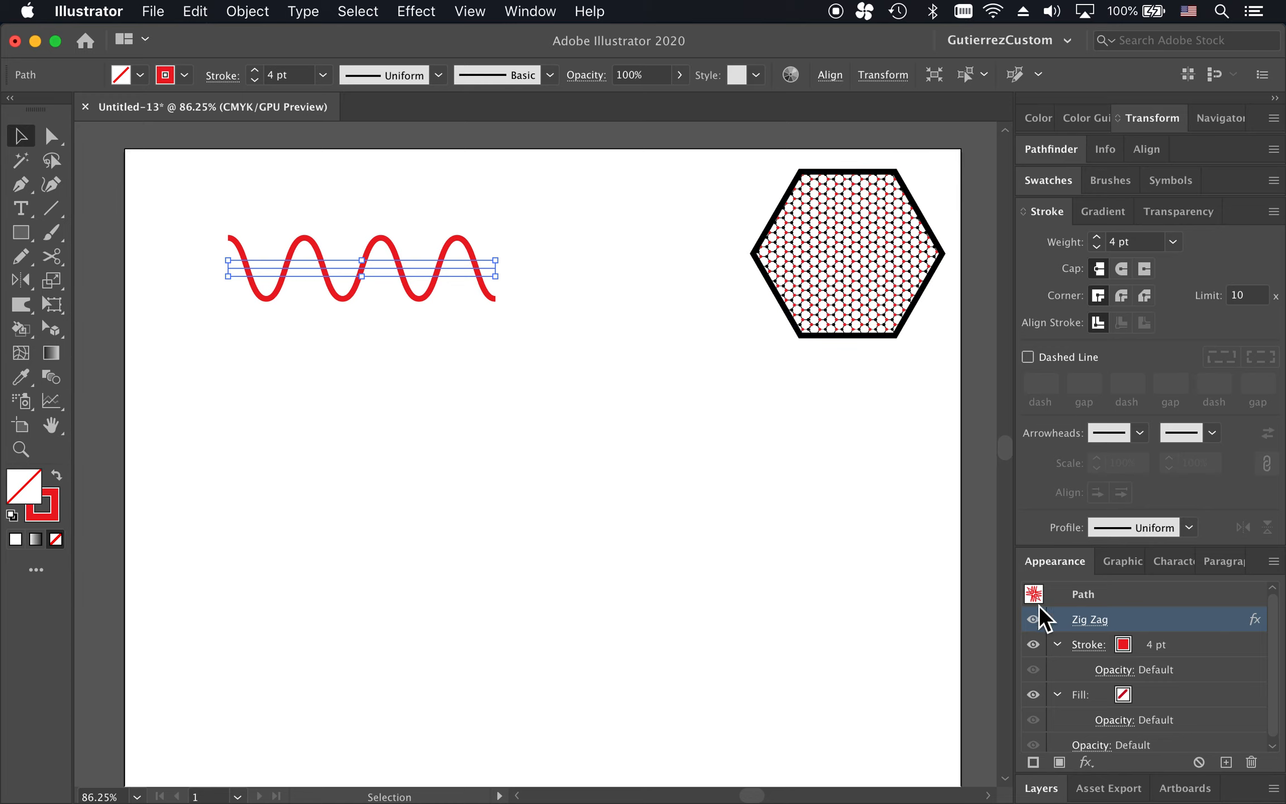
# Edit the wavy line's Zig Zag effect to a size of 0.5 in and 8 ridges per segment, and deselect it.
pyautogui.click(1097, 619)
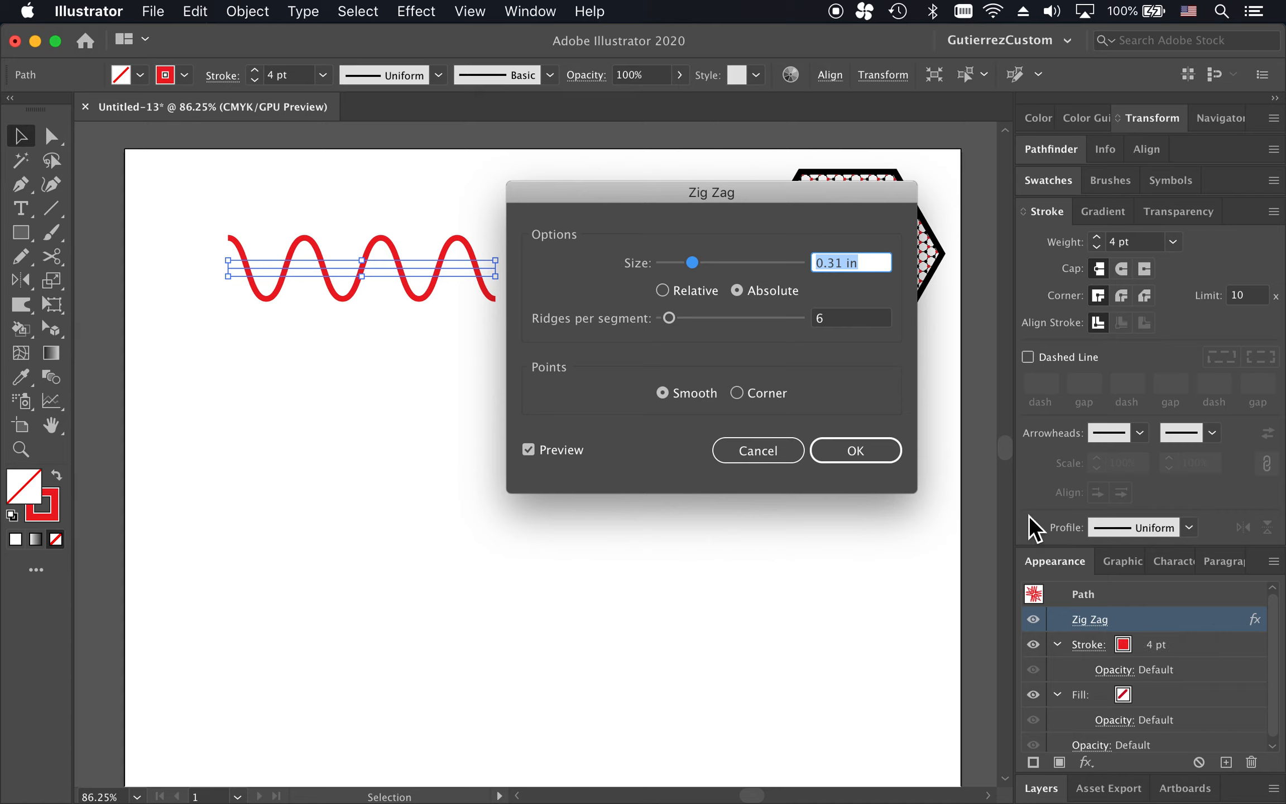
pyautogui.click(840, 318)
pyautogui.moveTo(737, 194); pyautogui.dragTo(821, 204)
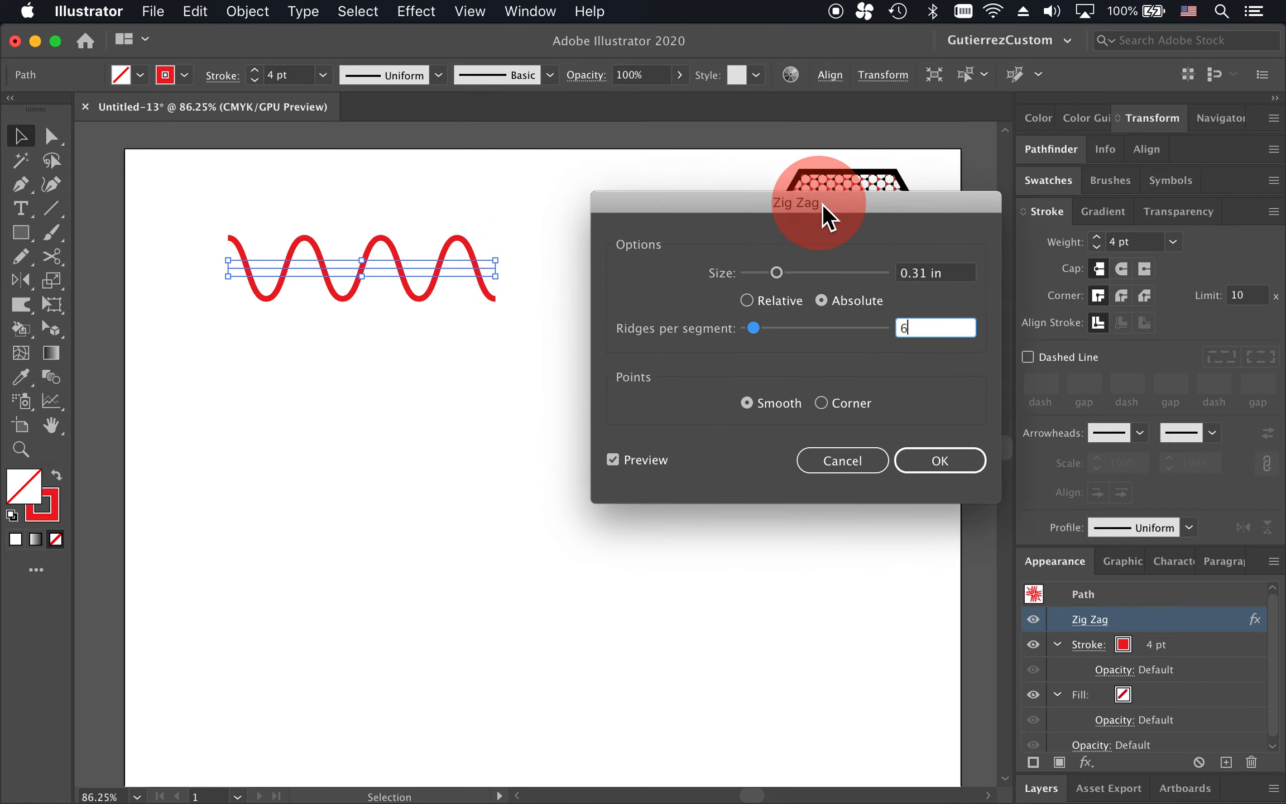
pyautogui.press('Up')
pyautogui.press('Up')
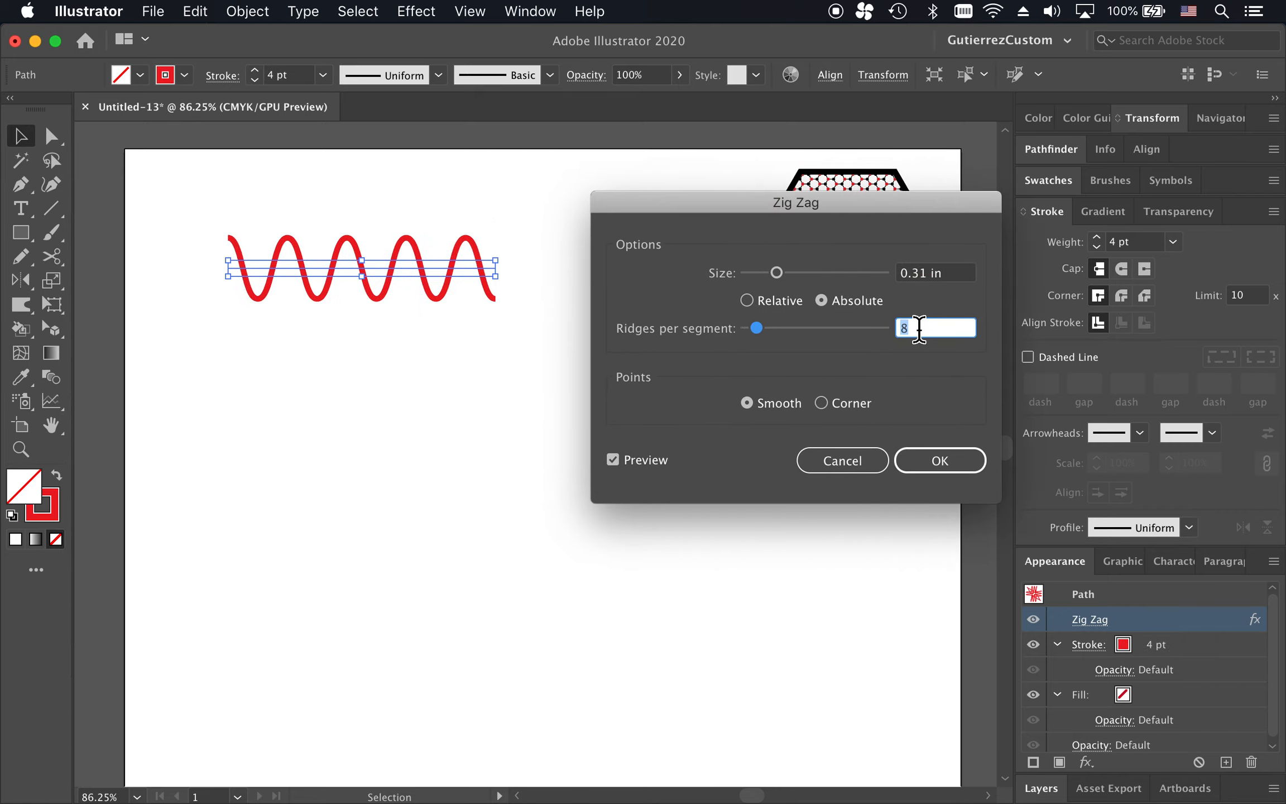
pyautogui.click(959, 277)
pyautogui.hotkey('shift', 'Up')
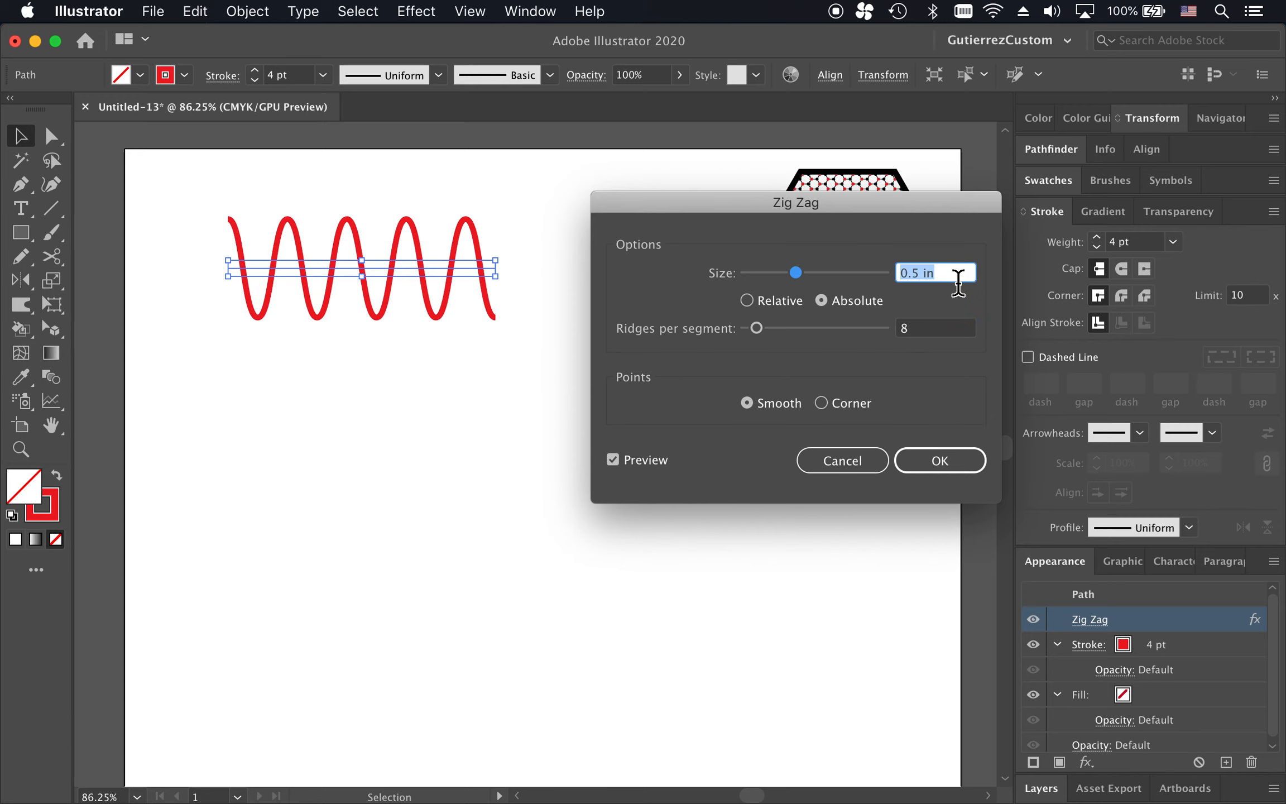
pyautogui.click(940, 459)
pyautogui.click(800, 464)
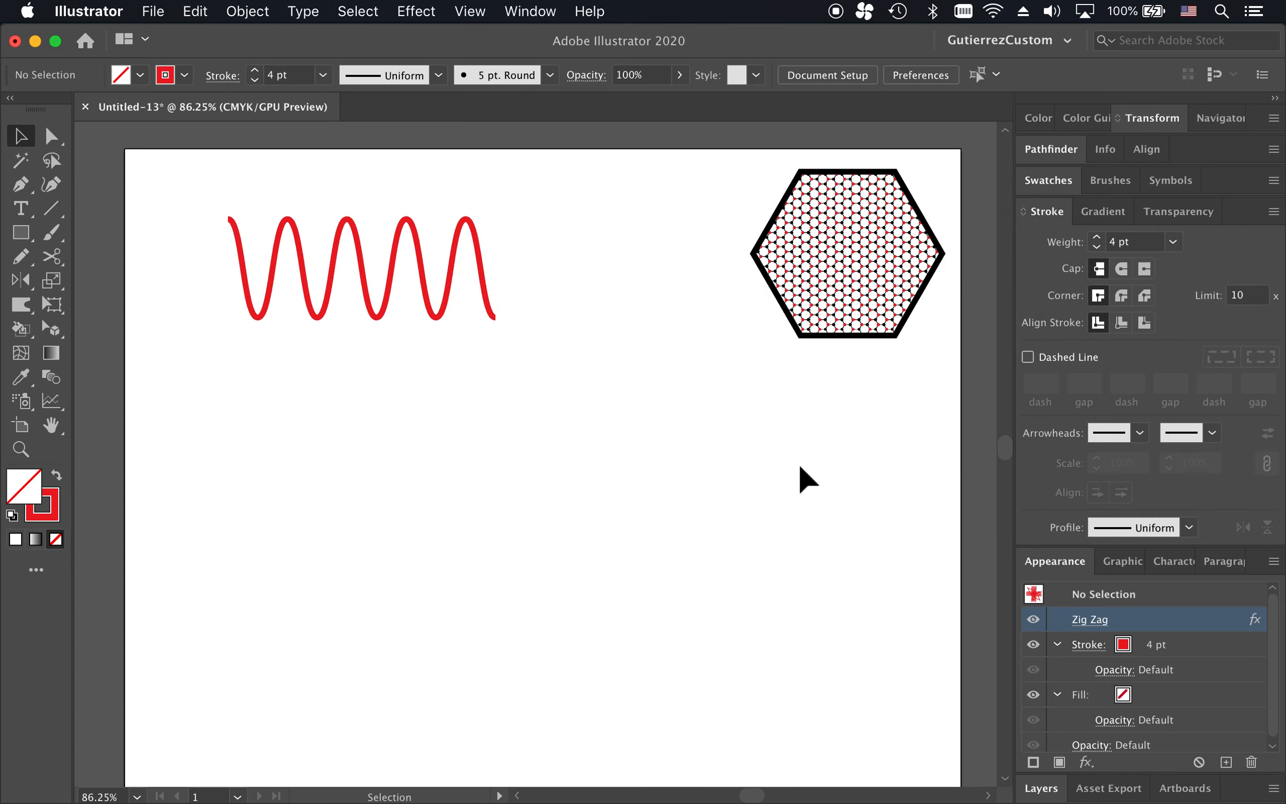
# Move the wavy line down towards the artboard's middle by its end anchor using Direct Selection, and deselect it.
pyautogui.click(452, 266)
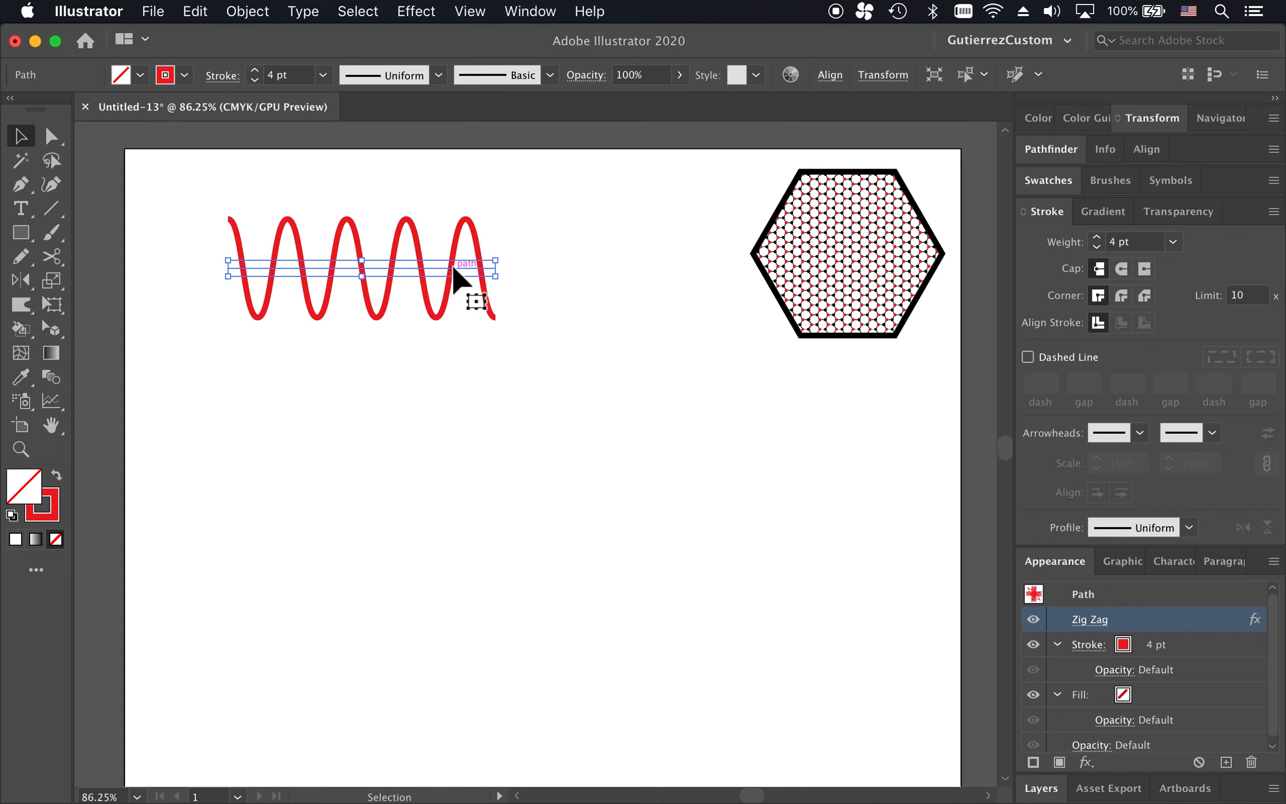
pyautogui.press('a')
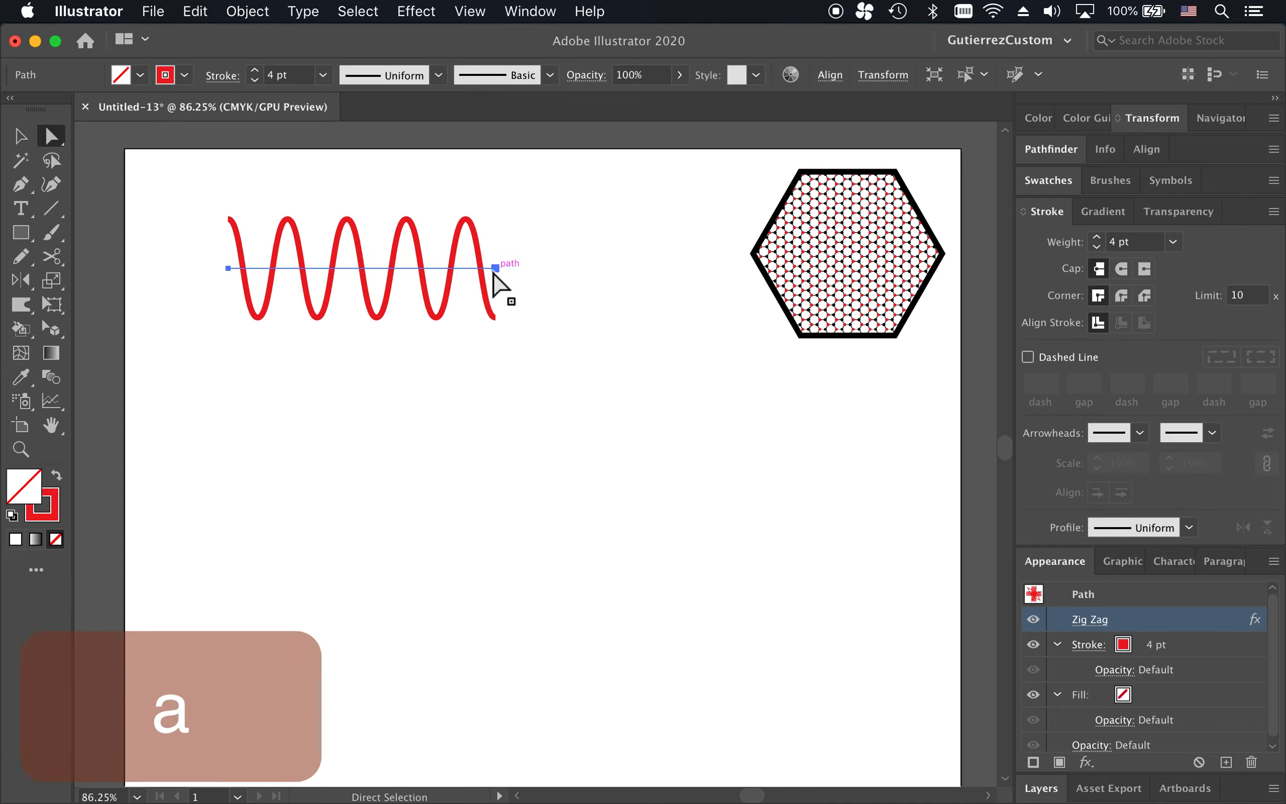
pyautogui.moveTo(496, 269); pyautogui.dragTo(537, 470)
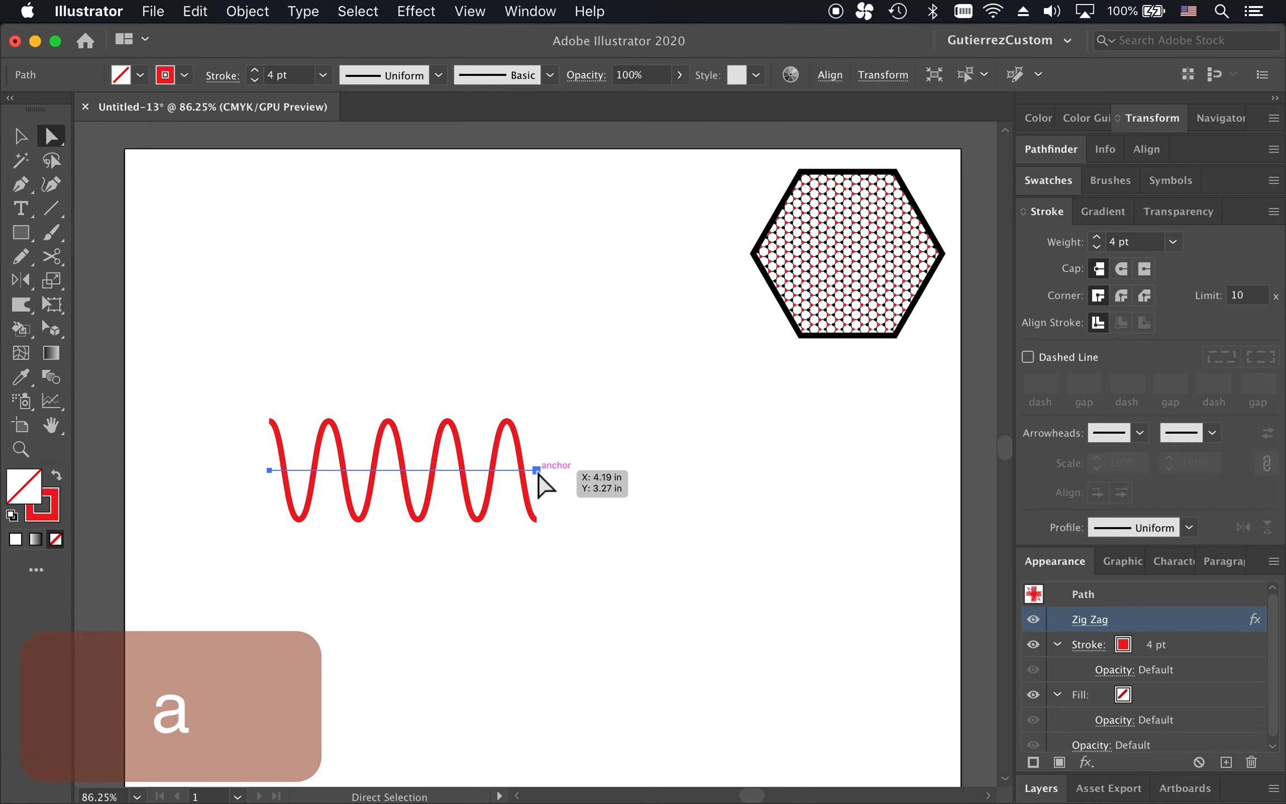
pyautogui.click(614, 497)
pyautogui.press('Escape')
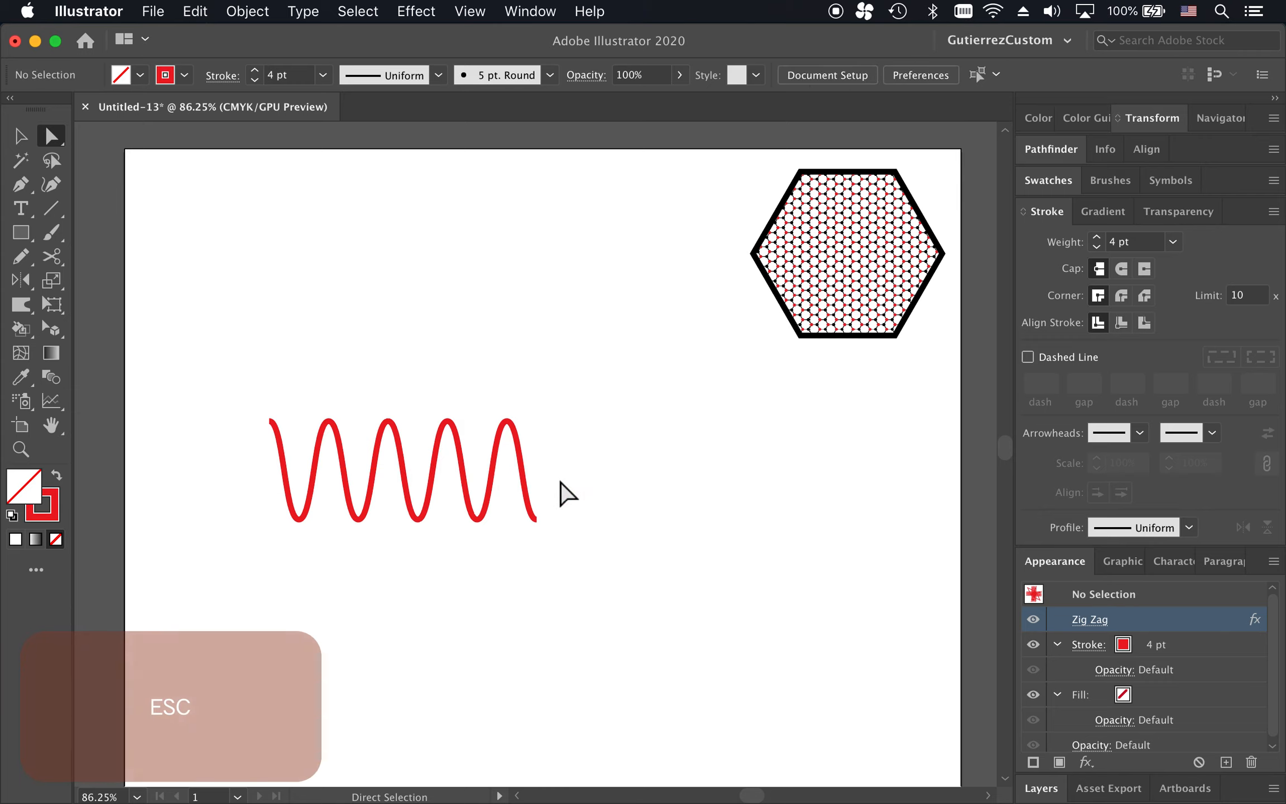
# Move the whole wavy line up to the artboard's upper area, level with the hexagon, and deselect it.
pyautogui.press('v')
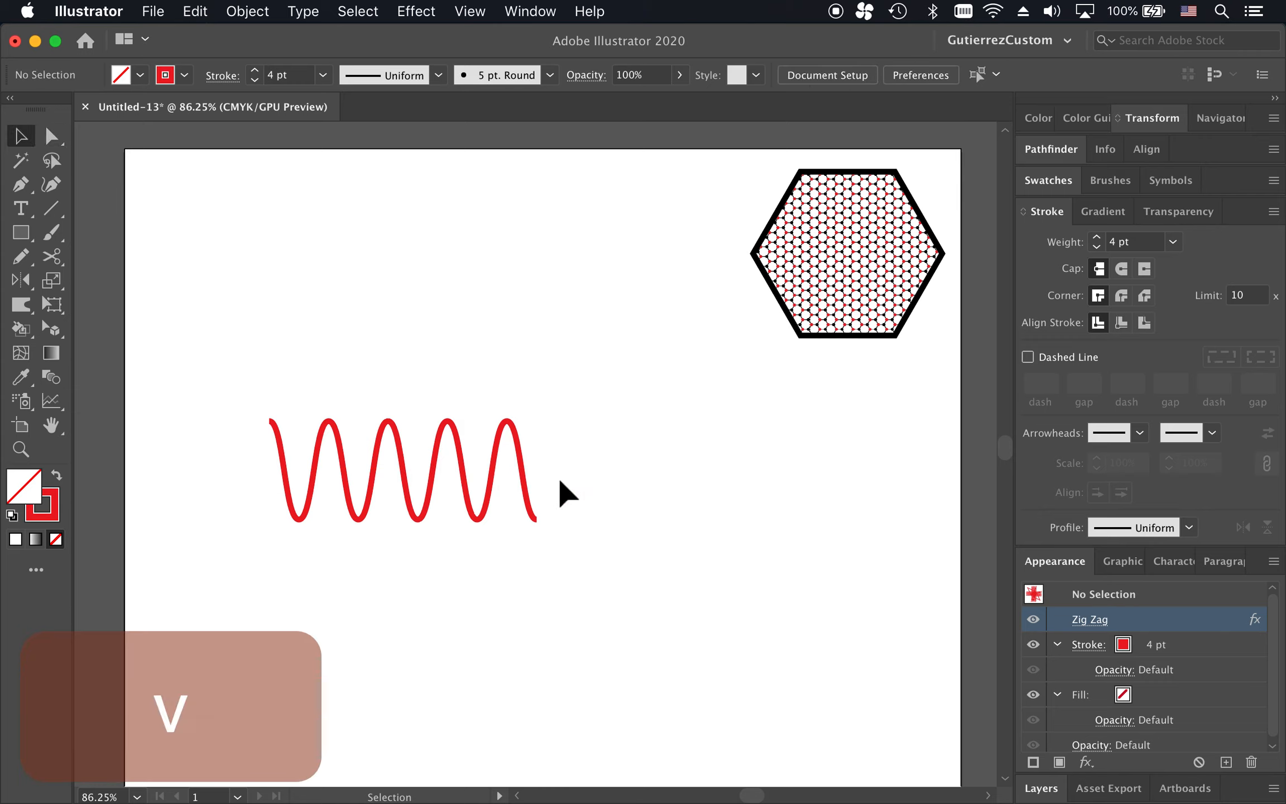
pyautogui.click(496, 469)
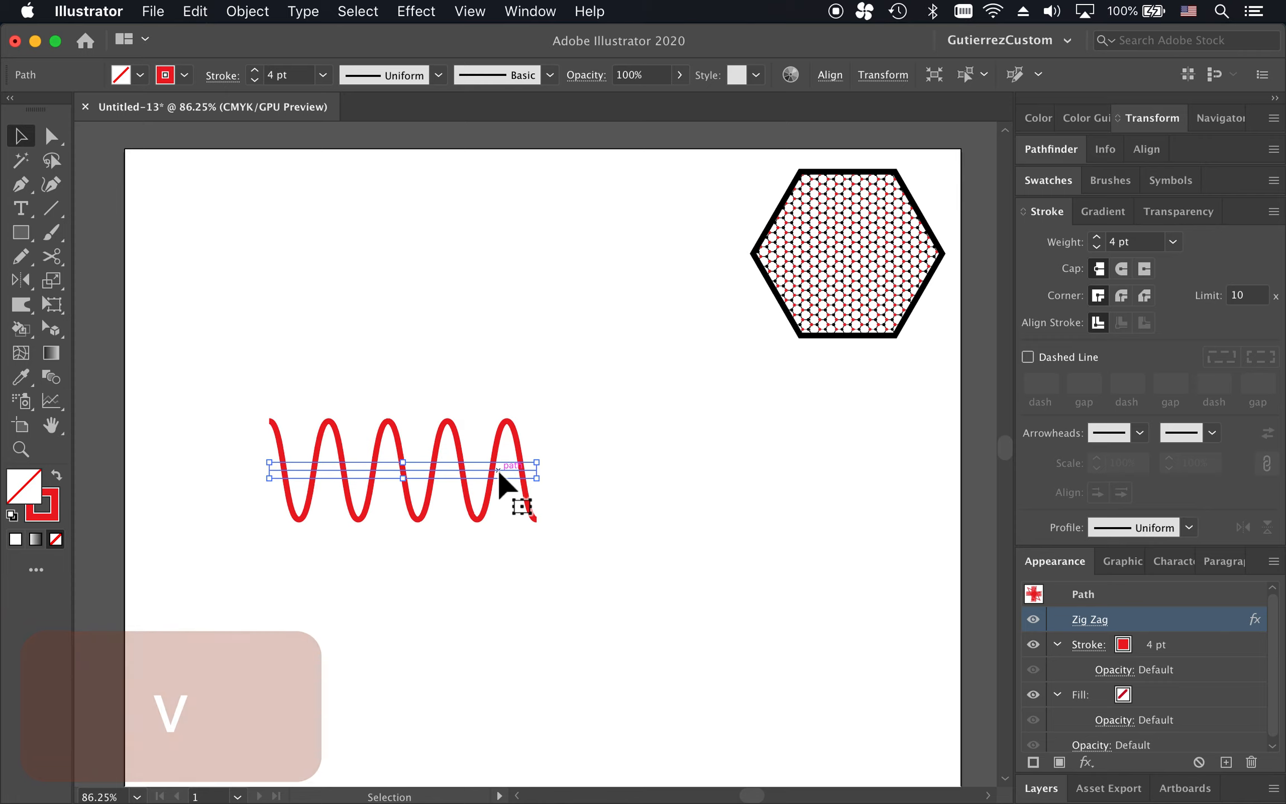
pyautogui.moveTo(497, 467); pyautogui.dragTo(448, 253)
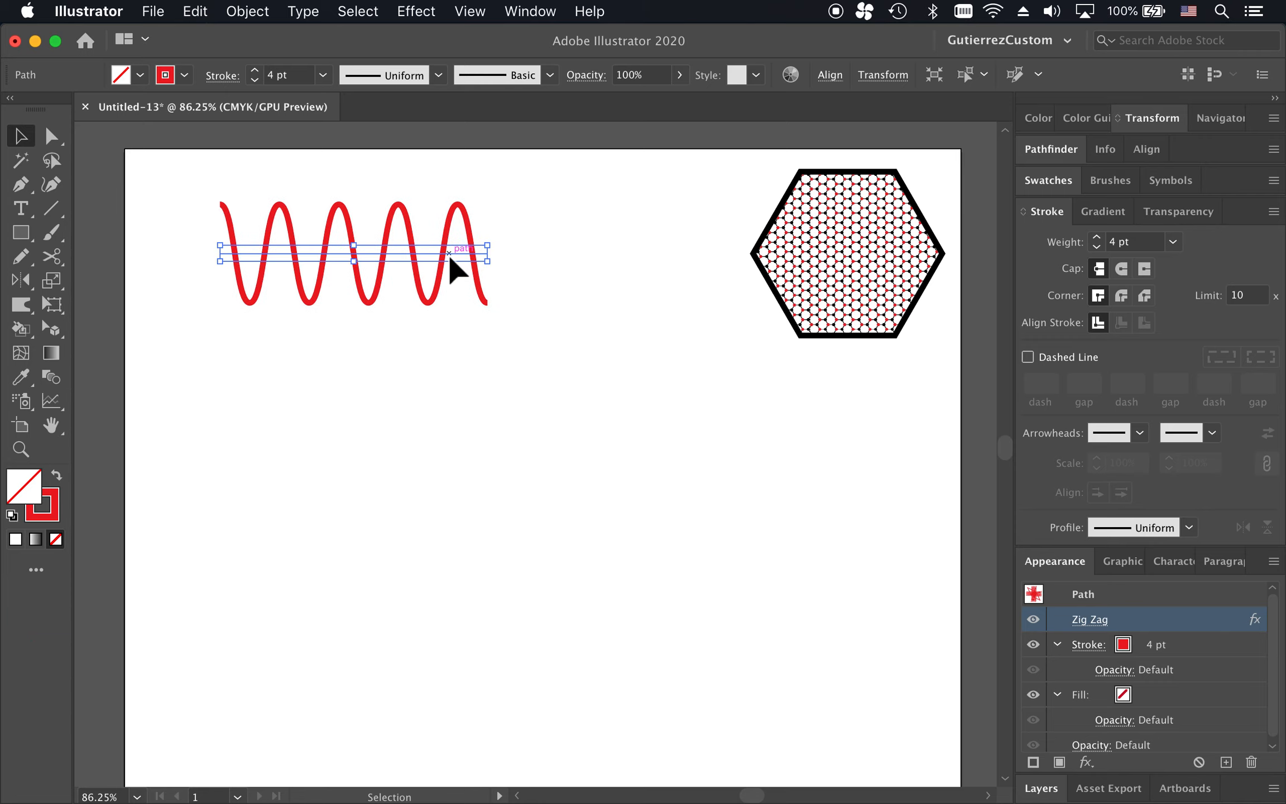
pyautogui.click(625, 399)
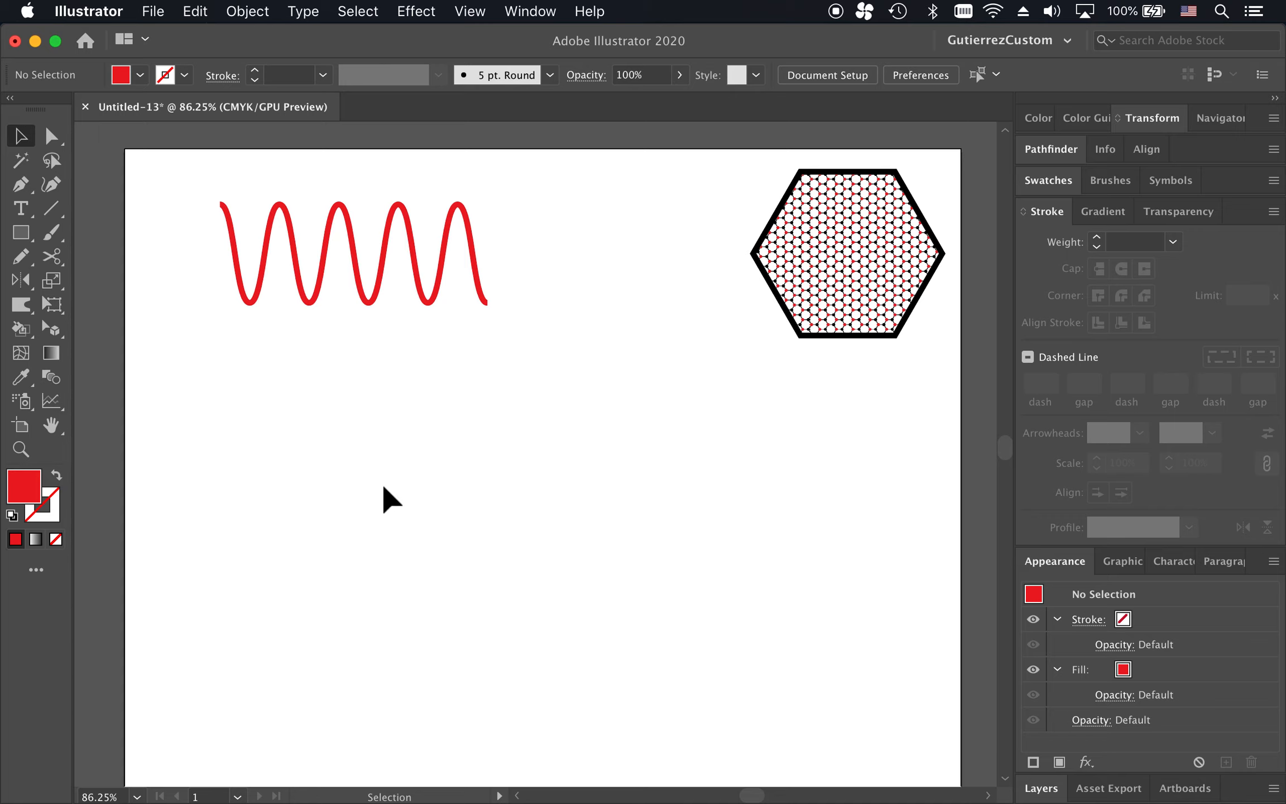
pyautogui.click(416, 12)
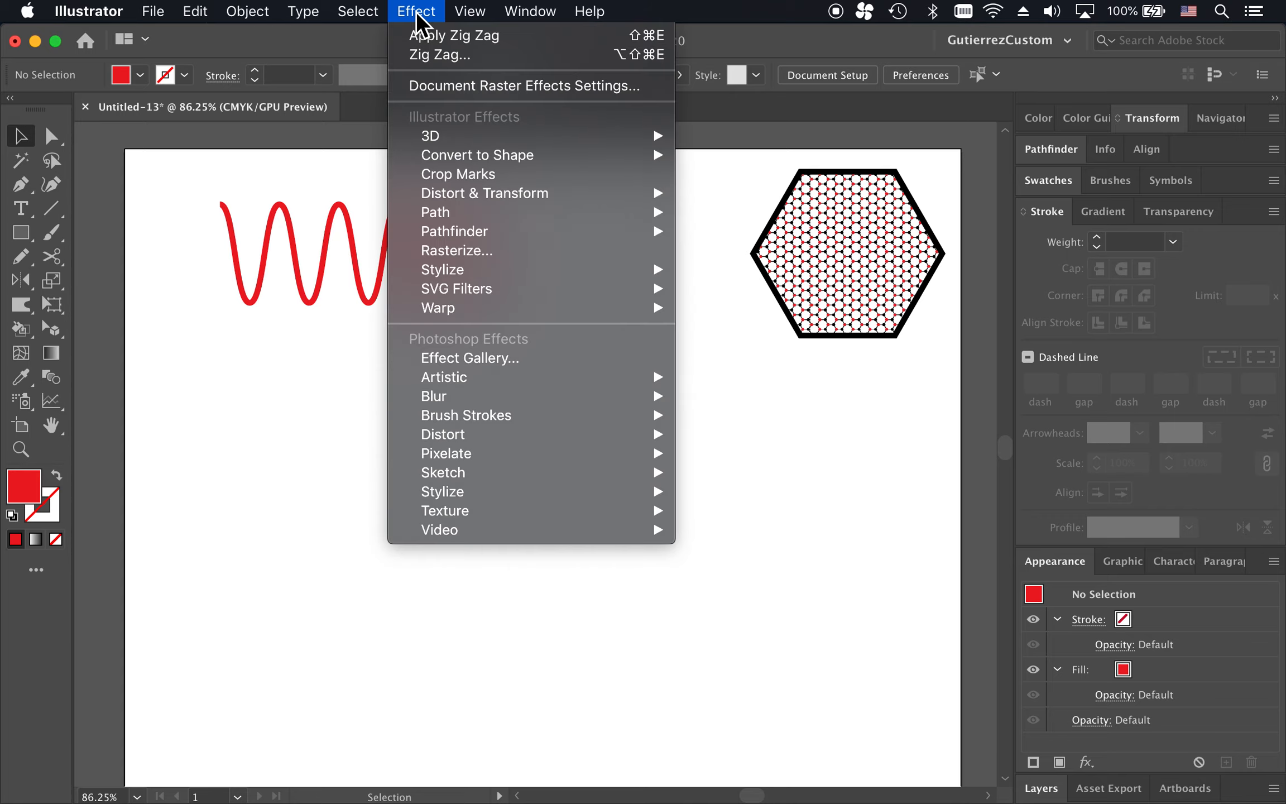
pyautogui.click(419, 17)
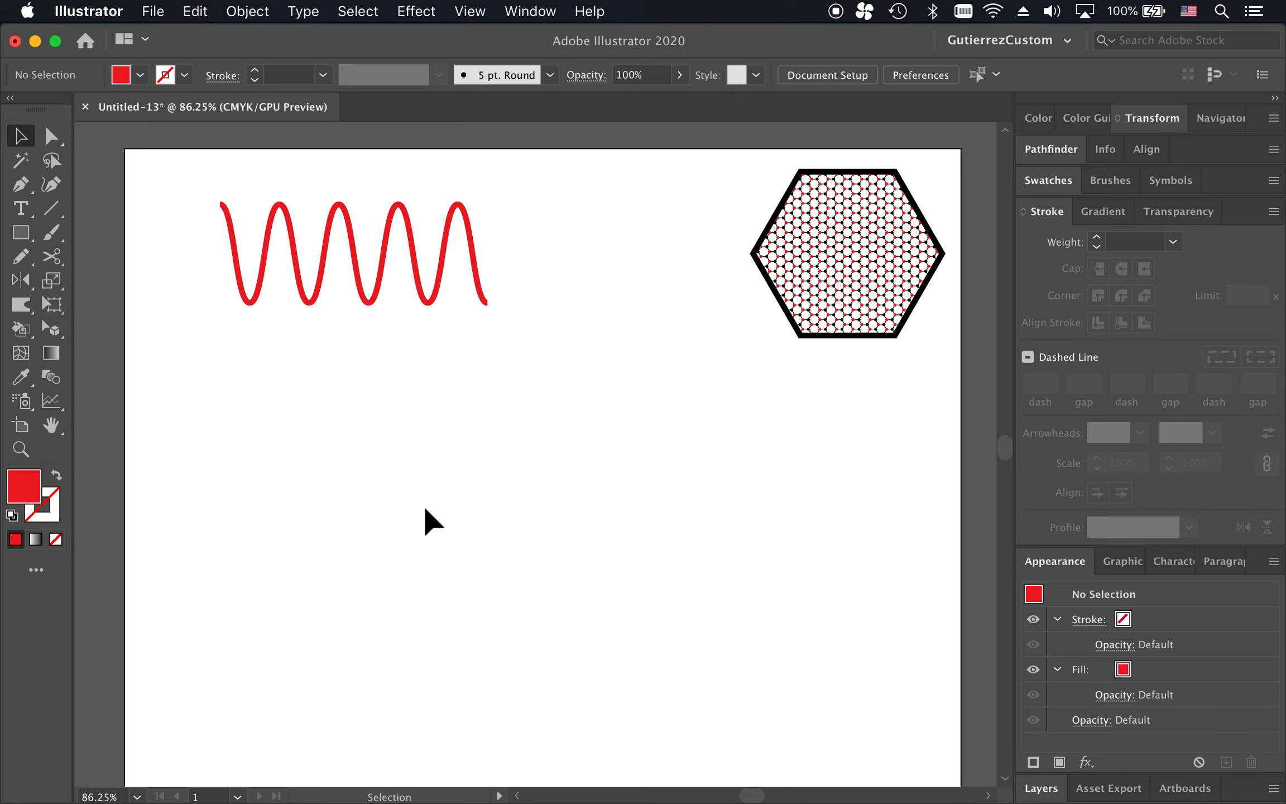
# Draw a red-filled circle below the wavy line, smaller than the hexagon, with the Ellipse tool.
pyautogui.press('l')
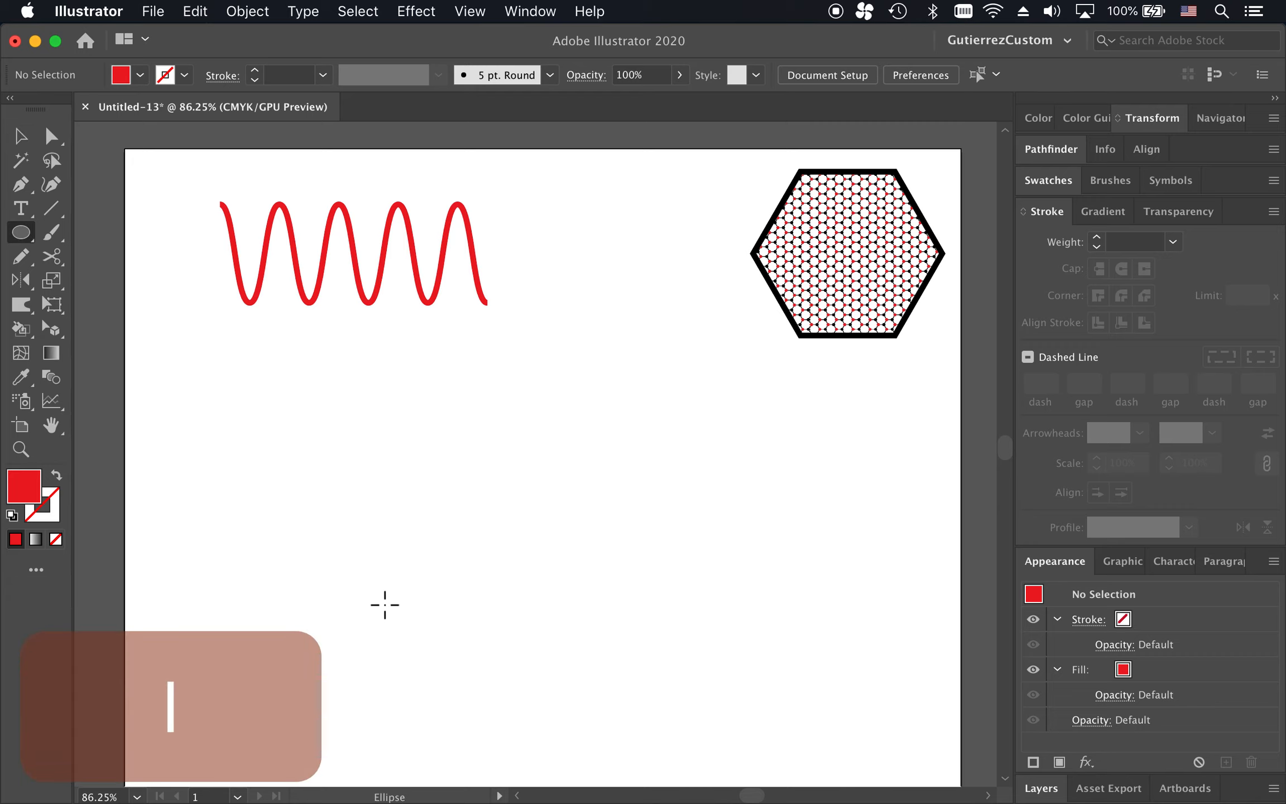
pyautogui.moveTo(312, 506); pyautogui.dragTo(370, 531)
pyautogui.press('v')
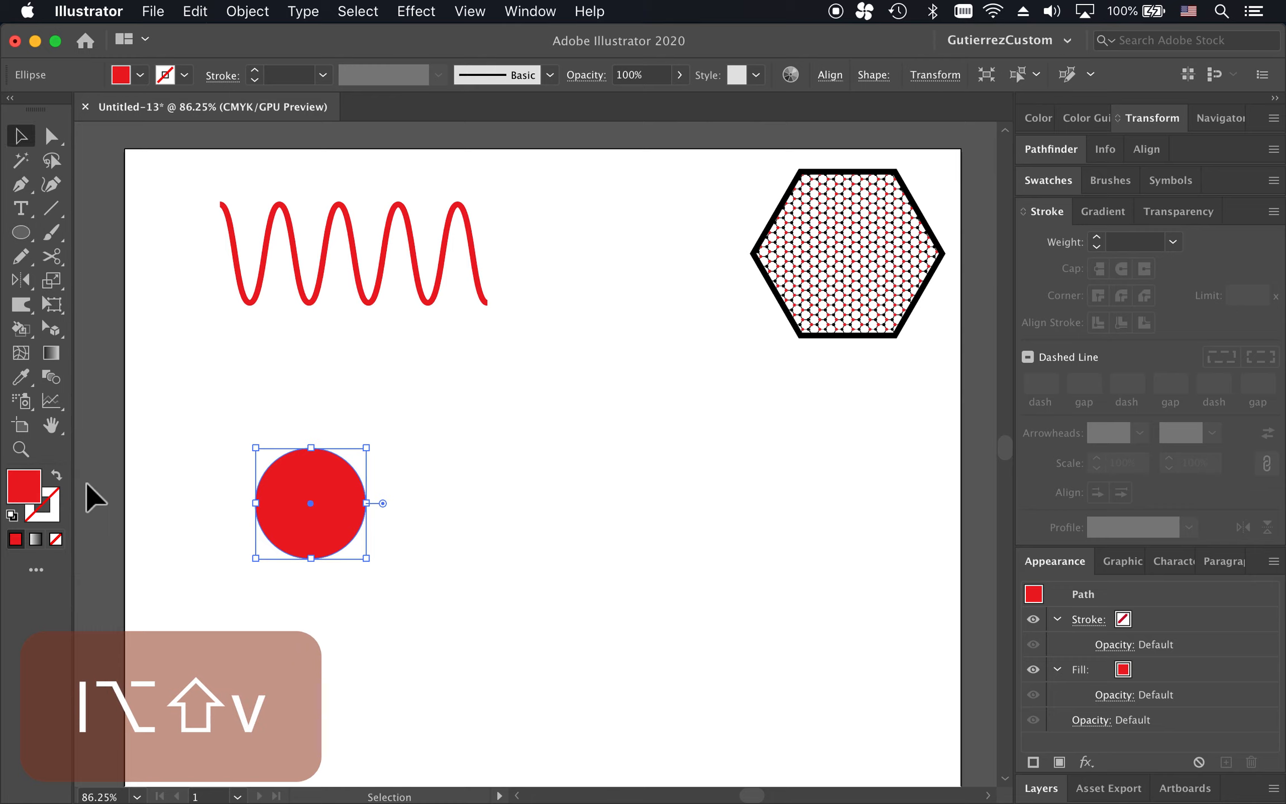
# Swap the circle's fill and stroke to leave only a red outline, and set its stroke weight to 5 pt.
pyautogui.click(58, 477)
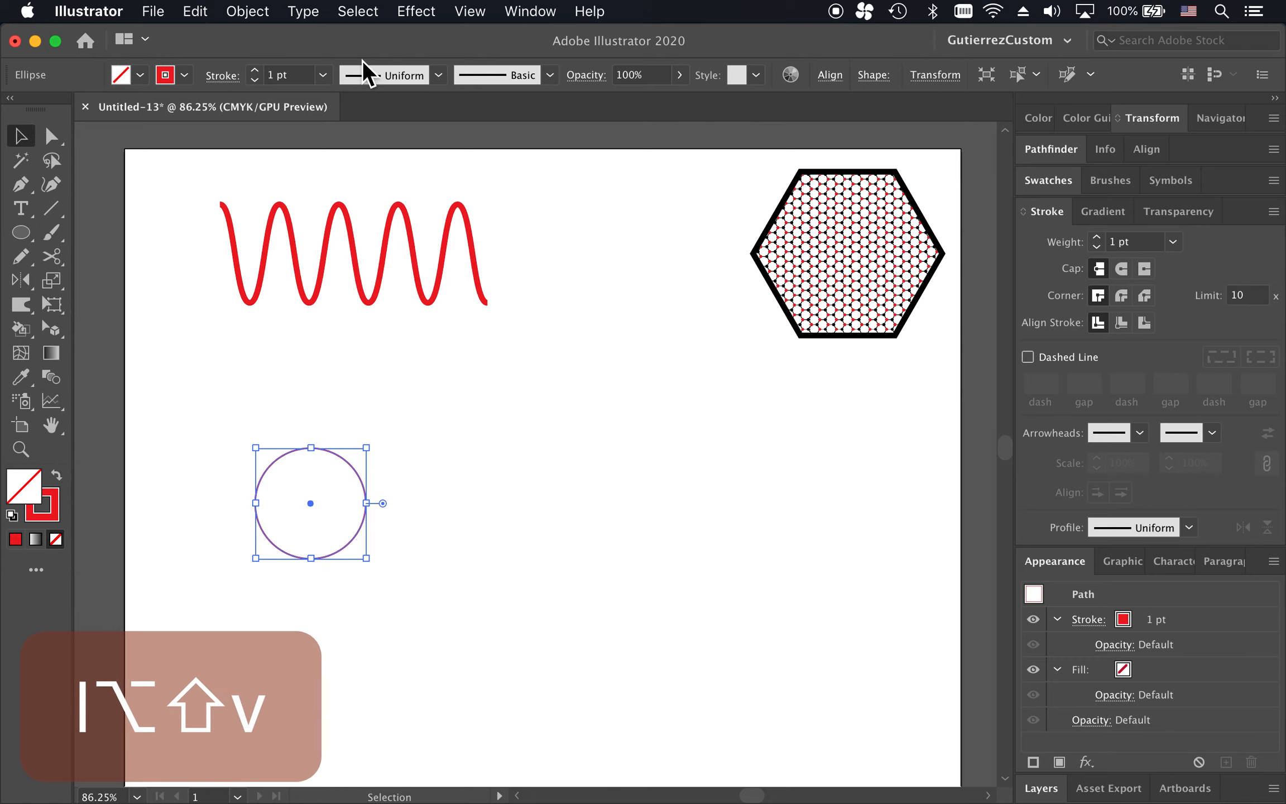
pyautogui.click(254, 71)
pyautogui.click(255, 71)
pyautogui.click(256, 71)
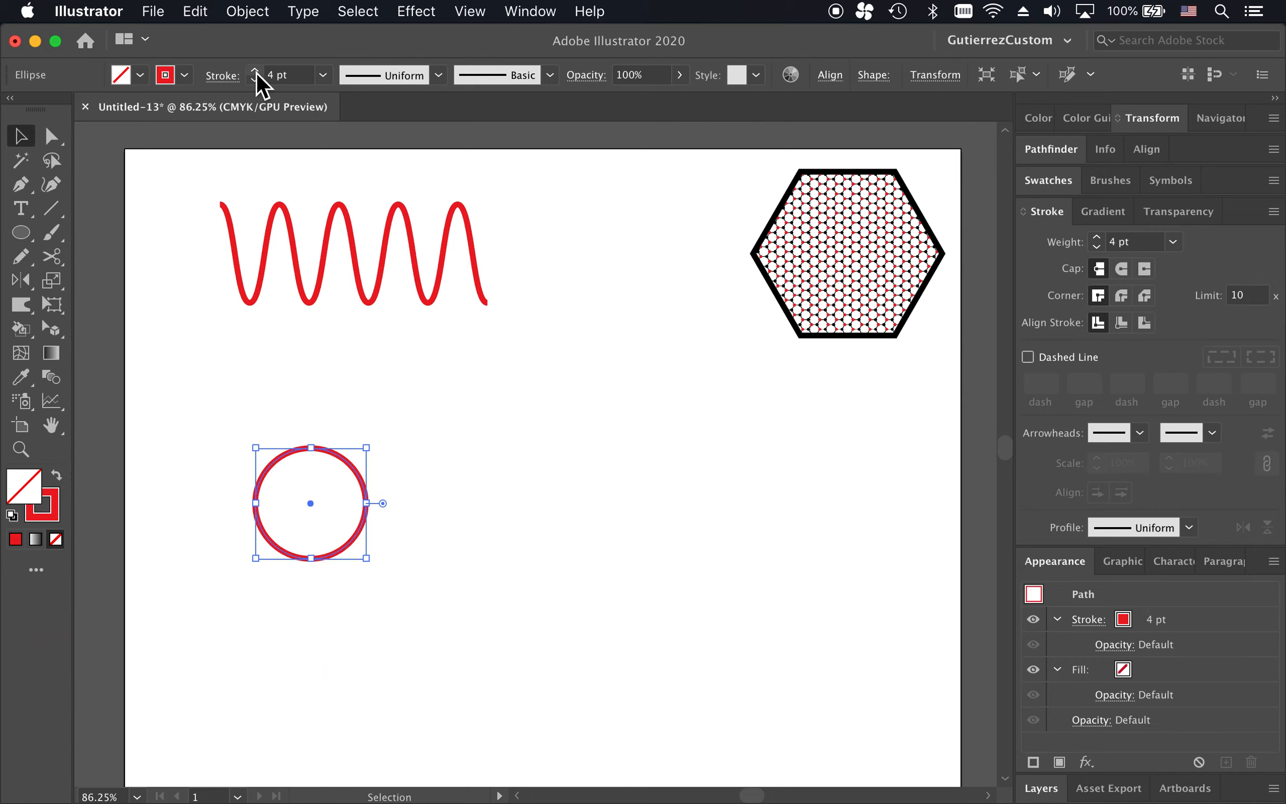
pyautogui.click(255, 71)
pyautogui.click(527, 440)
pyautogui.click(343, 457)
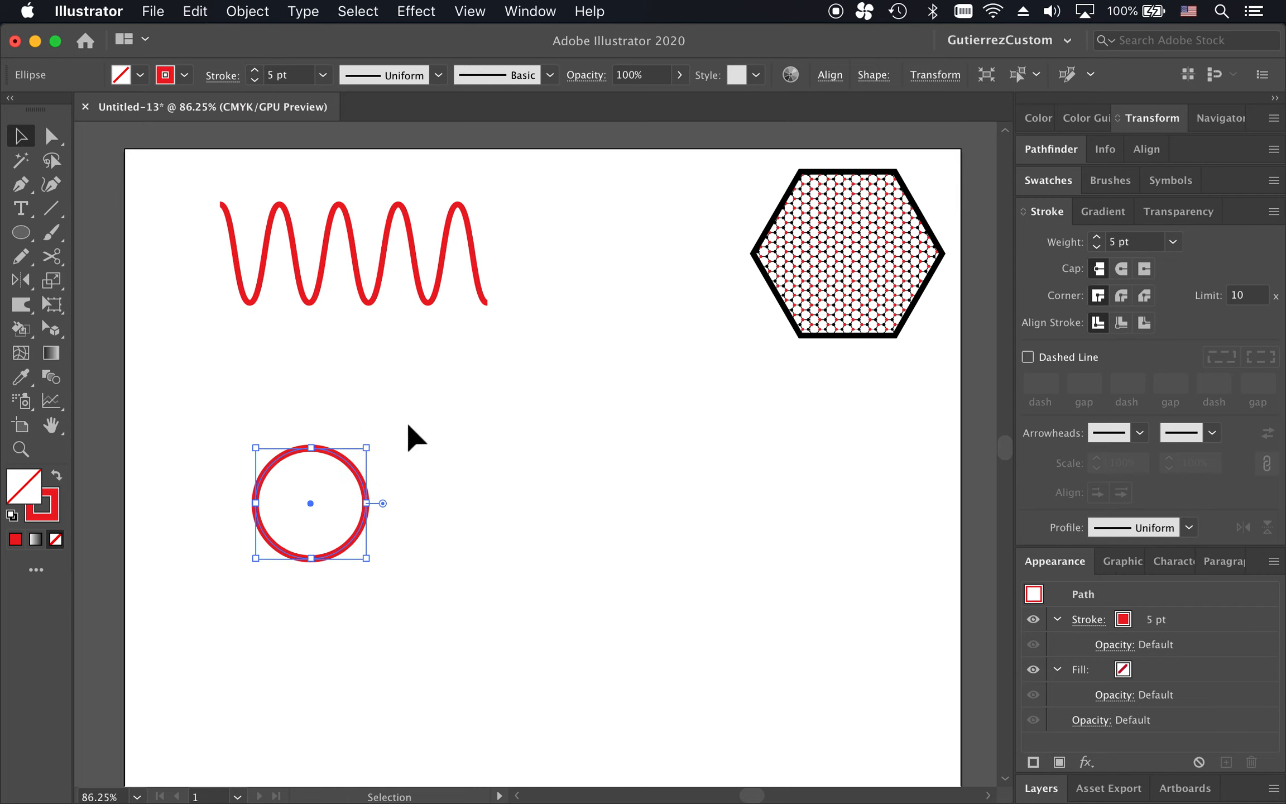
# Duplicate the circle beside the original and delete the duplicate.
pyautogui.click(421, 8)
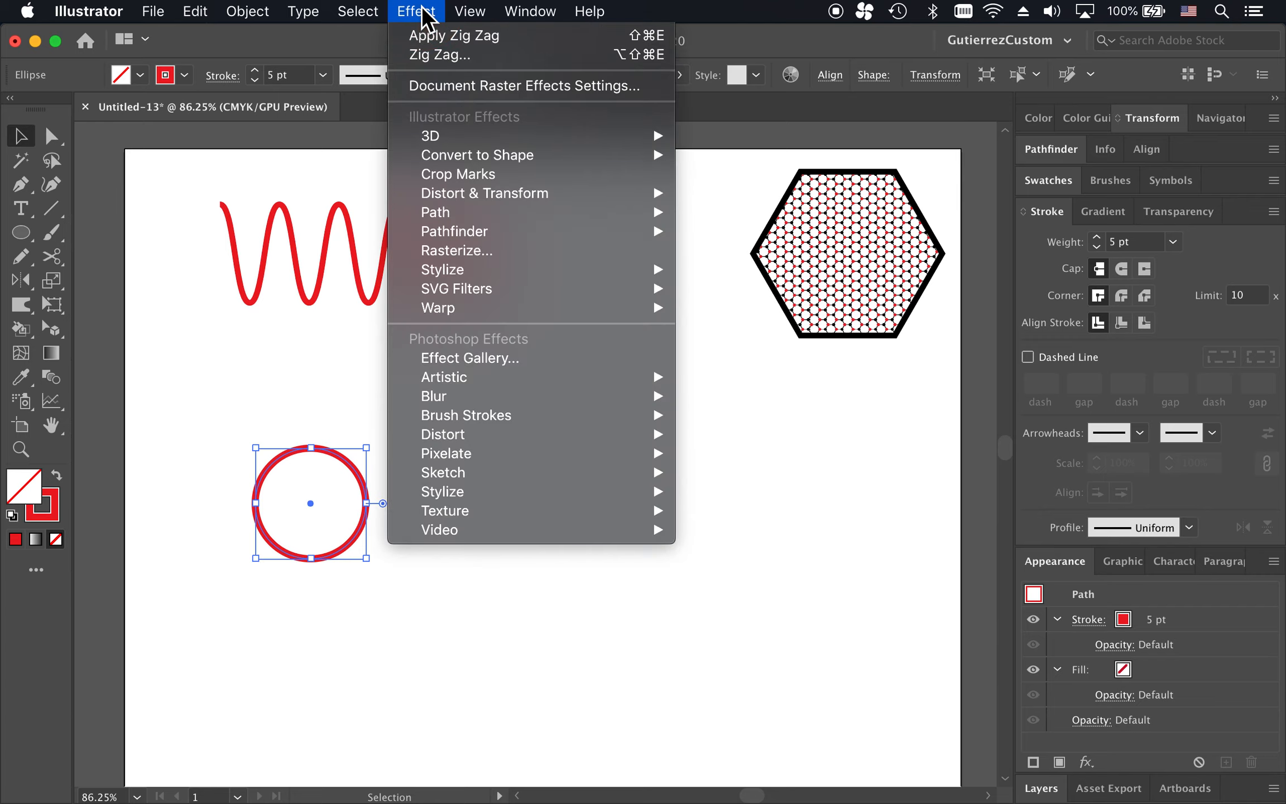
pyautogui.click(422, 12)
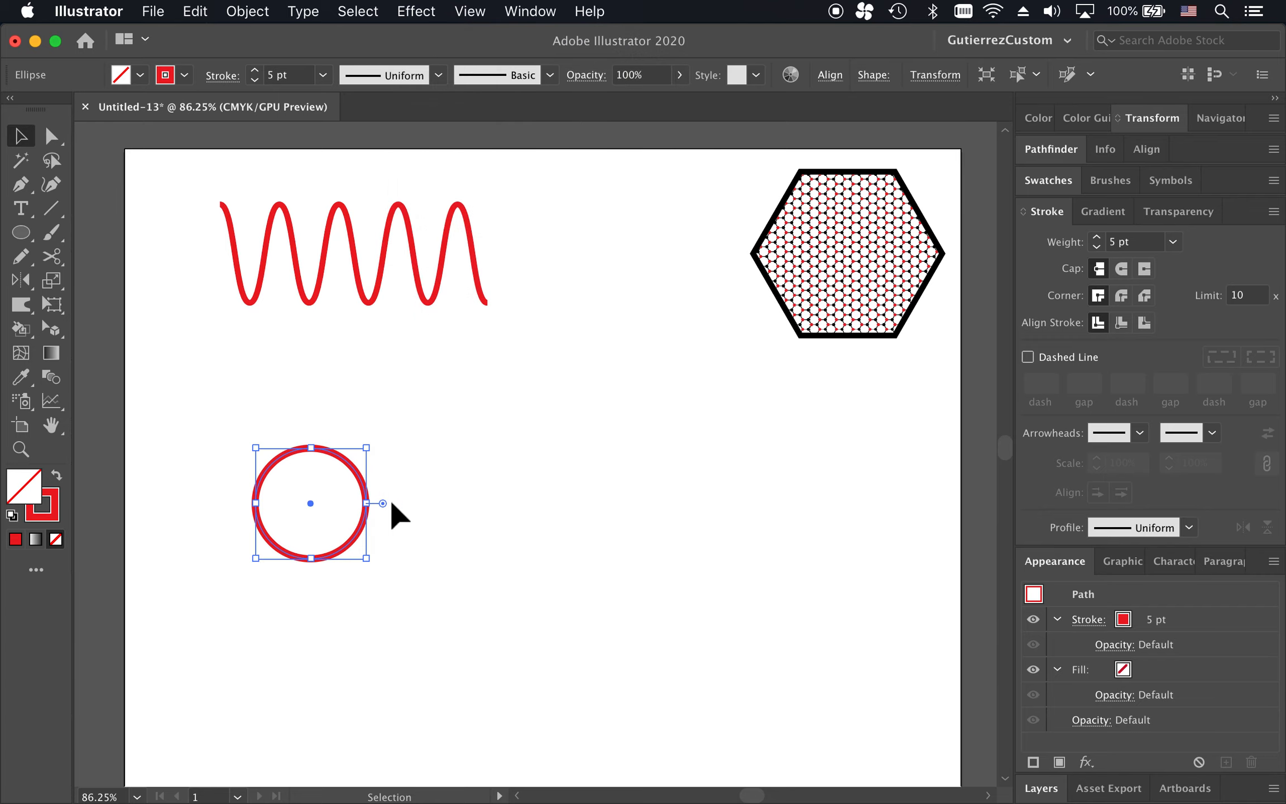
pyautogui.moveTo(351, 497); pyautogui.dragTo(538, 485)
pyautogui.press('BackSpace')
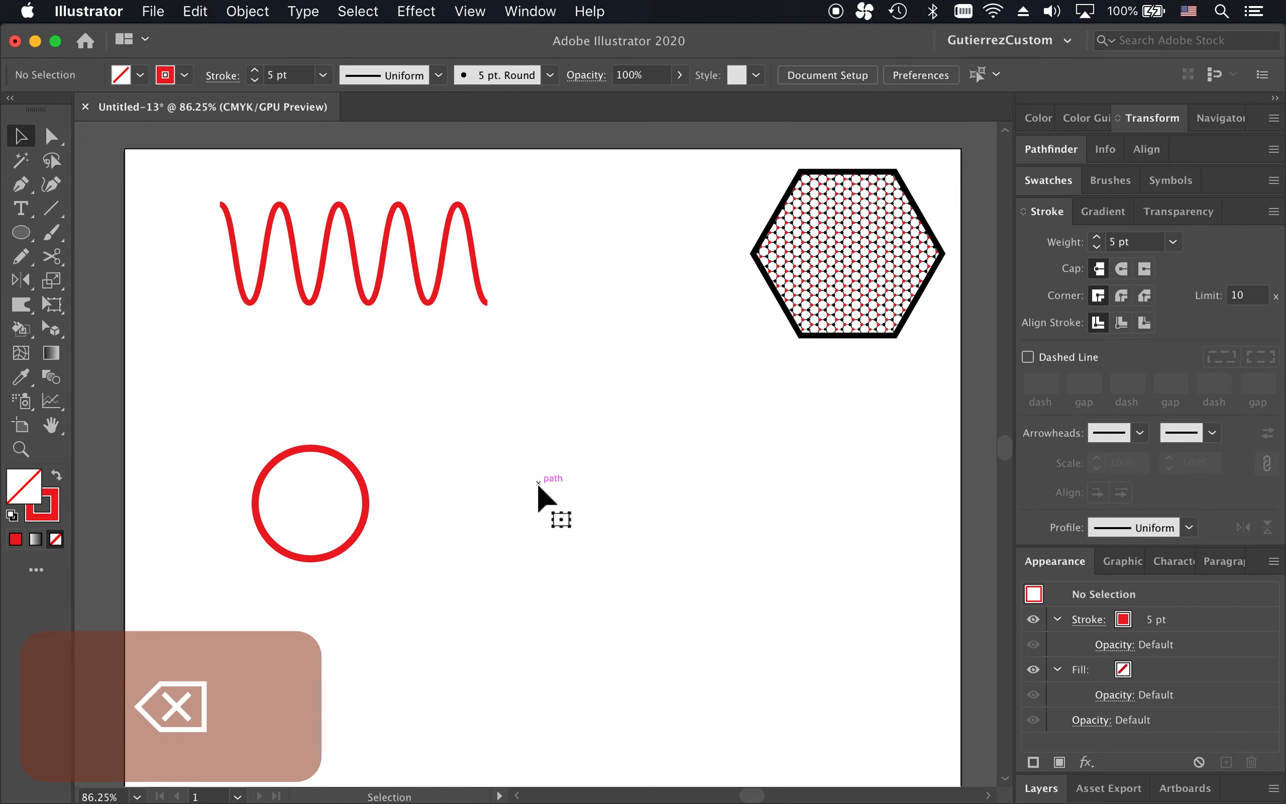
# Move the circle up slightly and start a Transform effect on it with a horizontal move of 0.375 in.
pyautogui.moveTo(353, 463); pyautogui.dragTo(348, 418)
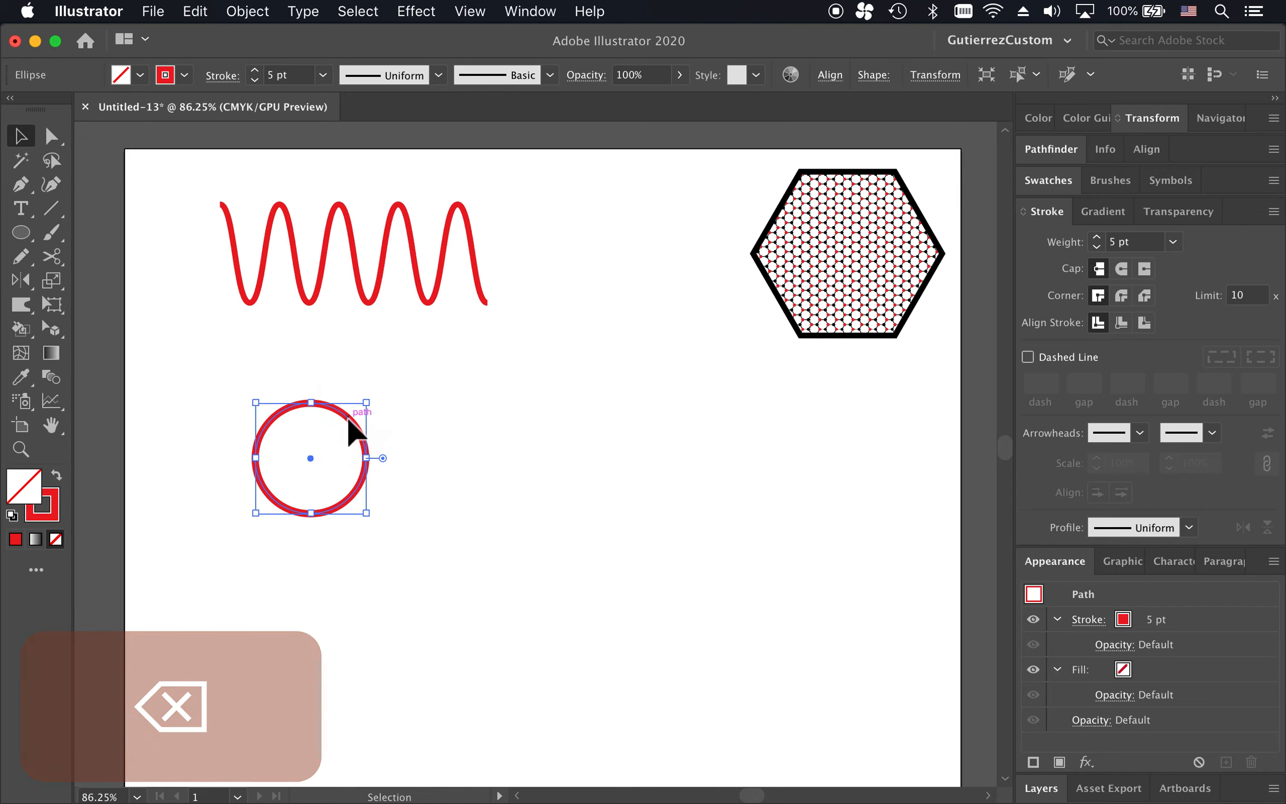
pyautogui.click(435, 10)
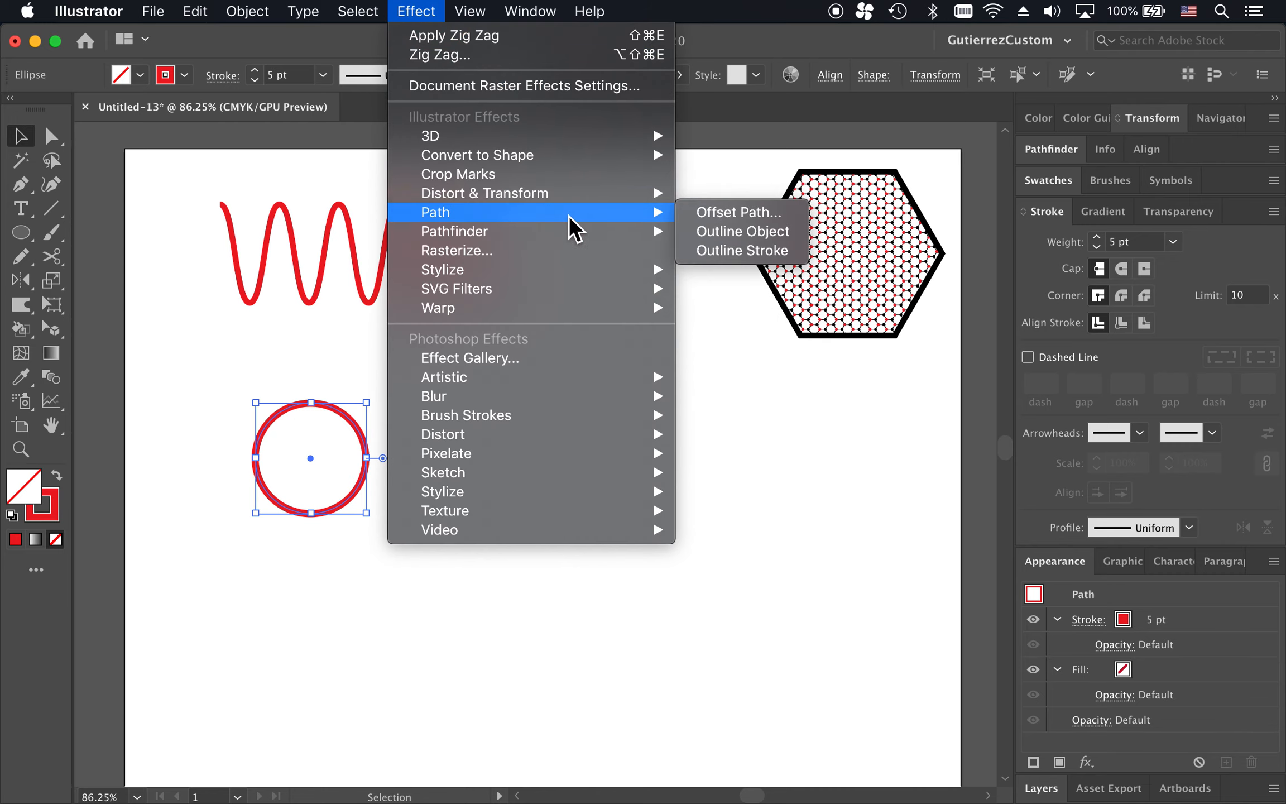
pyautogui.moveTo(587, 197)
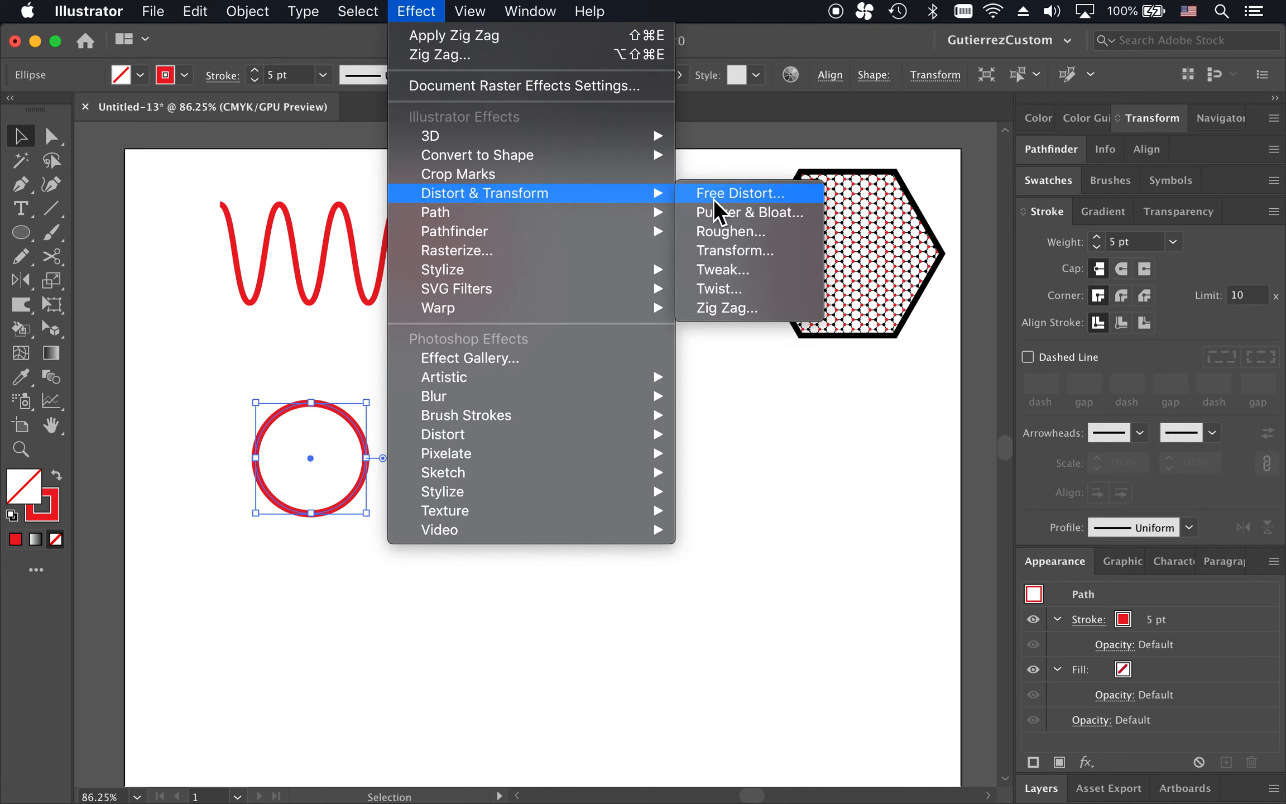
pyautogui.click(725, 254)
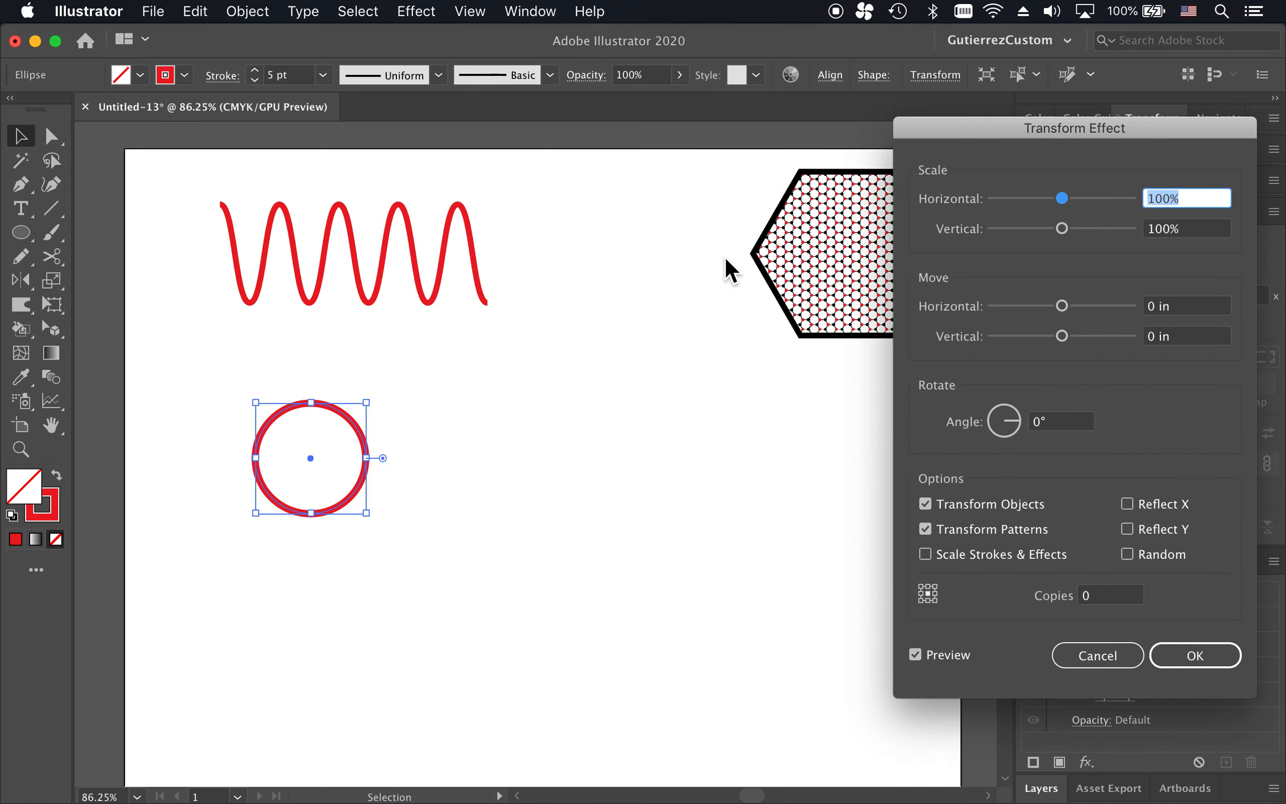
pyautogui.moveTo(990, 128); pyautogui.dragTo(667, 132)
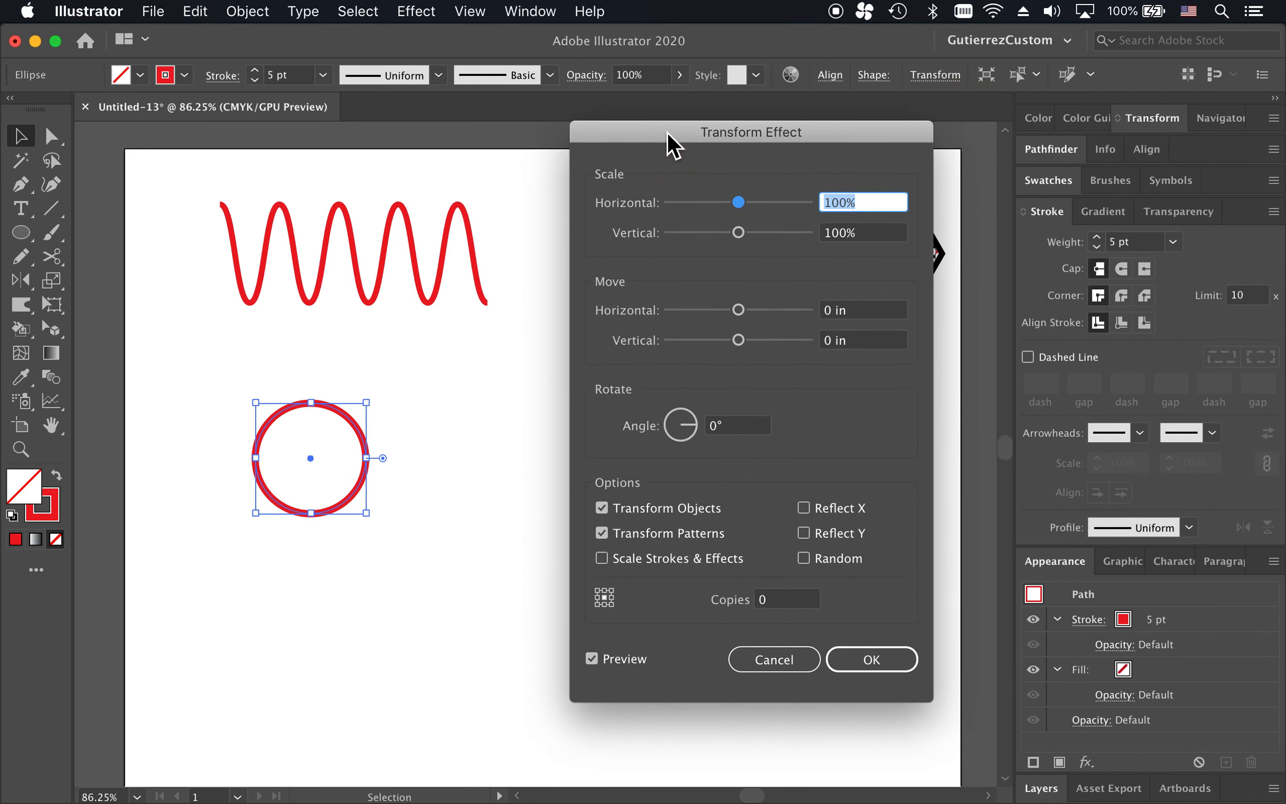
pyautogui.click(864, 311)
pyautogui.write('0.375')
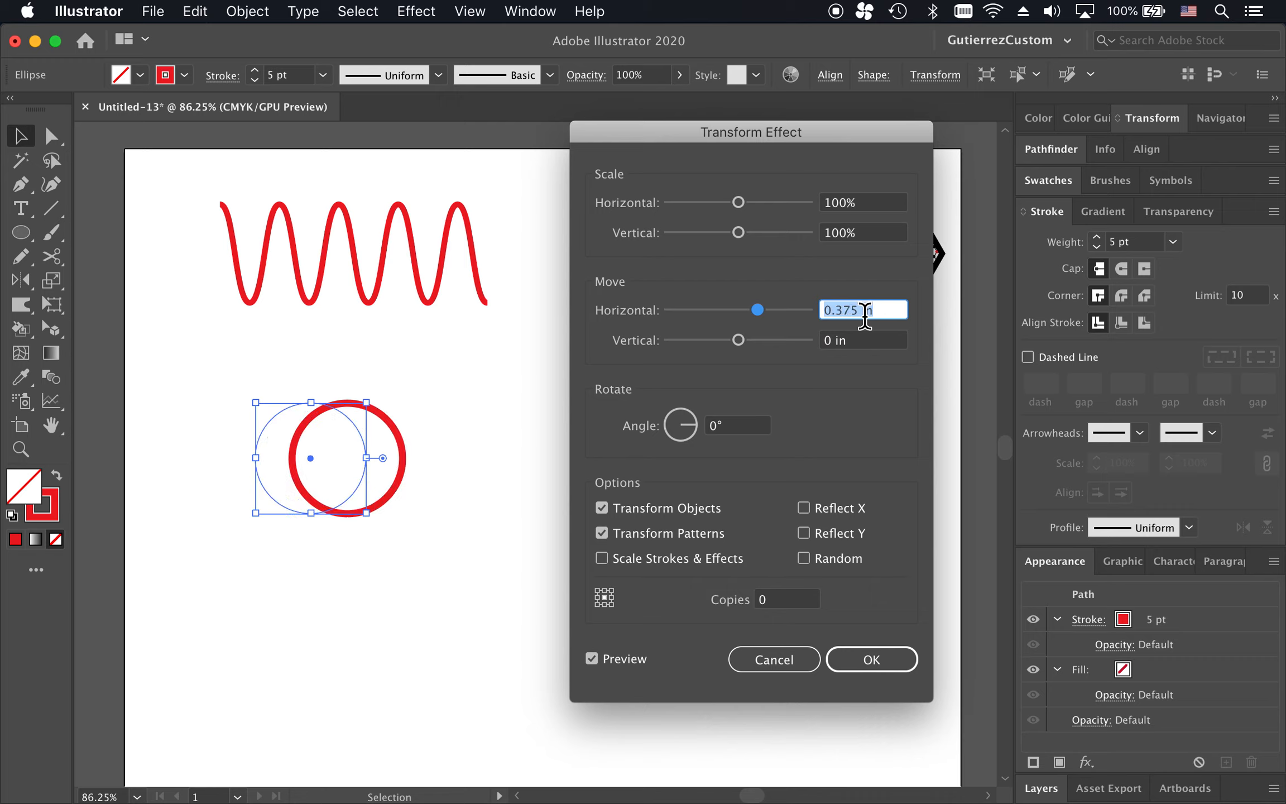
# Set the number of copies in the circle's Transform effect to 4.
pyautogui.click(805, 601)
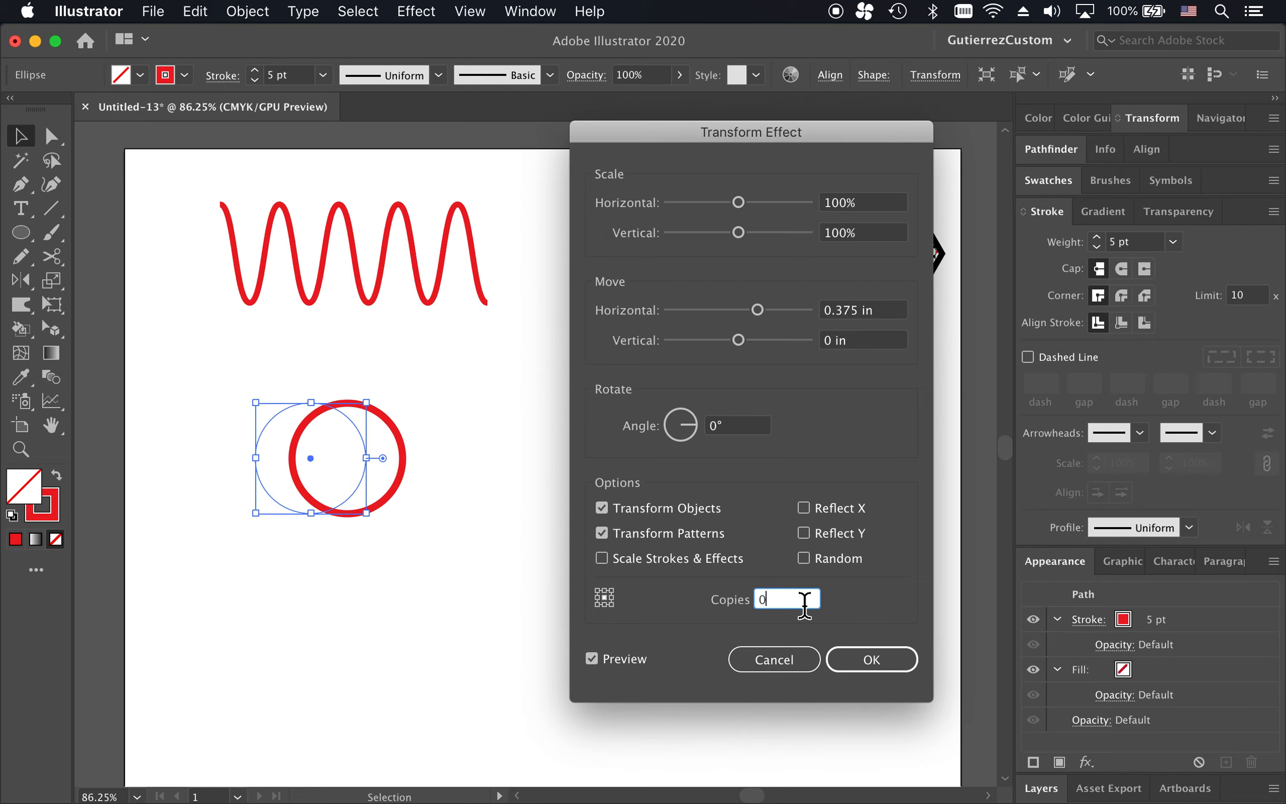
pyautogui.press('Up')
pyautogui.press('Up')
pyautogui.press('Up')
pyautogui.press('Up')
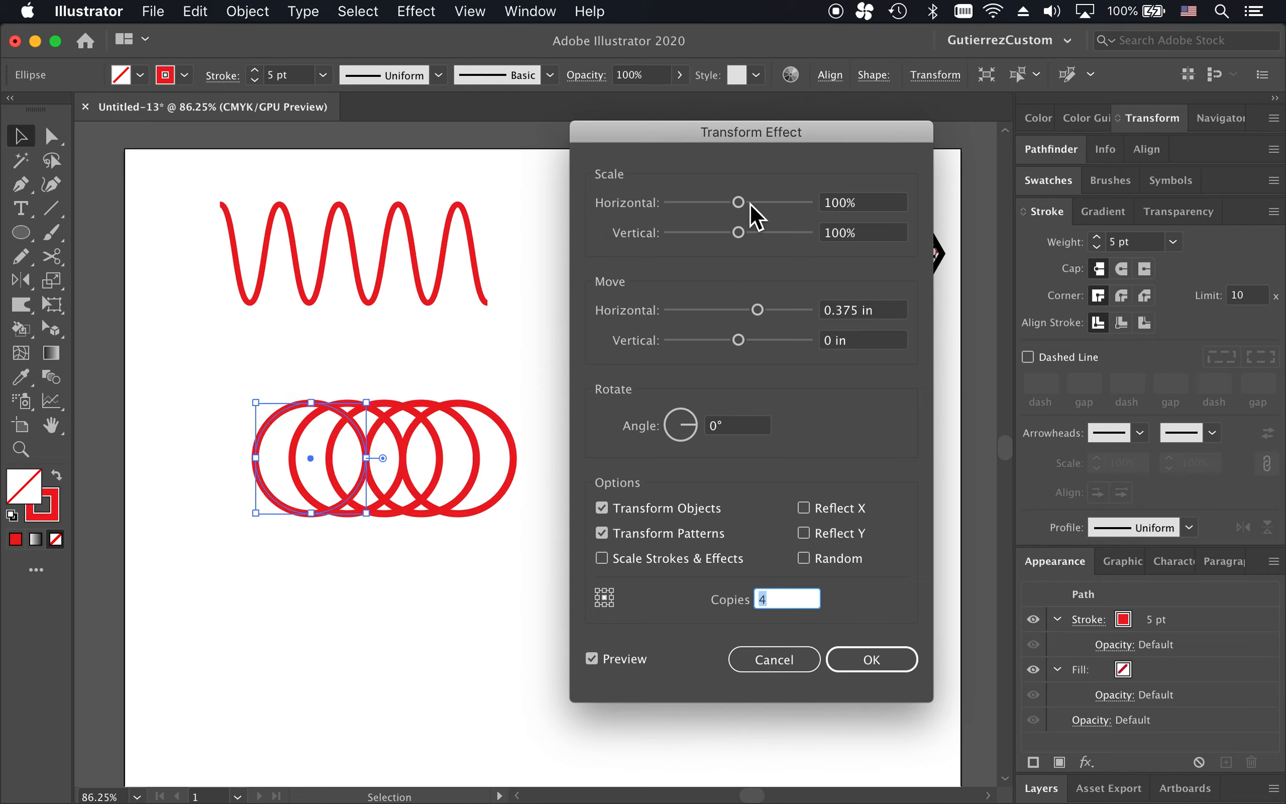
# Try different horizontal and vertical scale amounts on the circle's transformed copies, such as 28% by 112%.
pyautogui.moveTo(737, 135); pyautogui.dragTo(955, 123)
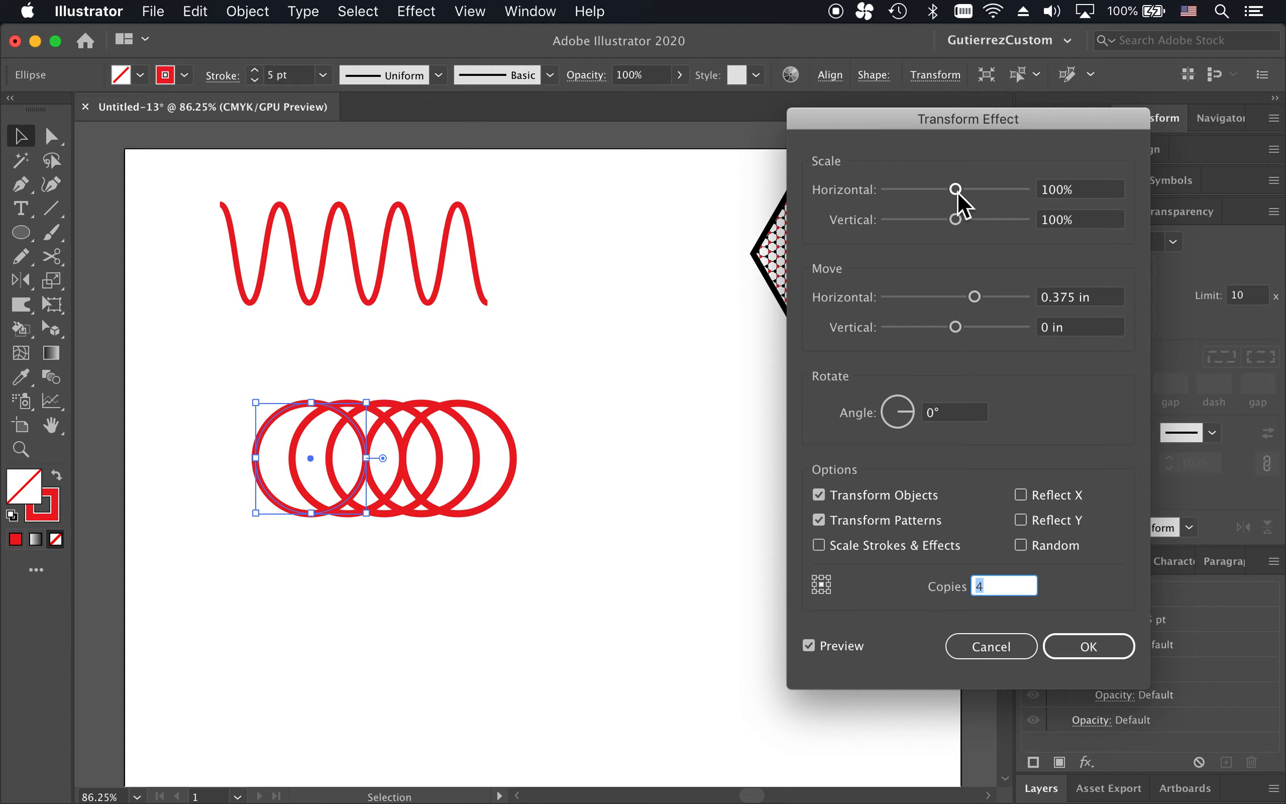
pyautogui.moveTo(957, 192); pyautogui.dragTo(968, 221)
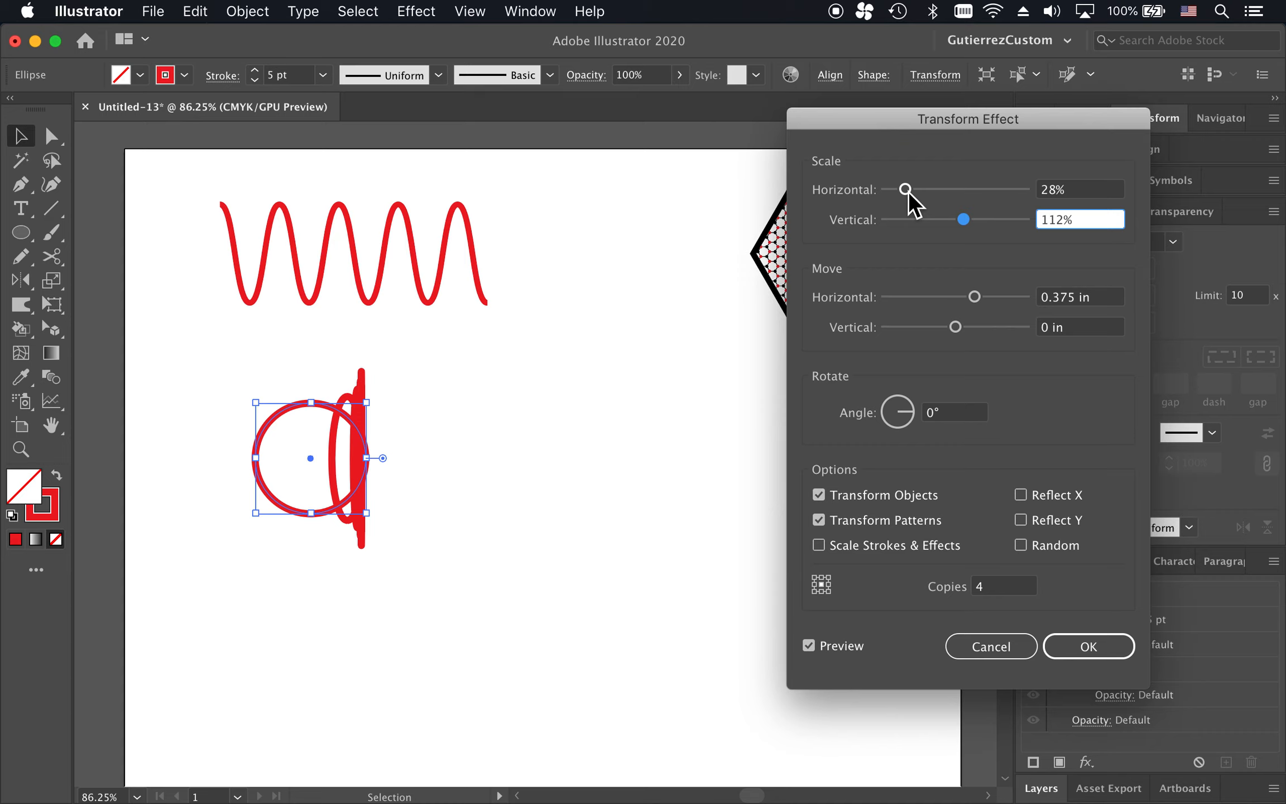
pyautogui.moveTo(907, 190); pyautogui.dragTo(942, 220)
# Set both the horizontal and vertical scale of the Transform effect to 70%.
pyautogui.click(1088, 193)
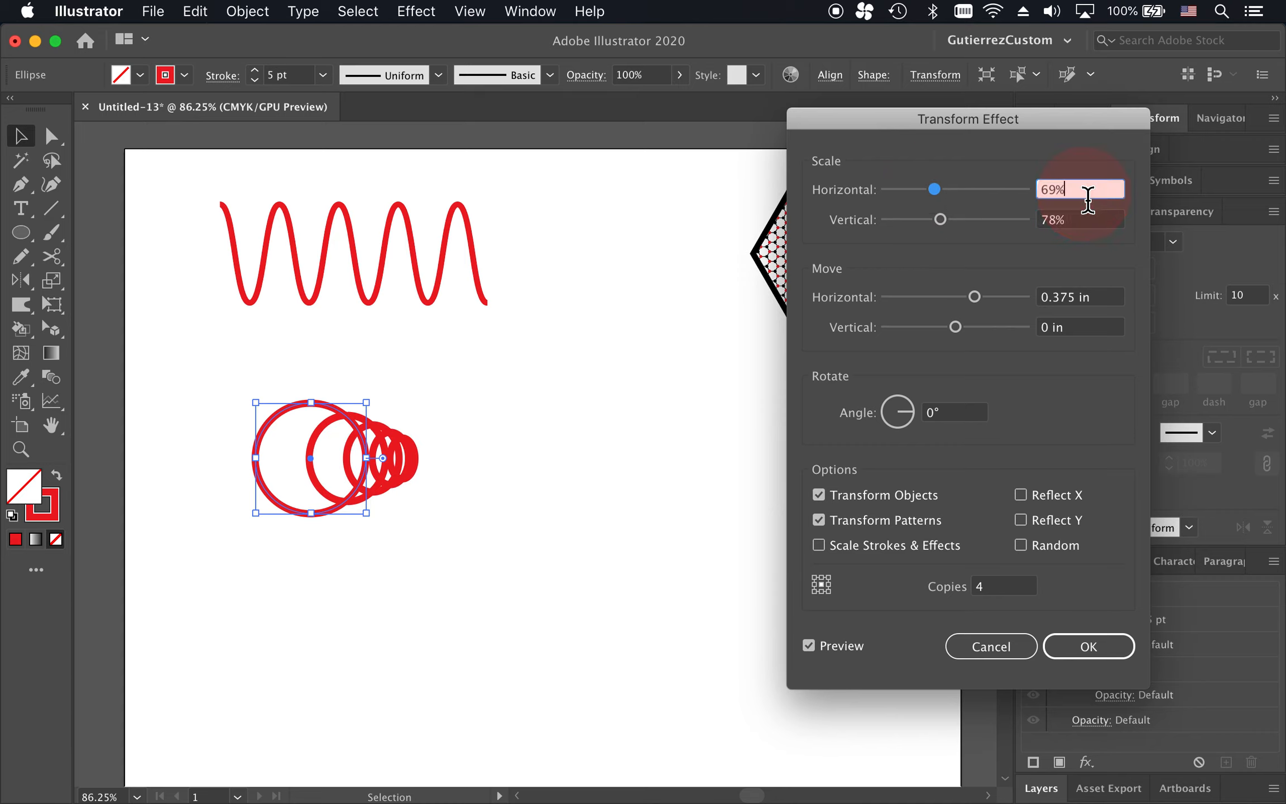
pyautogui.doubleClick(1087, 195)
pyautogui.write('70')
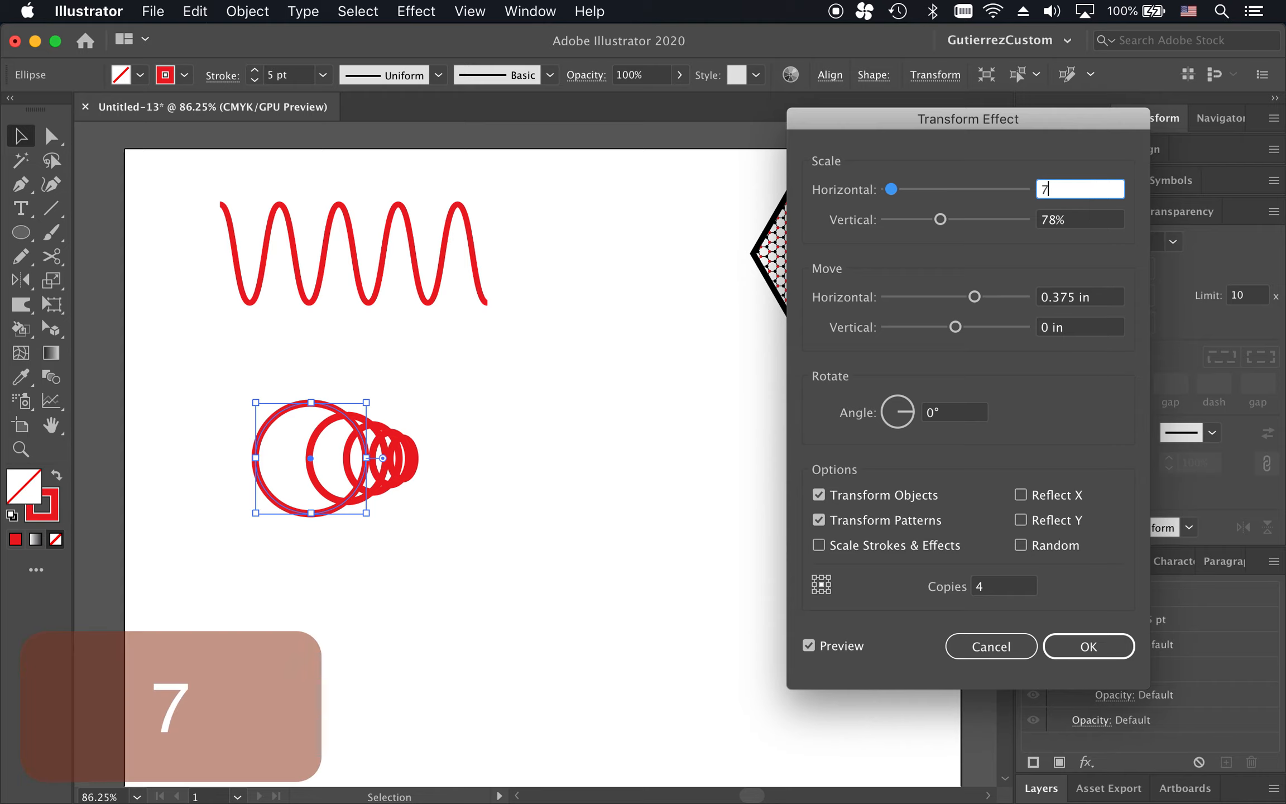
pyautogui.press('Tab')
pyautogui.write('70')
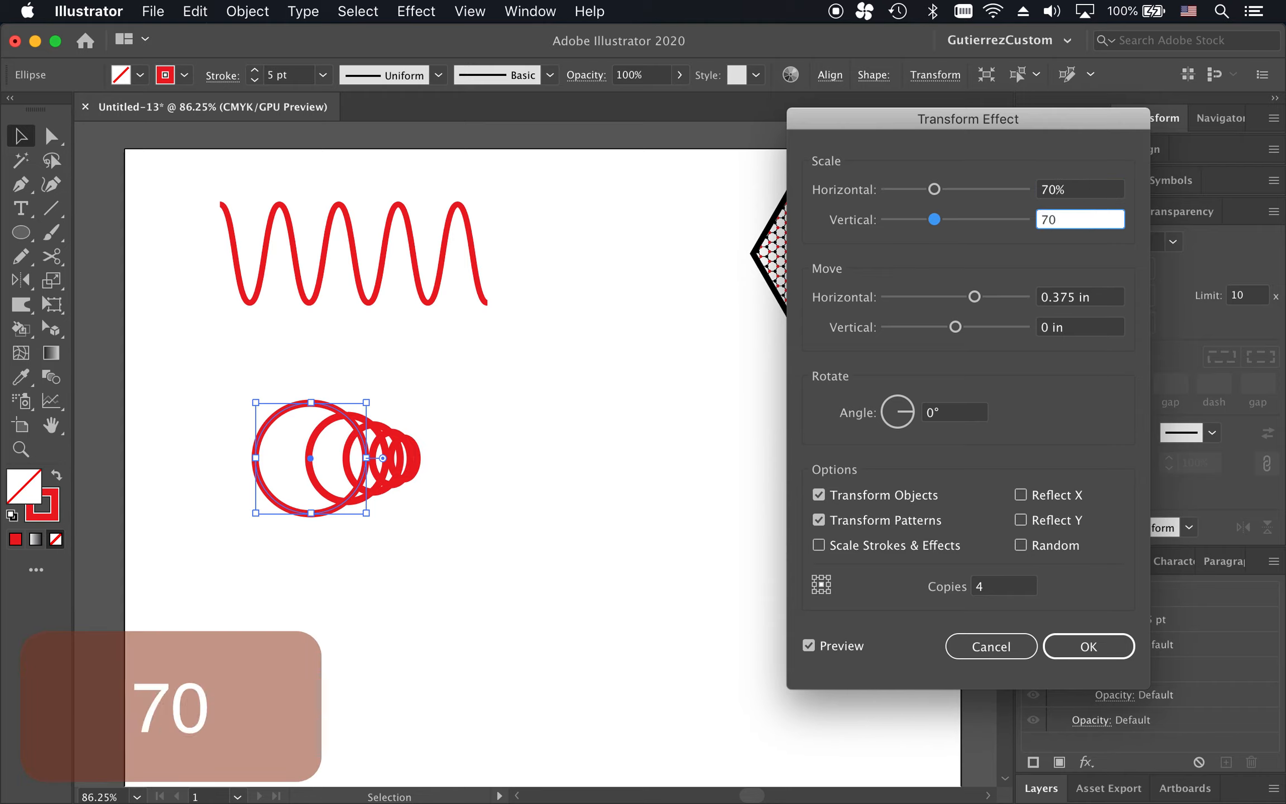
pyautogui.click(1105, 194)
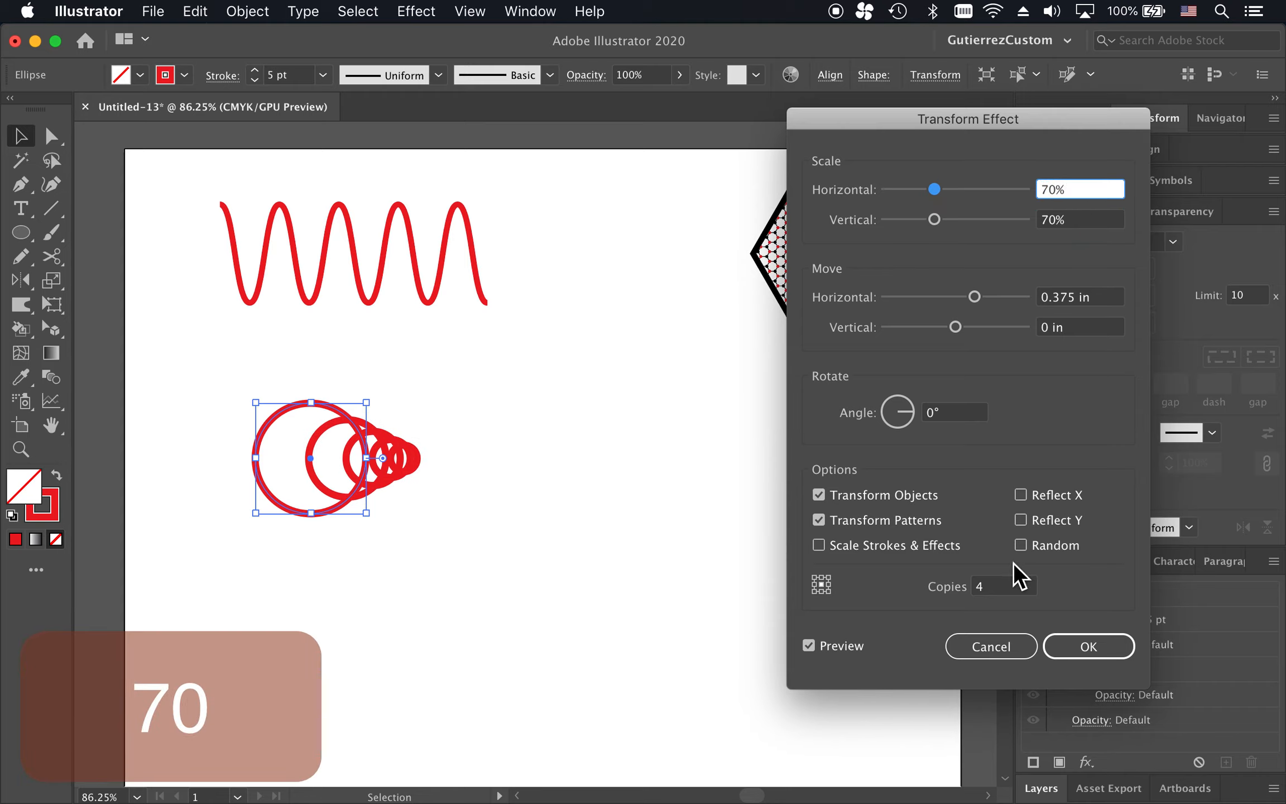
# Raise the number of transformed copies to 26 and turn on Scale Strokes & Effects.
pyautogui.click(1018, 587)
pyautogui.press('Up')
pyautogui.press('Up')
pyautogui.press('Up')
pyautogui.press('Up')
pyautogui.press('Up')
pyautogui.press('Up')
pyautogui.press('Up')
pyautogui.press('Up')
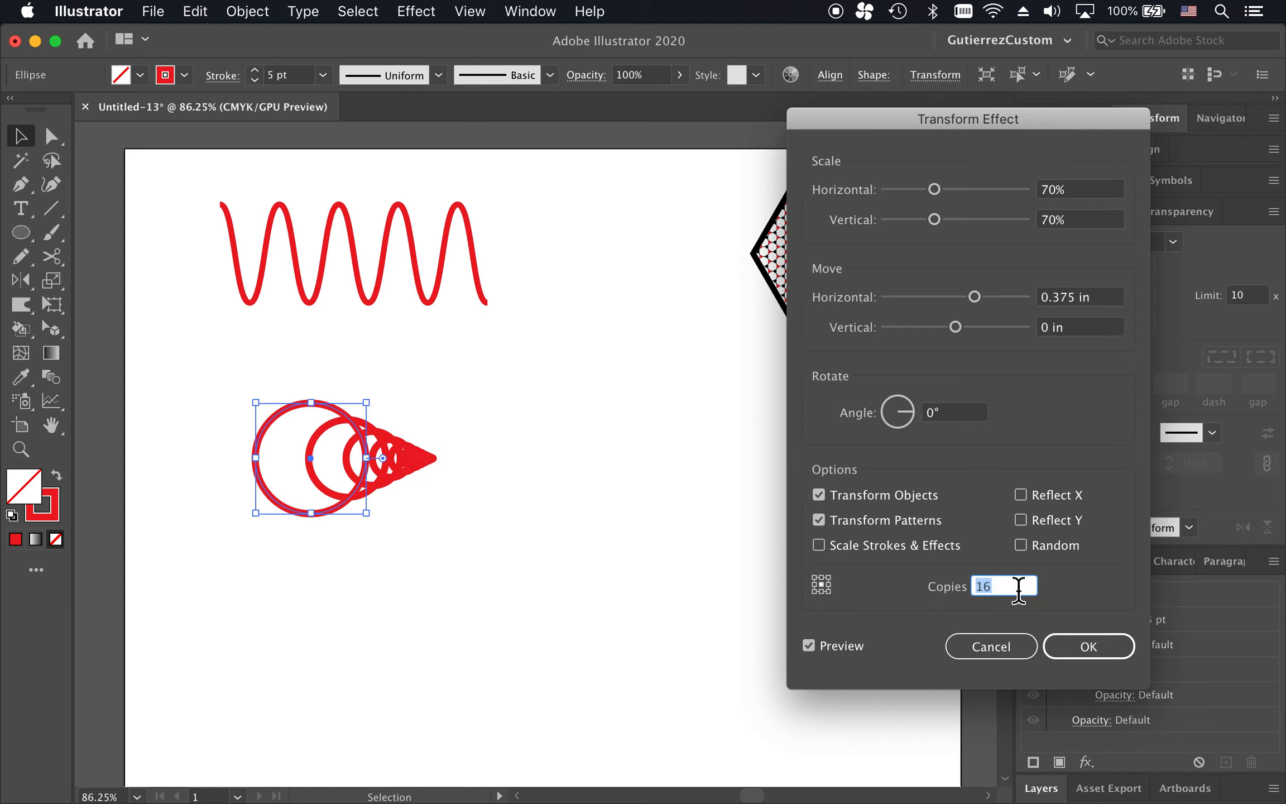
pyautogui.press('Up')
pyautogui.press('Up')
pyautogui.press('Up')
pyautogui.press('Up')
pyautogui.click(823, 544)
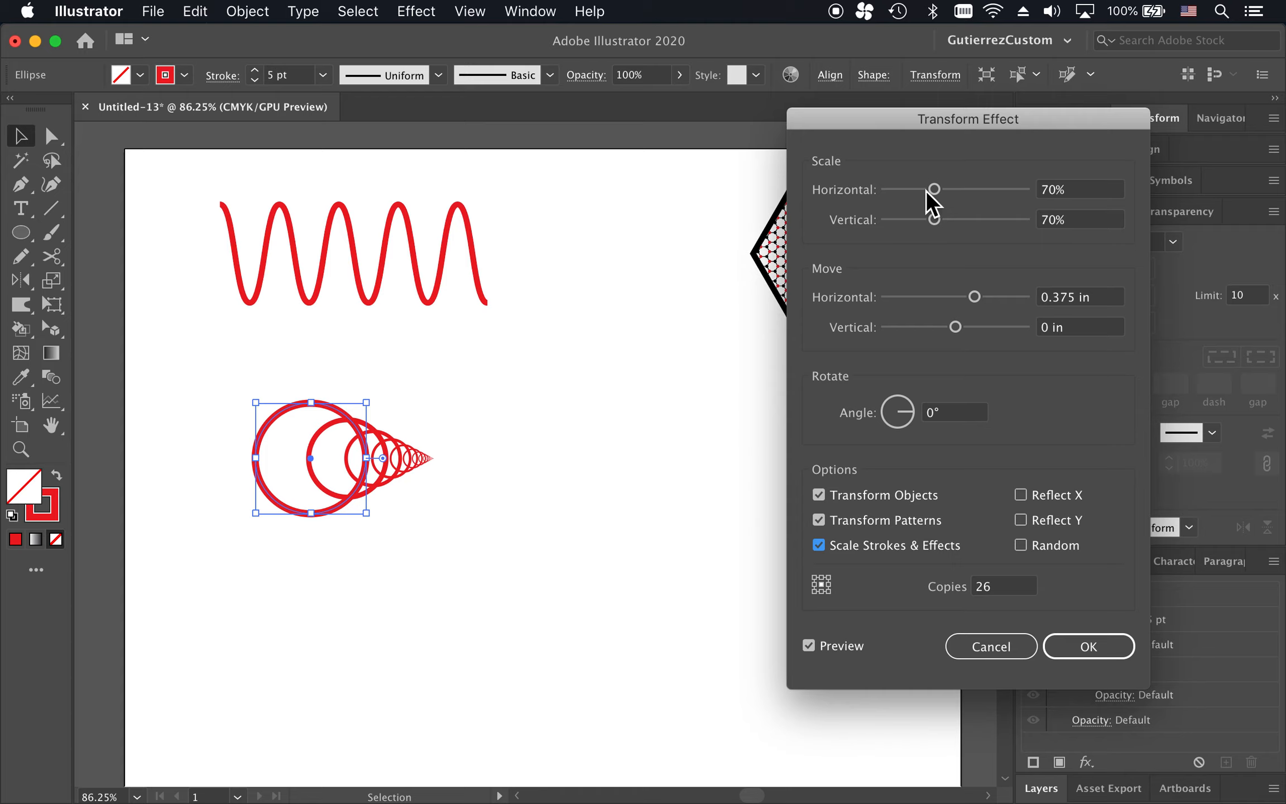
# Test the upper, right and lower reference points for the copies, return to the center point, and apply the Transform effect.
pyautogui.click(823, 579)
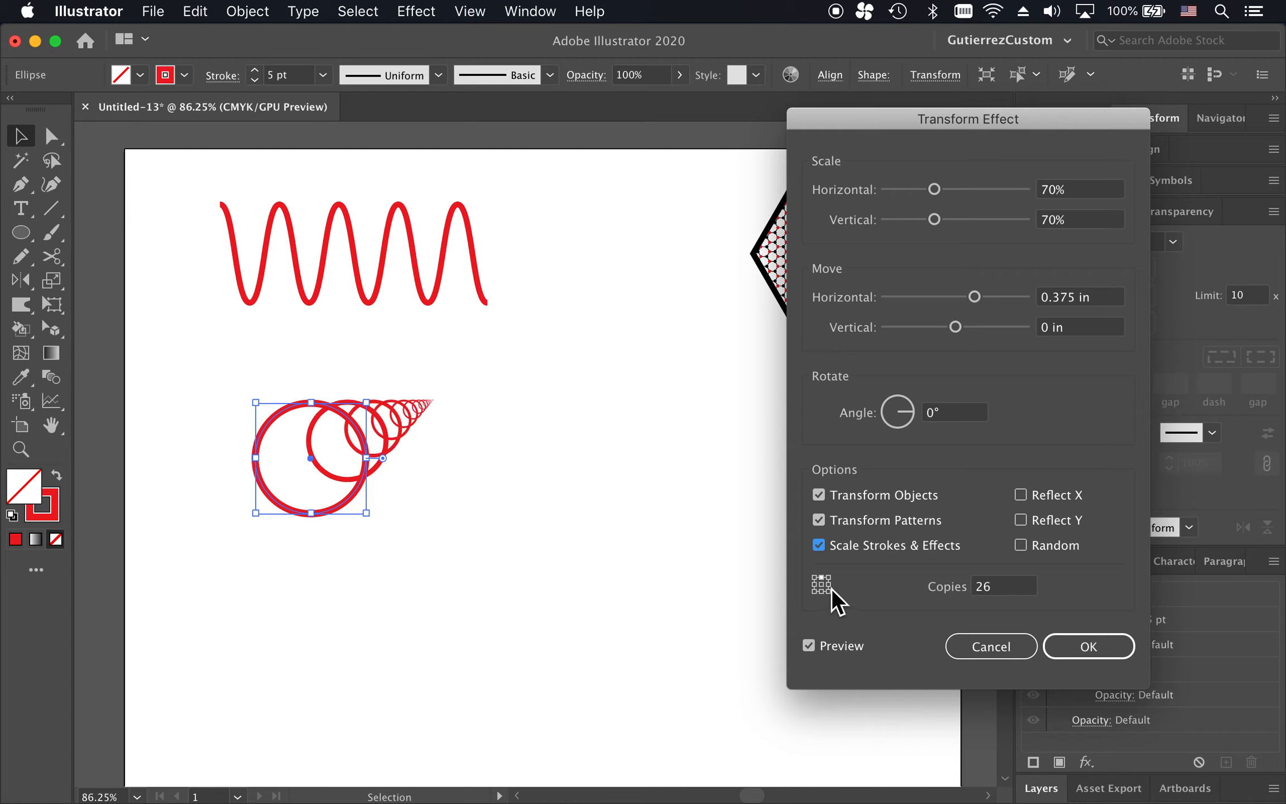
pyautogui.click(831, 586)
pyautogui.click(822, 593)
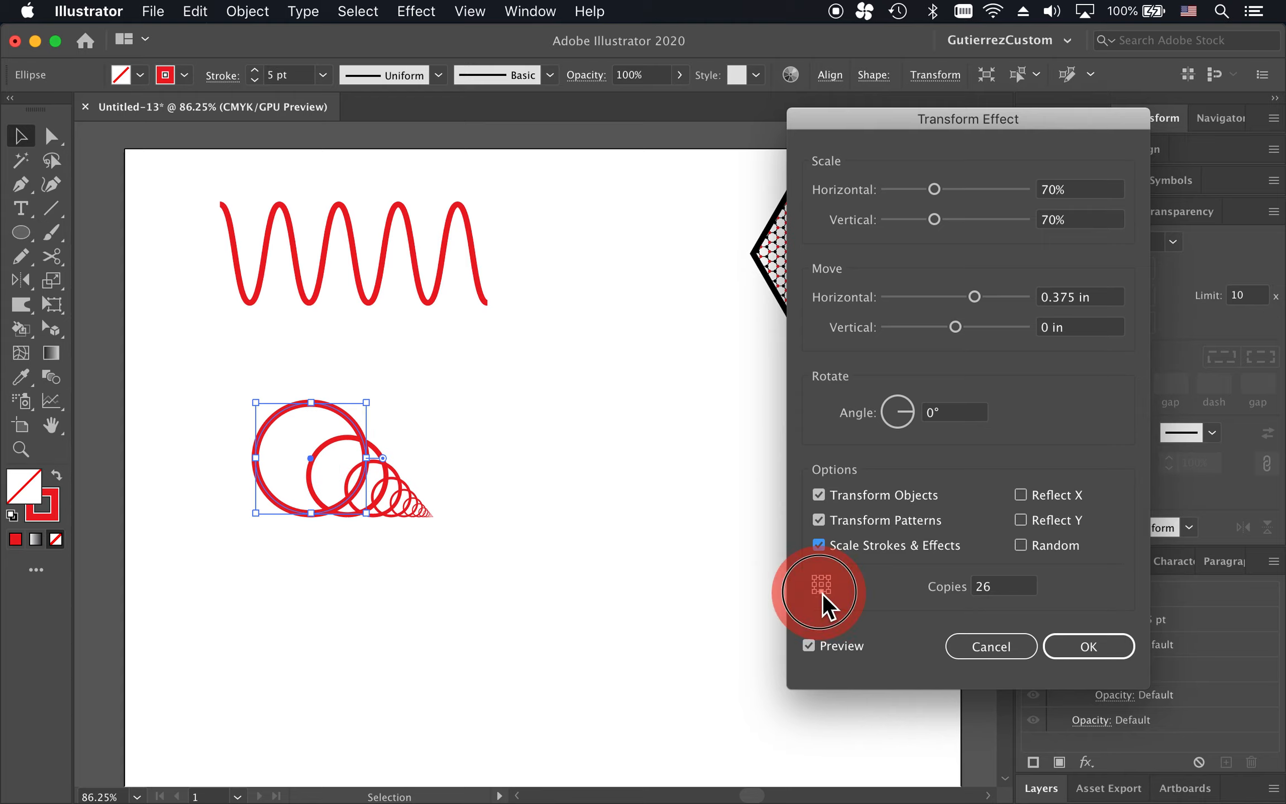
pyautogui.click(822, 588)
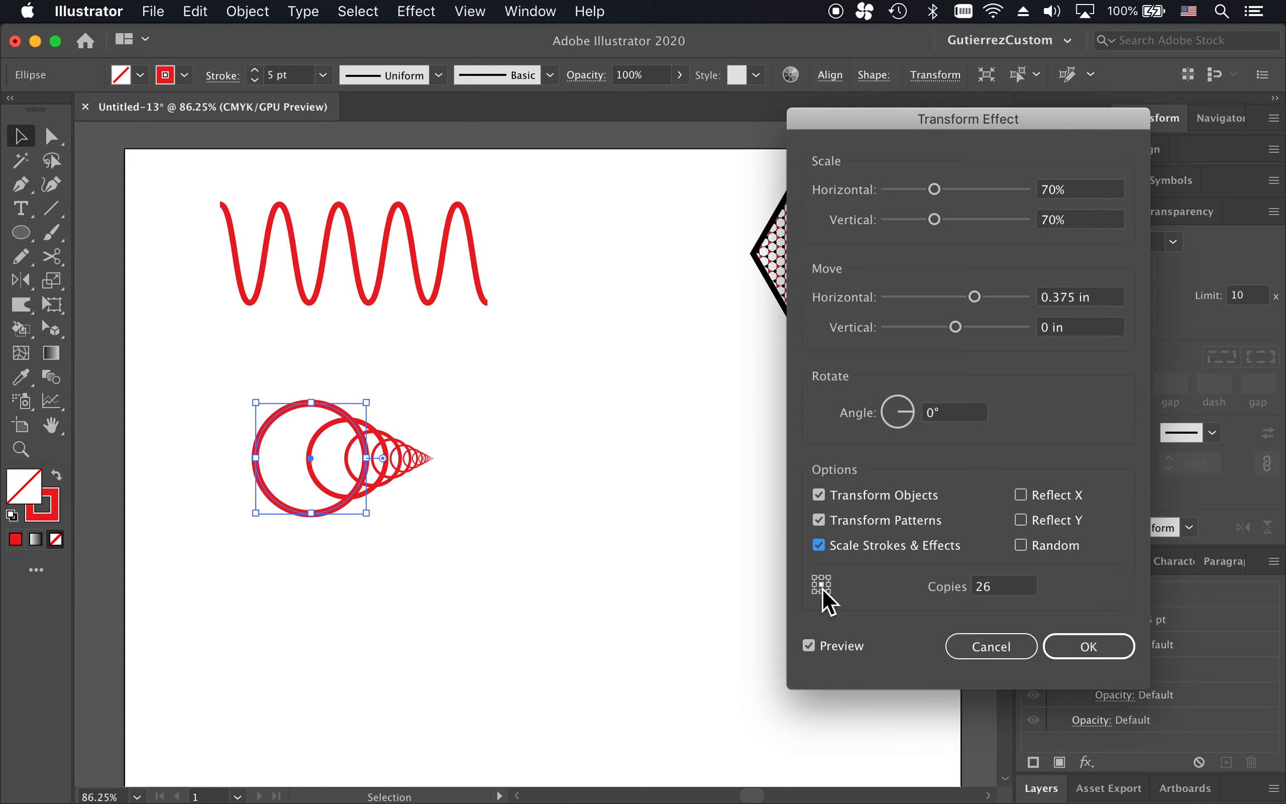
pyautogui.click(1076, 641)
pyautogui.click(580, 497)
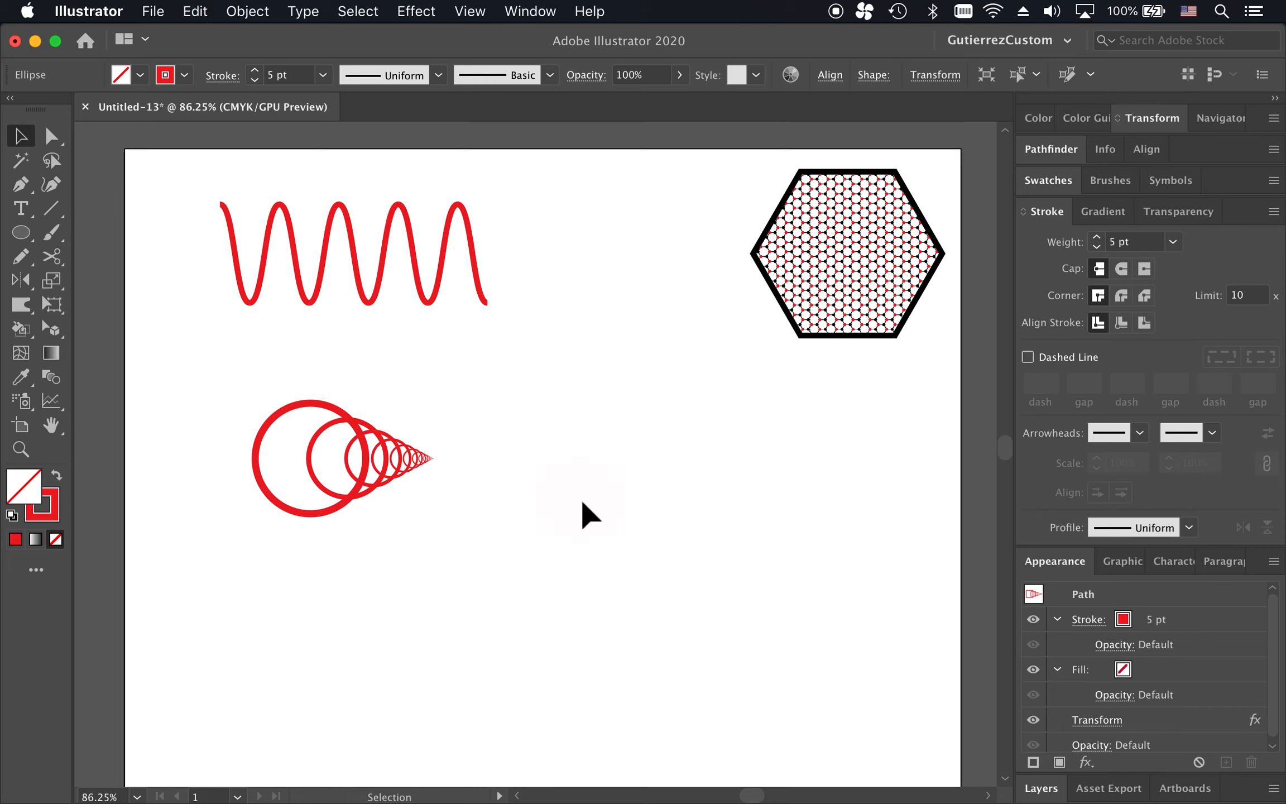
# Hide the circle's Transform effect in its appearance and show it again.
pyautogui.click(365, 450)
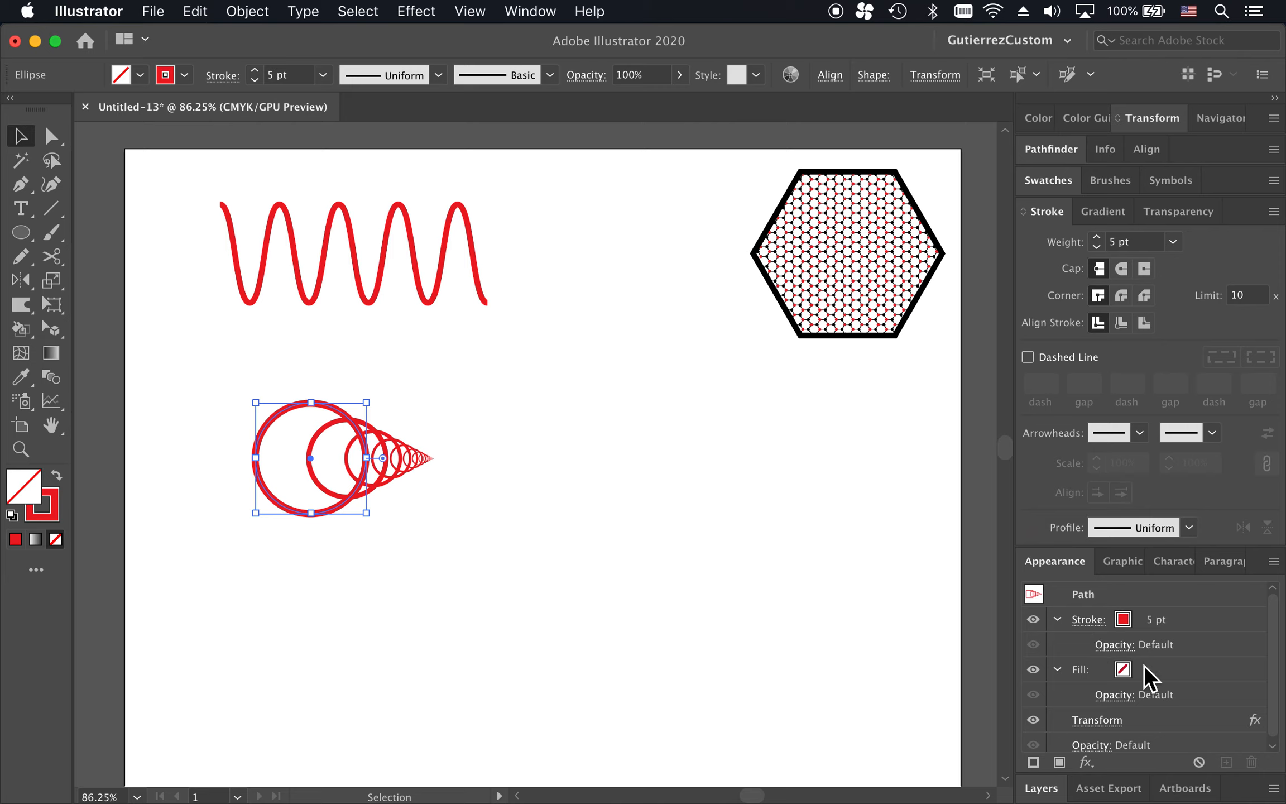
pyautogui.scroll(-1, 1135, 676)
pyautogui.click(1034, 717)
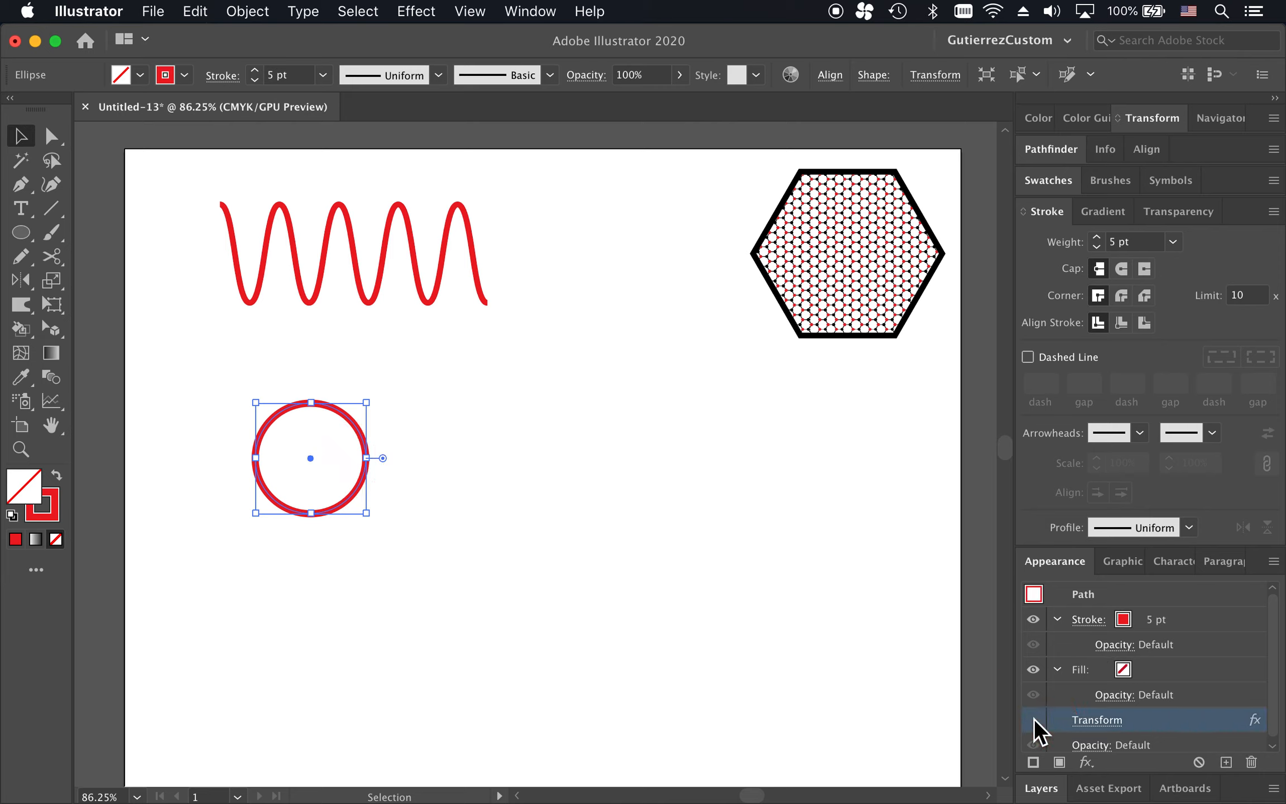
pyautogui.click(1034, 719)
# Reshape the original circle by pulling its lower anchor point down and bending its left side inward.
pyautogui.press('a')
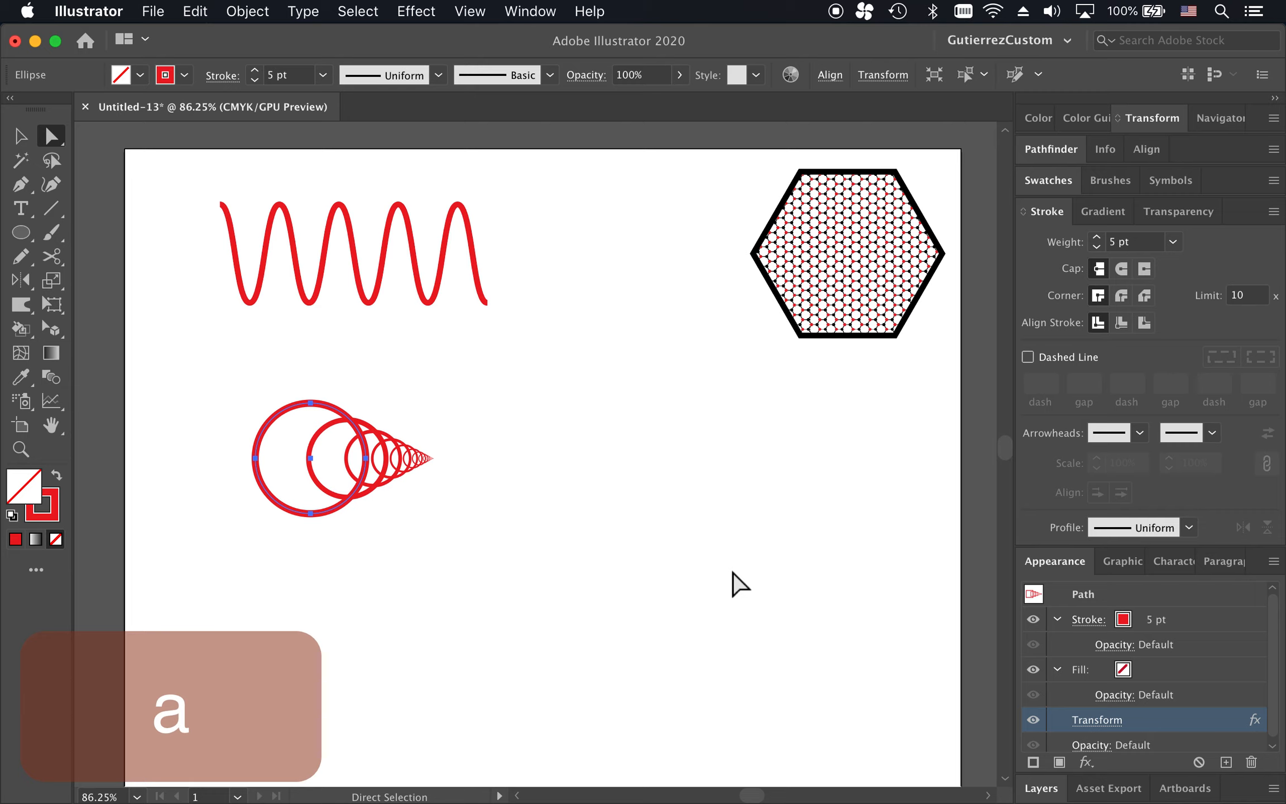
pyautogui.moveTo(311, 512); pyautogui.dragTo(277, 578)
pyautogui.moveTo(255, 460); pyautogui.dragTo(260, 409)
pyautogui.click(530, 525)
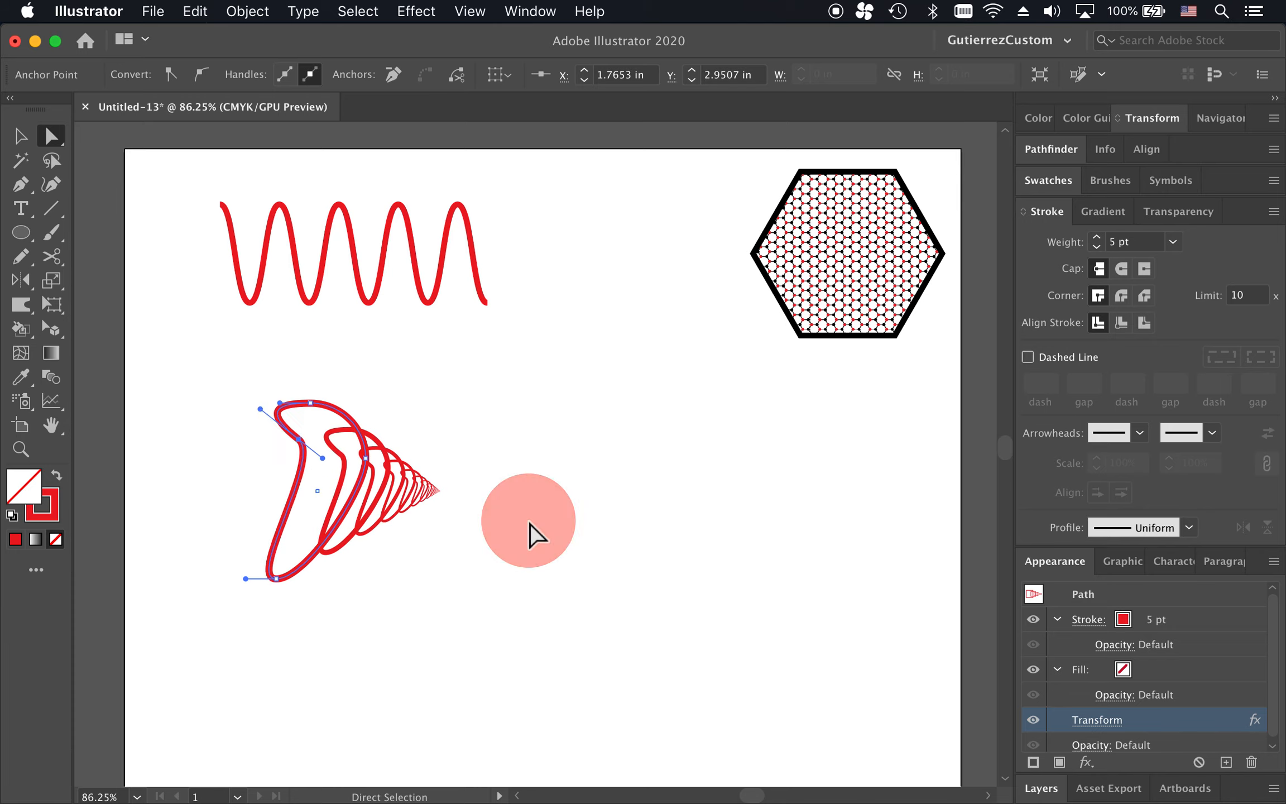
# Move the reshaped figure with its copies slightly up and to the left.
pyautogui.press('v')
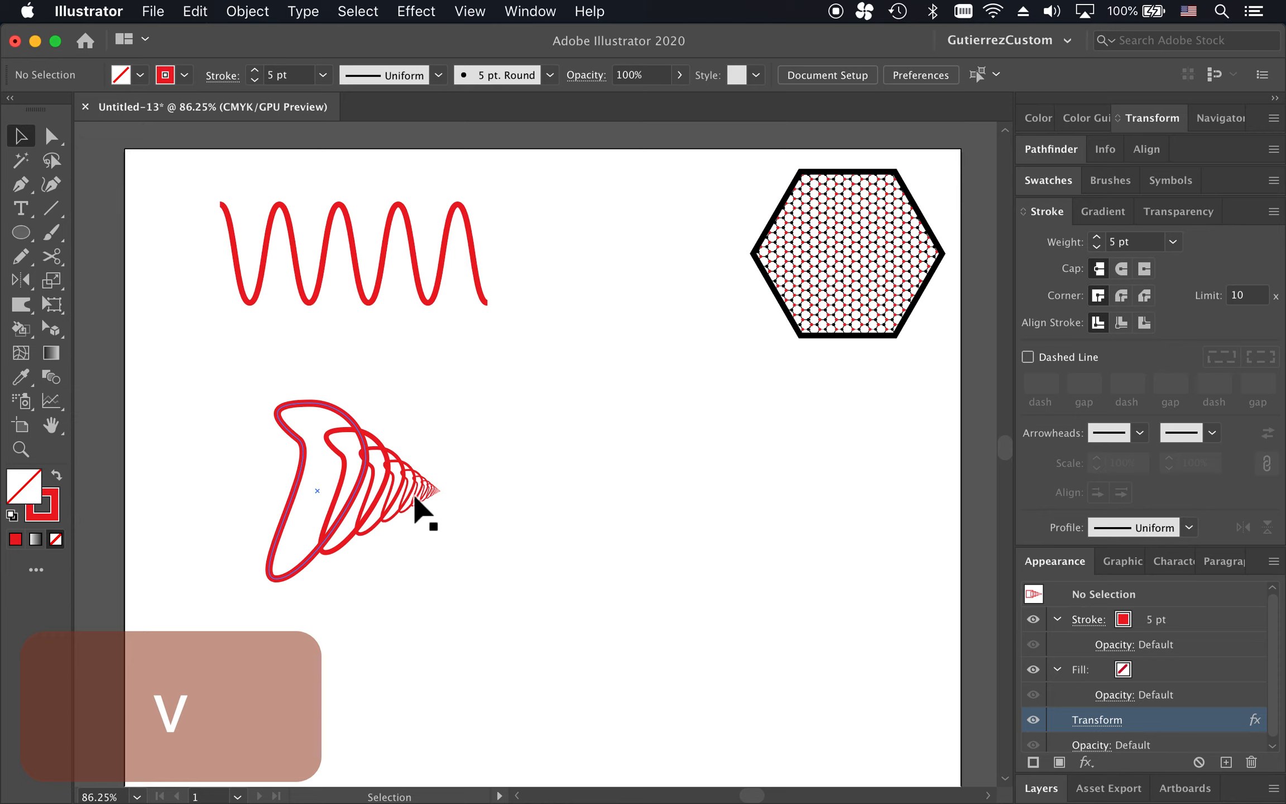
pyautogui.moveTo(410, 495); pyautogui.dragTo(338, 469)
pyautogui.click(555, 483)
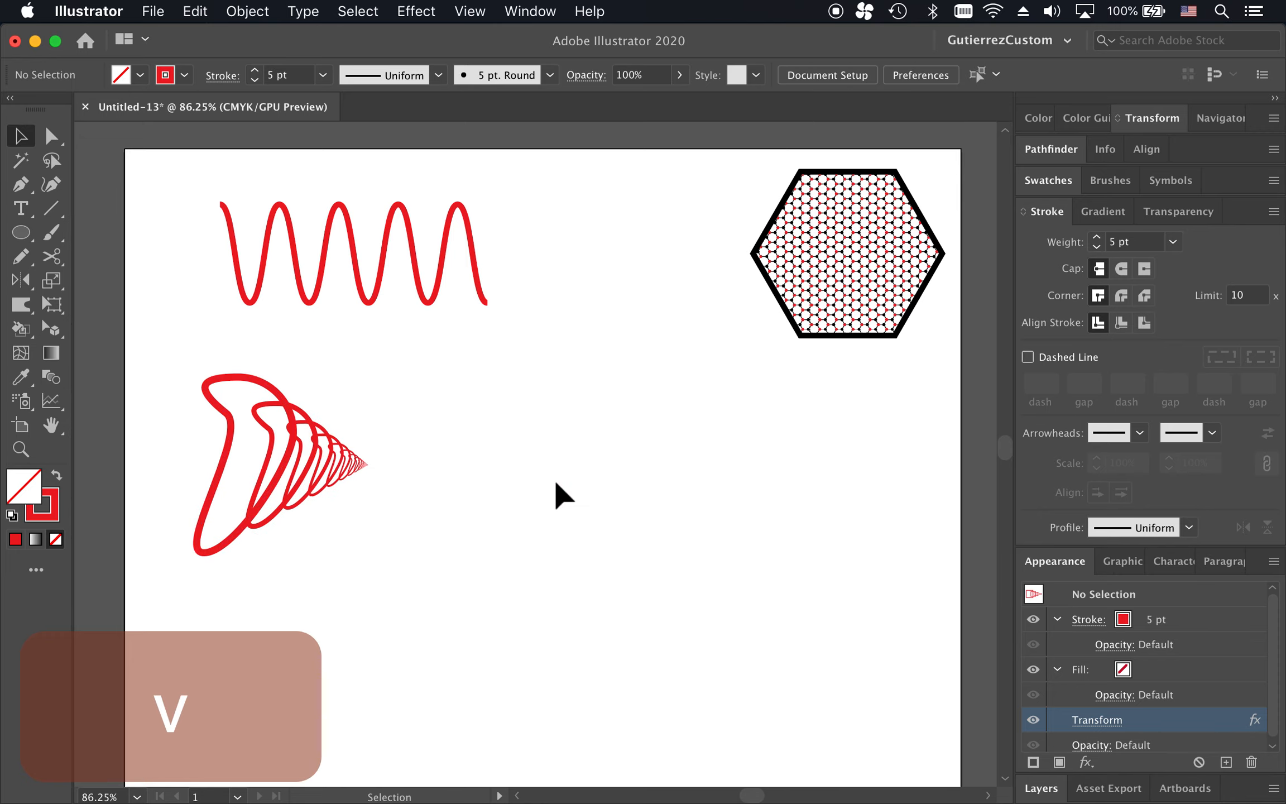
# Draw a large red circle to the right of the reshaped figure and reduce its stroke weight to 3 pt.
pyautogui.press('l')
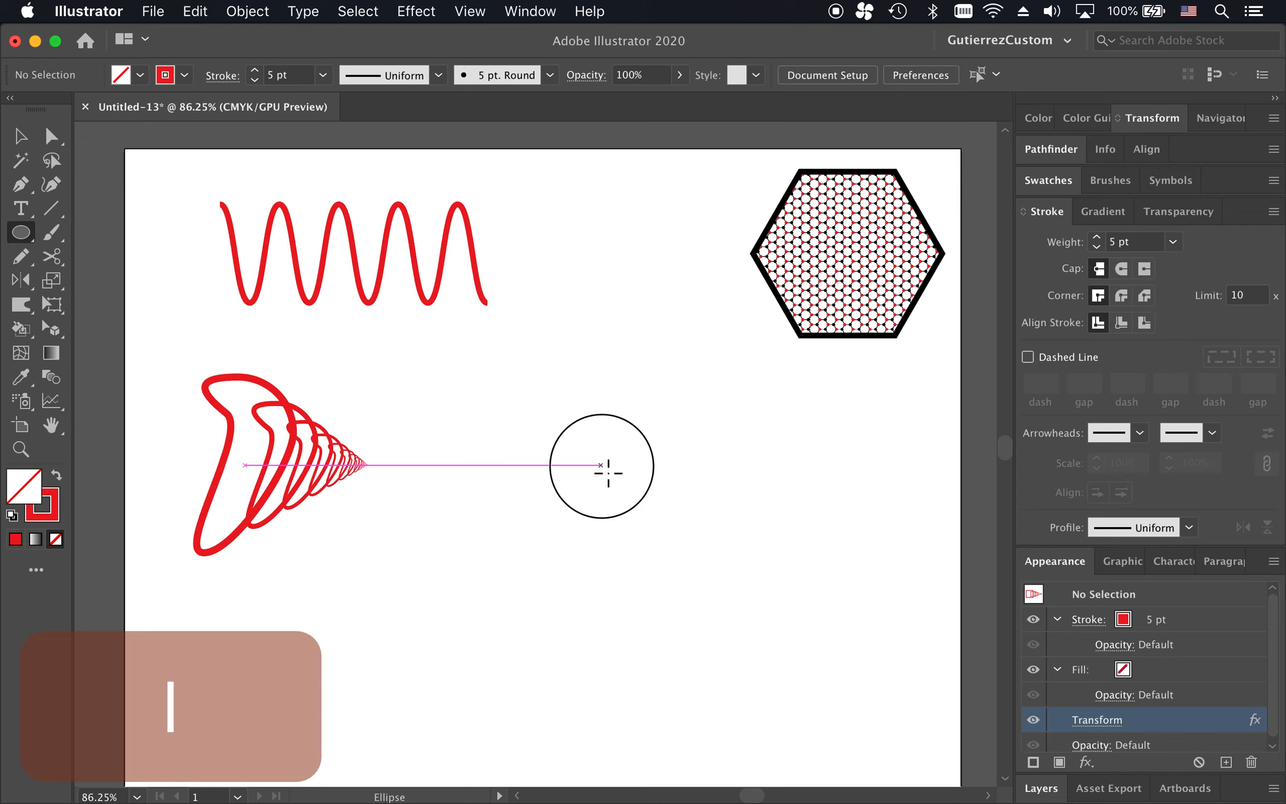
pyautogui.moveTo(602, 466)
pyautogui.mouseDown()
pyautogui.moveTo(666, 494)
pyautogui.moveTo(717, 575)
pyautogui.mouseUp()
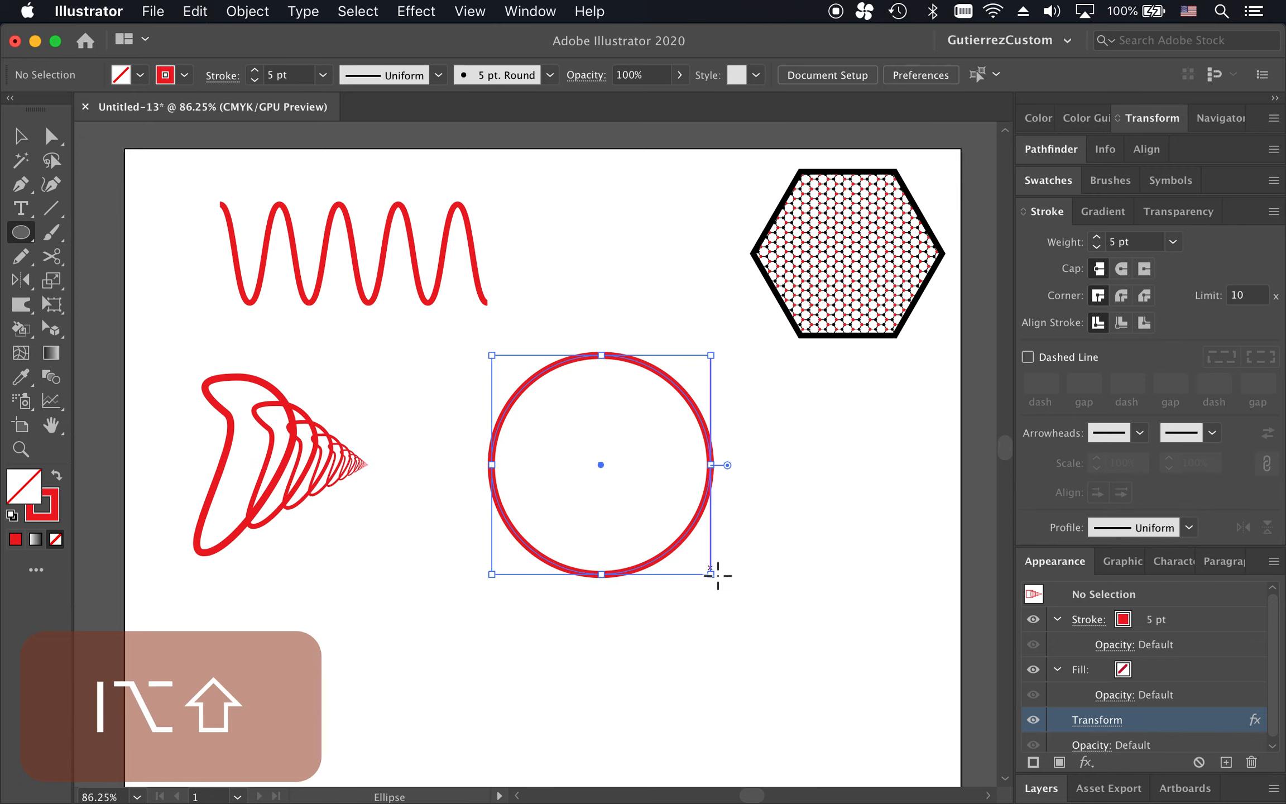
pyautogui.press('v')
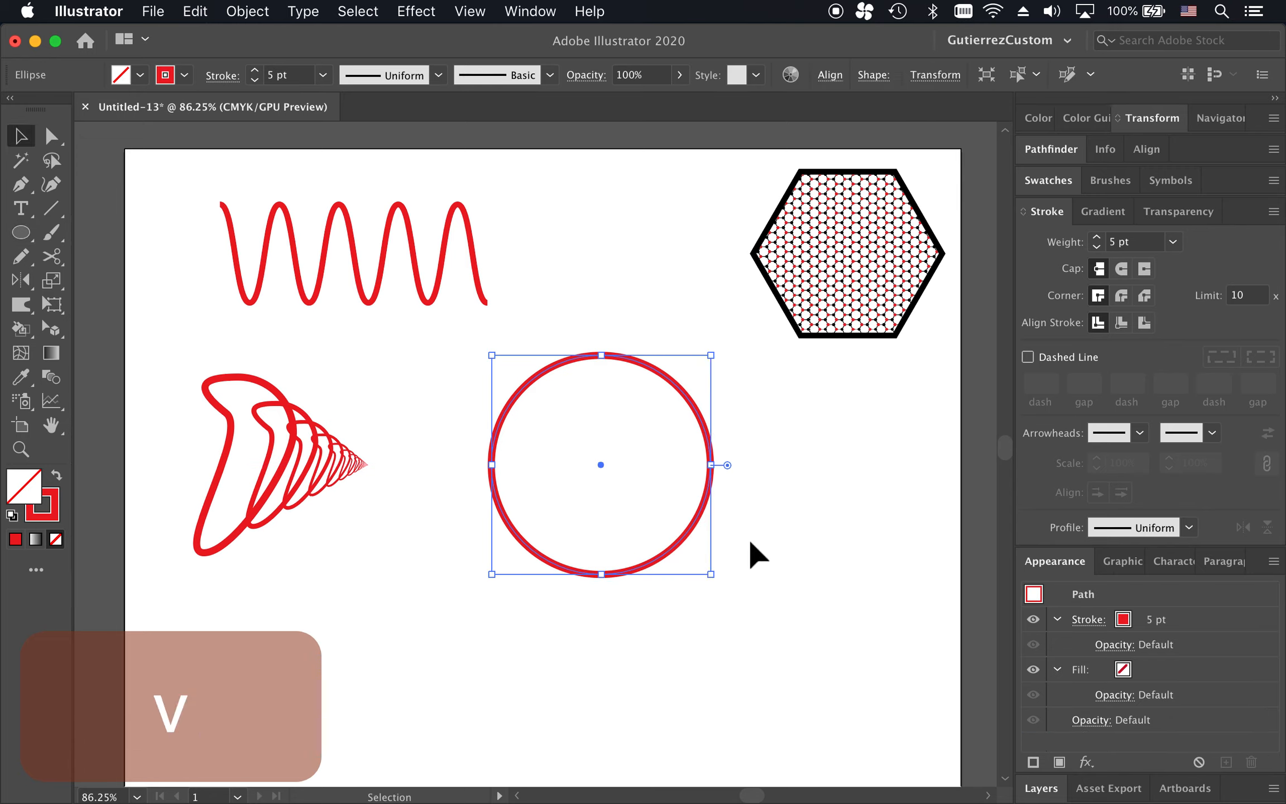
pyautogui.click(767, 523)
pyautogui.click(704, 424)
pyautogui.click(256, 85)
pyautogui.click(256, 84)
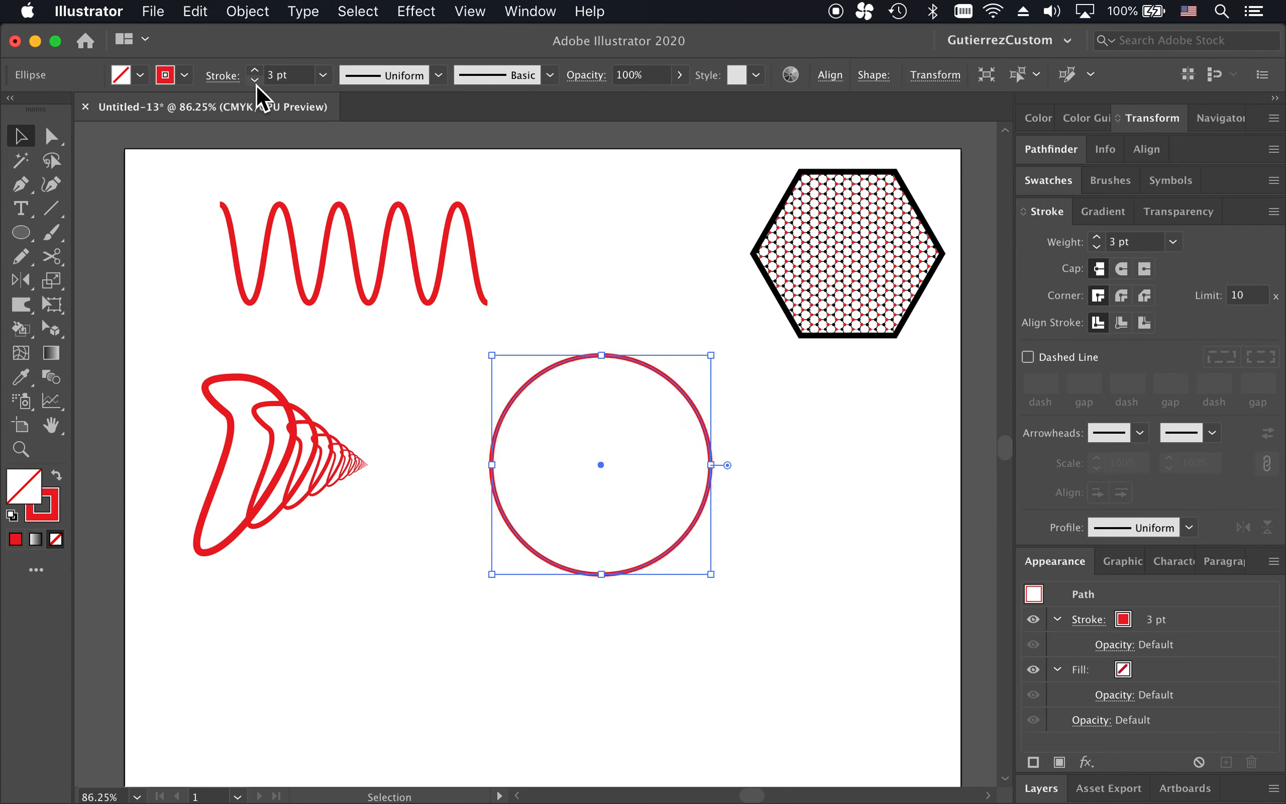
pyautogui.click(799, 422)
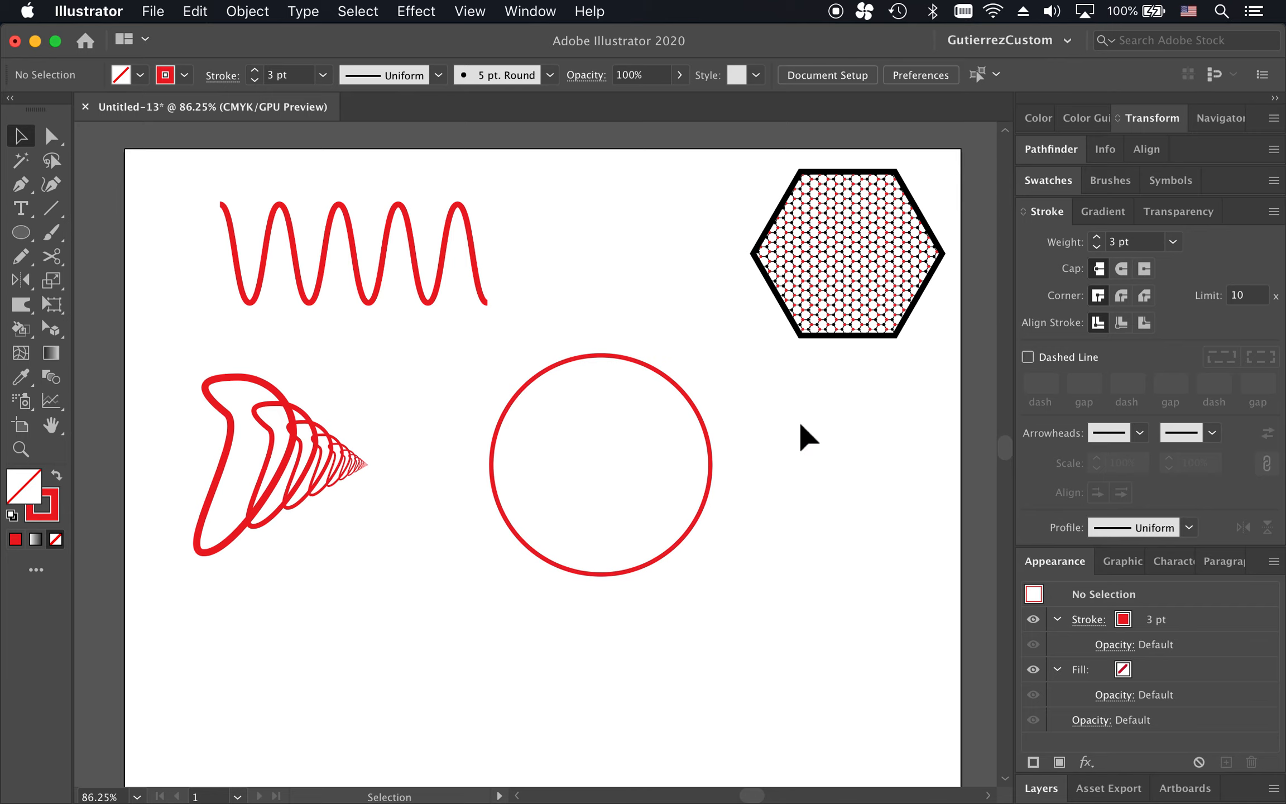
# Move the large circle slightly down and to the right on the artboard.
pyautogui.click(666, 374)
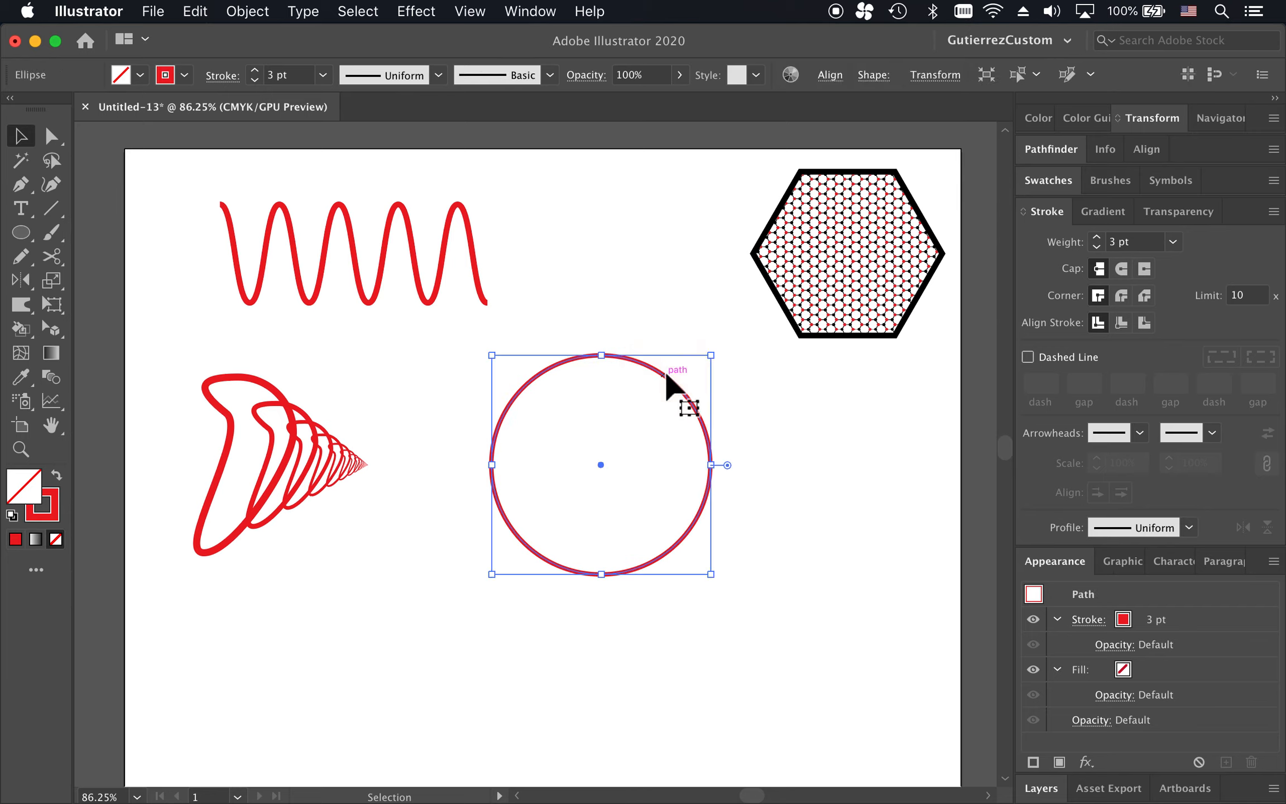
pyautogui.click(736, 445)
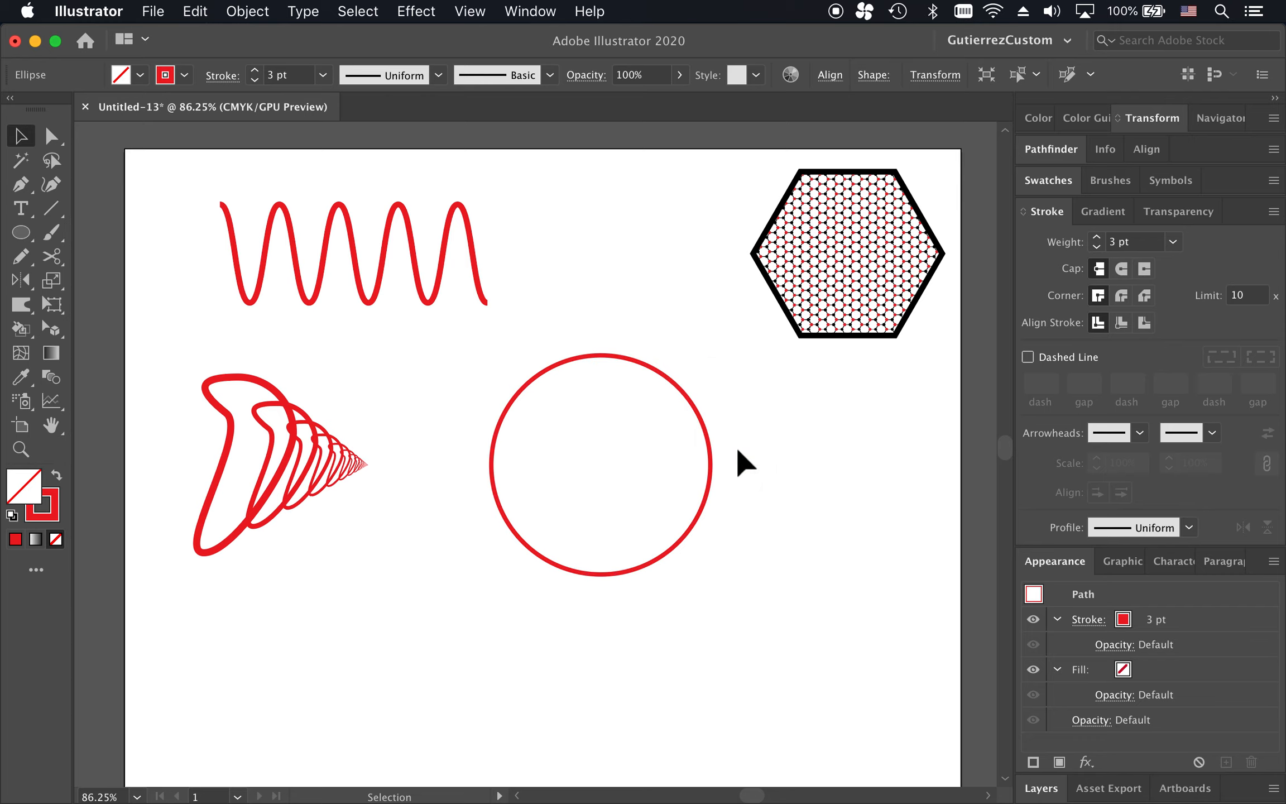
pyautogui.click(603, 355)
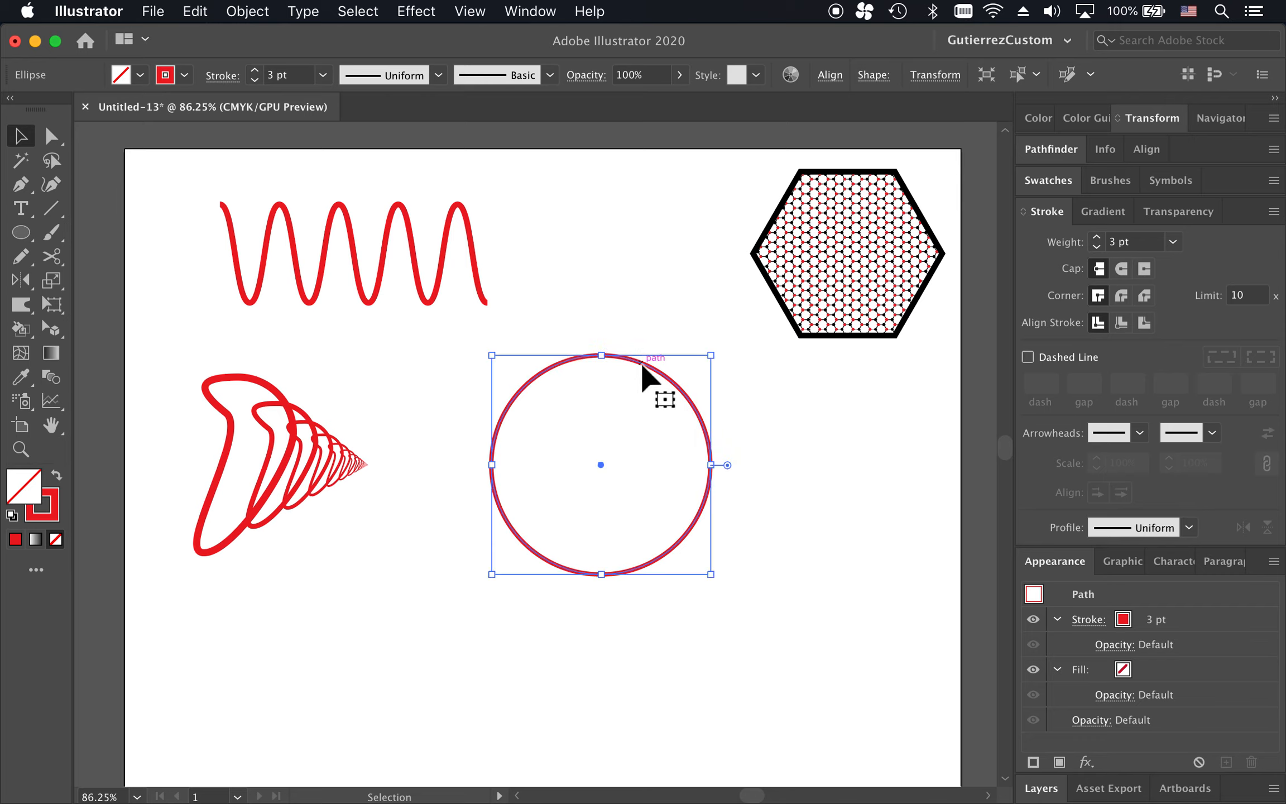
pyautogui.moveTo(648, 376); pyautogui.dragTo(685, 429)
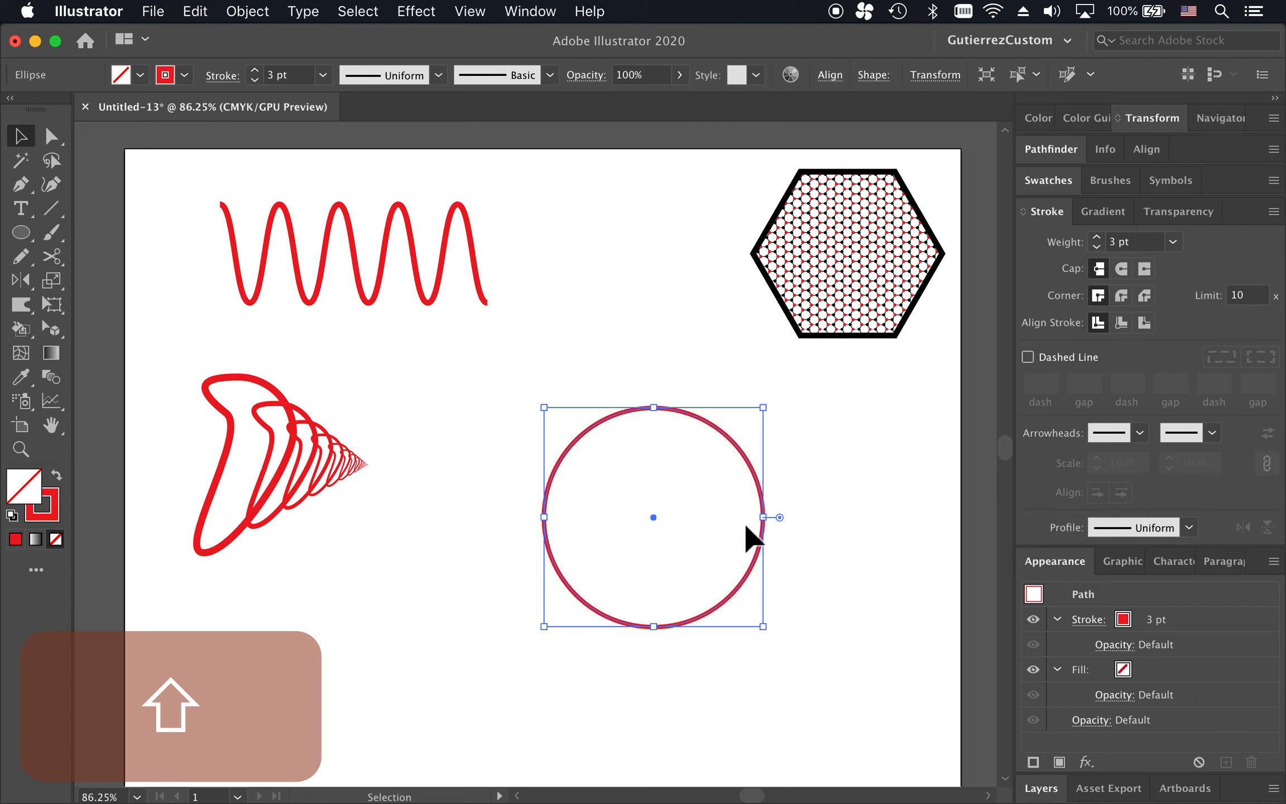
pyautogui.click(874, 420)
# Draw a short vertical line about 0.37 in long inside the large circle, centered below its top edge.
pyautogui.press('p')
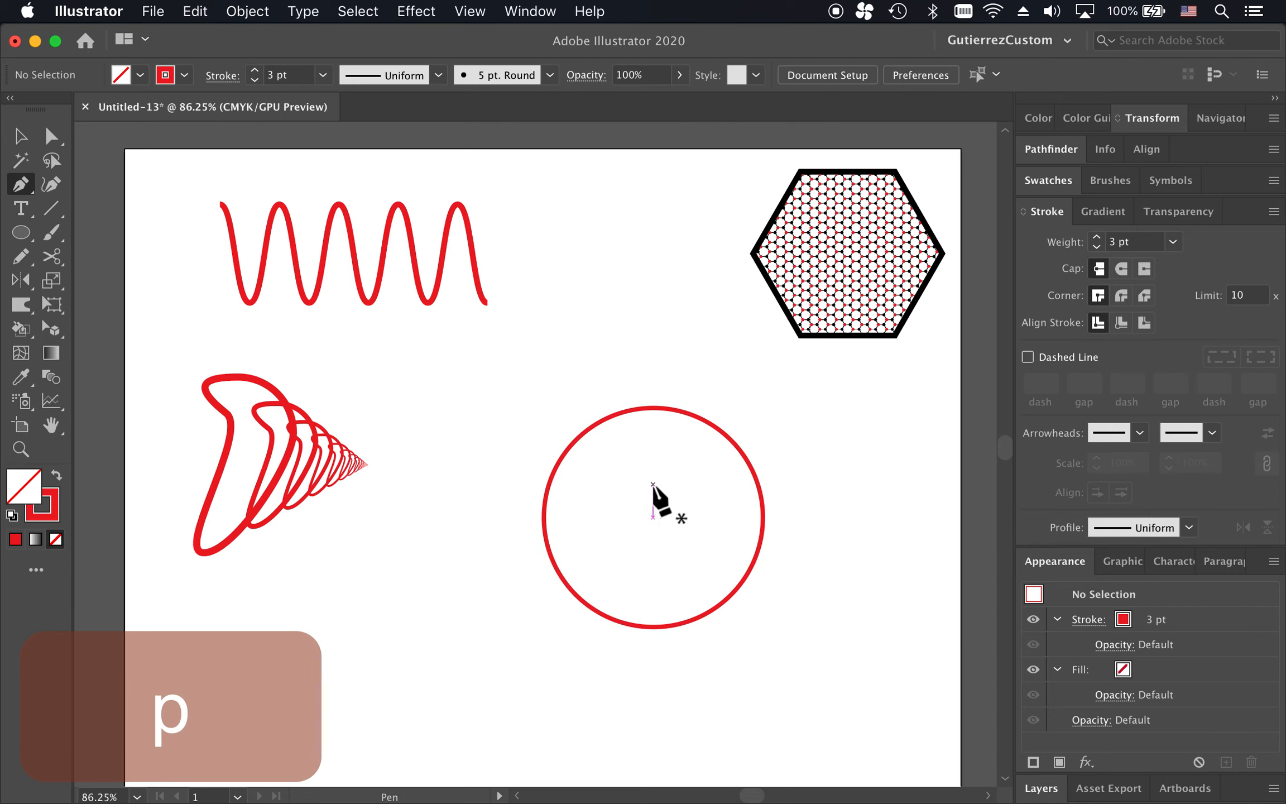
pyautogui.click(653, 469)
pyautogui.keyDown('shift'); pyautogui.click(653, 432); pyautogui.keyUp('shift')
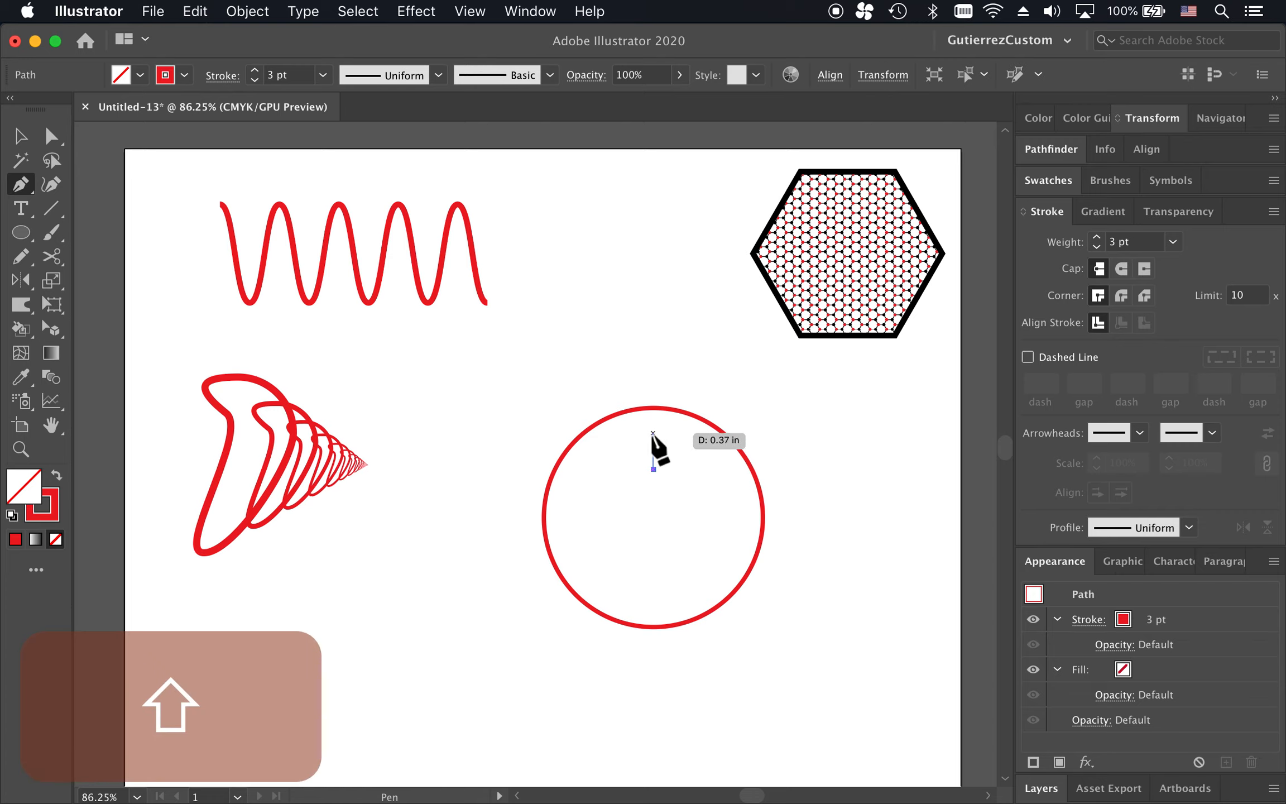
pyautogui.hotkey('shift', 'v')
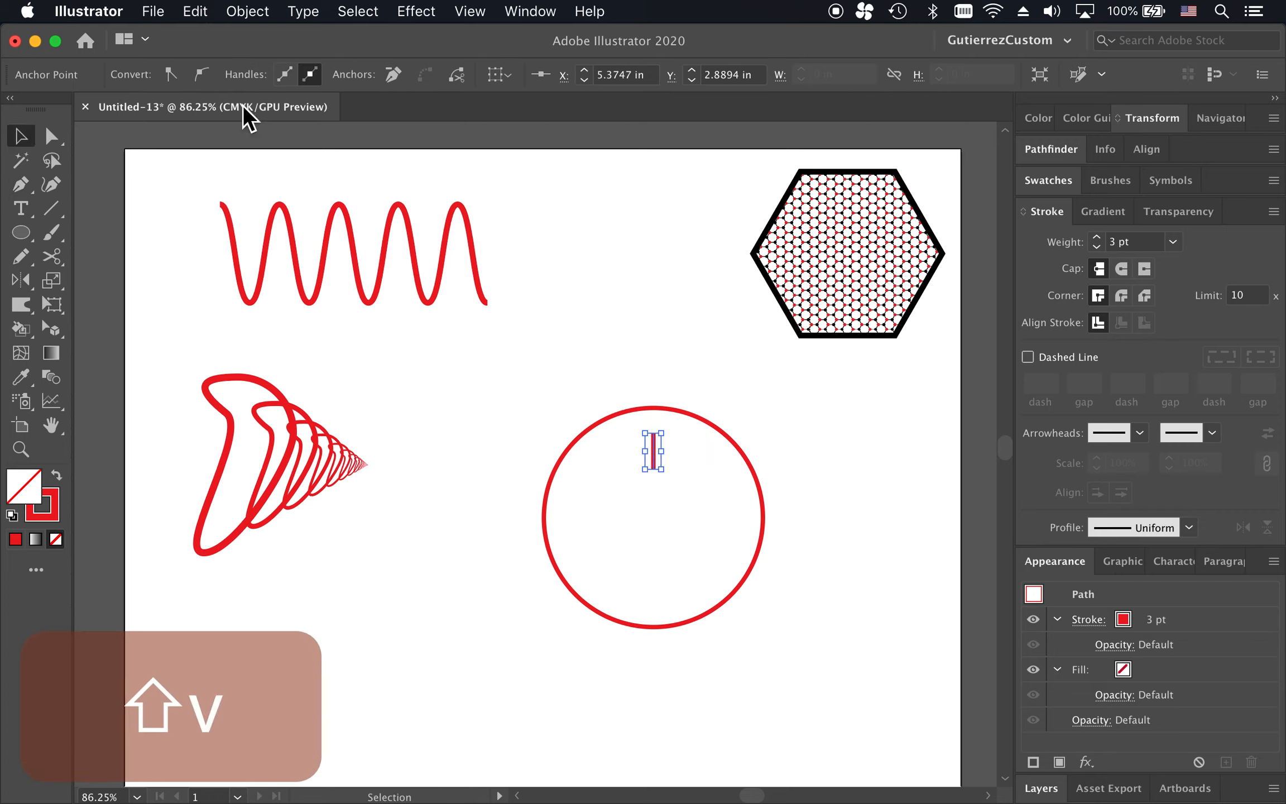
# Change the short line's stroke color to black and deselect it.
pyautogui.click(51, 508)
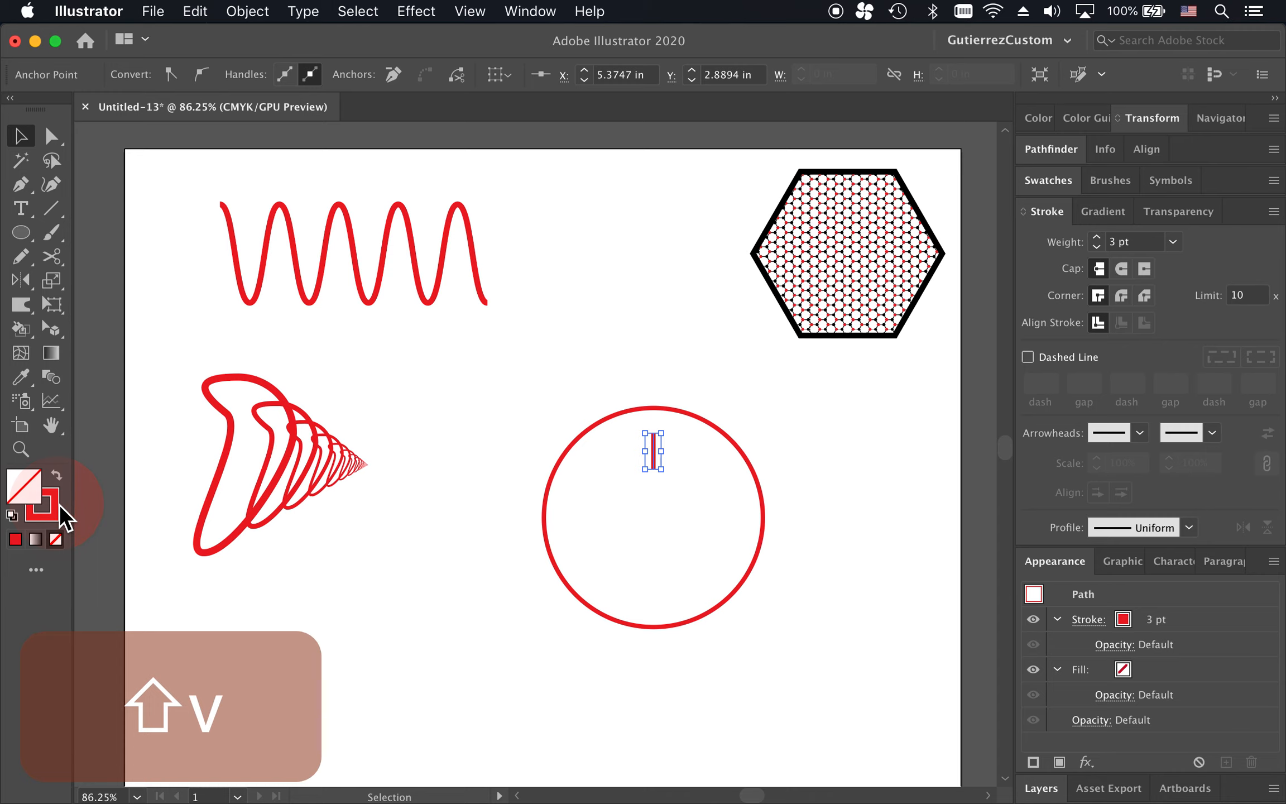
pyautogui.click(1040, 148)
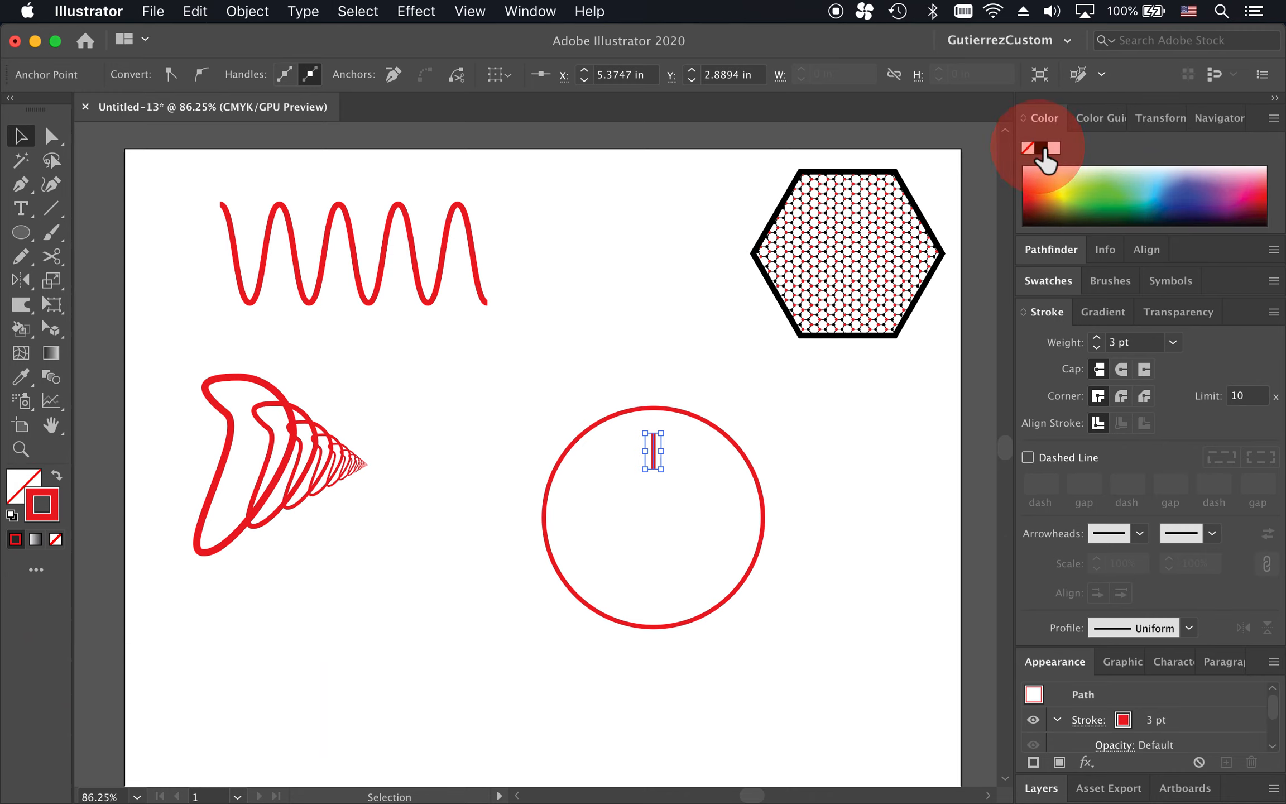
pyautogui.click(821, 495)
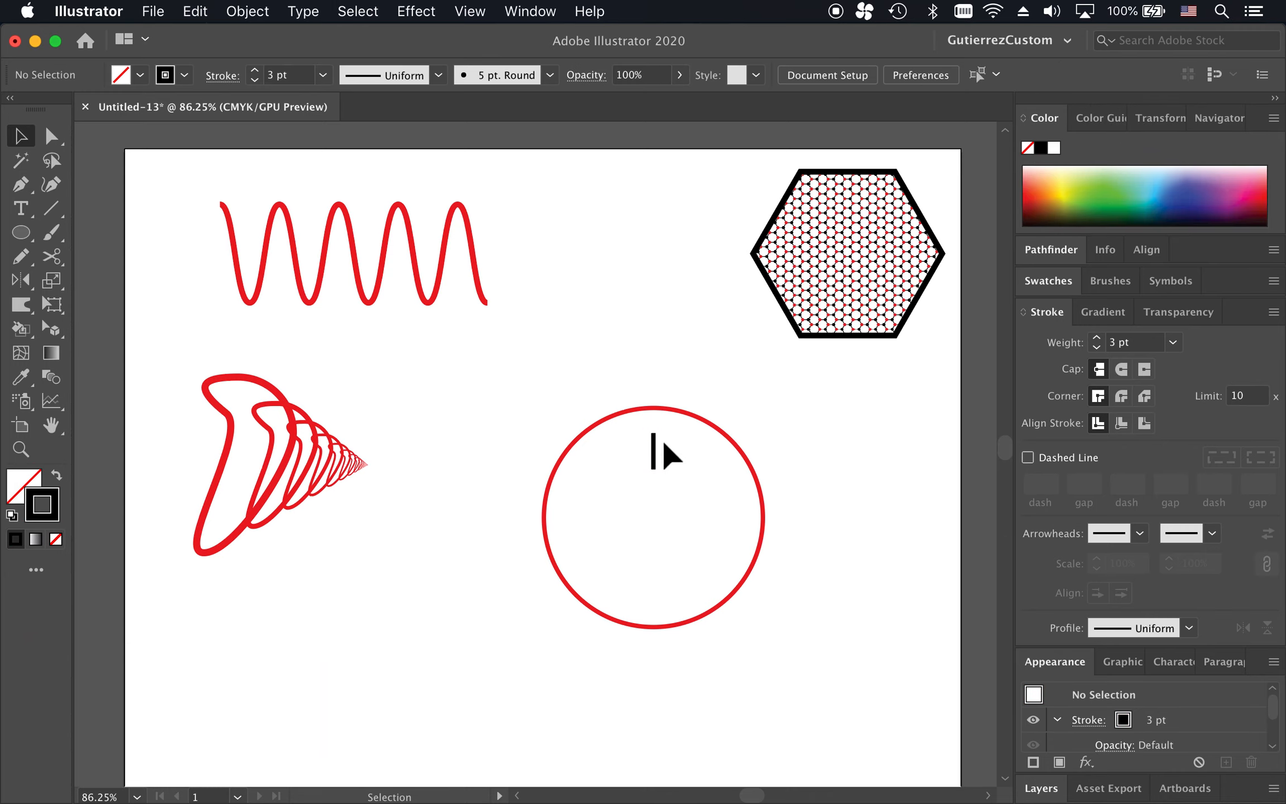
# Duplicate the short black line toward the circle's lower right and delete the duplicate.
pyautogui.click(654, 450)
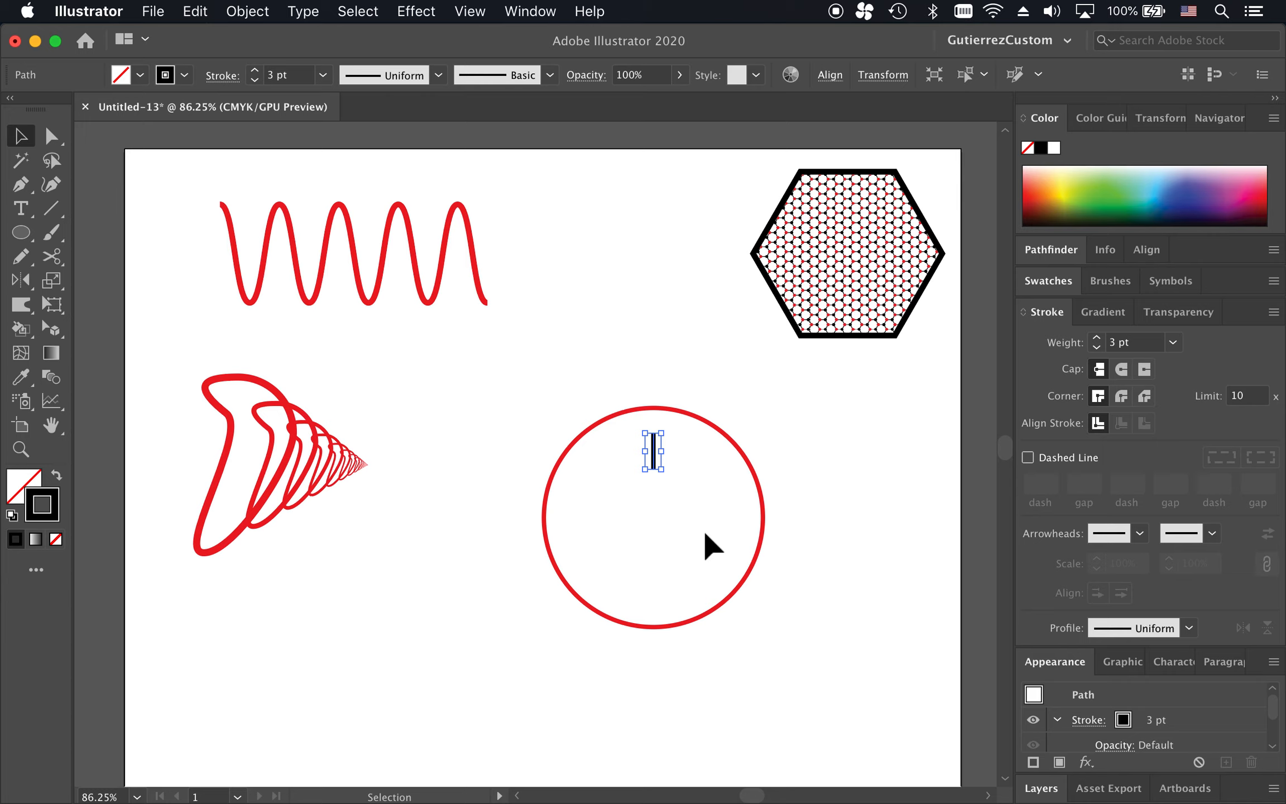
pyautogui.moveTo(655, 450); pyautogui.dragTo(726, 491)
pyautogui.press('BackSpace')
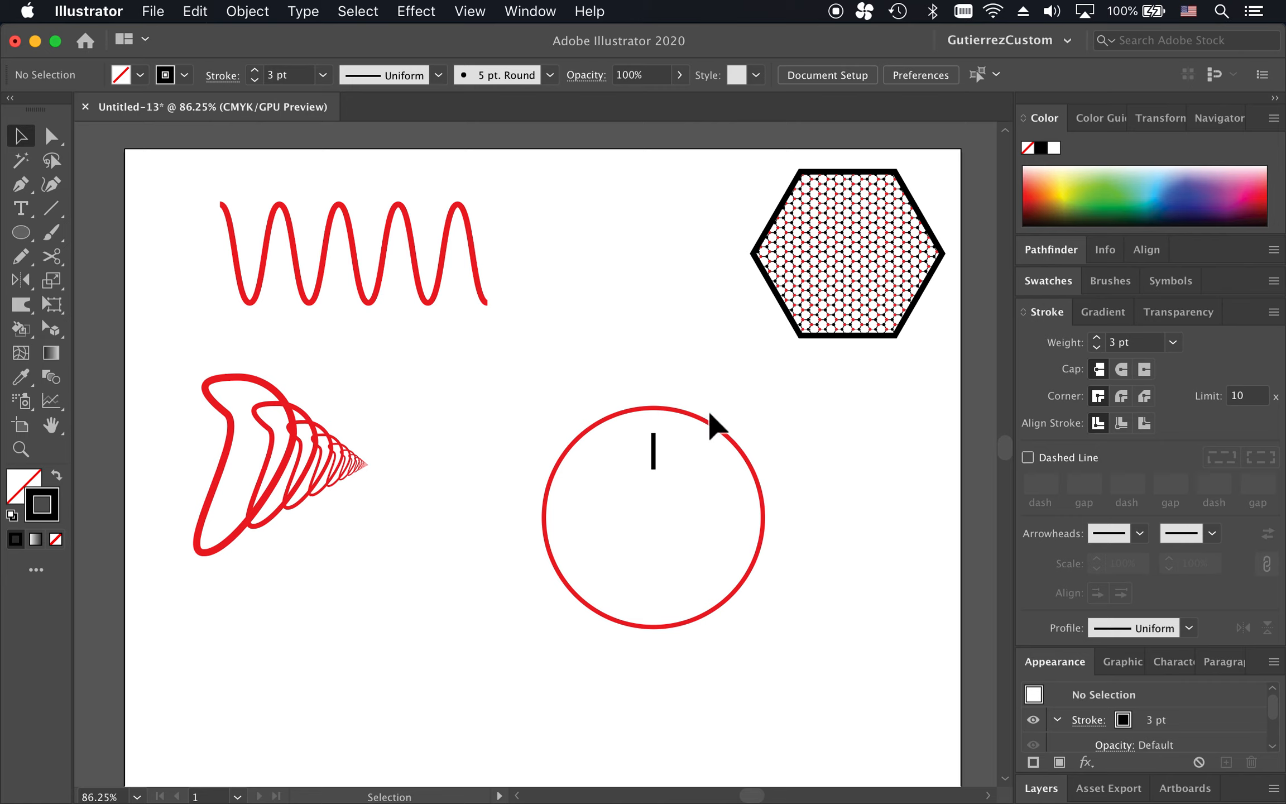
pyautogui.click(728, 435)
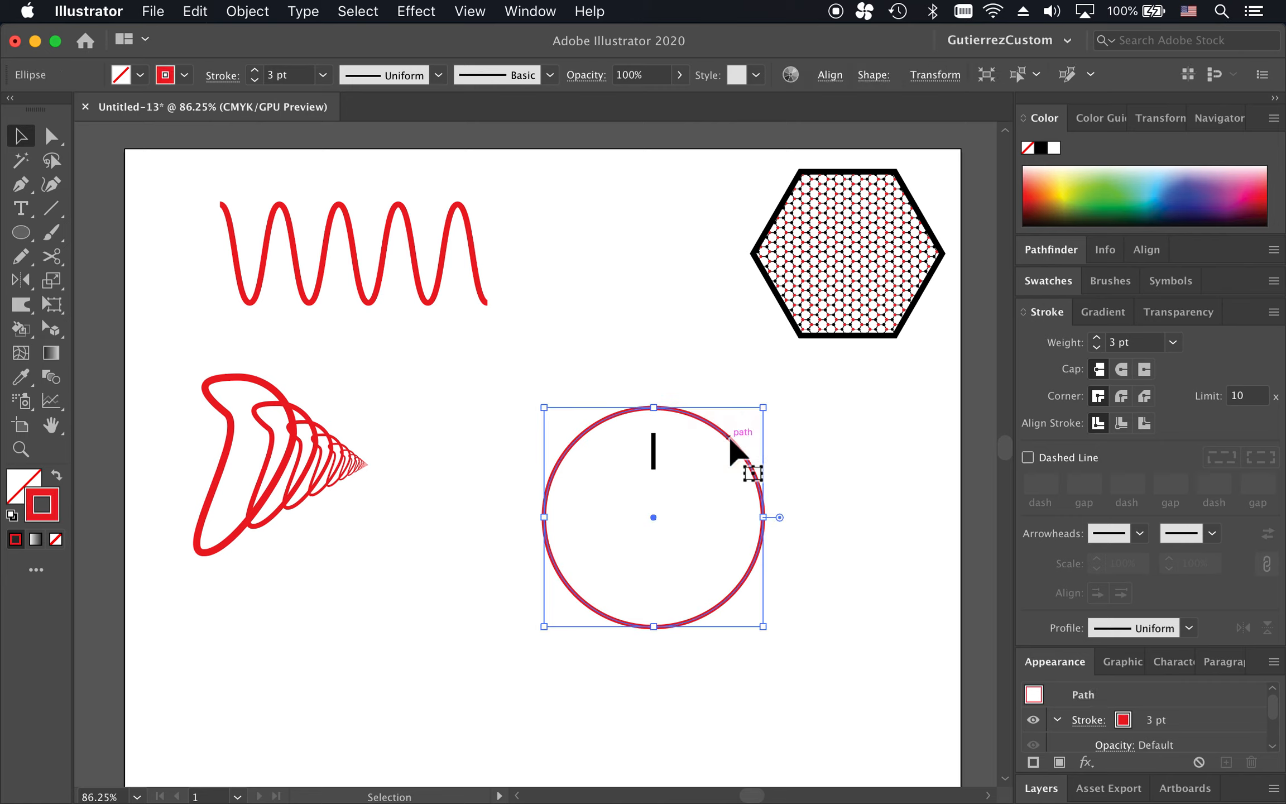
pyautogui.click(811, 441)
pyautogui.click(747, 457)
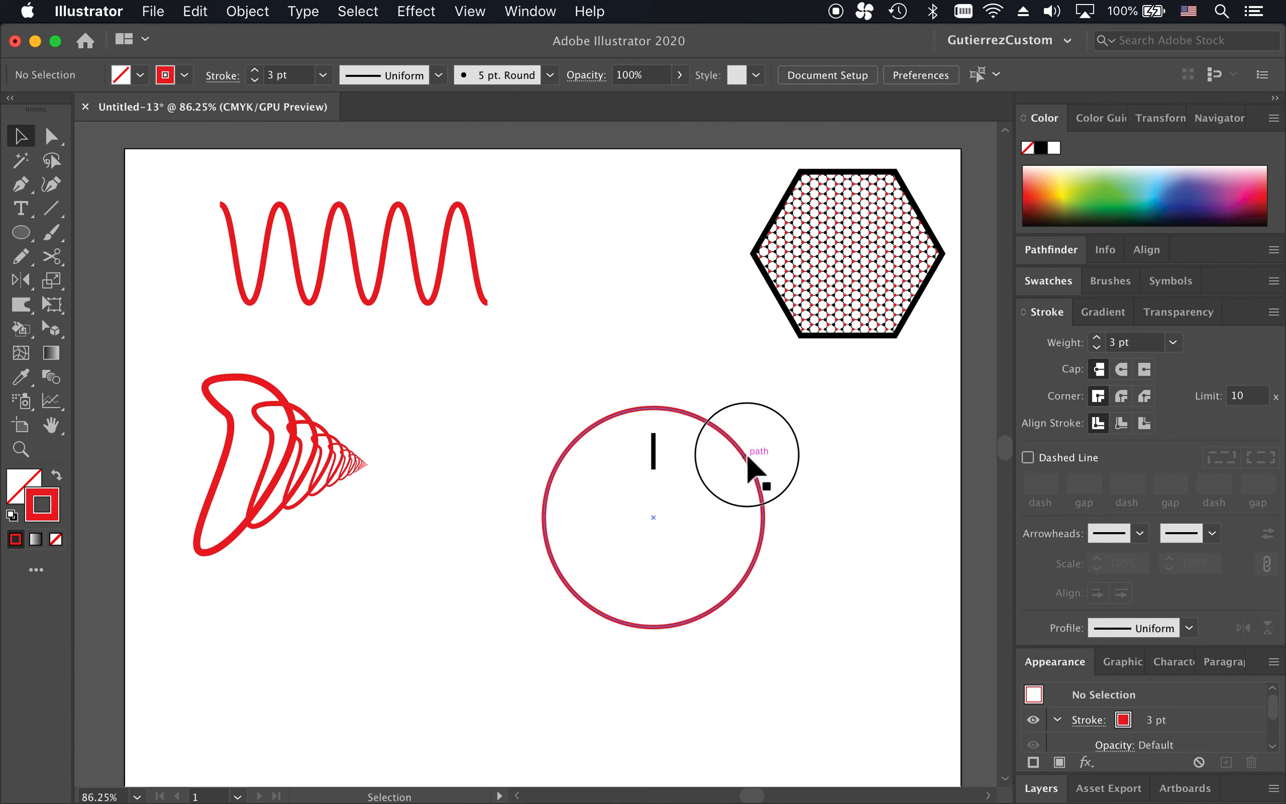
pyautogui.click(837, 460)
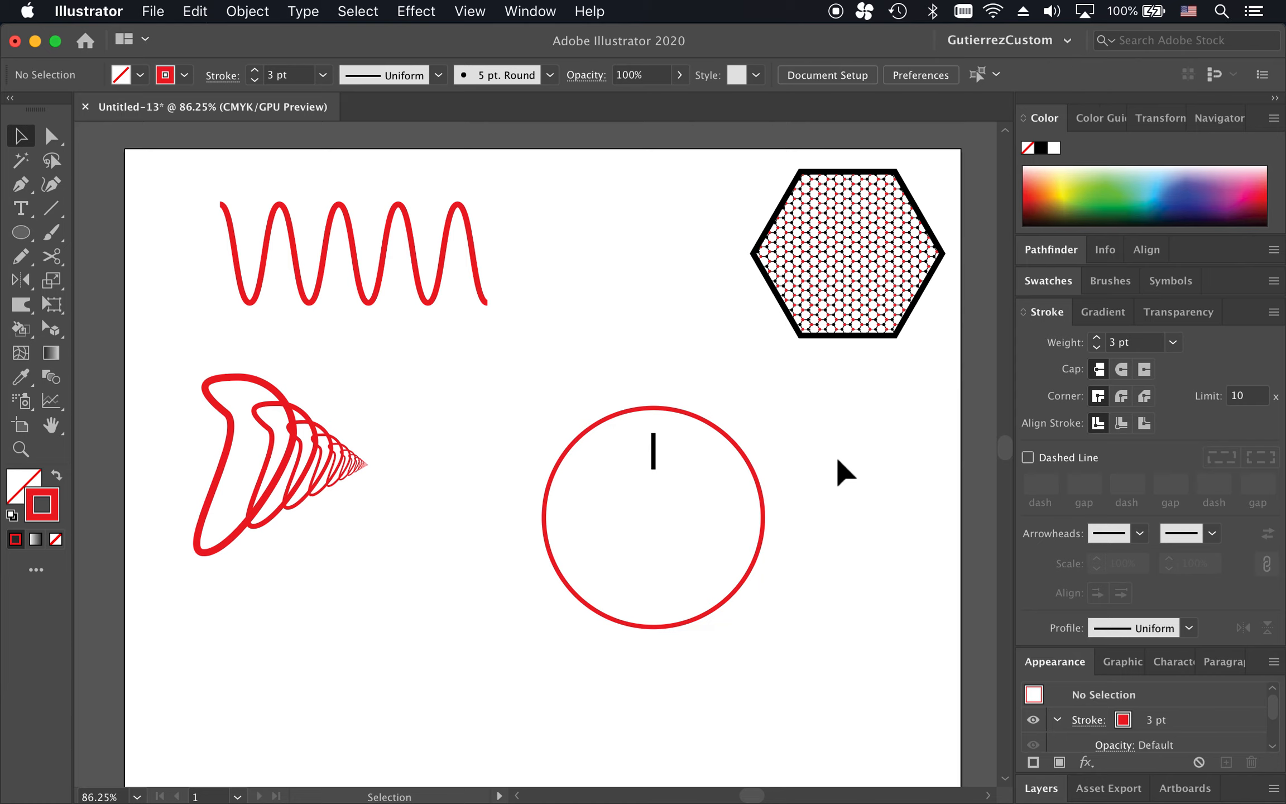
# Place a single anchor point at the center of the large circle with the Pen tool and finish the path.
pyautogui.press('p')
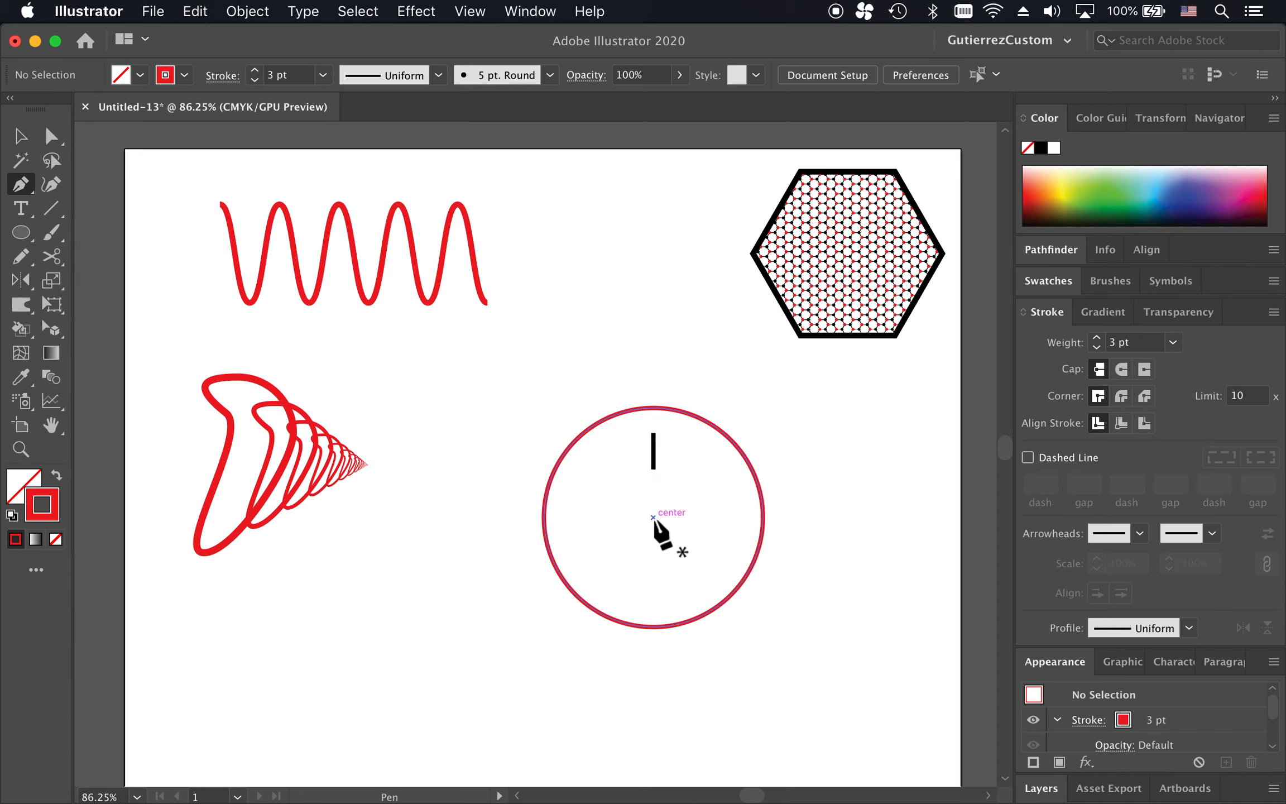
pyautogui.click(653, 518)
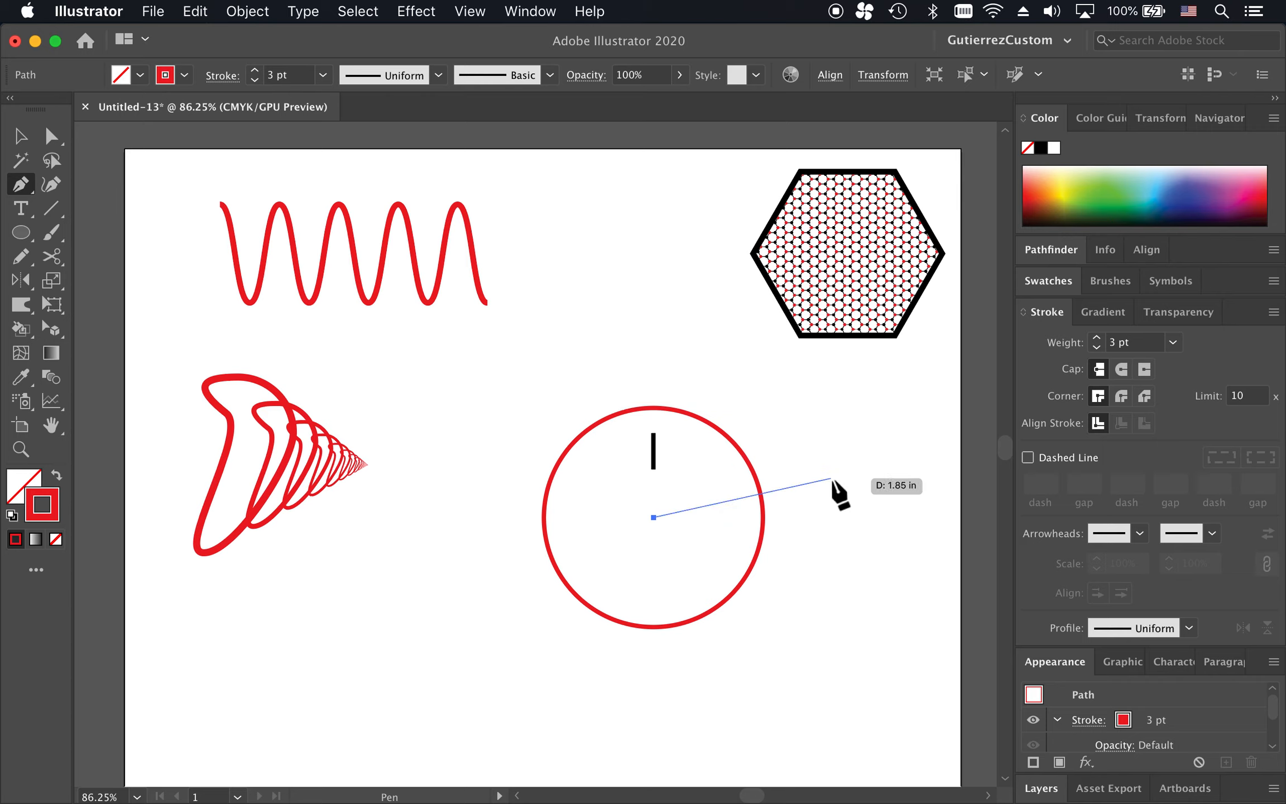
pyautogui.press('Escape')
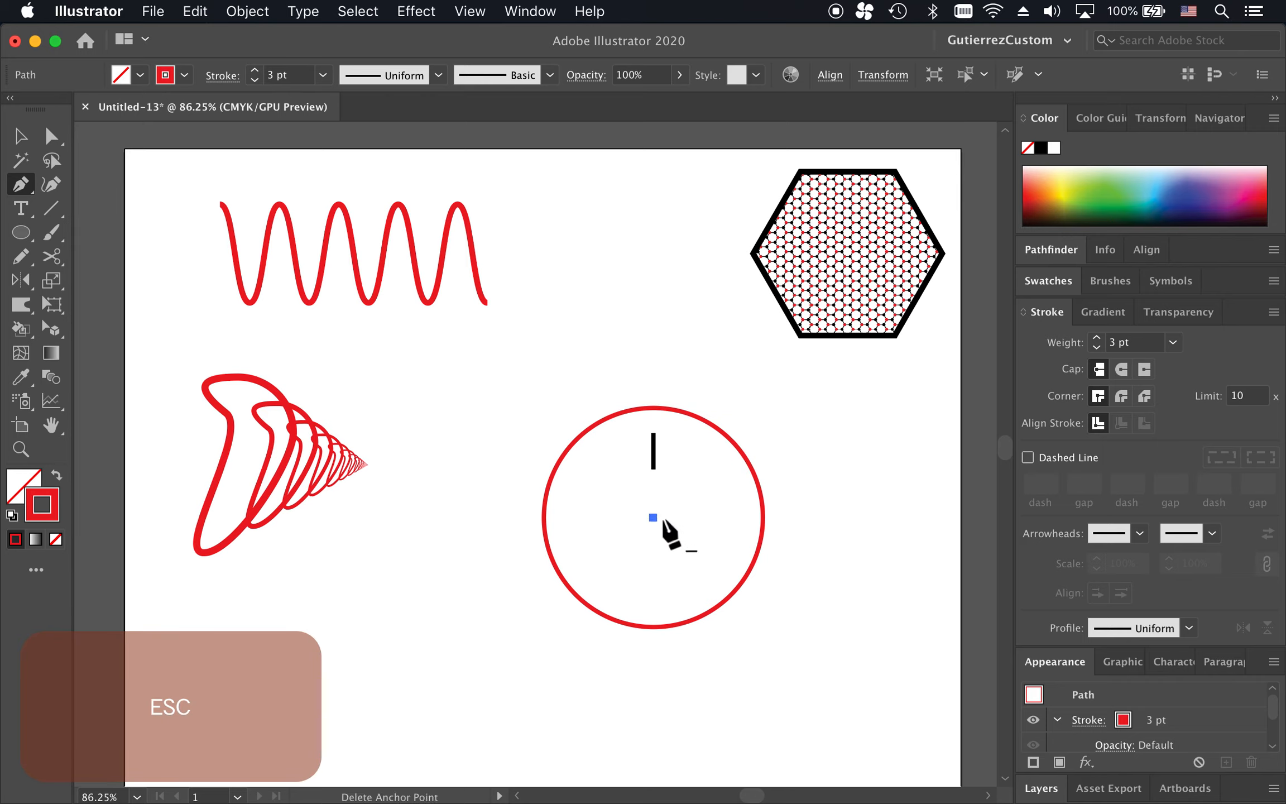
pyautogui.press('v')
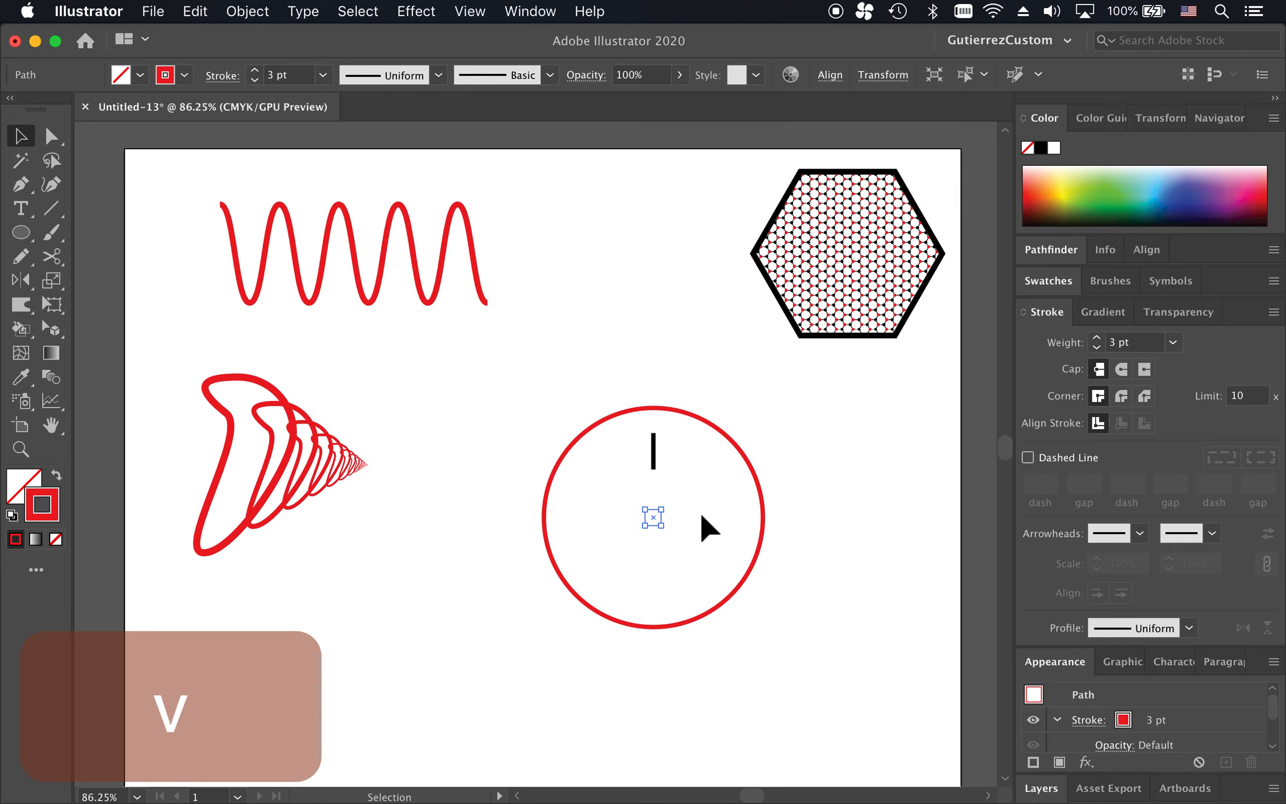
# Try to group the center anchor point with the short black line, checking the line's selection.
pyautogui.keyDown('shift'); pyautogui.click(653, 453); pyautogui.keyUp('shift')
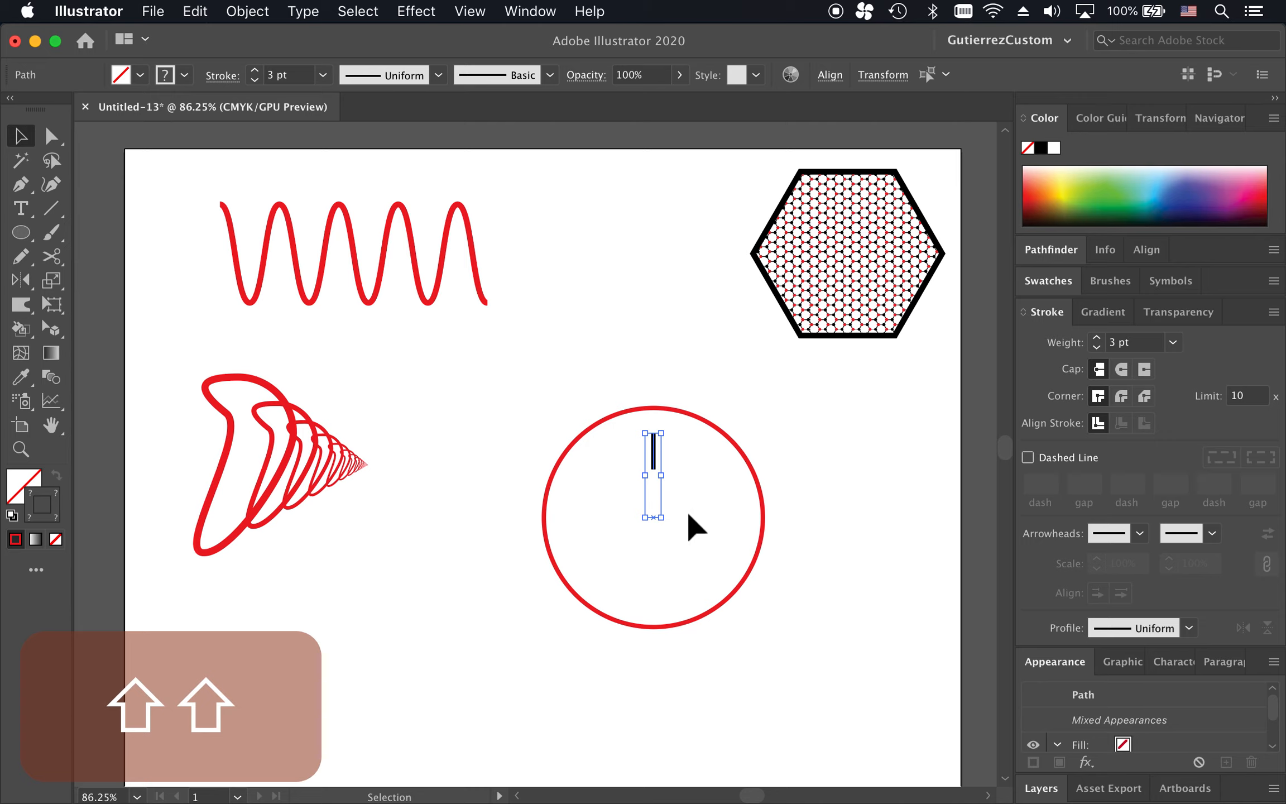
pyautogui.press('shift')
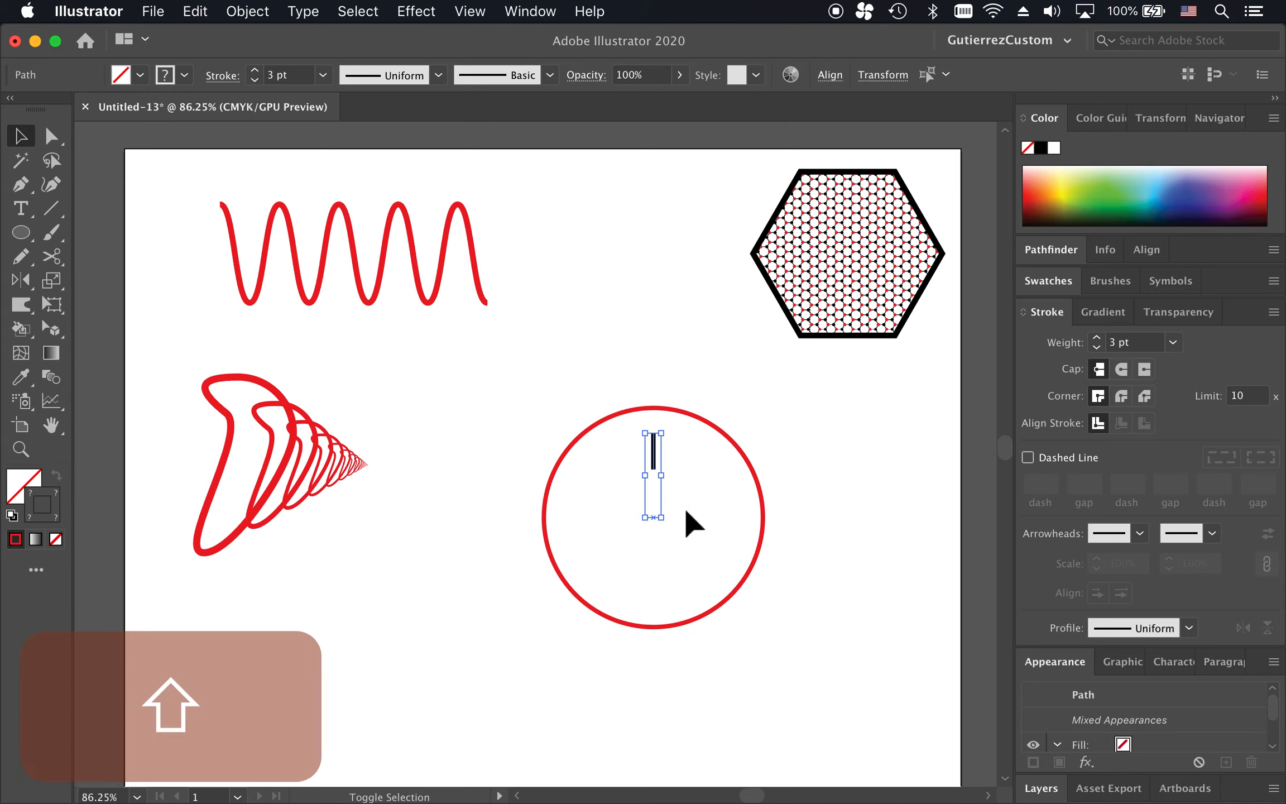
pyautogui.hotkey('shift', 'g')
pyautogui.click(802, 444)
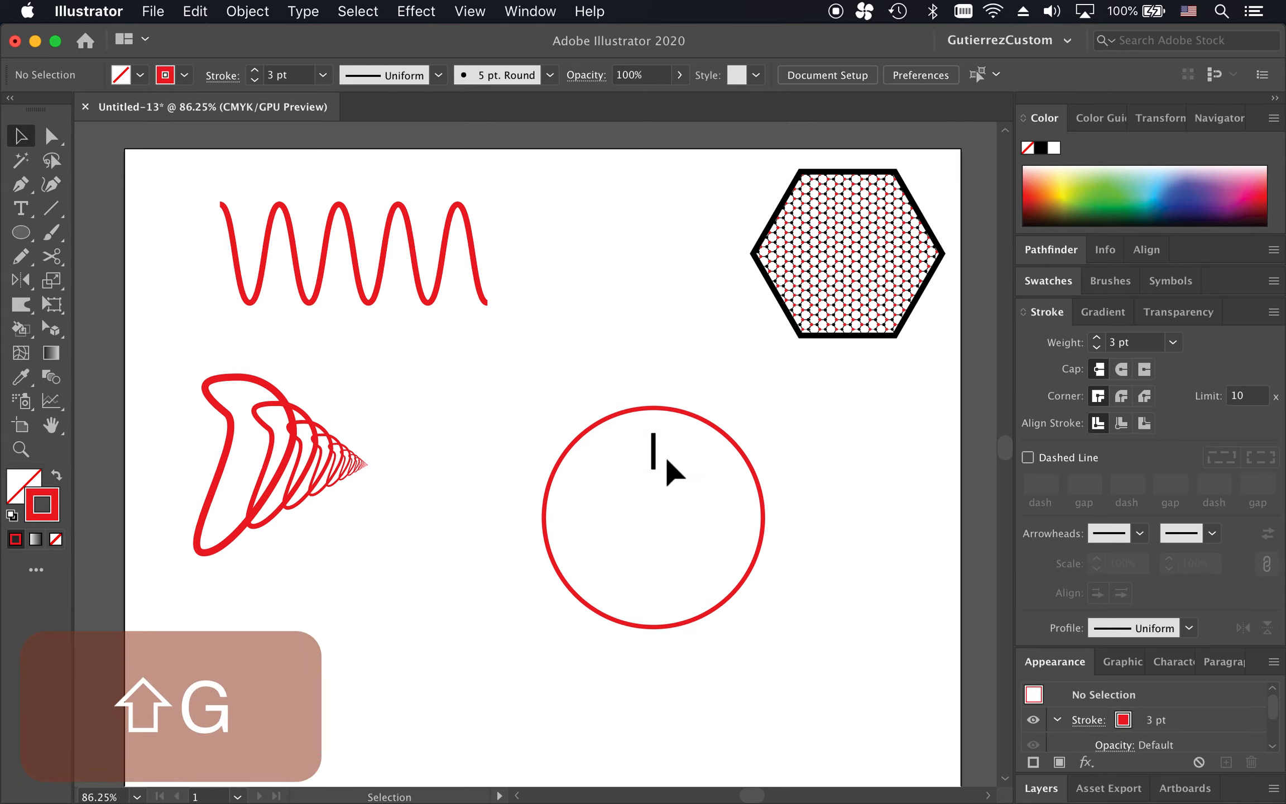
pyautogui.click(651, 445)
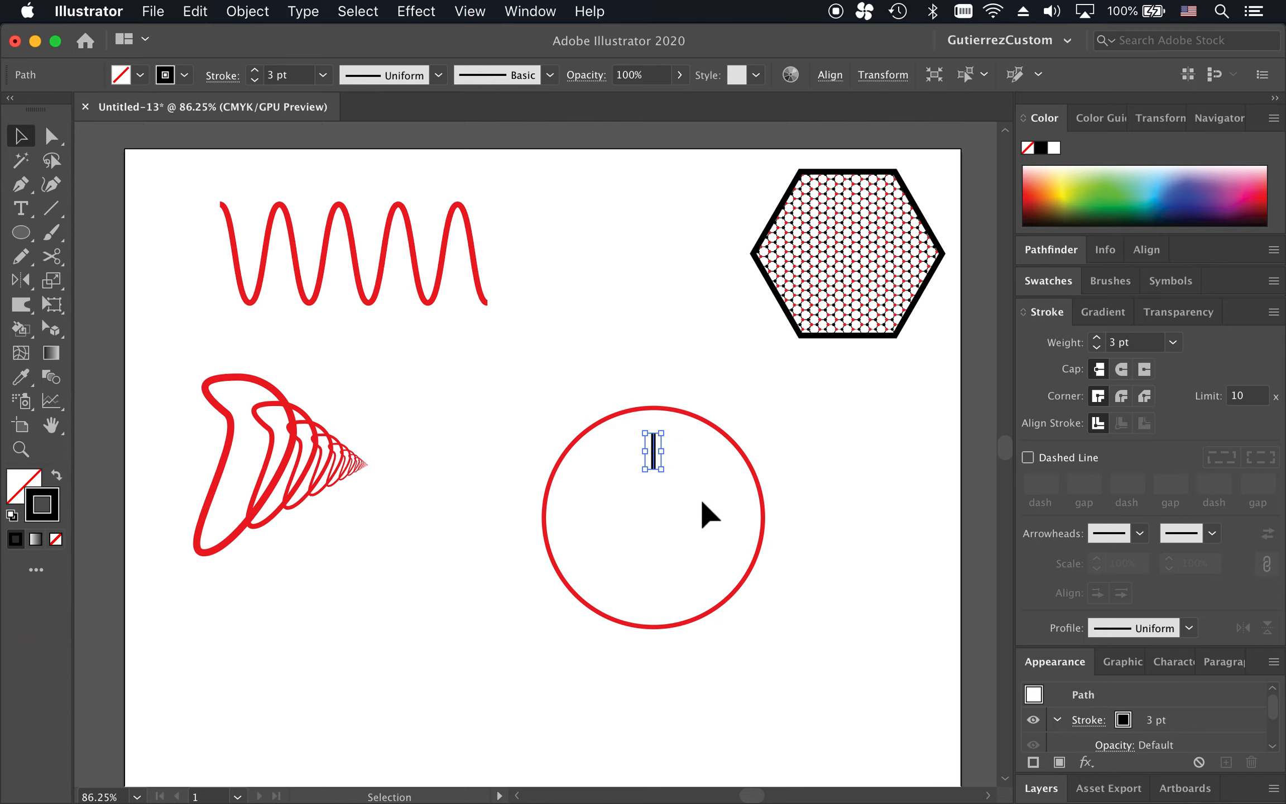
pyautogui.click(670, 467)
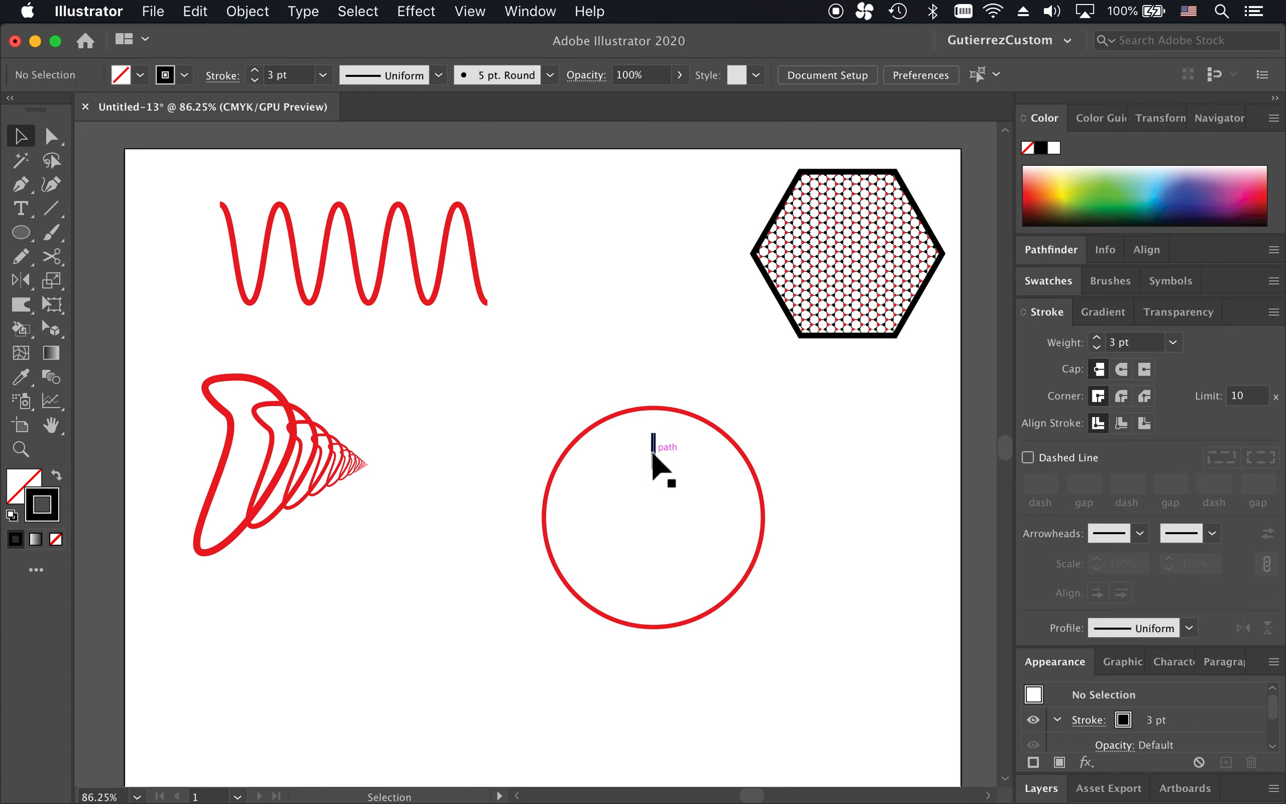
# Group the short black line with the anchor point at the circle's center and deselect the group.
pyautogui.click(653, 446)
pyautogui.scroll(2, 654, 447)
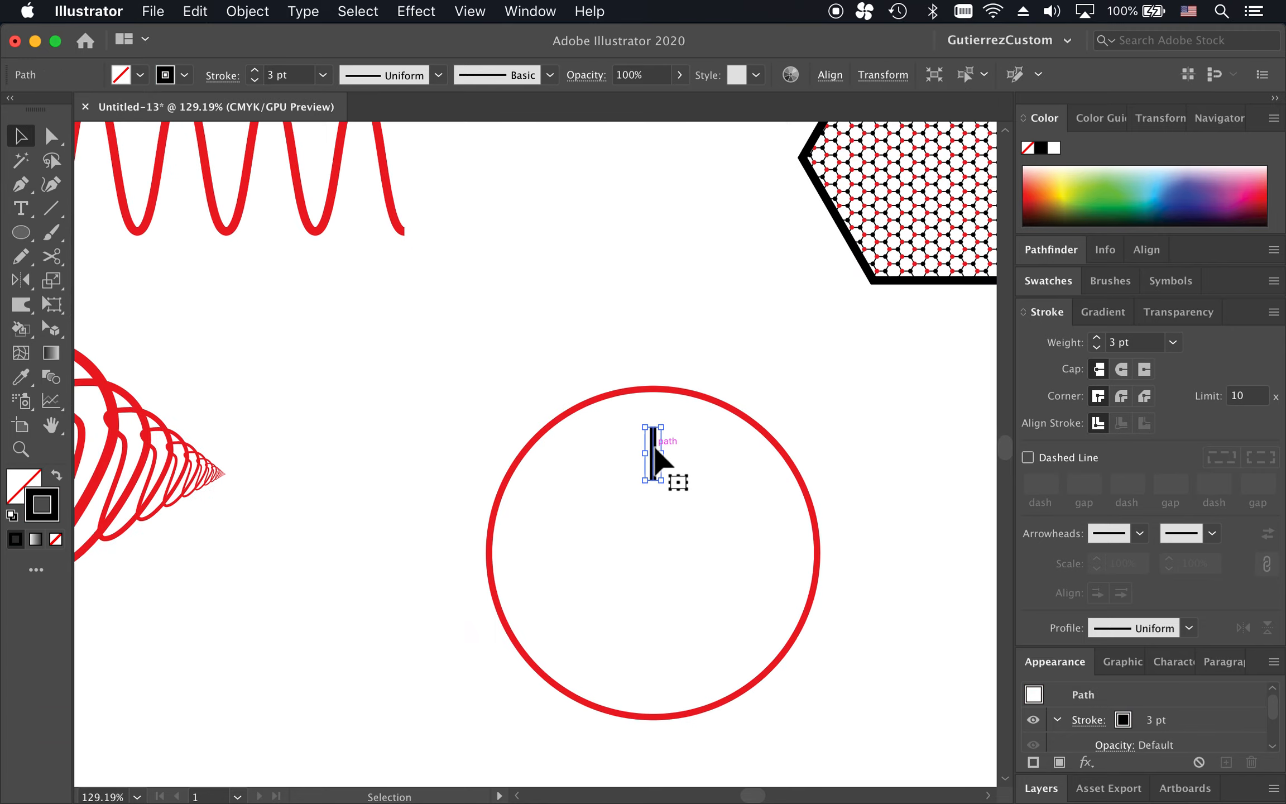
pyautogui.click(655, 553)
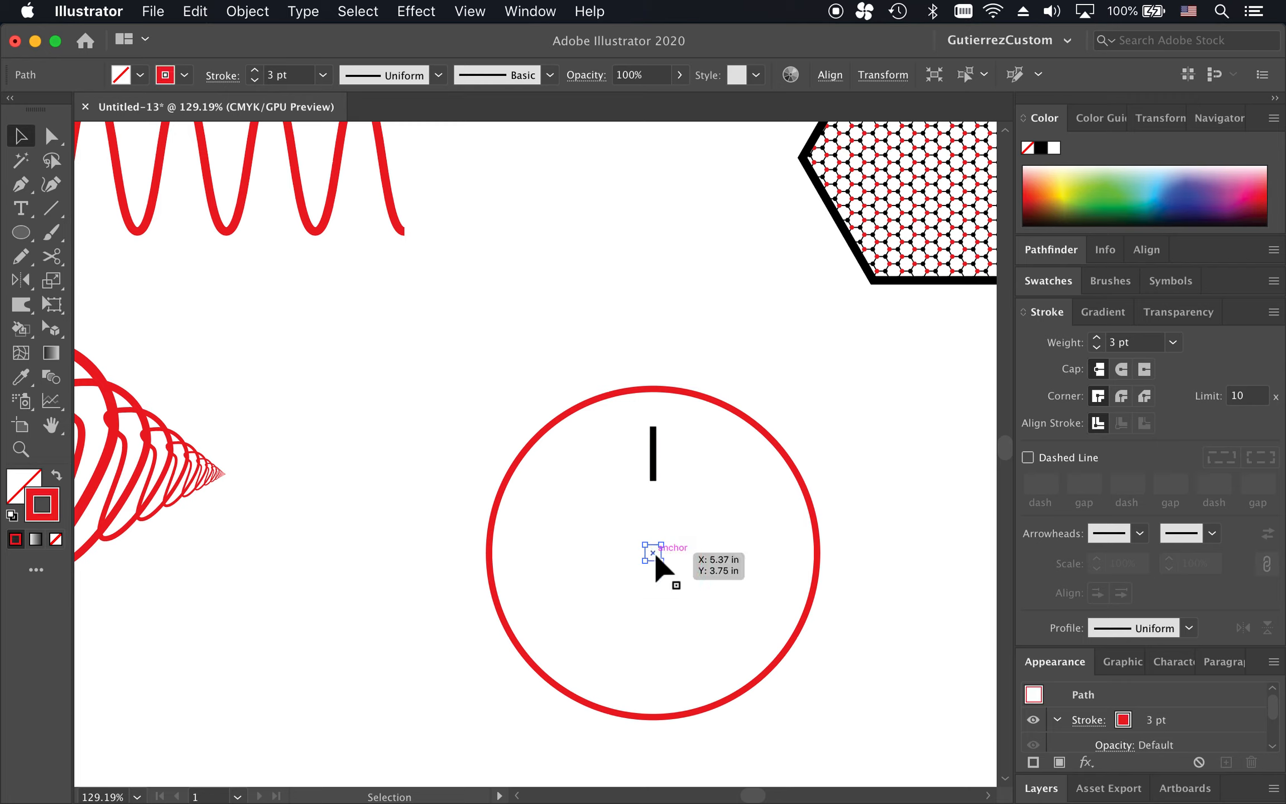
pyautogui.keyDown('shift'); pyautogui.click(654, 447); pyautogui.keyUp('shift')
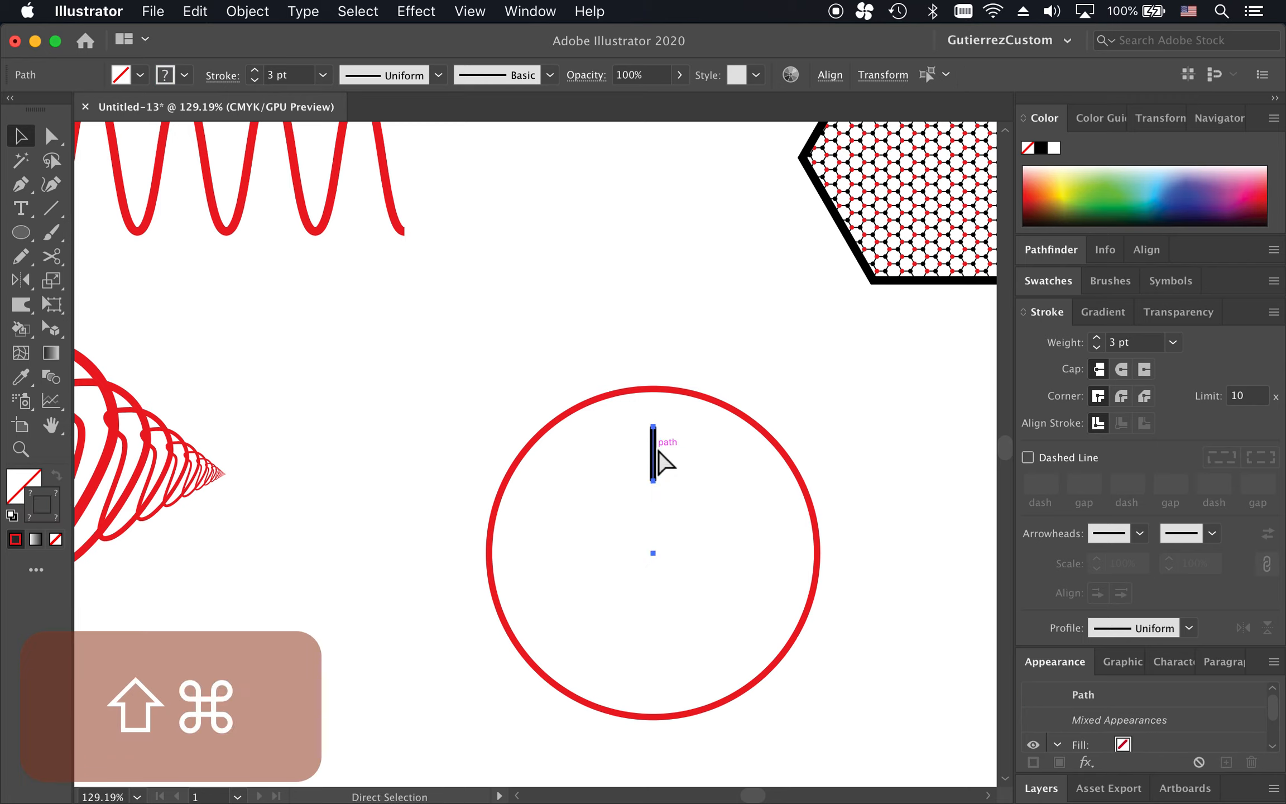
pyautogui.press('super+g')
pyautogui.click(692, 463)
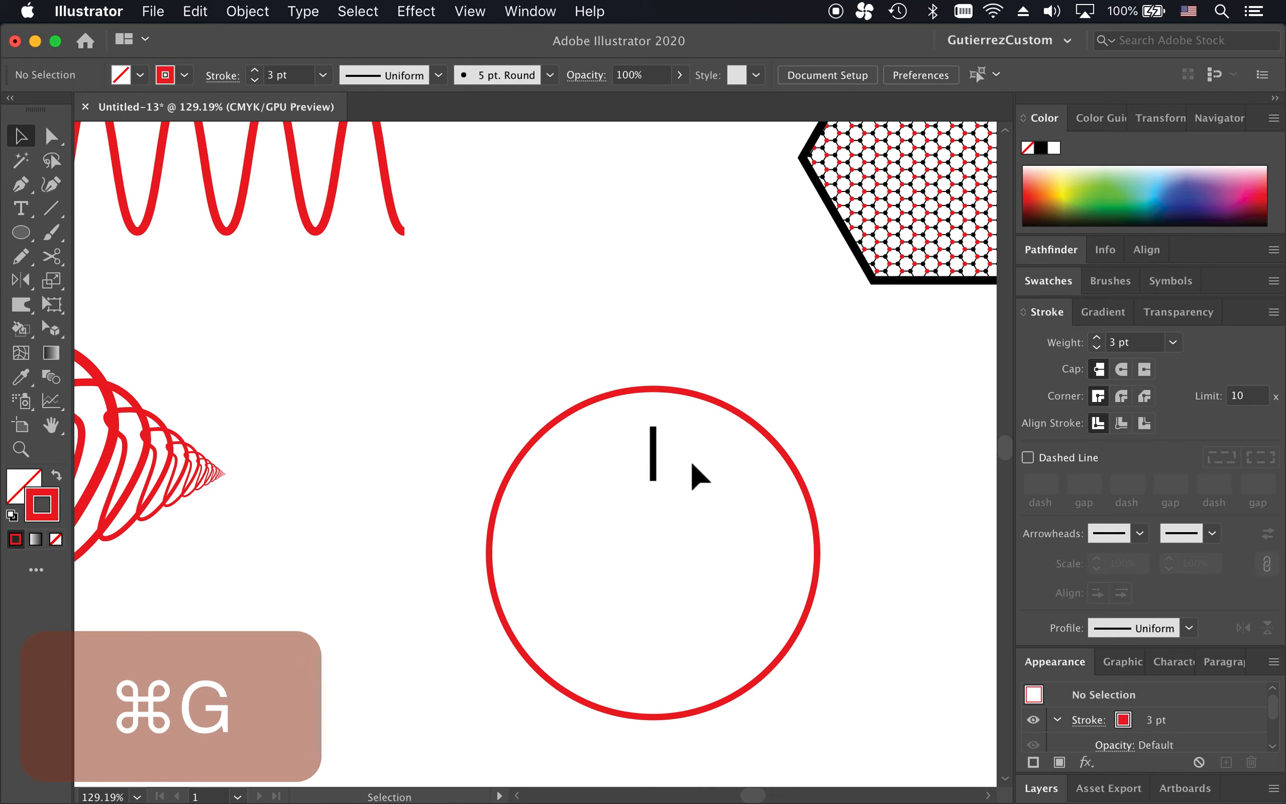
# Start a Transform effect on the group of the short line and center point with a rotation angle of -21°.
pyautogui.click(652, 453)
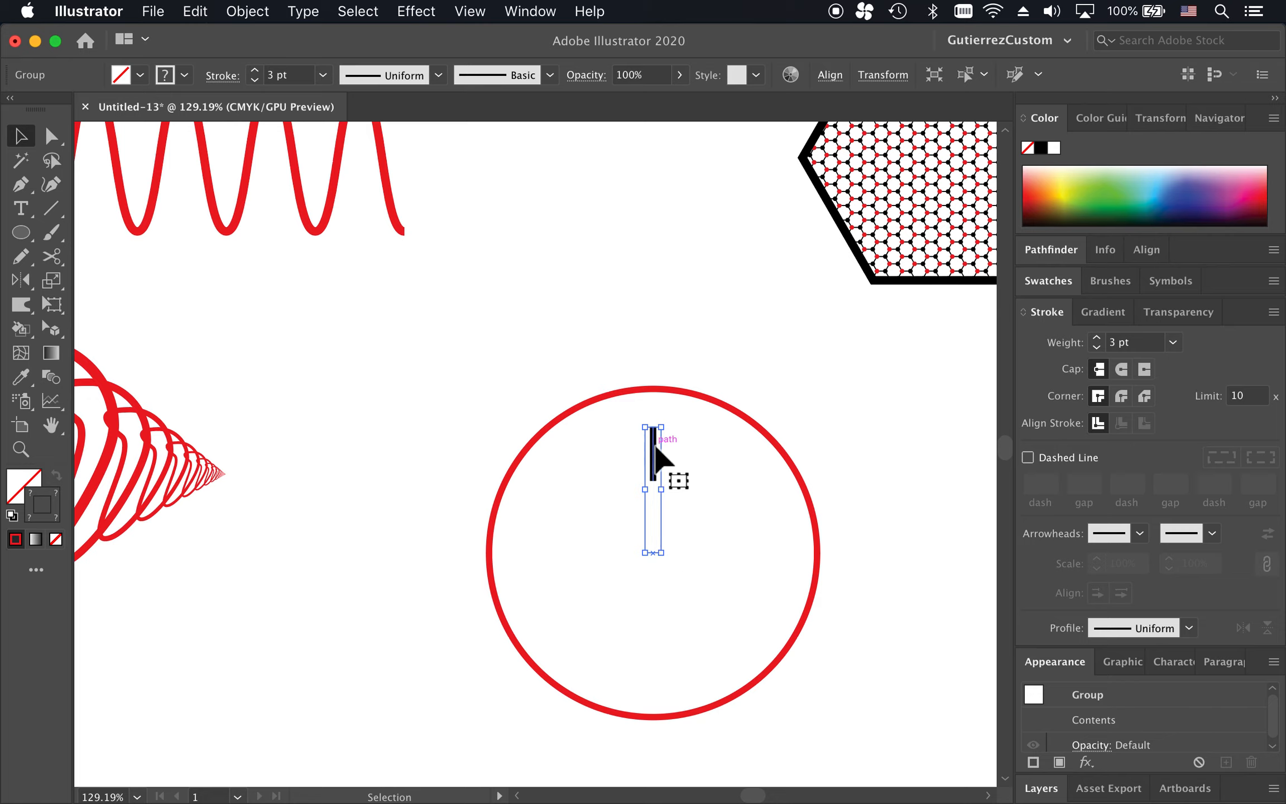
pyautogui.click(689, 445)
pyautogui.click(655, 447)
pyautogui.click(418, 14)
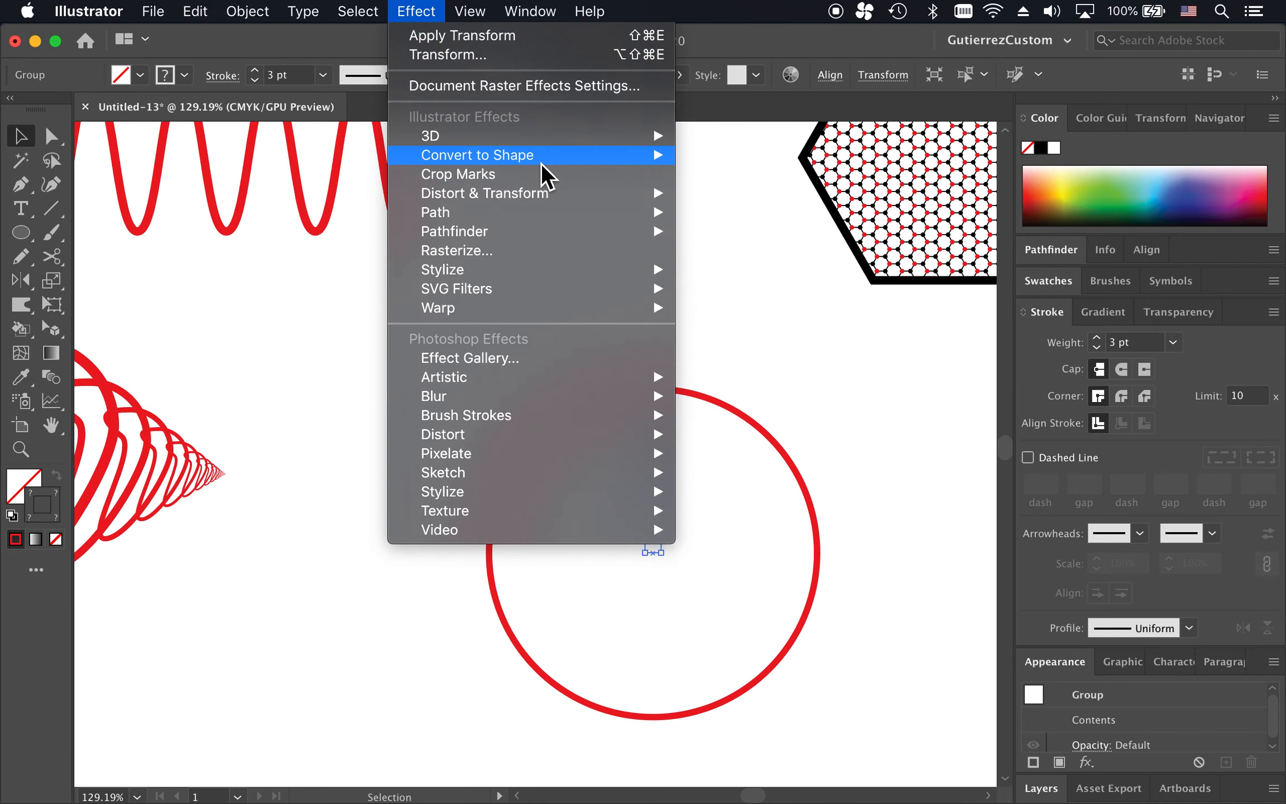
pyautogui.moveTo(537, 196)
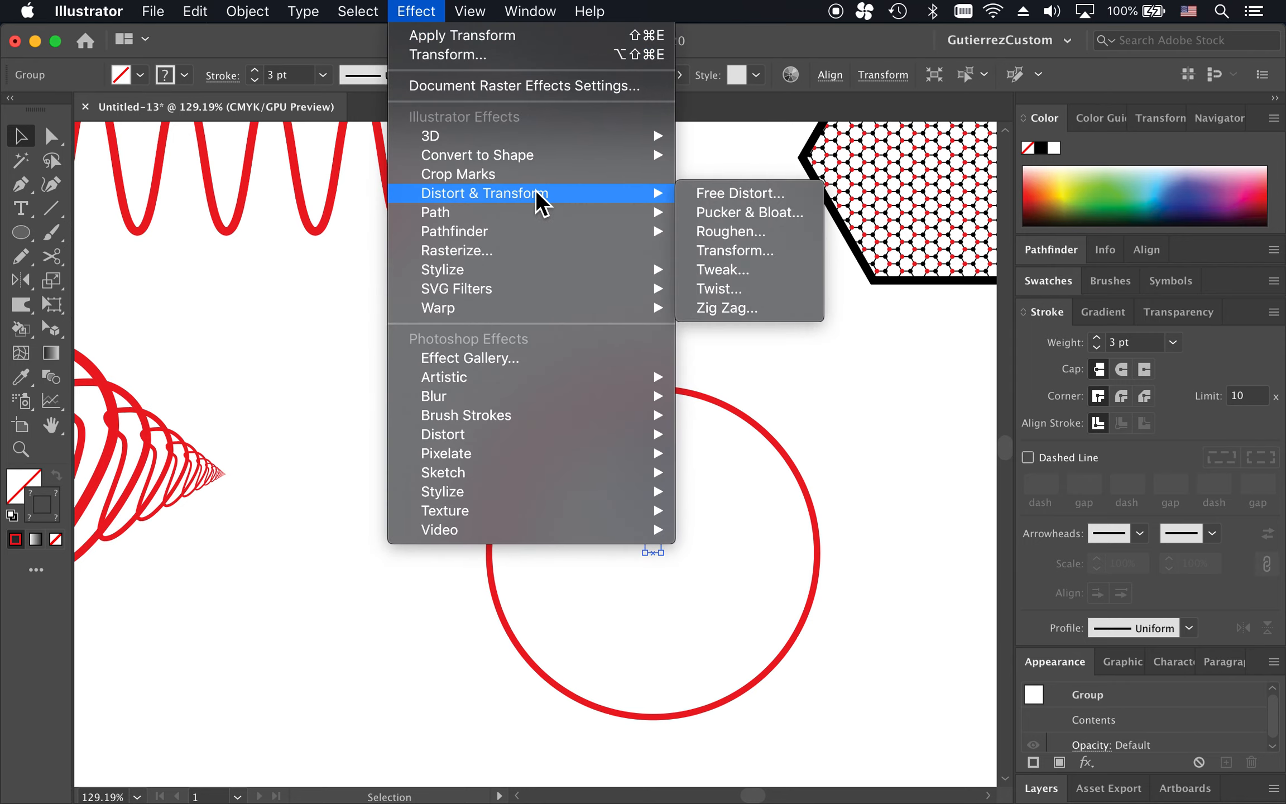
pyautogui.click(737, 252)
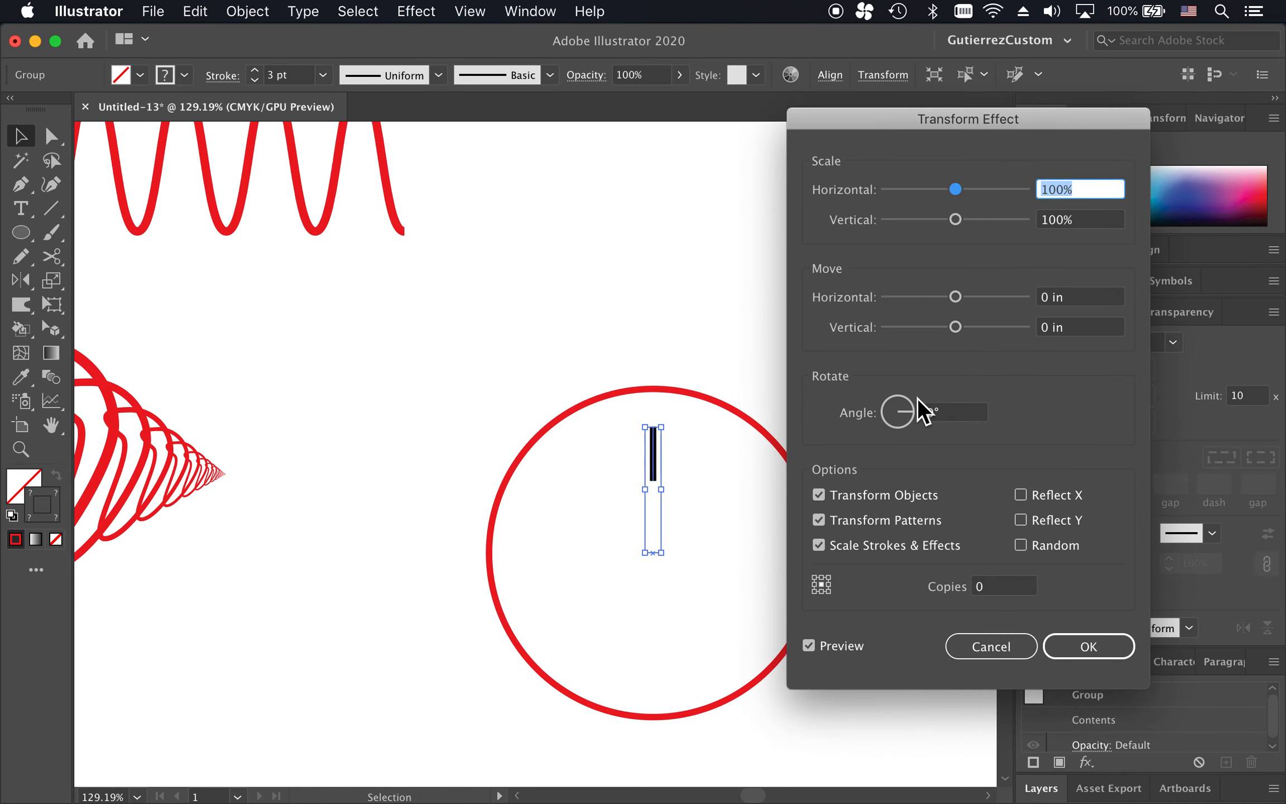
pyautogui.click(946, 414)
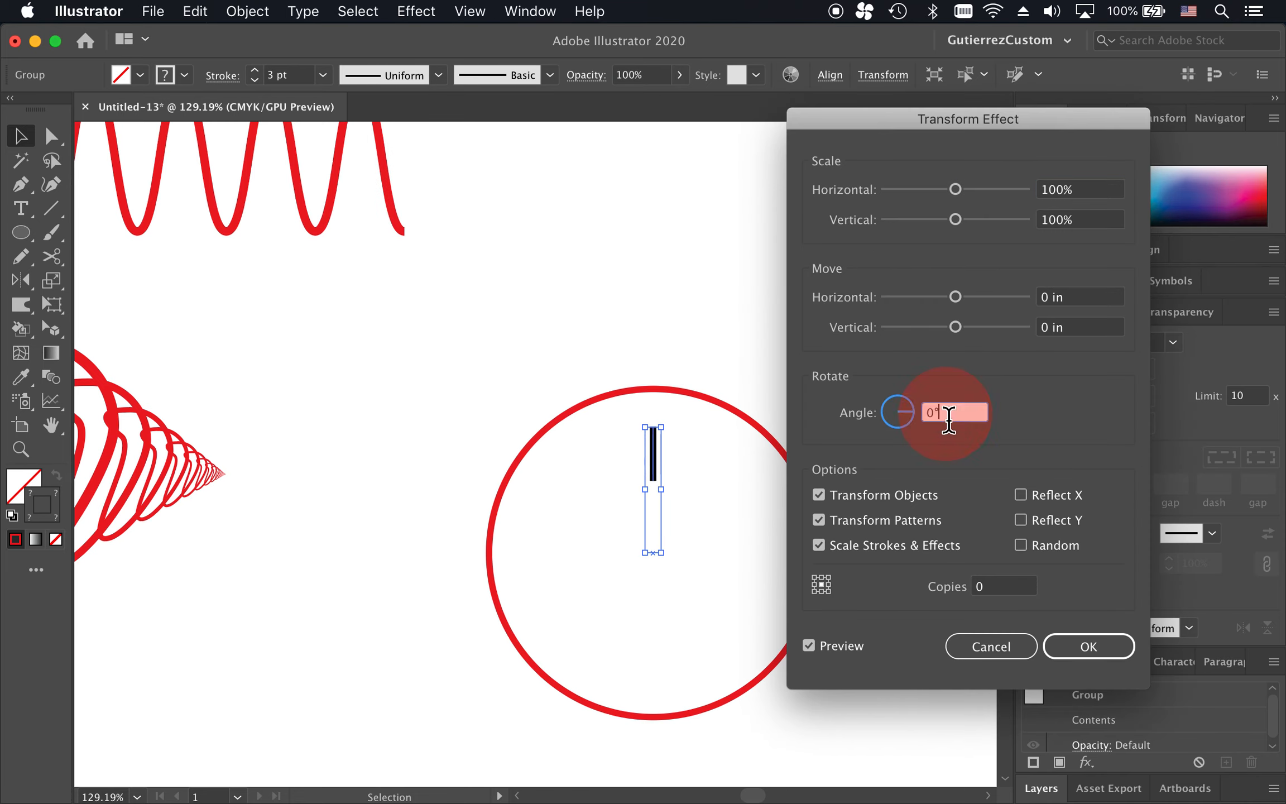
pyautogui.press('Up')
pyautogui.press('Up')
pyautogui.press('Up')
pyautogui.press('Up')
pyautogui.press('Up')
pyautogui.press('Up')
pyautogui.press('Up')
pyautogui.press('Up')
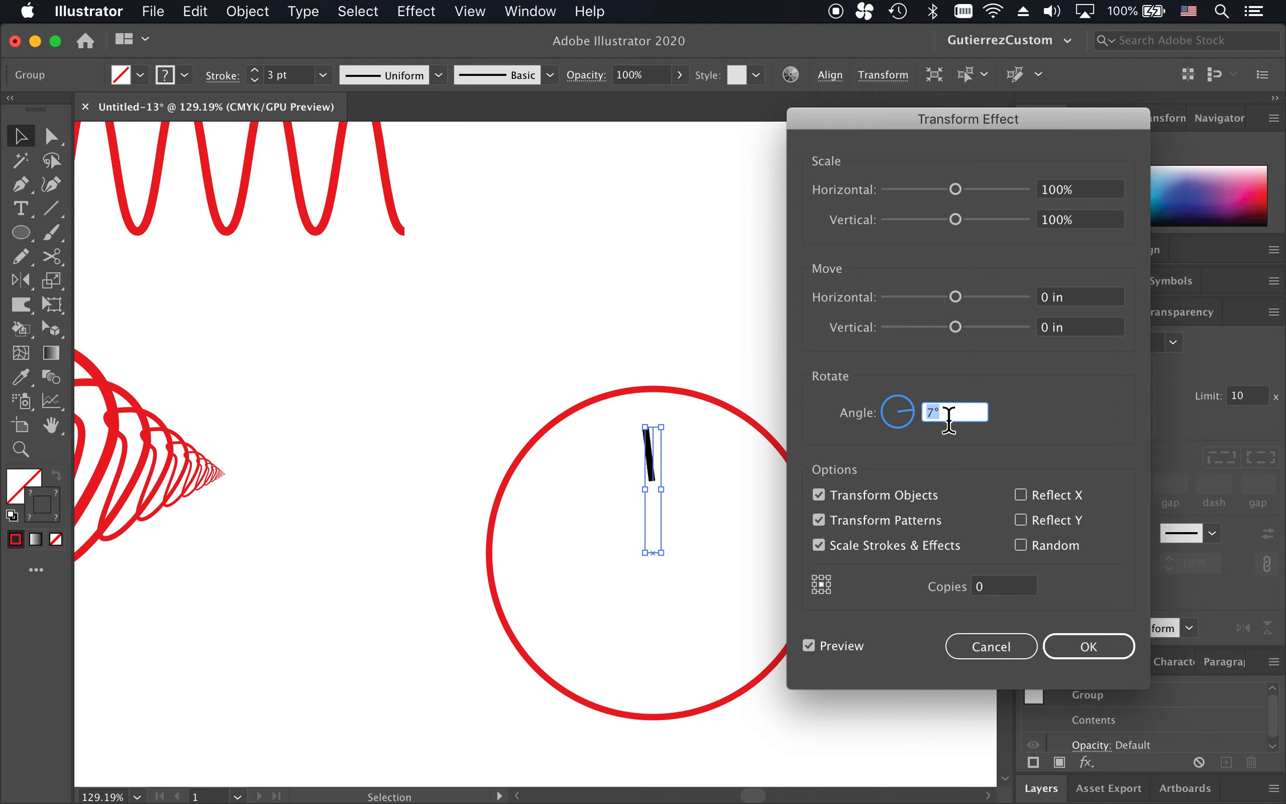
pyautogui.press('Down')
pyautogui.press('Down')
pyautogui.press('Down')
pyautogui.press('Down')
pyautogui.press('Down')
pyautogui.press('Down')
pyautogui.press('Down')
pyautogui.press('Down')
pyautogui.press('Down')
pyautogui.press('Down')
pyautogui.press('Down')
pyautogui.press('Down')
pyautogui.press('Down')
pyautogui.press('Down')
pyautogui.press('Down')
pyautogui.press('Down')
pyautogui.press('Down')
pyautogui.press('Down')
pyautogui.press('Down')
pyautogui.press('Down')
pyautogui.press('Down')
pyautogui.press('Down')
pyautogui.press('Down')
pyautogui.press('Down')
pyautogui.press('Down')
pyautogui.press('Down')
pyautogui.press('Down')
pyautogui.press('Down')
pyautogui.press('Down')
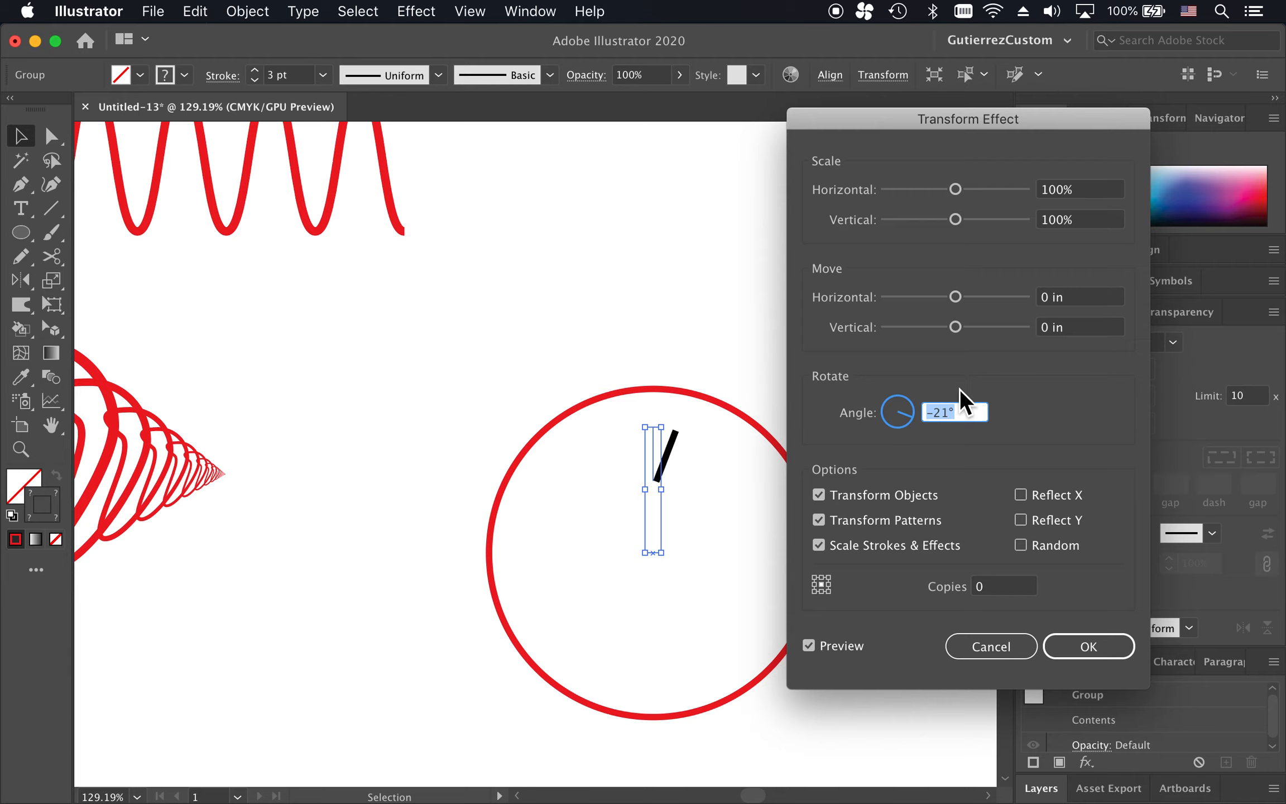
# Set the Transform effect's reference point to bottom center and its number of copies to 16.
pyautogui.click(823, 593)
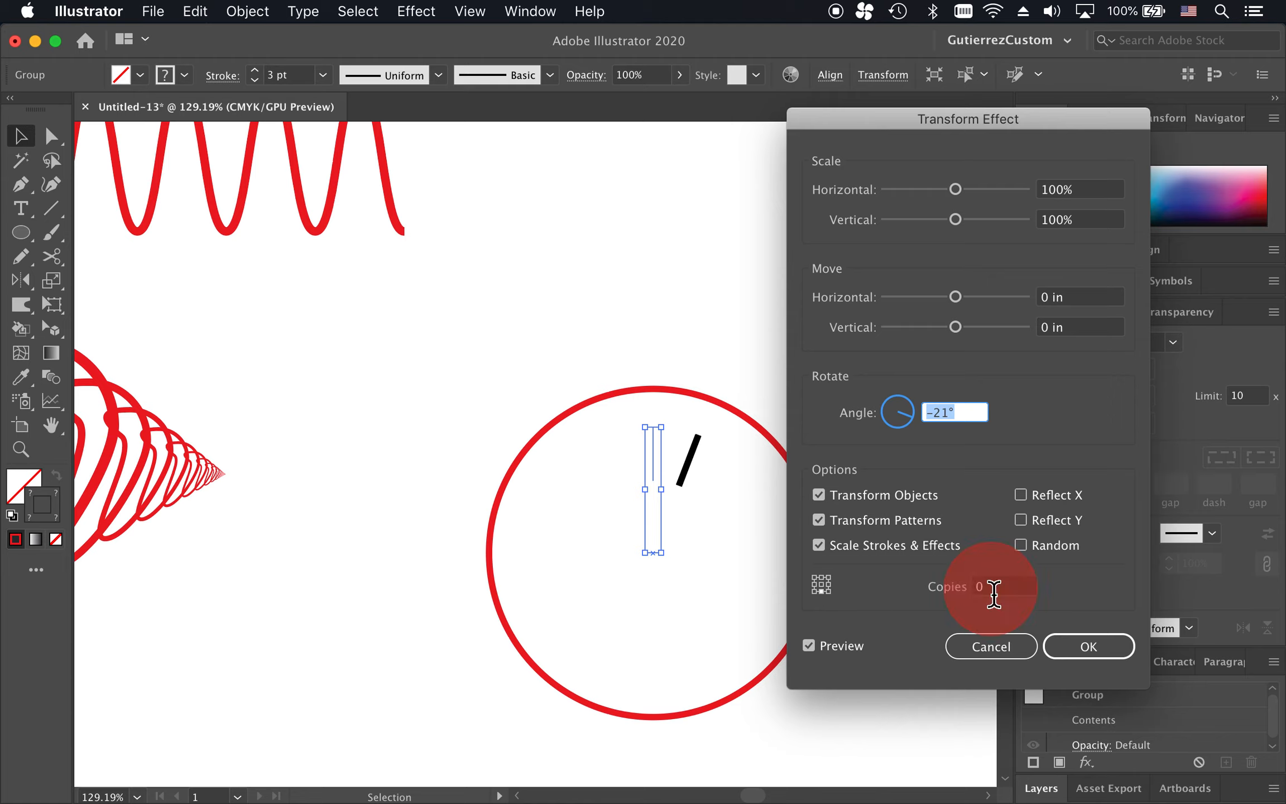
pyautogui.click(992, 587)
pyautogui.press('Up')
pyautogui.press('Up')
pyautogui.press('Up')
pyautogui.press('Up')
pyautogui.press('Up')
pyautogui.press('Up')
pyautogui.press('Up')
pyautogui.press('Up')
pyautogui.press('Up')
pyautogui.press('Up')
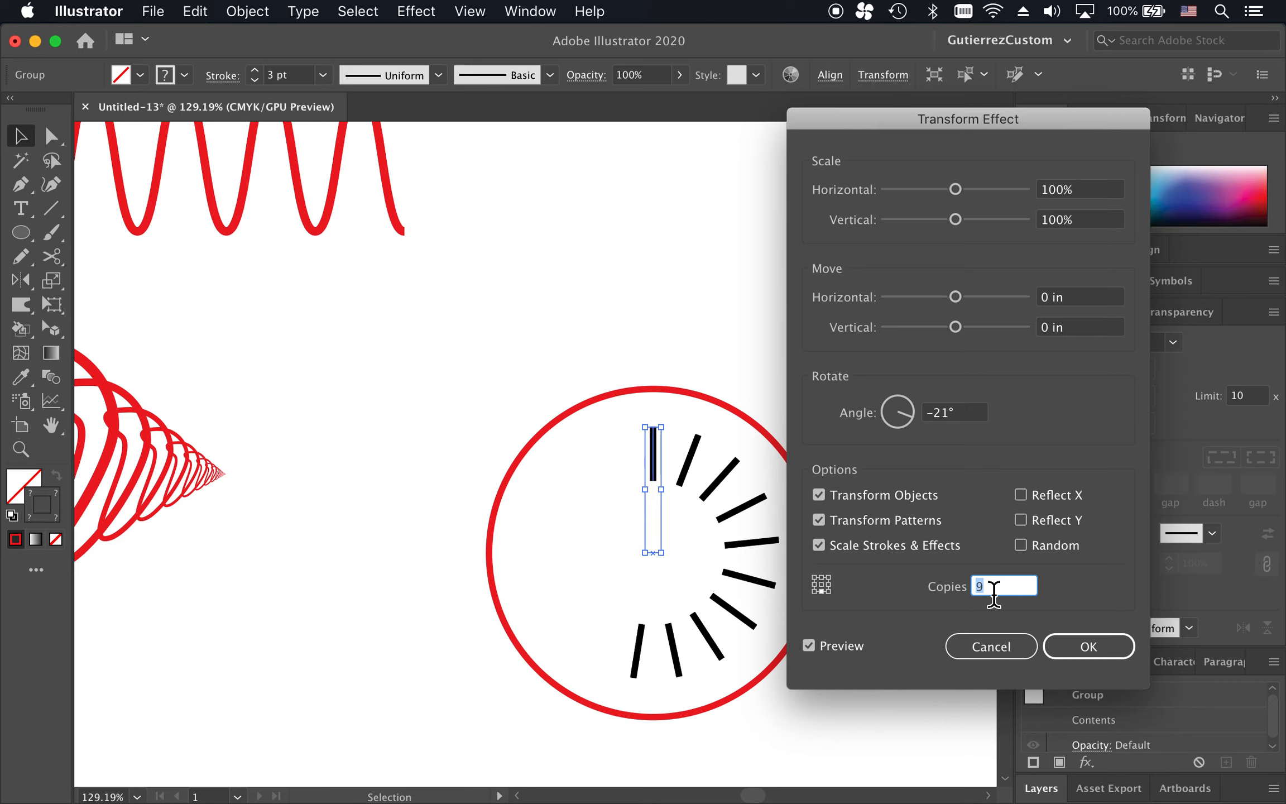
pyautogui.press('Up')
pyautogui.press('Up')
pyautogui.press('Up')
pyautogui.press('Up')
pyautogui.press('Up')
pyautogui.press('Up')
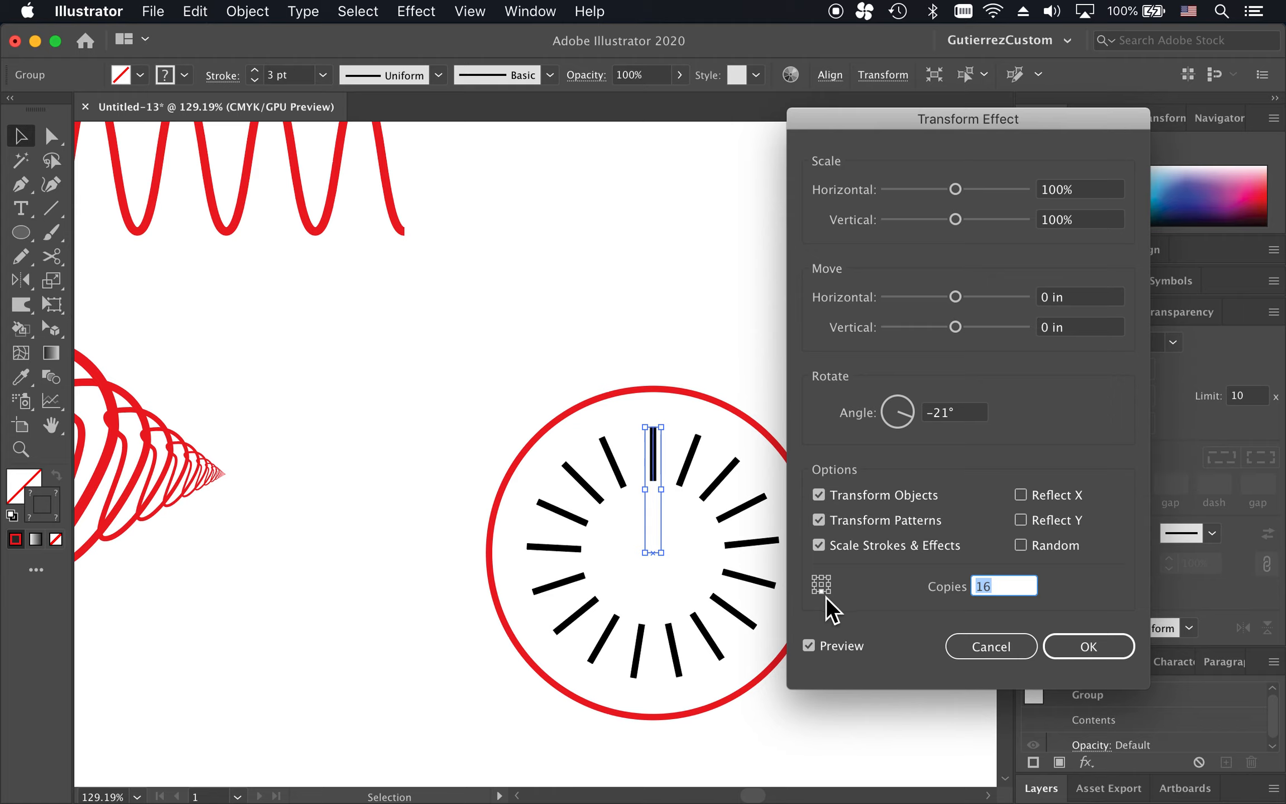
# Set the Transform effect's rotation angle to 360/17 and apply the effect.
pyautogui.click(974, 413)
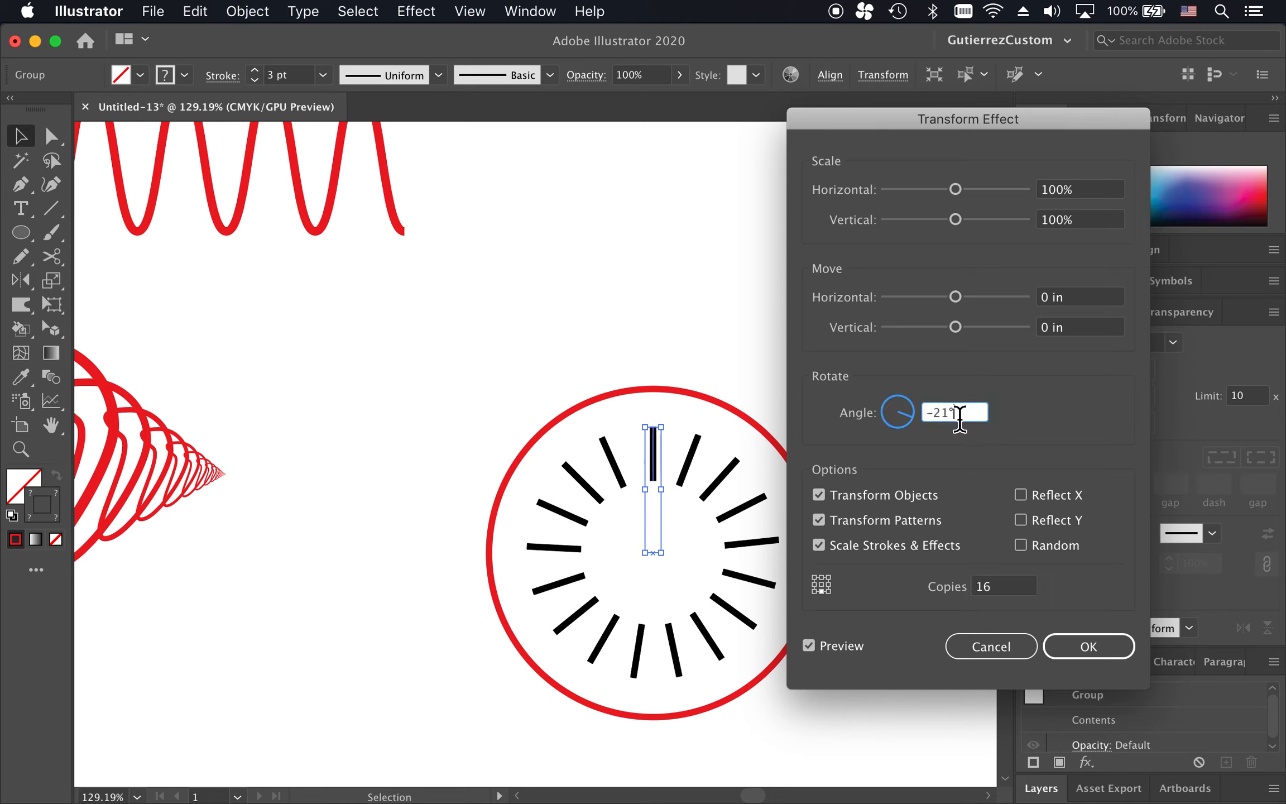
pyautogui.moveTo(959, 416); pyautogui.dragTo(916, 415)
pyautogui.write('3')
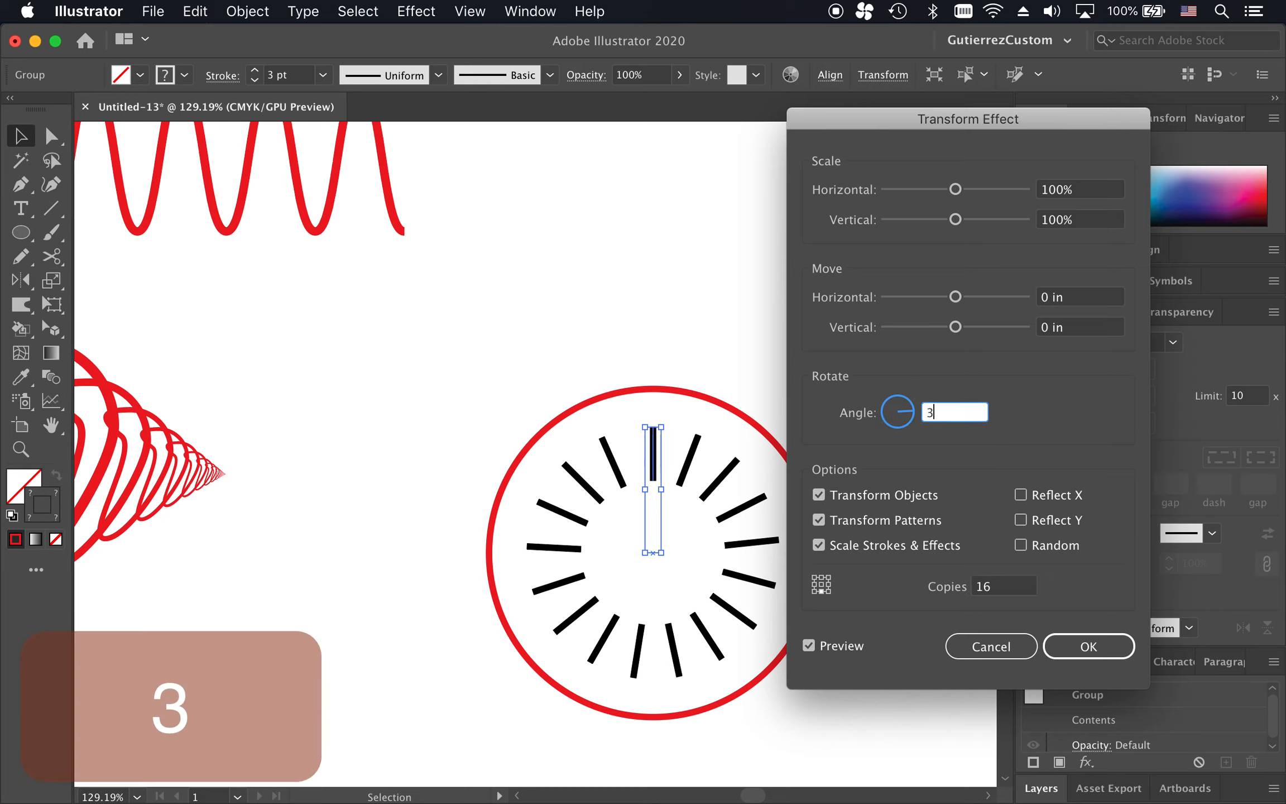
pyautogui.write('60/17')
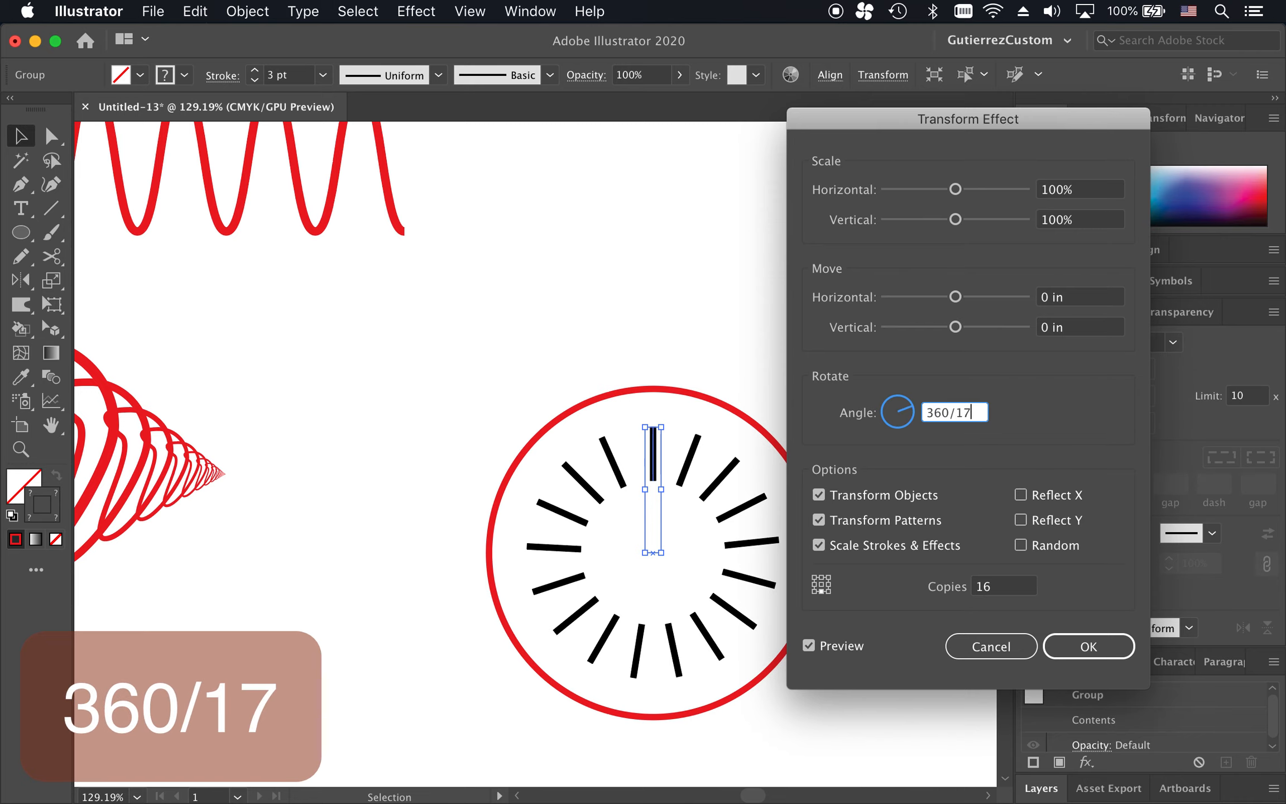
pyautogui.press('Return')
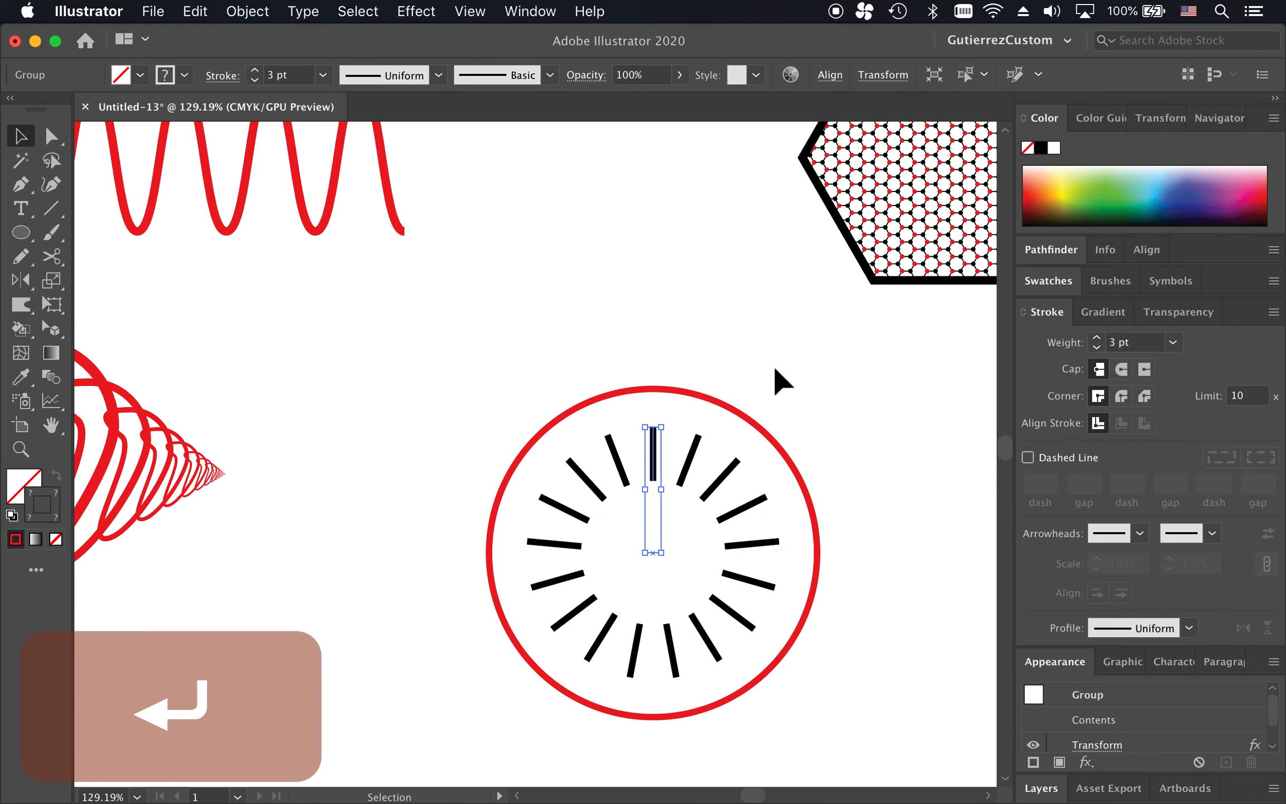
# Undo the Transform effect on the line group and redo it.
pyautogui.press('super+z')
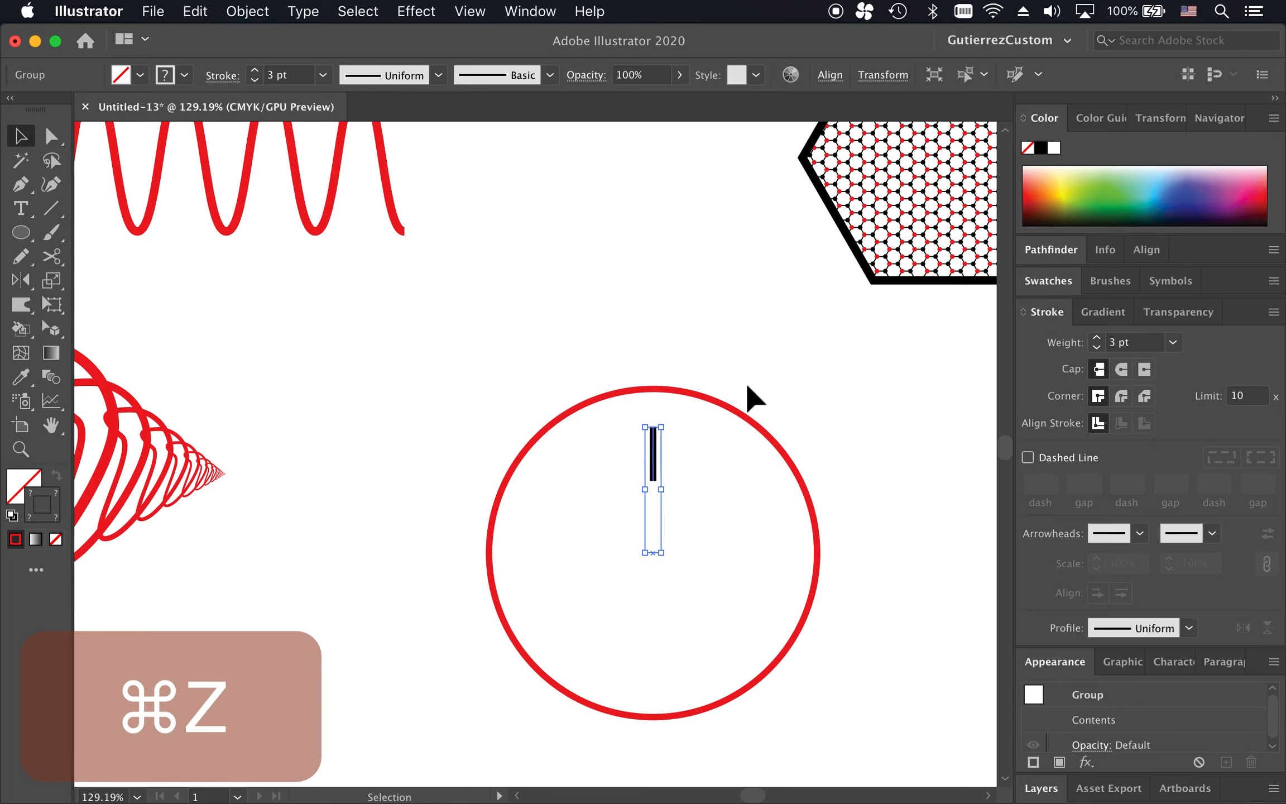
pyautogui.click(193, 11)
pyautogui.click(212, 55)
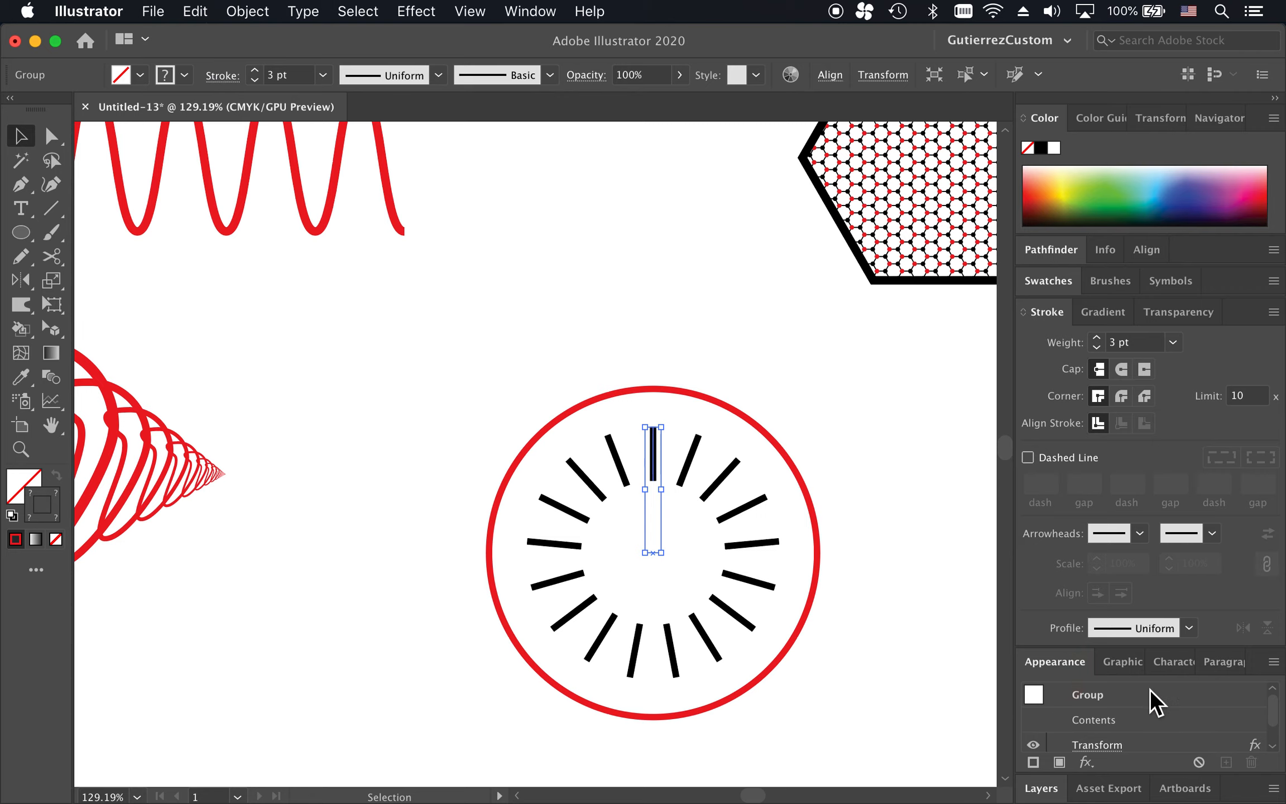
# Reopen the tick group's Transform effect and set its rotation angle to 360/40.
pyautogui.scroll(-1, 1149, 693)
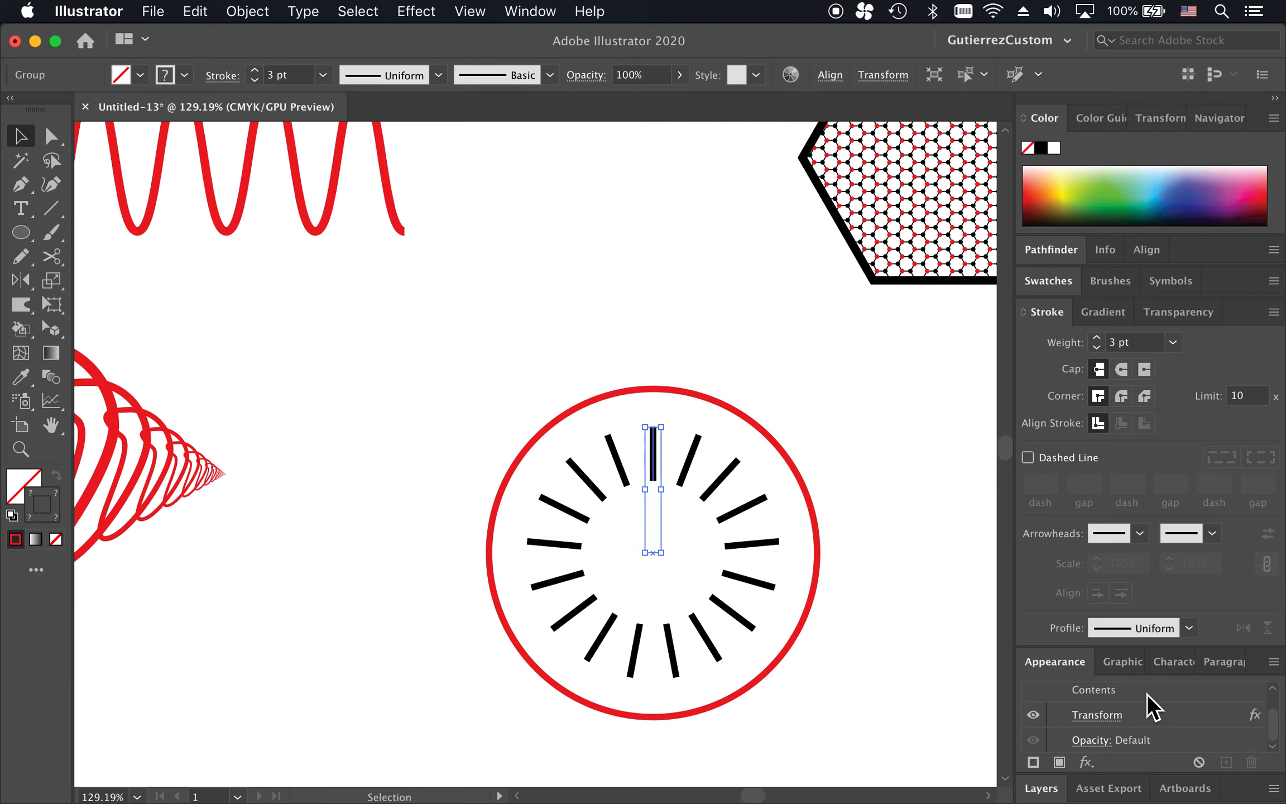
pyautogui.click(1108, 714)
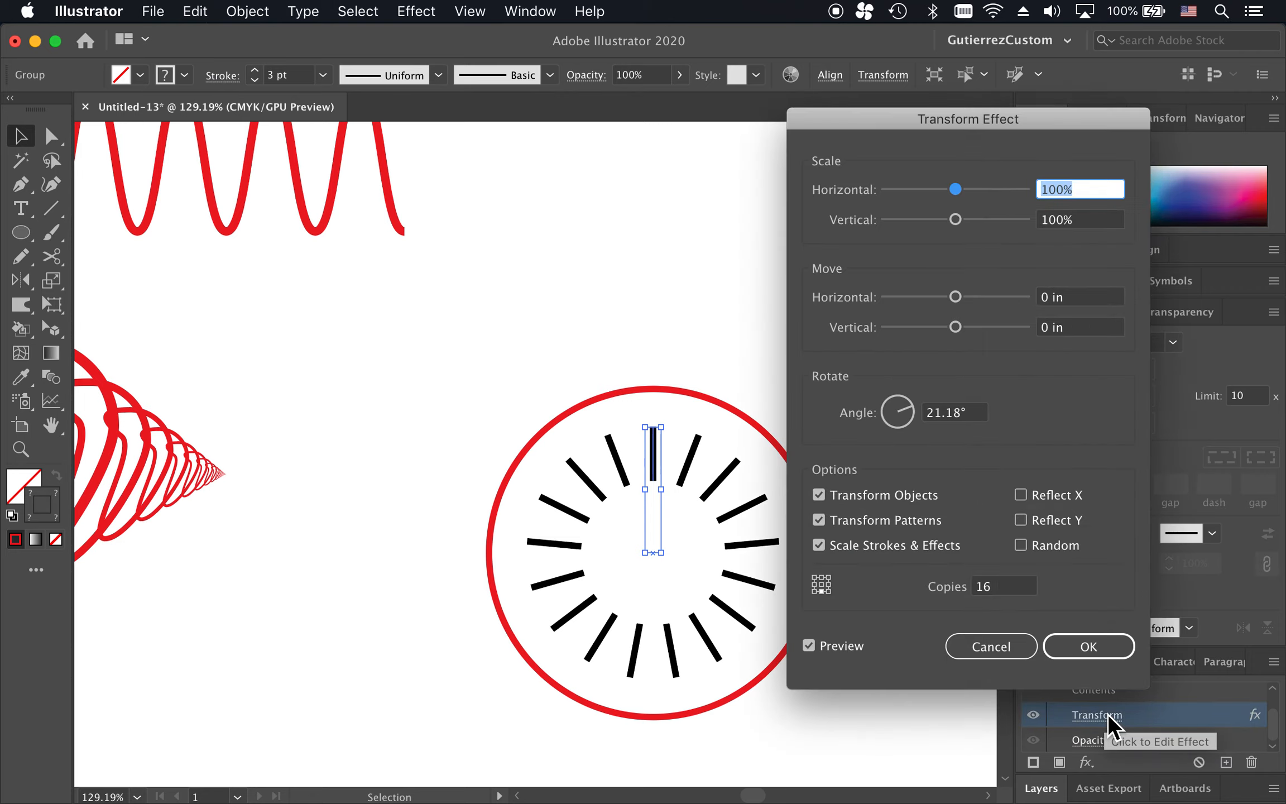
pyautogui.doubleClick(974, 416)
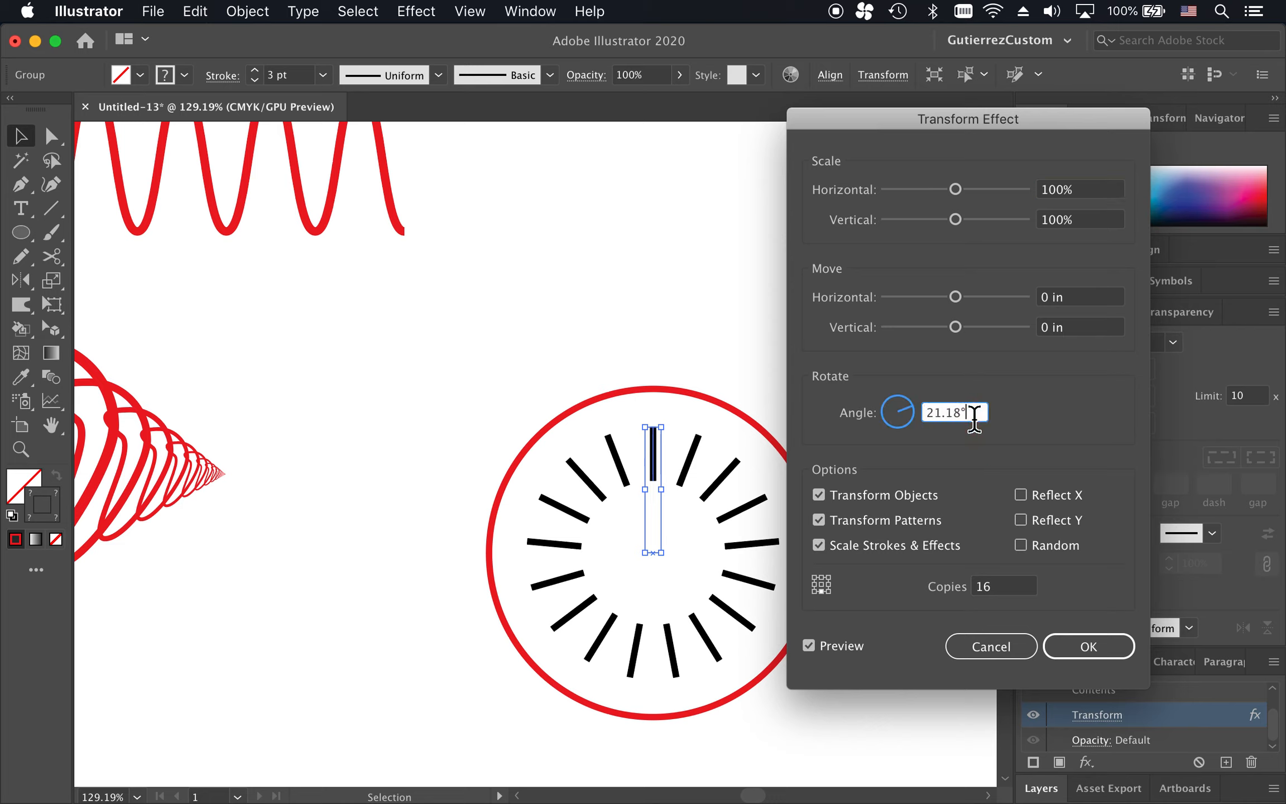
pyautogui.moveTo(972, 416); pyautogui.dragTo(899, 416)
pyautogui.write('360/40')
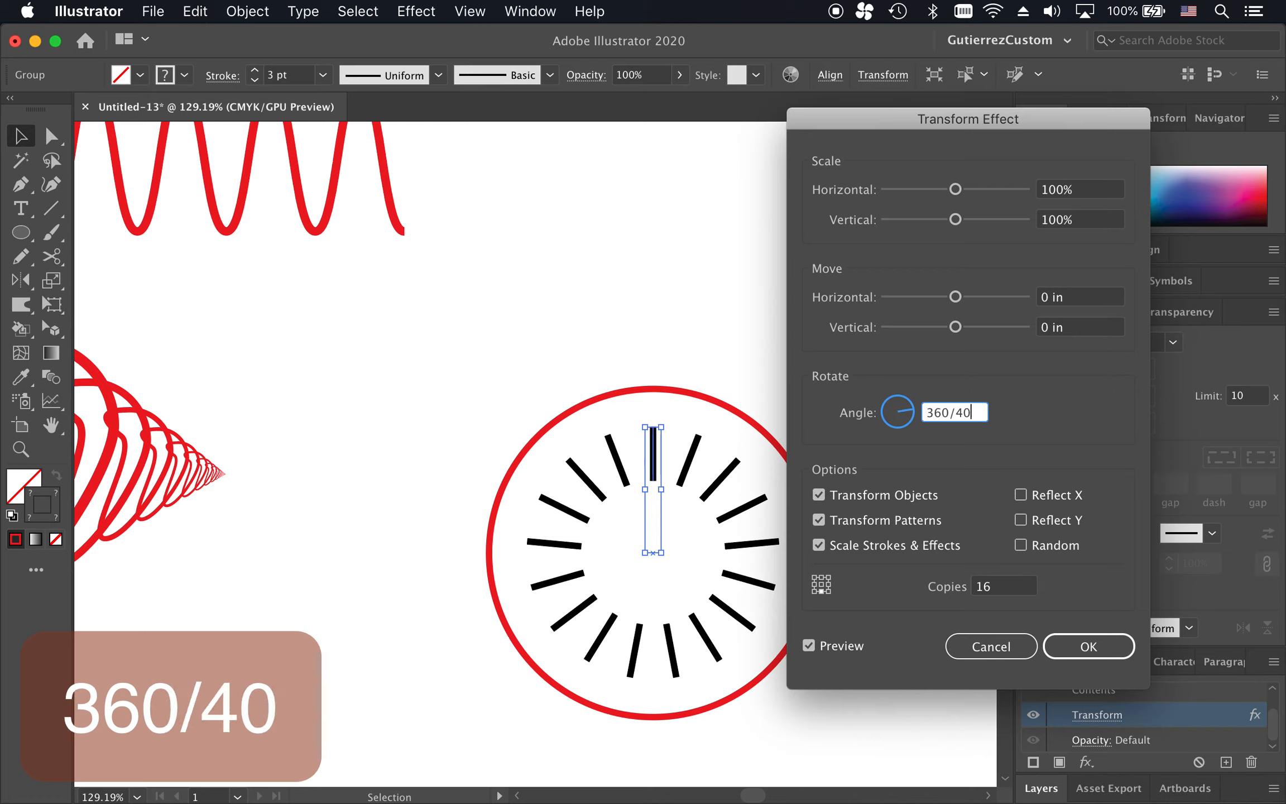
pyautogui.press('Tab')
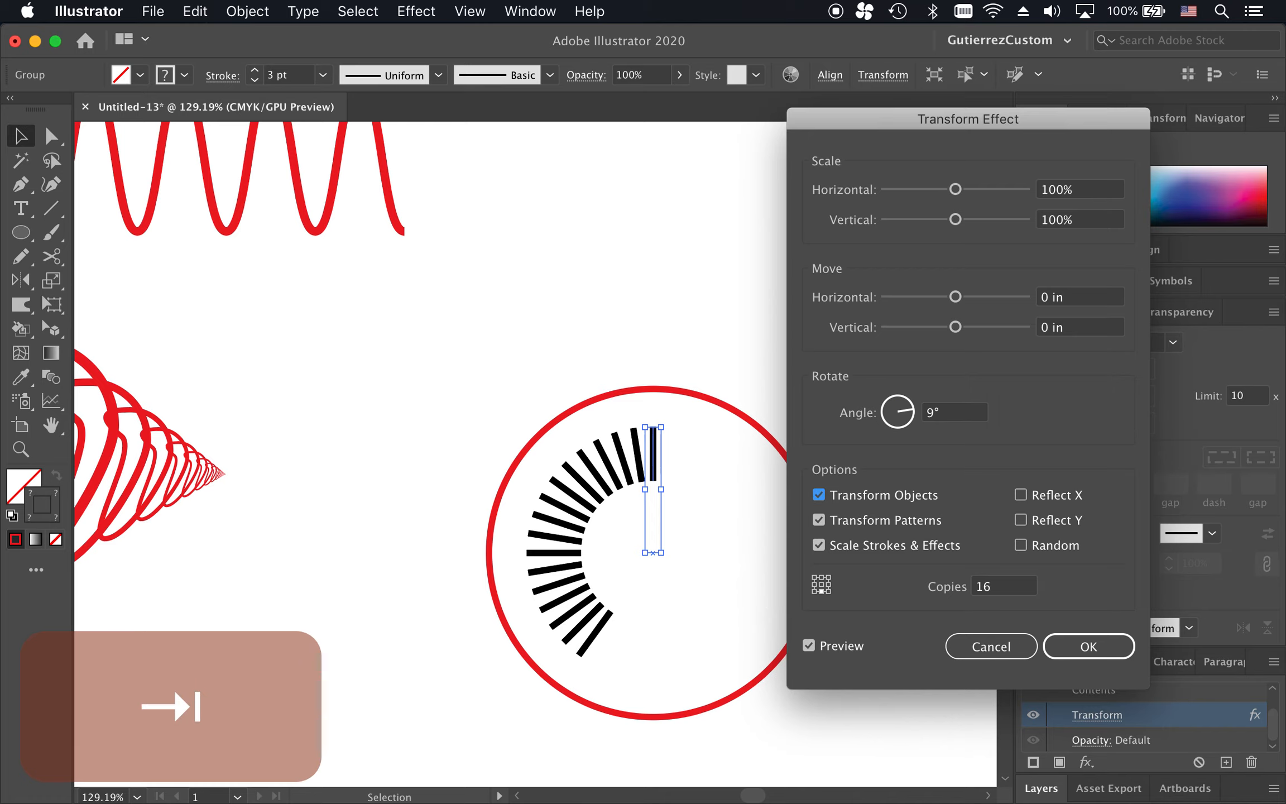
# Raise the Transform effect's number of copies to 42 and apply the change.
pyautogui.click(1026, 584)
pyautogui.press('Up')
pyautogui.press('Up')
pyautogui.press('Up')
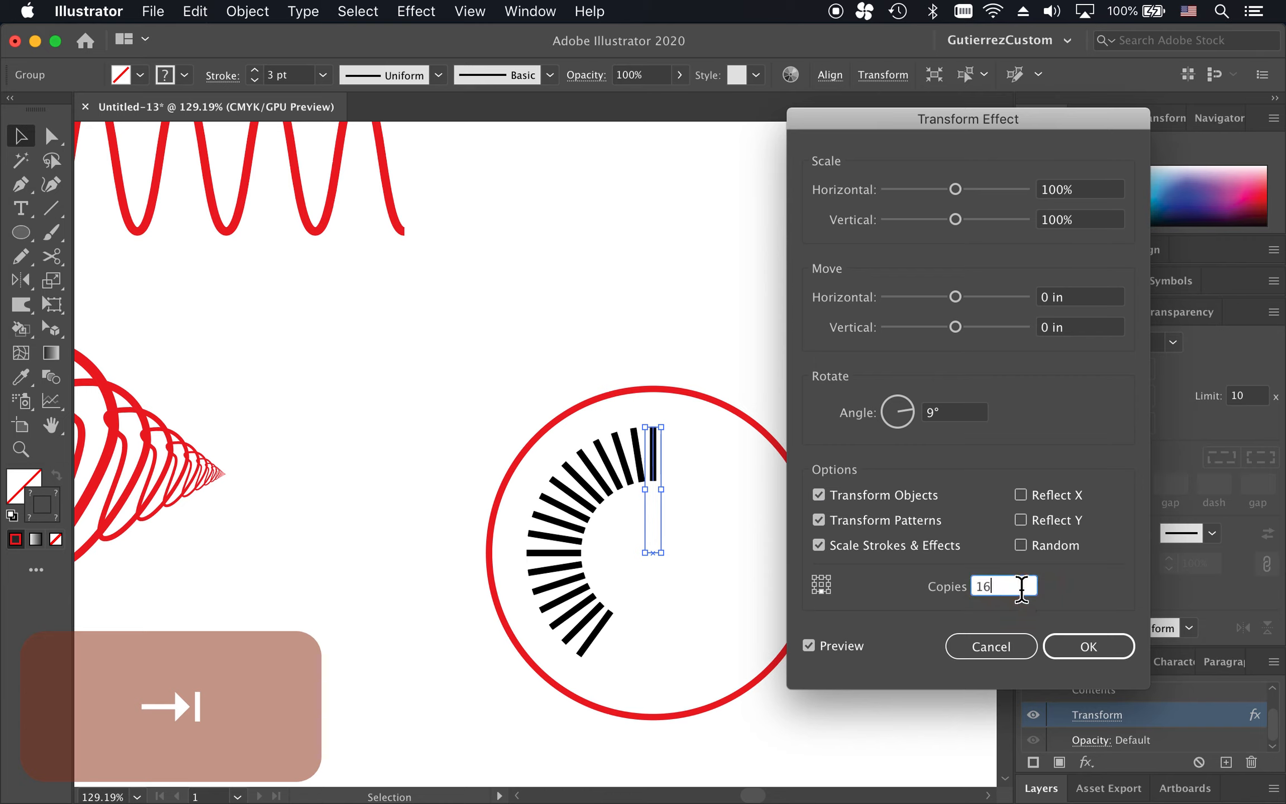
pyautogui.press('Up')
pyautogui.press('Up')
pyautogui.press('Up')
pyautogui.press('Up')
pyautogui.press('Up')
pyautogui.press('Up')
pyautogui.press('Up')
pyautogui.press('Up')
pyautogui.press('Up')
pyautogui.press('Up')
pyautogui.press('Up')
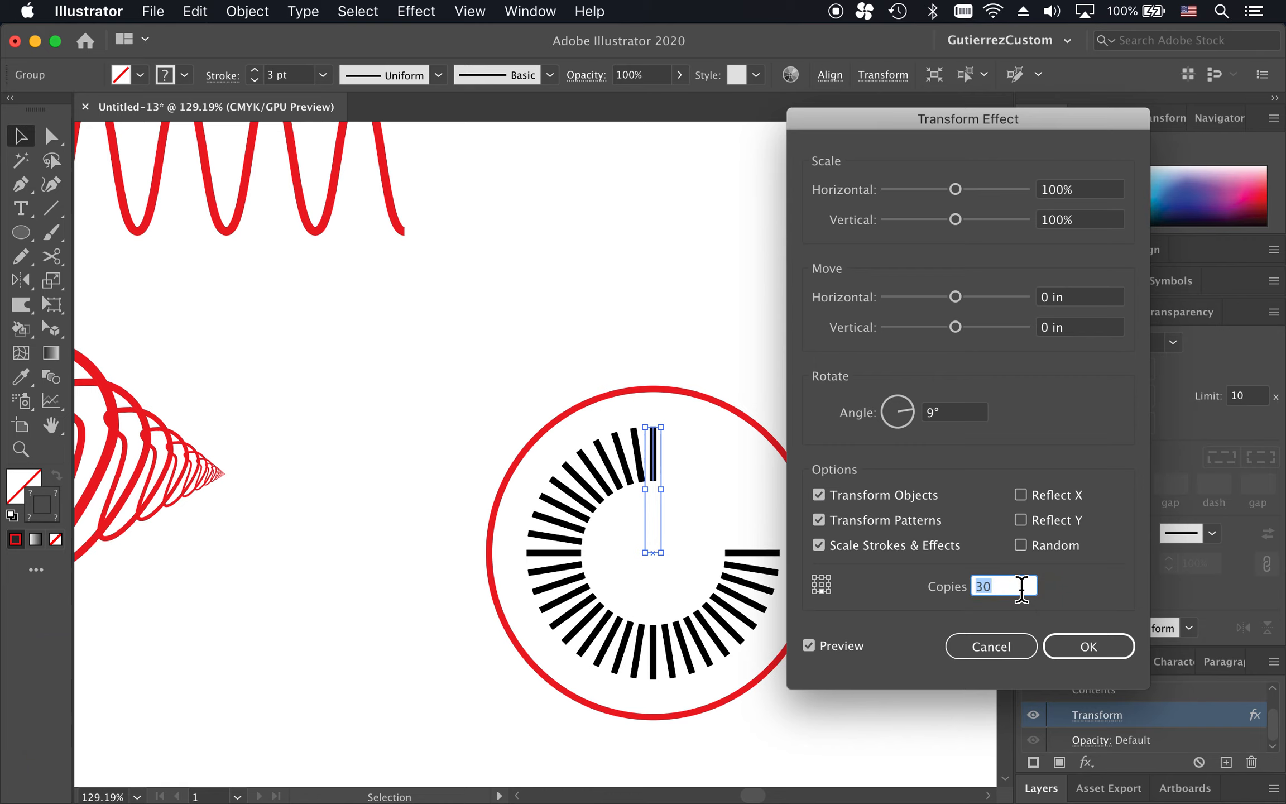
pyautogui.press('Up')
pyautogui.press('Up')
pyautogui.press('Up')
pyautogui.press('Up')
pyautogui.press('Up')
pyautogui.press('Up')
pyautogui.press('Up')
pyautogui.press('Up')
pyautogui.press('Up')
pyautogui.press('Up')
pyautogui.press('Up')
pyautogui.press('Up')
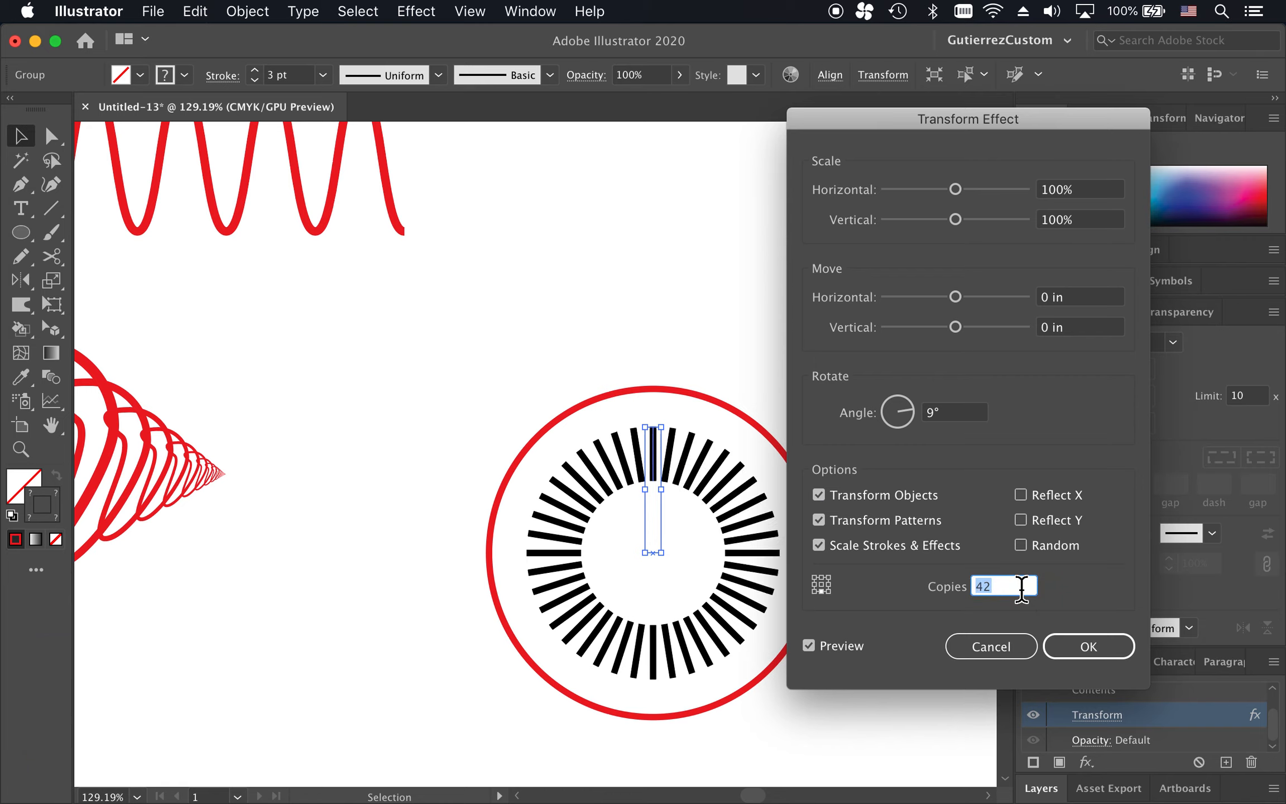
pyautogui.click(1088, 657)
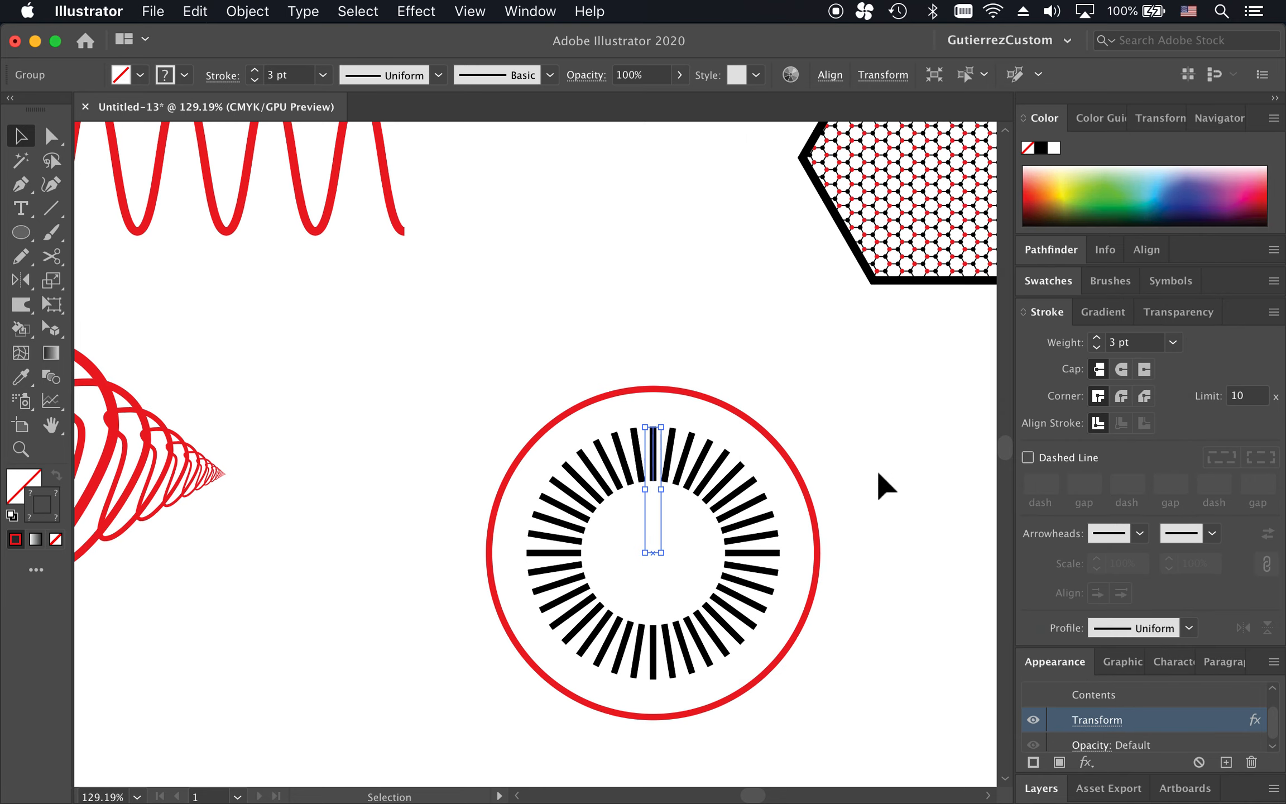
# Move the red circle together with its ring of ticks up between the wave and the hexagon.
pyautogui.click(878, 473)
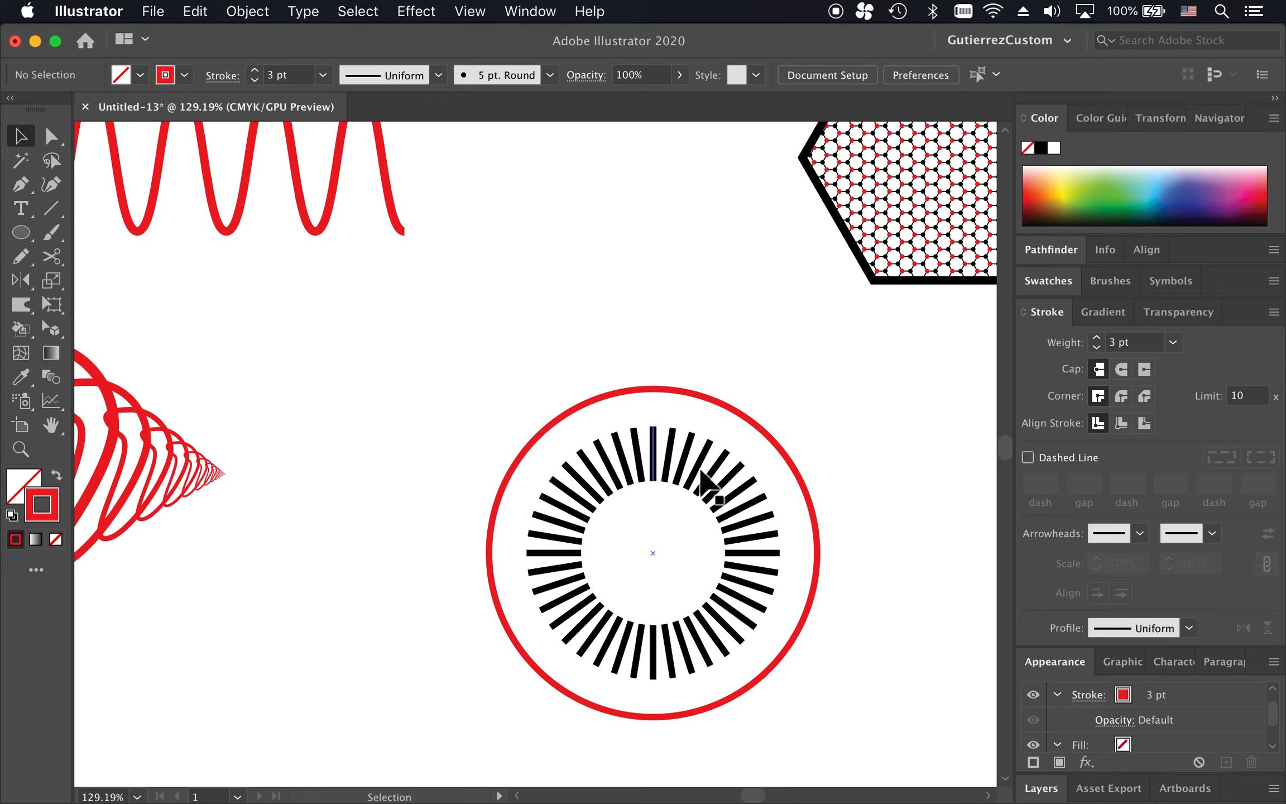
pyautogui.click(701, 468)
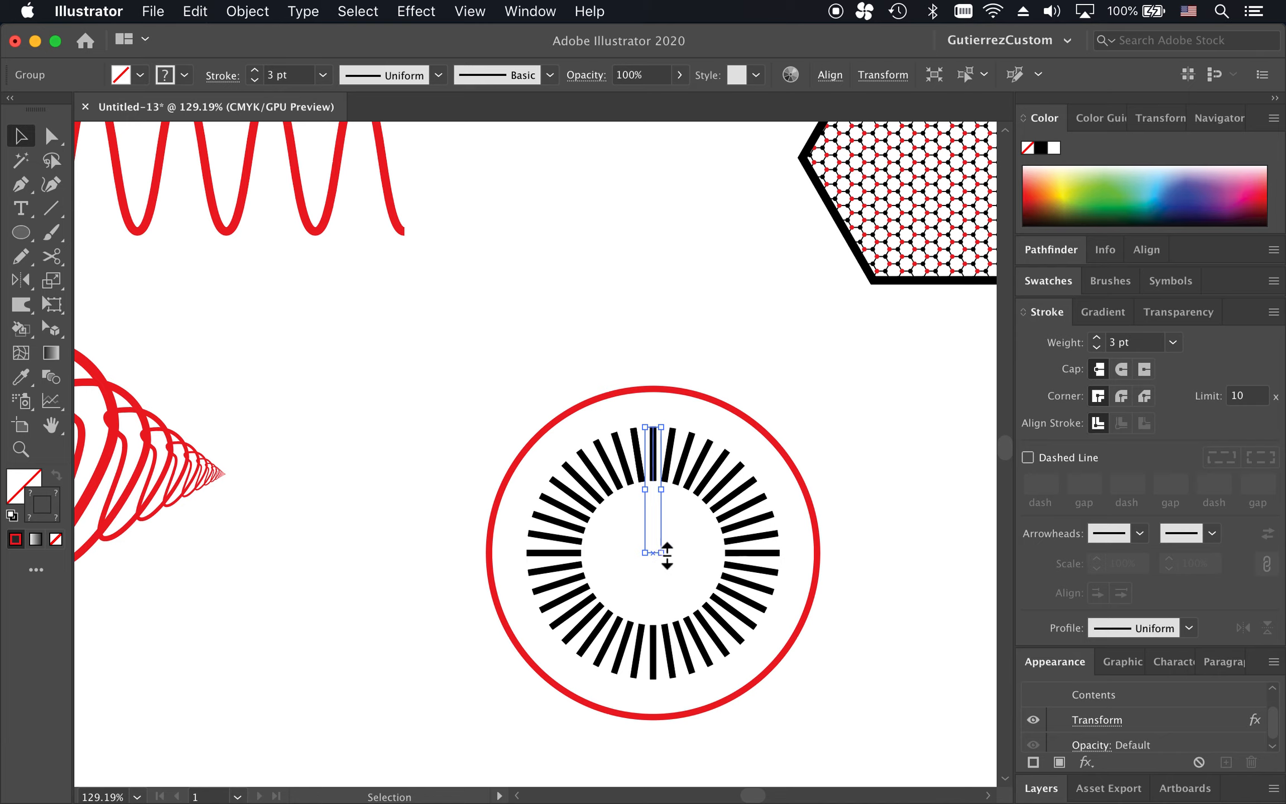
pyautogui.click(821, 463)
pyautogui.scroll(-3, 821, 463)
pyautogui.moveTo(850, 423); pyautogui.dragTo(545, 668)
pyautogui.moveTo(646, 406); pyautogui.dragTo(613, 220)
pyautogui.click(865, 363)
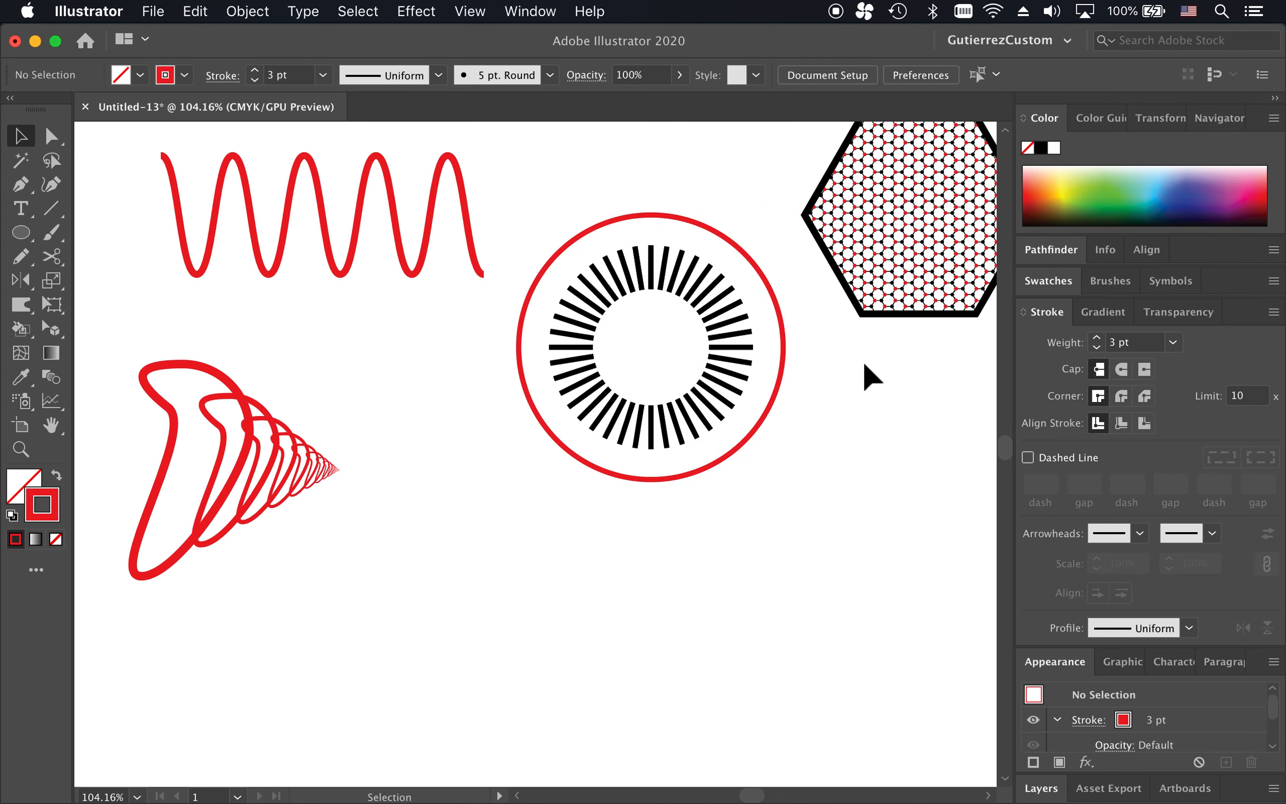
# Move the red shape with the shrinking copies straight up to just below the wave and deselect it.
pyautogui.scroll(-4, 865, 363)
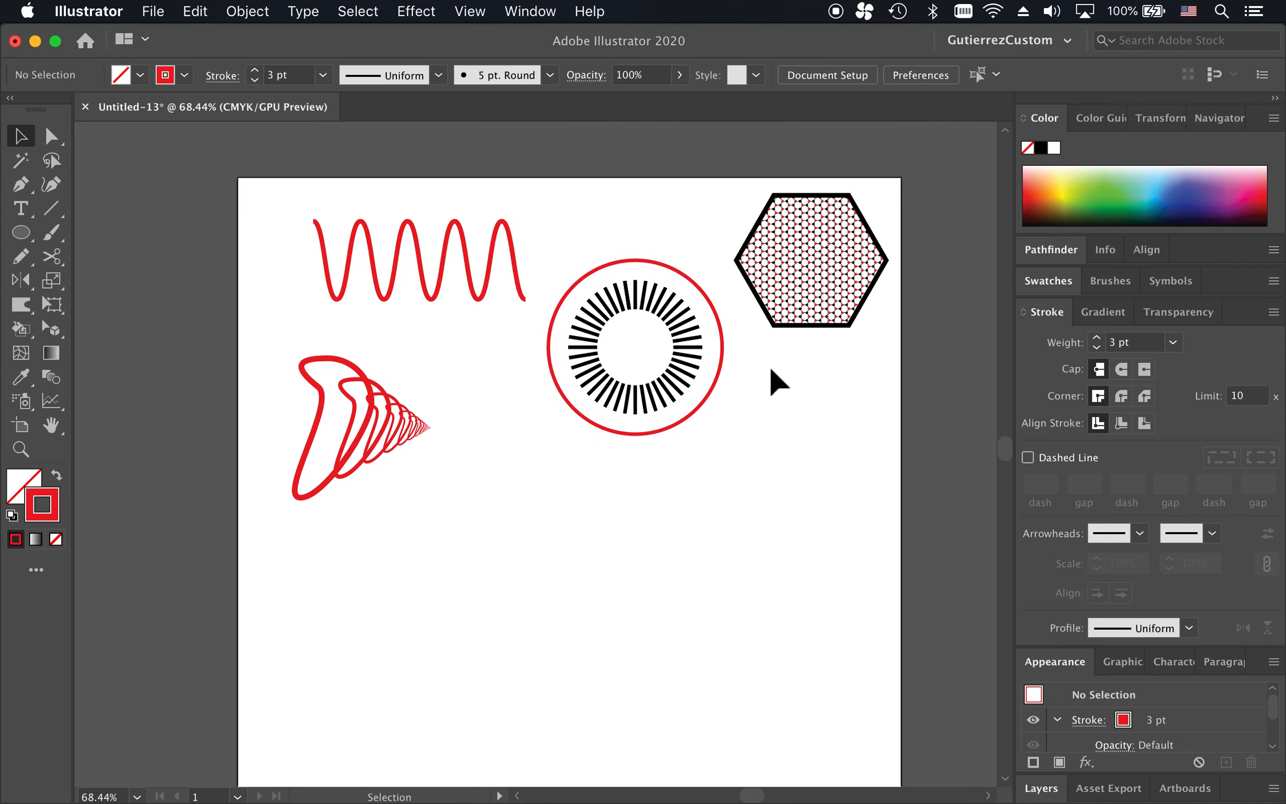
pyautogui.scroll(3, 681, 407)
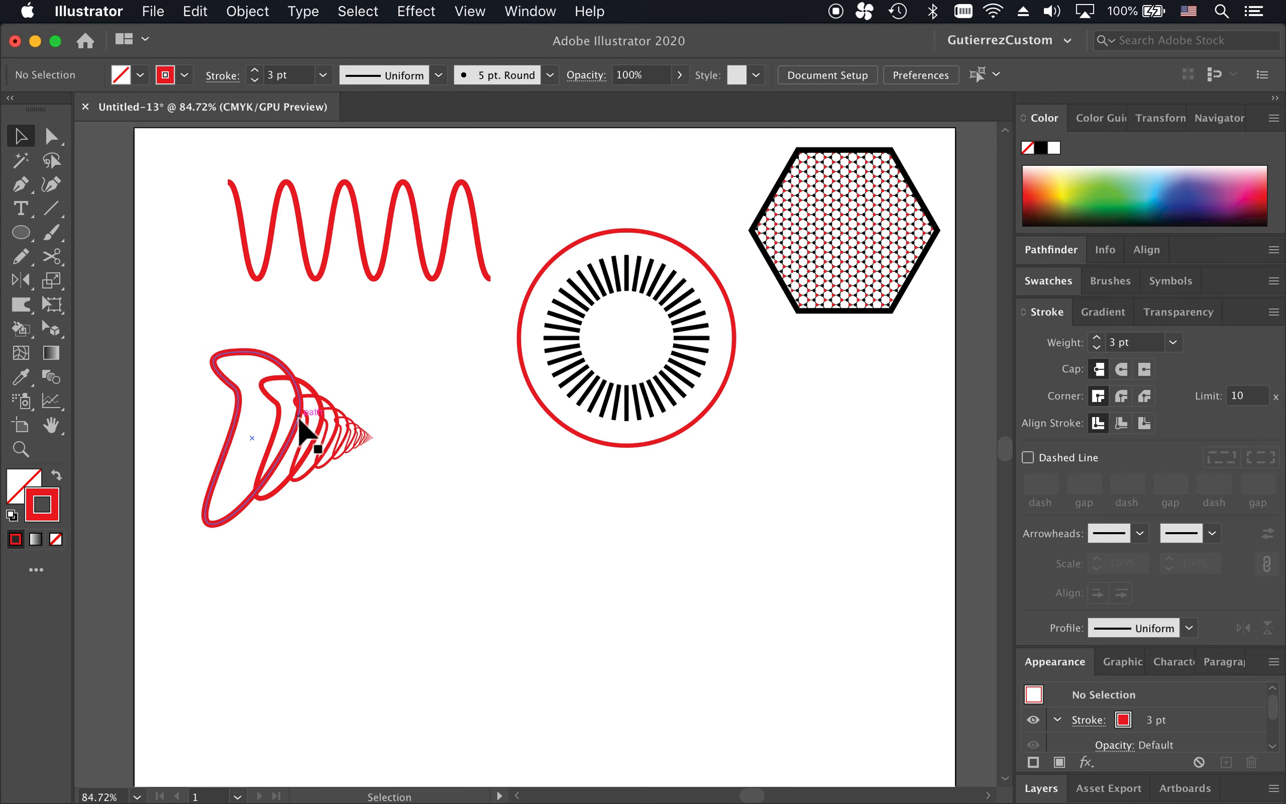
pyautogui.moveTo(289, 429); pyautogui.dragTo(299, 357)
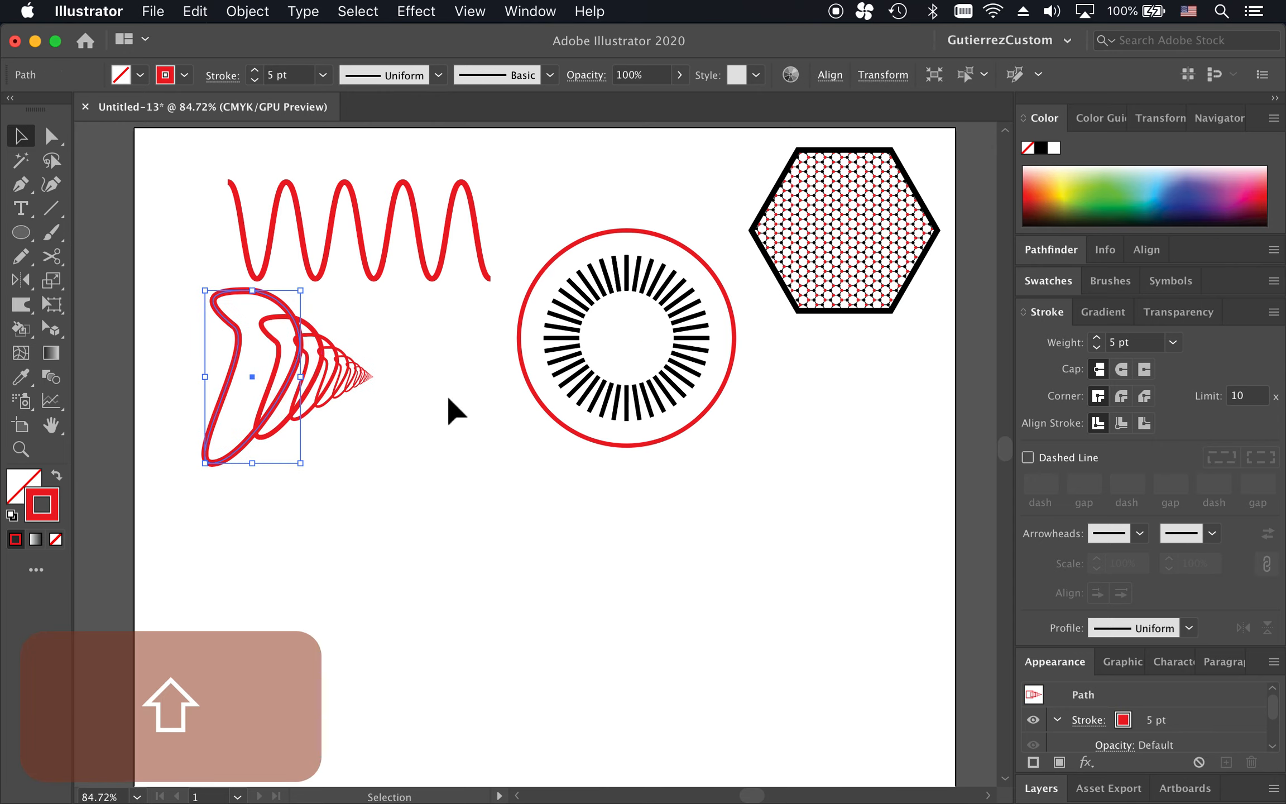
pyautogui.click(447, 409)
# Draw a square with a light blue fill and no stroke in the empty area below the red shapes.
pyautogui.hotkey('shift', 'm')
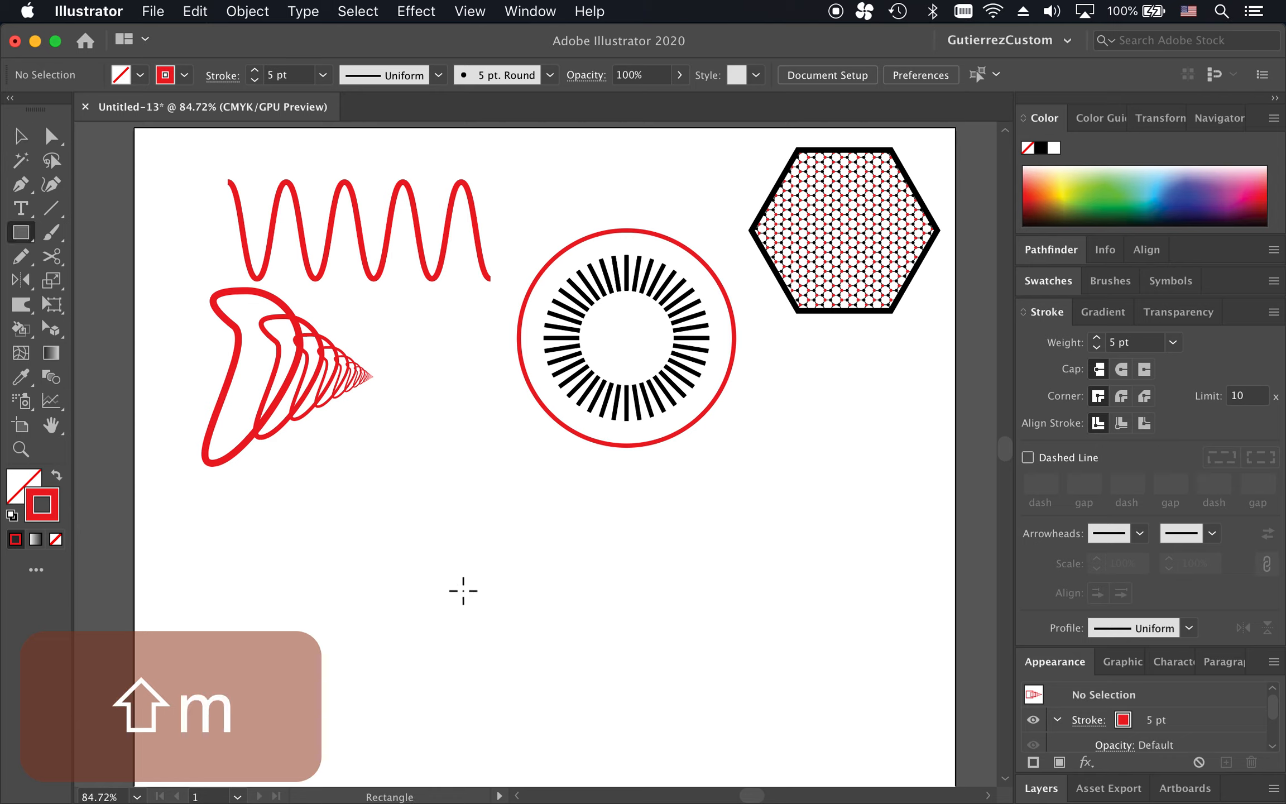
pyautogui.click(58, 474)
pyautogui.click(140, 75)
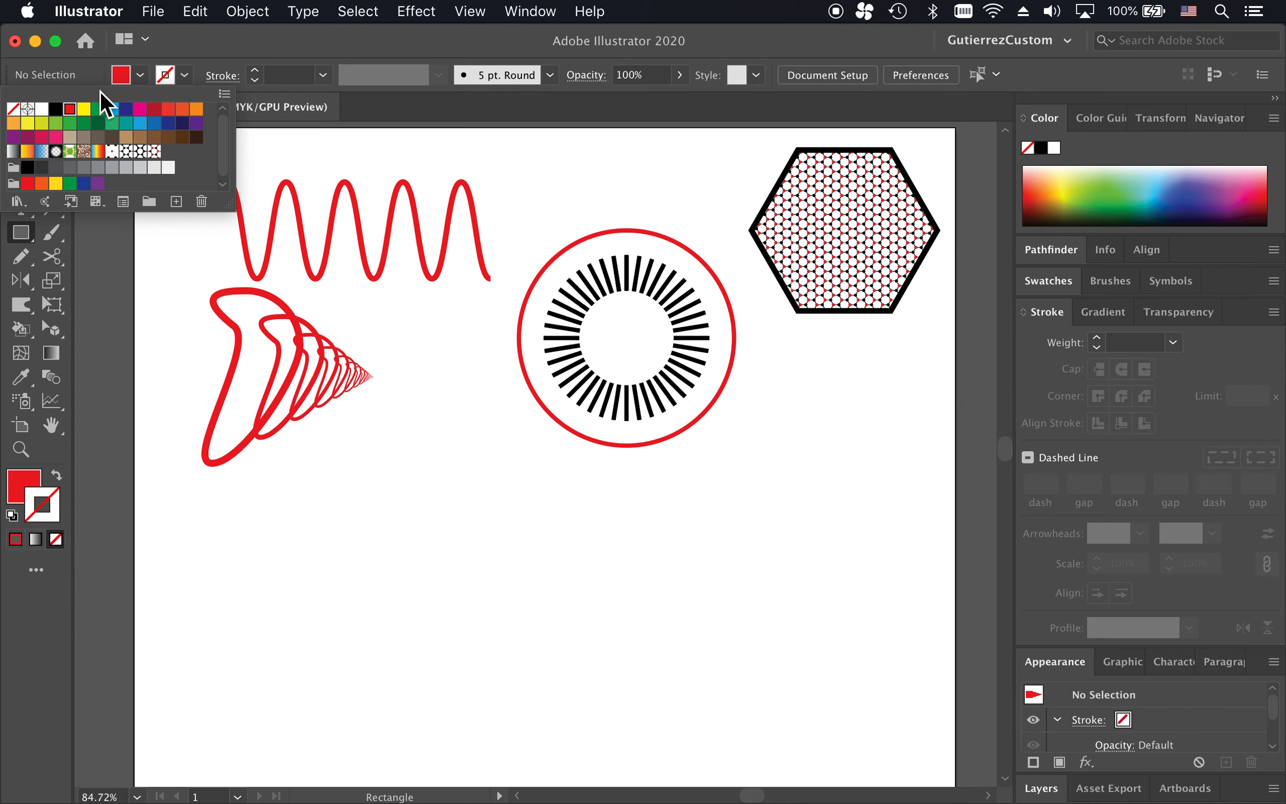
pyautogui.click(113, 110)
pyautogui.moveTo(294, 552); pyautogui.dragTo(474, 578)
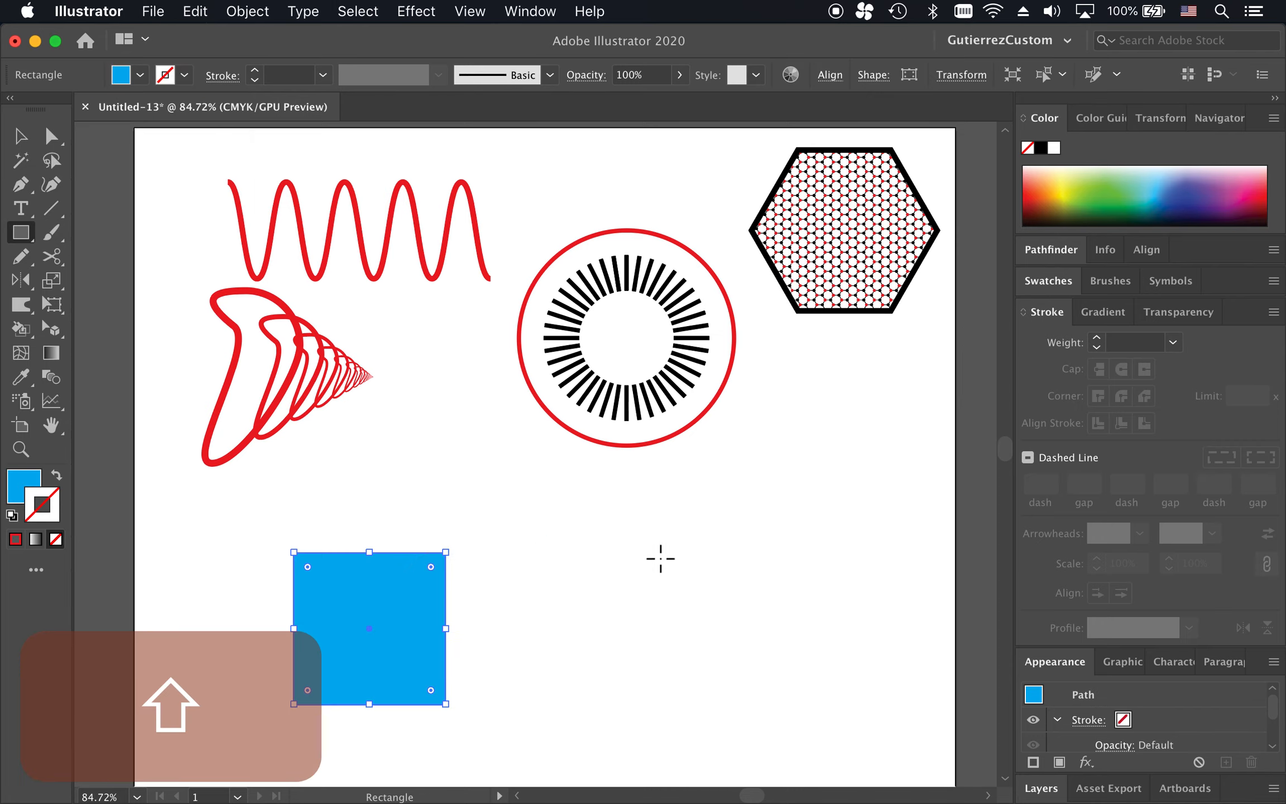
# Reshape the blue square by pulling its upper-right corner outward and its lower-left corner down, and reposition the shape below the red artwork.
pyautogui.hotkey('shift', 'a')
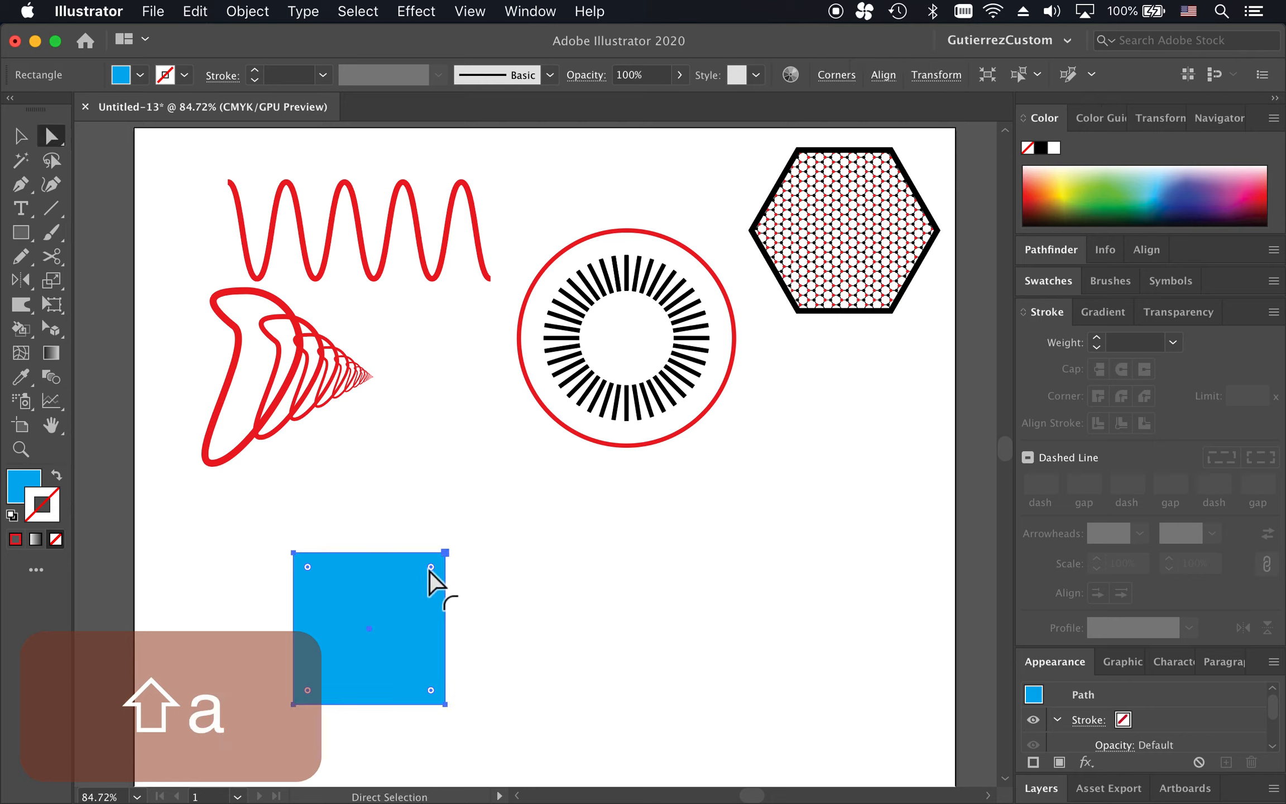
pyautogui.moveTo(446, 553); pyautogui.dragTo(532, 492)
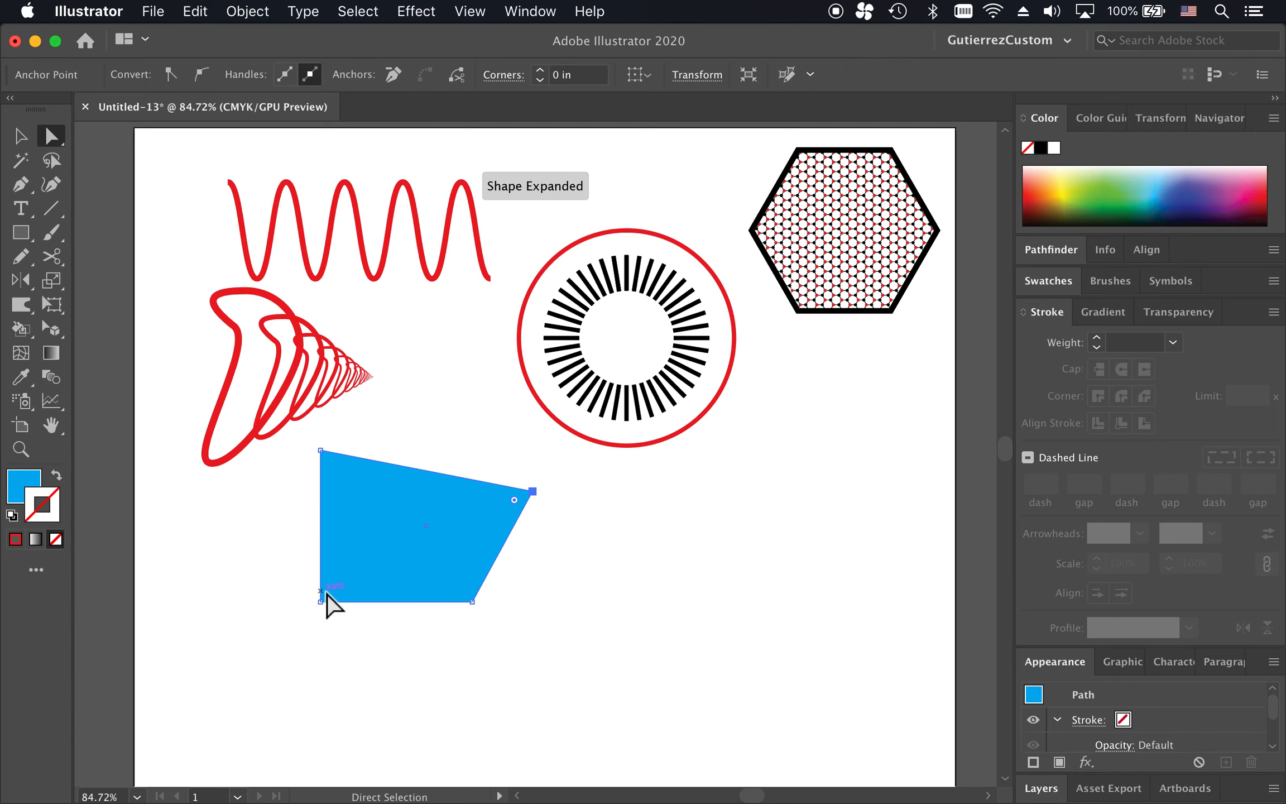
pyautogui.moveTo(320, 601); pyautogui.dragTo(321, 675)
pyautogui.press('v')
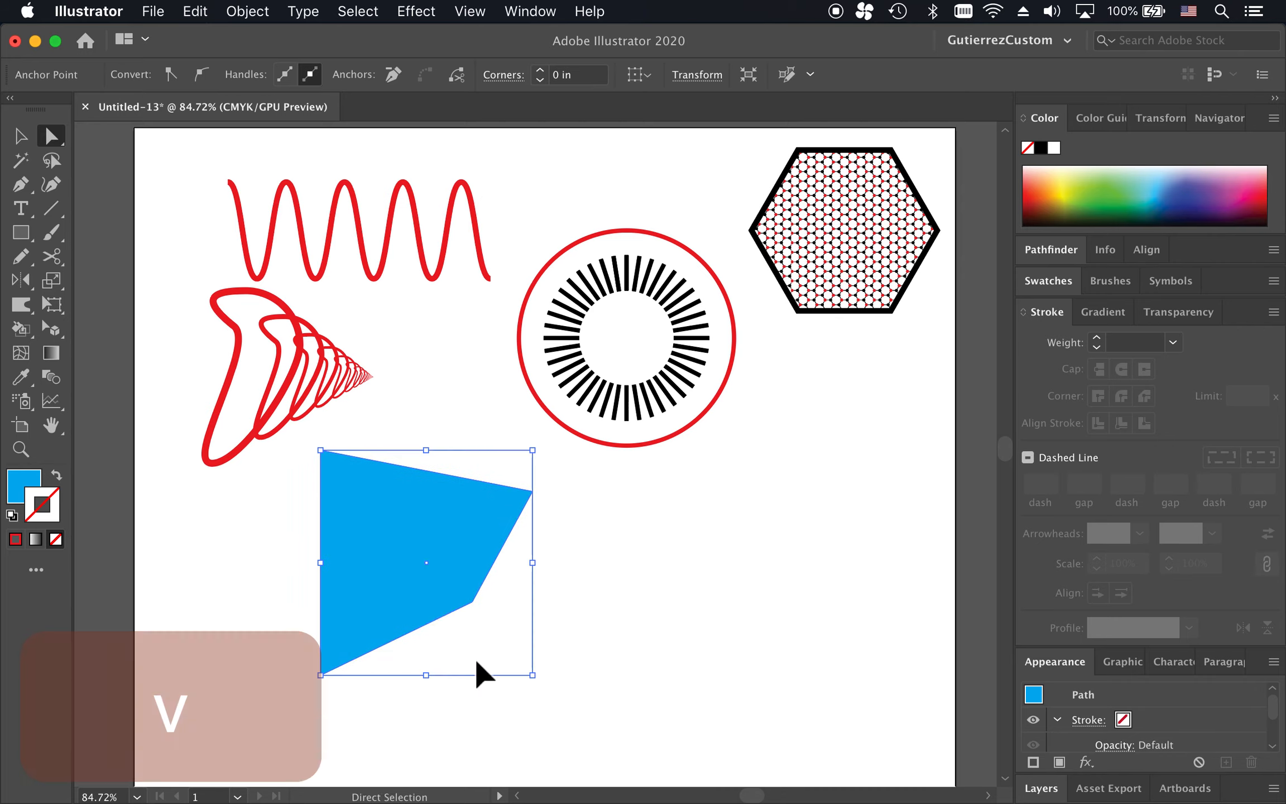
pyautogui.moveTo(433, 506); pyautogui.dragTo(419, 548)
pyautogui.click(610, 527)
pyautogui.click(454, 551)
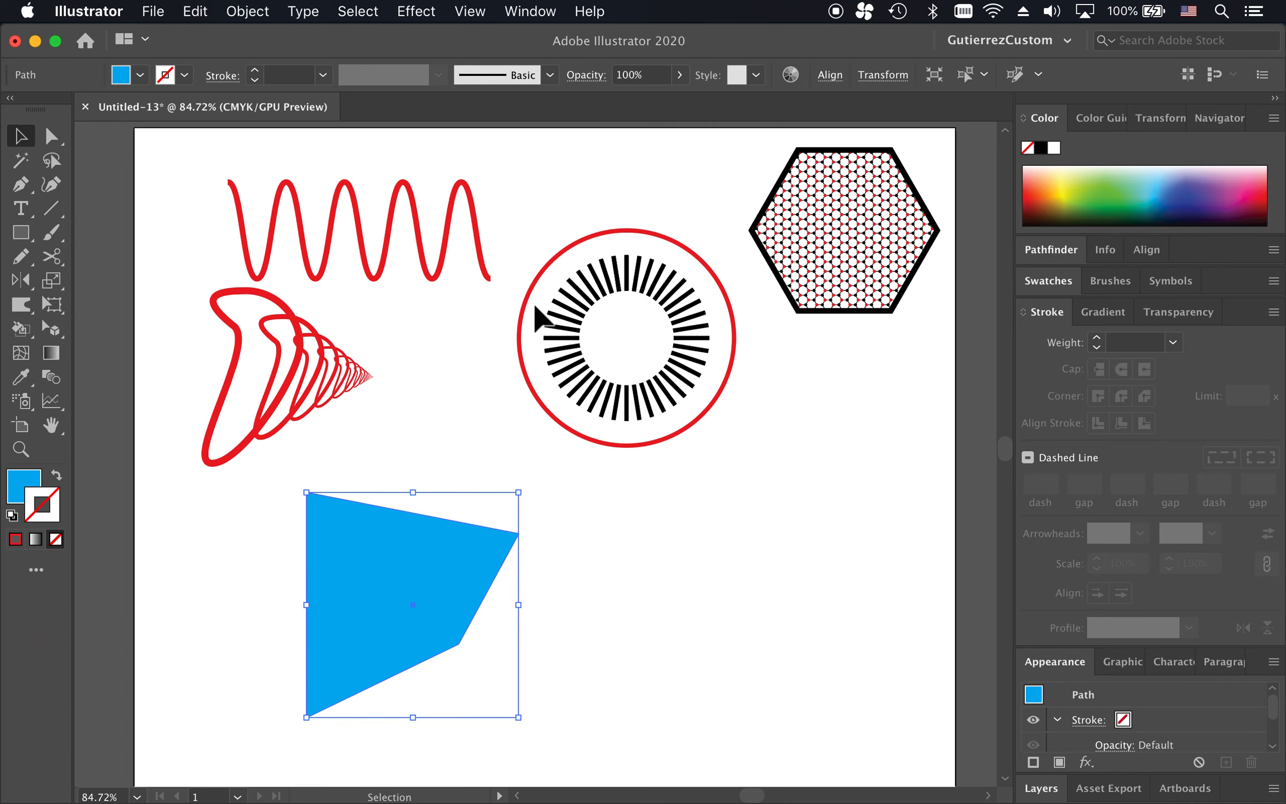
# Start a 3D Extrude & Bevel effect on the blue shape with an extrude depth of 117 pt.
pyautogui.click(425, 14)
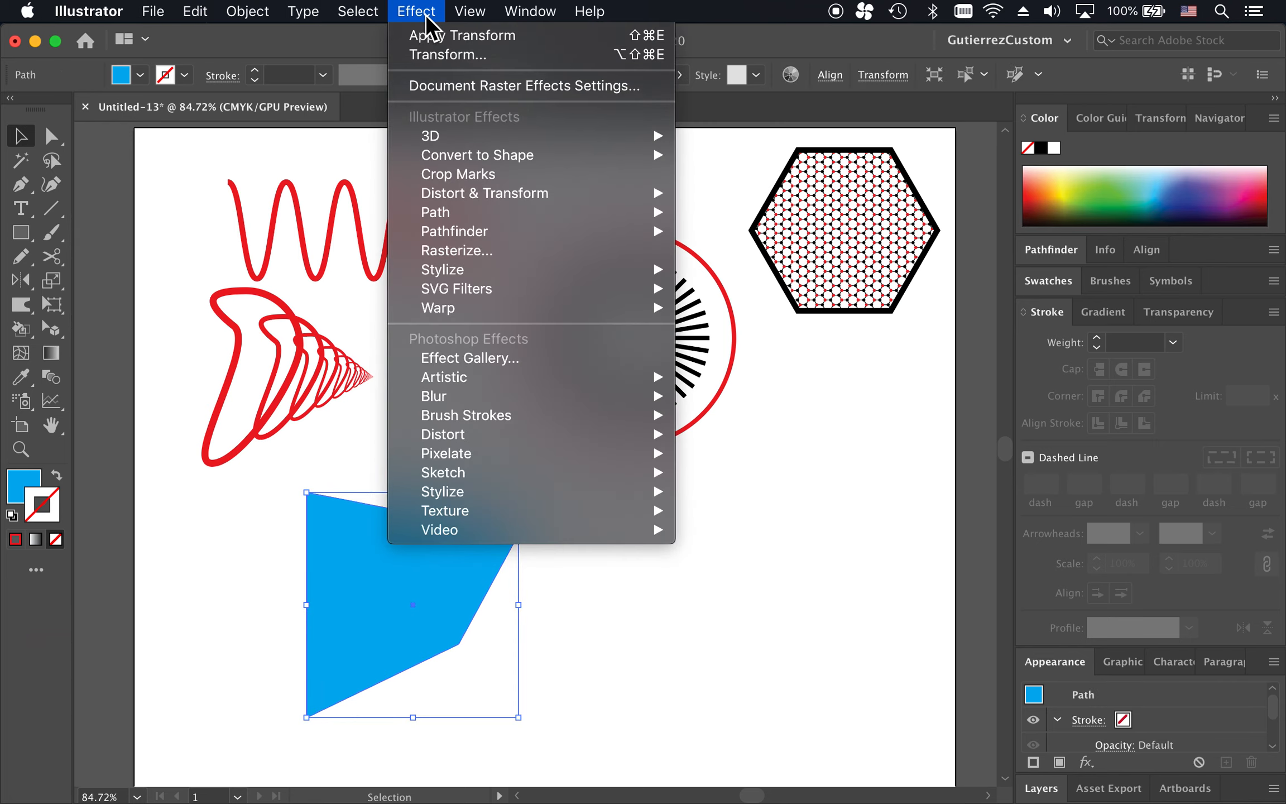
pyautogui.moveTo(473, 142)
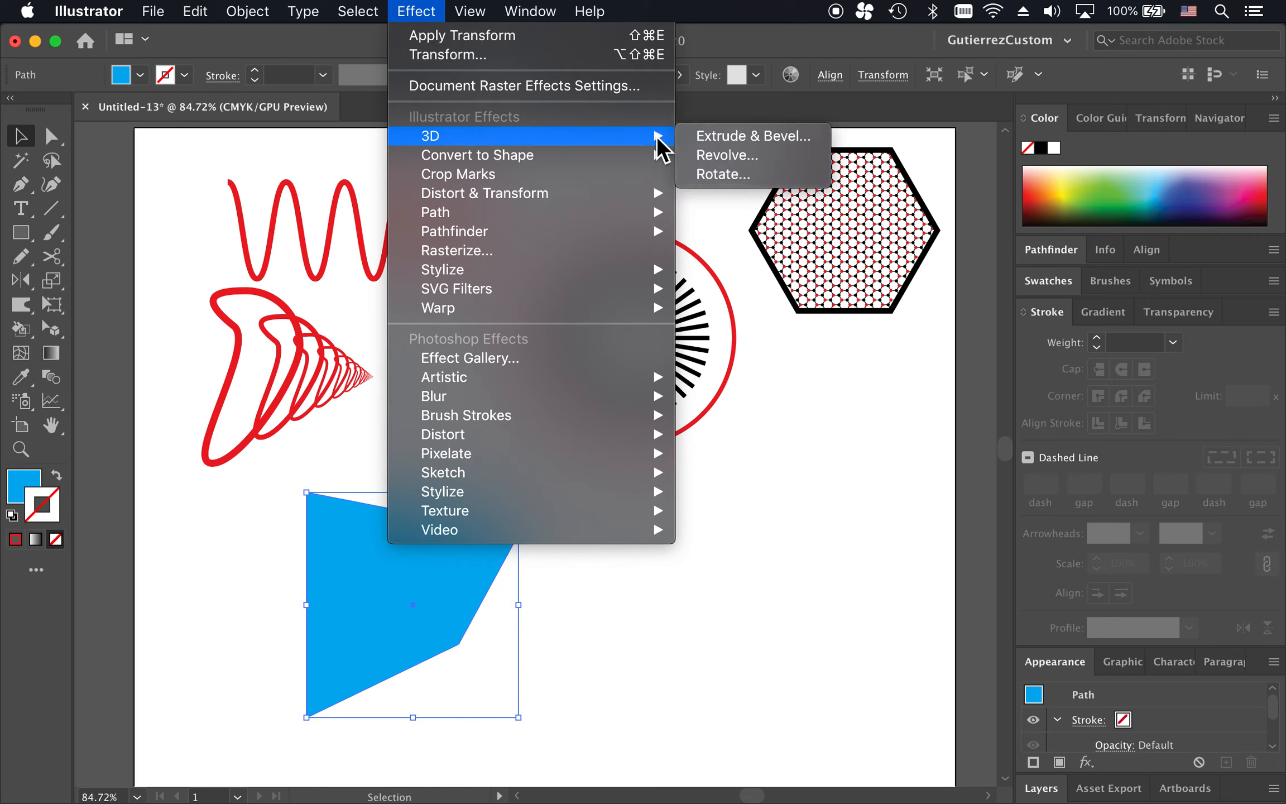
pyautogui.click(715, 137)
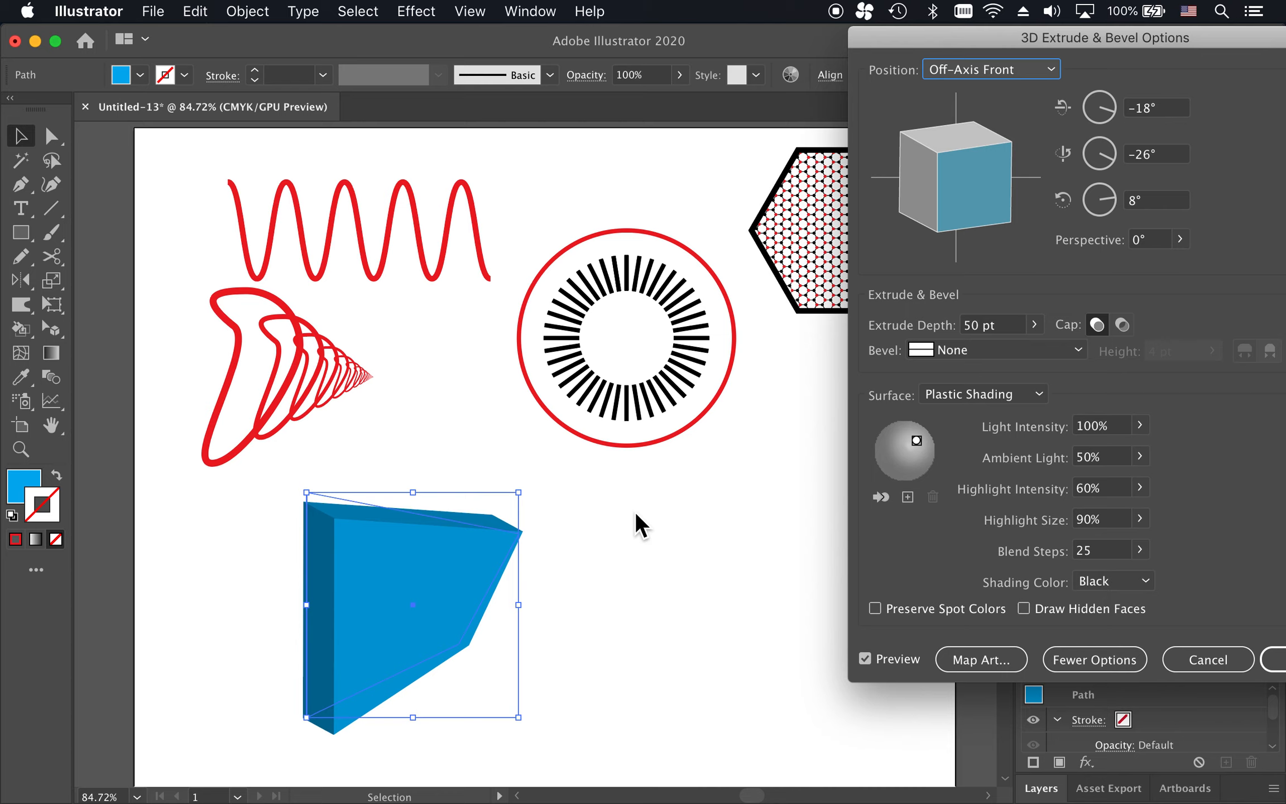
pyautogui.click(995, 325)
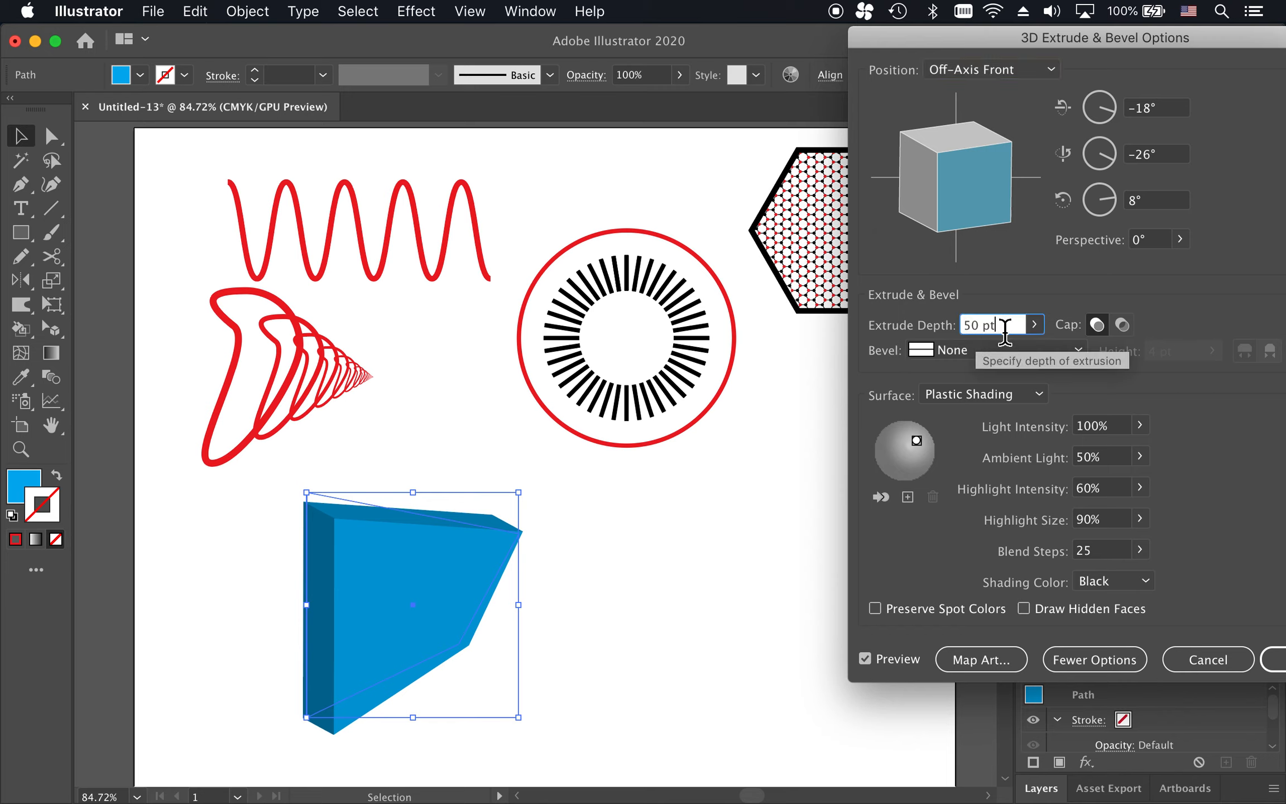
pyautogui.press('Up')
pyautogui.press('Up')
pyautogui.press('Up')
pyautogui.press('Up')
pyautogui.press('Up')
pyautogui.press('Up')
pyautogui.press('Up')
pyautogui.press('Up')
pyautogui.press('Up')
pyautogui.press('Up')
pyautogui.press('Up')
pyautogui.press('Up')
pyautogui.press('Up')
pyautogui.press('Up')
pyautogui.press('Up')
pyautogui.press('Up')
pyautogui.press('Up')
pyautogui.press('Up')
pyautogui.press('Up')
pyautogui.press('Up')
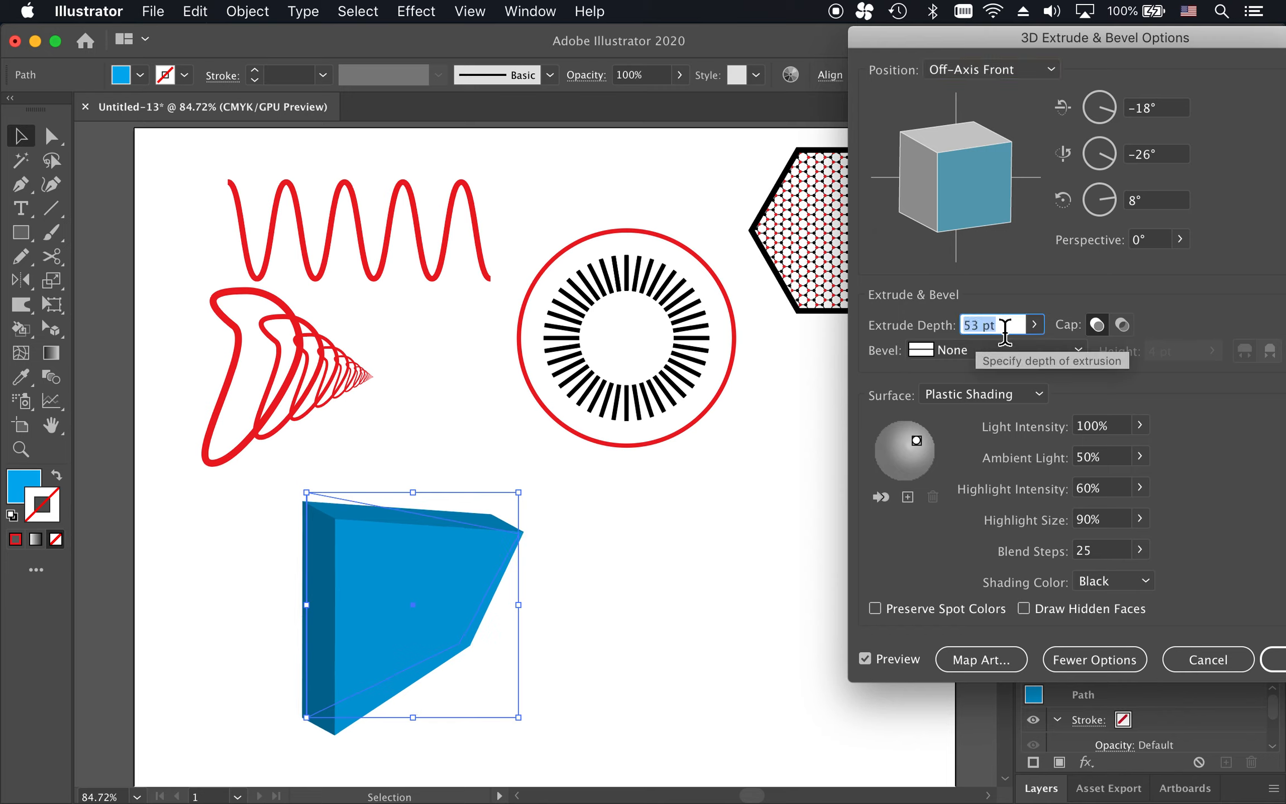
pyautogui.press('Up')
pyautogui.press('Up')
pyautogui.press('Up')
pyautogui.press('Up')
pyautogui.press('Up')
pyautogui.press('Up')
pyautogui.press('Up')
pyautogui.press('Up')
pyautogui.press('Up')
pyautogui.press('Up')
pyautogui.press('Up')
pyautogui.press('Up')
pyautogui.press('Up')
pyautogui.press('Up')
pyautogui.press('Up')
pyautogui.press('Up')
pyautogui.press('Up')
pyautogui.press('Up')
pyautogui.press('Up')
pyautogui.press('Up')
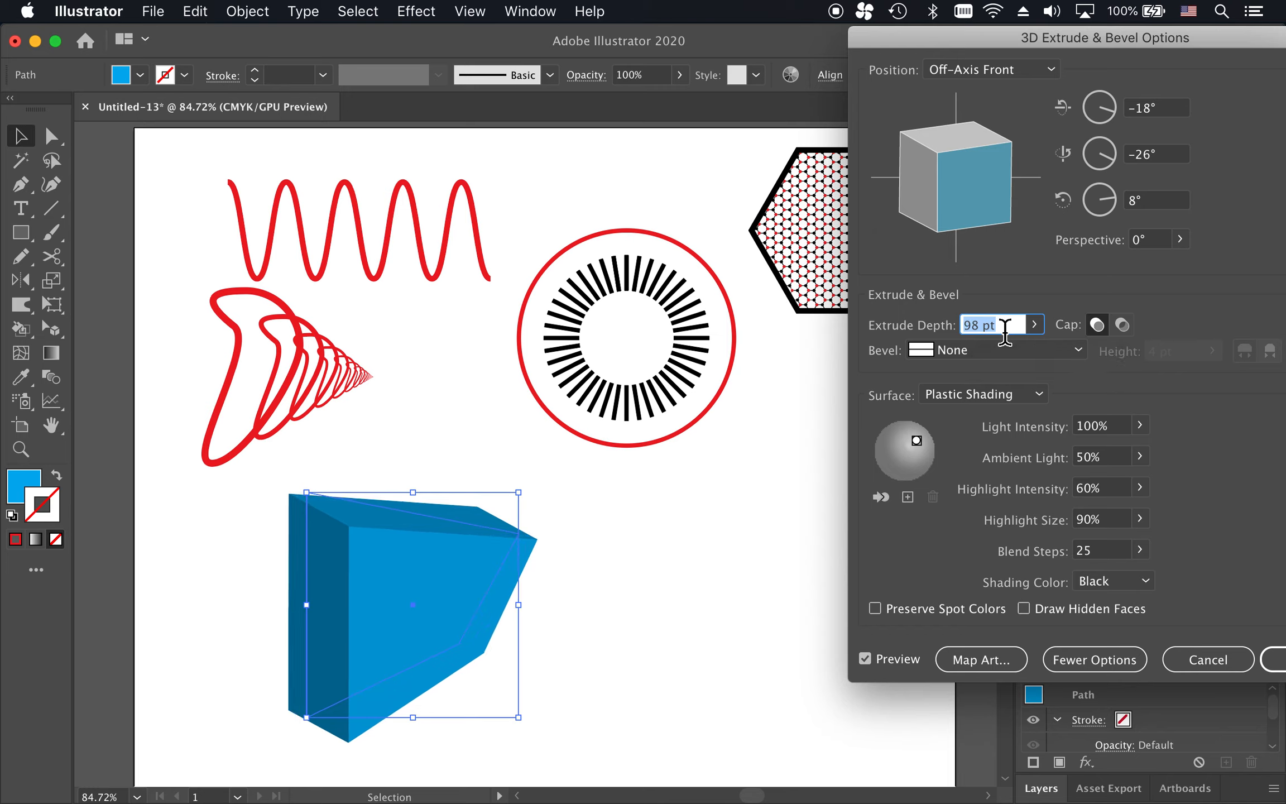
pyautogui.press('Down')
pyautogui.press('Down')
pyautogui.press('Down')
pyautogui.press('Down')
pyautogui.press('Down')
pyautogui.press('Down')
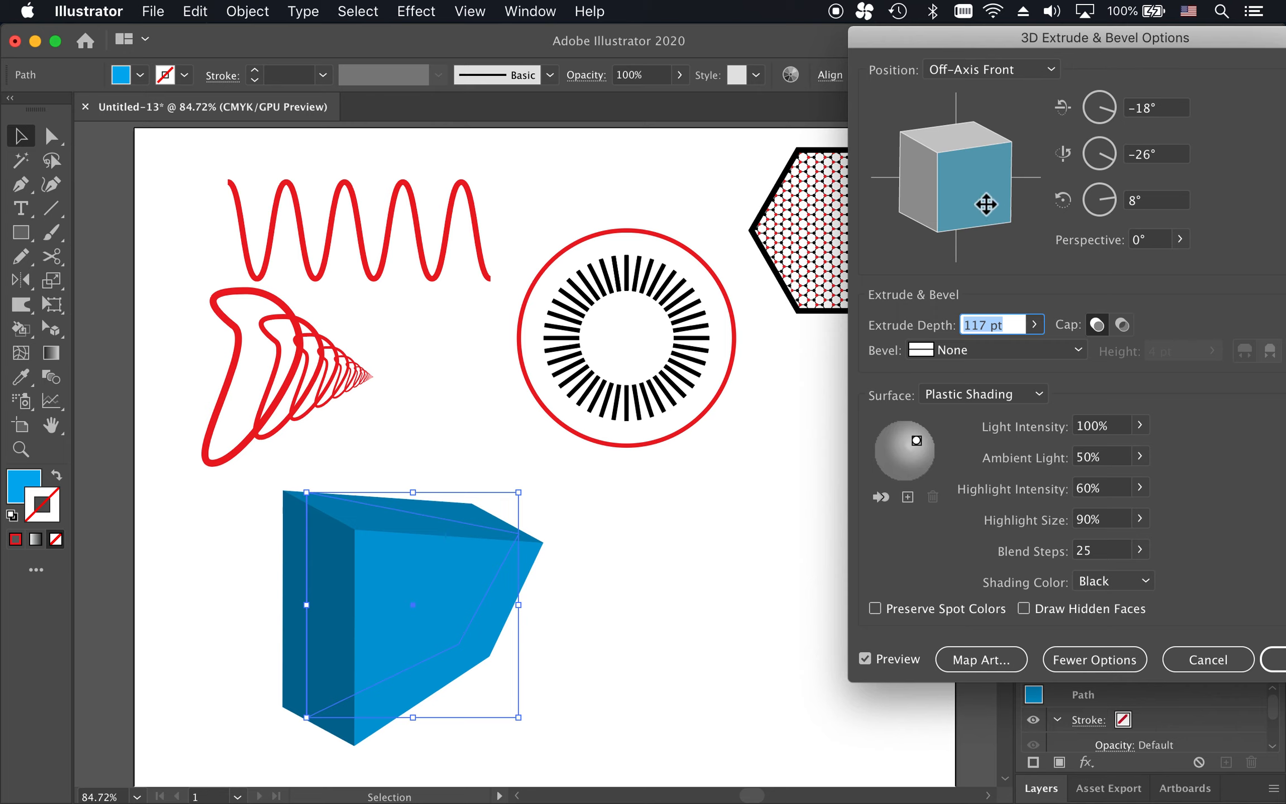
# Rotate the extruded shape freely to about 60°, 19° and -10° around its X, Y and Z axes.
pyautogui.moveTo(985, 201); pyautogui.dragTo(976, 148)
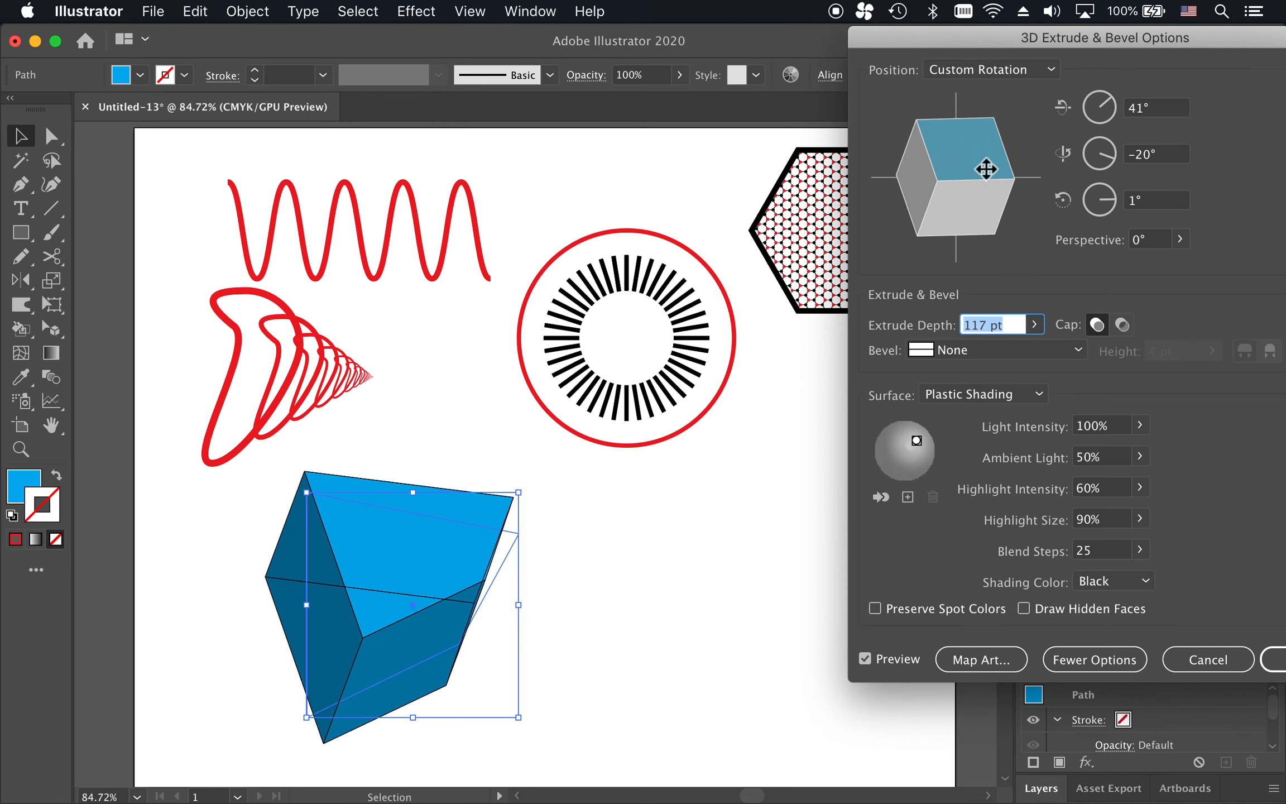
pyautogui.moveTo(936, 207); pyautogui.dragTo(955, 148)
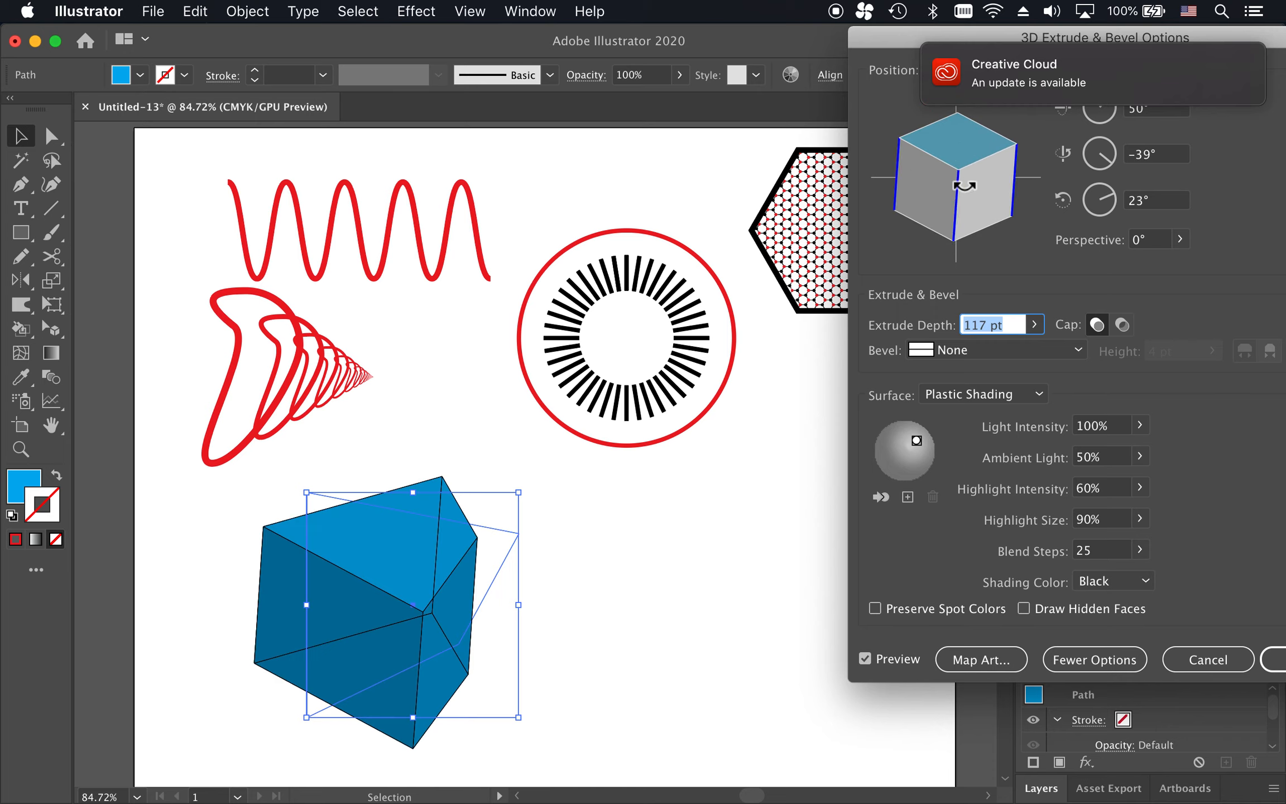
pyautogui.moveTo(948, 201); pyautogui.dragTo(918, 206)
pyautogui.moveTo(1014, 190); pyautogui.dragTo(984, 200)
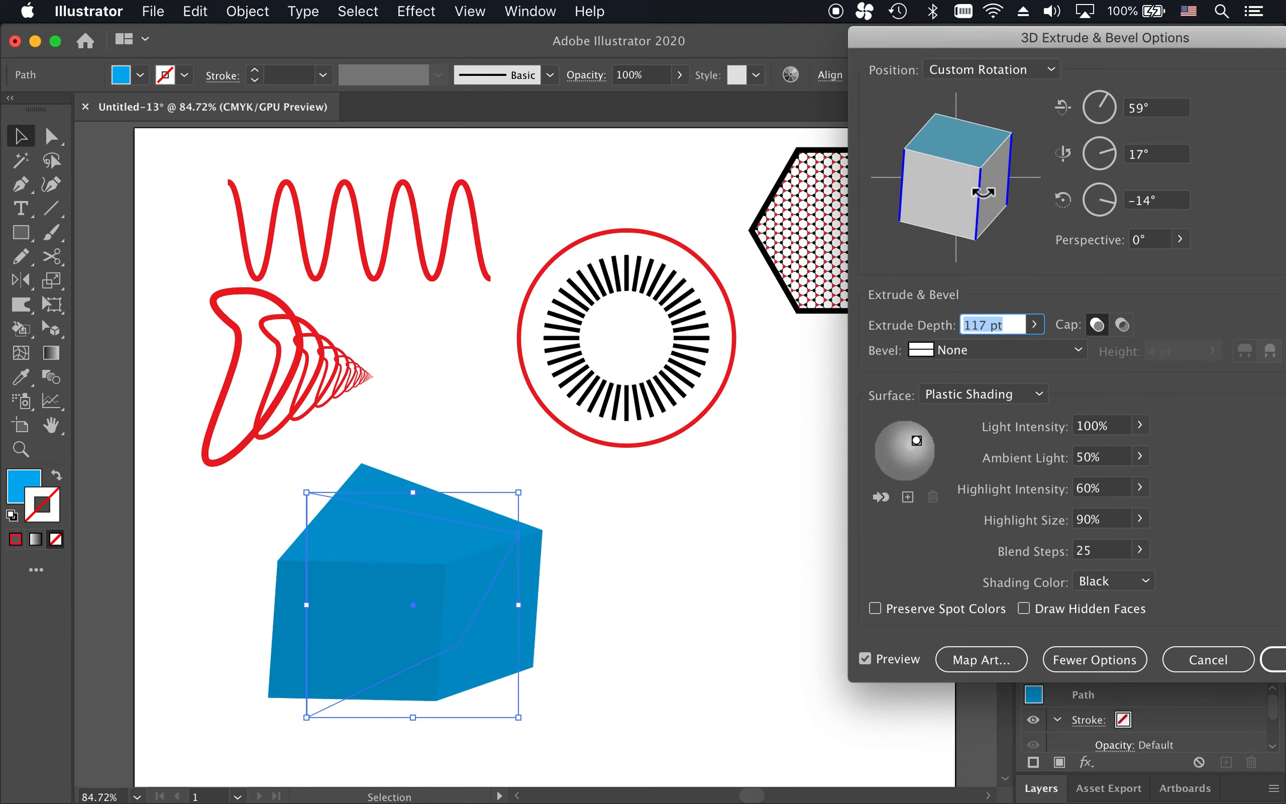
pyautogui.moveTo(938, 128); pyautogui.dragTo(961, 128)
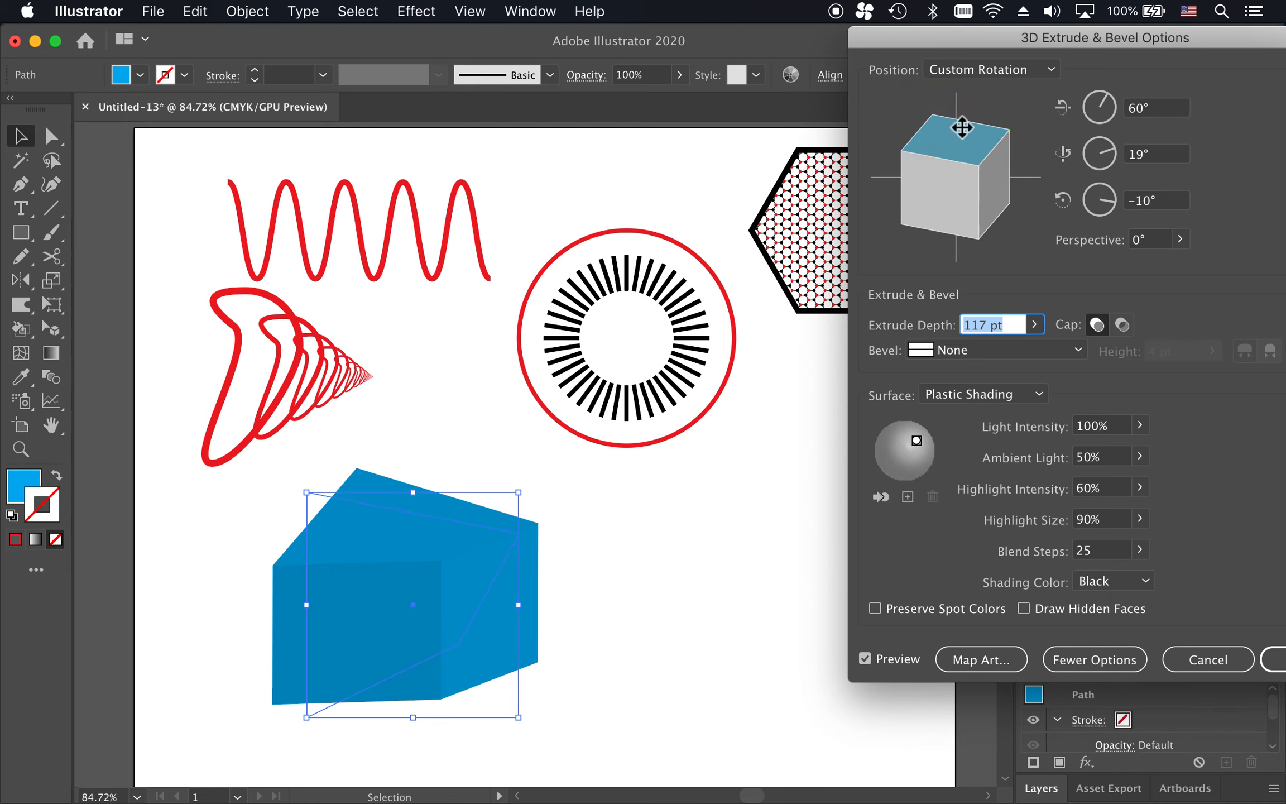
# Raise the perspective of the extruded blue shape to 50°.
pyautogui.click(1157, 243)
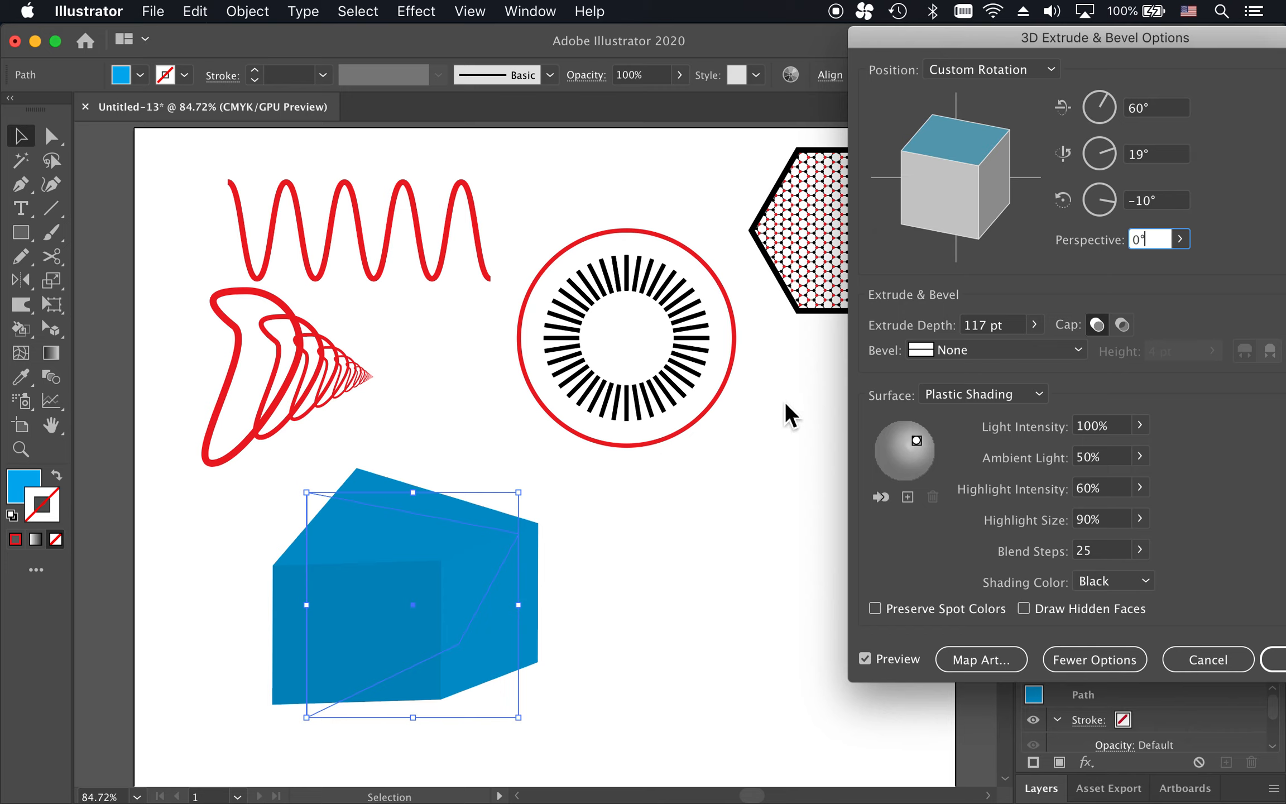
pyautogui.scroll(20, 1157, 240)
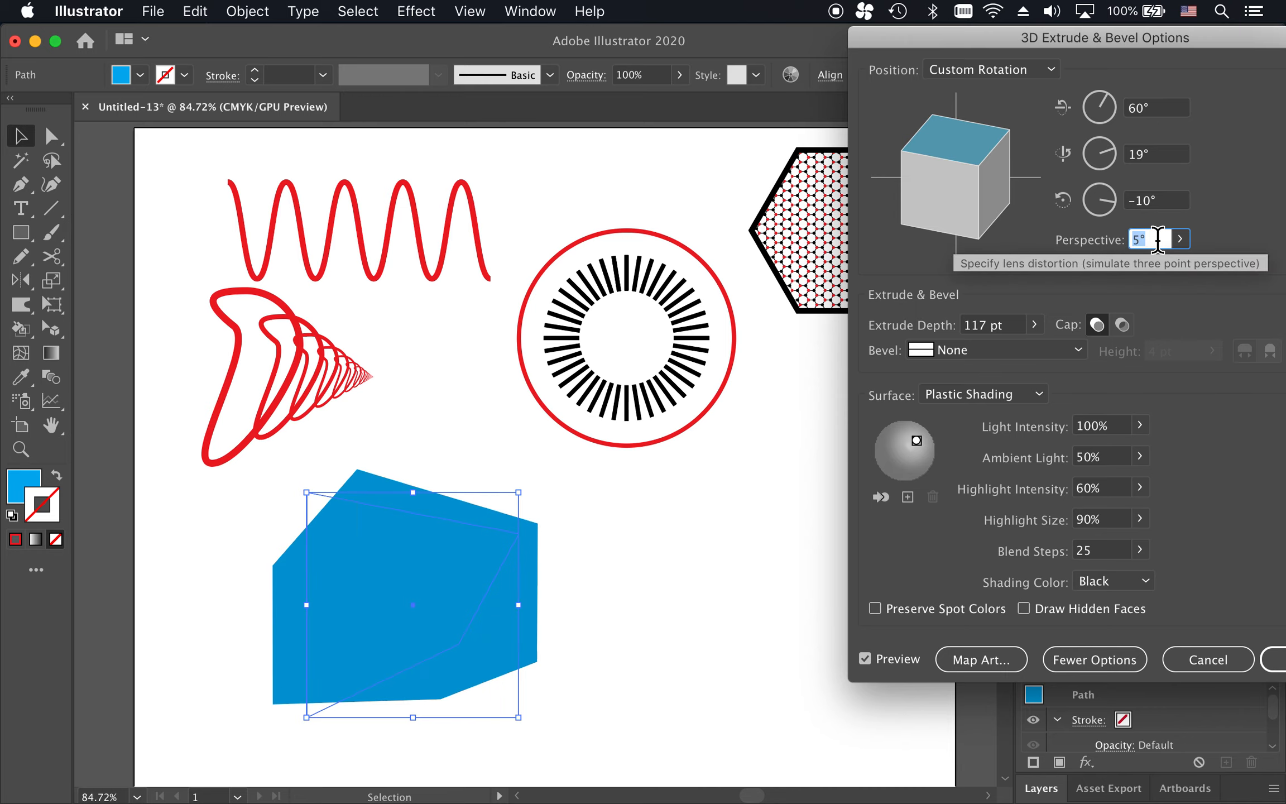
pyautogui.scroll(16, 1157, 240)
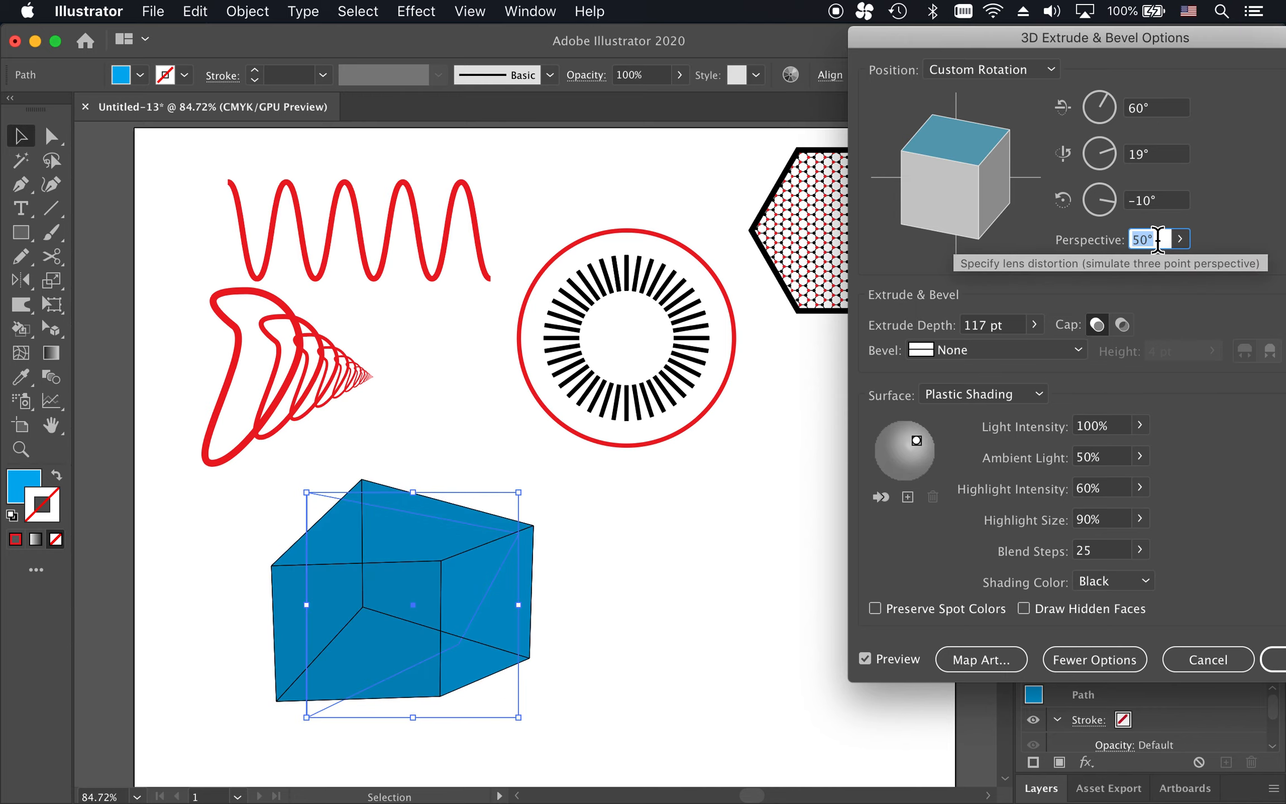
# Rotate the extruded shape freely to about 58°, -28° and 16°, and move the light toward the upper left of the shading sphere.
pyautogui.moveTo(900, 189); pyautogui.dragTo(951, 203)
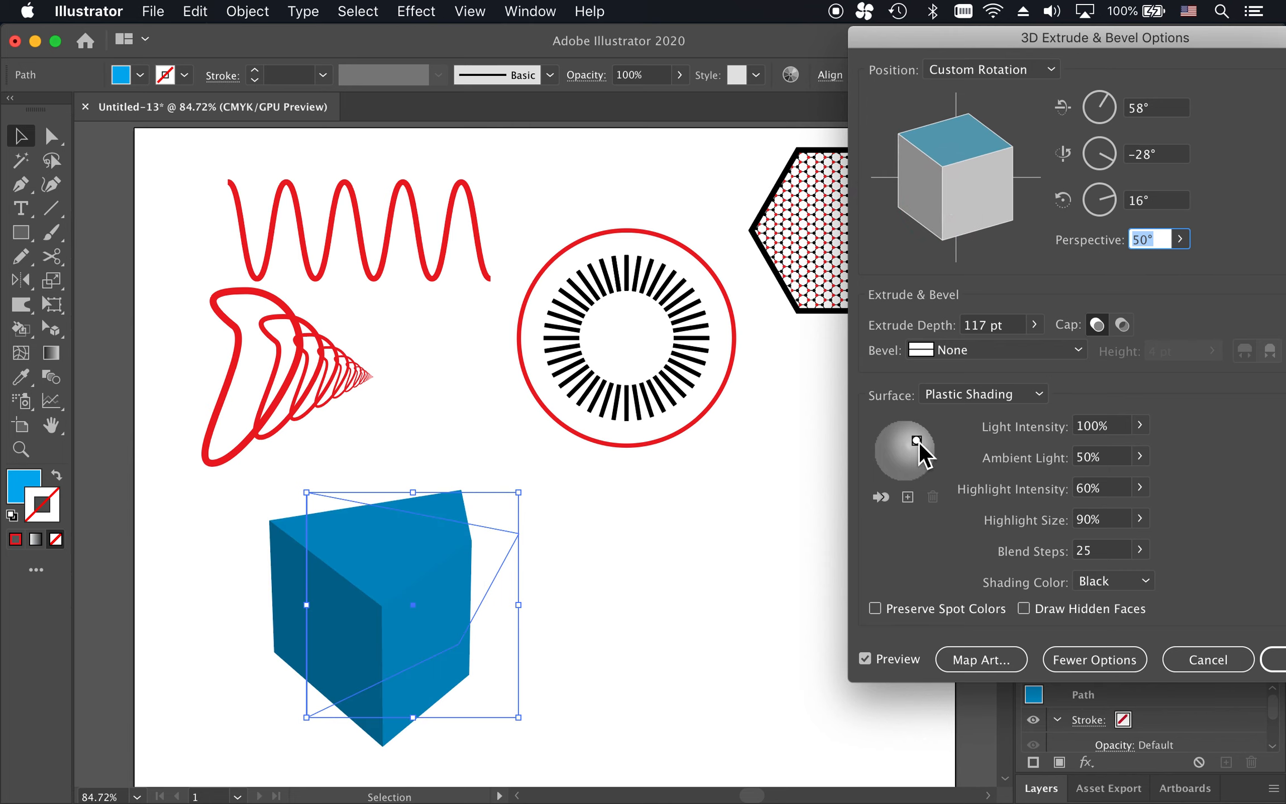
pyautogui.moveTo(919, 441)
pyautogui.mouseDown()
pyautogui.moveTo(906, 431)
pyautogui.moveTo(906, 455)
pyautogui.moveTo(900, 436)
pyautogui.mouseUp()
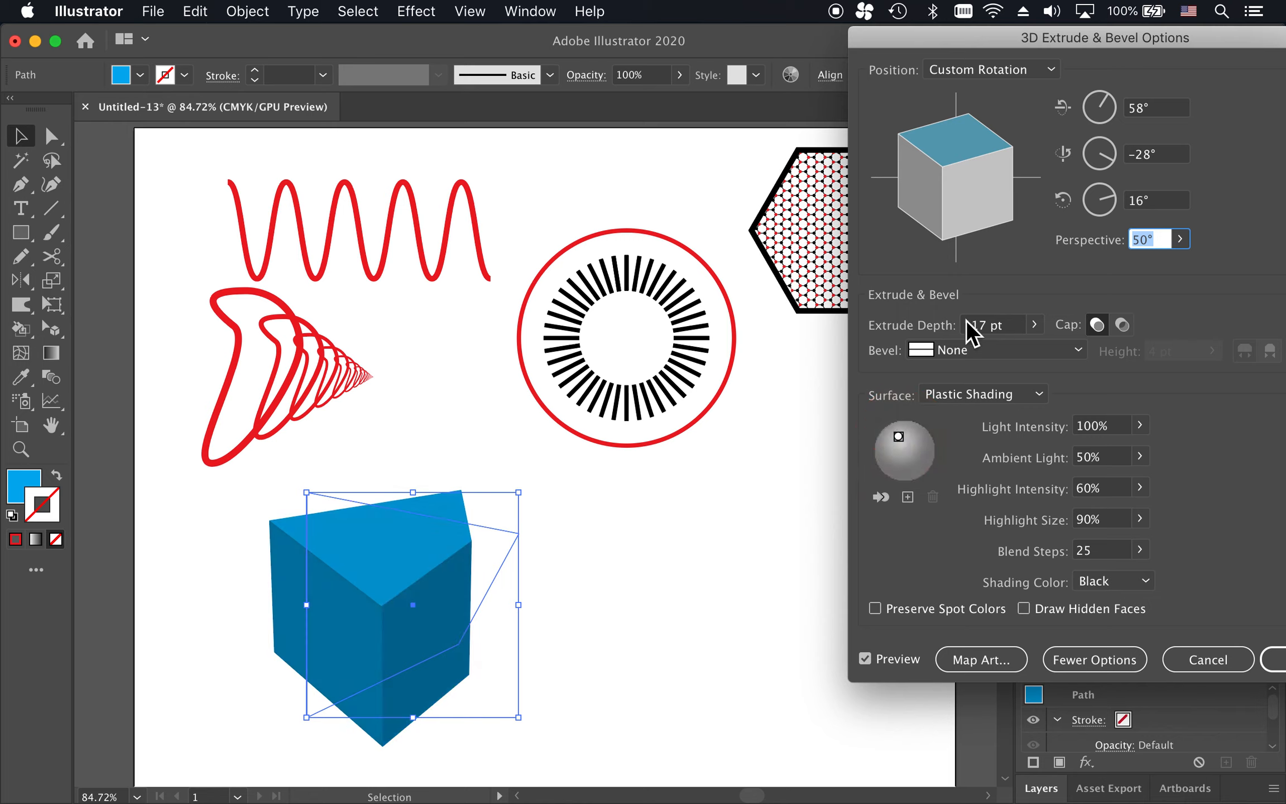
# Try perspective values of 0°, 66° and 106° on the extruded shape.
pyautogui.write('0')
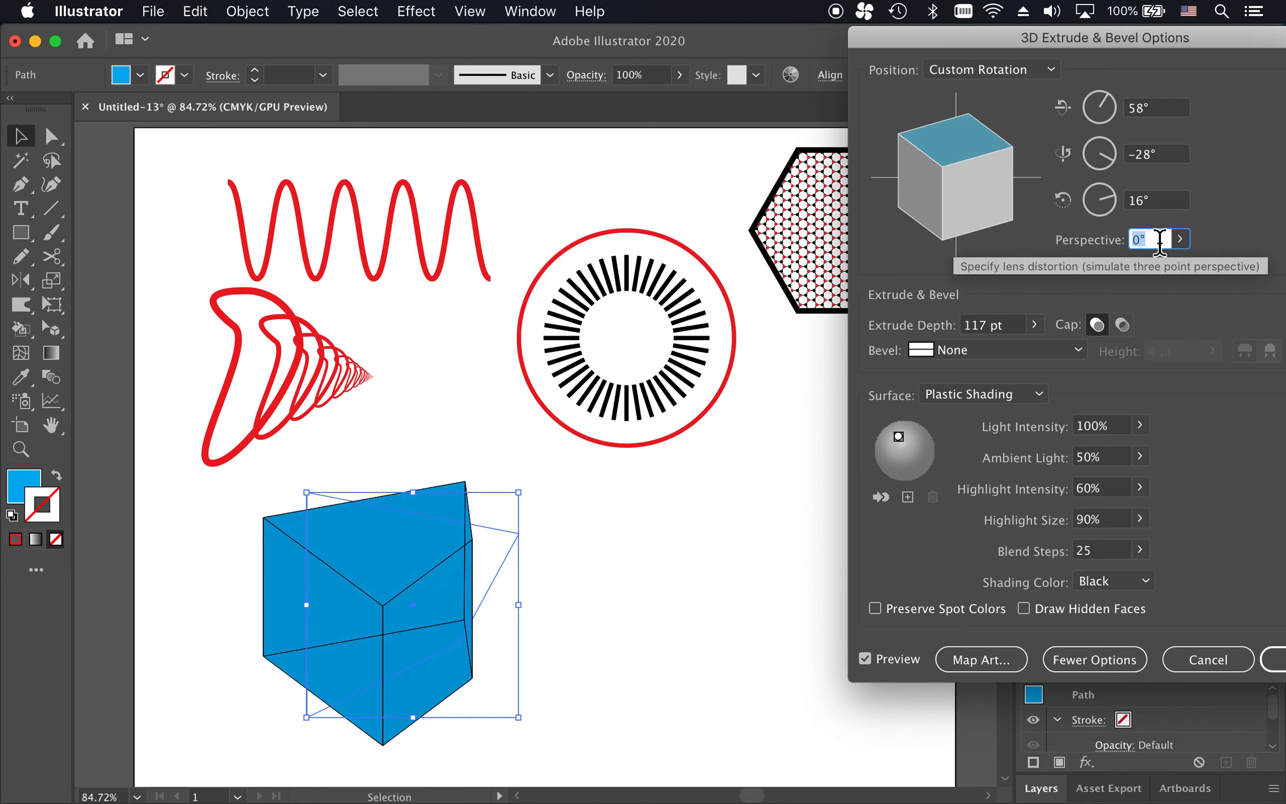
pyautogui.write('66')
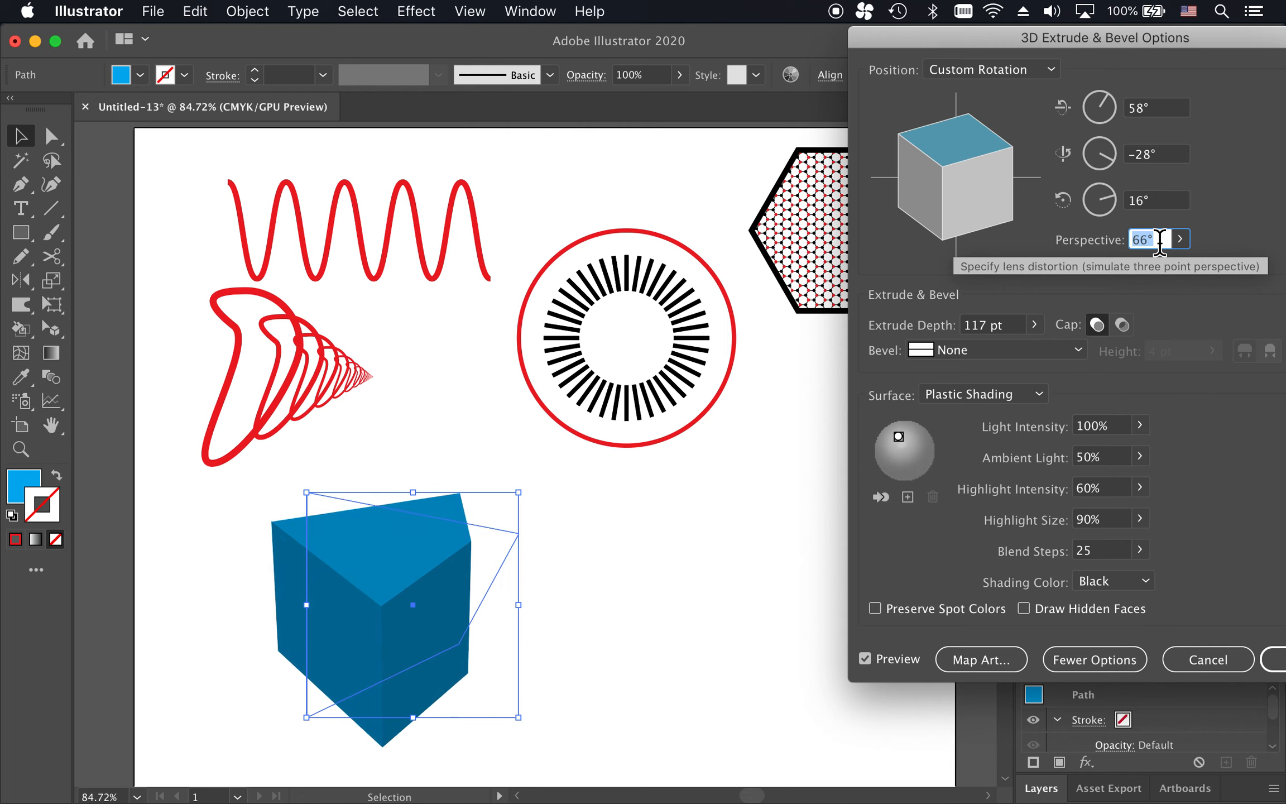
pyautogui.hotkey('shift', 'Up')
pyautogui.hotkey('shift', 'Up')
pyautogui.hotkey('shift', 'Up')
pyautogui.hotkey('shift', 'Up')
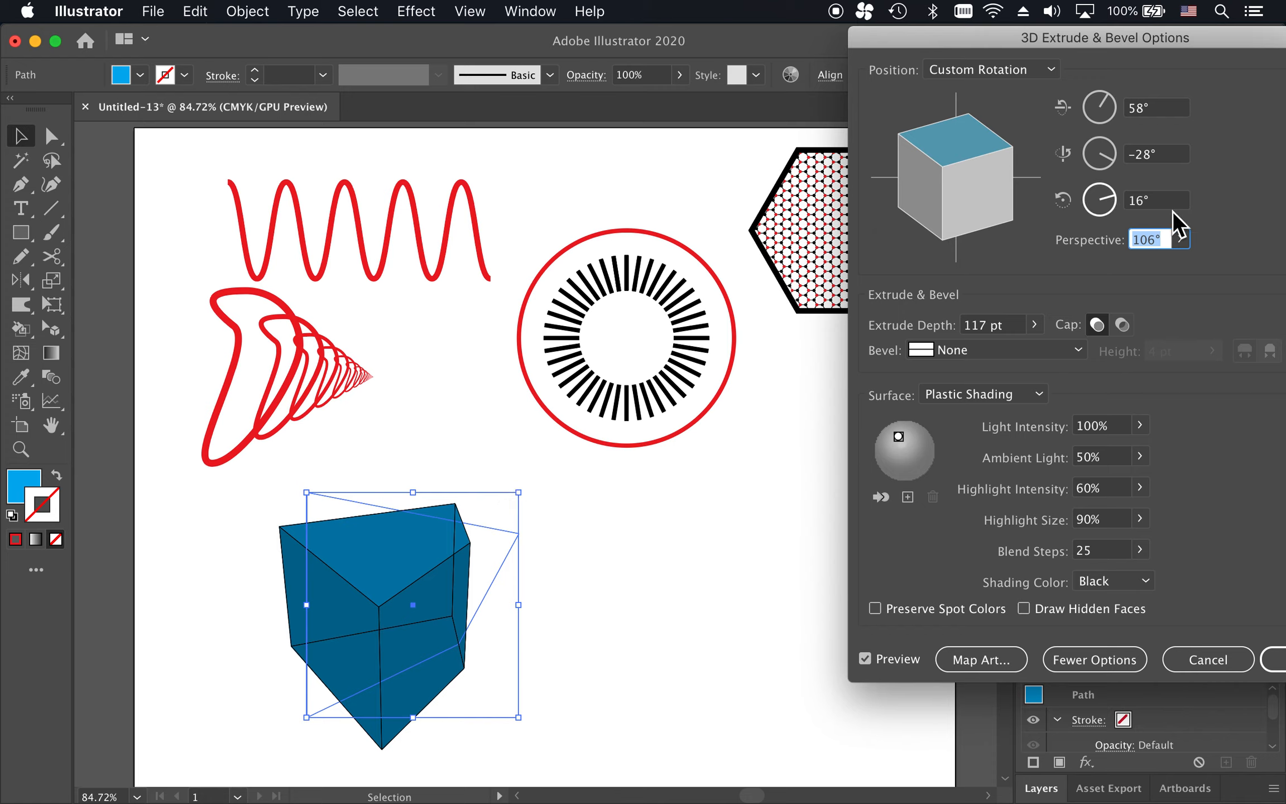
# Lower the perspective of the extruded shape to 0°.
pyautogui.click(1165, 240)
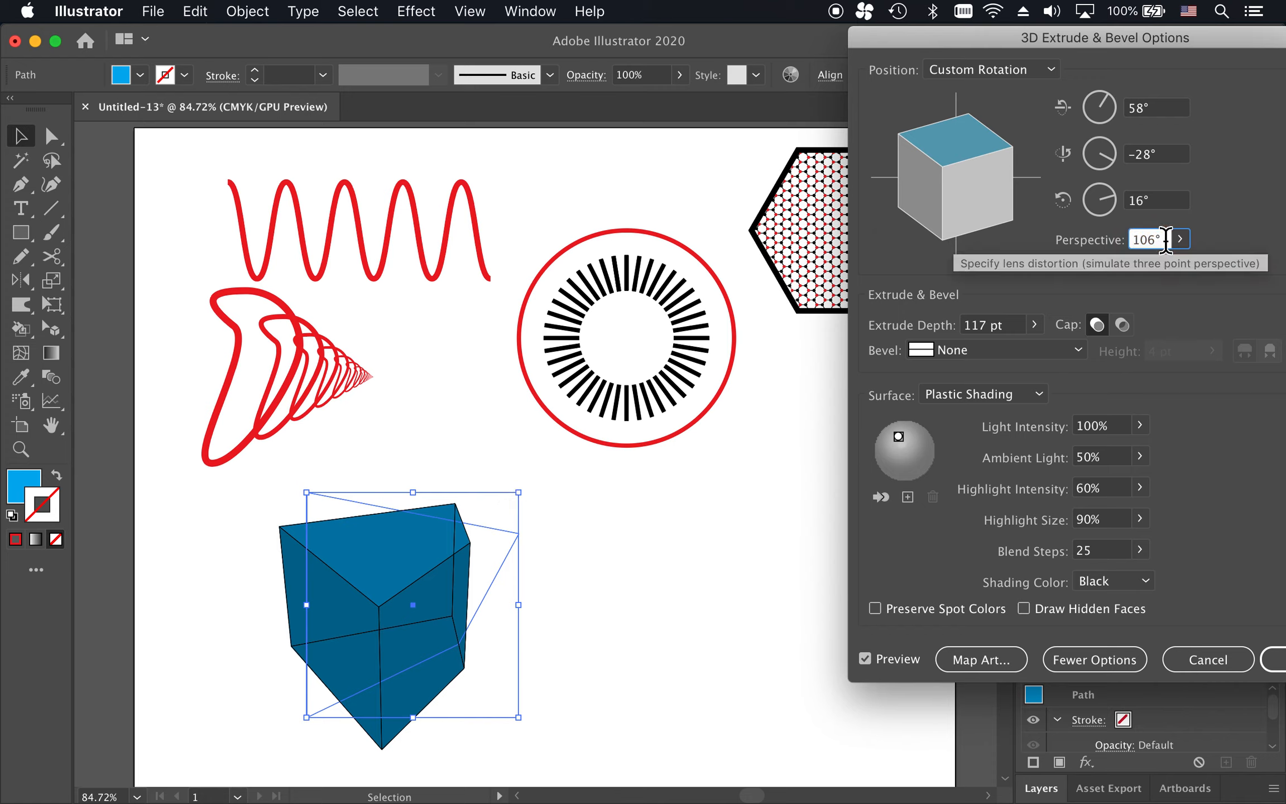
pyautogui.press('Down')
pyautogui.press('Down')
pyautogui.press('Down')
pyautogui.press('Down')
pyautogui.press('Down')
pyautogui.press('Down')
pyautogui.press('Down')
pyautogui.press('Down')
pyautogui.press('Down')
pyautogui.press('Down')
pyautogui.press('Down')
pyautogui.press('Down')
pyautogui.press('Down')
pyautogui.press('Down')
pyautogui.press('Down')
pyautogui.press('Down')
pyautogui.press('Down')
pyautogui.press('Down')
pyautogui.press('Down')
pyautogui.press('Down')
pyautogui.press('Down')
pyautogui.press('Down')
pyautogui.press('Down')
pyautogui.press('Down')
pyautogui.press('Down')
pyautogui.press('Down')
pyautogui.press('Down')
pyautogui.press('Down')
pyautogui.press('Down')
pyautogui.press('Down')
pyautogui.press('Down')
pyautogui.press('Down')
pyautogui.press('Down')
pyautogui.press('Down')
pyautogui.press('Down')
pyautogui.press('Down')
pyautogui.press('Down')
pyautogui.press('Down')
pyautogui.press('Down')
pyautogui.press('Down')
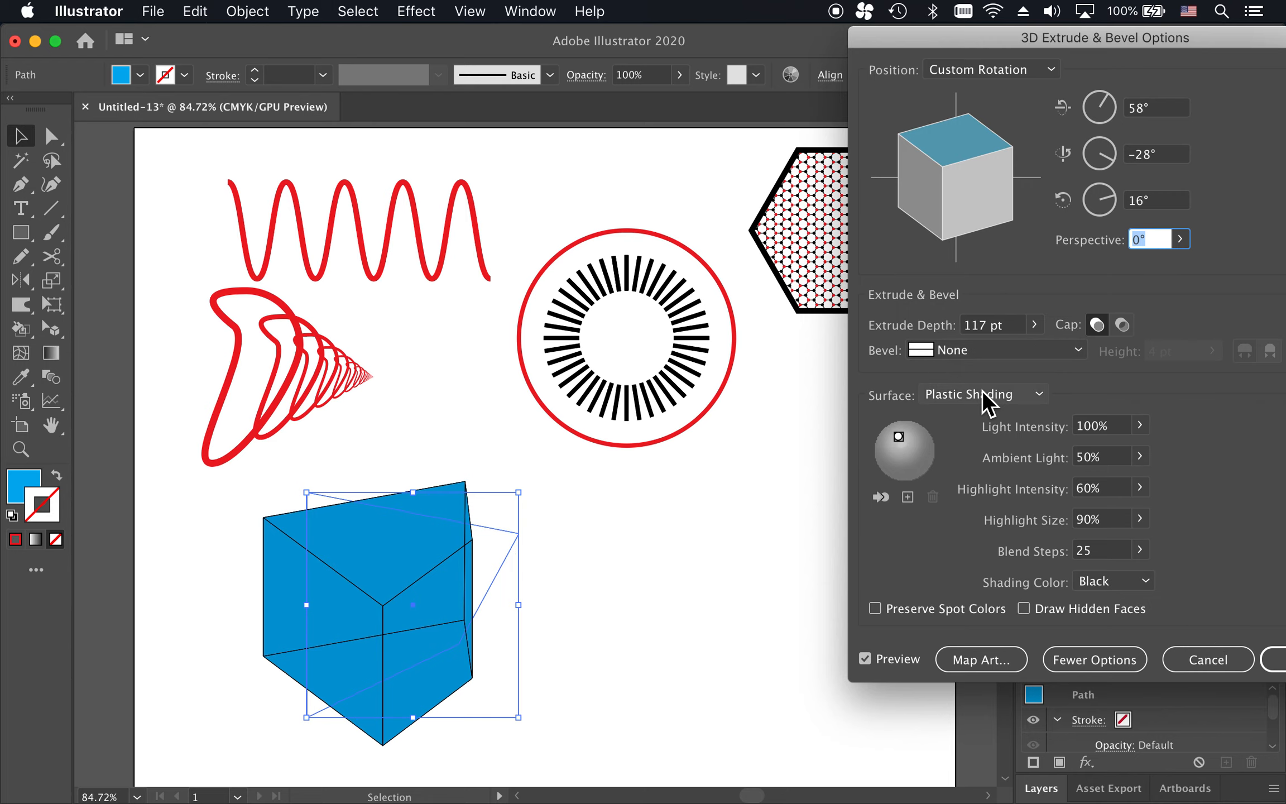
# Reposition the effect dialog and shift the light slightly farther up and left on the shading sphere.
pyautogui.click(1083, 661)
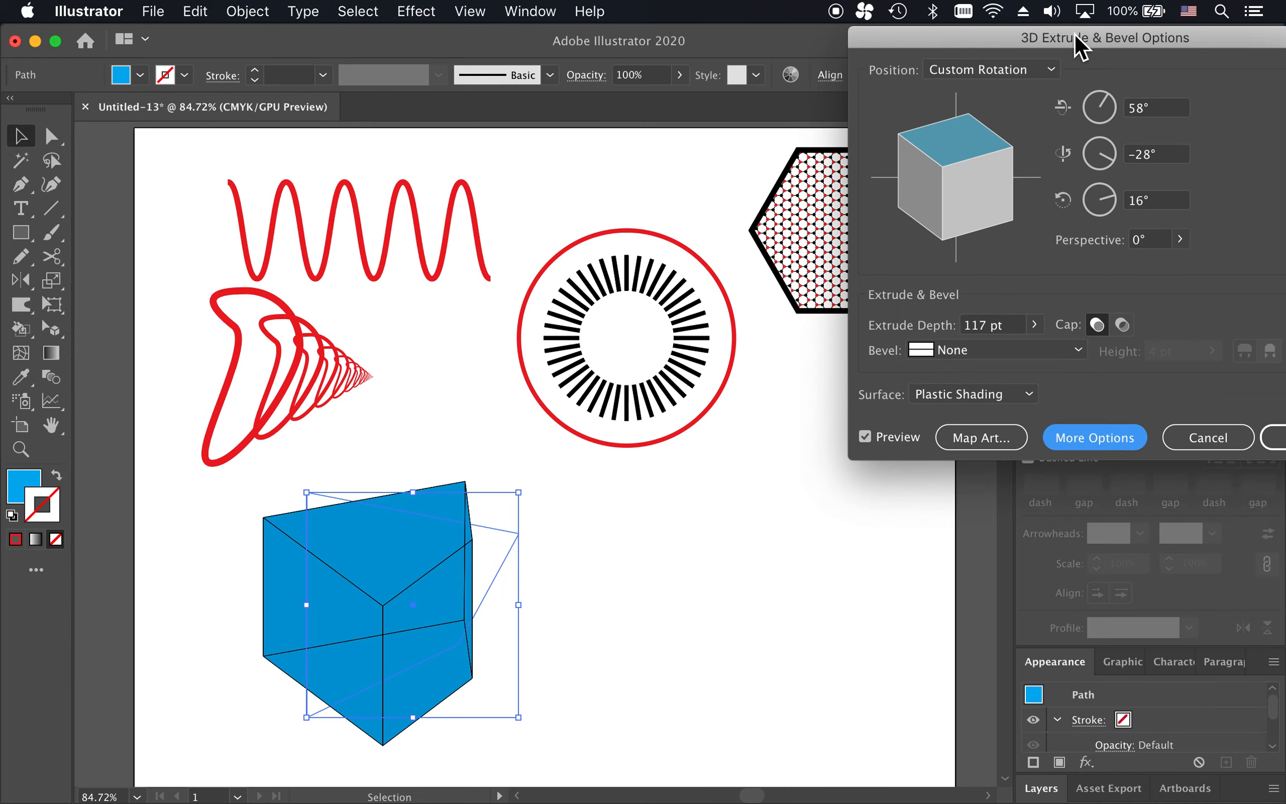
pyautogui.moveTo(1073, 39); pyautogui.dragTo(930, 47)
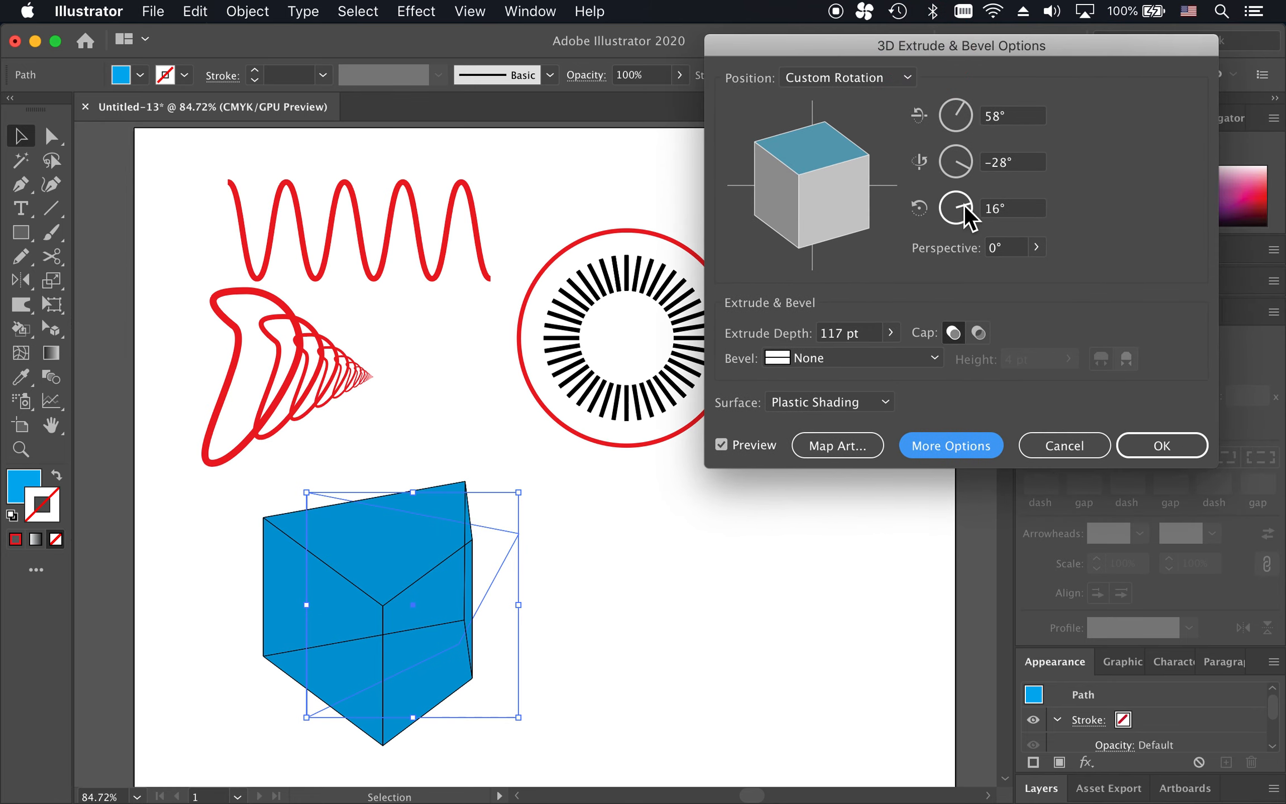
pyautogui.click(963, 446)
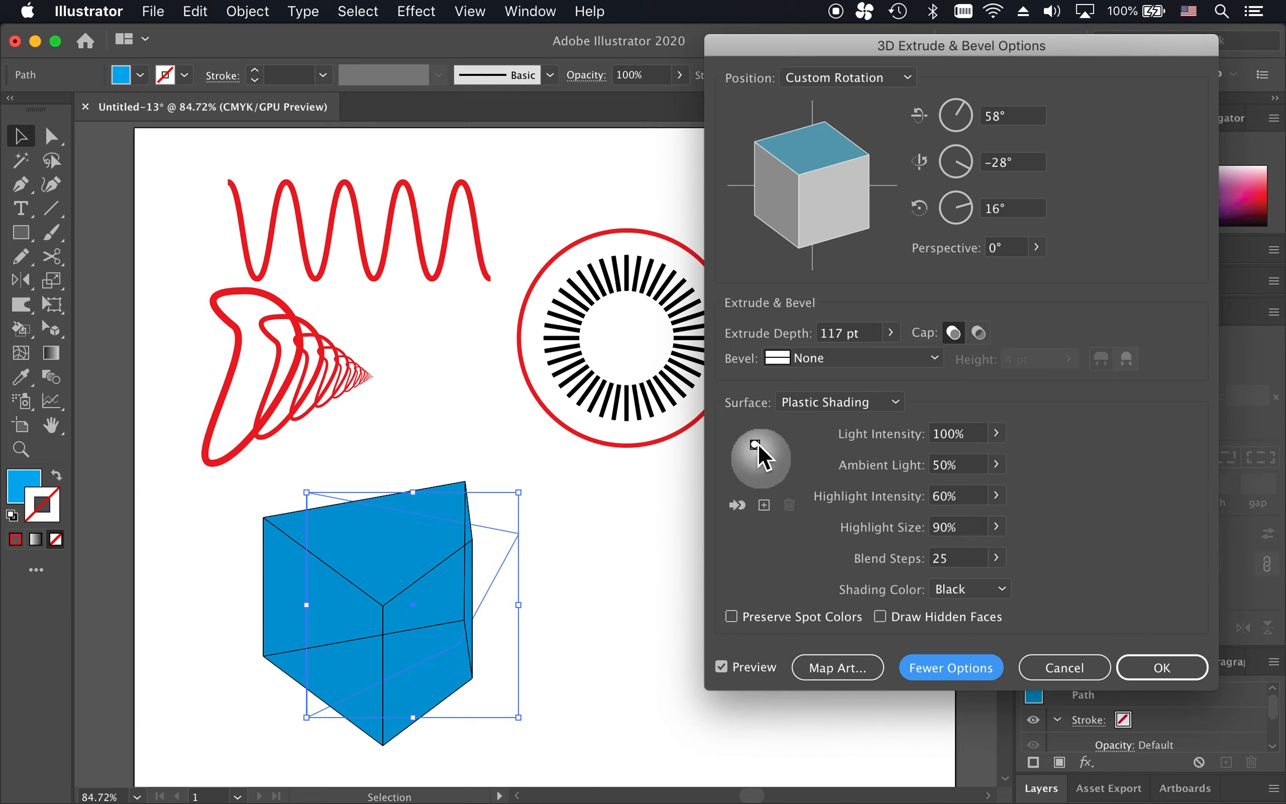
pyautogui.moveTo(758, 445); pyautogui.dragTo(754, 443)
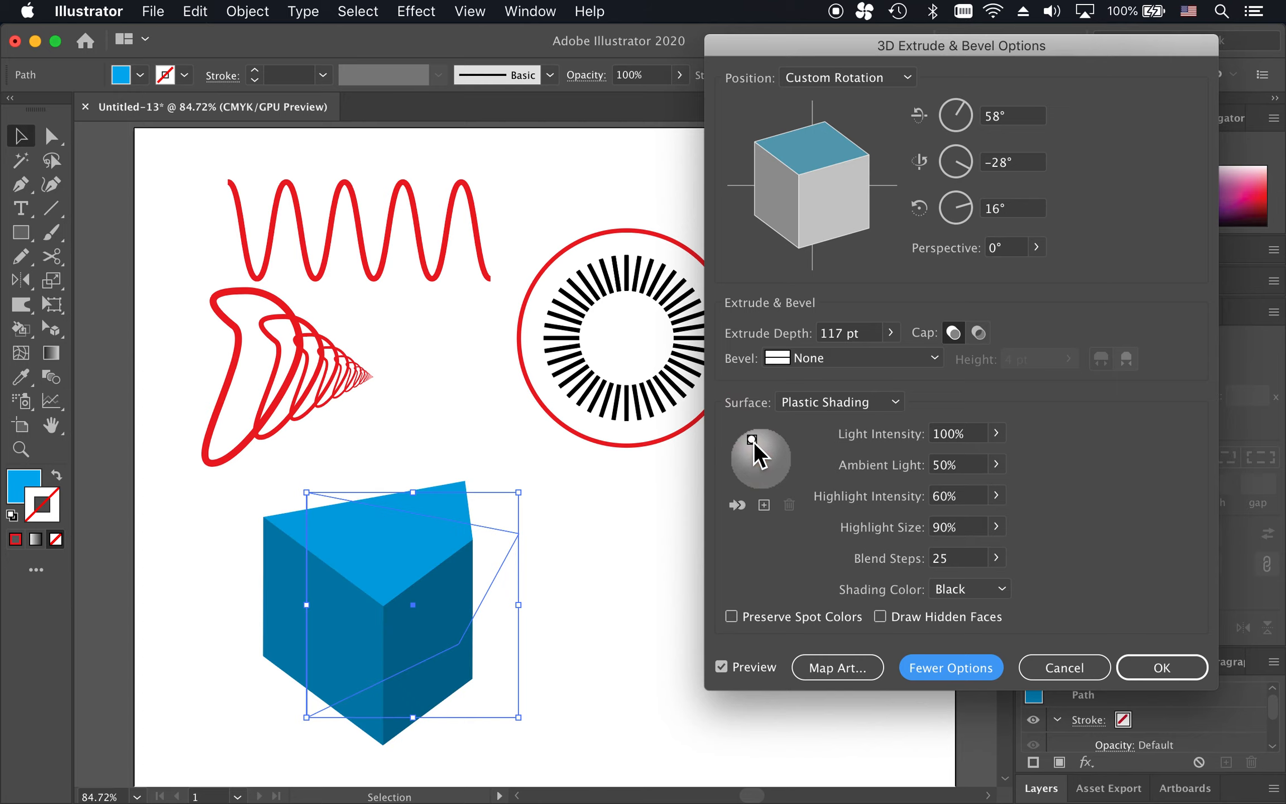
# Set the ambient light of the plastic shading to 30%.
pyautogui.click(970, 463)
pyautogui.press('Down')
pyautogui.press('Down')
pyautogui.press('Down')
pyautogui.press('Down')
pyautogui.press('Down')
pyautogui.press('Down')
pyautogui.press('Down')
pyautogui.press('Down')
pyautogui.press('Down')
pyautogui.press('Down')
pyautogui.press('Down')
pyautogui.press('Down')
pyautogui.press('Down')
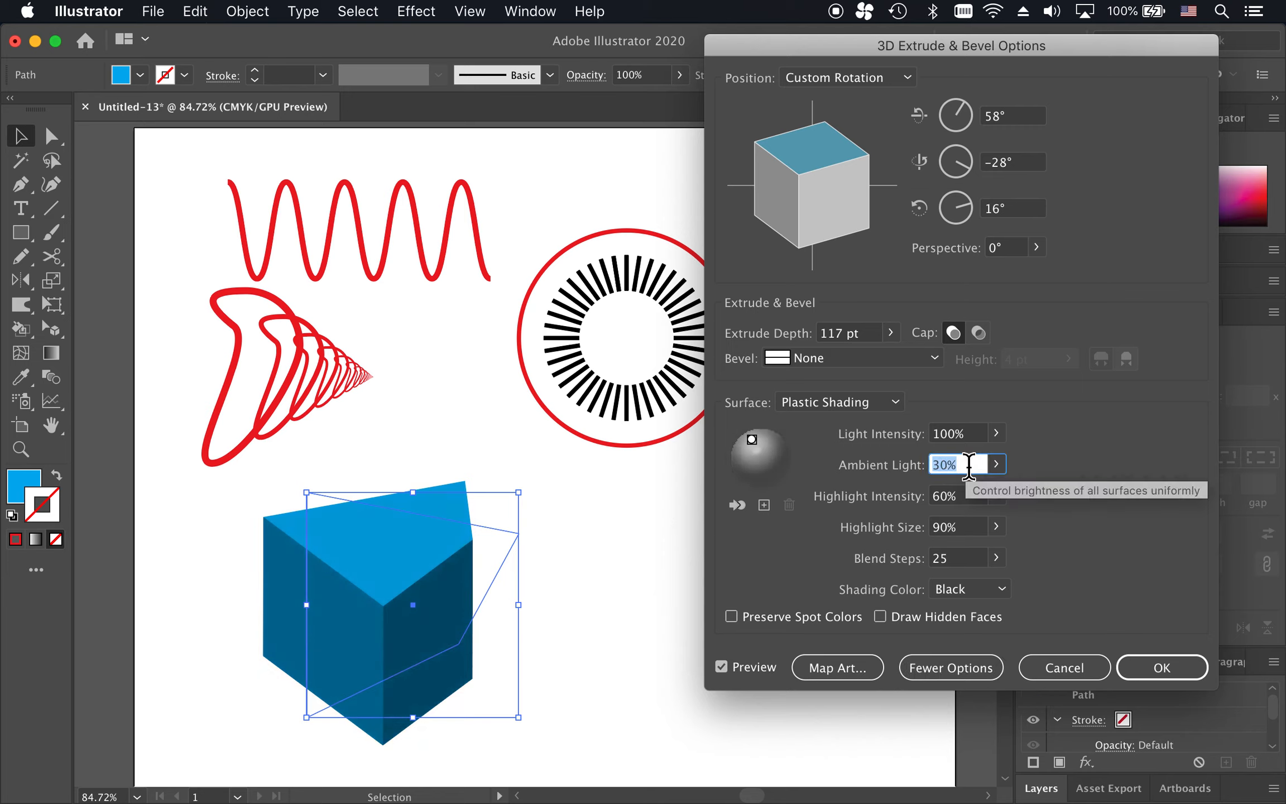
# Set the highlight intensity of the plastic shading to 84%.
pyautogui.click(961, 495)
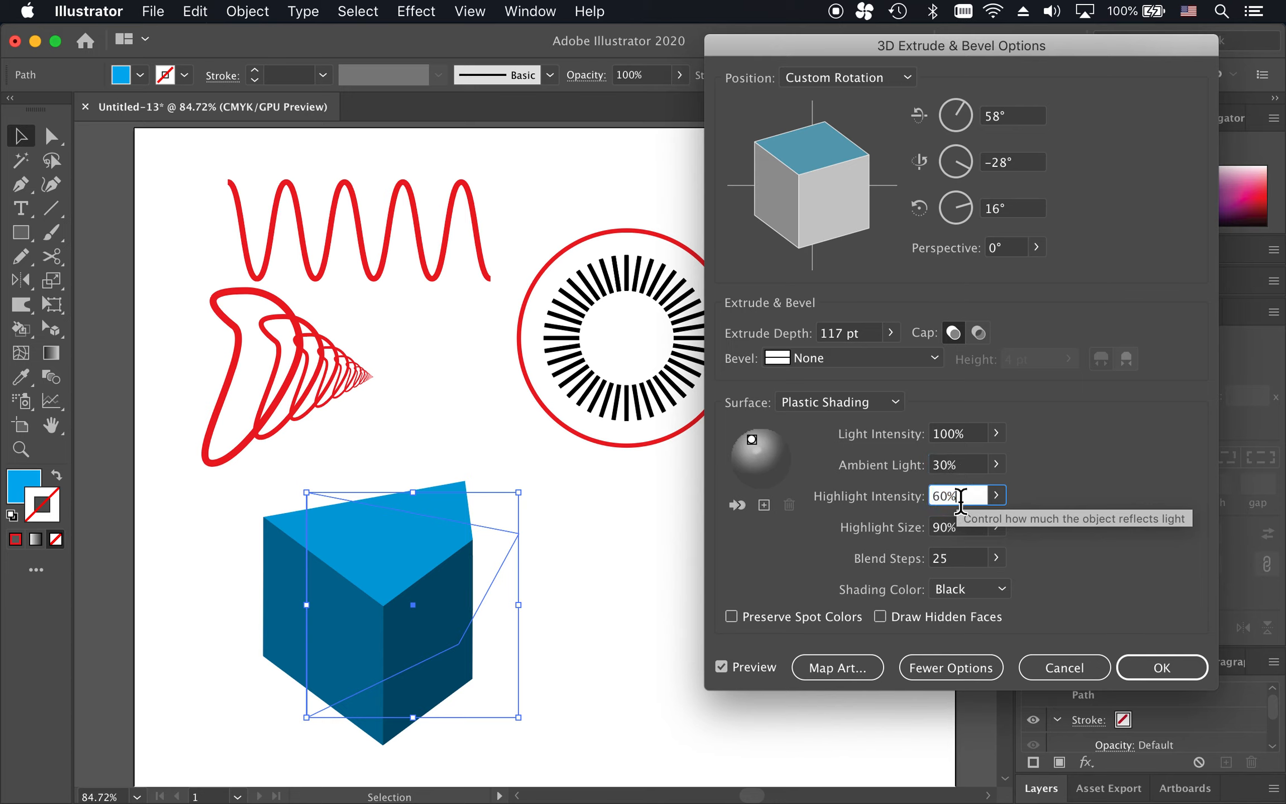
pyautogui.press('Up')
pyautogui.press('Up')
pyautogui.press('Up')
pyautogui.press('Up')
pyautogui.press('Up')
pyautogui.press('Up')
pyautogui.press('Up')
pyautogui.press('Up')
pyautogui.press('Up')
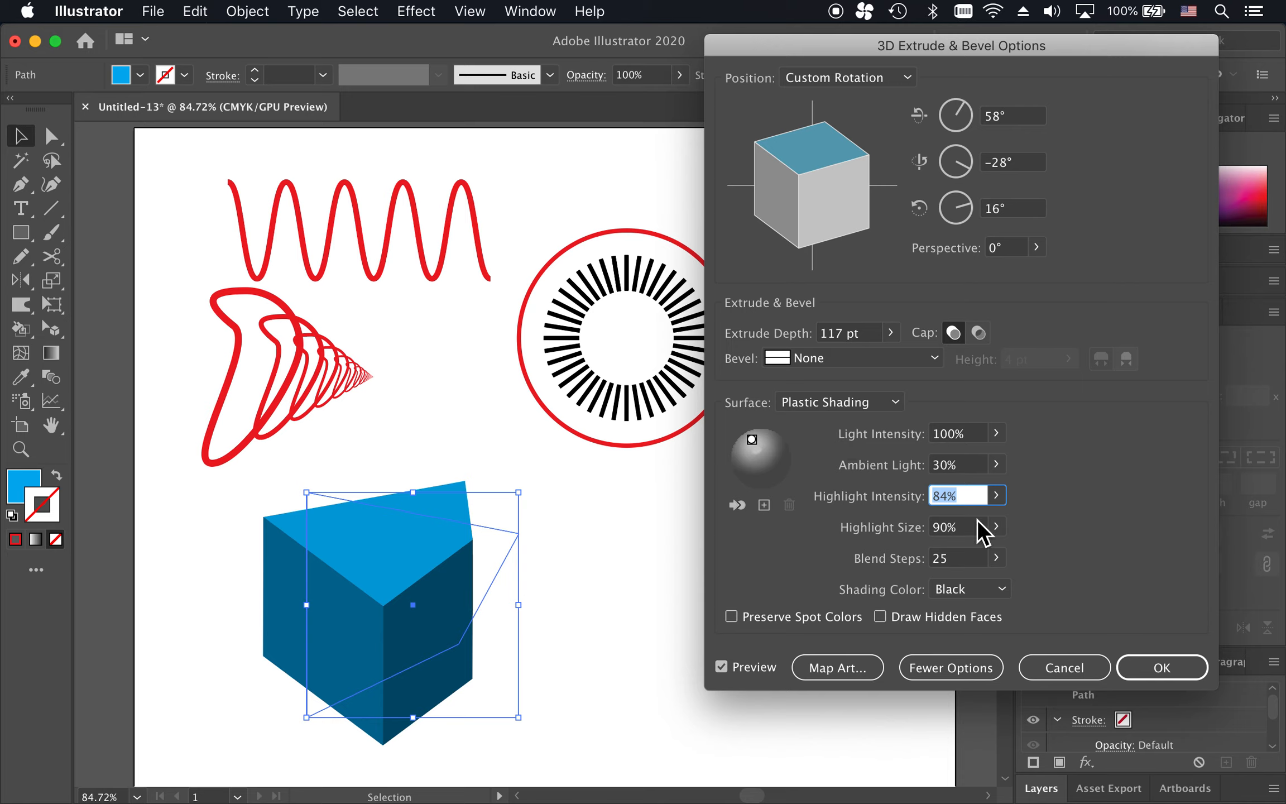
# Set the highlight size to 100% and apply the 3D Extrude & Bevel effect to the blue shape.
pyautogui.click(967, 533)
pyautogui.press('Up')
pyautogui.press('Up')
pyautogui.press('Up')
pyautogui.press('Up')
pyautogui.press('Up')
pyautogui.press('Up')
pyautogui.press('Up')
pyautogui.press('Up')
pyautogui.press('Up')
pyautogui.press('Up')
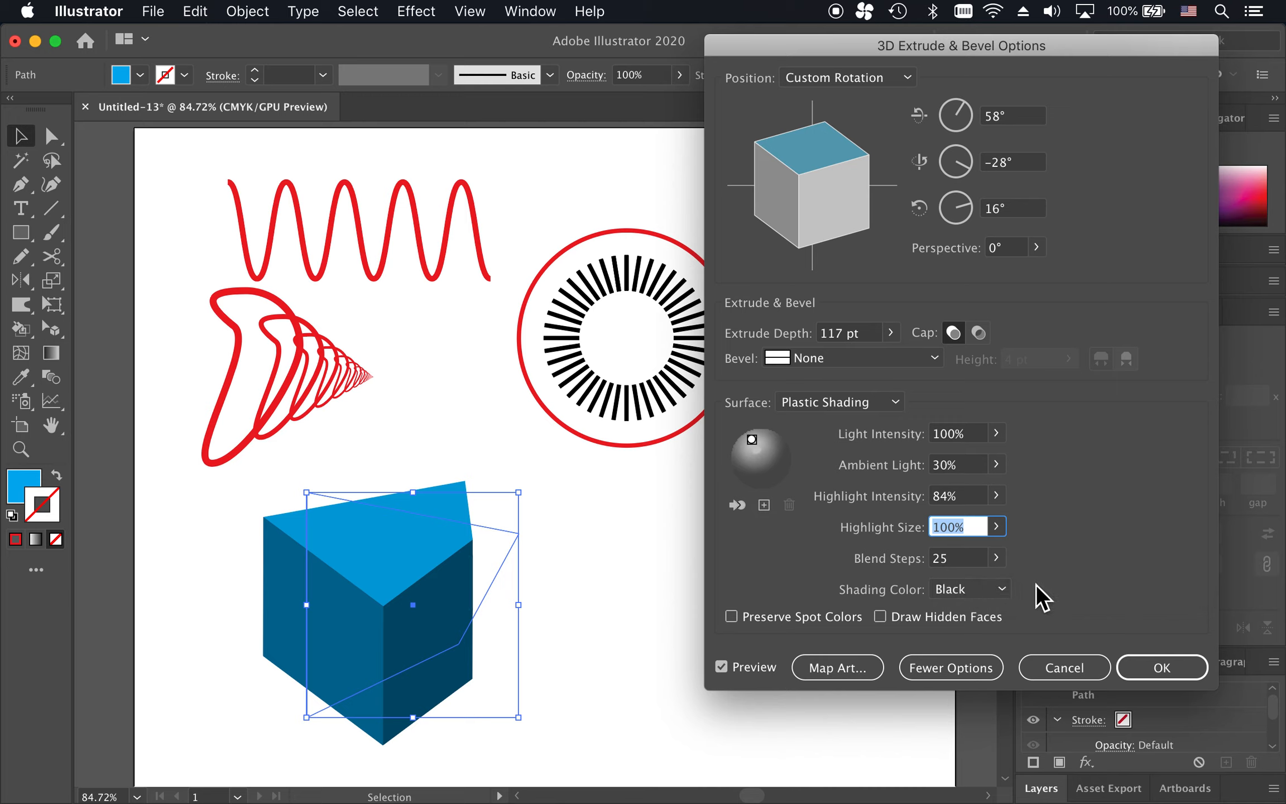
pyautogui.click(1163, 669)
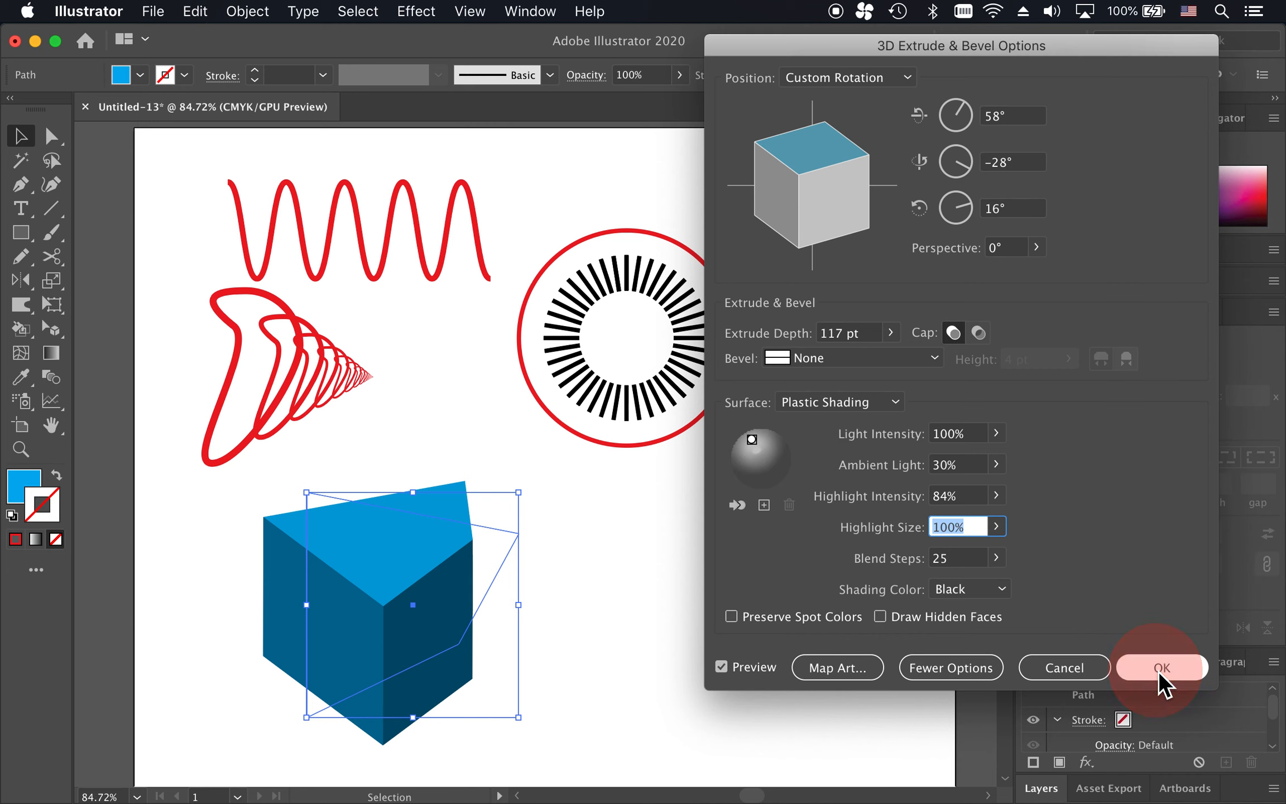
# Reopen the blue shape's 3D Extrude & Bevel effect for editing and choose the Classic bevel.
pyautogui.click(688, 592)
pyautogui.click(431, 637)
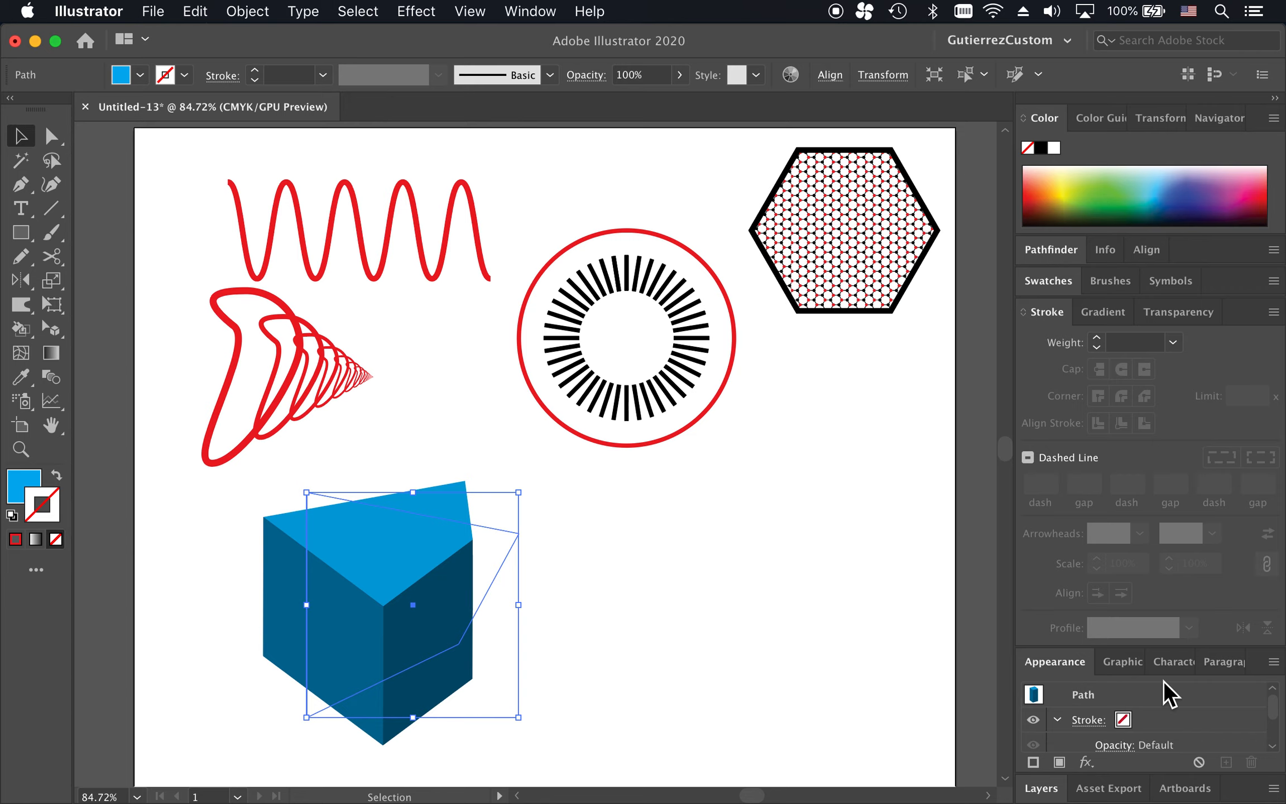
pyautogui.scroll(-3, 1134, 722)
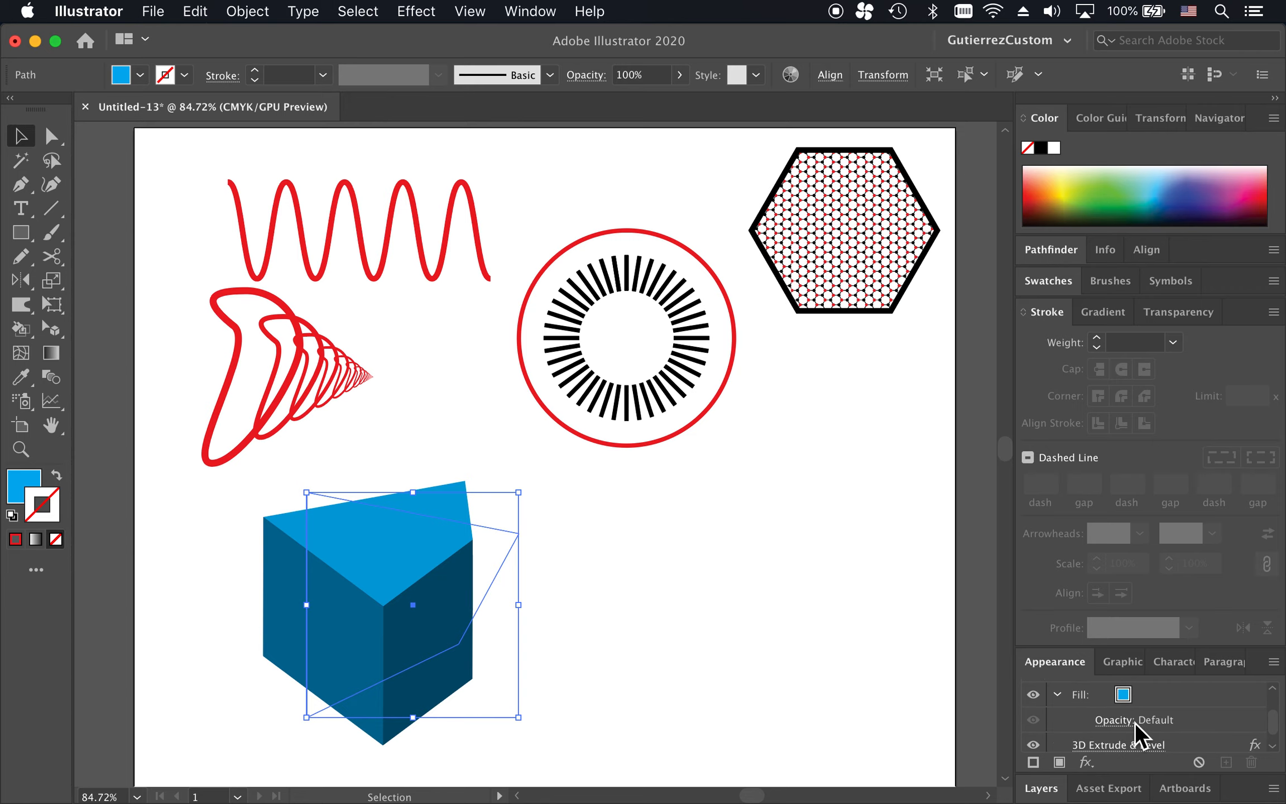
pyautogui.click(1125, 745)
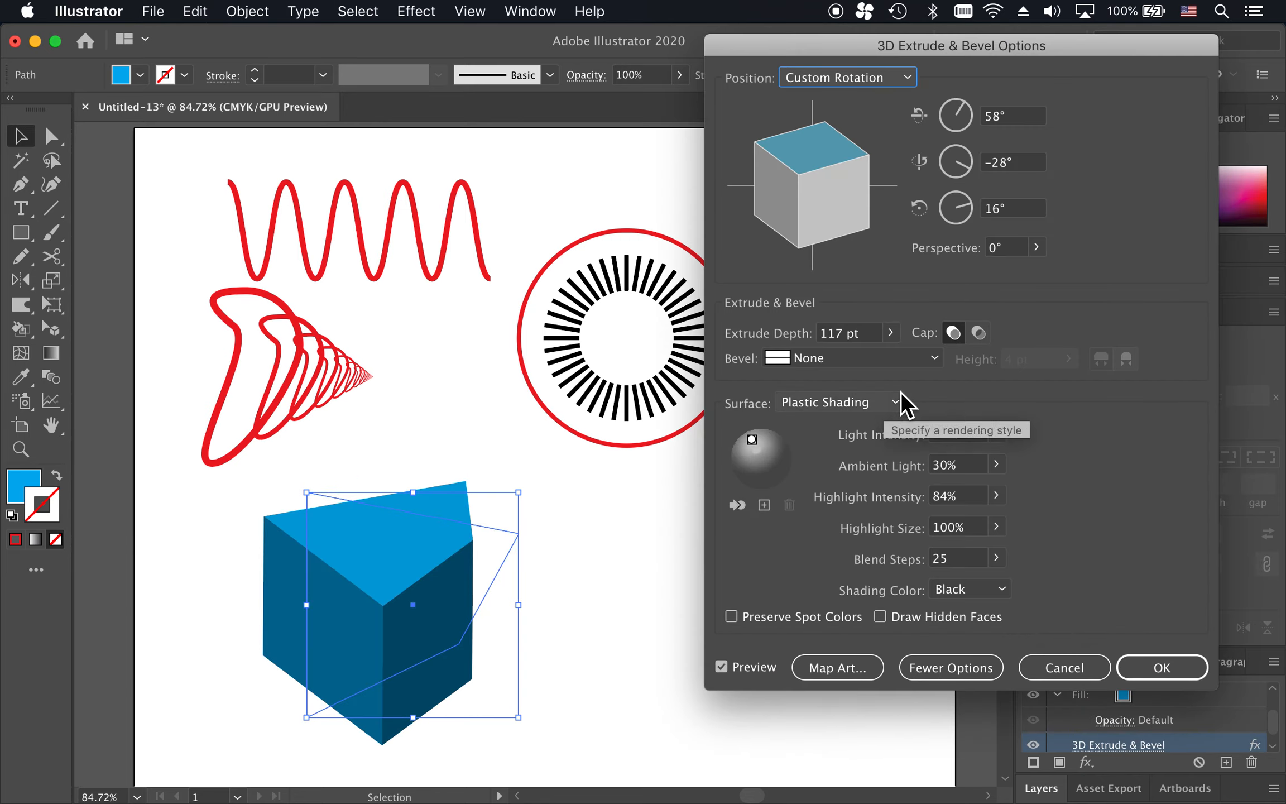
pyautogui.click(912, 363)
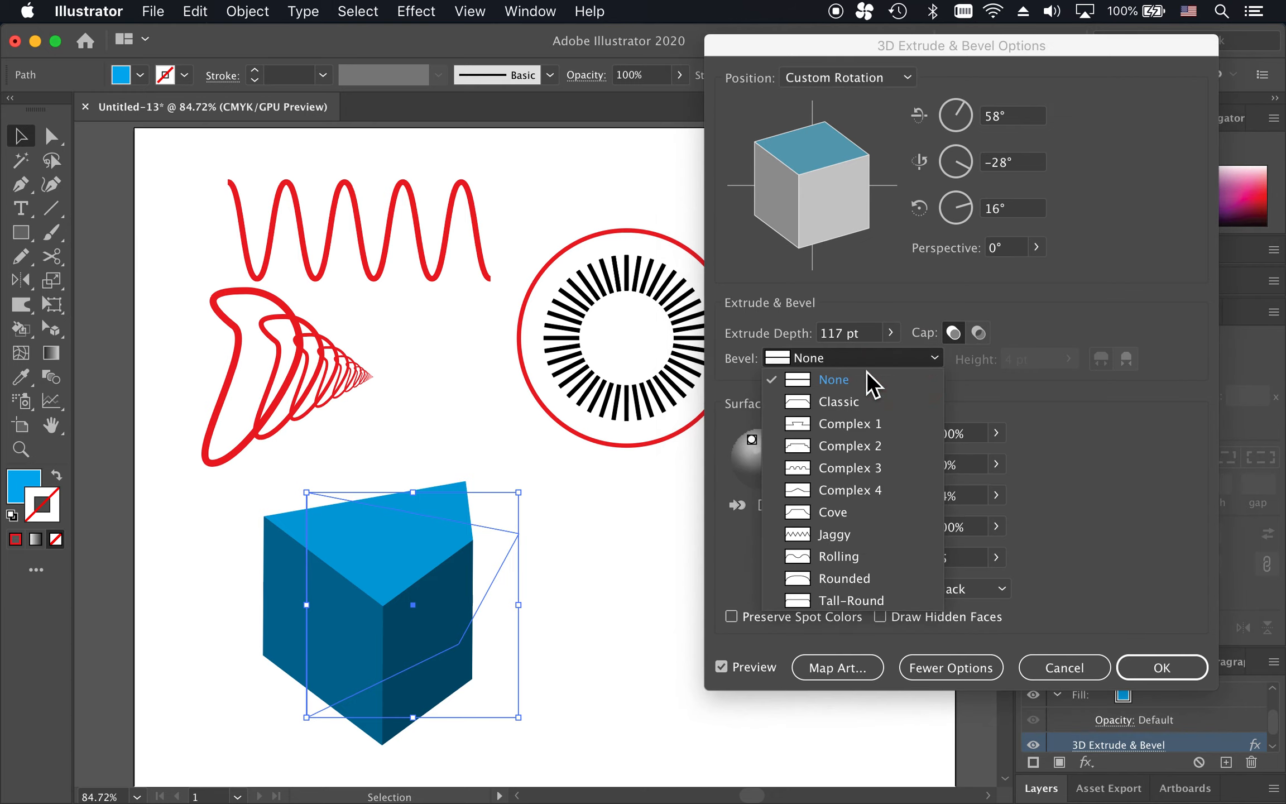
pyautogui.click(856, 405)
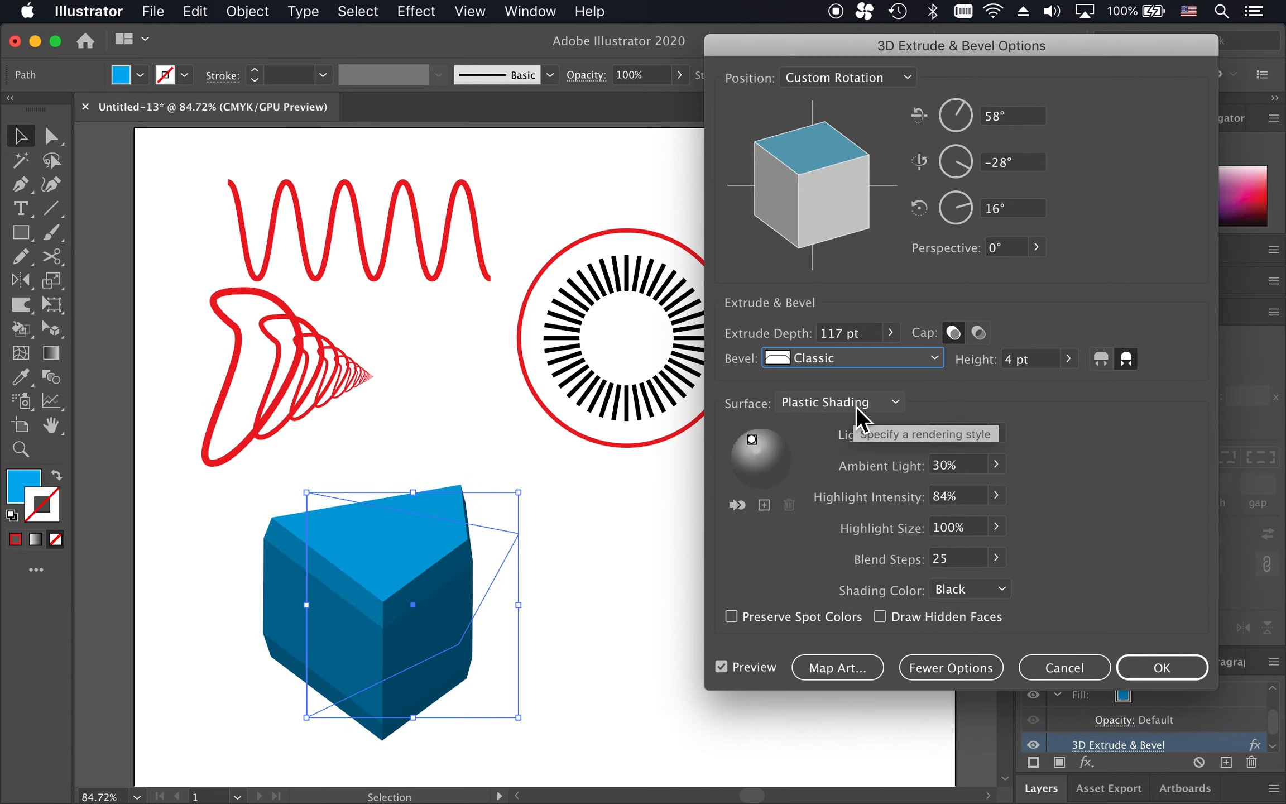
pyautogui.click(937, 359)
pyautogui.click(937, 360)
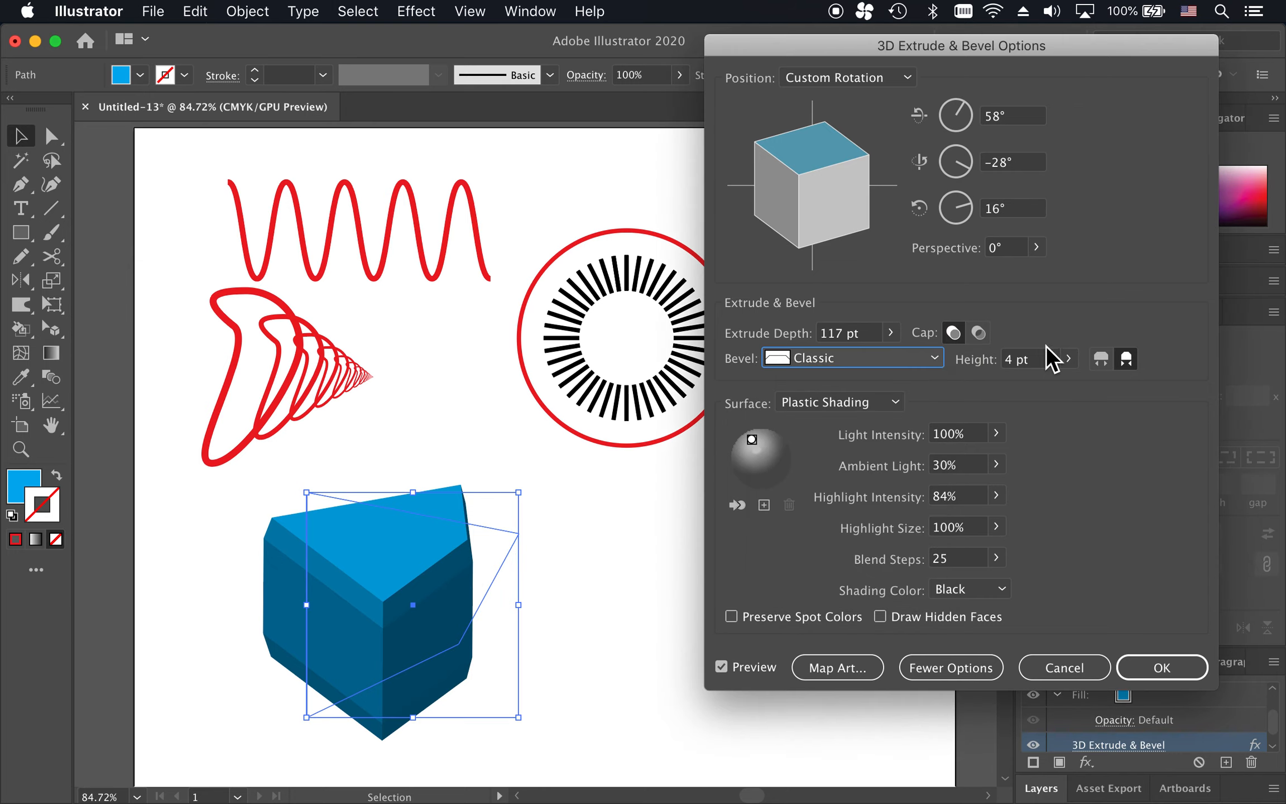
# Increase the height of the Classic bevel to 14 pt.
pyautogui.click(1040, 363)
pyautogui.press('Up')
pyautogui.press('Up')
pyautogui.press('Up')
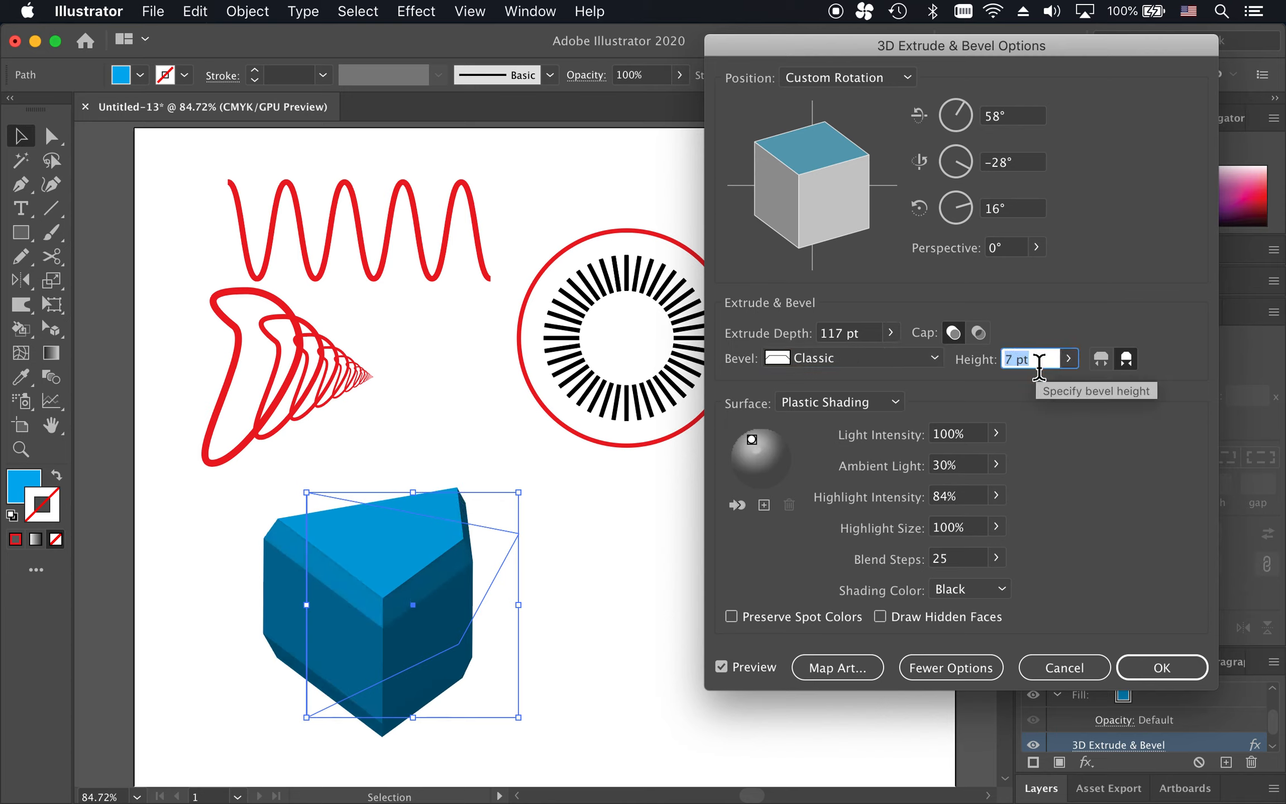
pyautogui.press('Up')
pyautogui.press('Up')
pyautogui.press('Up')
pyautogui.press('Up')
pyautogui.press('Up')
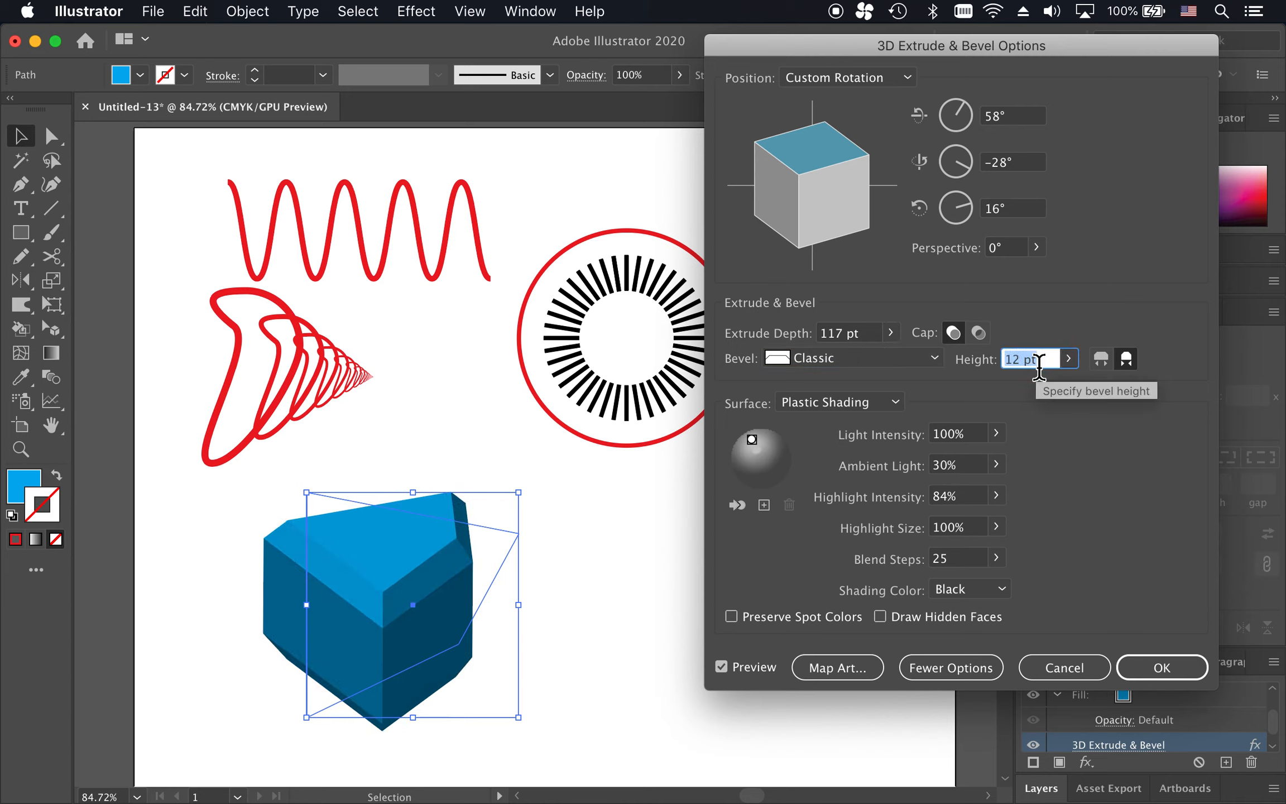
pyautogui.press('Up')
pyautogui.press('Up')
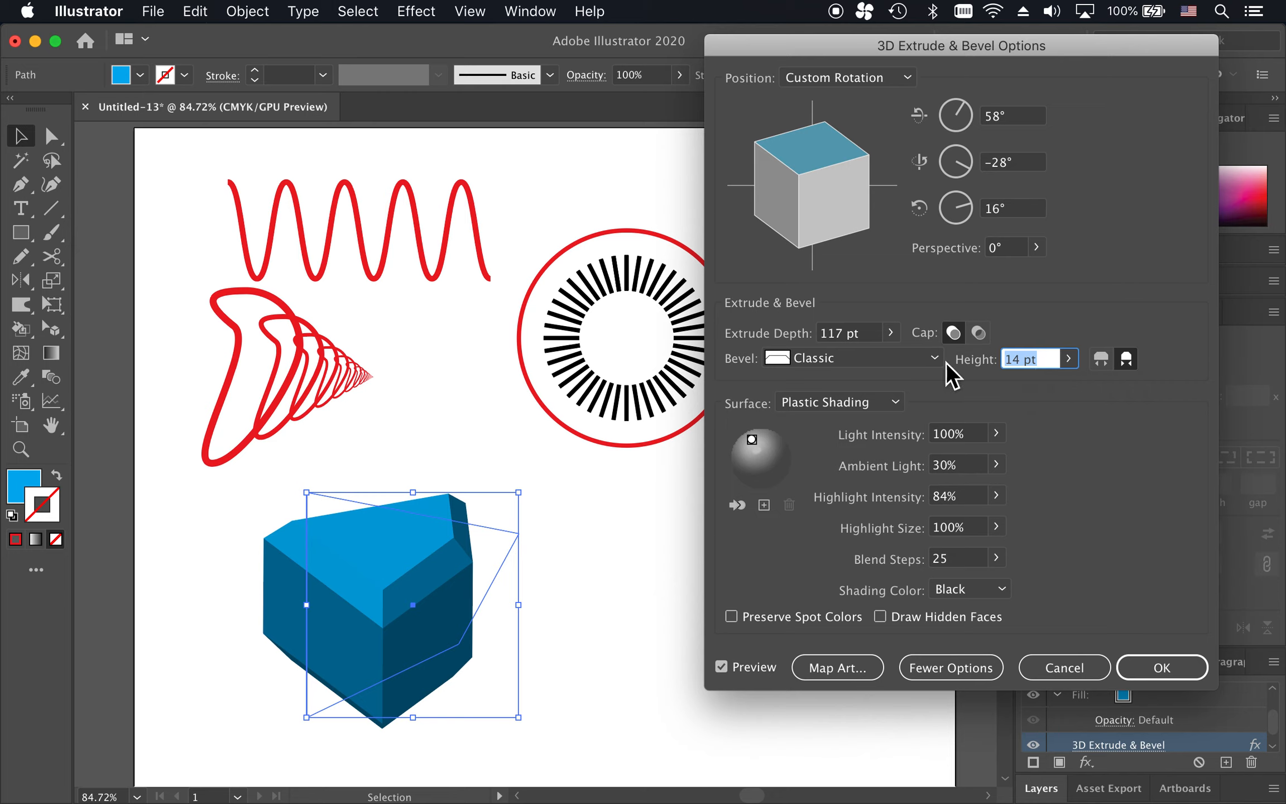
# Try the Complex 3 bevel on the extruded shape.
pyautogui.click(942, 361)
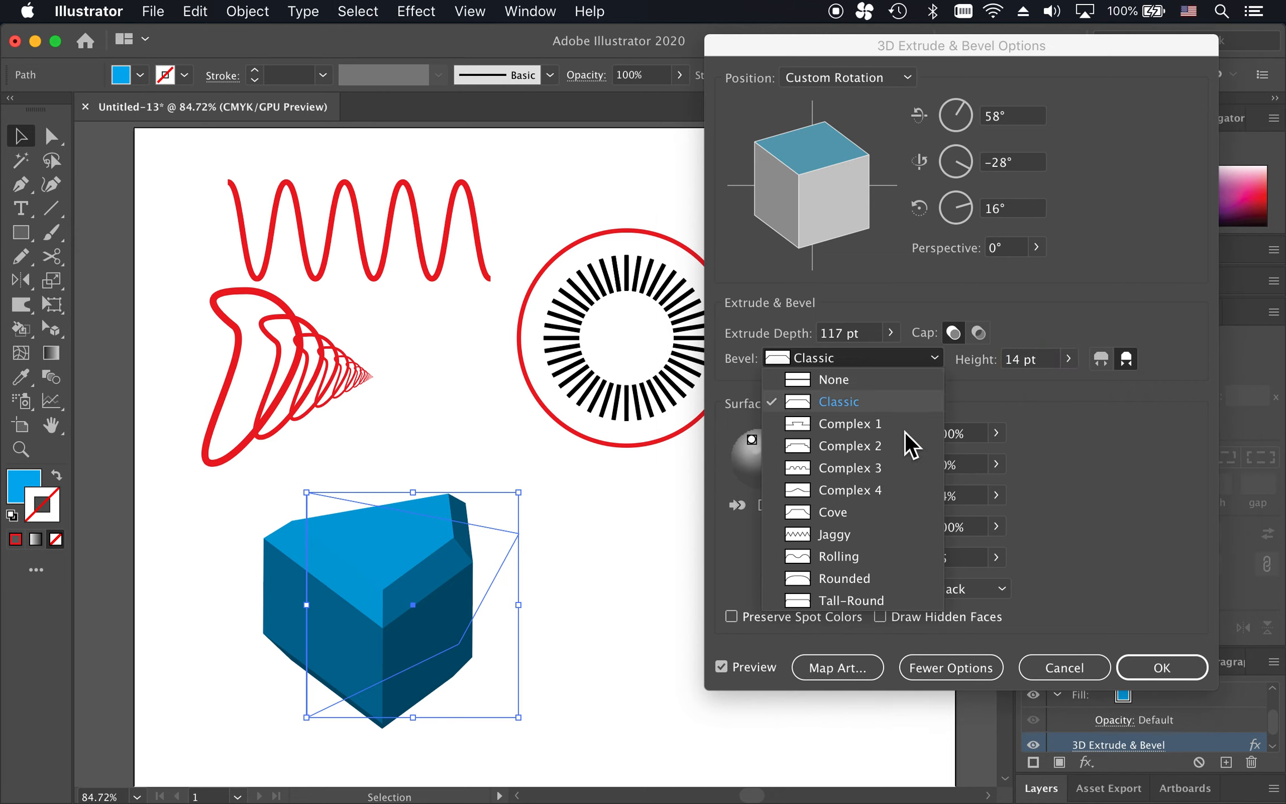
pyautogui.click(891, 467)
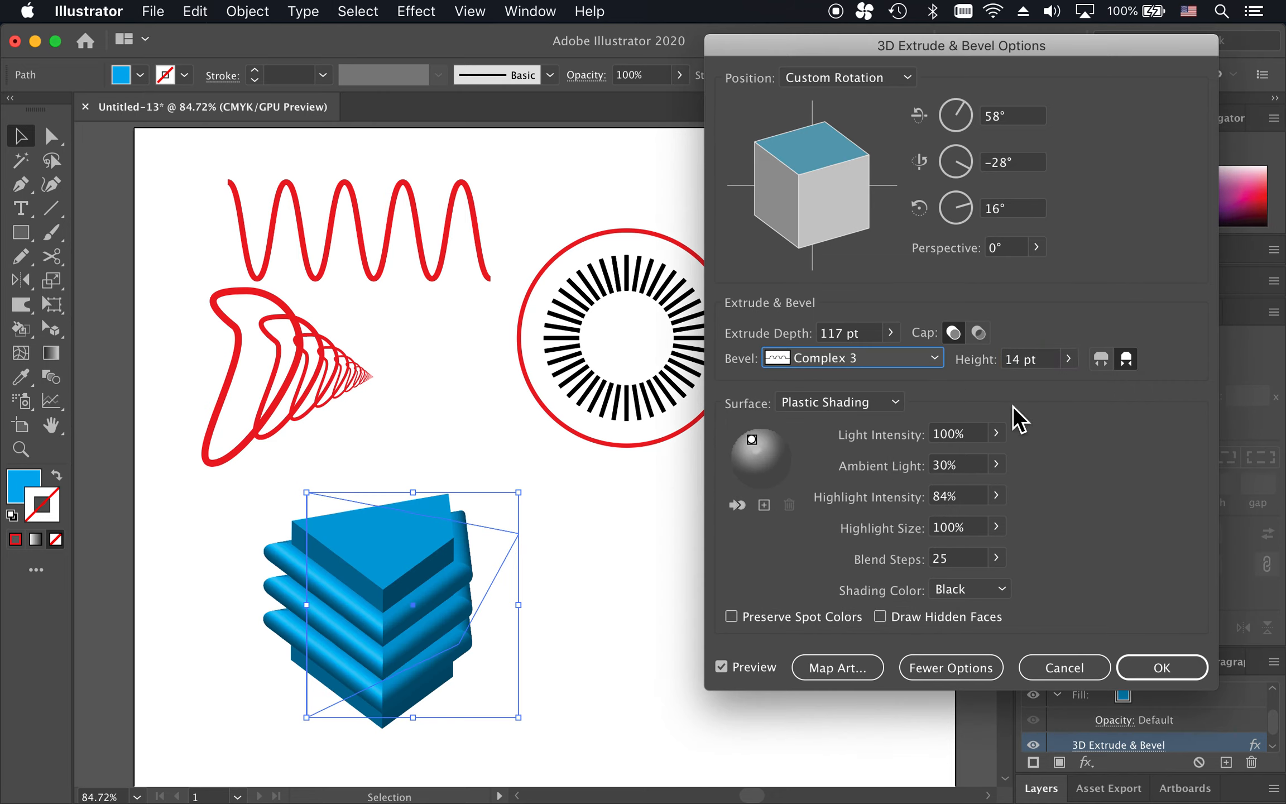
pyautogui.click(1037, 359)
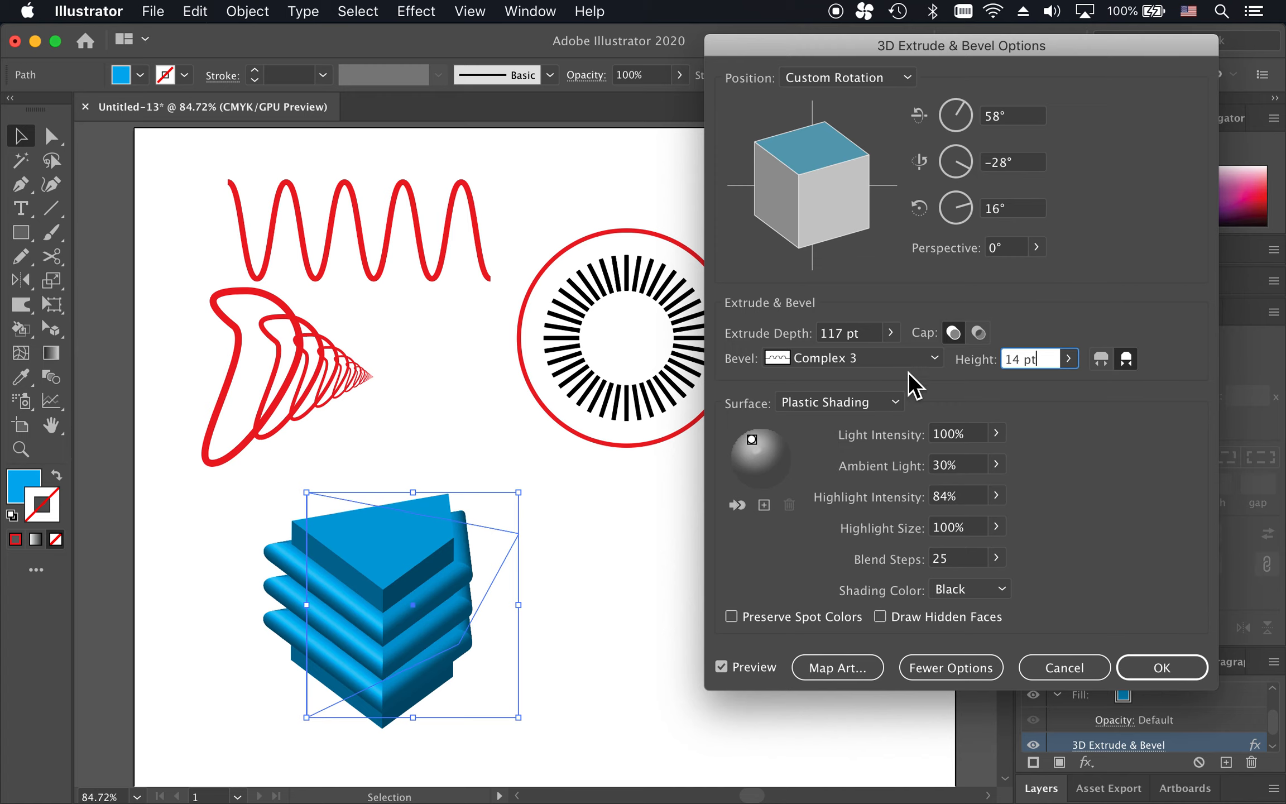
# Set the bevel to None, apply the edited effect and deselect the shape.
pyautogui.click(929, 361)
pyautogui.click(897, 385)
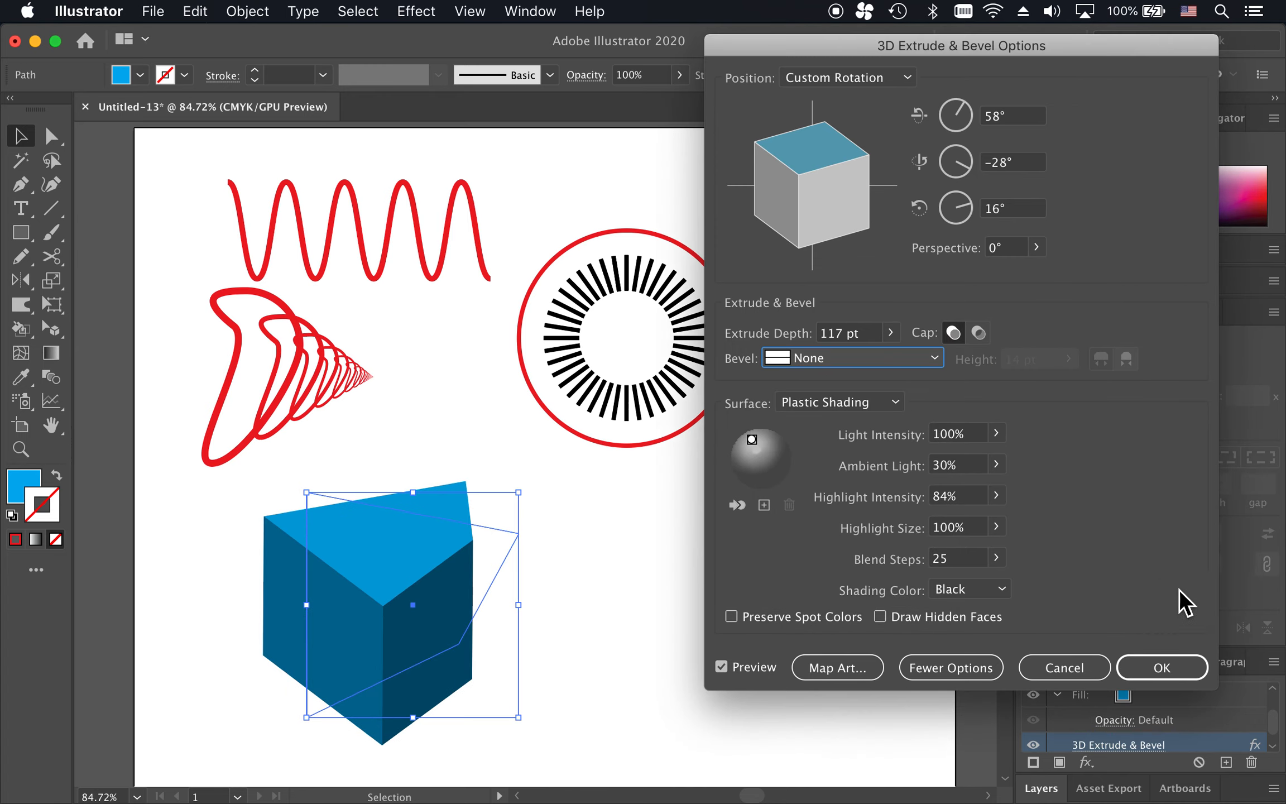
pyautogui.click(1179, 667)
pyautogui.click(714, 627)
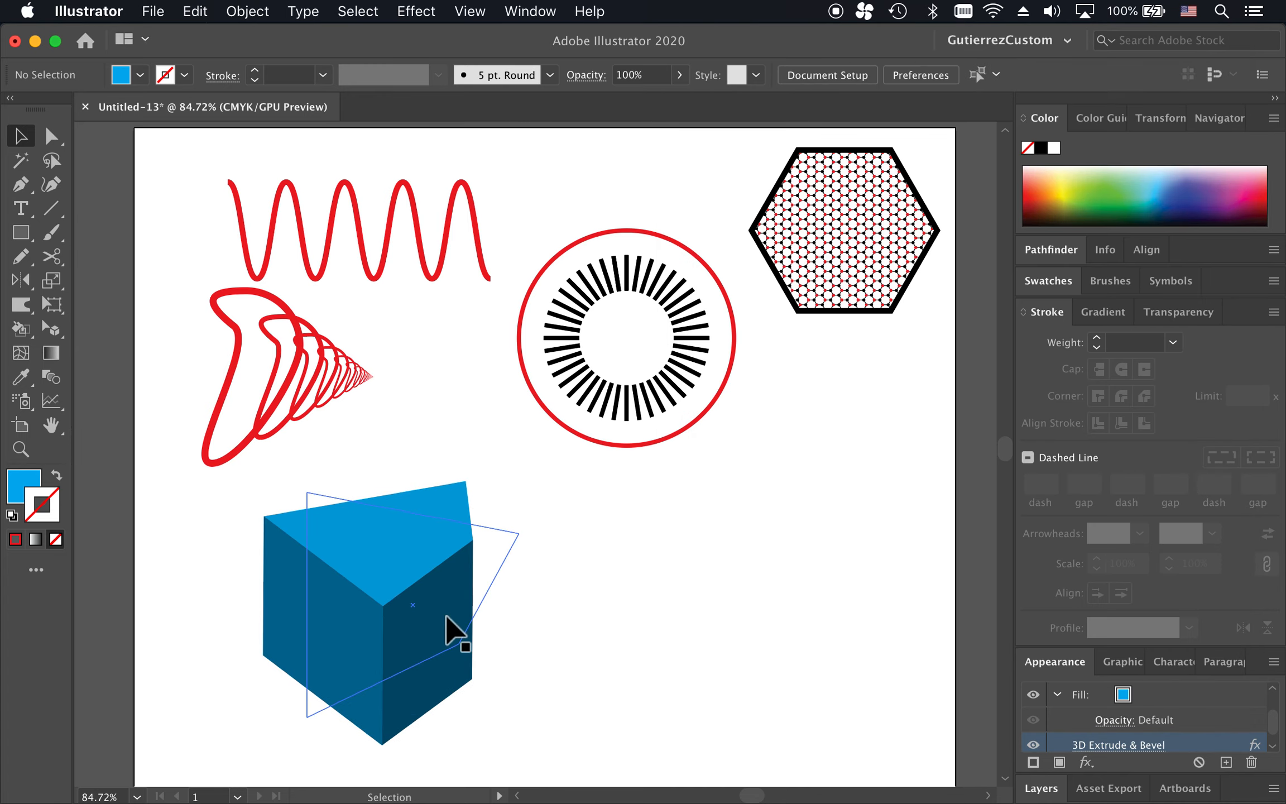
# Move the extruded blue shape left and slightly down near the artboard's left edge, and leave it selected.
pyautogui.click(427, 616)
pyautogui.moveTo(427, 615); pyautogui.dragTo(393, 637)
pyautogui.click(557, 581)
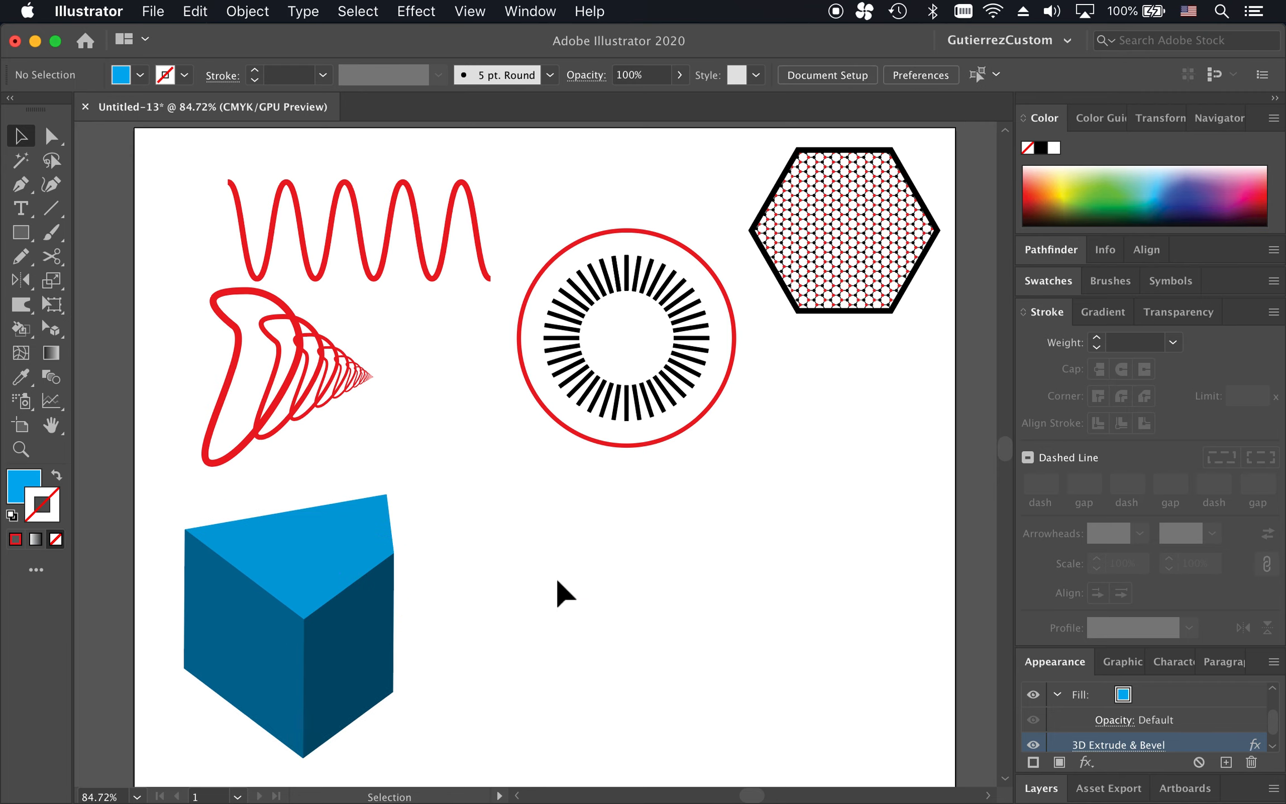
pyautogui.click(335, 614)
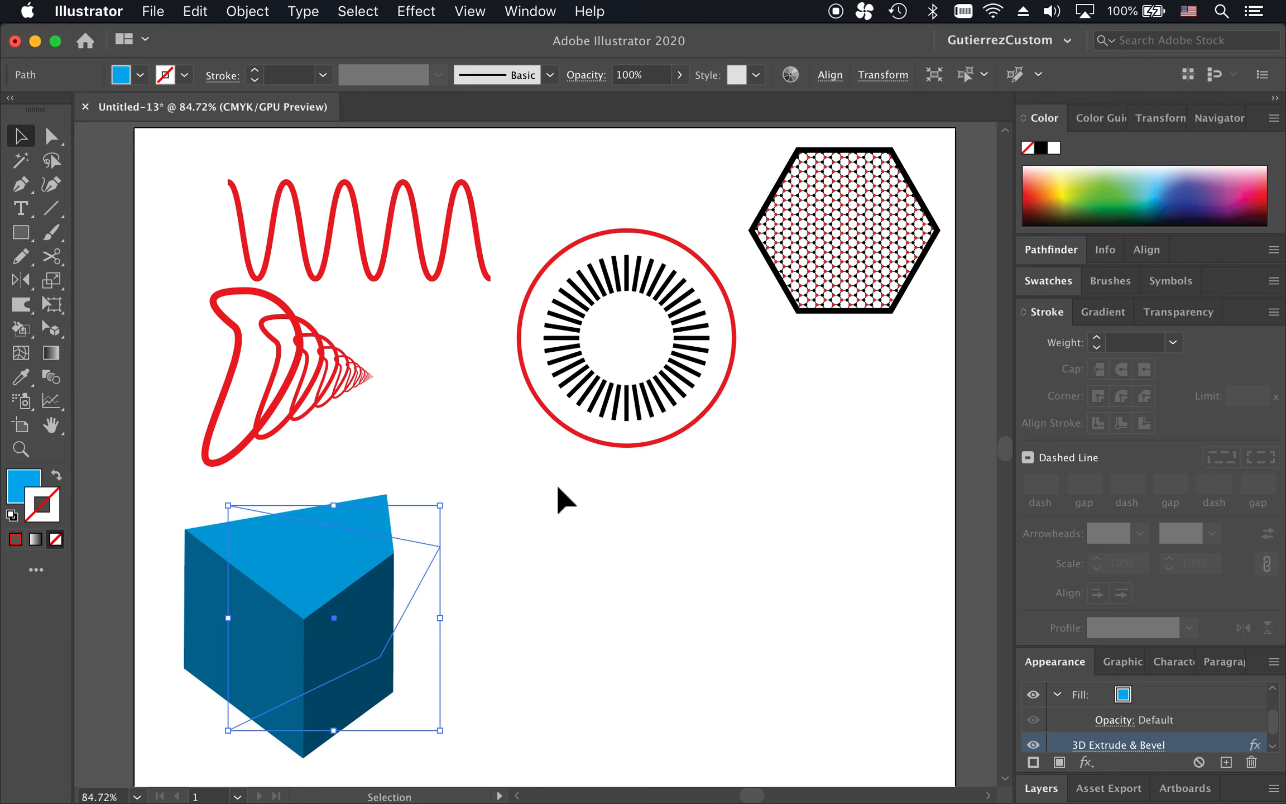
# Toggle the 3D Extrude & Bevel effect off and back on for the selected blue shape, and deselect it.
pyautogui.scroll(-2, 547, 542)
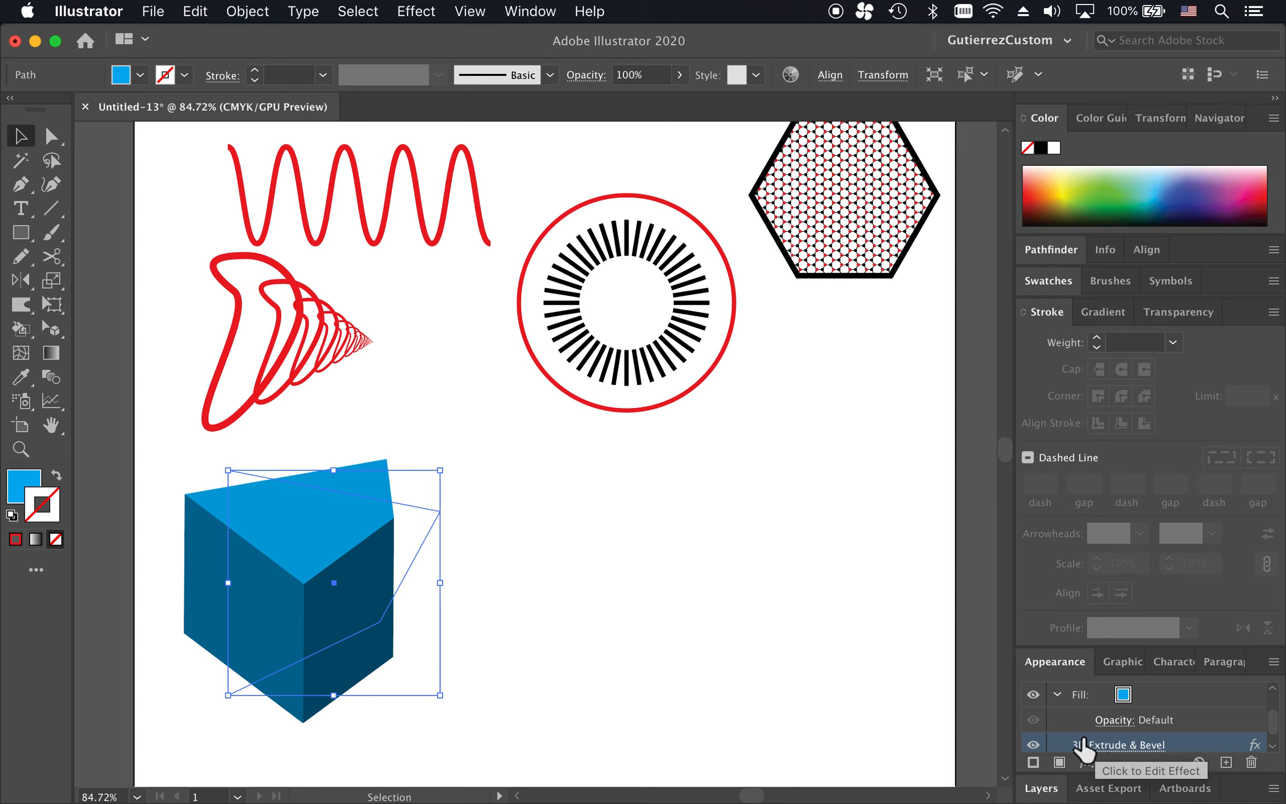
pyautogui.click(1042, 746)
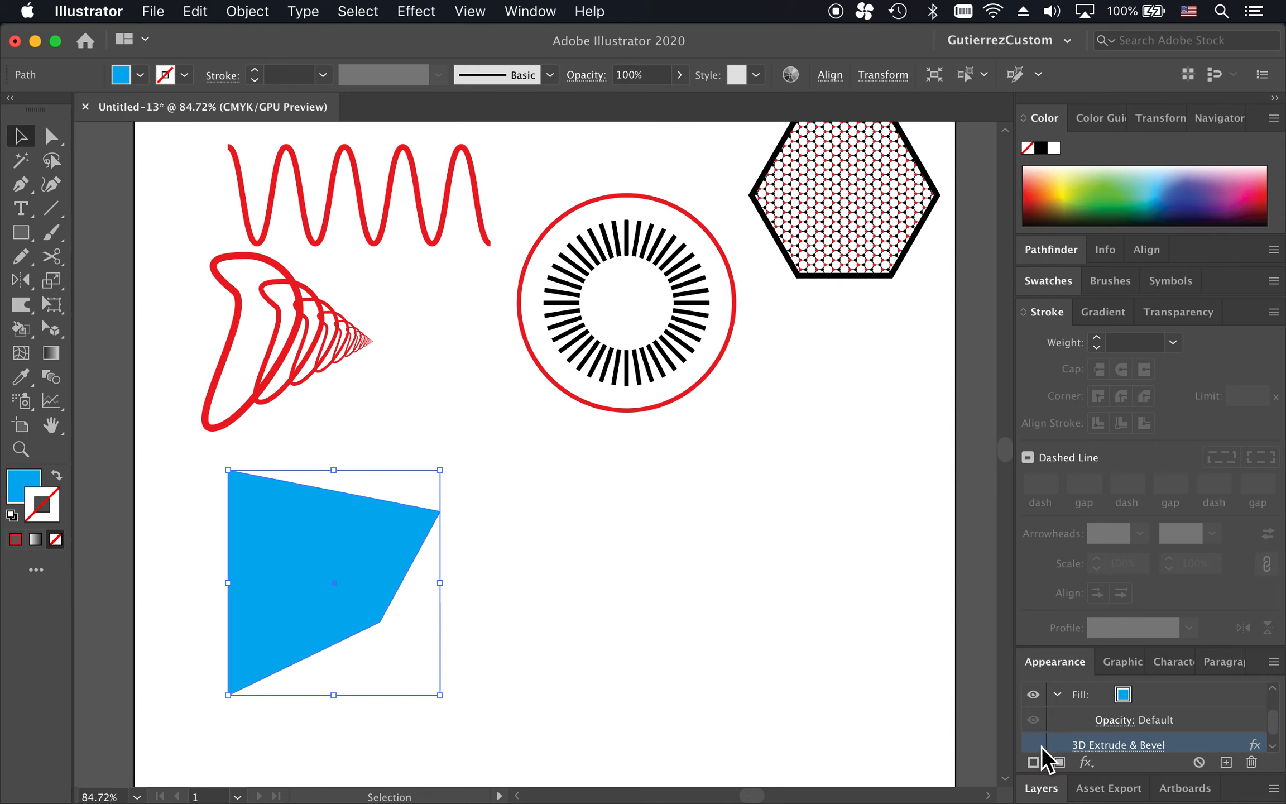
pyautogui.click(1041, 747)
pyautogui.click(552, 644)
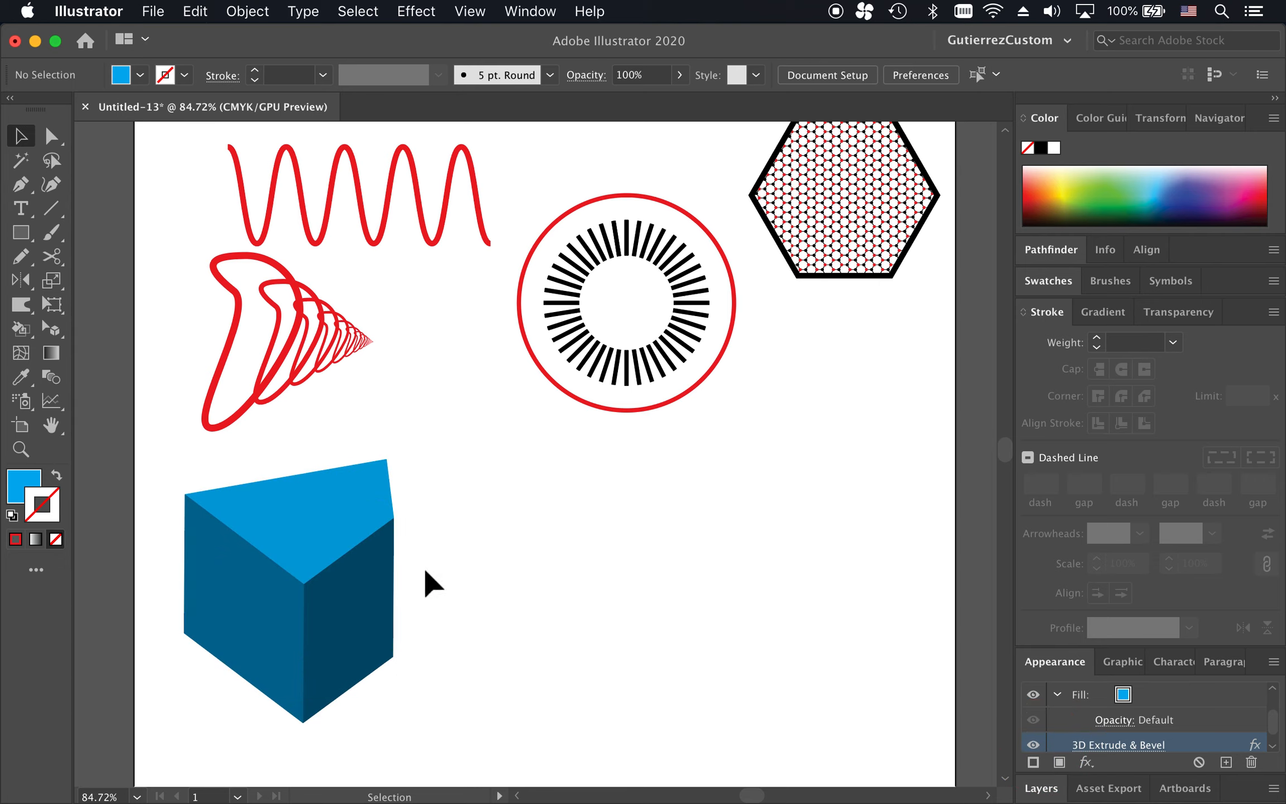
# Round the right-hand upper corner of the extruded blue shape's path with a radius of about 0.935 in.
pyautogui.click(404, 563)
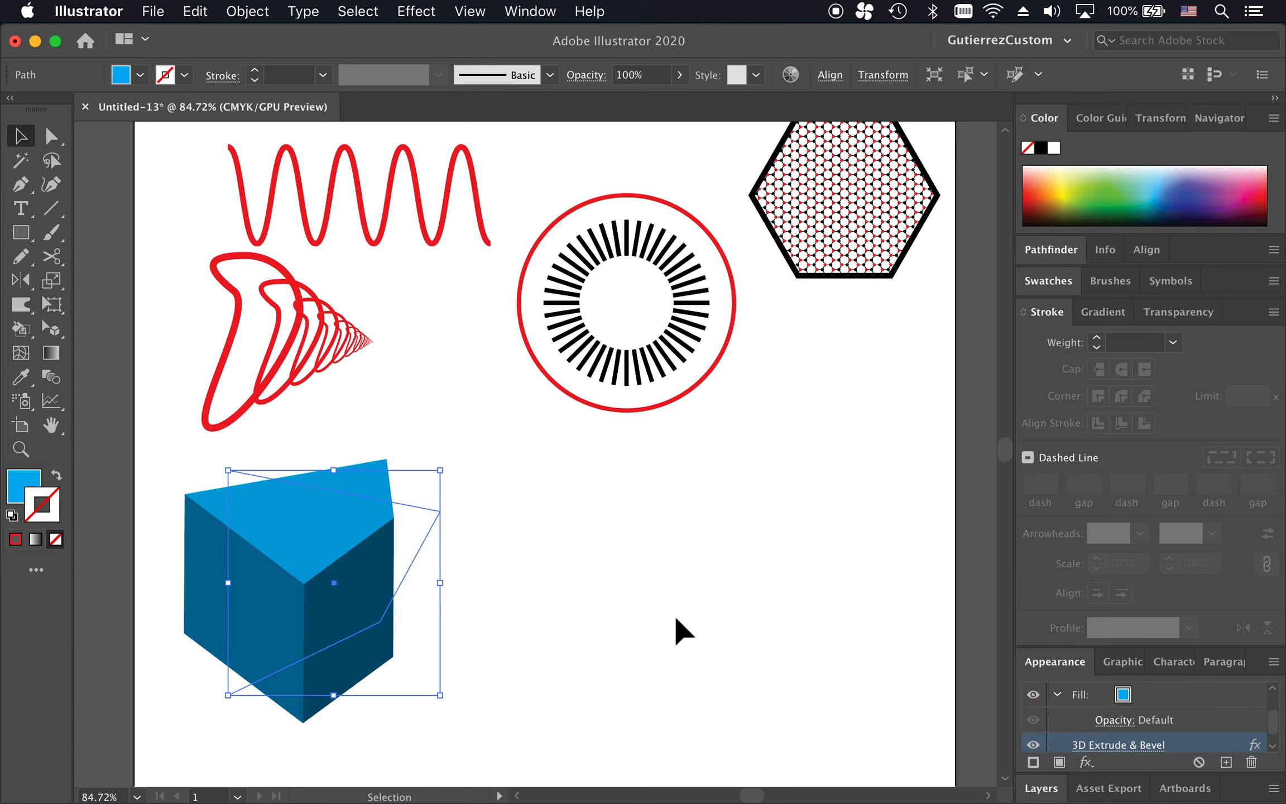
pyautogui.press('a')
pyautogui.click(440, 511)
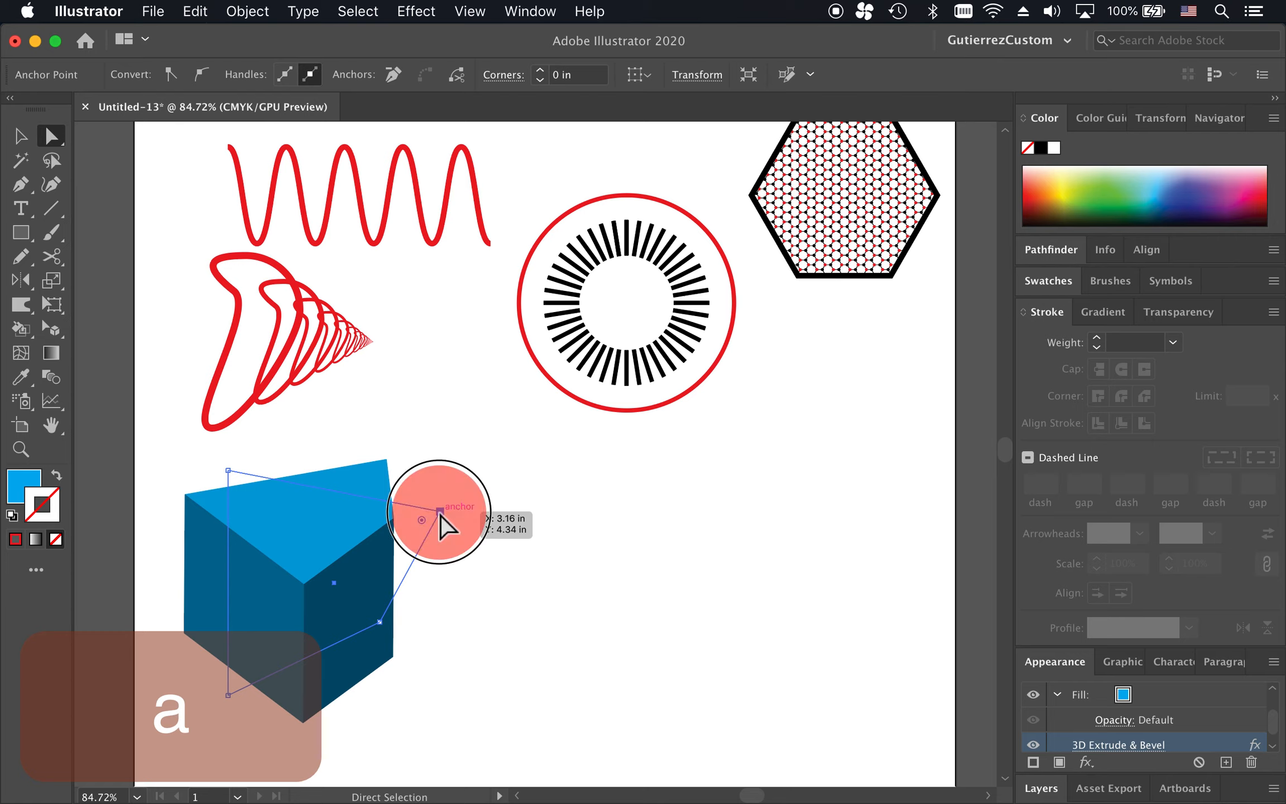
pyautogui.moveTo(440, 511); pyautogui.dragTo(286, 610)
# Move the path's lower-left anchor up and inward, pull the curve's upper anchor up and right, and deselect the shape.
pyautogui.click(228, 695)
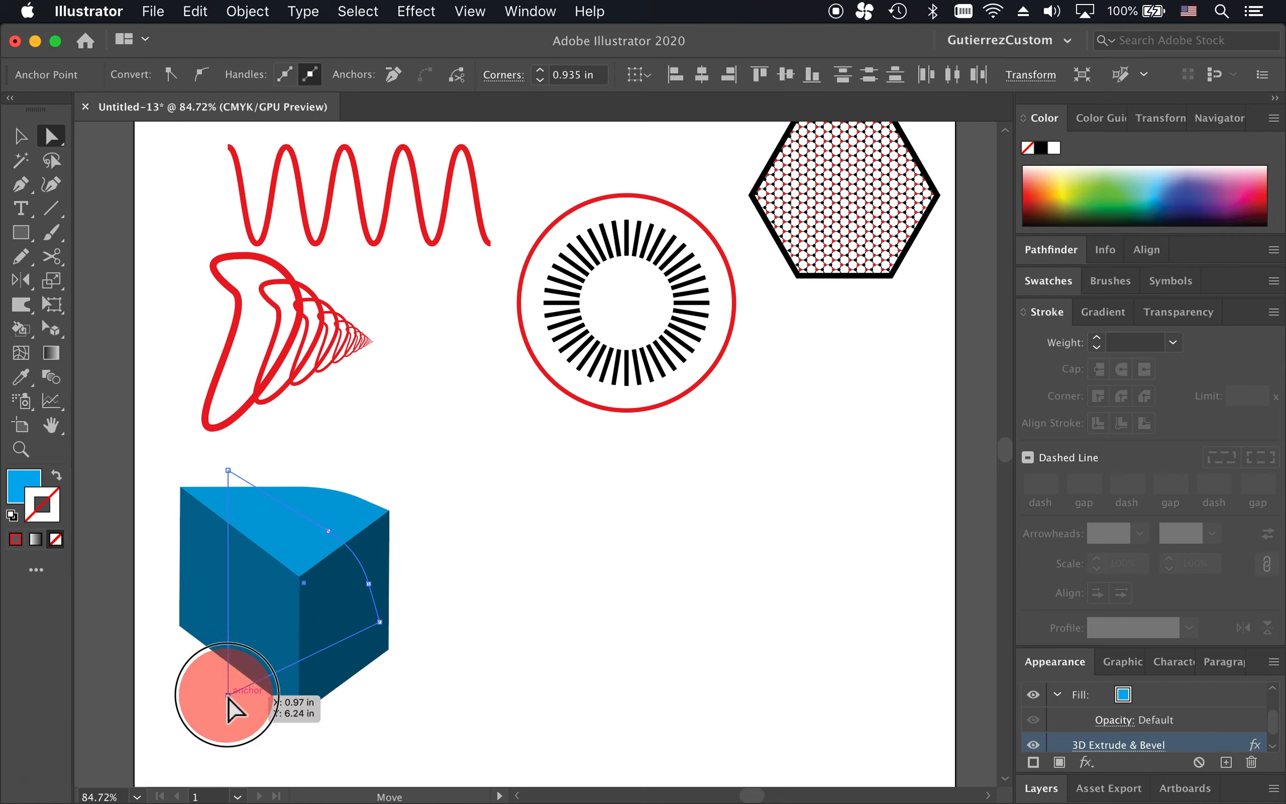
pyautogui.moveTo(229, 697); pyautogui.dragTo(295, 596)
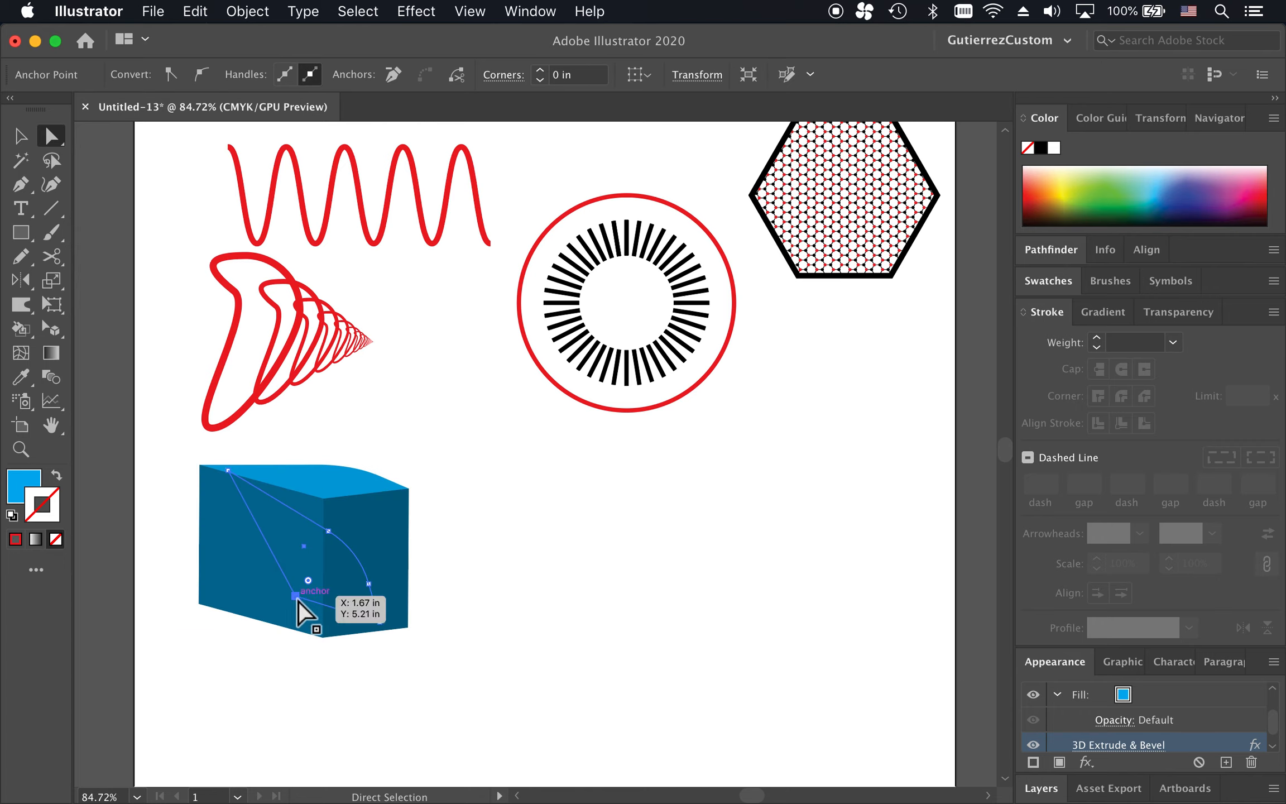
pyautogui.moveTo(298, 600); pyautogui.dragTo(242, 665)
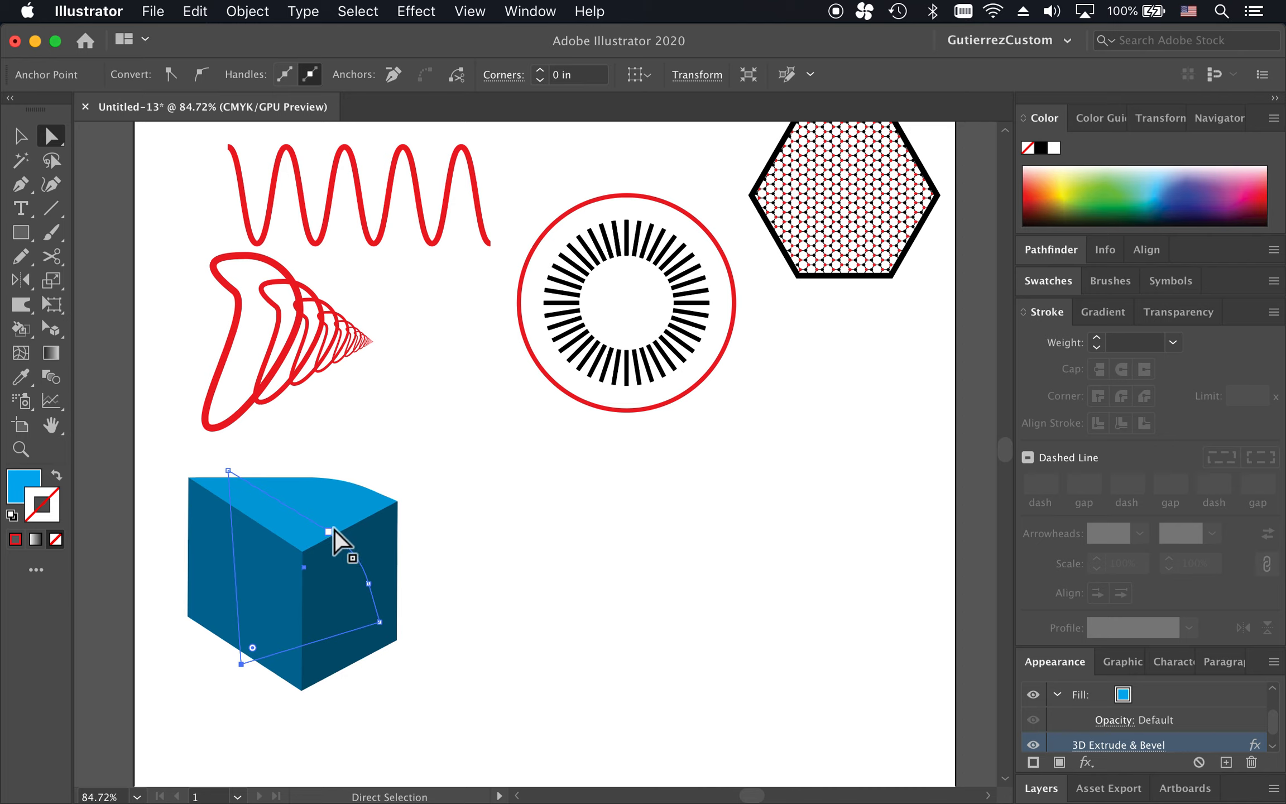
pyautogui.moveTo(335, 529); pyautogui.dragTo(379, 490)
pyautogui.click(519, 501)
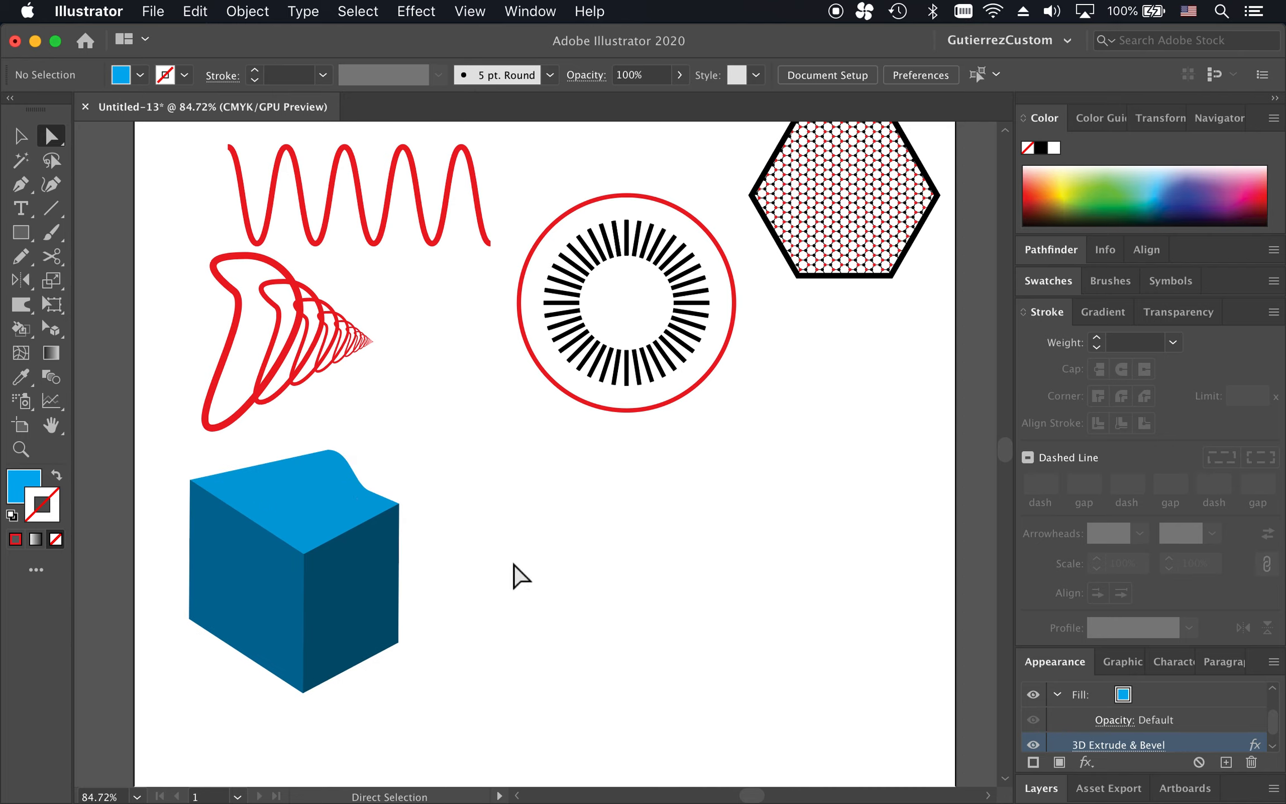
pyautogui.press('v')
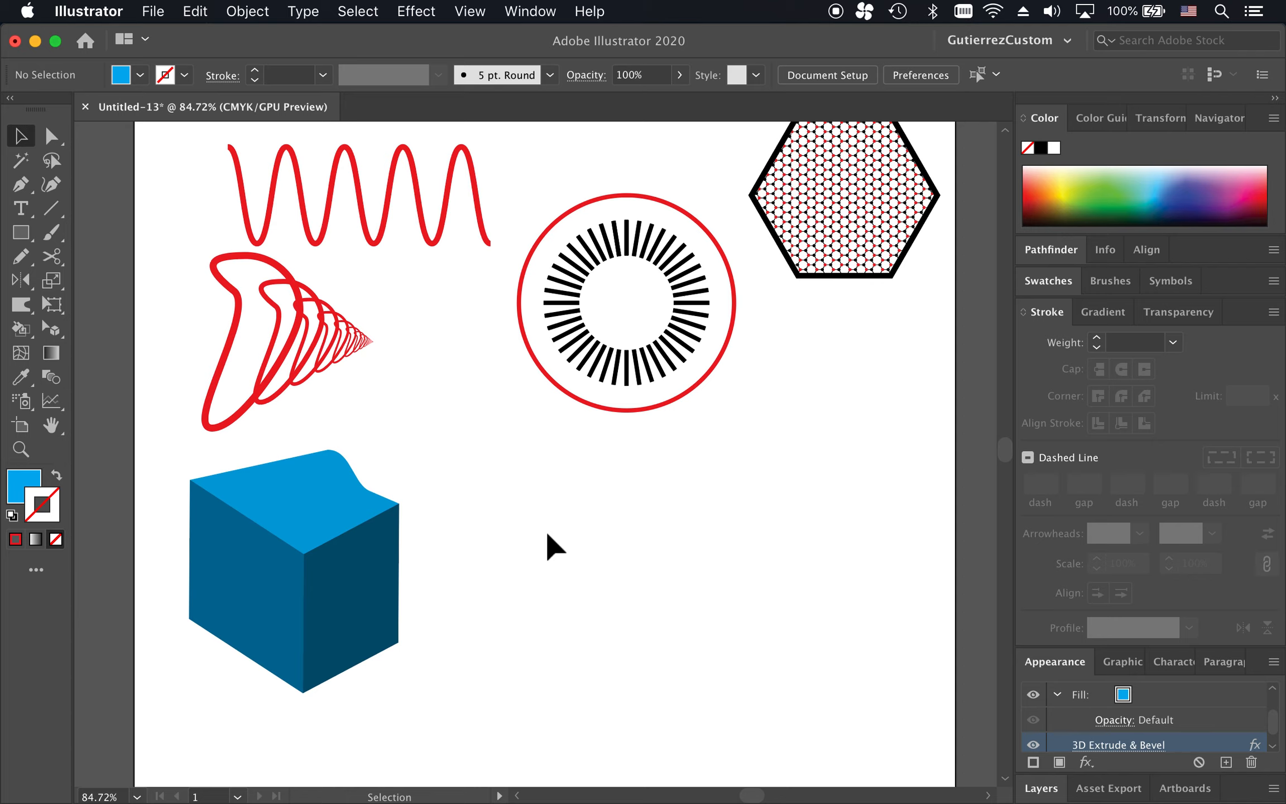
# Draw a small upright blue rectangle below the tick circle and select it.
pyautogui.press('l')
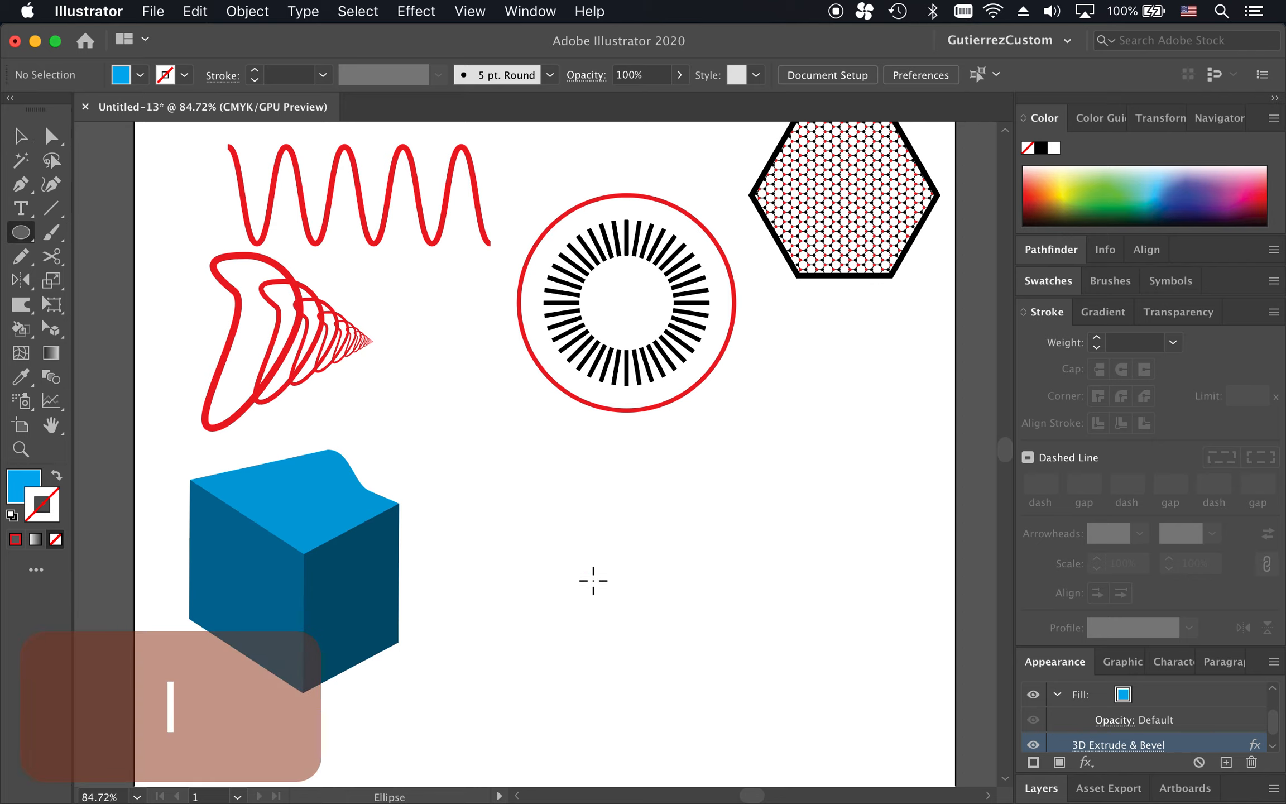
pyautogui.press('m')
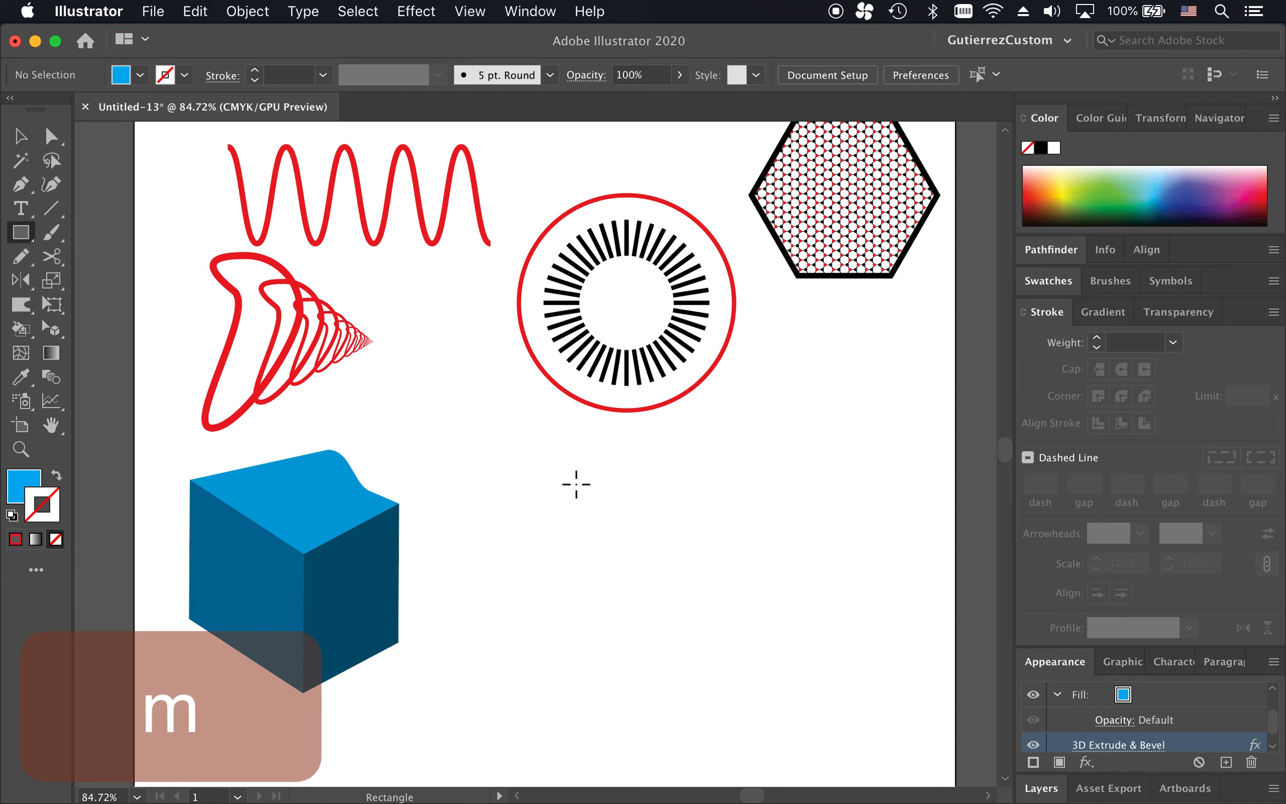
pyautogui.moveTo(565, 470); pyautogui.dragTo(619, 574)
pyautogui.press('v')
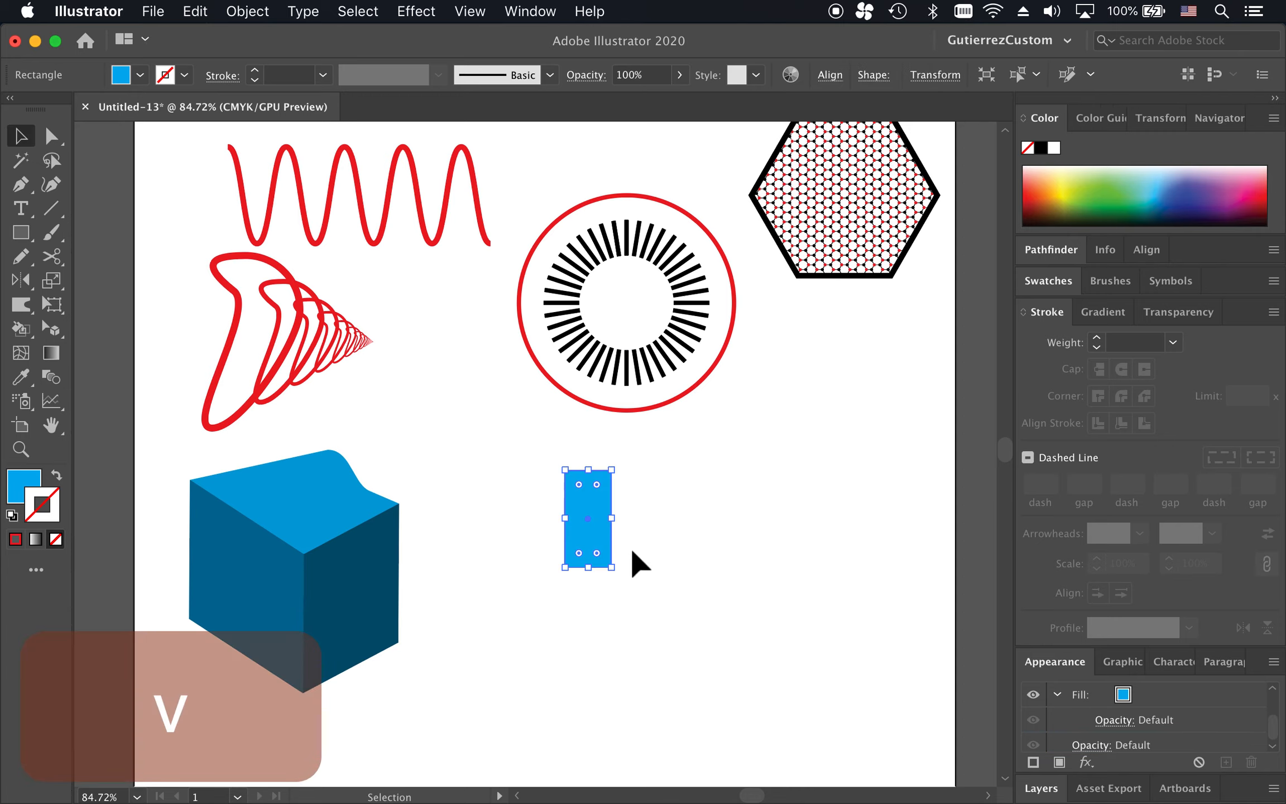
pyautogui.click(678, 534)
pyautogui.click(587, 524)
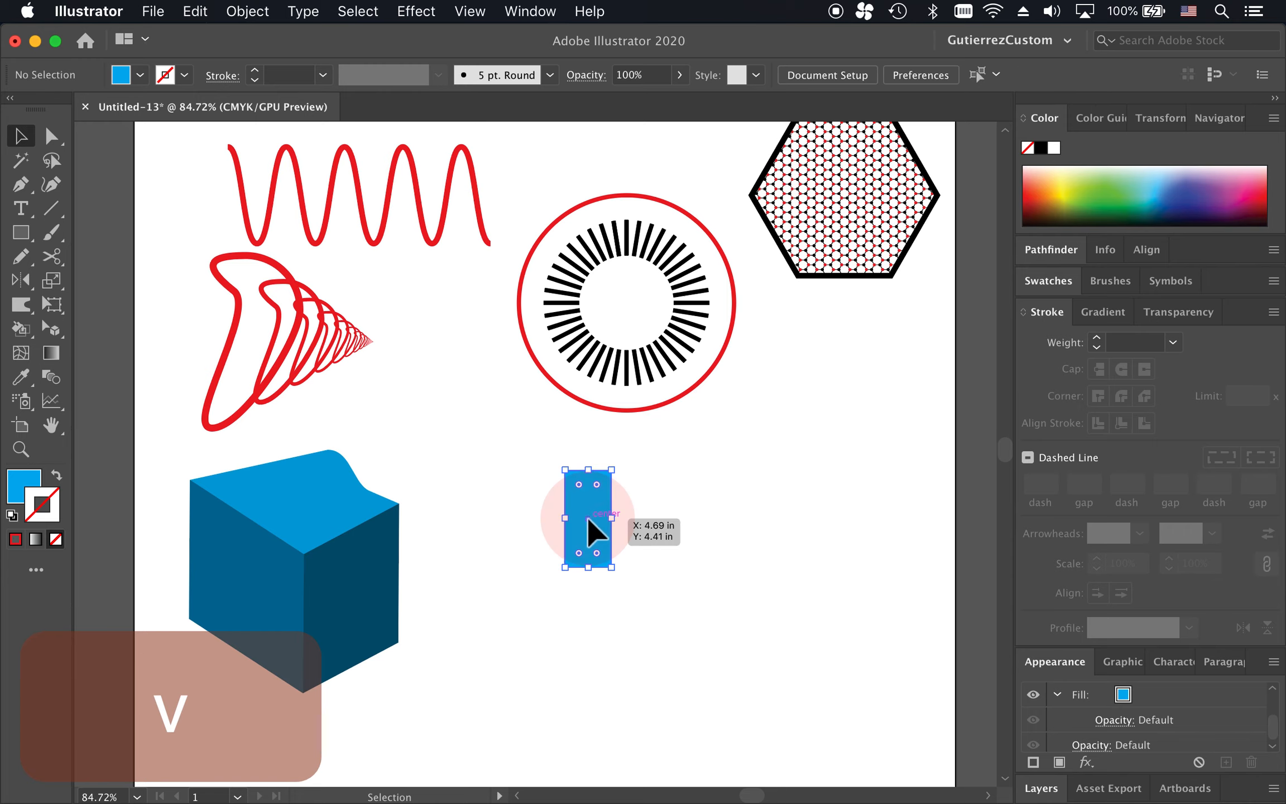
# Start a 3D Revolve effect on the small rectangle with the preview on.
pyautogui.click(471, 12)
pyautogui.moveTo(424, 14)
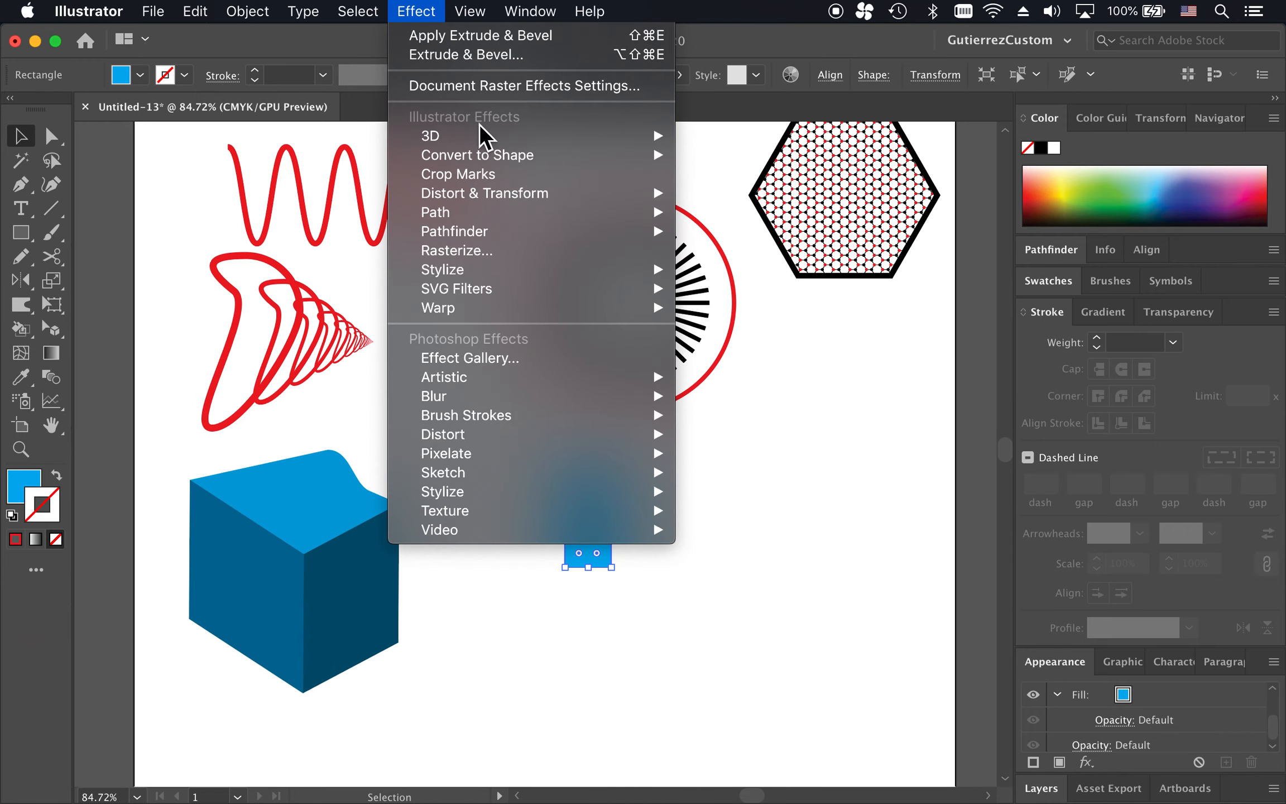
pyautogui.moveTo(483, 139)
pyautogui.click(721, 159)
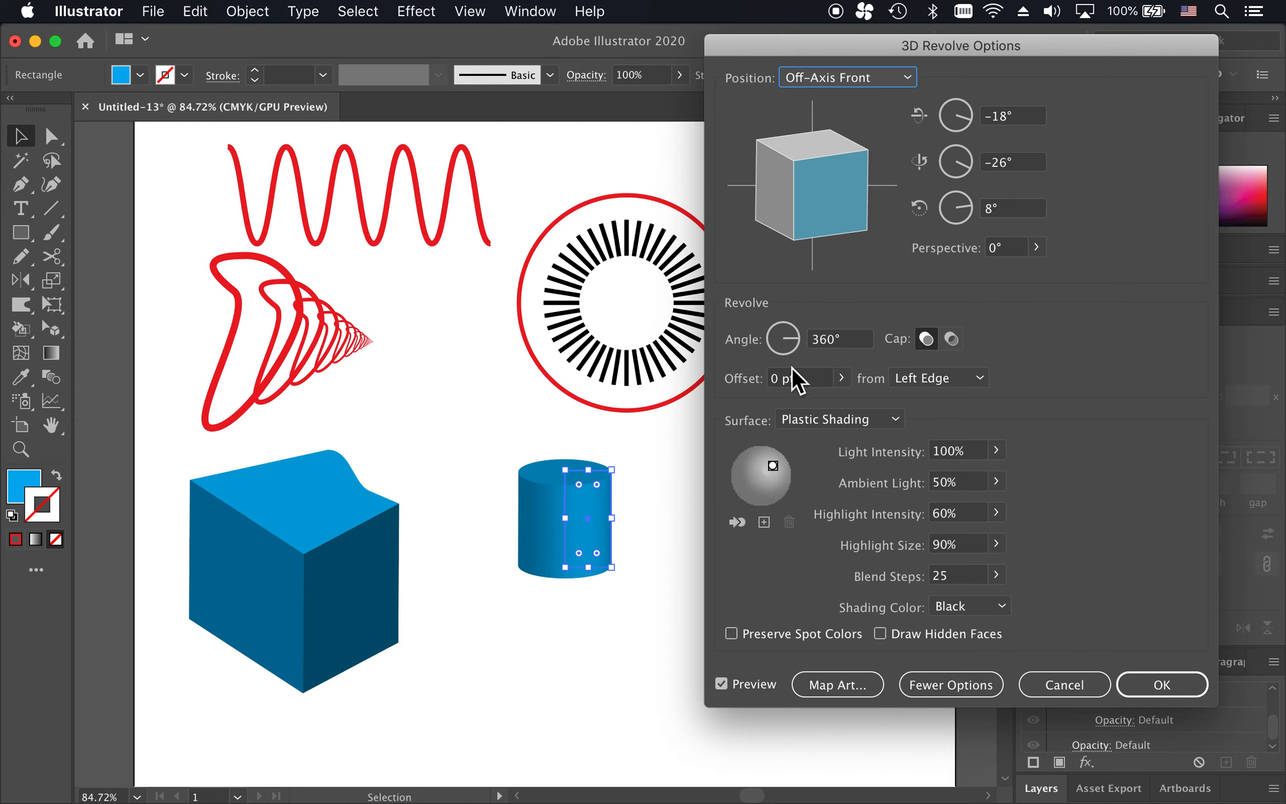
# Lower the revolve angle gradually to 273°.
pyautogui.click(854, 339)
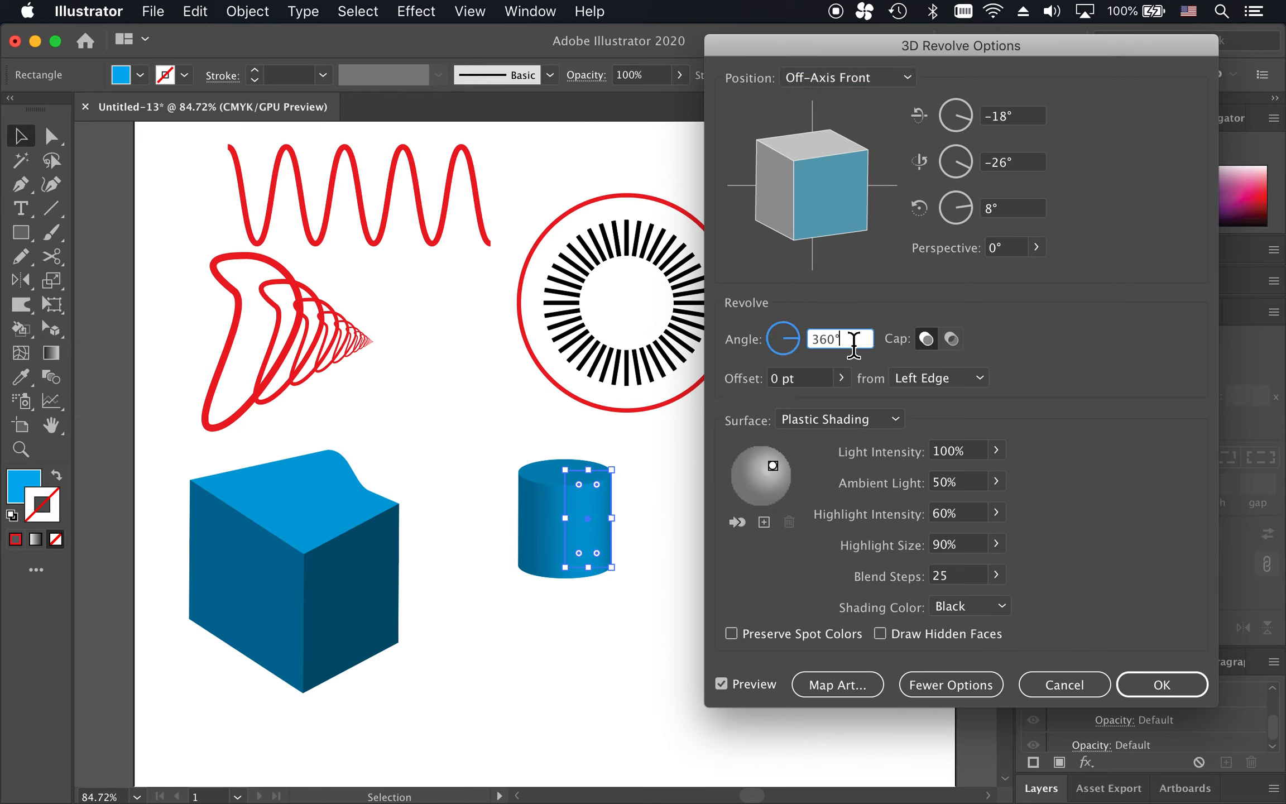
pyautogui.press('Down')
pyautogui.press('Down')
pyautogui.press('Down')
pyautogui.press('Down')
pyautogui.press('Down')
pyautogui.press('Down')
pyautogui.press('Down')
pyautogui.press('Down')
pyautogui.press('Down')
pyautogui.press('Down')
pyautogui.press('Down')
pyautogui.press('Down')
pyautogui.press('Down')
pyautogui.press('Down')
pyautogui.press('Down')
pyautogui.press('Down')
pyautogui.press('Down')
pyautogui.press('Down')
pyautogui.press('Down')
pyautogui.press('Down')
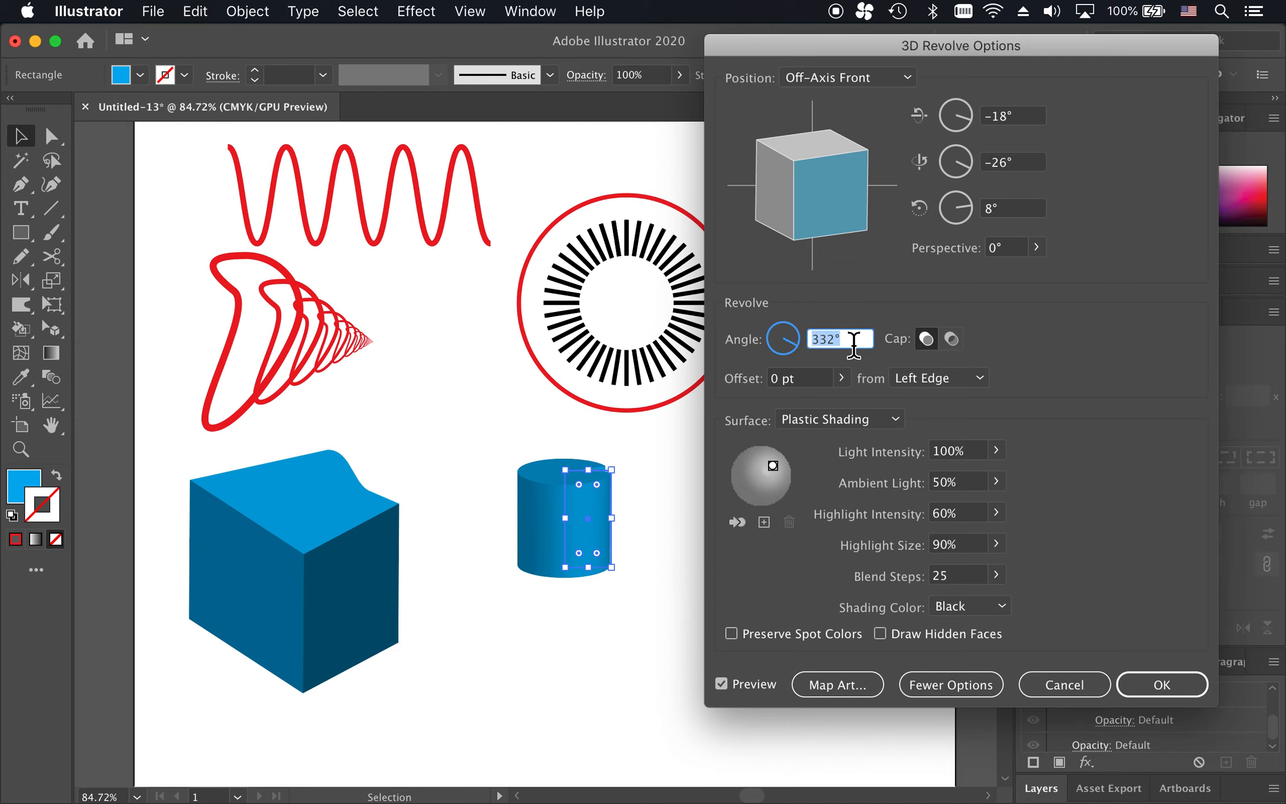
pyautogui.press('Down')
pyautogui.press('Down')
pyautogui.press('Down')
pyautogui.press('Down')
pyautogui.press('Down')
pyautogui.press('Down')
pyautogui.press('Down')
pyautogui.press('Down')
pyautogui.press('Down')
pyautogui.press('Down')
pyautogui.press('Down')
pyautogui.press('Down')
pyautogui.press('Down')
pyautogui.press('Down')
pyautogui.press('Down')
pyautogui.press('Down')
pyautogui.press('Down')
pyautogui.press('Down')
pyautogui.press('Down')
pyautogui.press('Down')
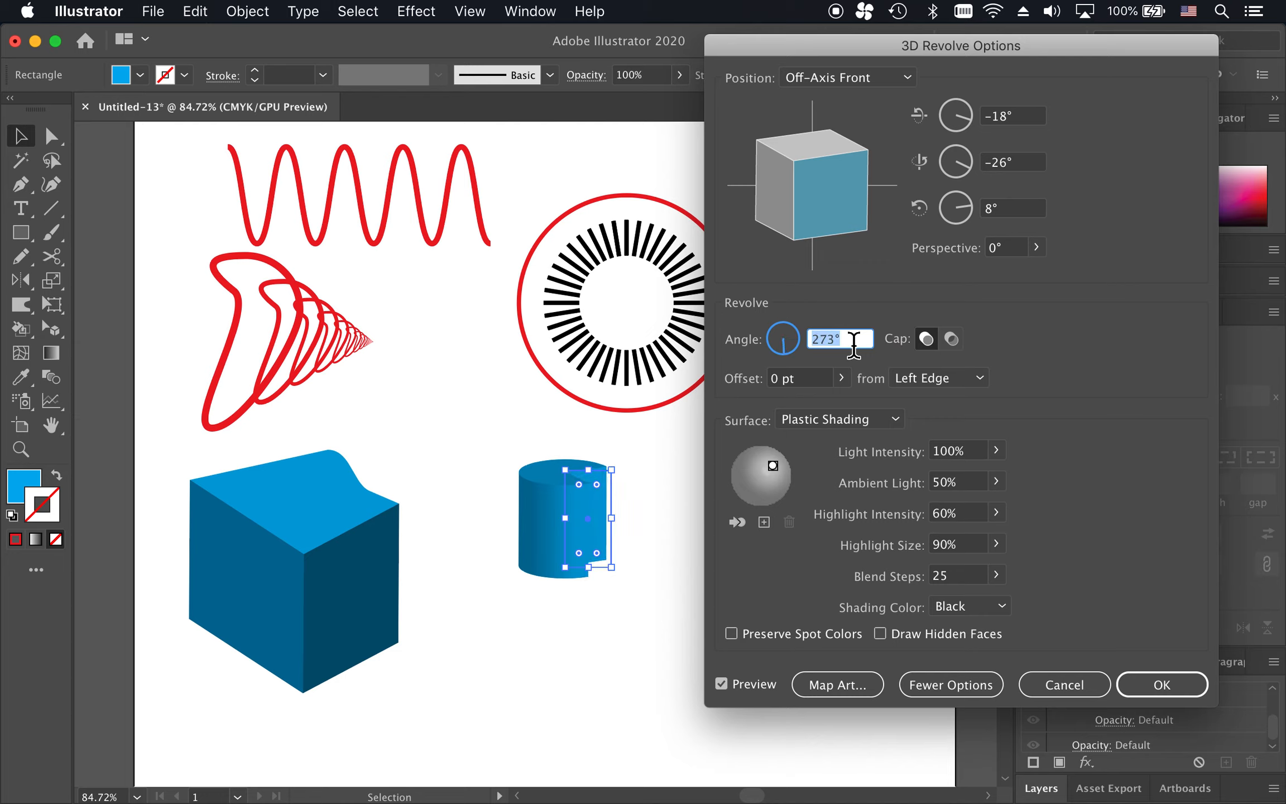
# Rotate the revolved object to -40°, 29°, -21° and reduce the revolve angle to 111°.
pyautogui.moveTo(803, 186); pyautogui.dragTo(828, 178)
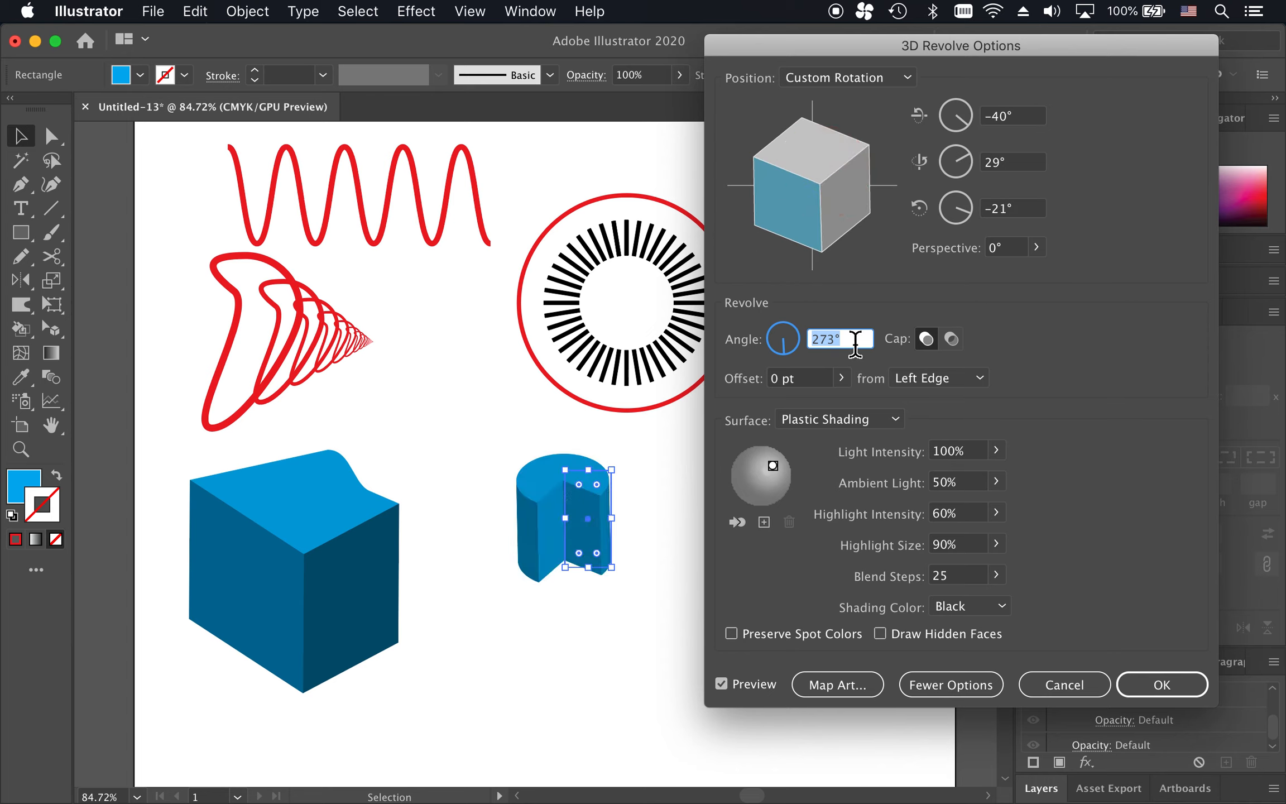
pyautogui.click(855, 344)
pyautogui.hotkey('shift', 'Down')
pyautogui.hotkey('shift', 'Down')
pyautogui.hotkey('shift', 'Down')
pyautogui.write('110')
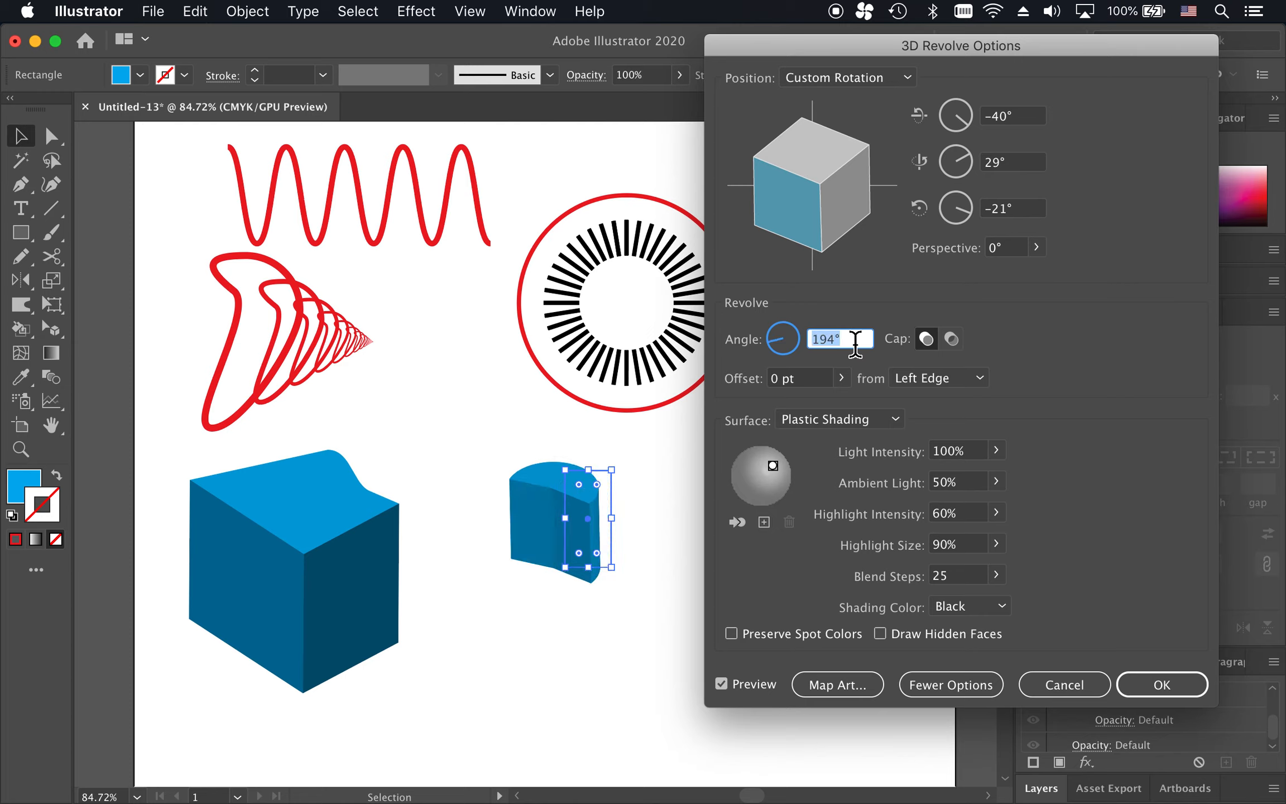
pyautogui.scroll(15, 855, 339)
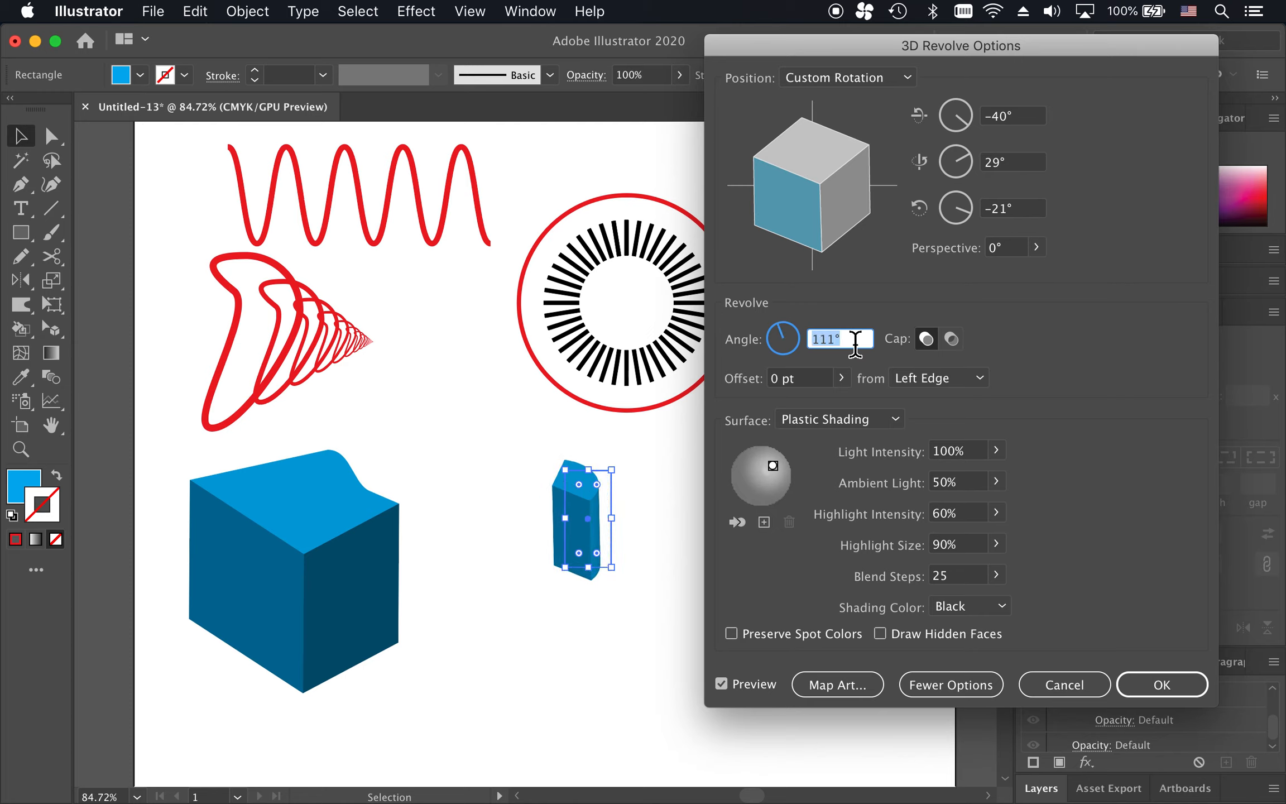
# Set the revolve angle to 360° and rotate the revolved object to -19°, 27°, -12°.
pyautogui.scroll(7, 856, 339)
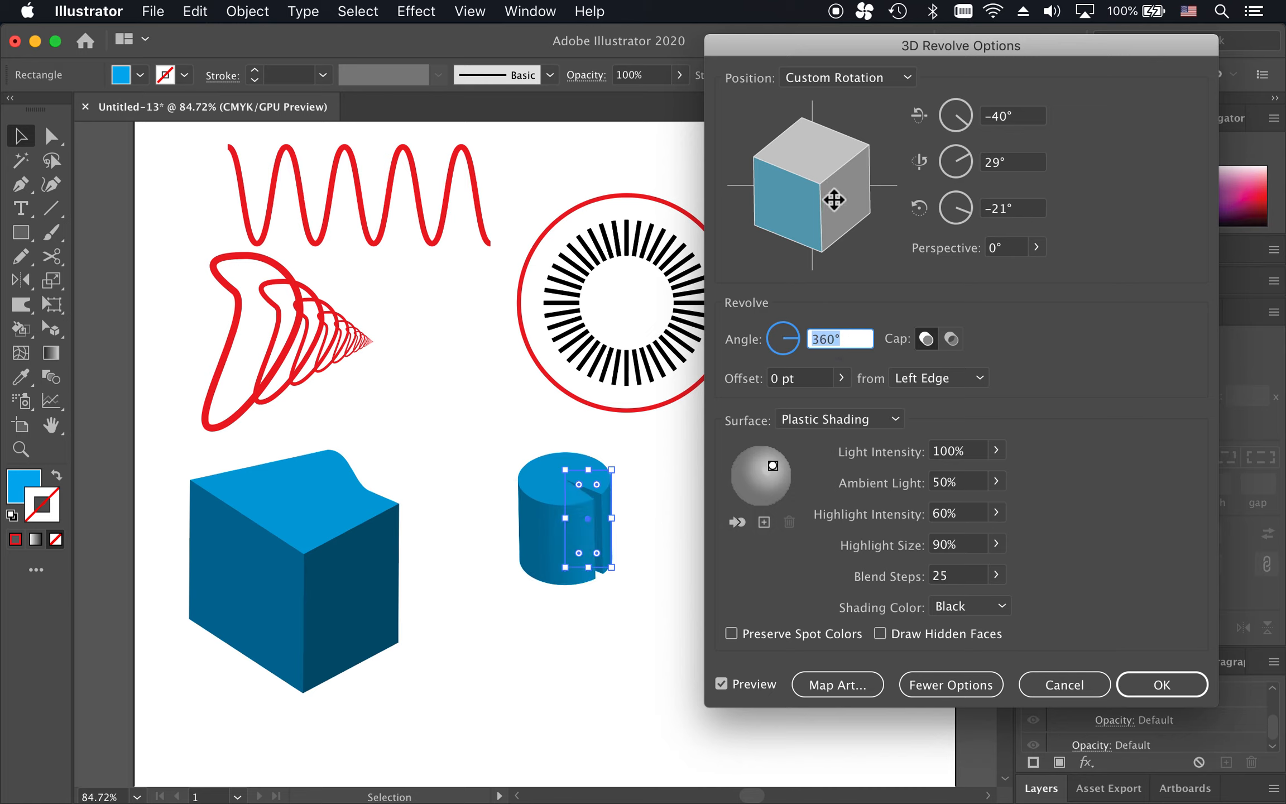
pyautogui.moveTo(833, 199)
pyautogui.mouseDown()
pyautogui.moveTo(834, 157)
pyautogui.moveTo(831, 241)
pyautogui.moveTo(819, 144)
pyautogui.moveTo(830, 212)
pyautogui.mouseUp()
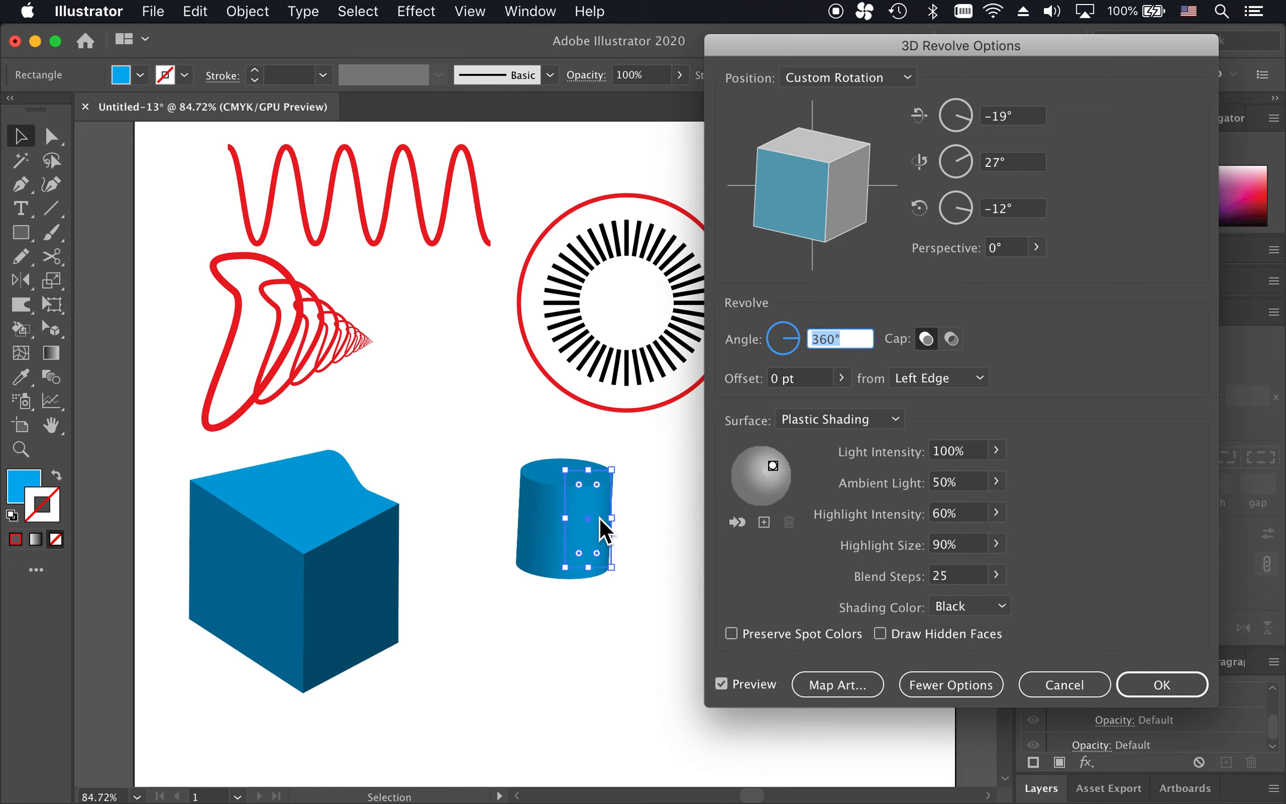
# Revolve the rectangle from its right edge and raise the offset to 255 pt.
pyautogui.click(976, 379)
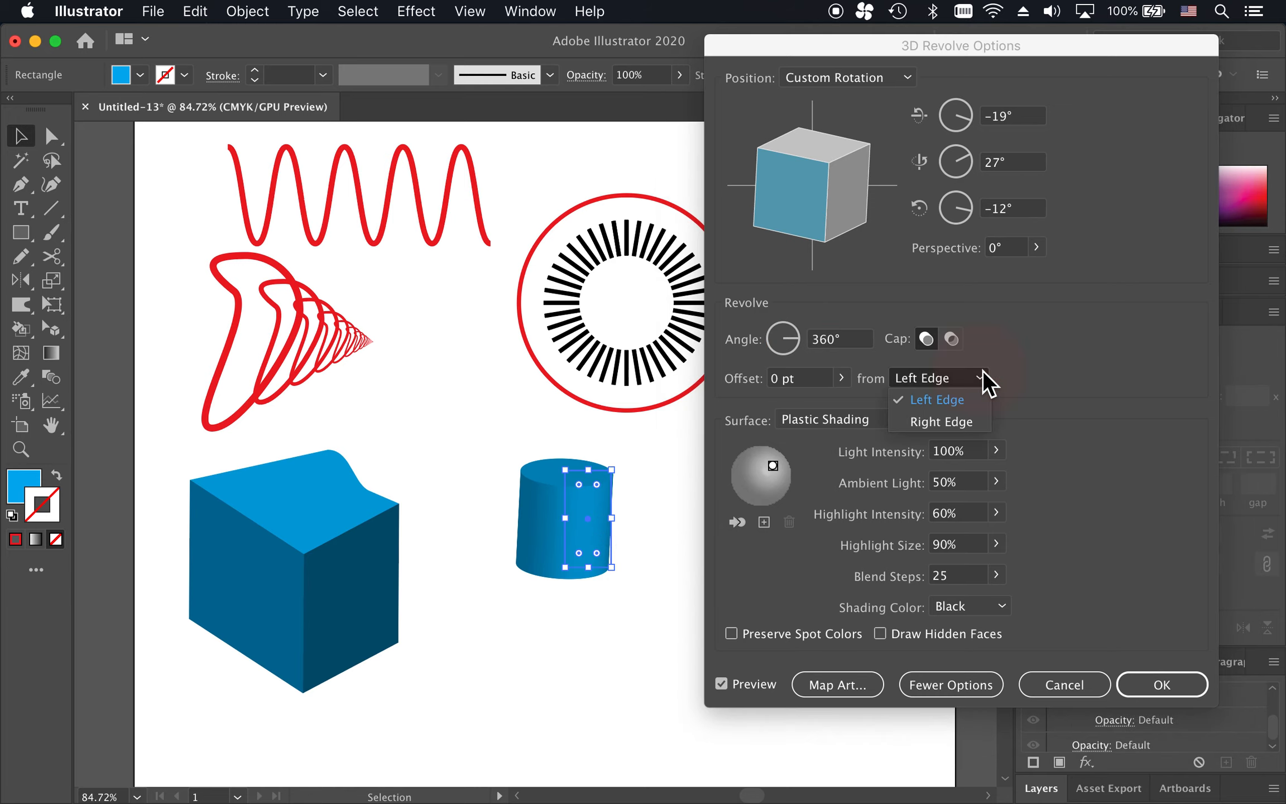
pyautogui.click(941, 416)
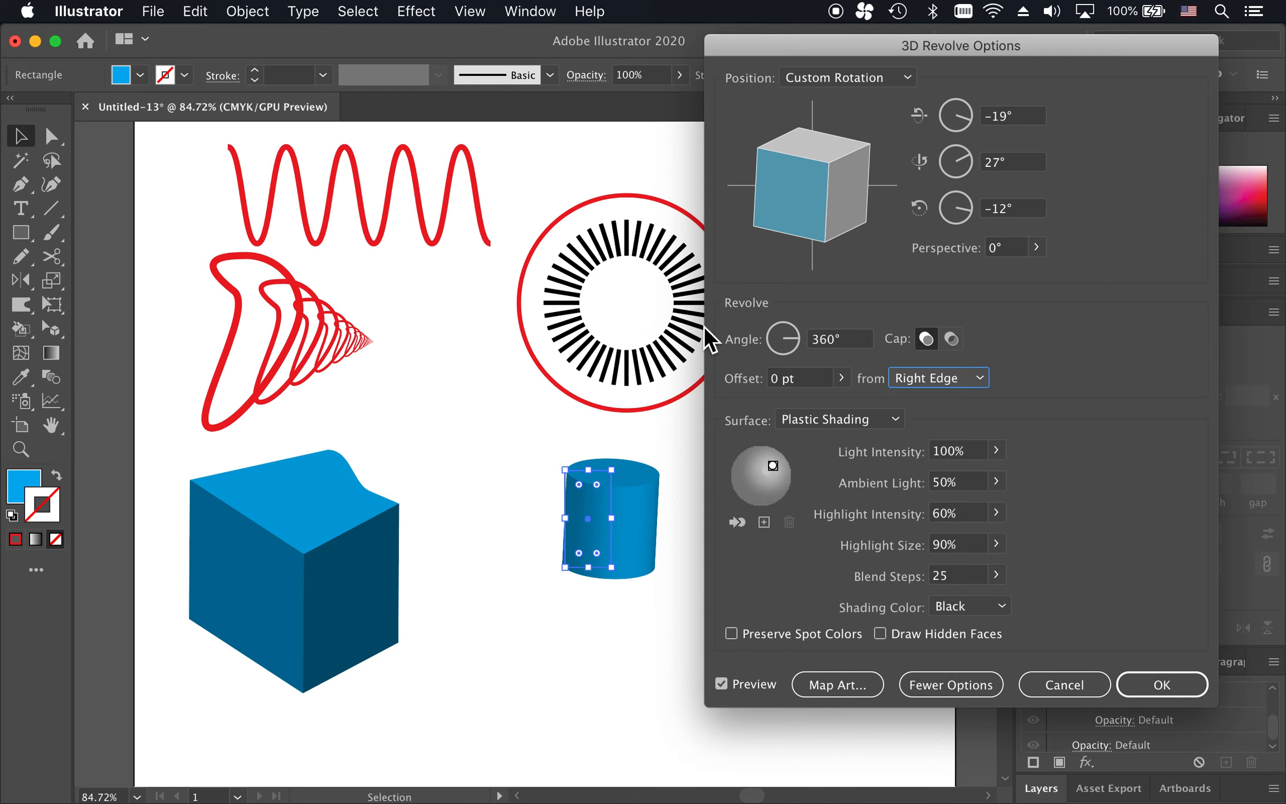
pyautogui.click(841, 378)
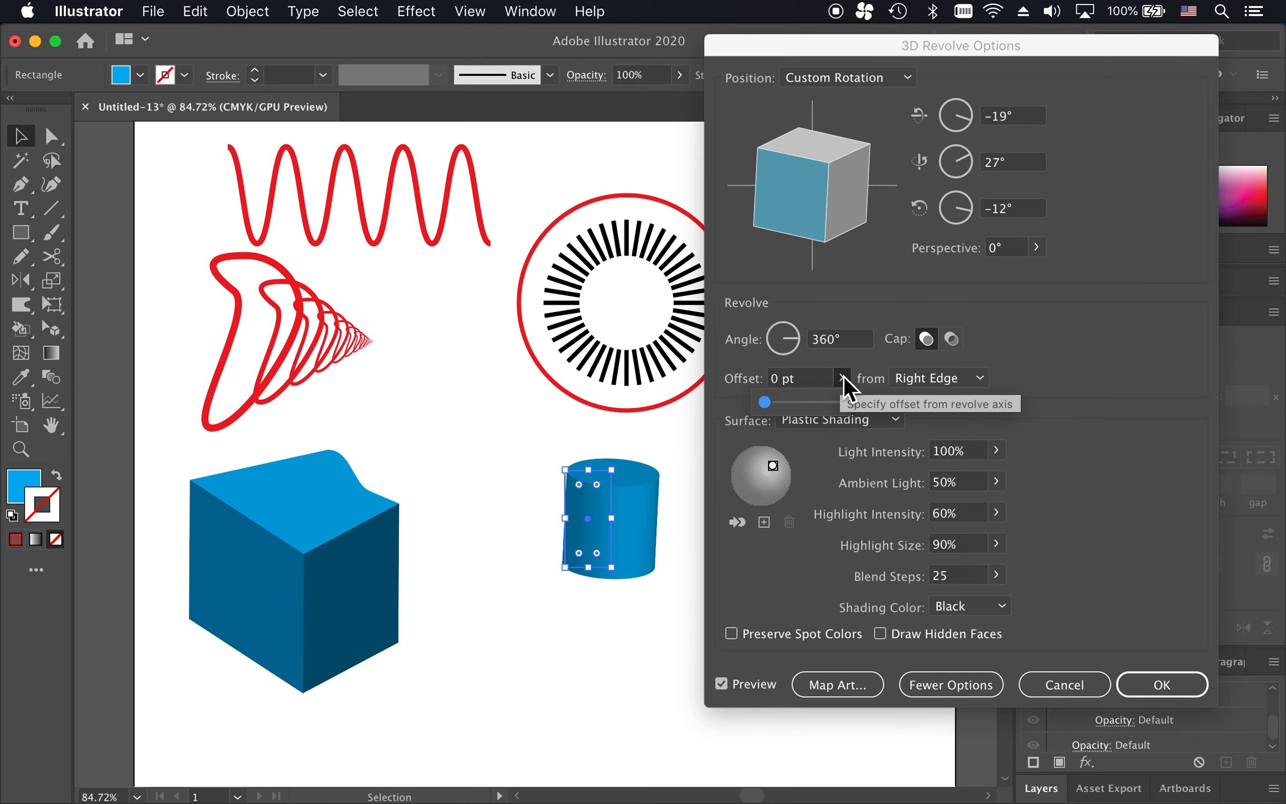
pyautogui.click(765, 403)
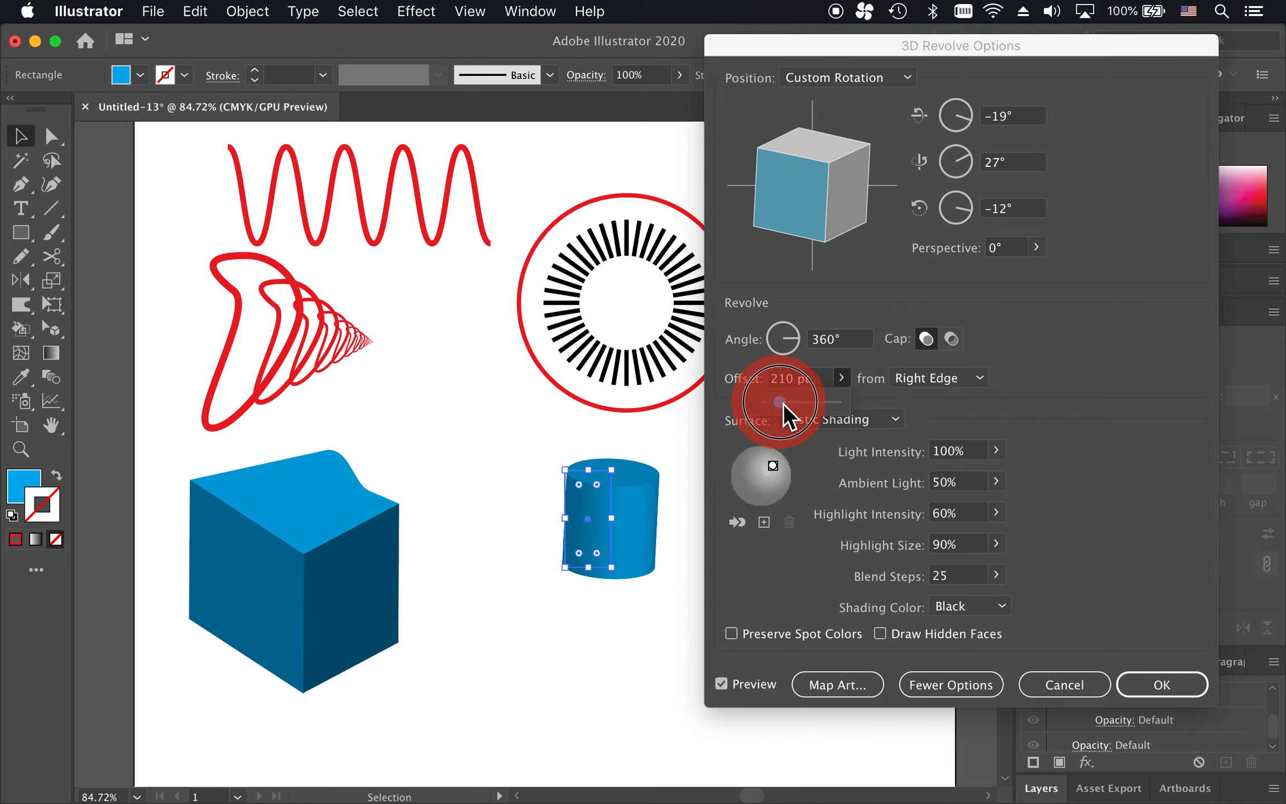
pyautogui.moveTo(782, 403); pyautogui.dragTo(785, 403)
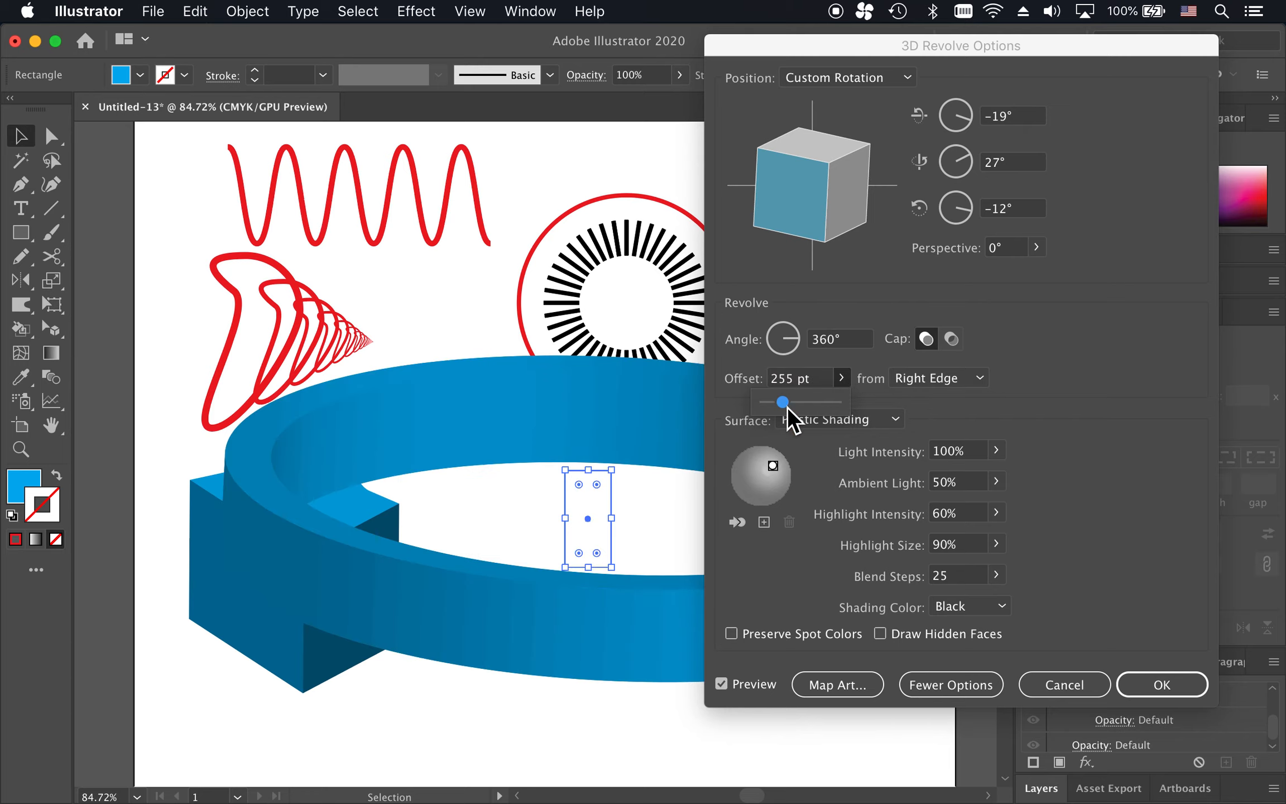
# Reduce the revolved ring's offset to 121 pt from the right edge.
pyautogui.click(786, 406)
pyautogui.moveTo(781, 407); pyautogui.dragTo(776, 407)
pyautogui.click(776, 406)
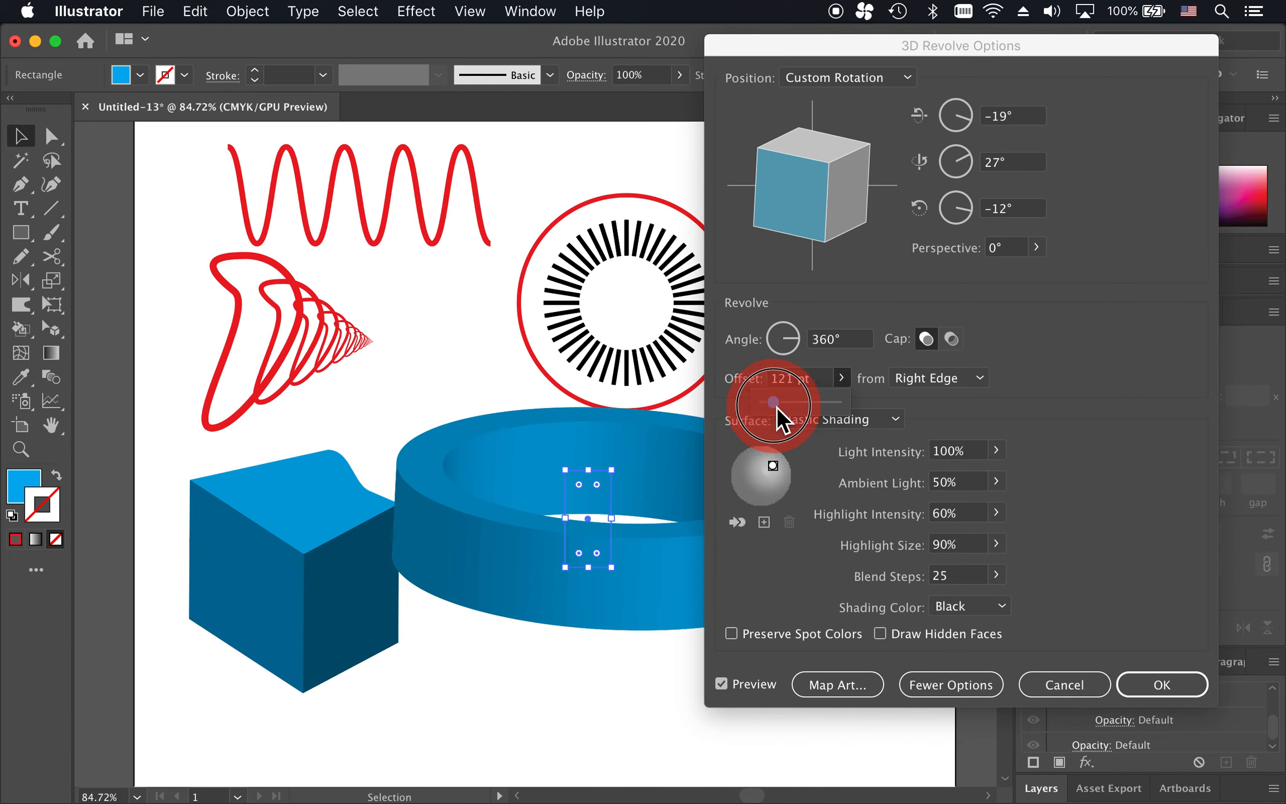
pyautogui.click(830, 44)
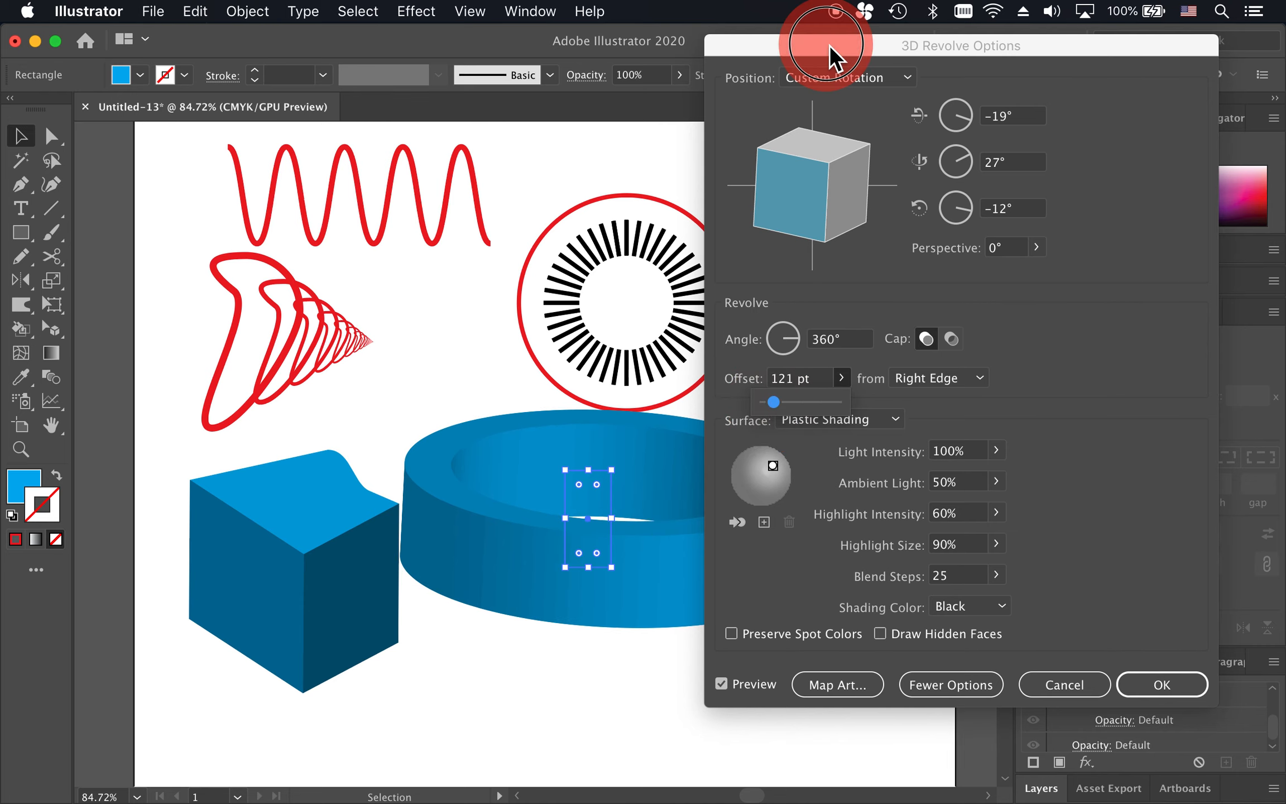
pyautogui.moveTo(830, 44); pyautogui.dragTo(882, 69)
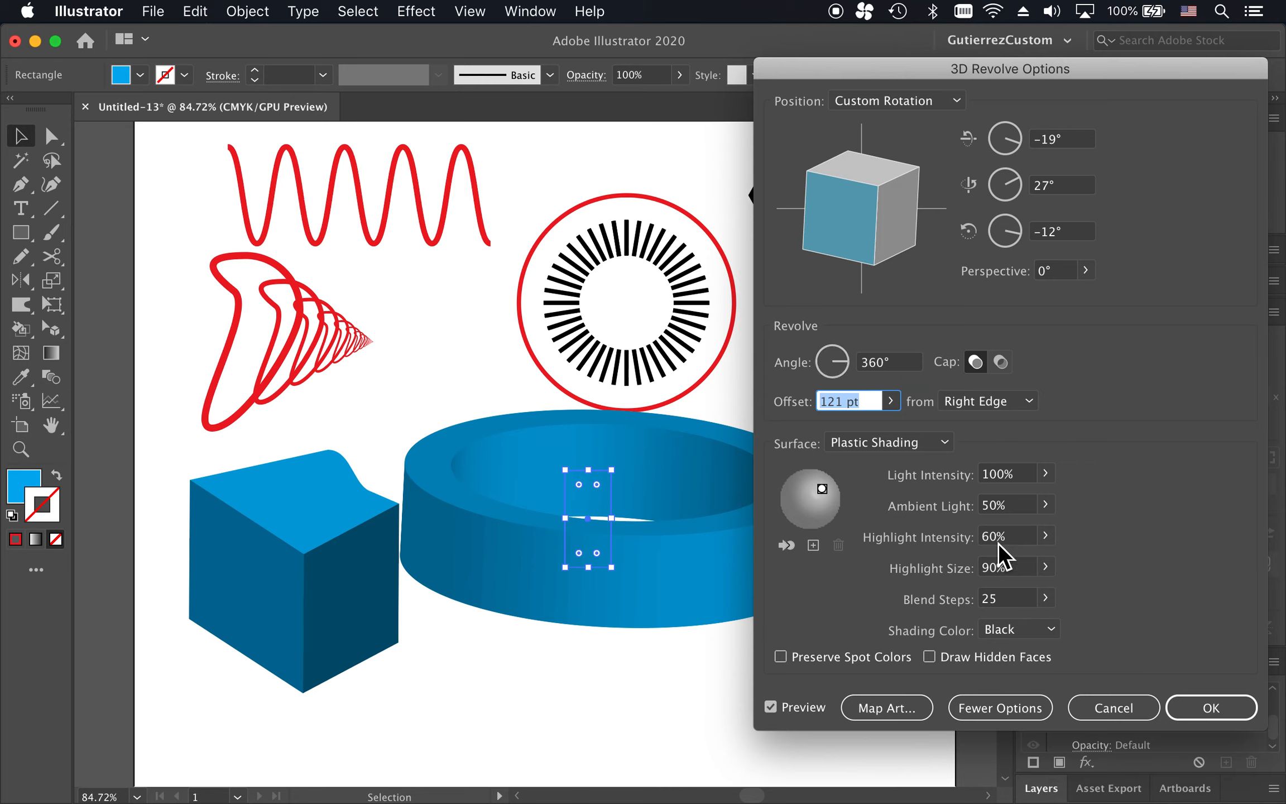
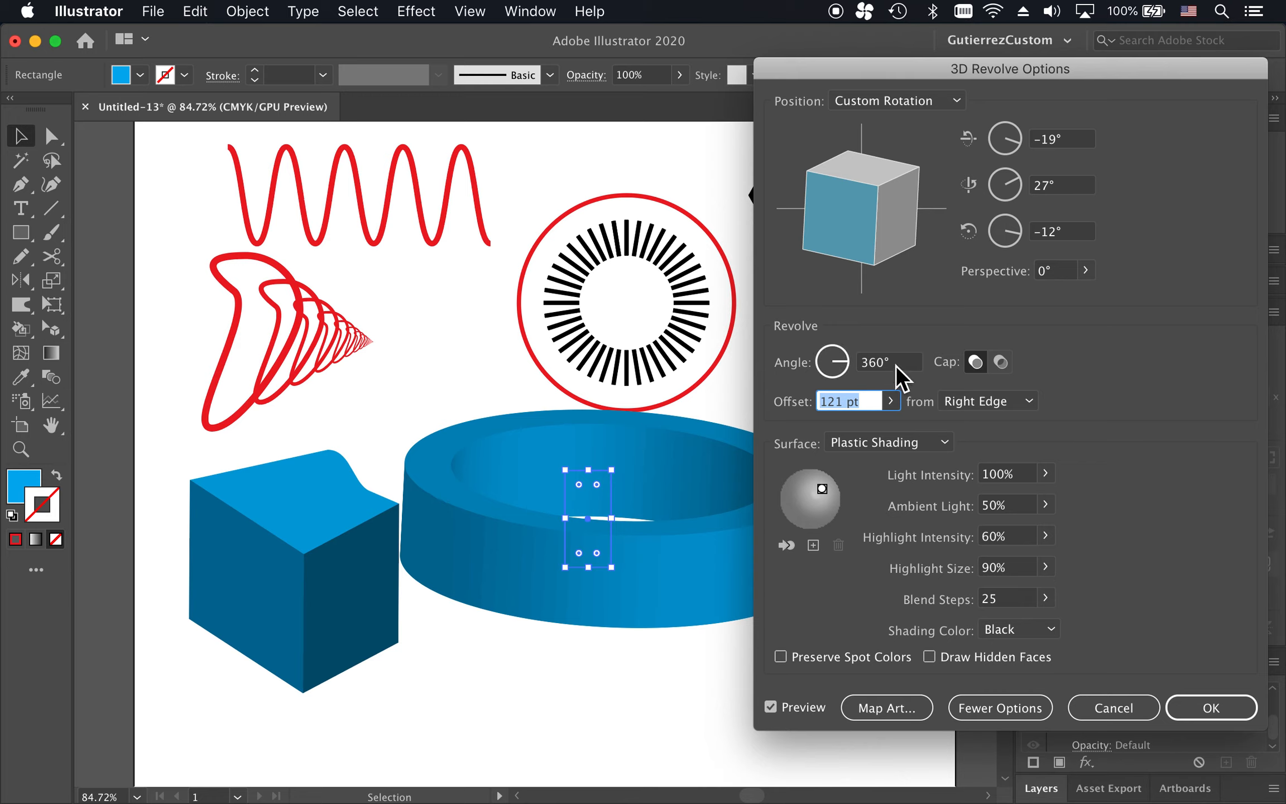
# Compare the ring's surface shading by raising its blend steps well above 54 and lowering them to 2.
pyautogui.click(1011, 599)
pyautogui.press('Up')
pyautogui.press('Up')
pyautogui.press('Up')
pyautogui.press('Up')
pyautogui.press('Up')
pyautogui.press('Up')
pyautogui.press('Up')
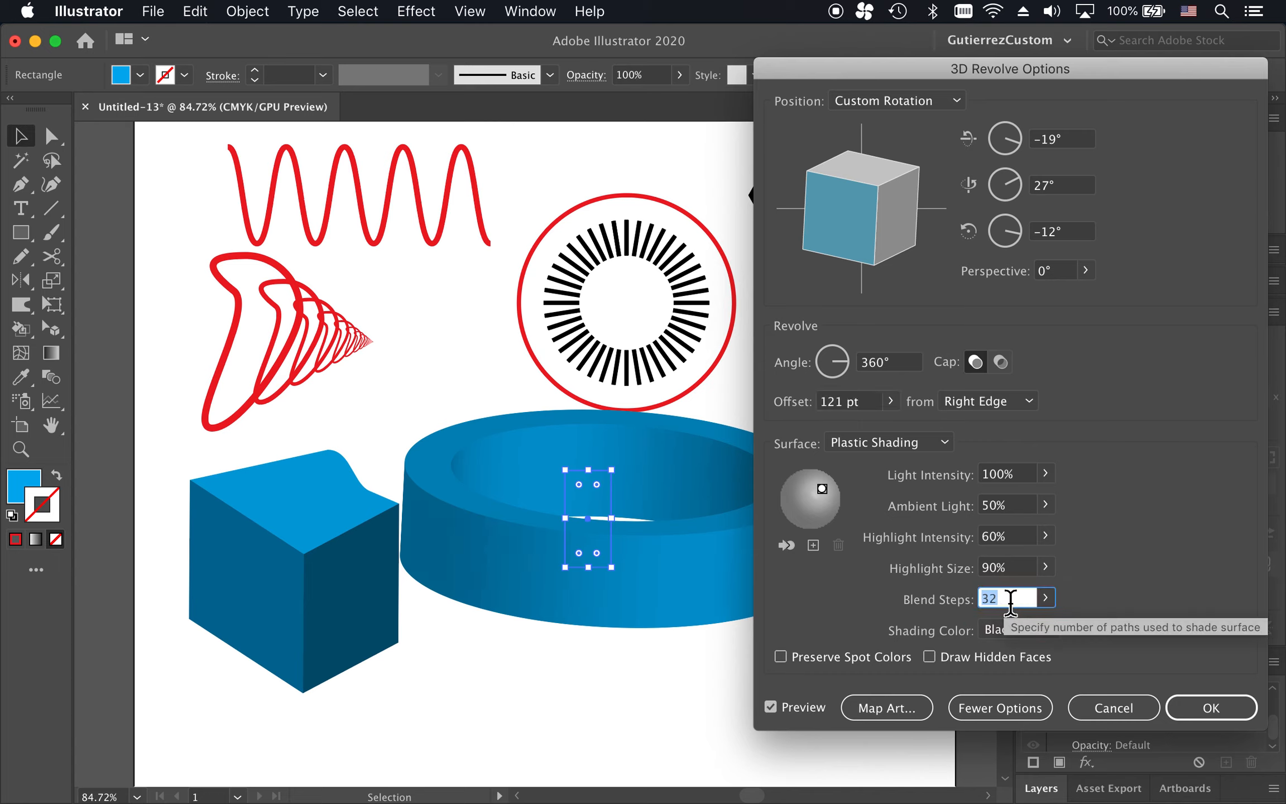
pyautogui.press('Up')
pyautogui.press('Up')
pyautogui.press('Up')
pyautogui.press('Up')
pyautogui.press('Up')
pyautogui.press('Up')
pyautogui.press('Up')
pyautogui.press('Up')
pyautogui.press('Up')
pyautogui.press('Up')
pyautogui.press('Up')
pyautogui.press('Up')
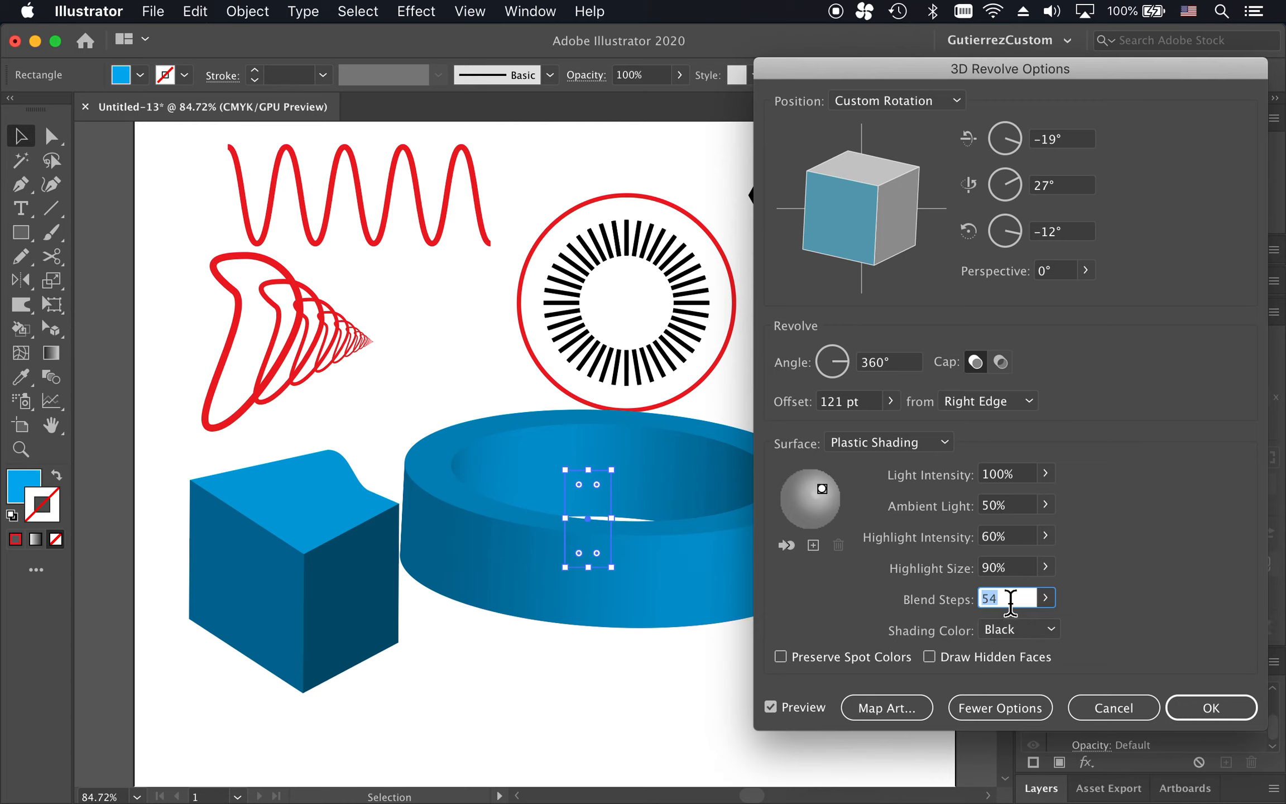
pyautogui.press('Up')
pyautogui.press('Up')
pyautogui.press('Up')
pyautogui.press('Up')
pyautogui.press('Up')
pyautogui.press('Up')
pyautogui.press('Up')
pyautogui.press('Up')
pyautogui.press('Up')
pyautogui.press('Up')
pyautogui.press('Up')
pyautogui.press('Up')
pyautogui.press('Up')
pyautogui.press('Up')
pyautogui.press('Up')
pyautogui.press('Up')
pyautogui.press('Up')
pyautogui.press('Up')
pyautogui.press('Up')
pyautogui.press('Up')
pyautogui.scroll(-20, 1015, 598)
pyautogui.scroll(-20, 1015, 598)
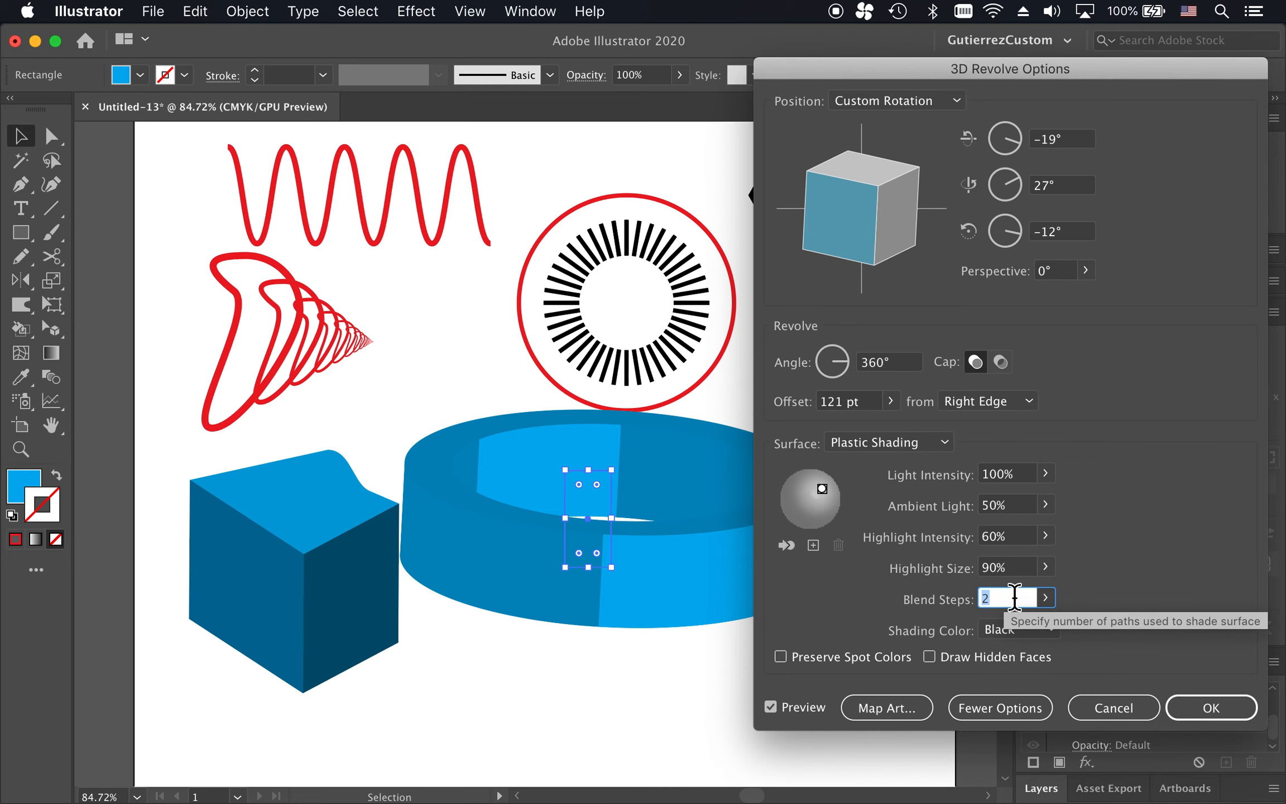
# Set the ring's blend steps to 75 and apply the 3D Revolve settings.
pyautogui.scroll(19, 1015, 598)
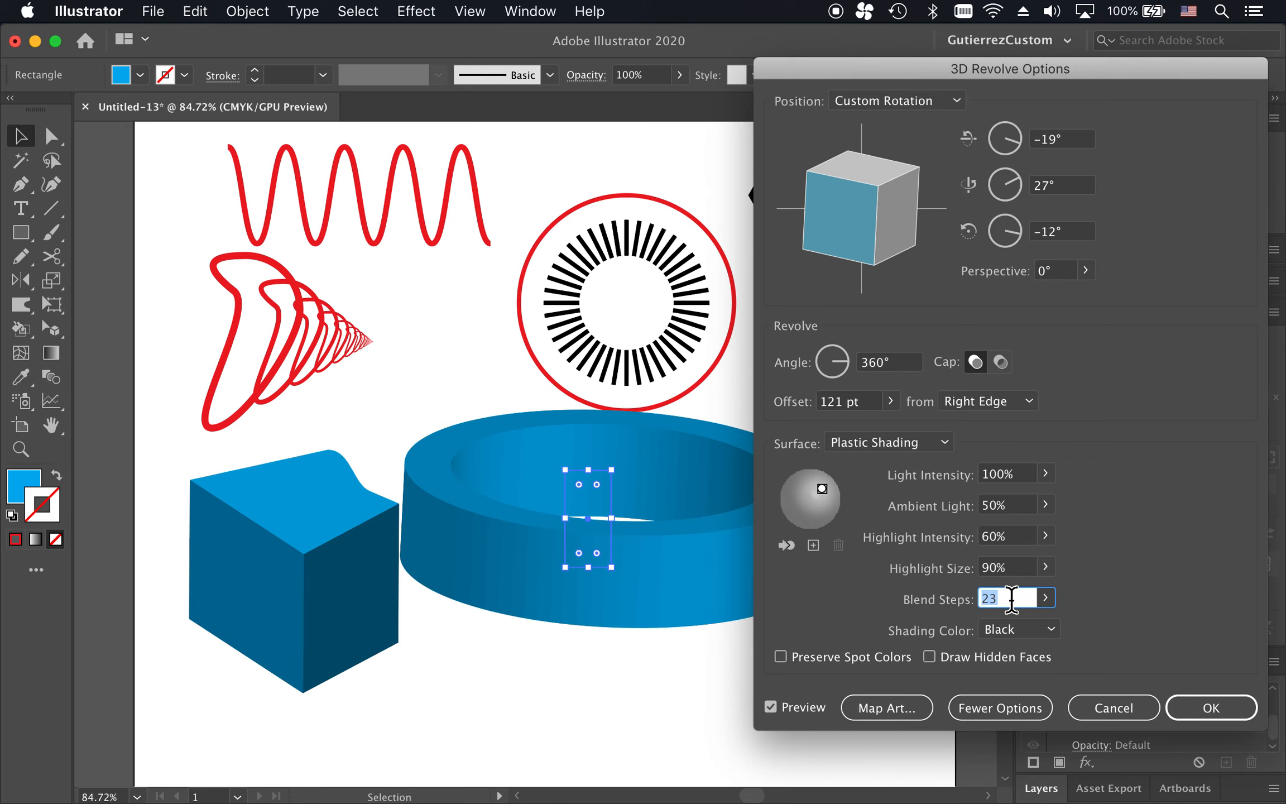
pyautogui.scroll(12, 1012, 598)
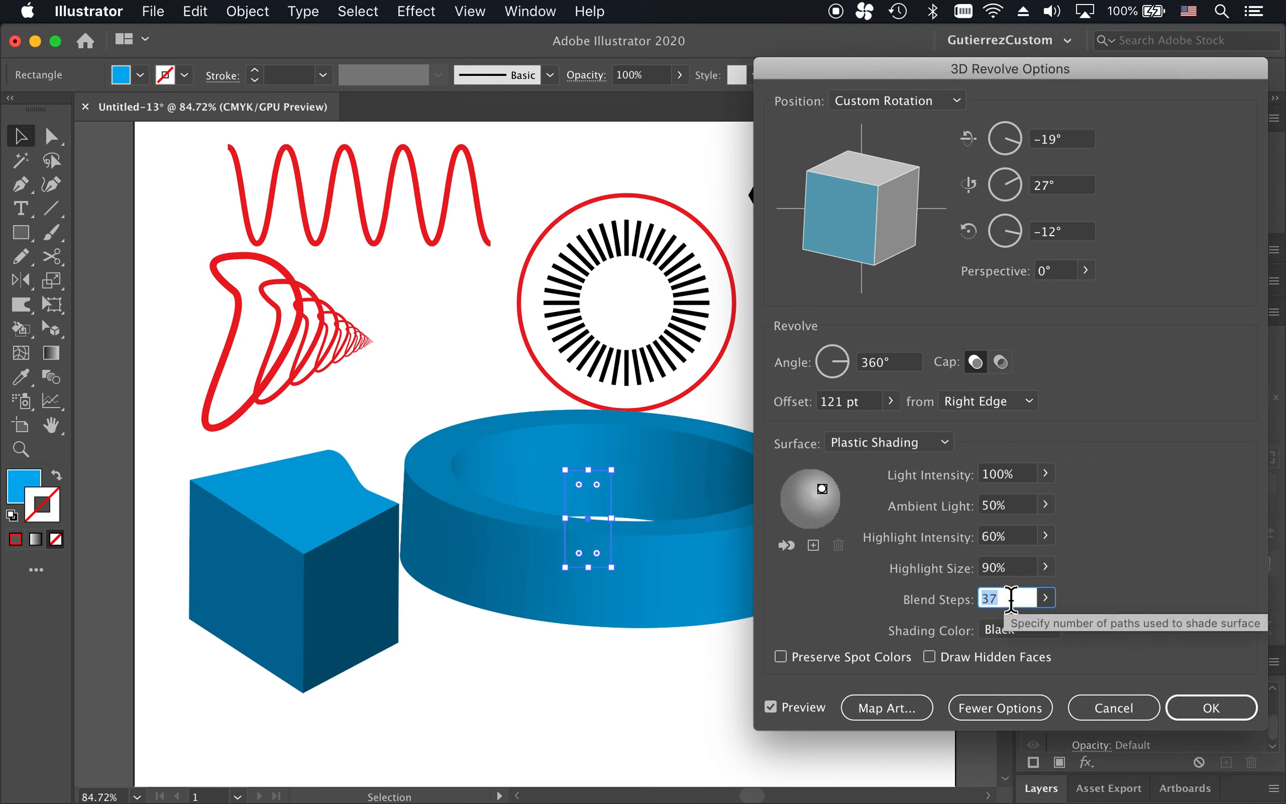
pyautogui.scroll(12, 1012, 598)
pyautogui.scroll(7, 1011, 598)
pyautogui.scroll(1, 1011, 598)
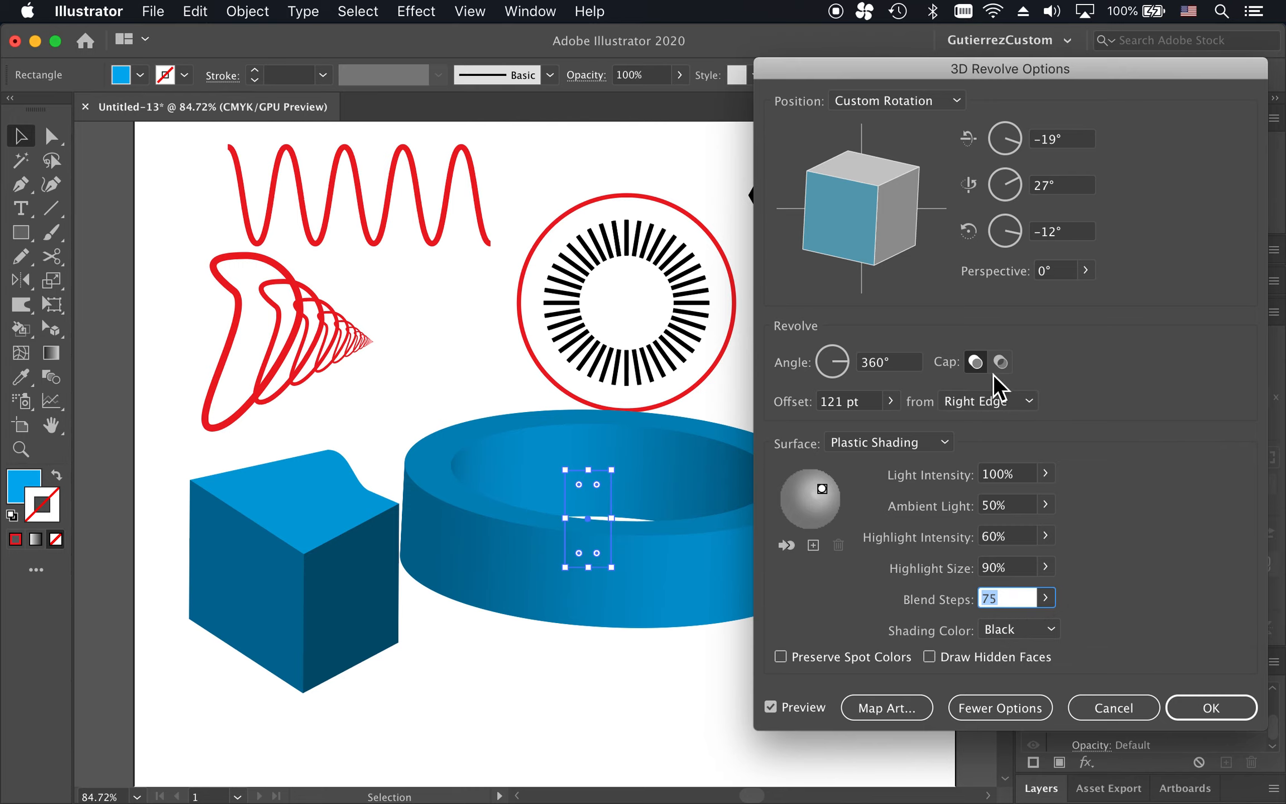
pyautogui.click(1220, 720)
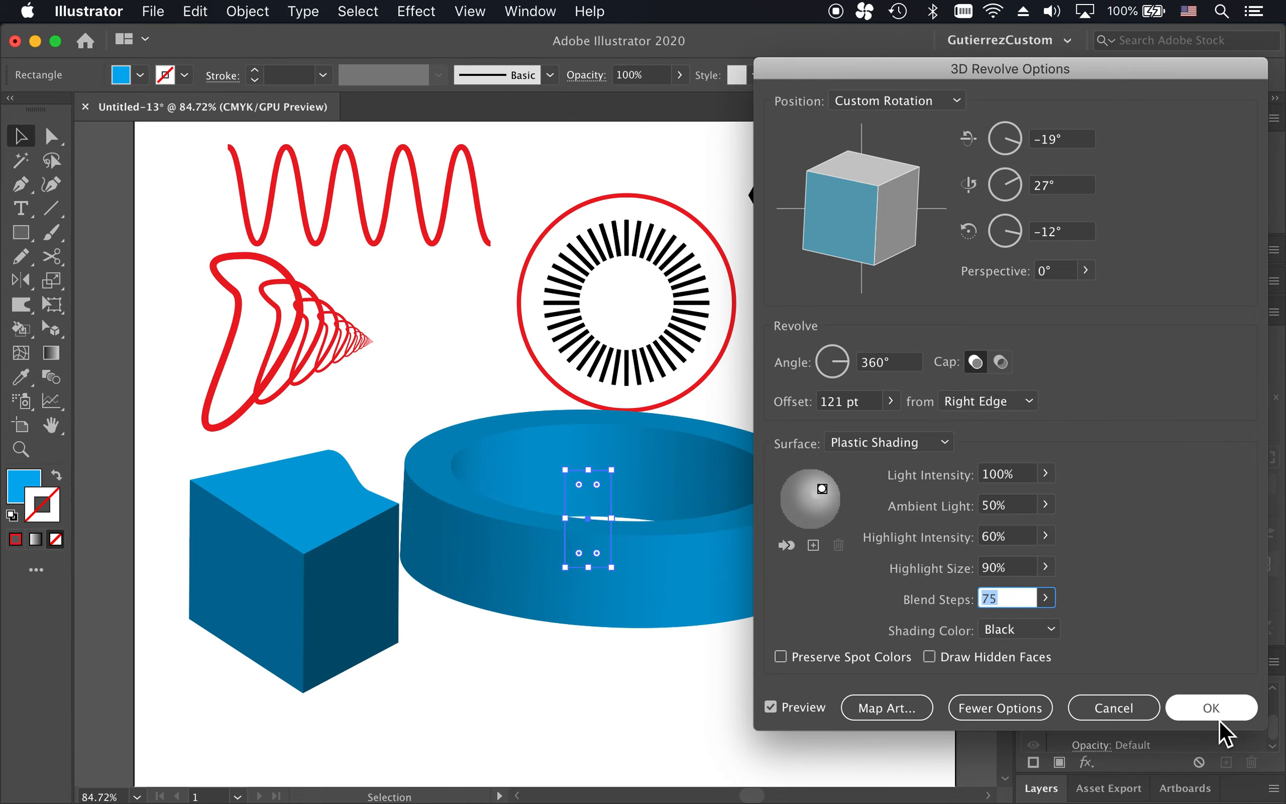
pyautogui.click(1219, 720)
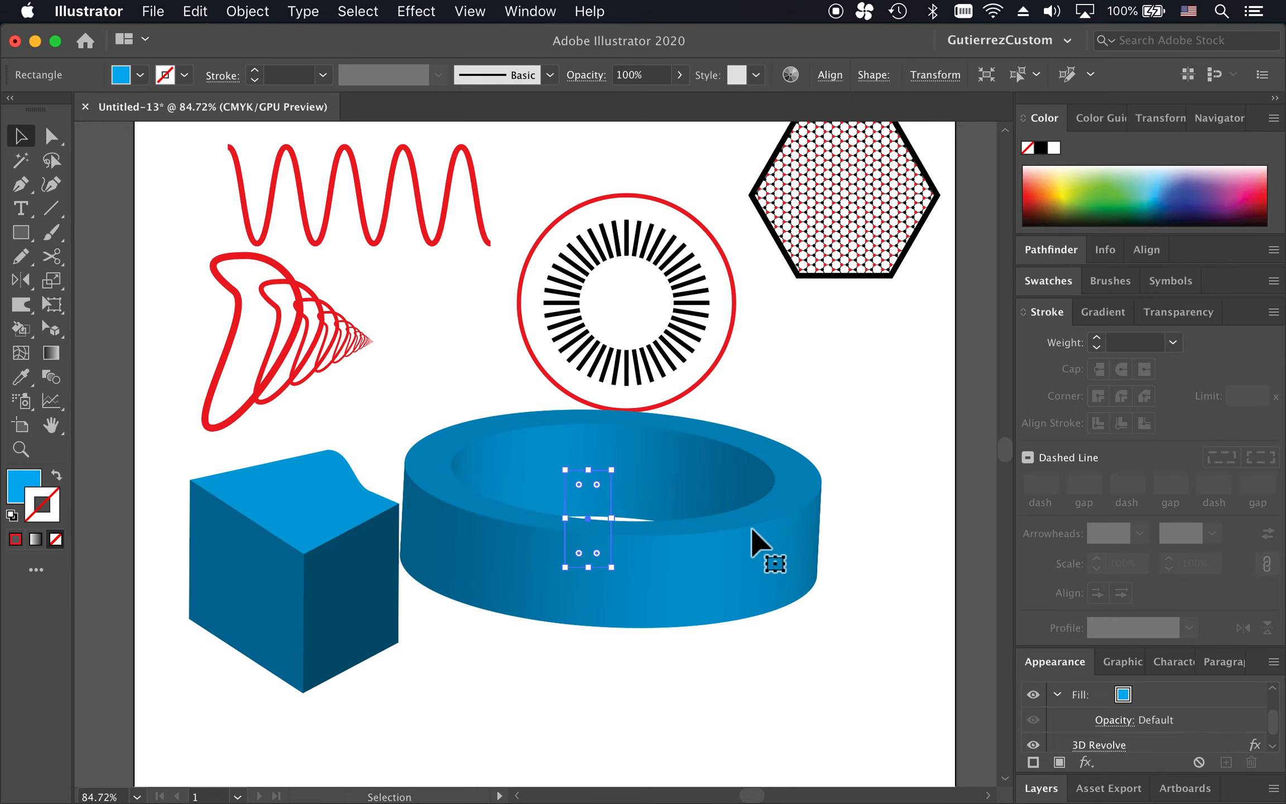
# Delete the revolved blue ring from the artboard.
pyautogui.moveTo(601, 530); pyautogui.dragTo(639, 549)
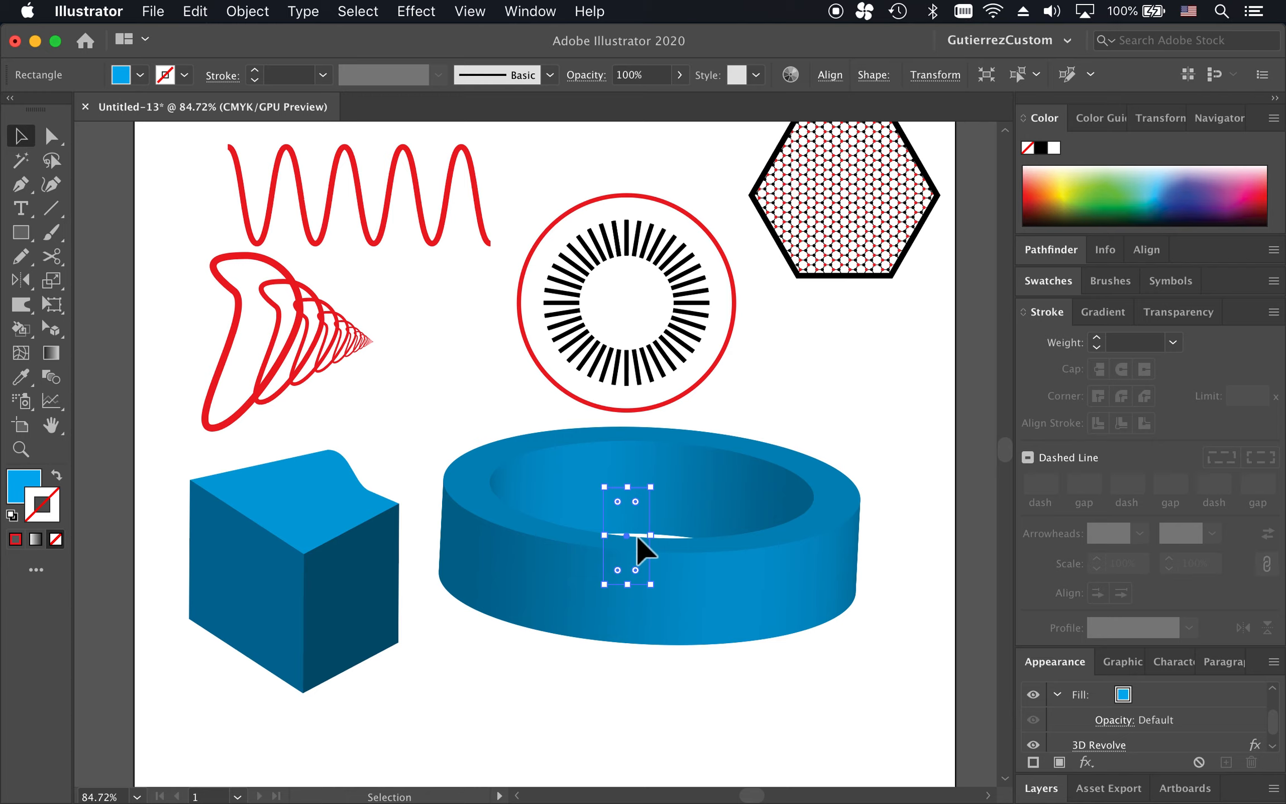
pyautogui.press('BackSpace')
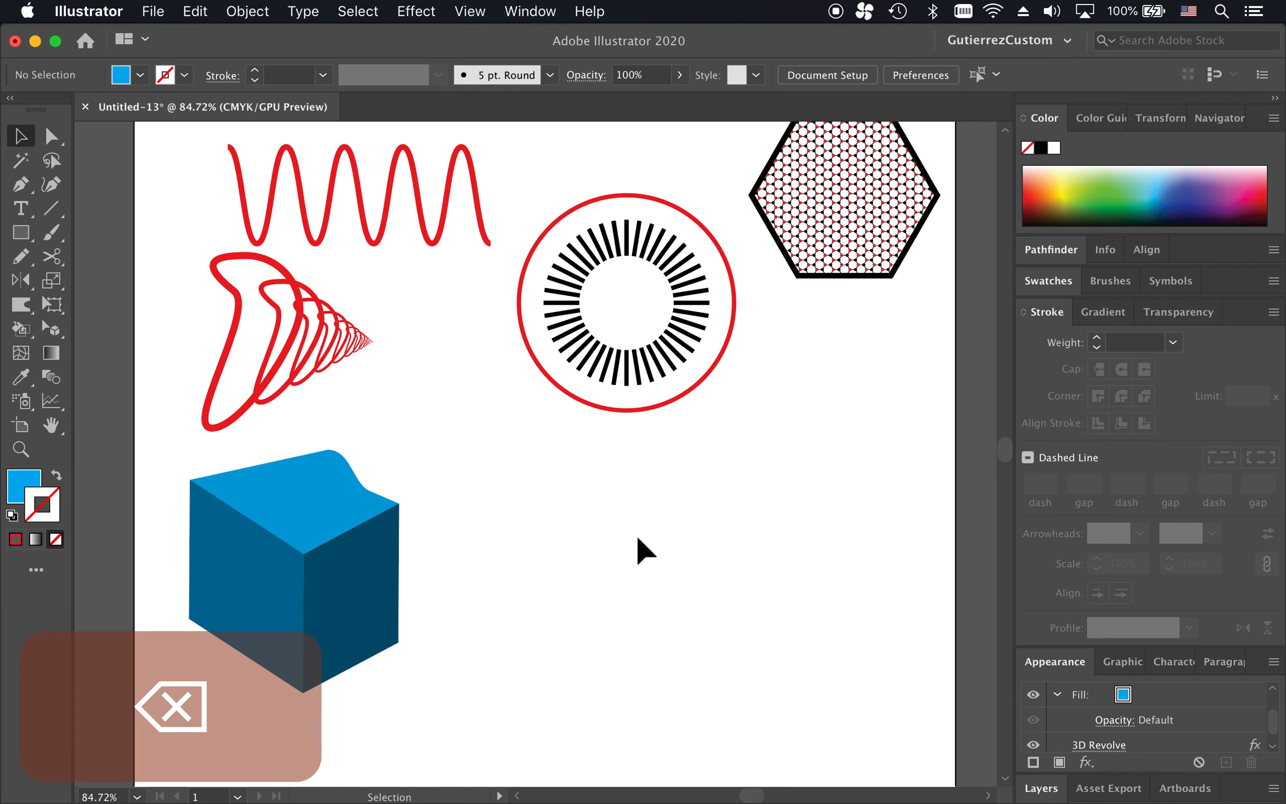
# Draw a solid blue circle without a stroke below the red circle with black spokes, and deselect it.
pyautogui.press('m')
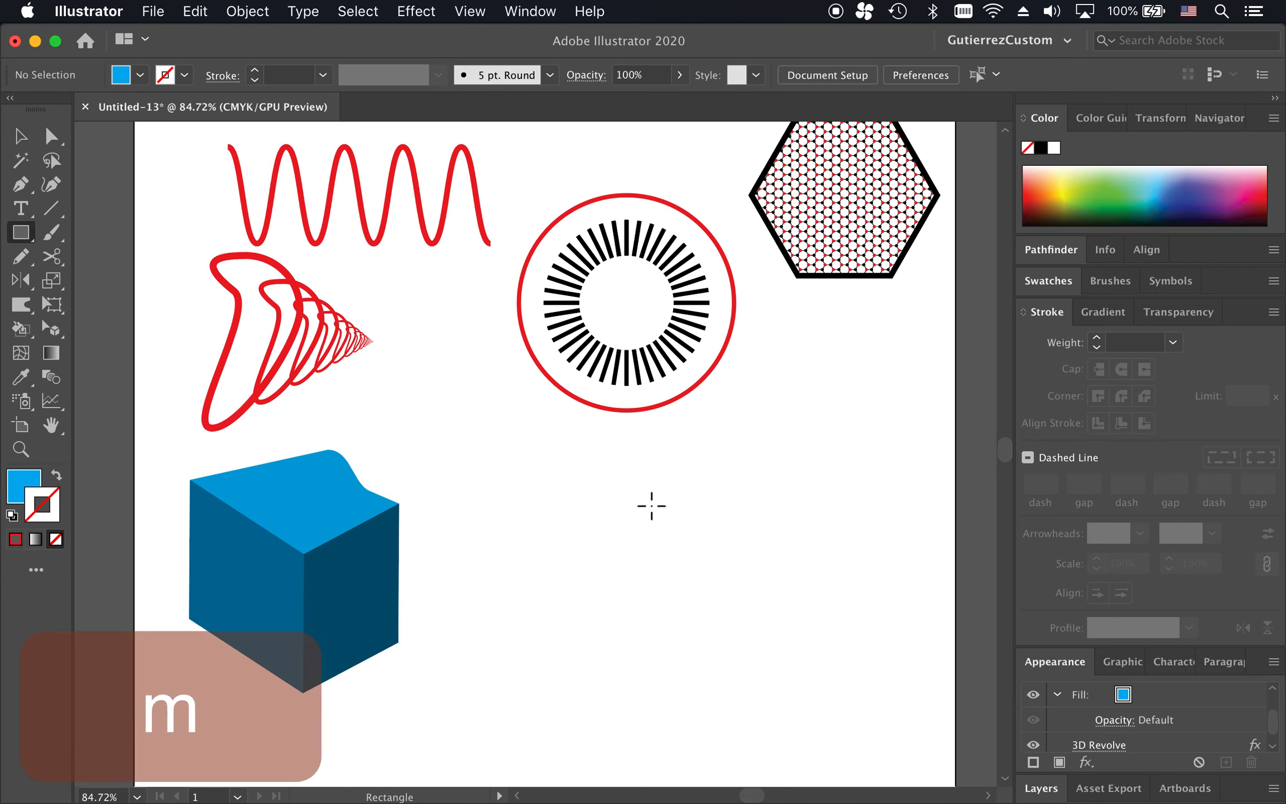
pyautogui.moveTo(603, 514); pyautogui.dragTo(662, 568)
pyautogui.press('BackSpace')
pyautogui.press('l')
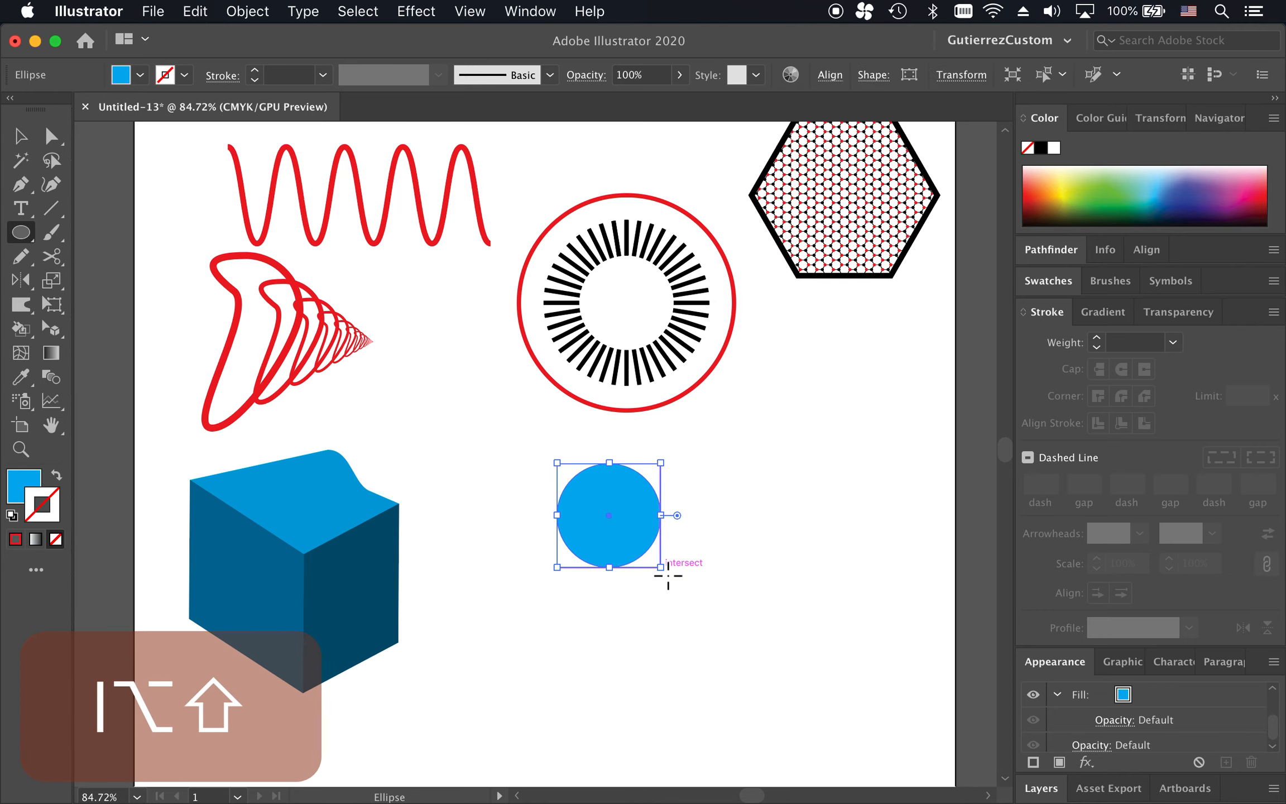
pyautogui.press('v')
pyautogui.click(741, 566)
pyautogui.scroll(3, 620, 523)
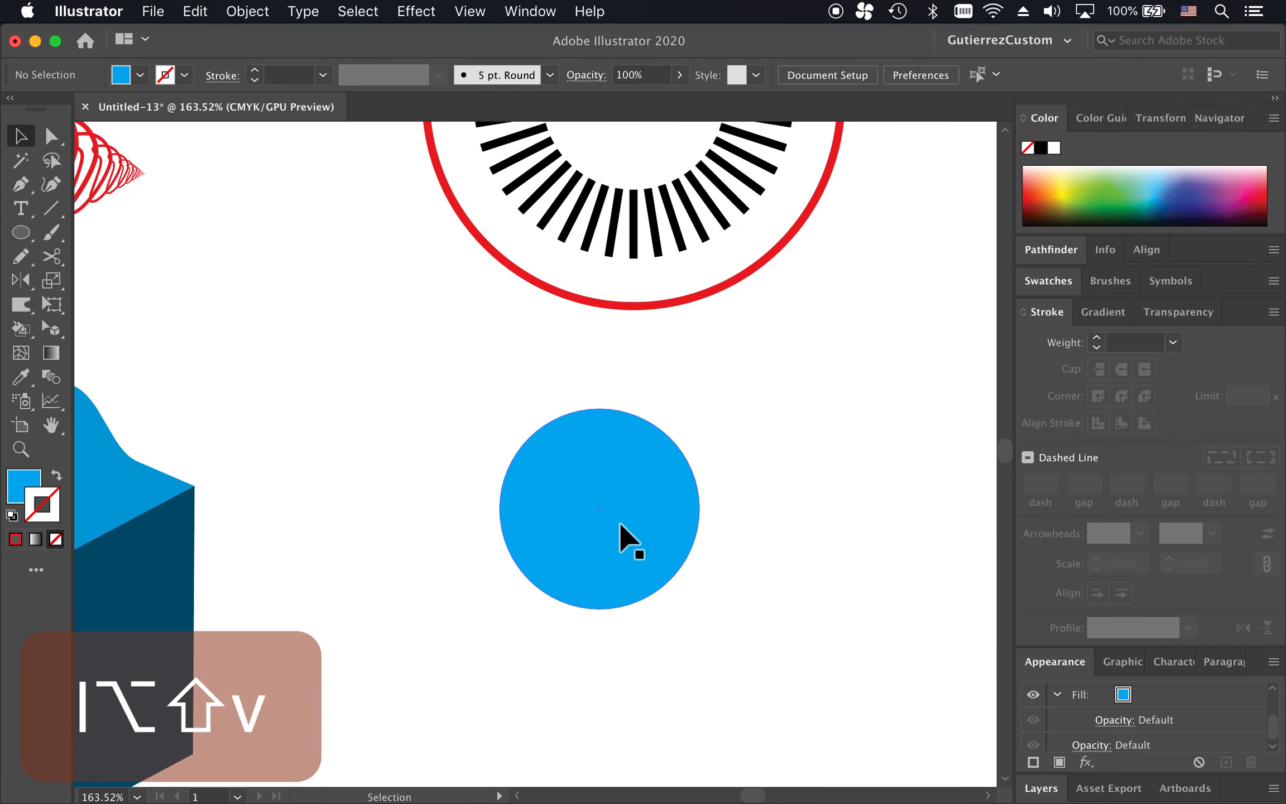
# Try a 3D Revolve on the blue circle with a custom rotation of -39°, -26° and 8°.
pyautogui.click(619, 522)
pyautogui.scroll(-3, 619, 519)
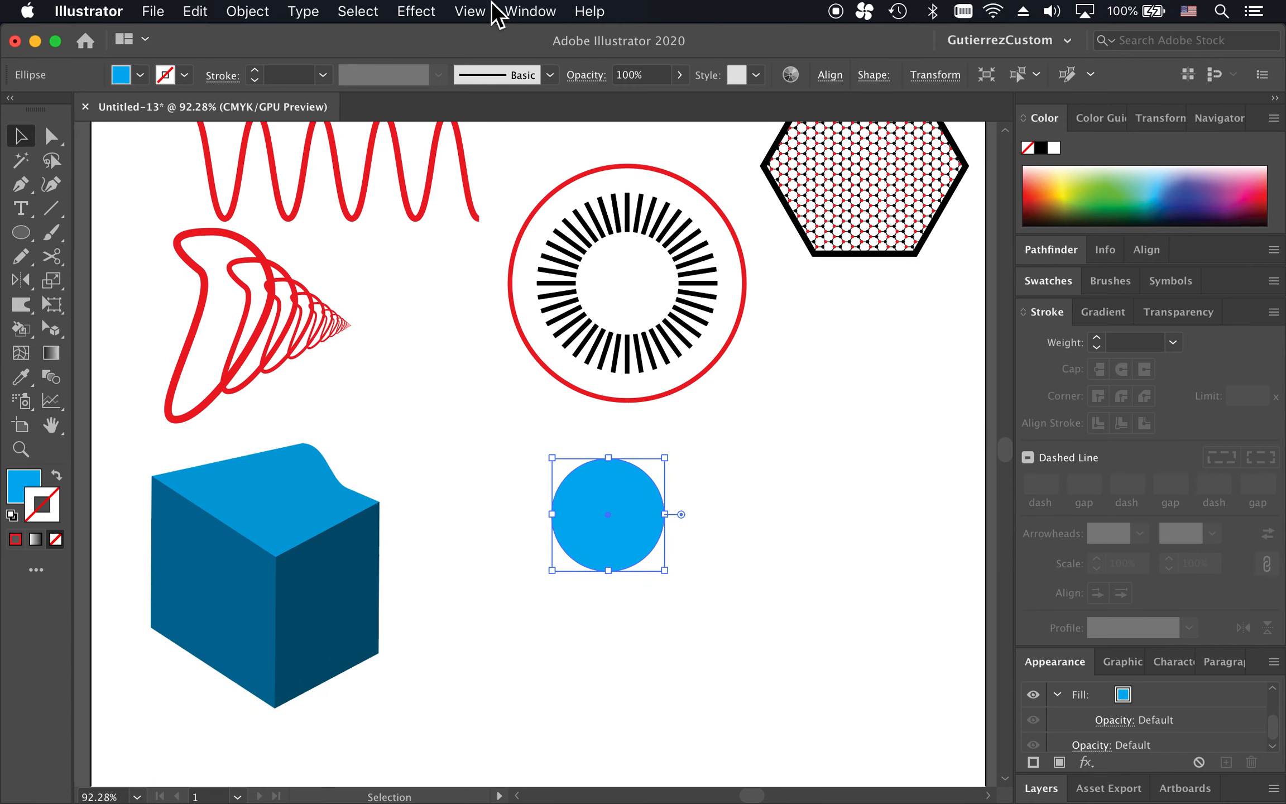
pyautogui.click(441, 11)
pyautogui.moveTo(480, 135)
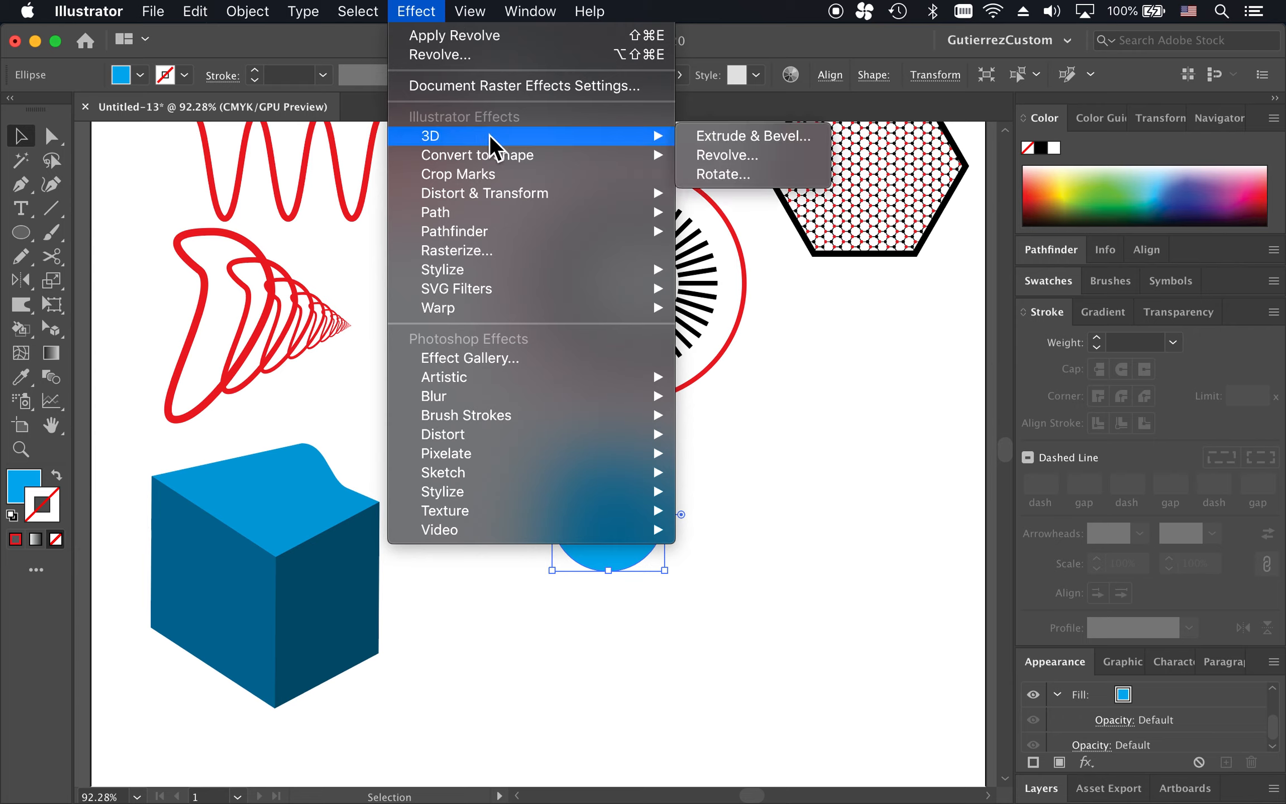
pyautogui.click(731, 153)
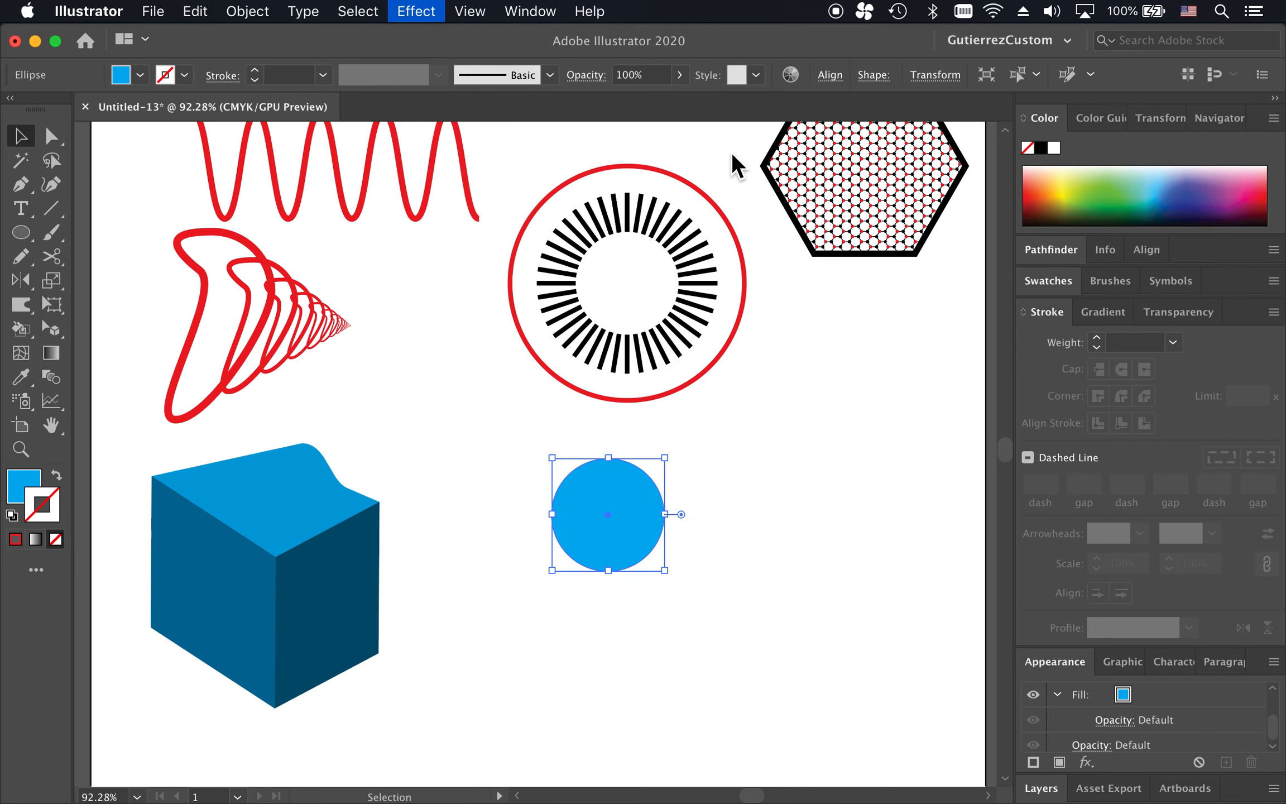
pyautogui.moveTo(869, 190); pyautogui.dragTo(866, 205)
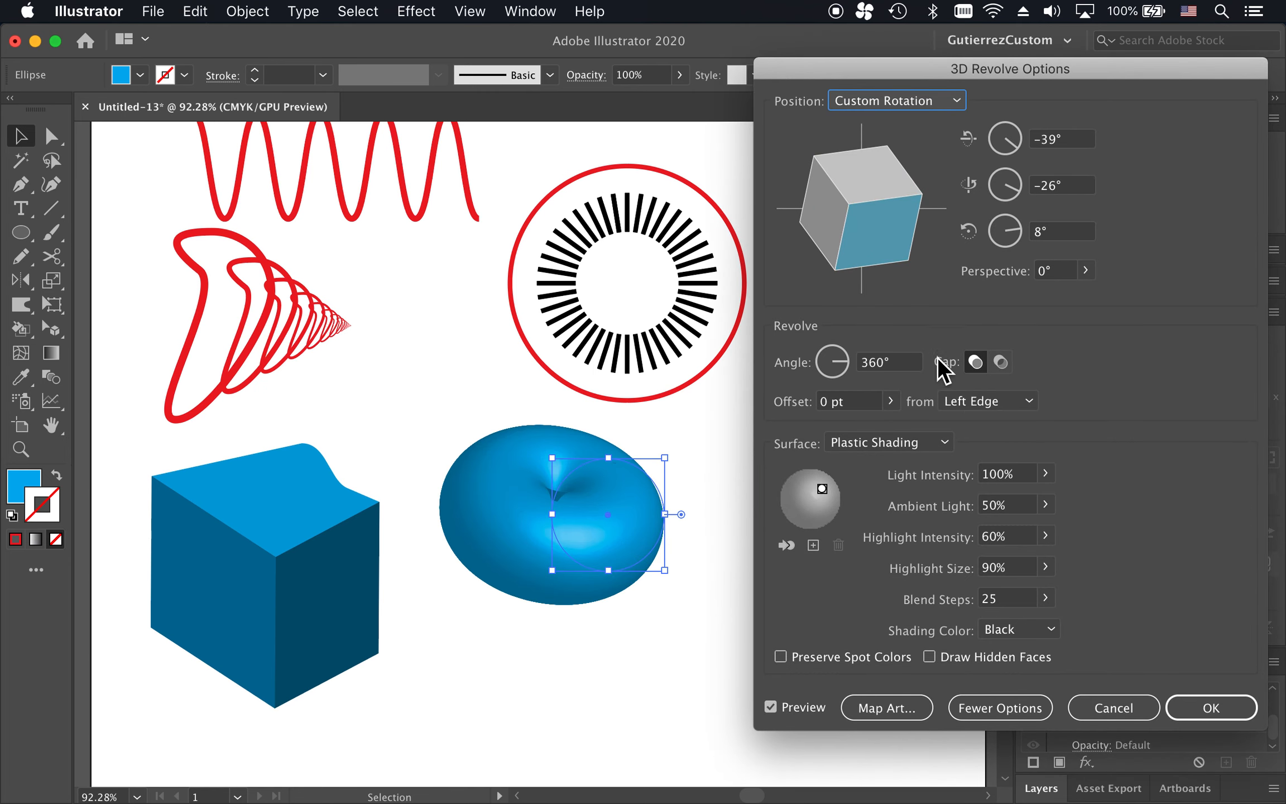
# Set the circle's revolve offset to 8 pt from the left edge and its rotation to -60°, -9° and 17°.
pyautogui.click(873, 402)
pyautogui.press('Up')
pyautogui.press('Up')
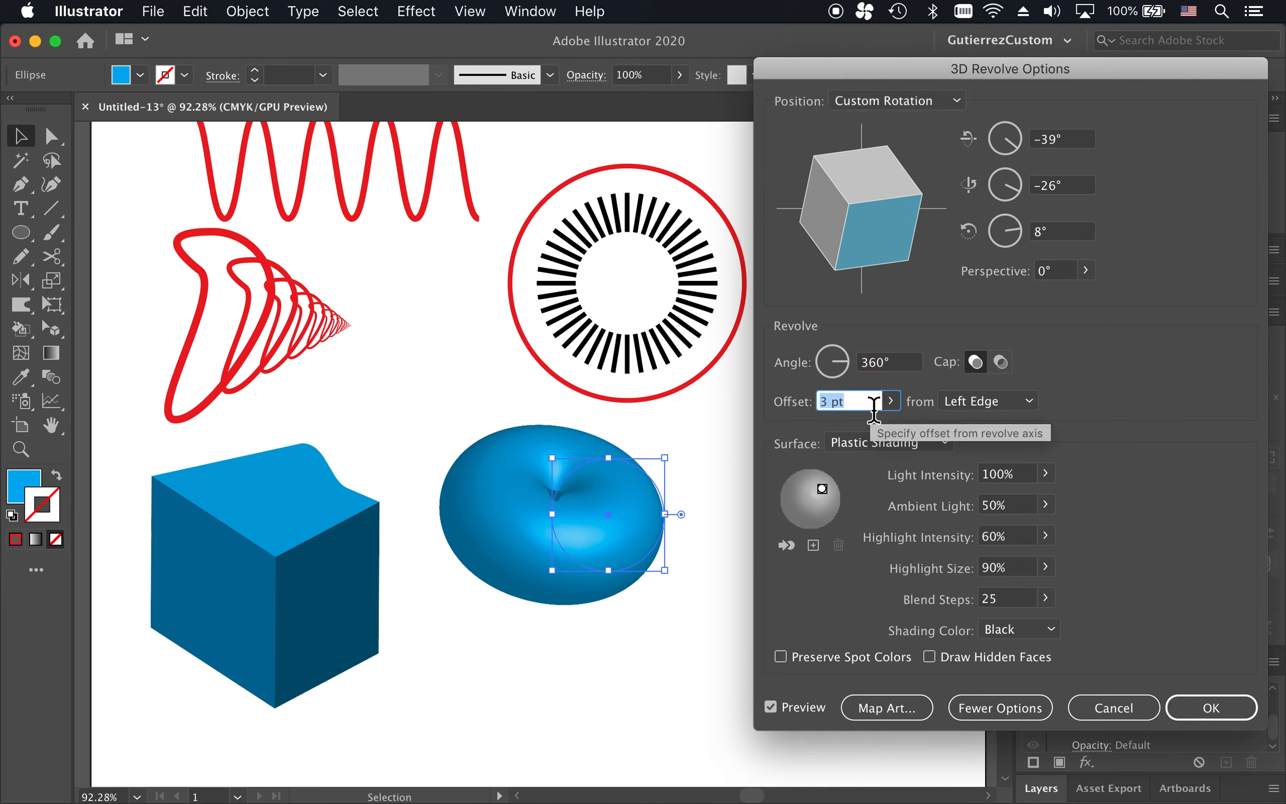
pyautogui.click(993, 406)
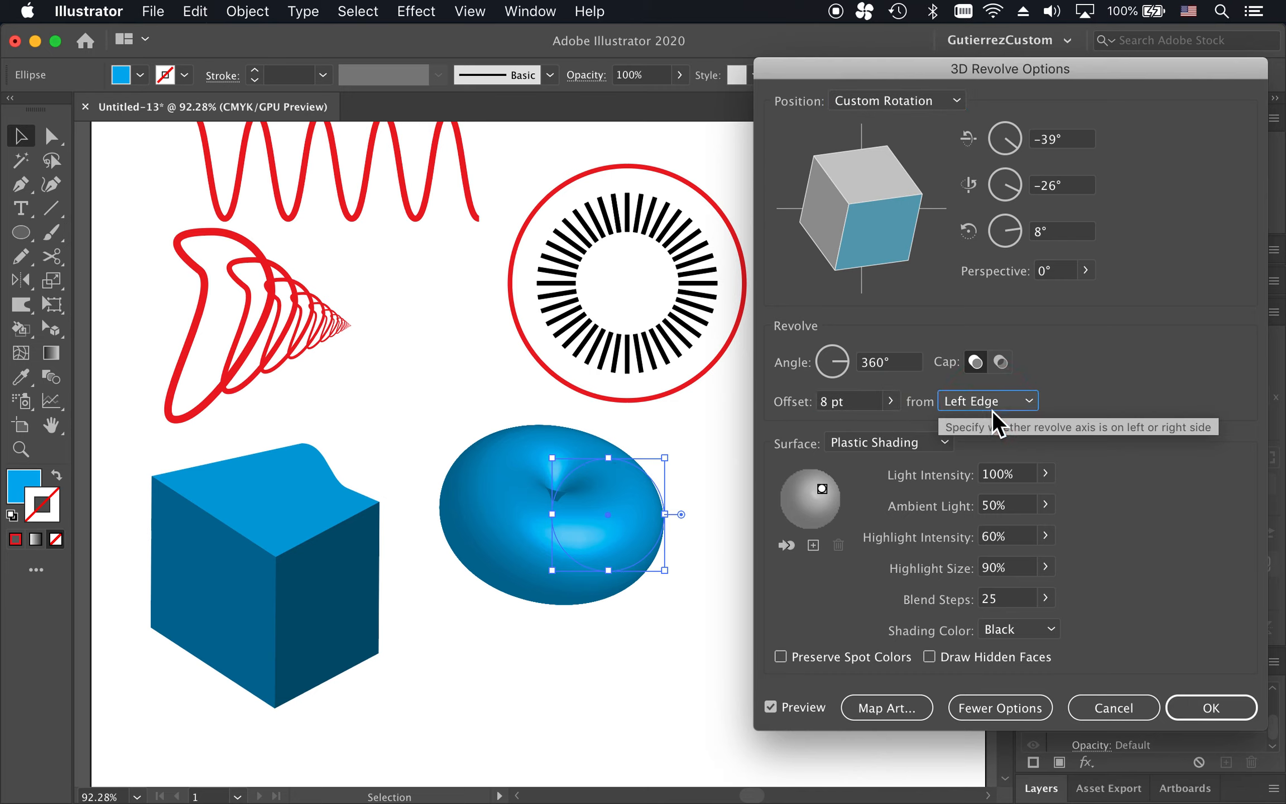
pyautogui.click(860, 222)
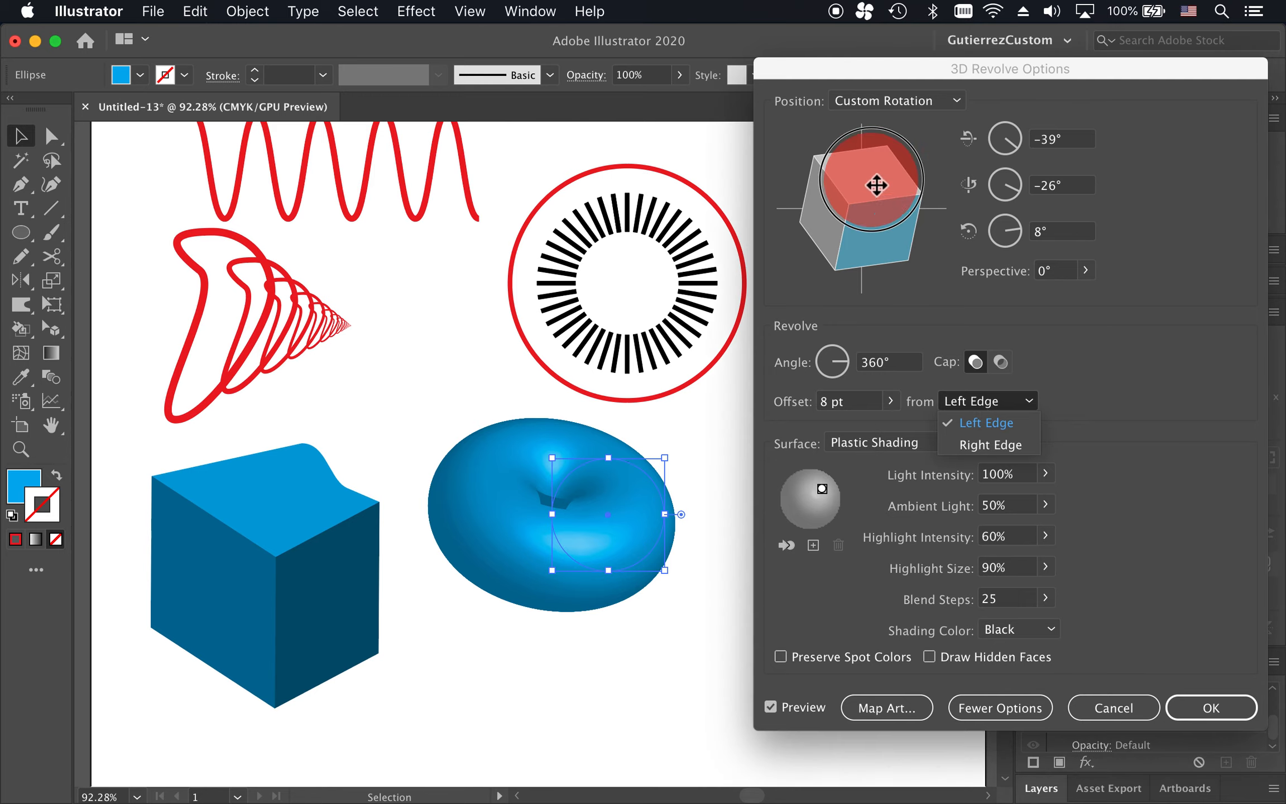
pyautogui.moveTo(881, 176); pyautogui.dragTo(867, 197)
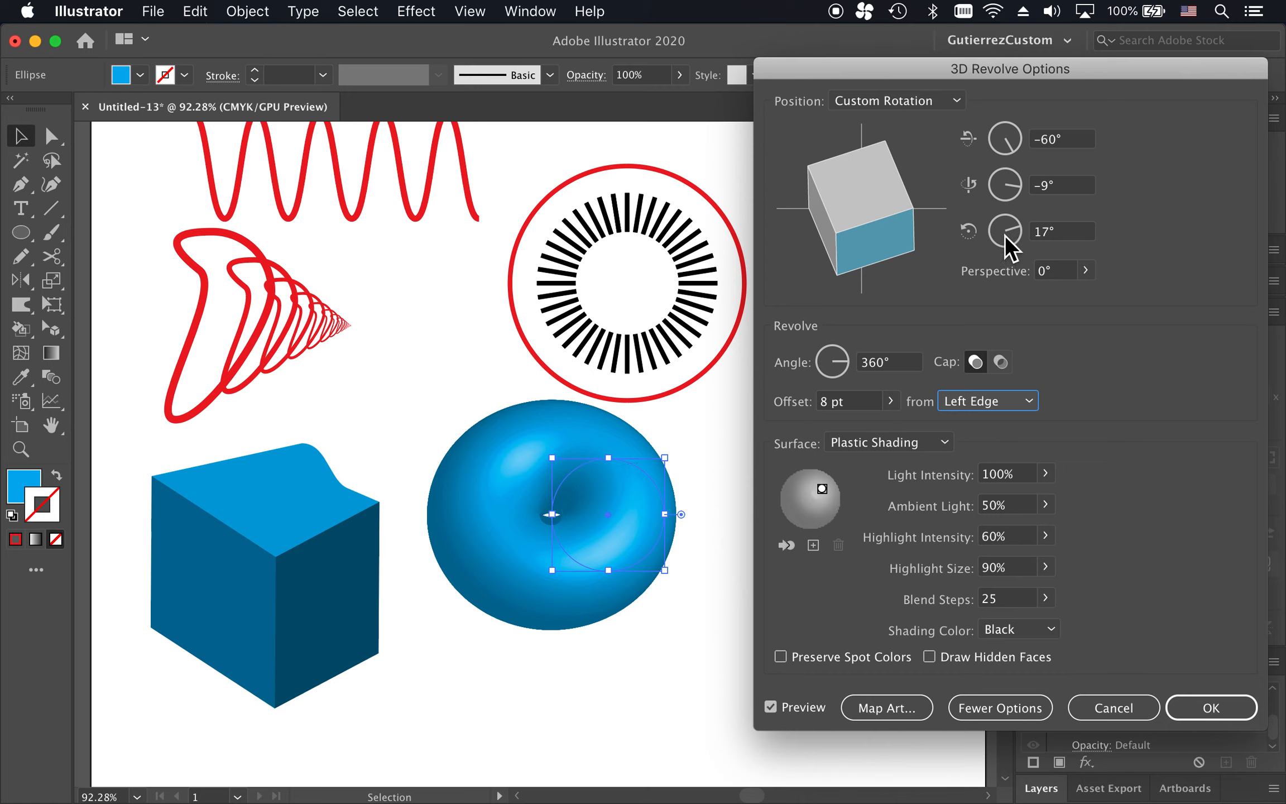
# Preview the doughnut shape with a 13 pt offset, and cancel the revolve so the flat circle is kept.
pyautogui.click(863, 402)
pyautogui.press('Up')
pyautogui.press('Up')
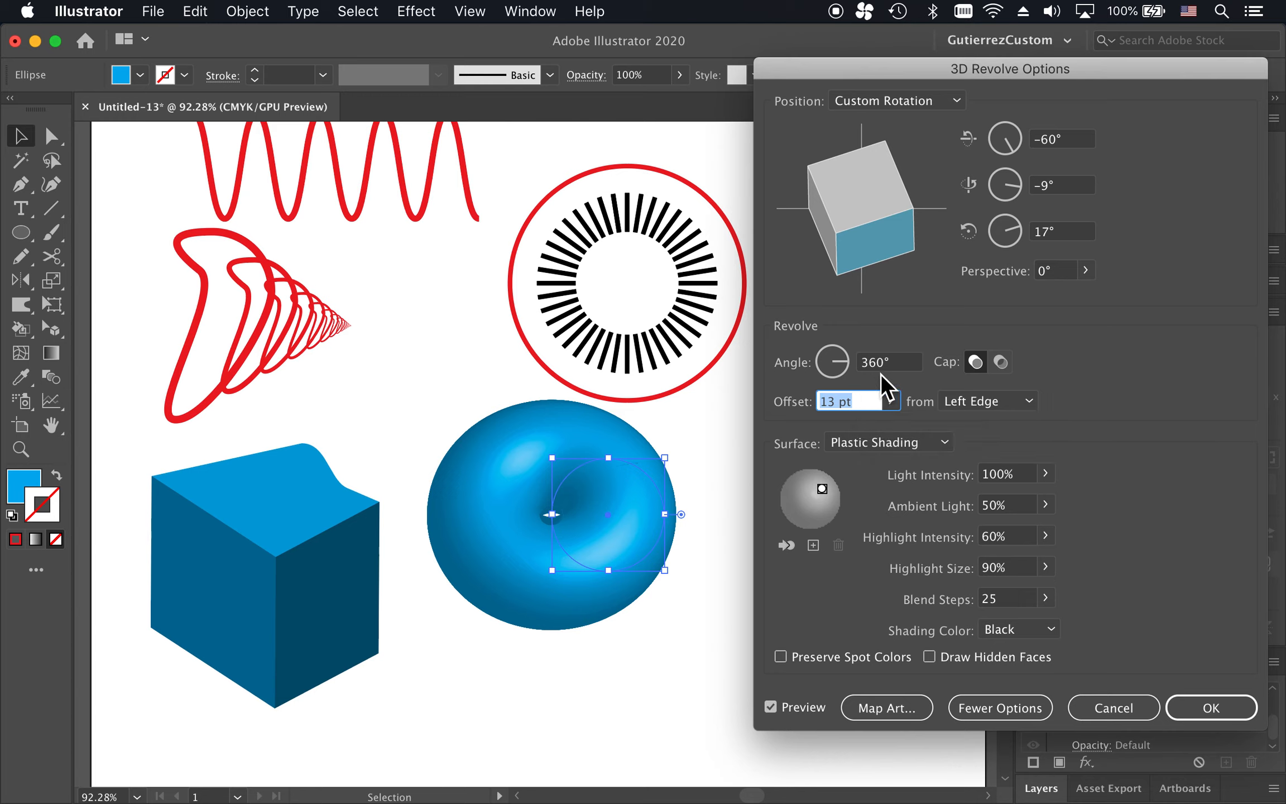
pyautogui.press('Tab')
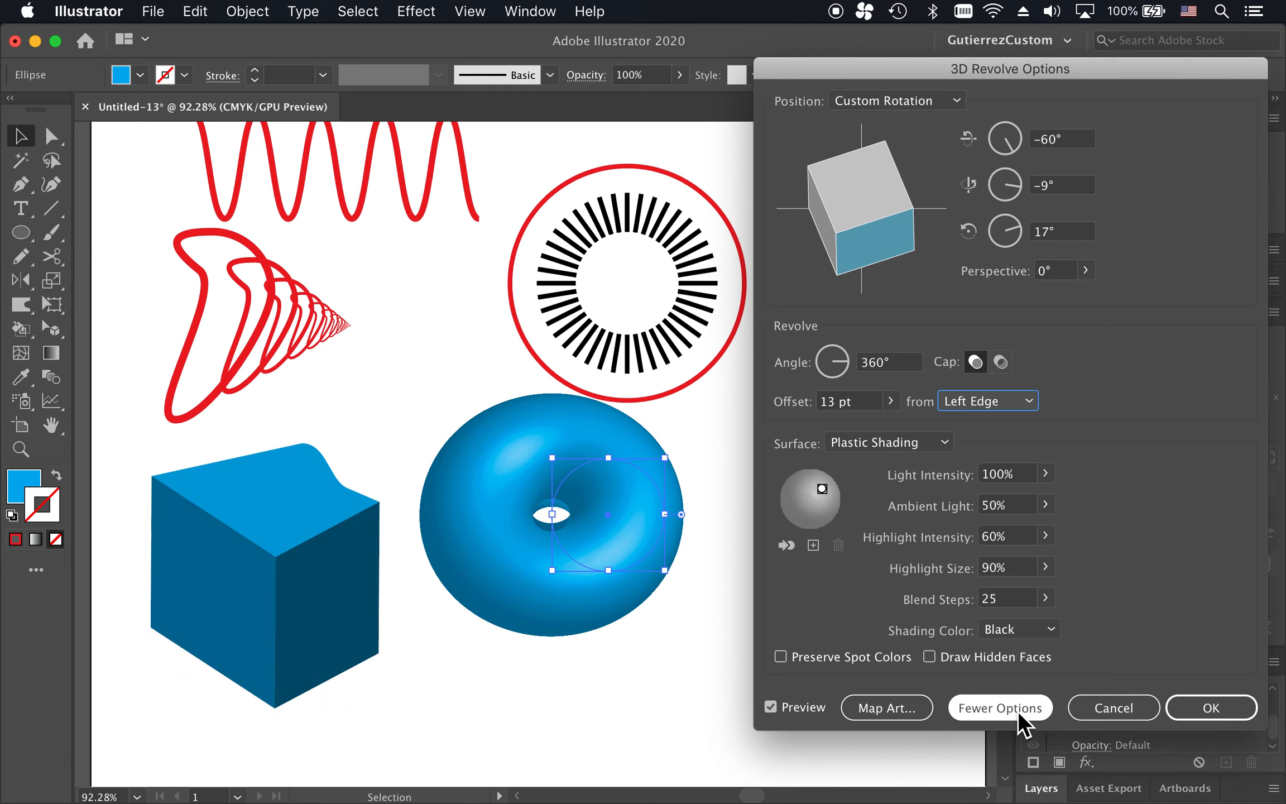
pyautogui.click(1094, 703)
pyautogui.click(743, 597)
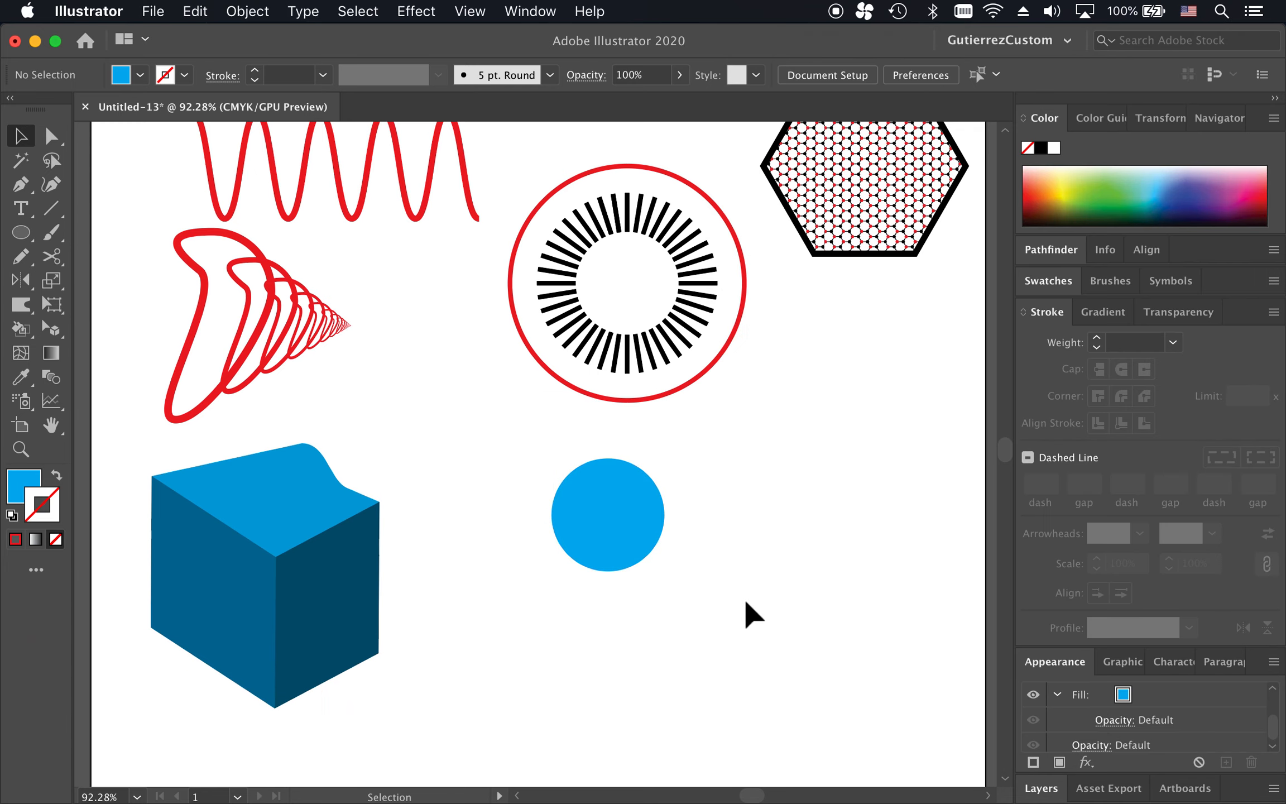
# Cut the blue circle down to its right half by deleting its left anchor point.
pyautogui.click(653, 541)
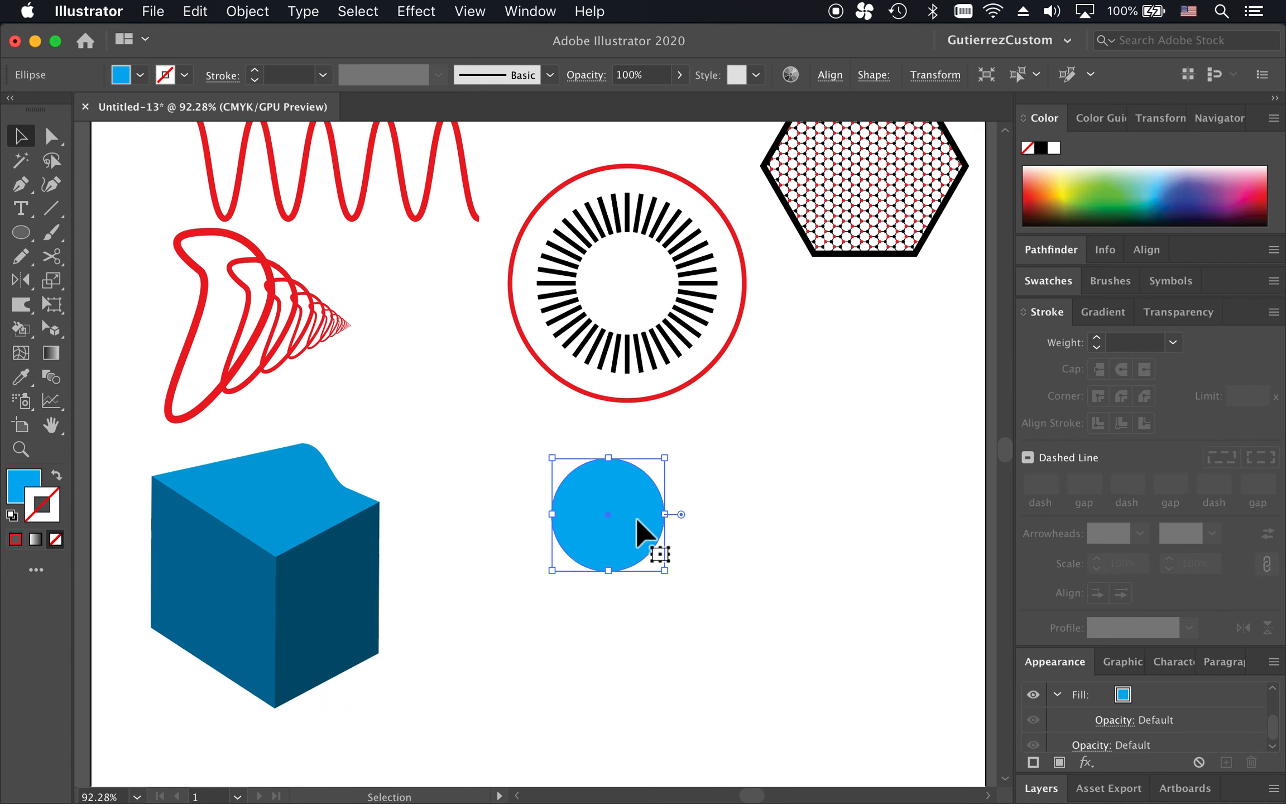
pyautogui.press('a')
pyautogui.scroll(1, 621, 531)
pyautogui.scroll(5, 621, 531)
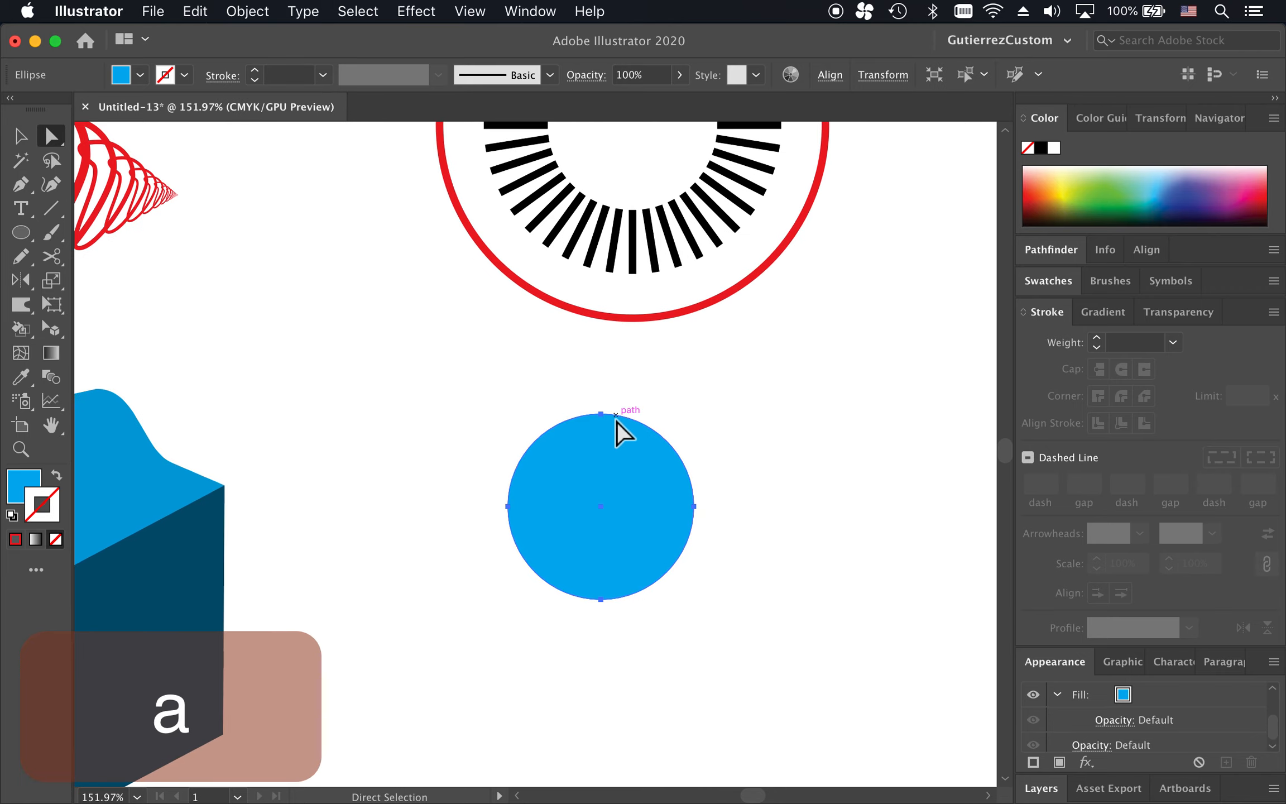
pyautogui.click(508, 507)
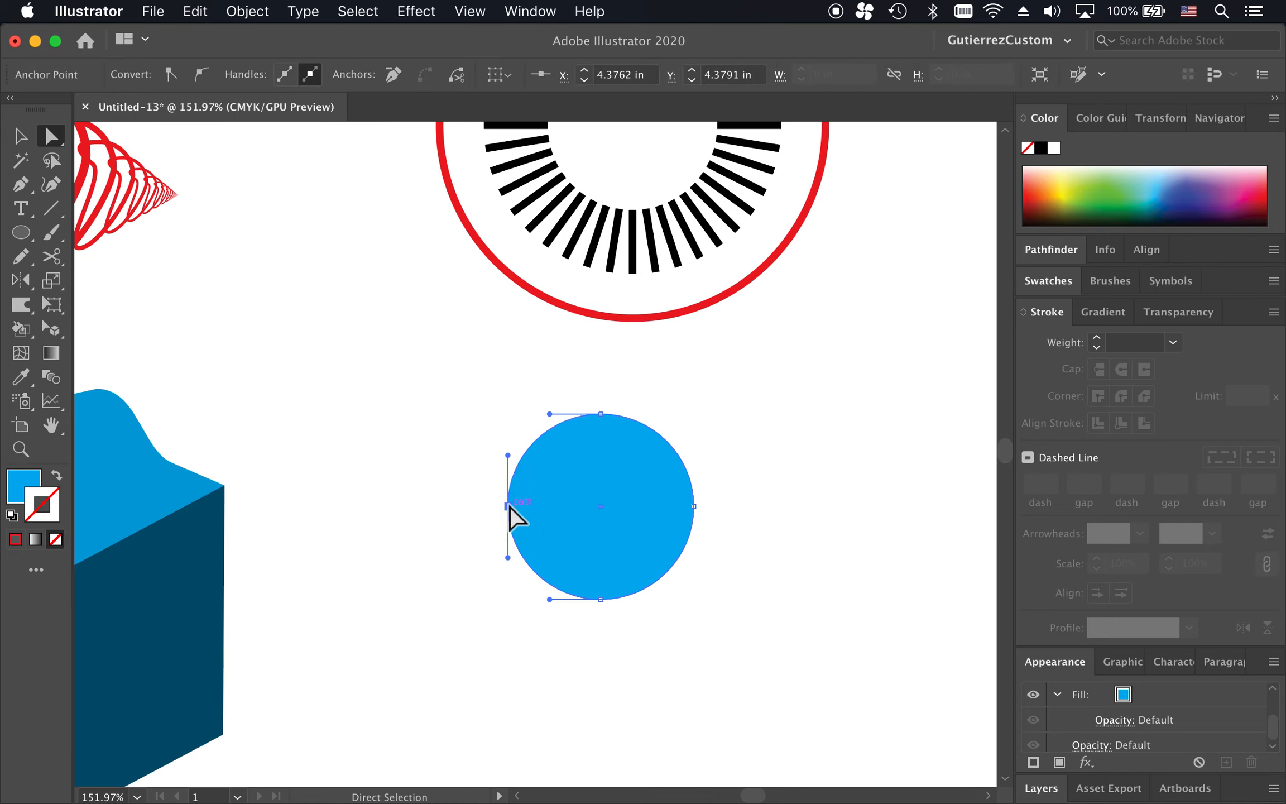
pyautogui.press('BackSpace')
pyautogui.press('v')
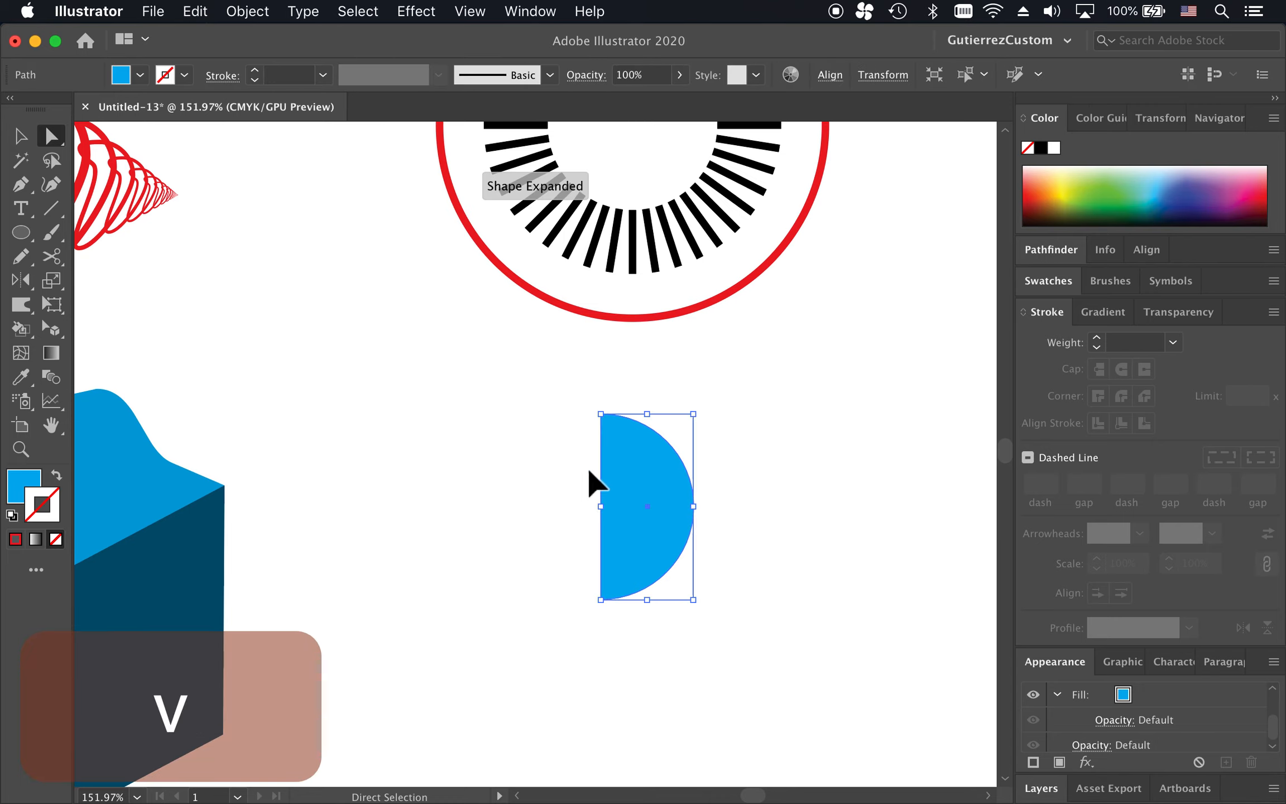
# Apply a 3D Revolve to the blue half circle with 100 blend steps to form a smoothly shaded sphere.
pyautogui.click(637, 468)
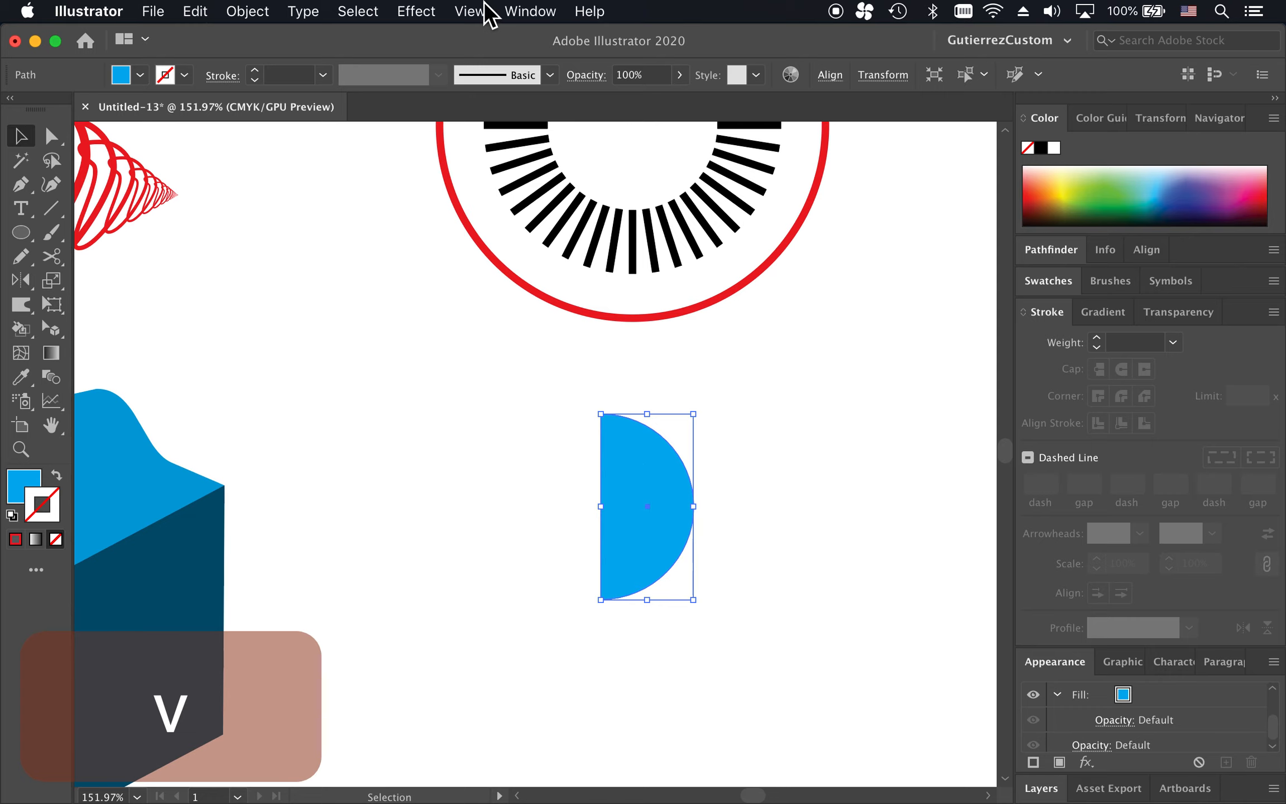
pyautogui.click(427, 13)
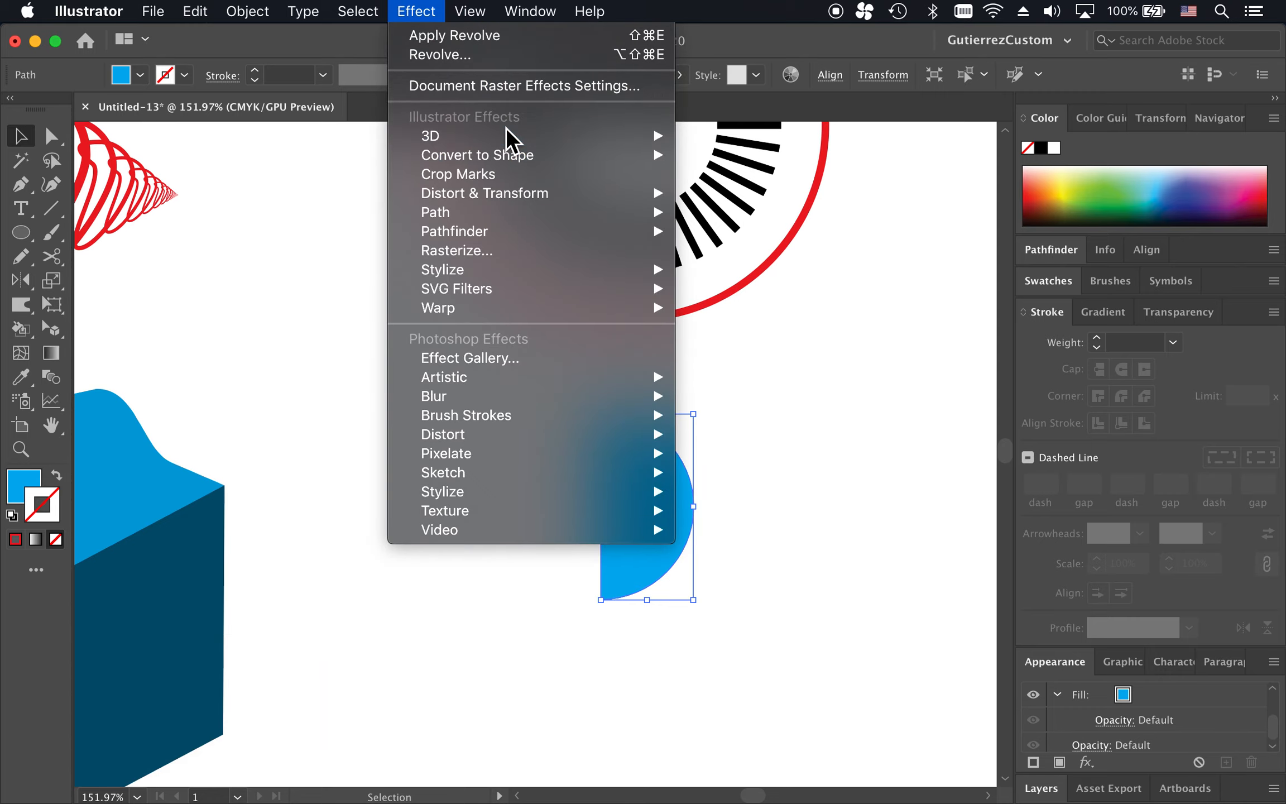
pyautogui.moveTo(545, 143)
pyautogui.click(727, 156)
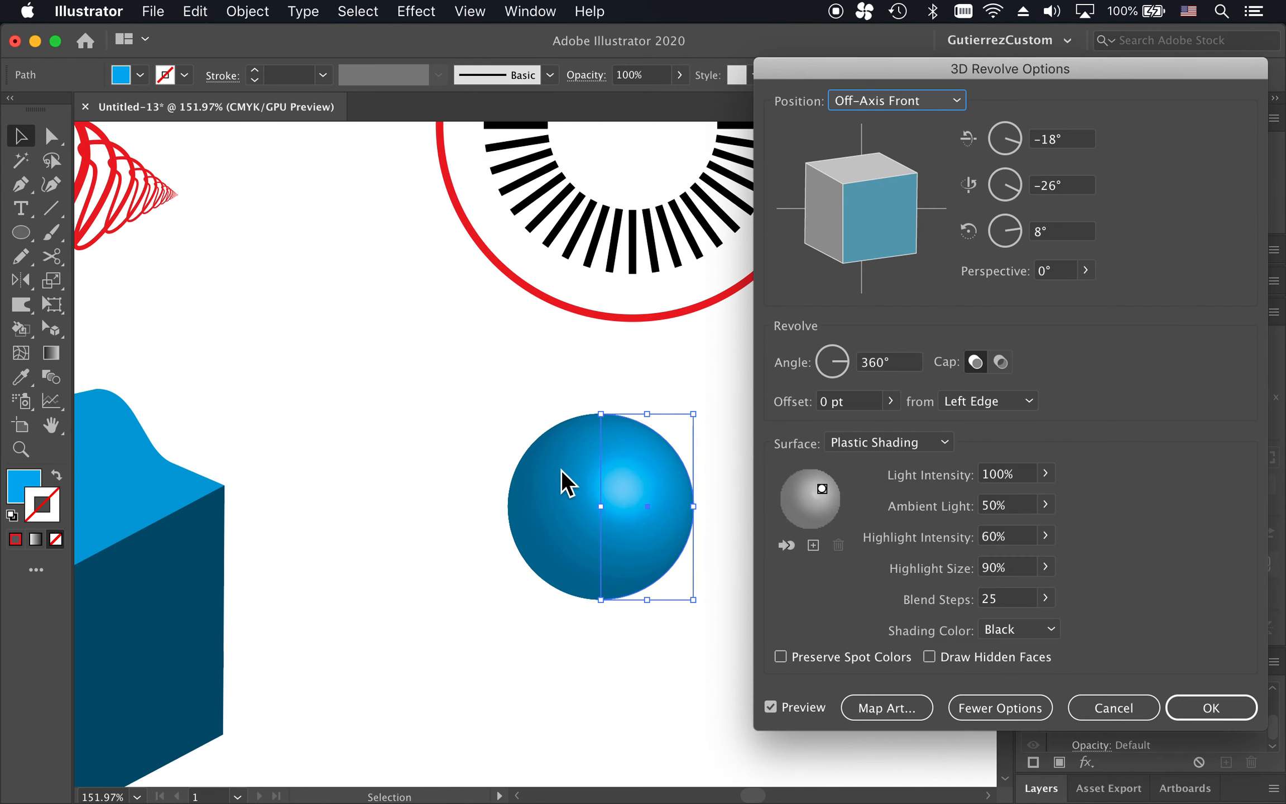
pyautogui.click(1012, 600)
pyautogui.doubleClick(1012, 599)
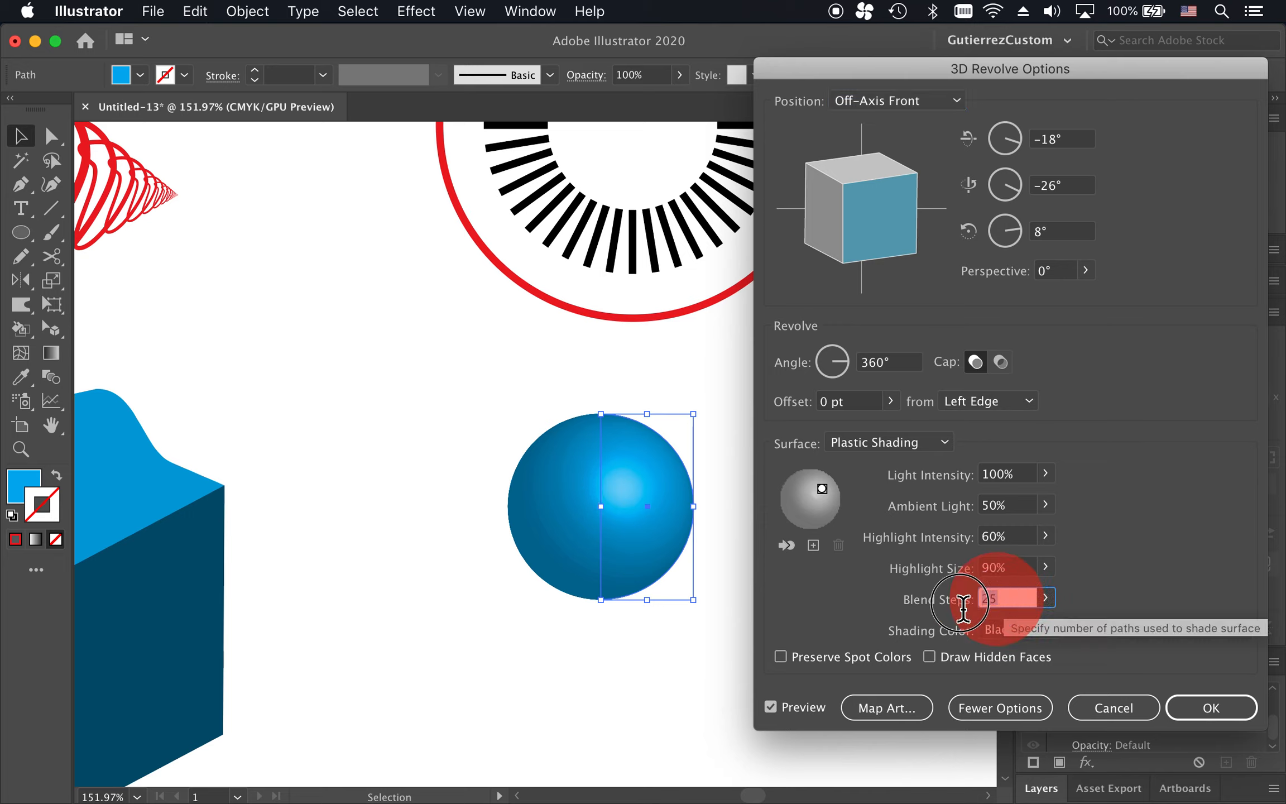
pyautogui.write('100')
pyautogui.press('Tab')
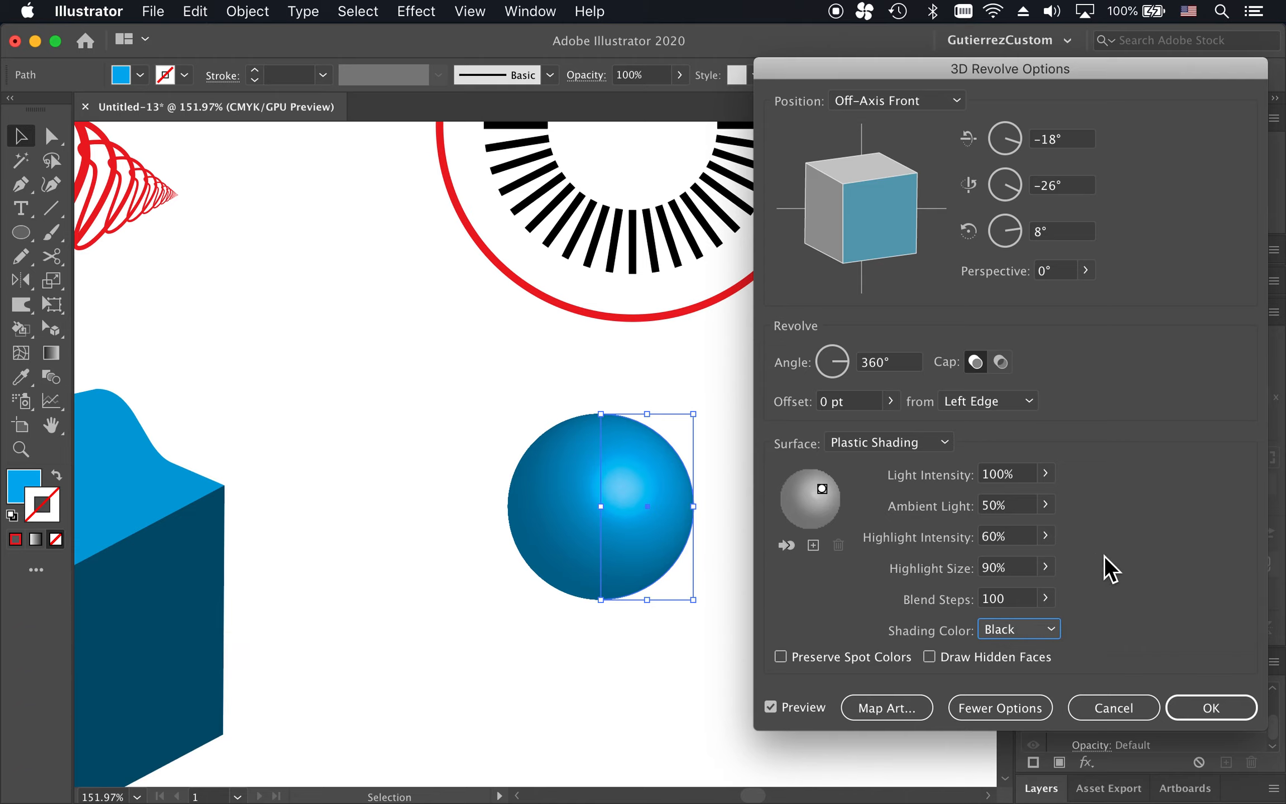
pyautogui.click(1203, 702)
pyautogui.click(782, 607)
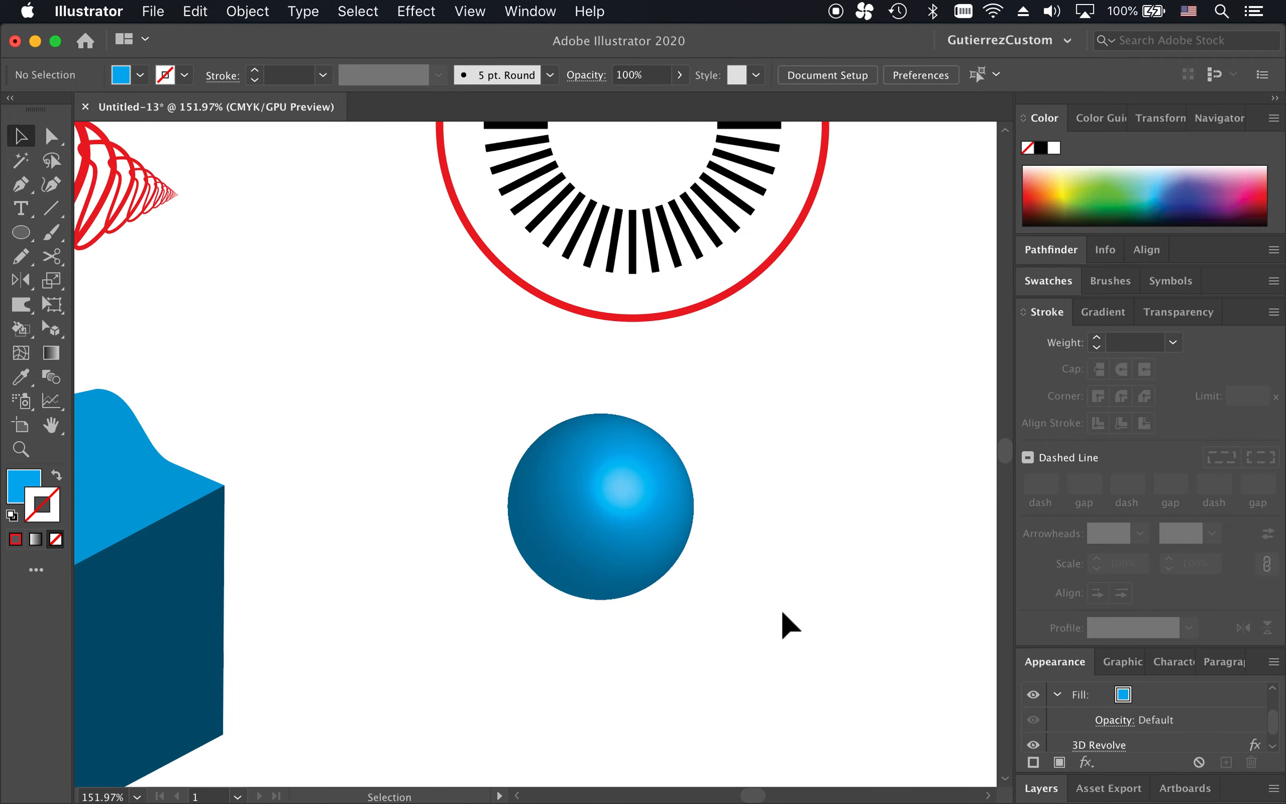
# Shift the sphere slightly left and up, and expand its appearance into editable artwork.
pyautogui.moveTo(639, 488); pyautogui.dragTo(598, 478)
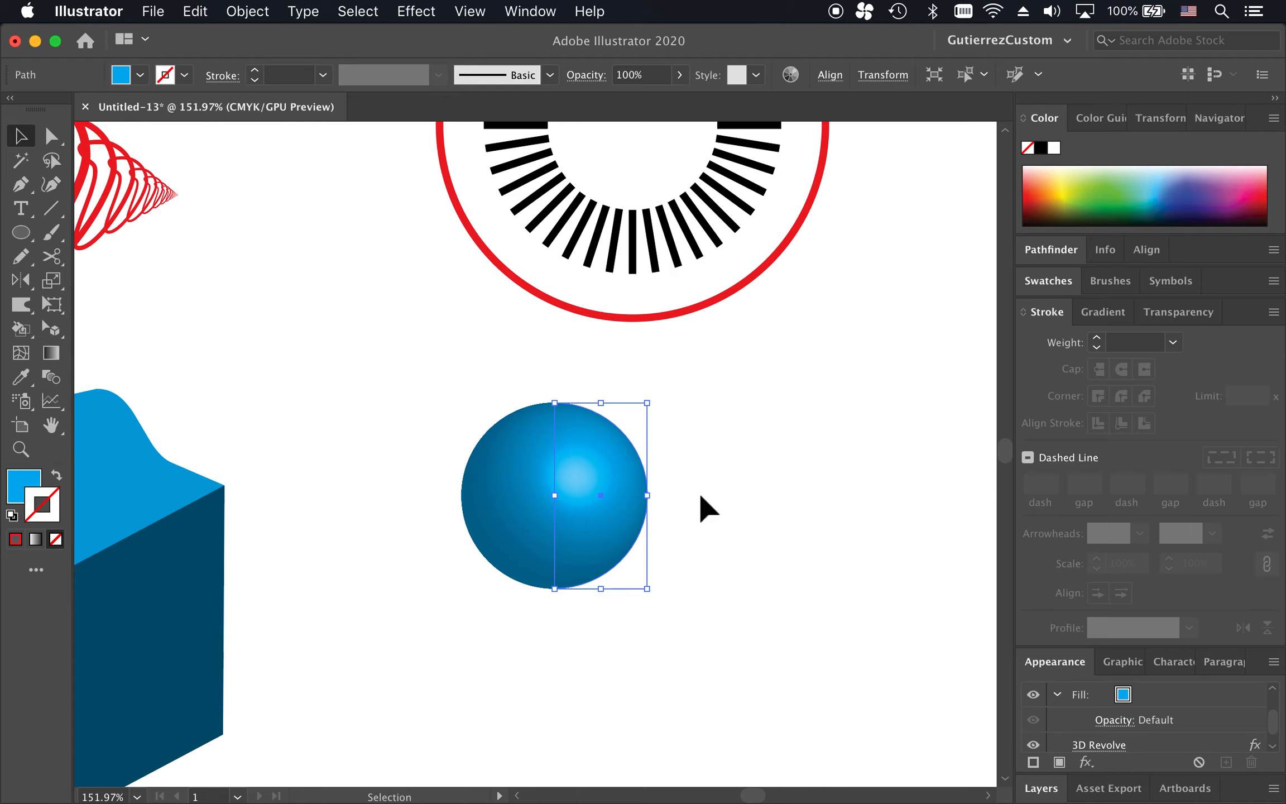
pyautogui.click(722, 485)
pyautogui.click(601, 481)
pyautogui.click(370, 12)
pyautogui.moveTo(418, 14)
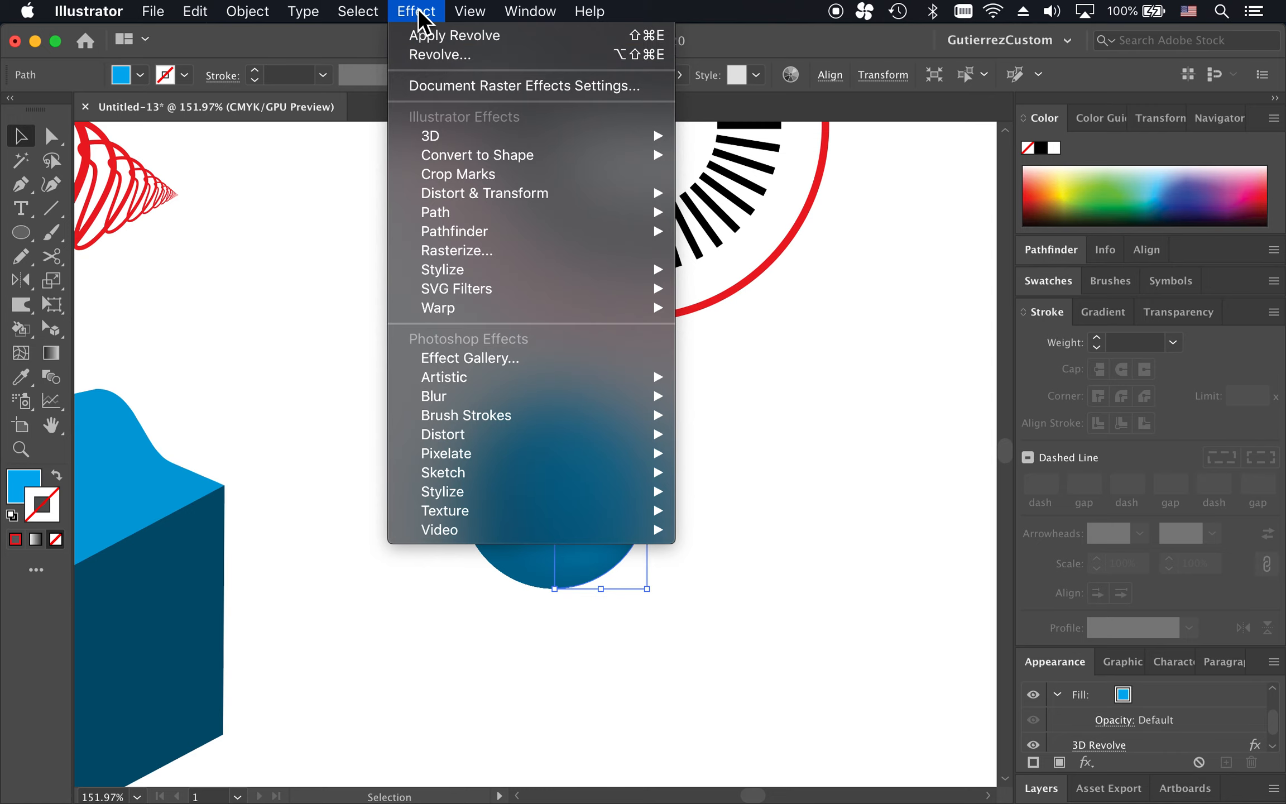
pyautogui.moveTo(247, 12)
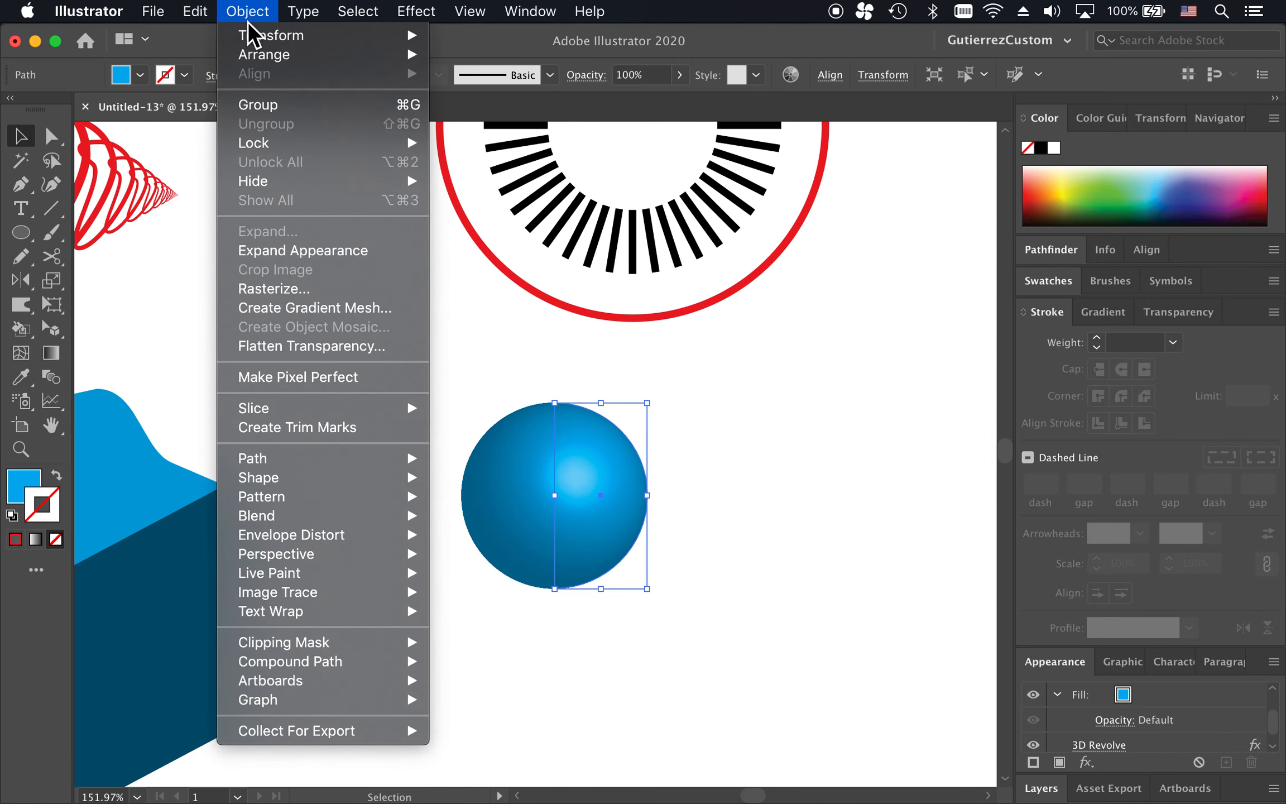
pyautogui.click(286, 252)
pyautogui.click(693, 439)
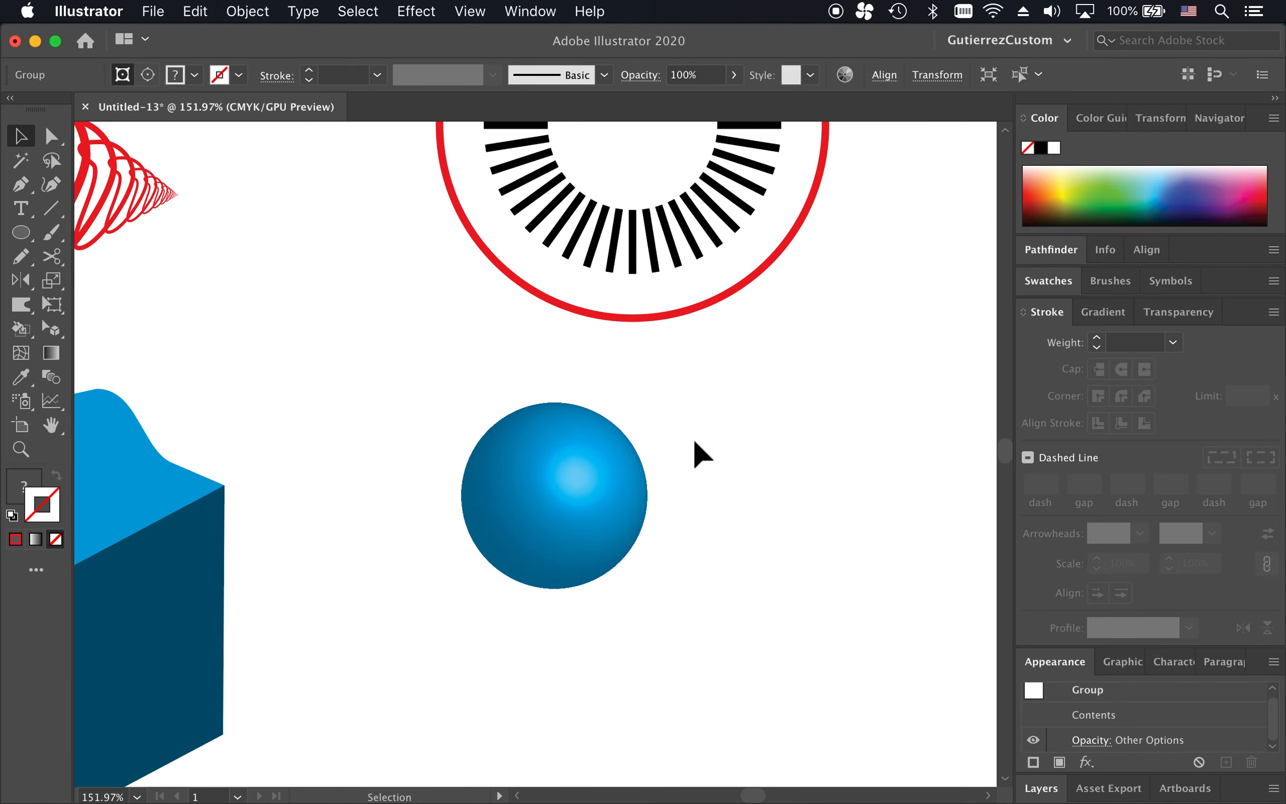
# Isolate the expanded sphere's nested groups down to the clip group, examine the paths that build its shading, and leave isolation.
pyautogui.click(600, 498)
pyautogui.scroll(5, 600, 498)
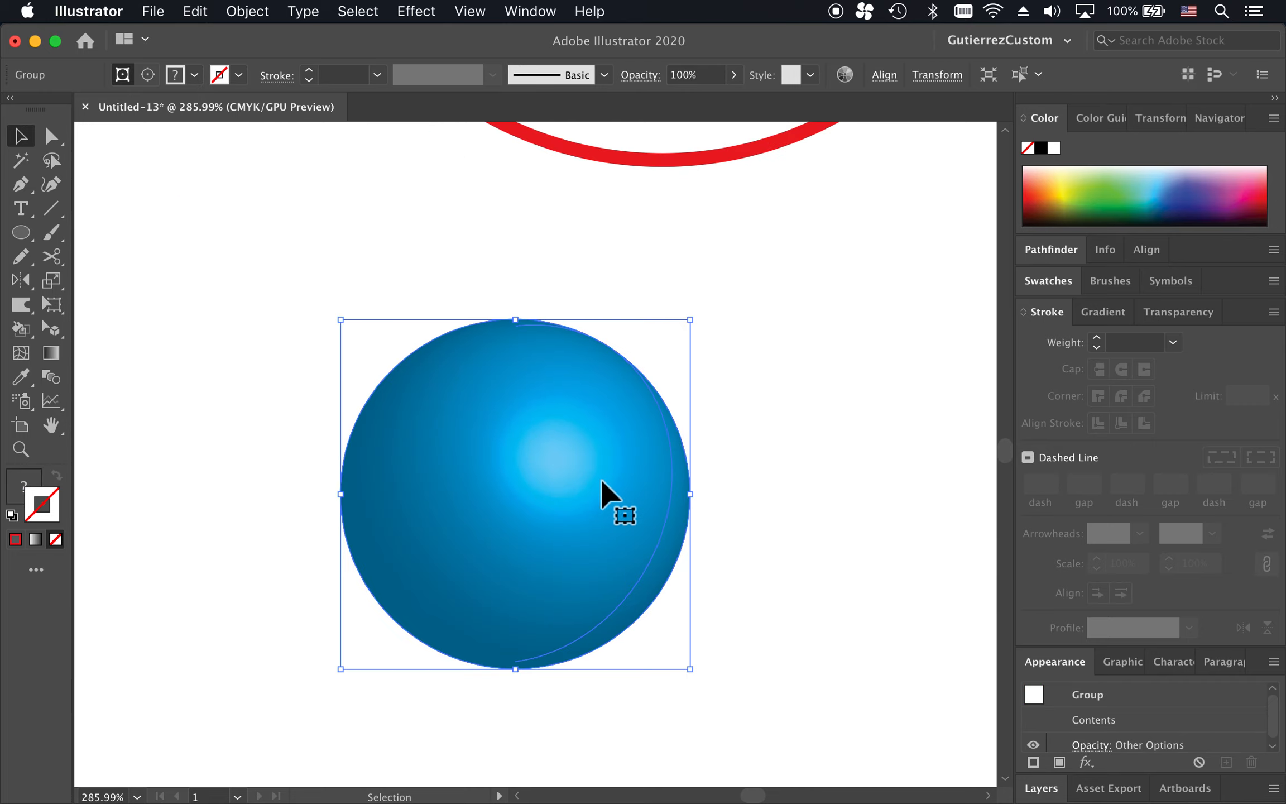
pyautogui.scroll(3, 600, 499)
pyautogui.doubleClick(556, 439)
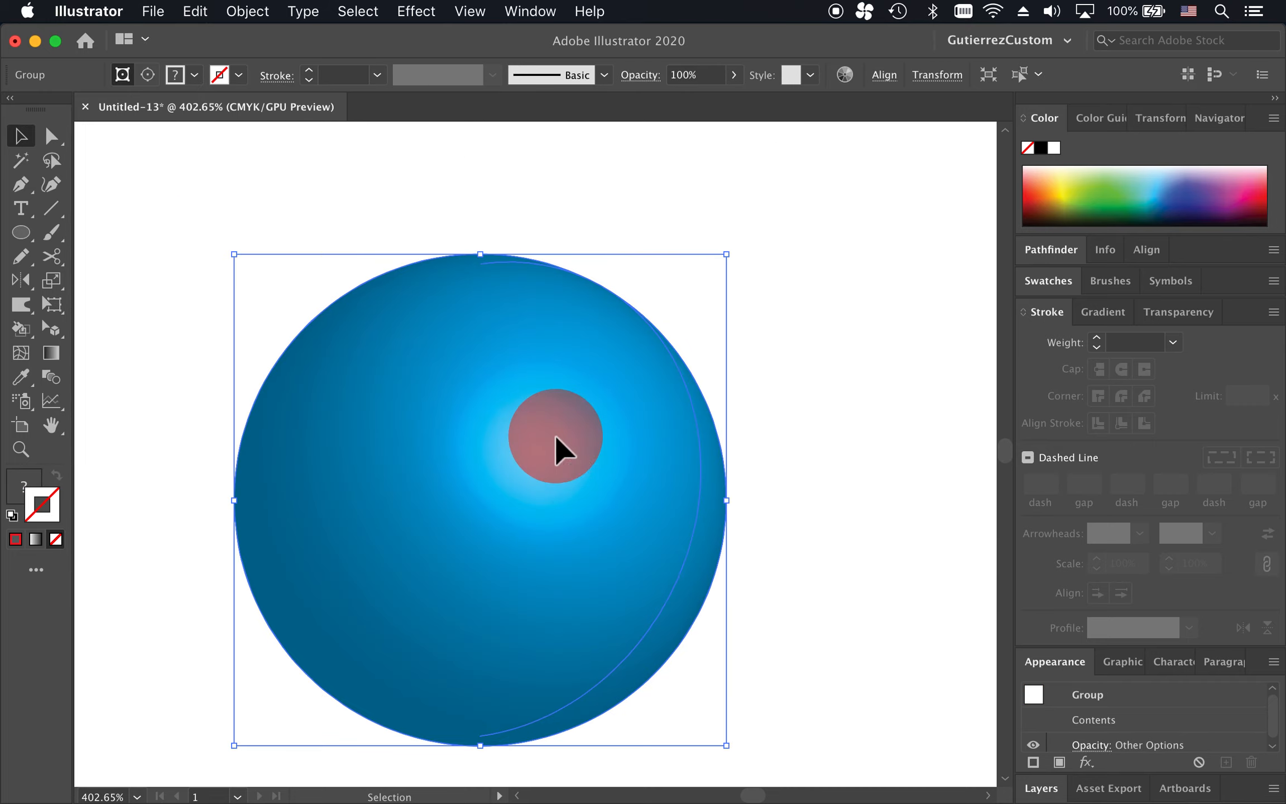
pyautogui.click(556, 438)
pyautogui.doubleClick(555, 433)
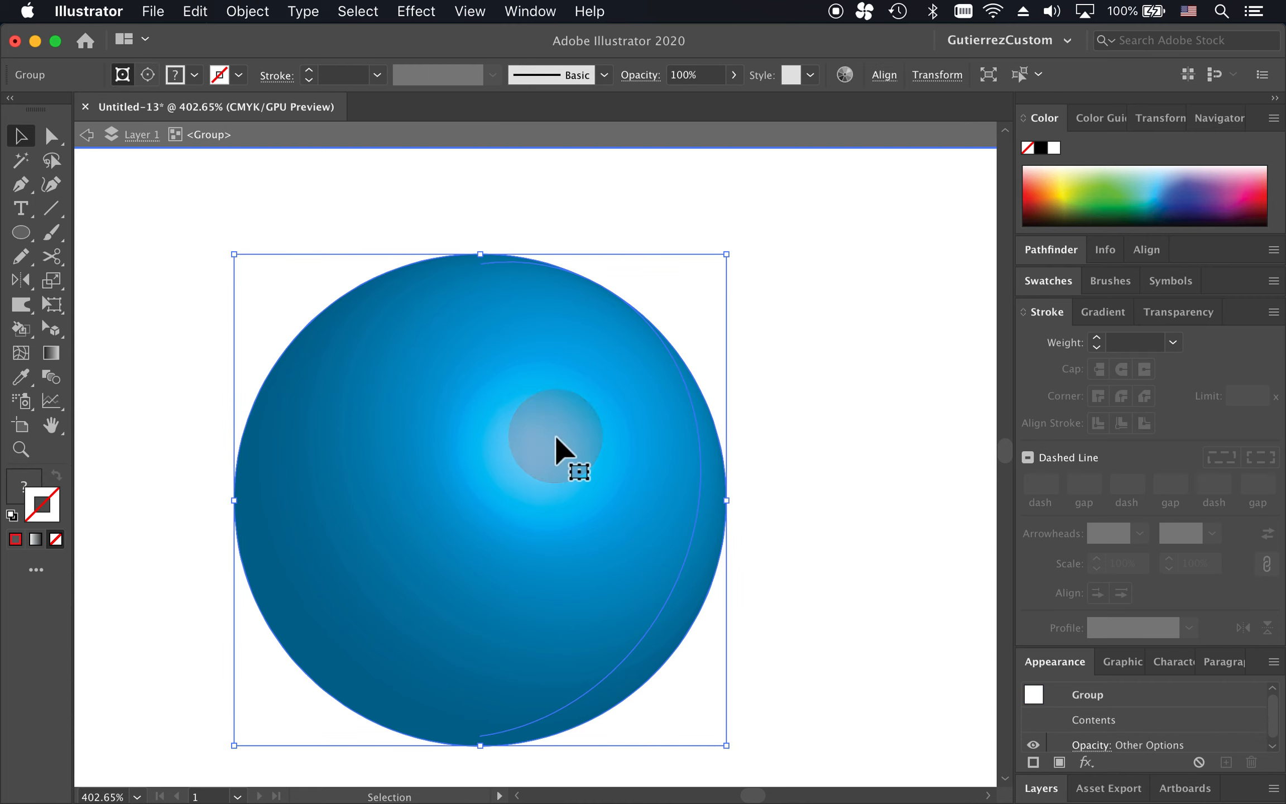
pyautogui.click(558, 475)
pyautogui.doubleClick(557, 473)
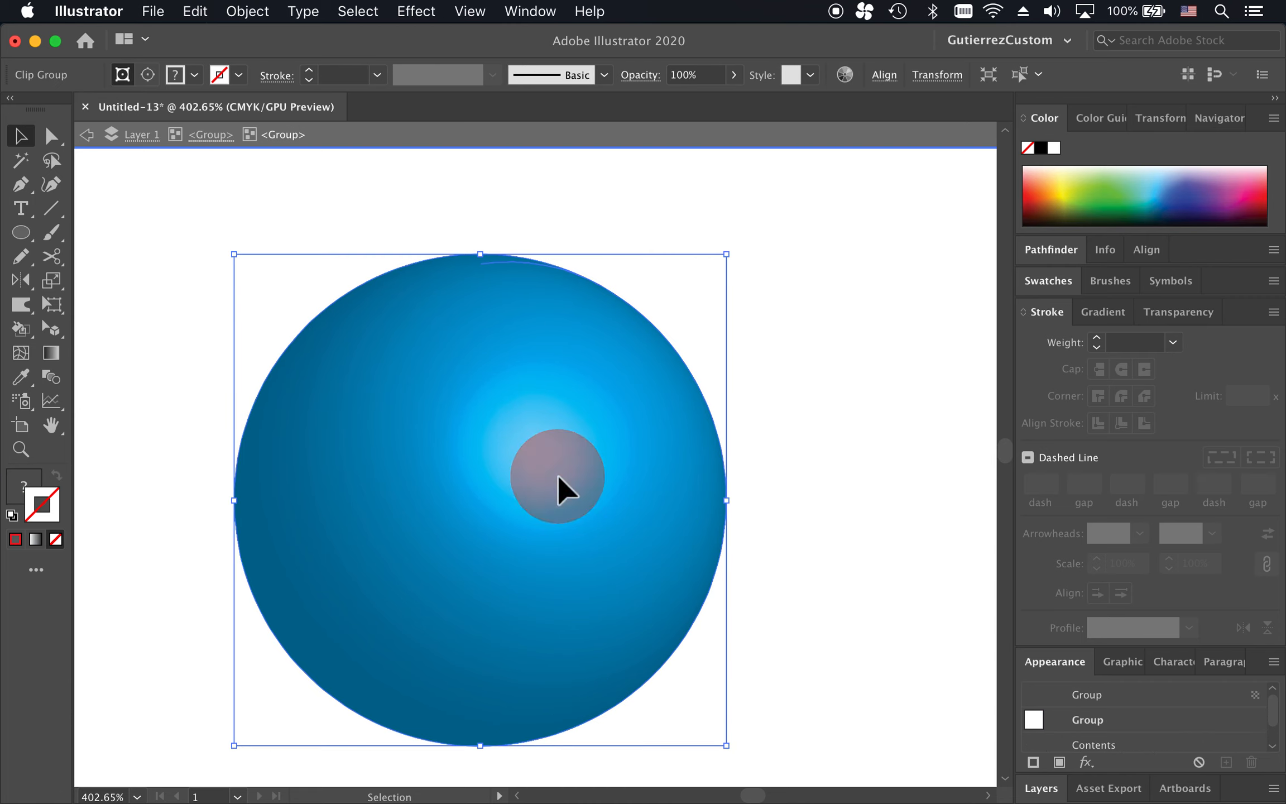
pyautogui.click(556, 419)
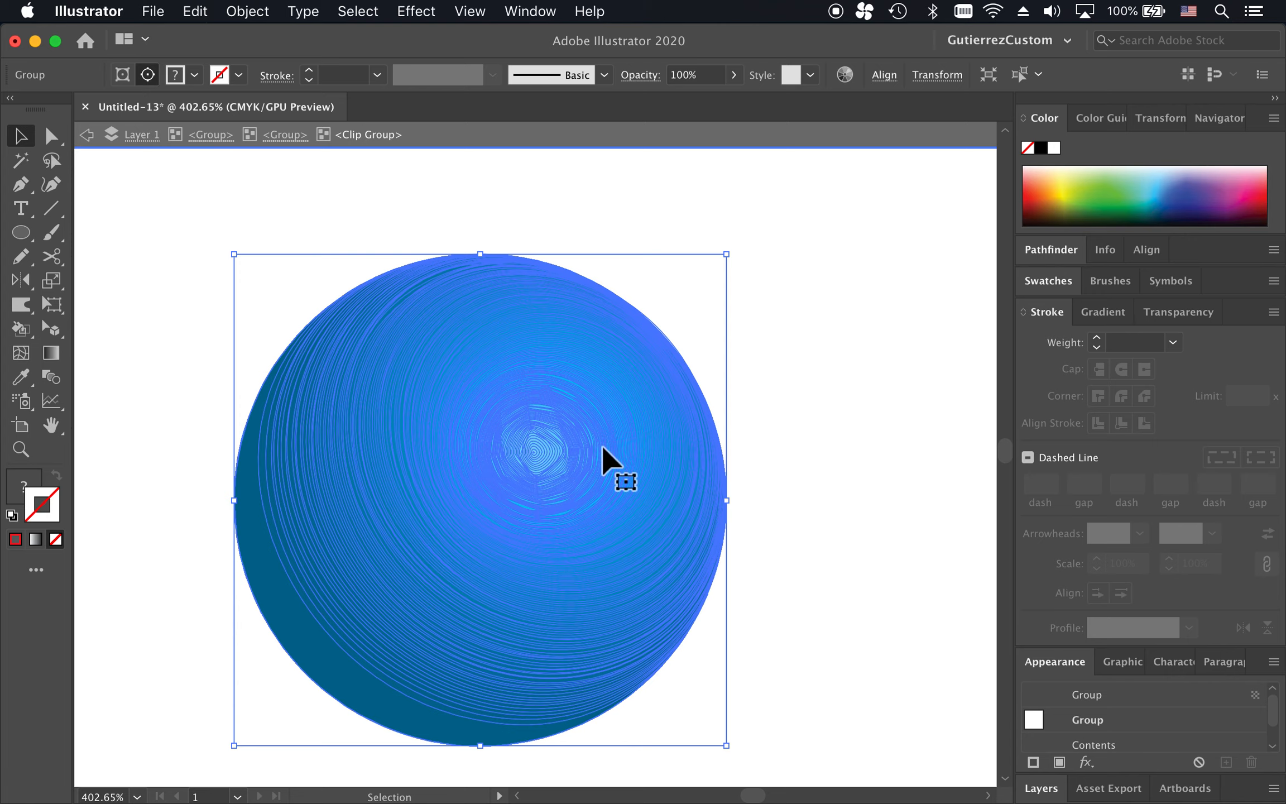
pyautogui.click(772, 419)
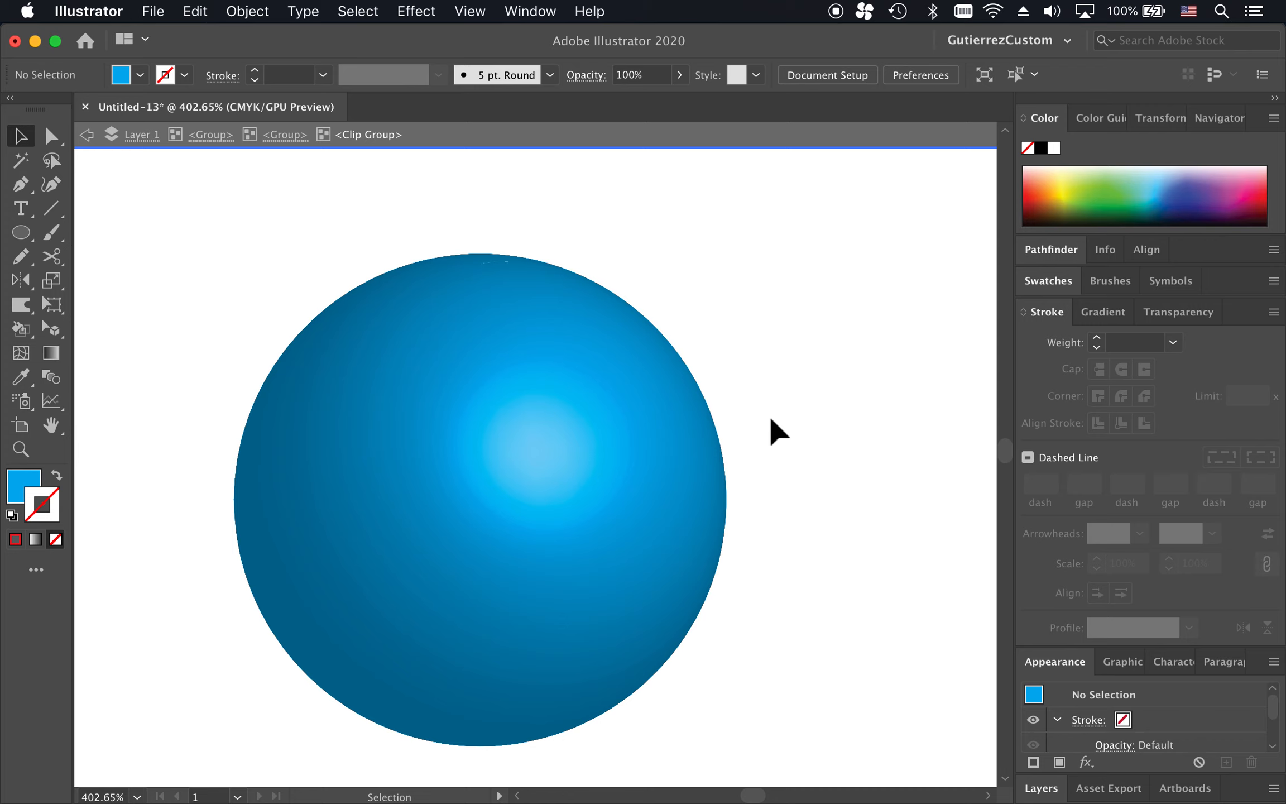
pyautogui.click(557, 463)
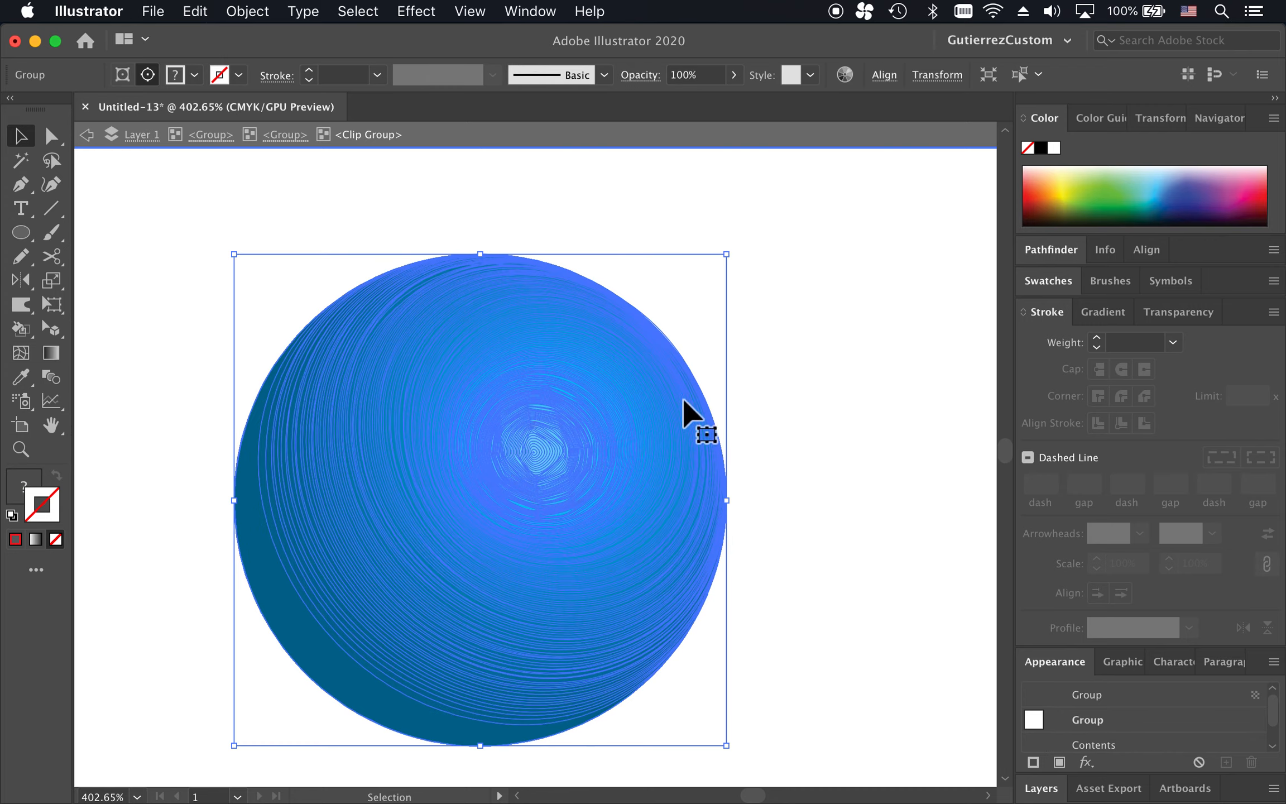
pyautogui.click(751, 422)
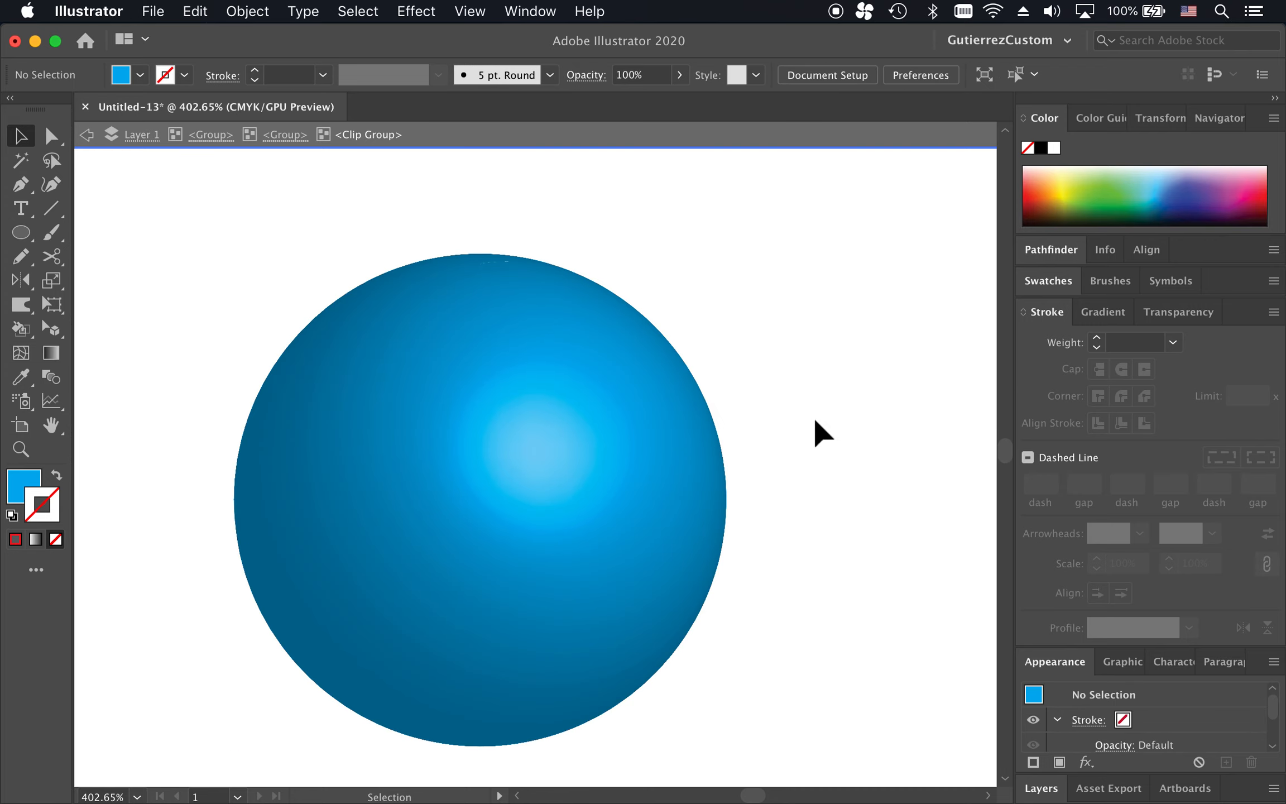
pyautogui.press('Escape')
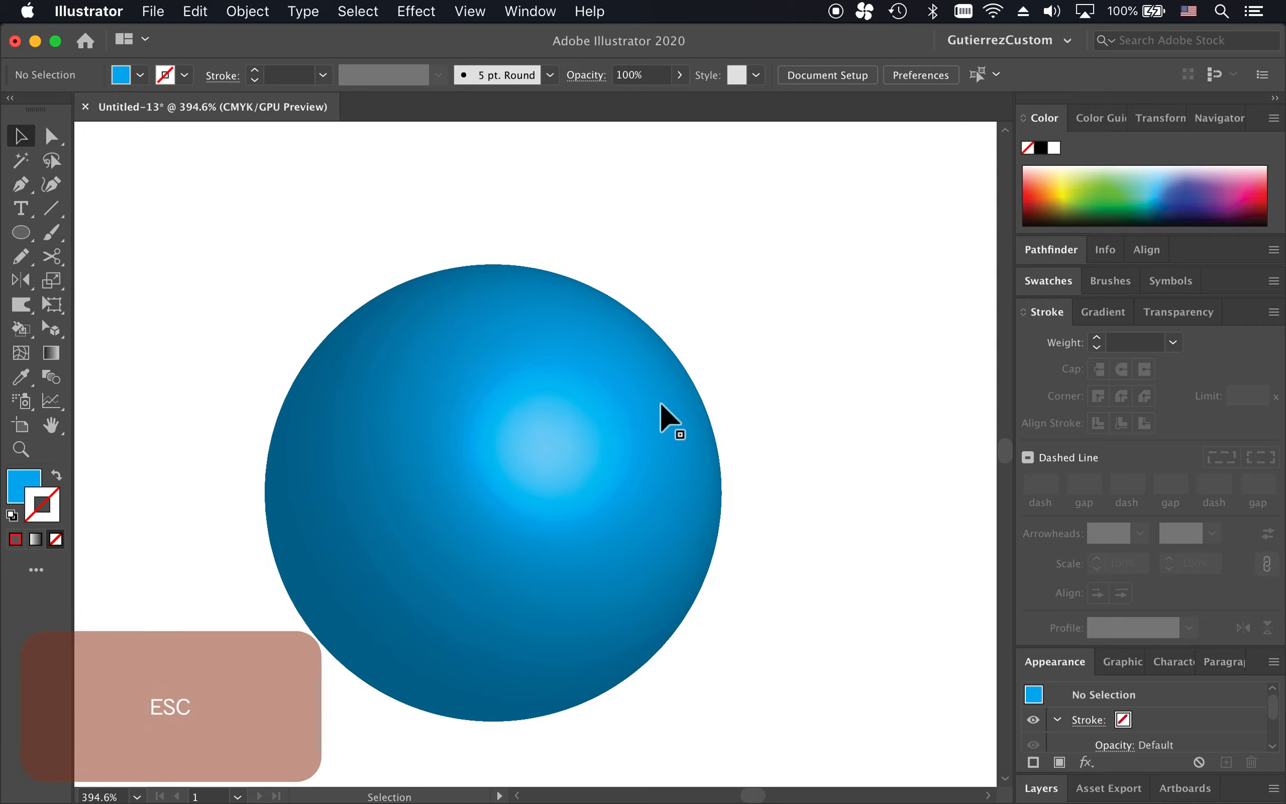
# Try stretching the sphere into a wide, flat ellipse, and undo the distortion.
pyautogui.scroll(-3, 659, 399)
pyautogui.click(562, 466)
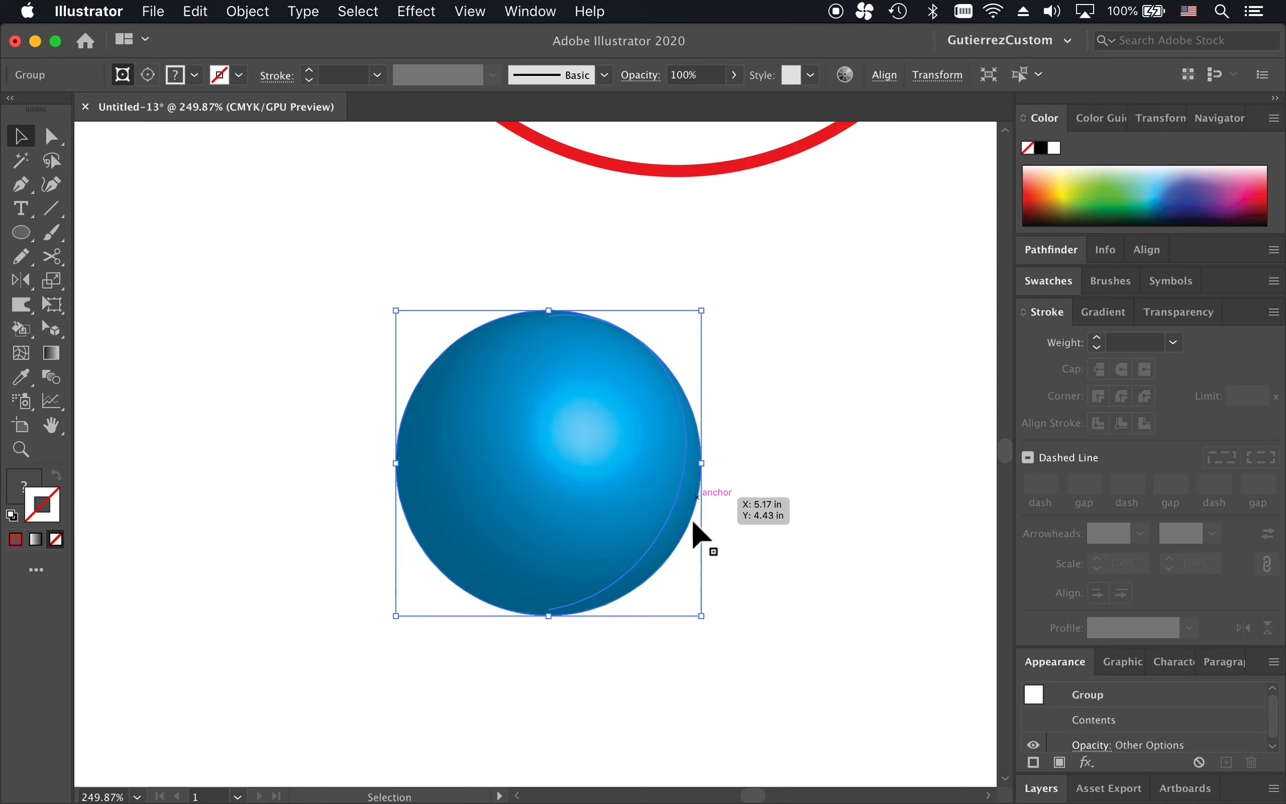
pyautogui.moveTo(702, 617); pyautogui.dragTo(753, 481)
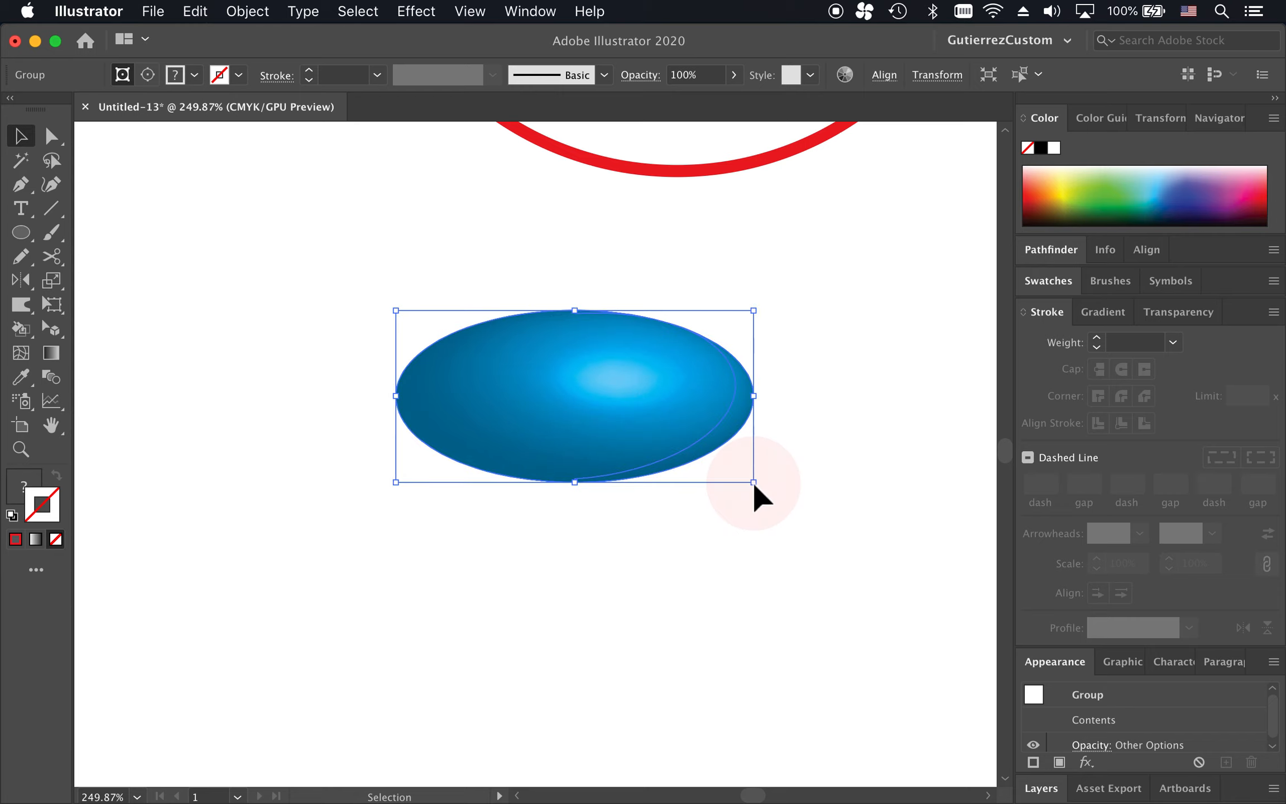
pyautogui.press('super+z')
pyautogui.click(785, 452)
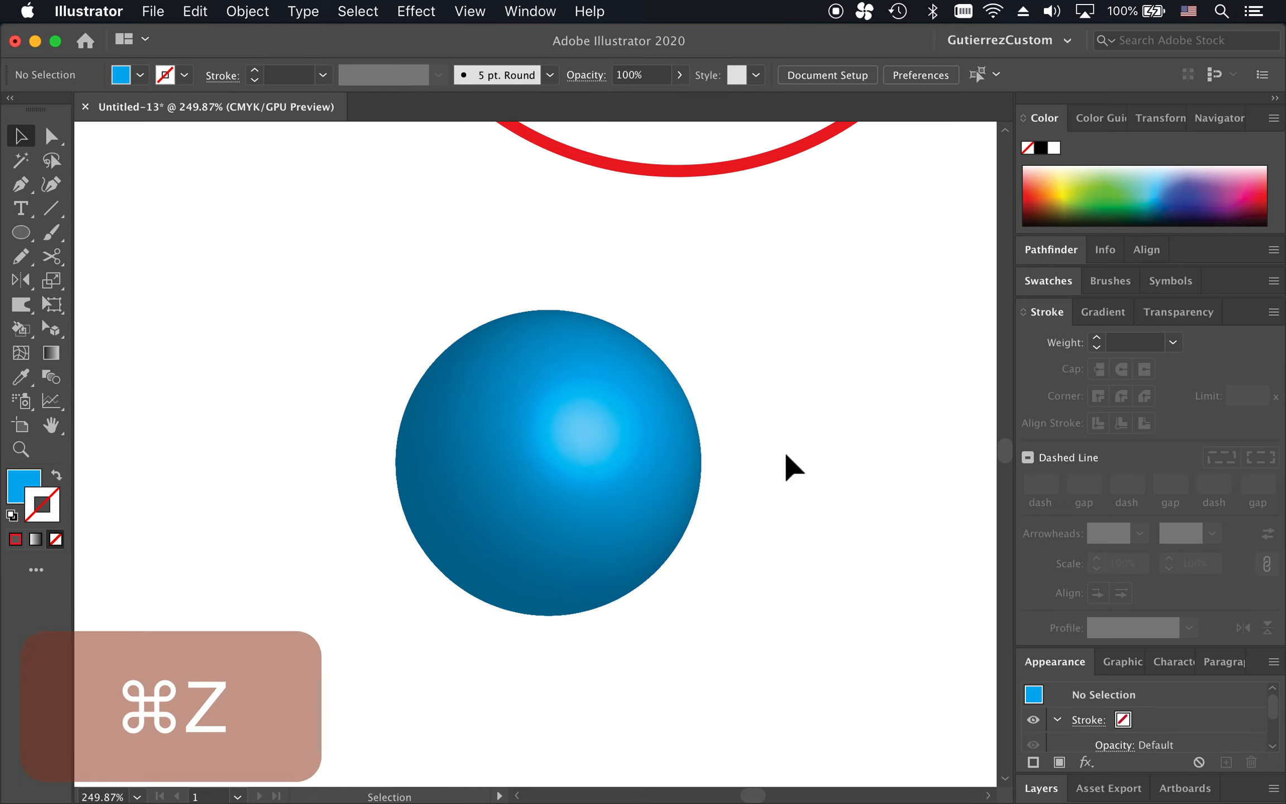
# Move the sphere closer to the blue extruded block to free space beside it.
pyautogui.scroll(-5, 742, 441)
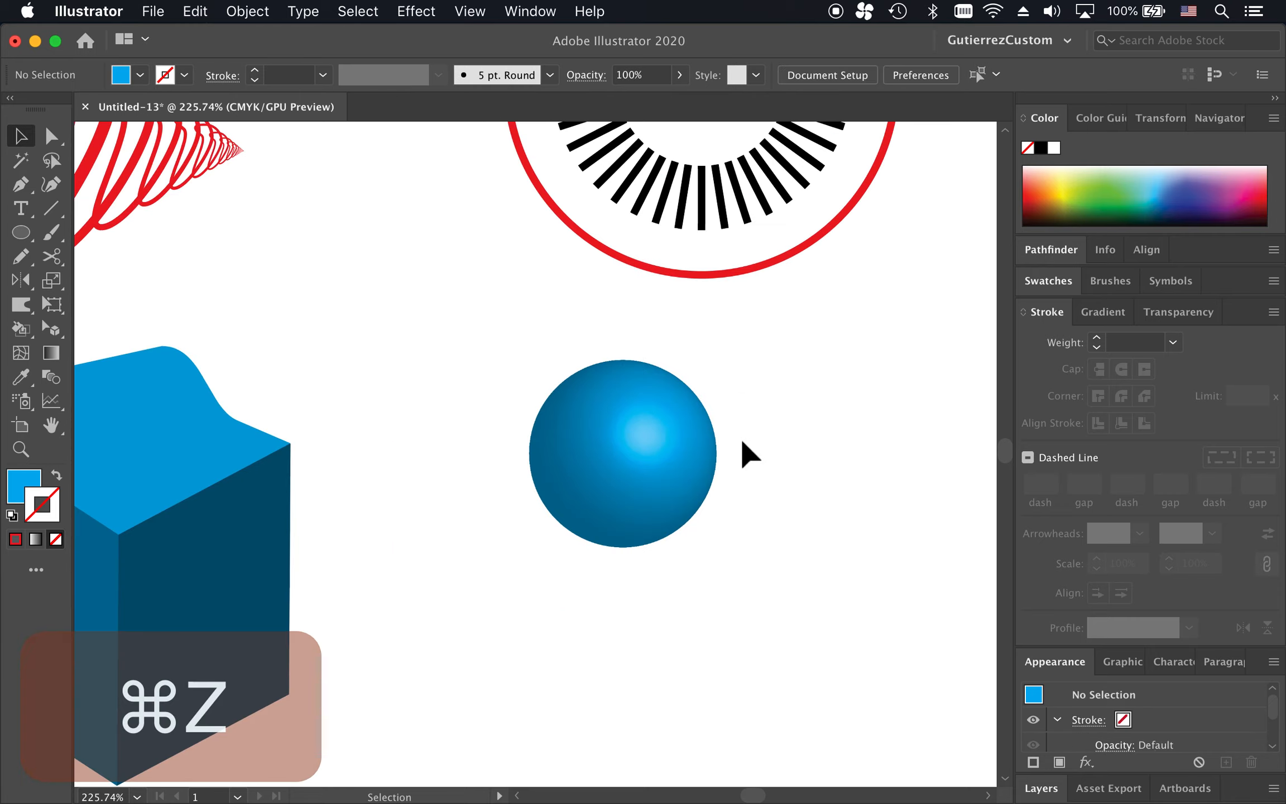
pyautogui.hscroll(3, 741, 437)
pyautogui.scroll(-1, 741, 437)
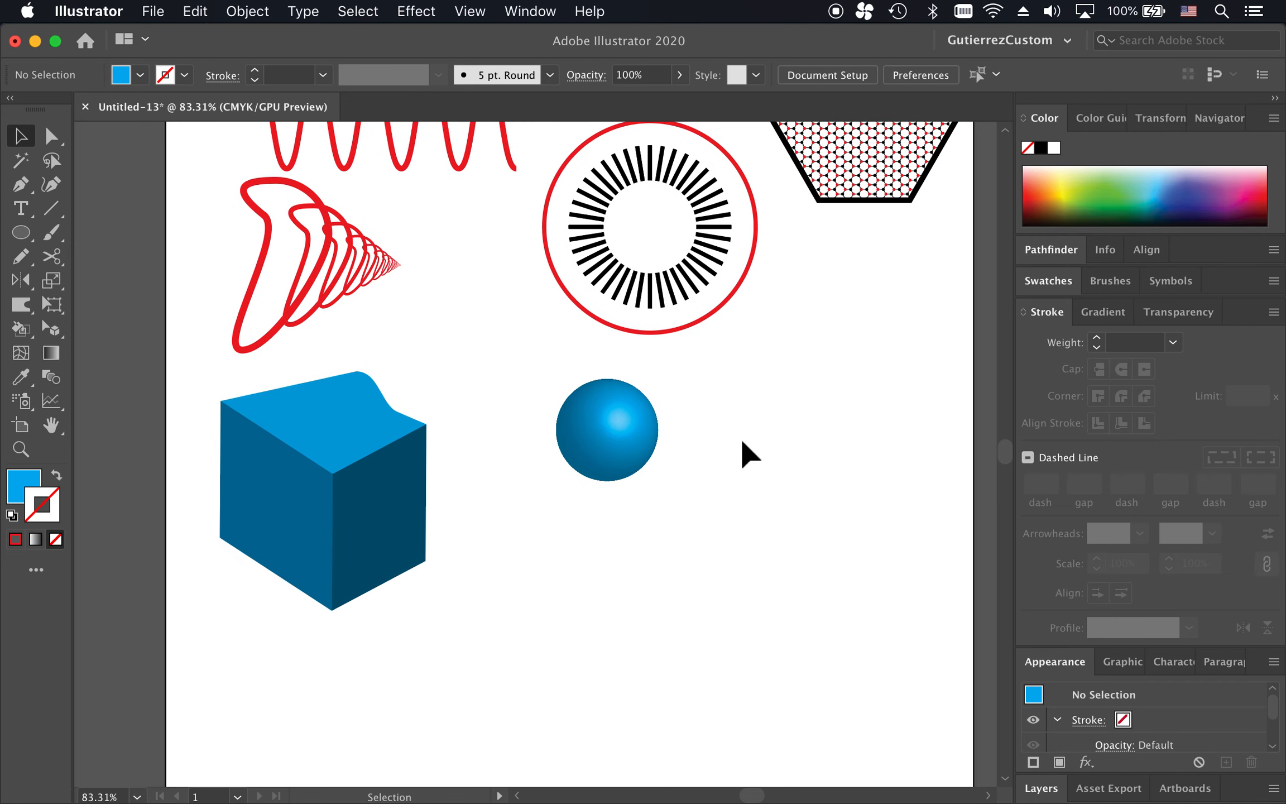
pyautogui.click(623, 425)
pyautogui.moveTo(623, 425); pyautogui.dragTo(571, 430)
pyautogui.click(692, 416)
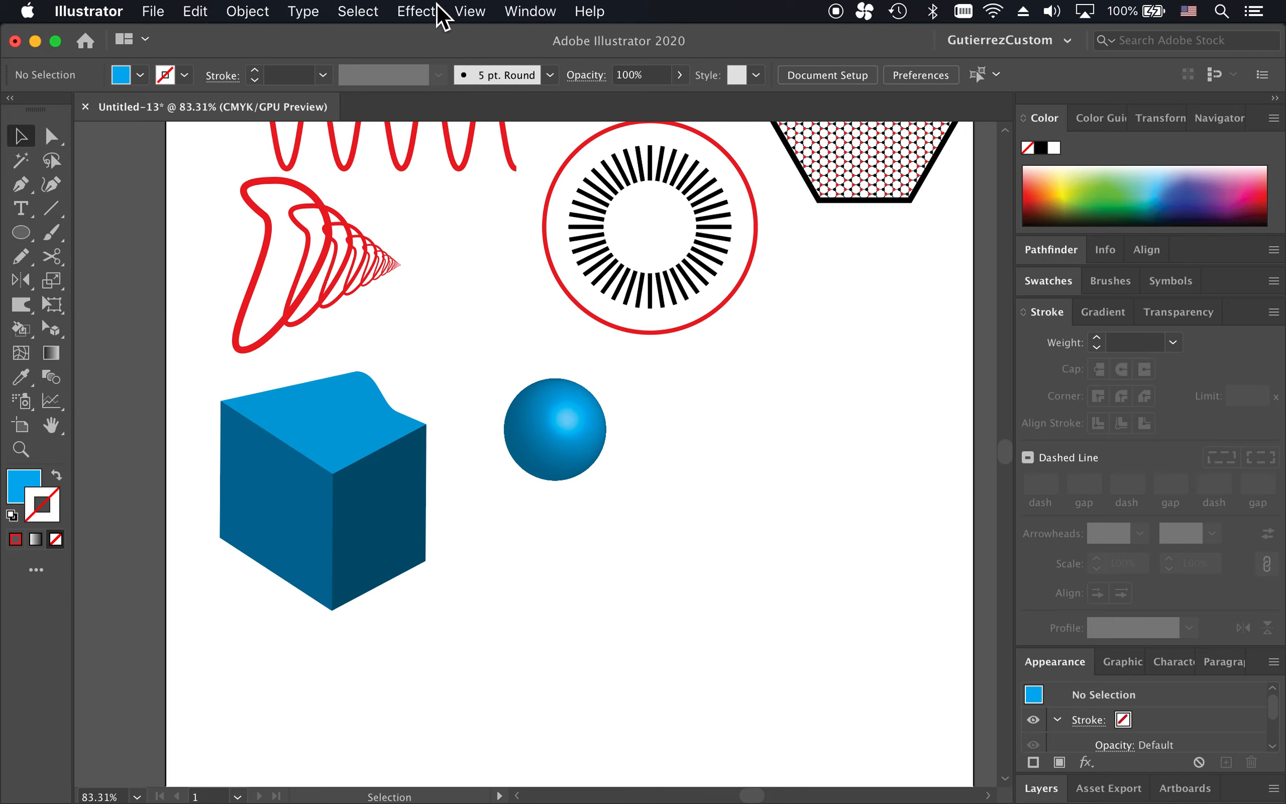
pyautogui.click(418, 13)
pyautogui.click(418, 12)
pyautogui.click(771, 433)
pyautogui.press('p')
pyautogui.click(706, 493)
pyautogui.click(815, 314)
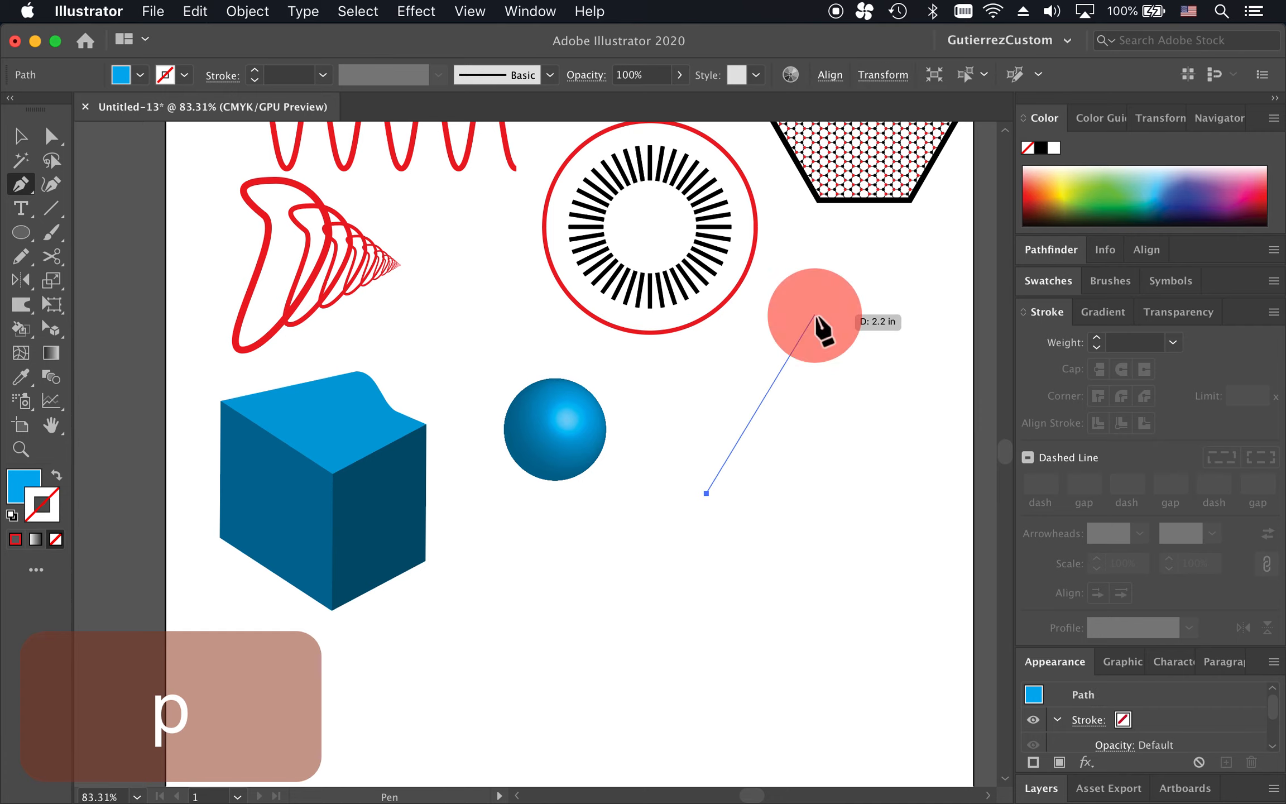
pyautogui.click(906, 385)
pyautogui.click(853, 582)
pyautogui.click(706, 493)
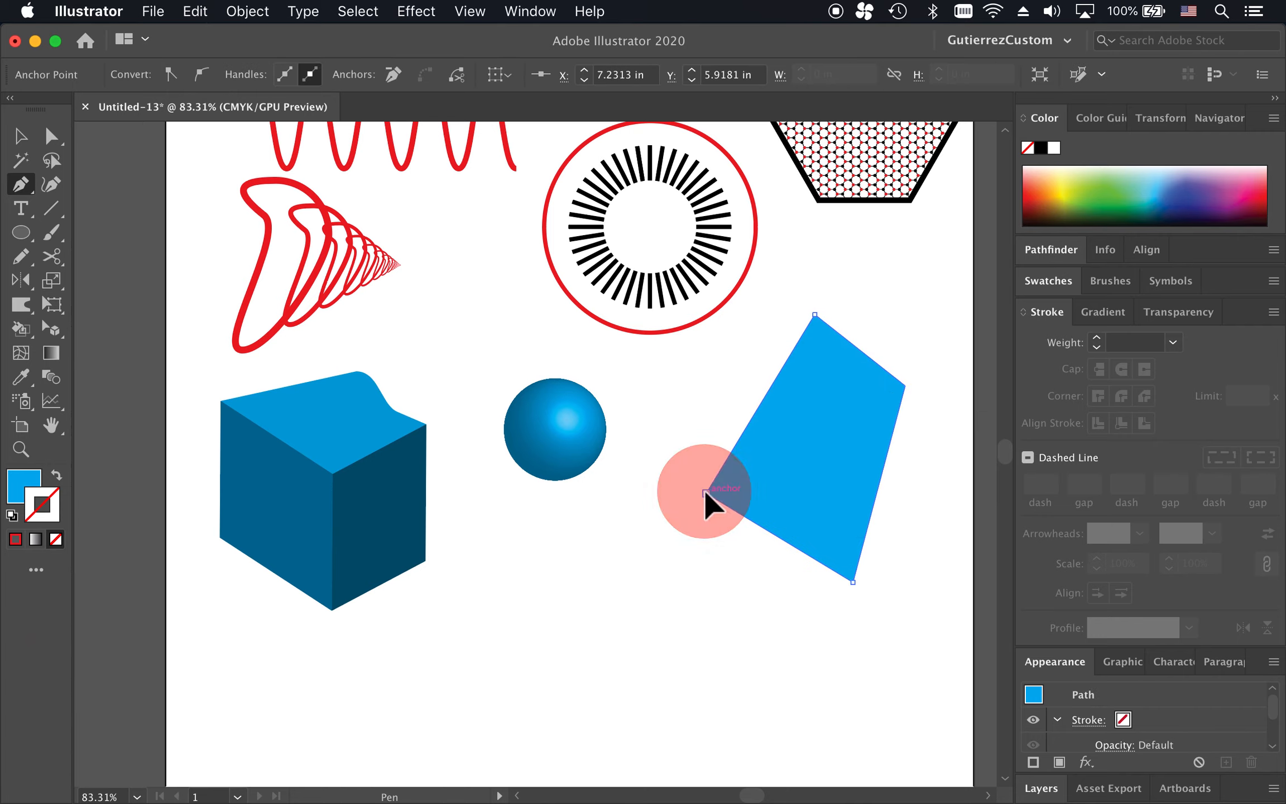
pyautogui.press('v')
pyautogui.press('BackSpace')
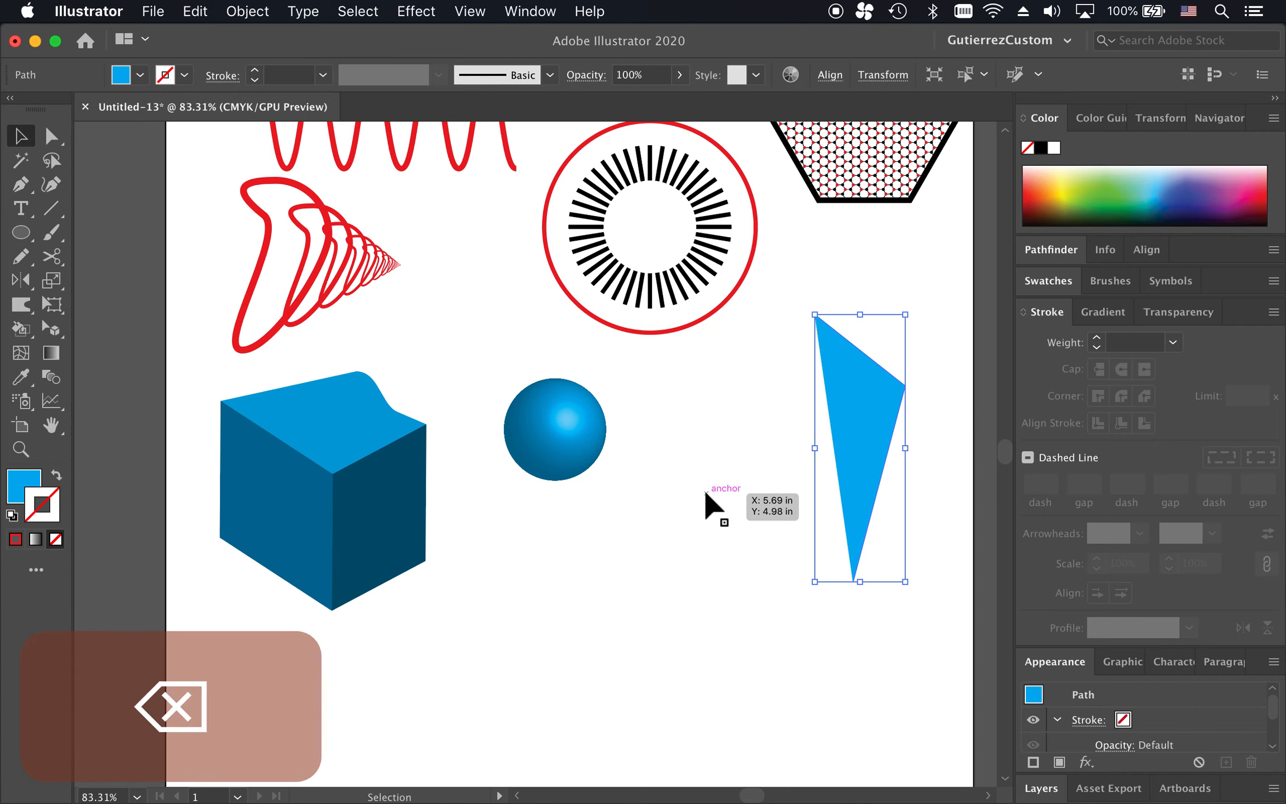
pyautogui.press('BackSpace')
# Draw a wide rectangle to the right of the sphere and fill it with red.
pyautogui.press('m')
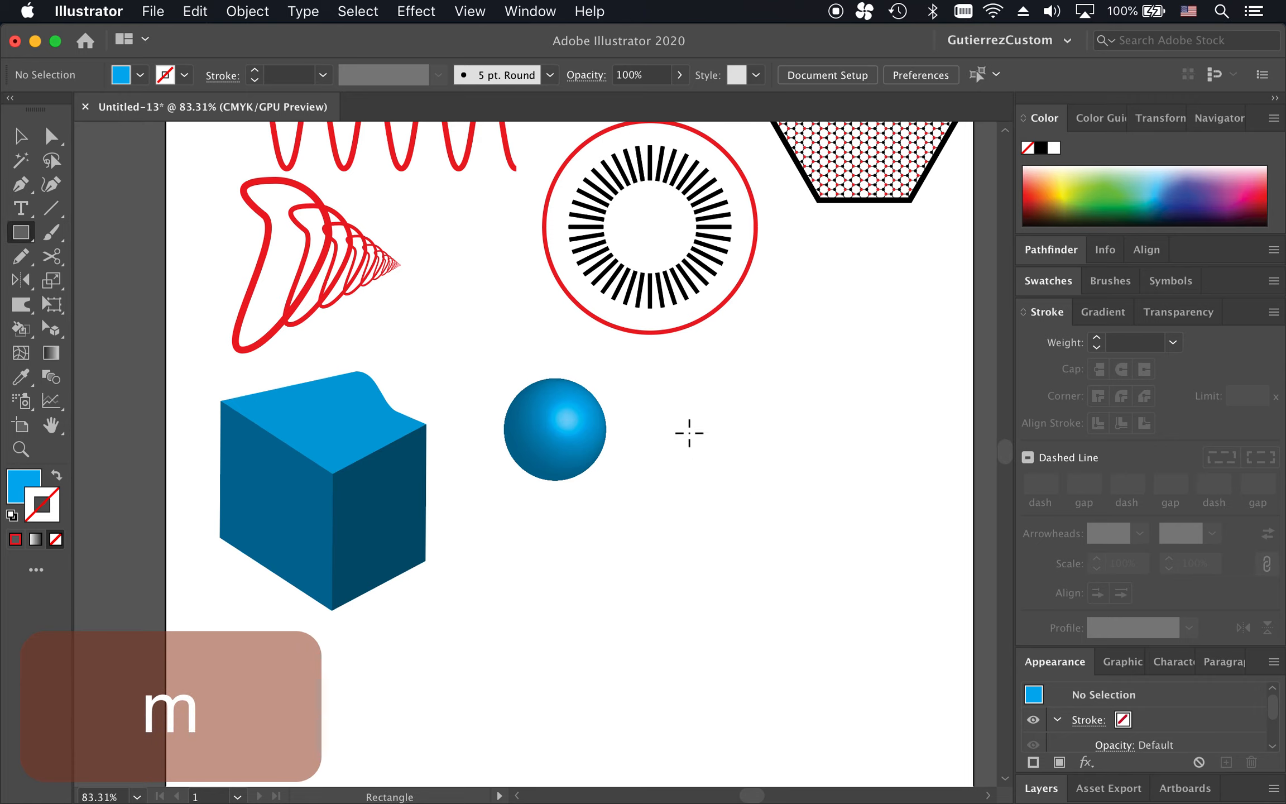
pyautogui.moveTo(682, 423)
pyautogui.mouseDown()
pyautogui.moveTo(707, 491)
pyautogui.moveTo(886, 519)
pyautogui.mouseUp()
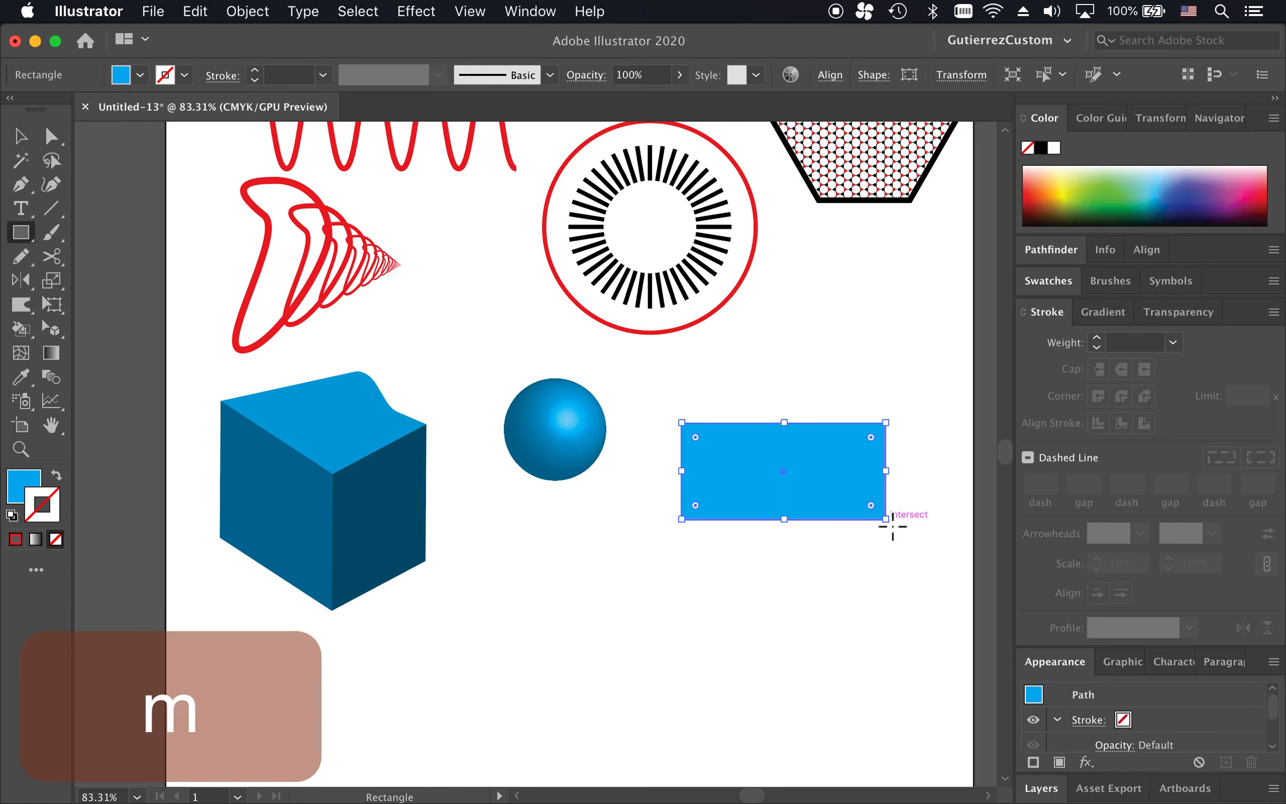
pyautogui.press('v')
pyautogui.click(140, 75)
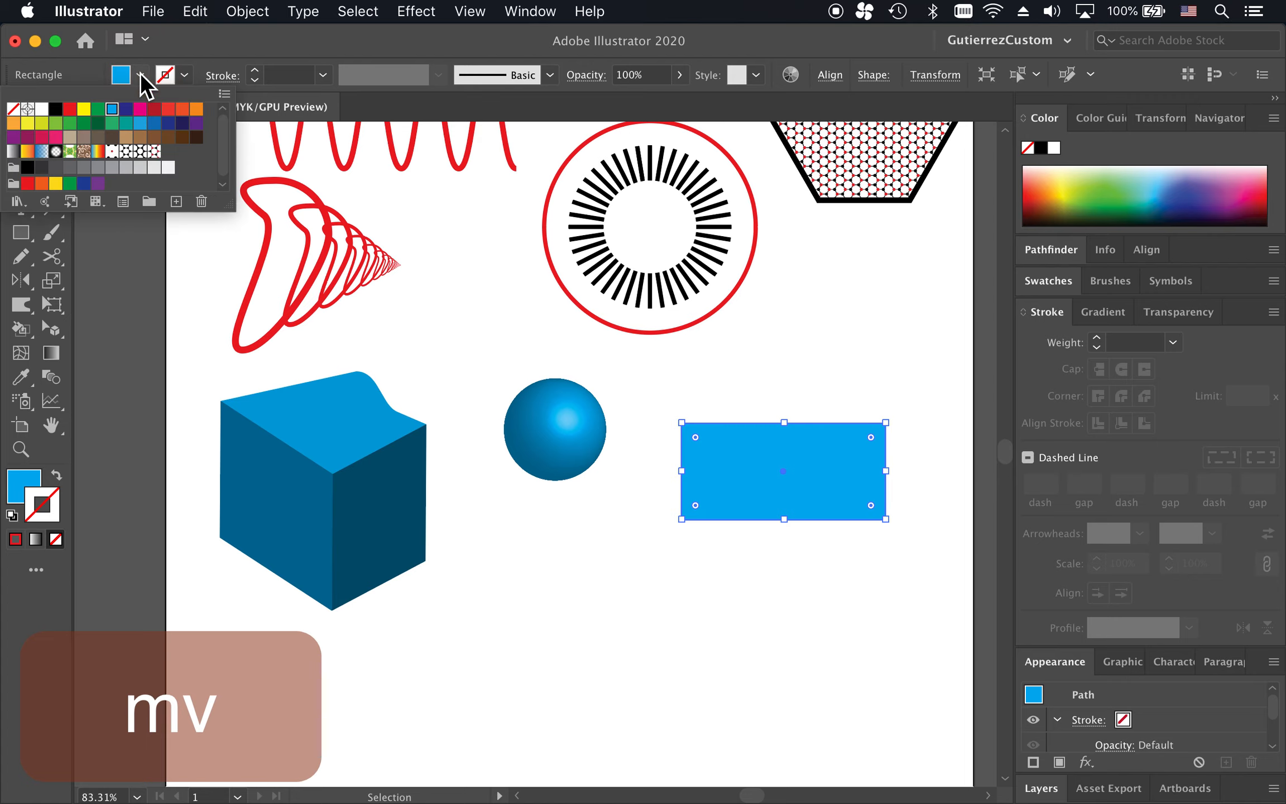
pyautogui.click(70, 109)
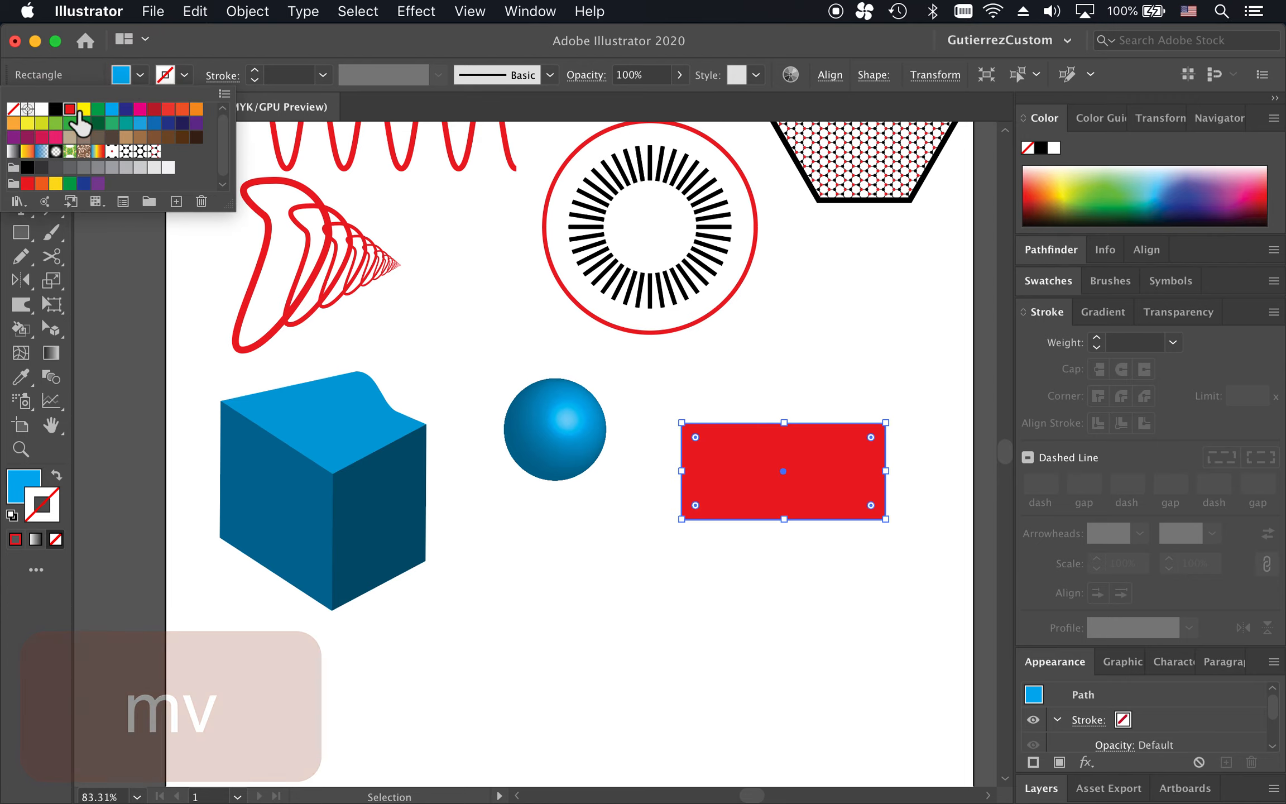
pyautogui.click(492, 563)
pyautogui.click(598, 556)
# Apply a 3D Rotate effect to the red rectangle with a custom rotation of about 40°, -24° and 14°.
pyautogui.click(694, 505)
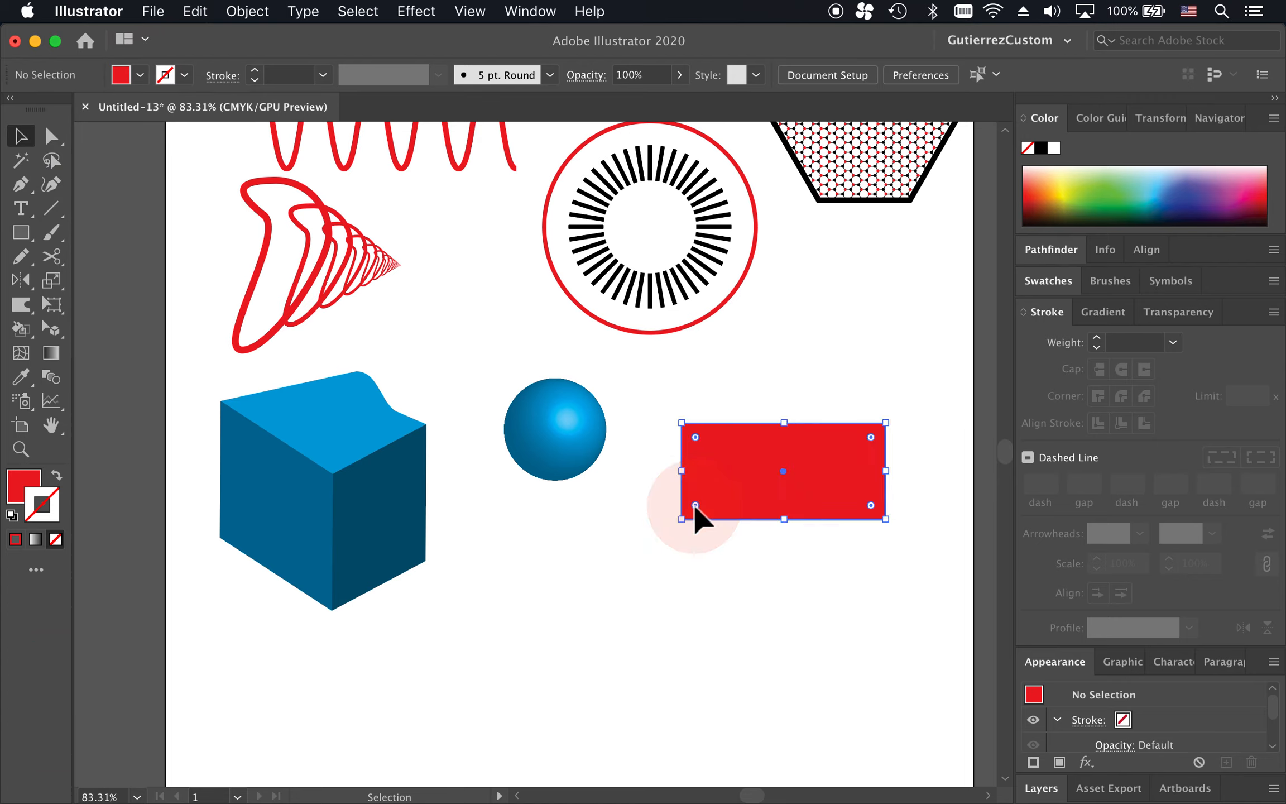
pyautogui.click(427, 13)
pyautogui.moveTo(442, 141)
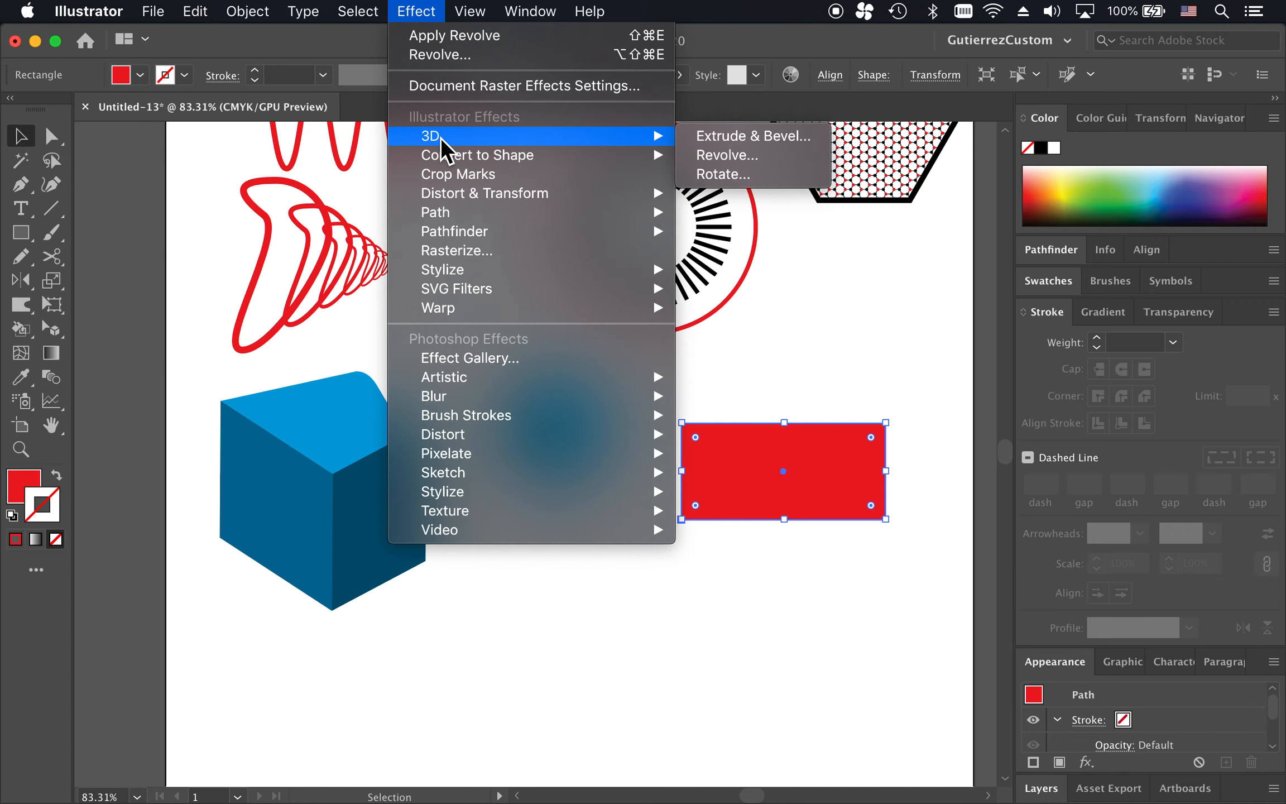
pyautogui.click(756, 176)
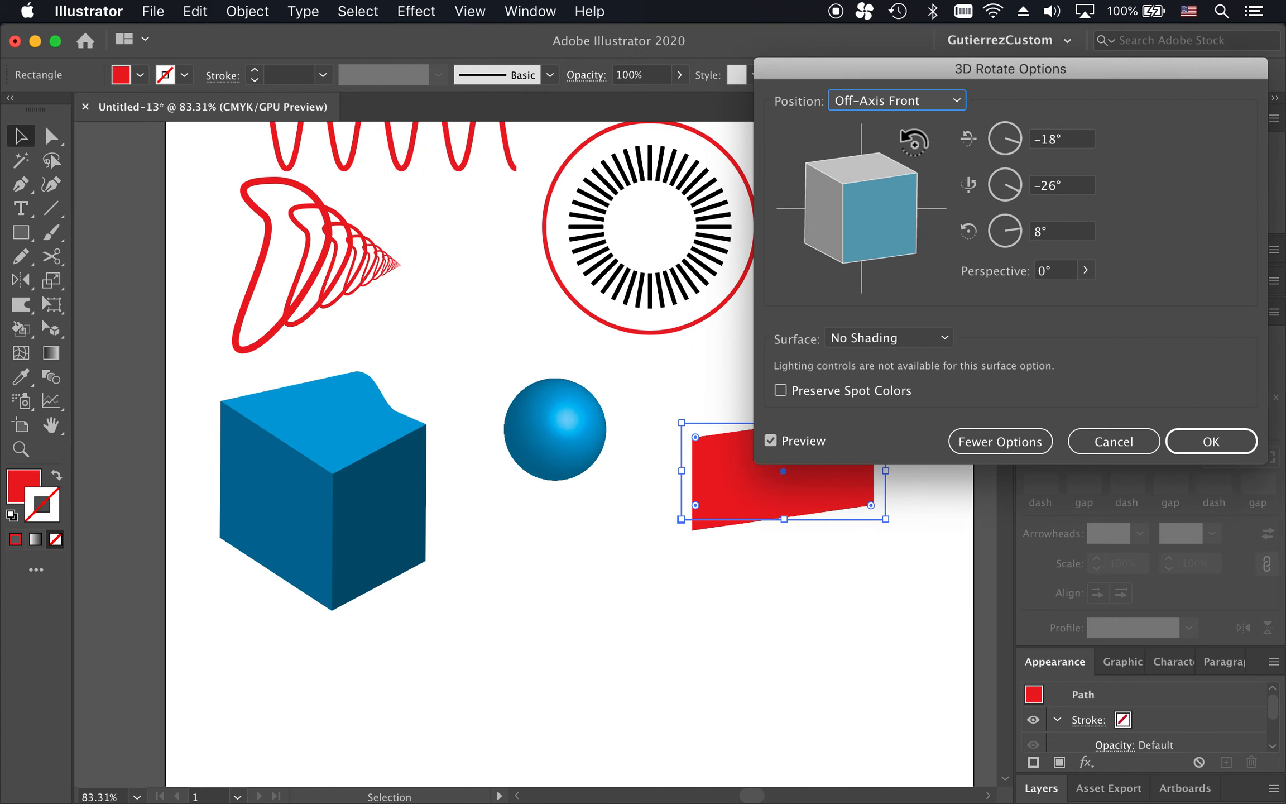
pyautogui.moveTo(925, 73); pyautogui.dragTo(240, 126)
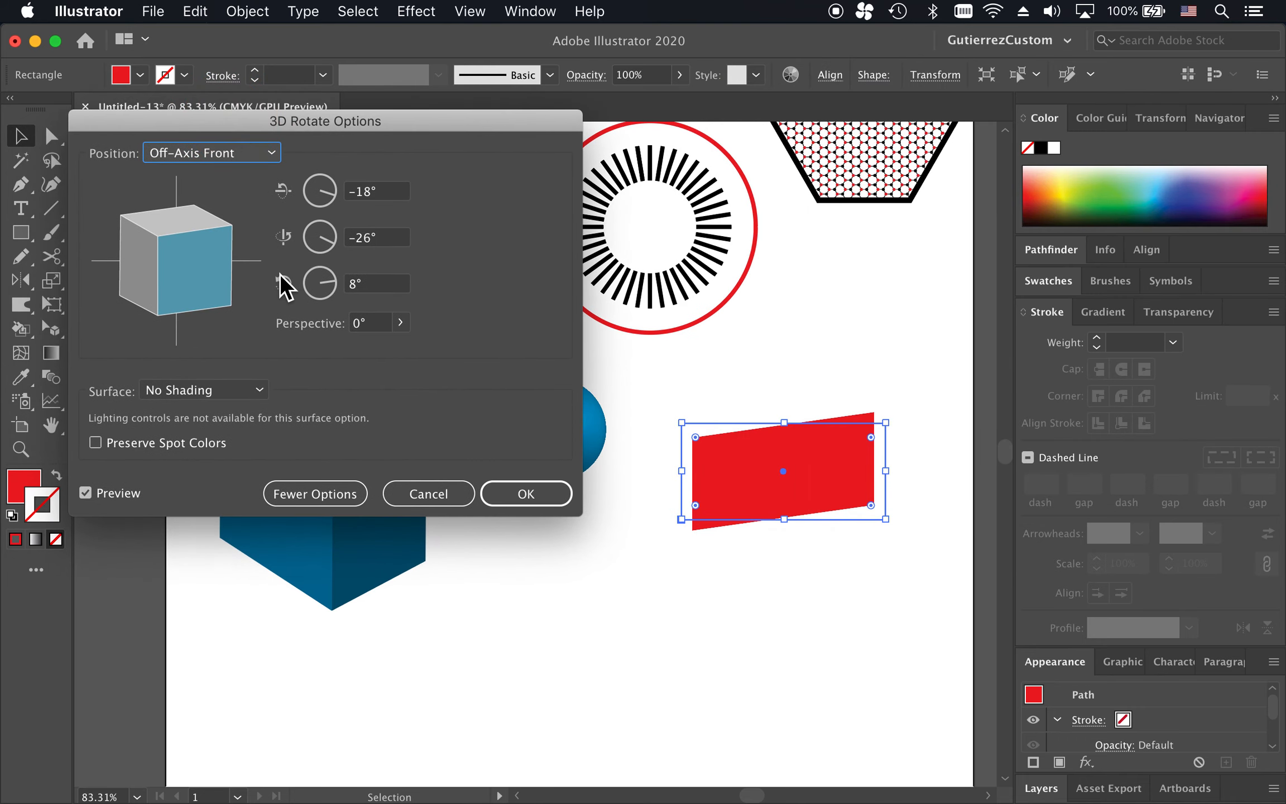
pyautogui.moveTo(208, 239); pyautogui.dragTo(178, 178)
pyautogui.moveTo(156, 311); pyautogui.dragTo(214, 254)
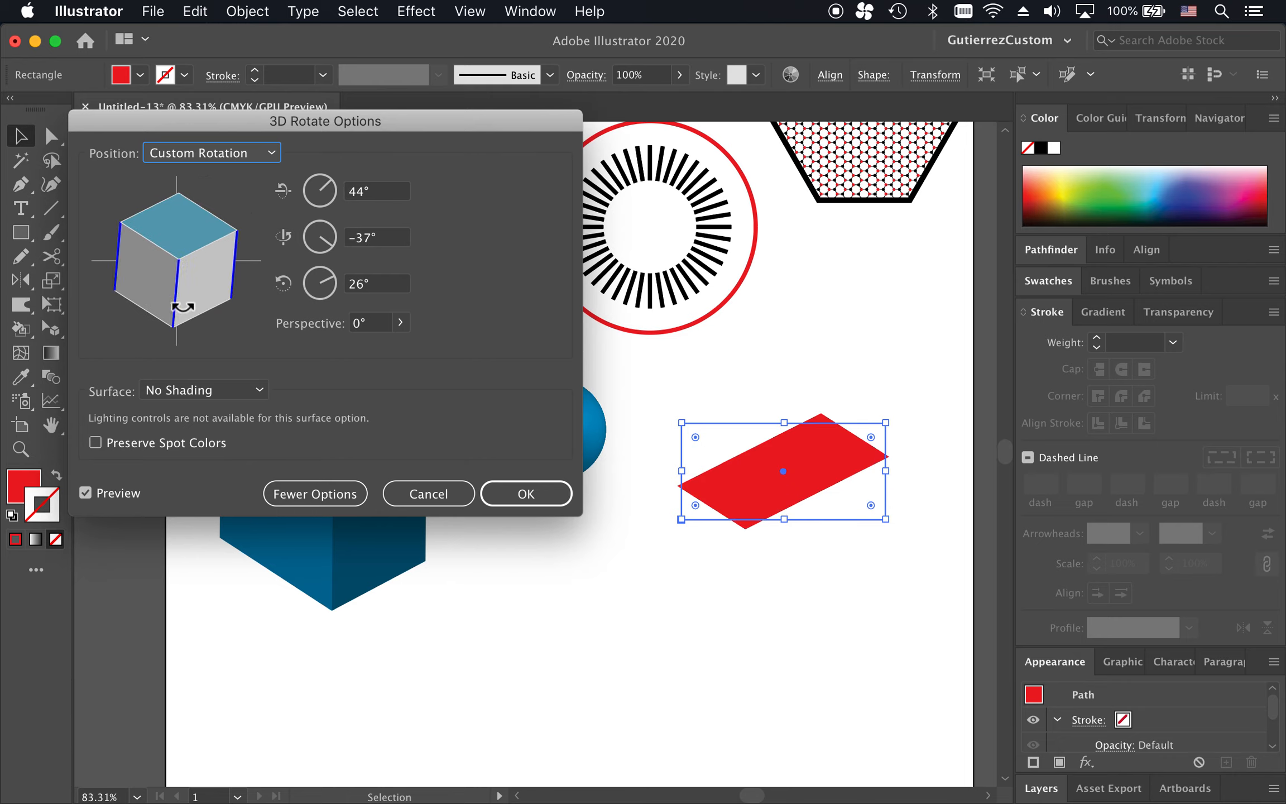
pyautogui.moveTo(170, 304); pyautogui.dragTo(158, 306)
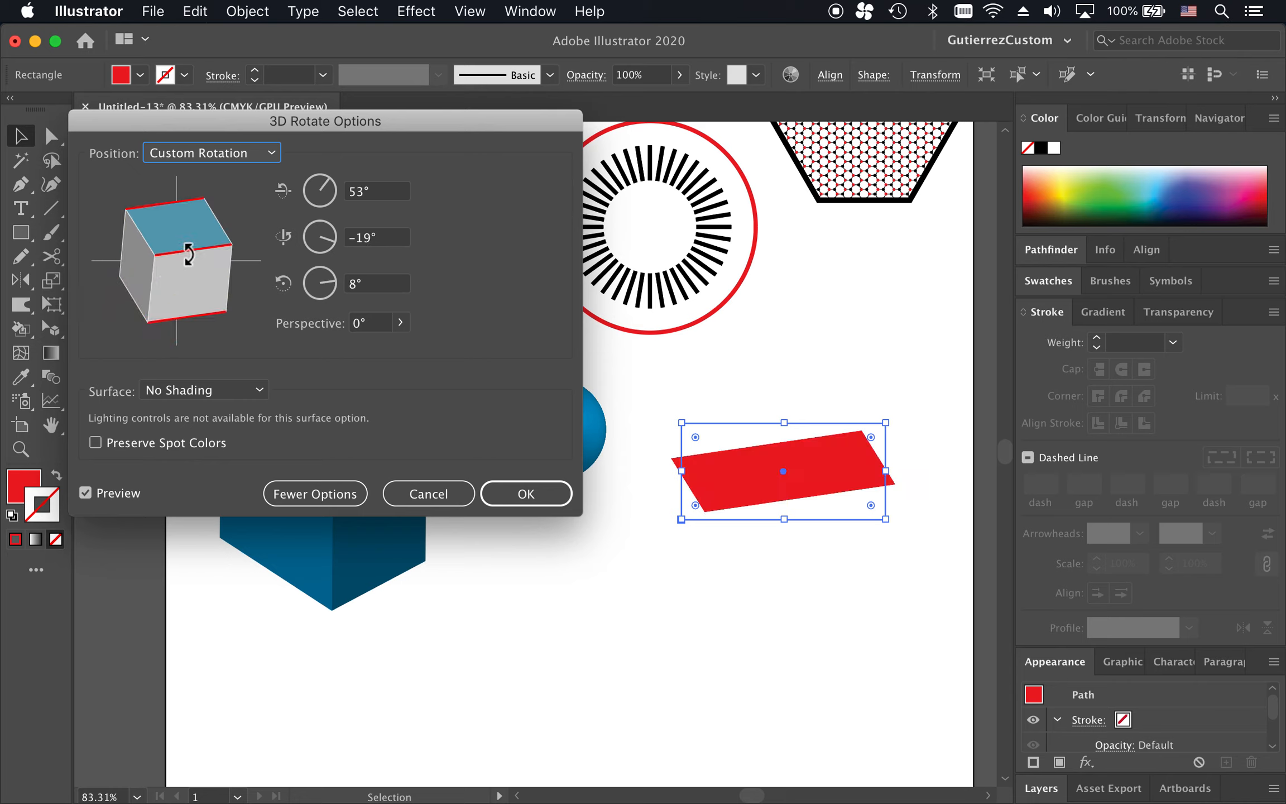
pyautogui.moveTo(188, 252)
pyautogui.mouseDown()
pyautogui.moveTo(183, 219)
pyautogui.moveTo(196, 263)
pyautogui.mouseUp()
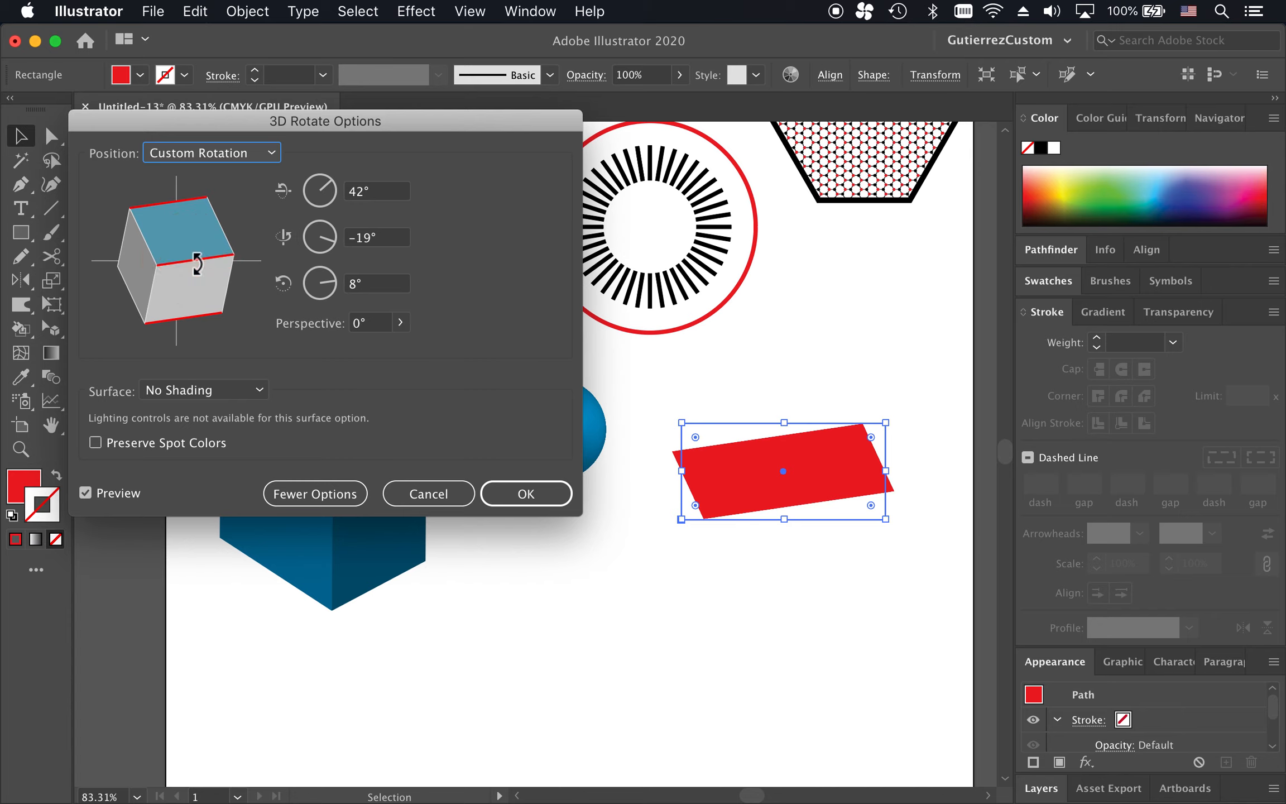
pyautogui.moveTo(169, 308); pyautogui.dragTo(165, 306)
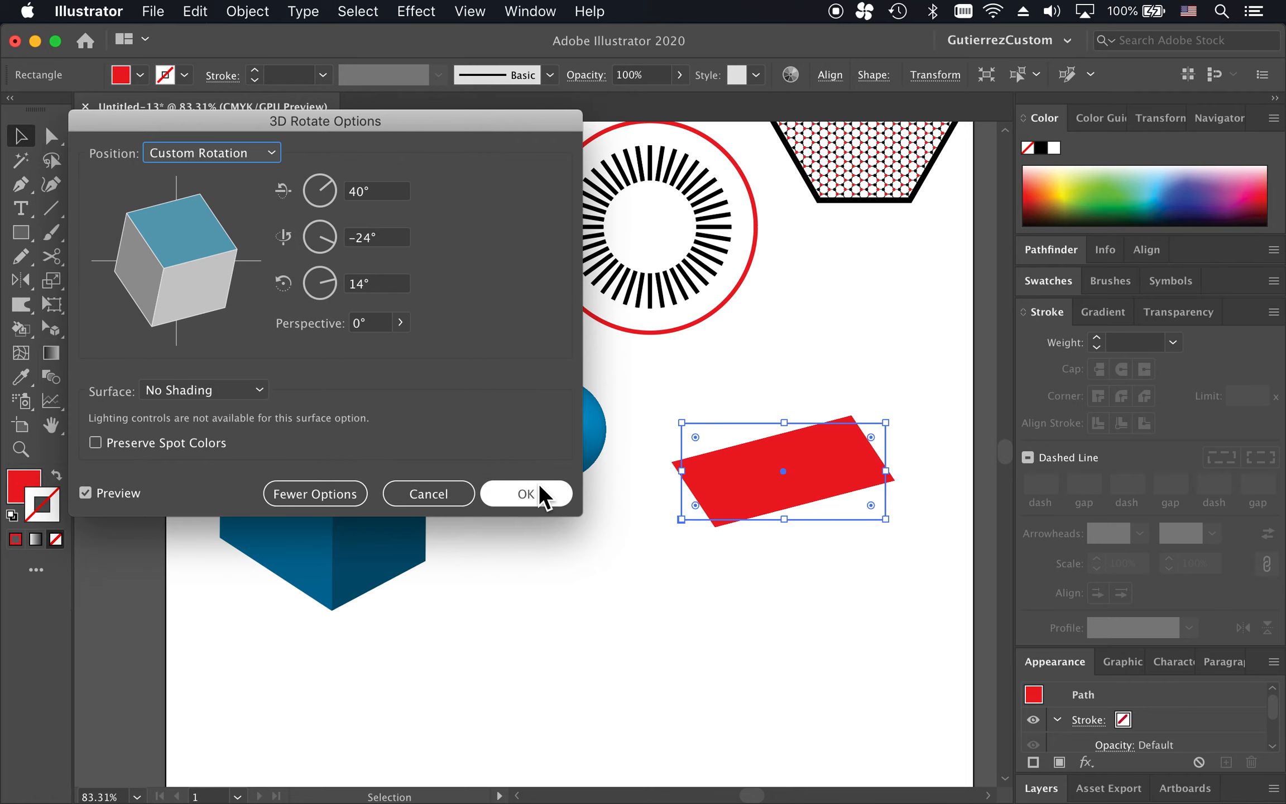
pyautogui.click(526, 493)
pyautogui.click(712, 660)
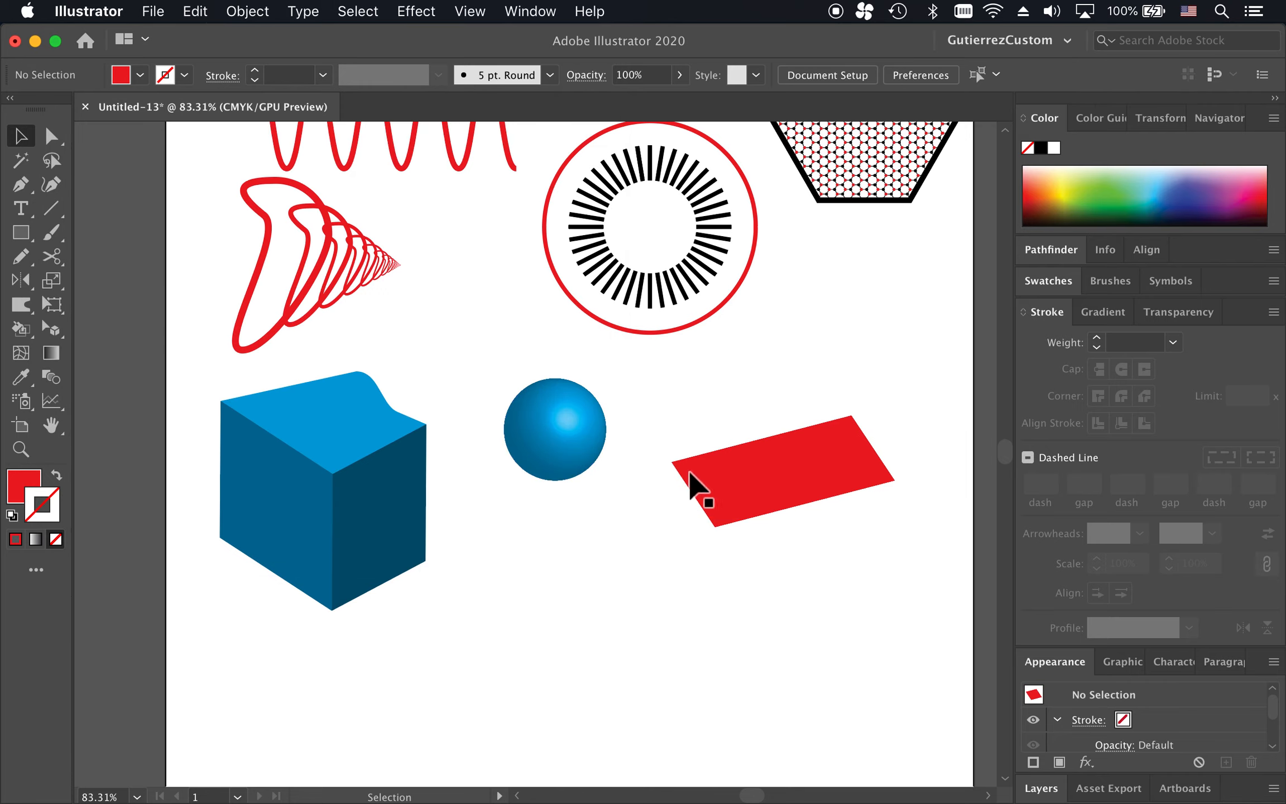
# Capture a screen region covering the radial-line circle and part of the patterned hexagon to the clipboard.
pyautogui.scroll(-3, 688, 430)
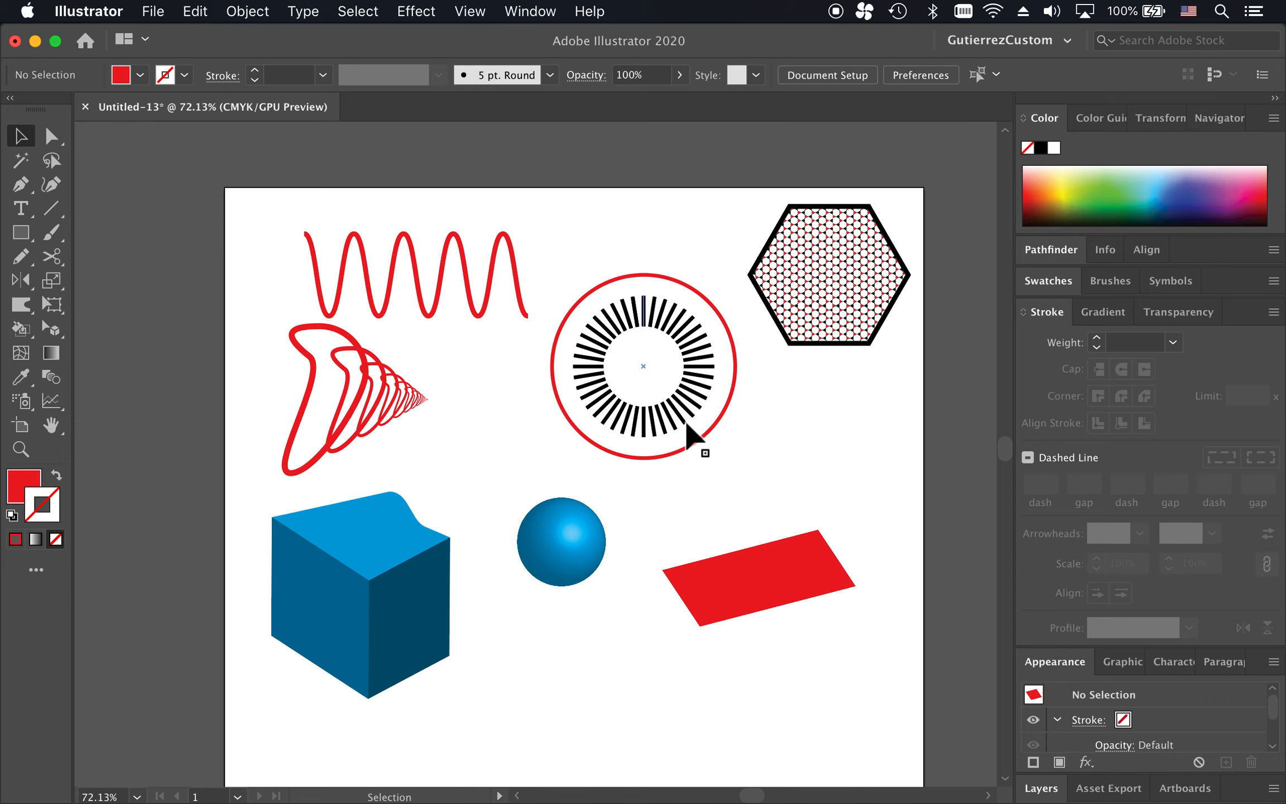
pyautogui.press('ctrl+shift+super+4')
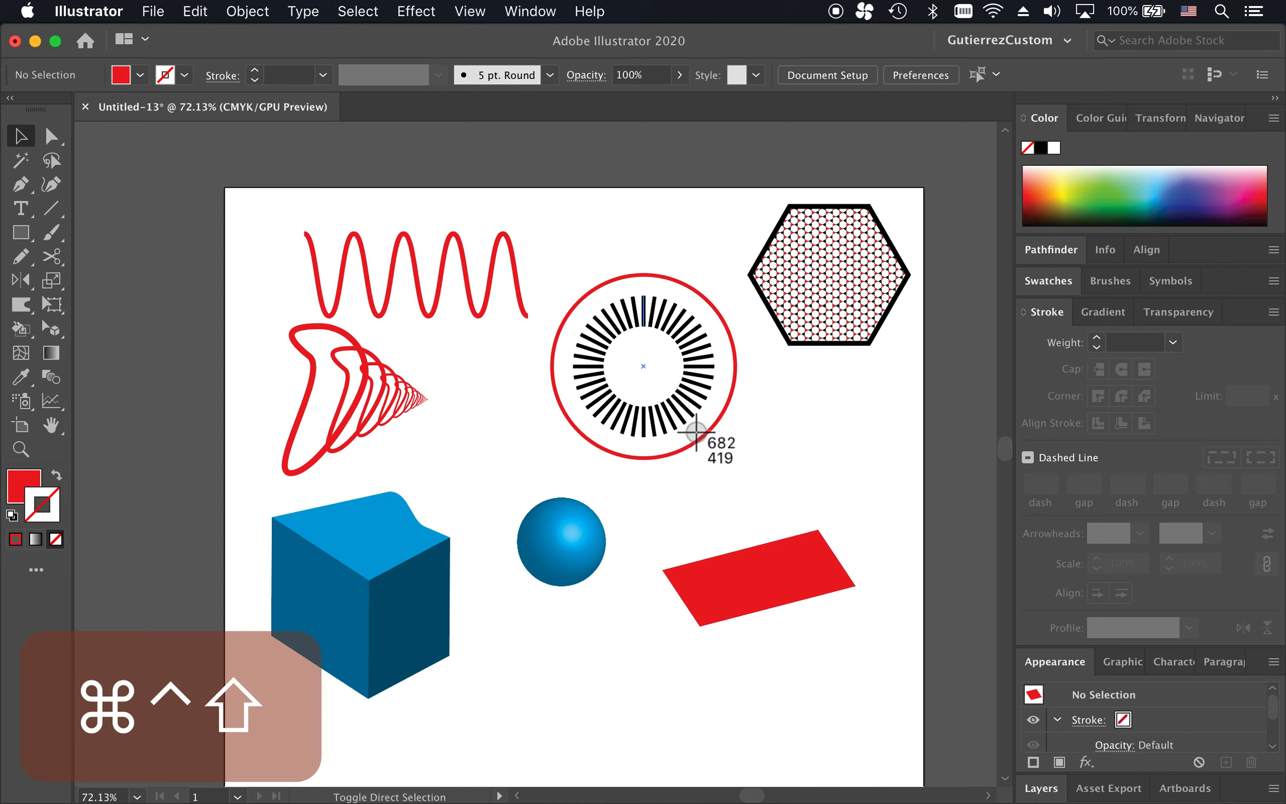
pyautogui.moveTo(556, 224); pyautogui.dragTo(874, 429)
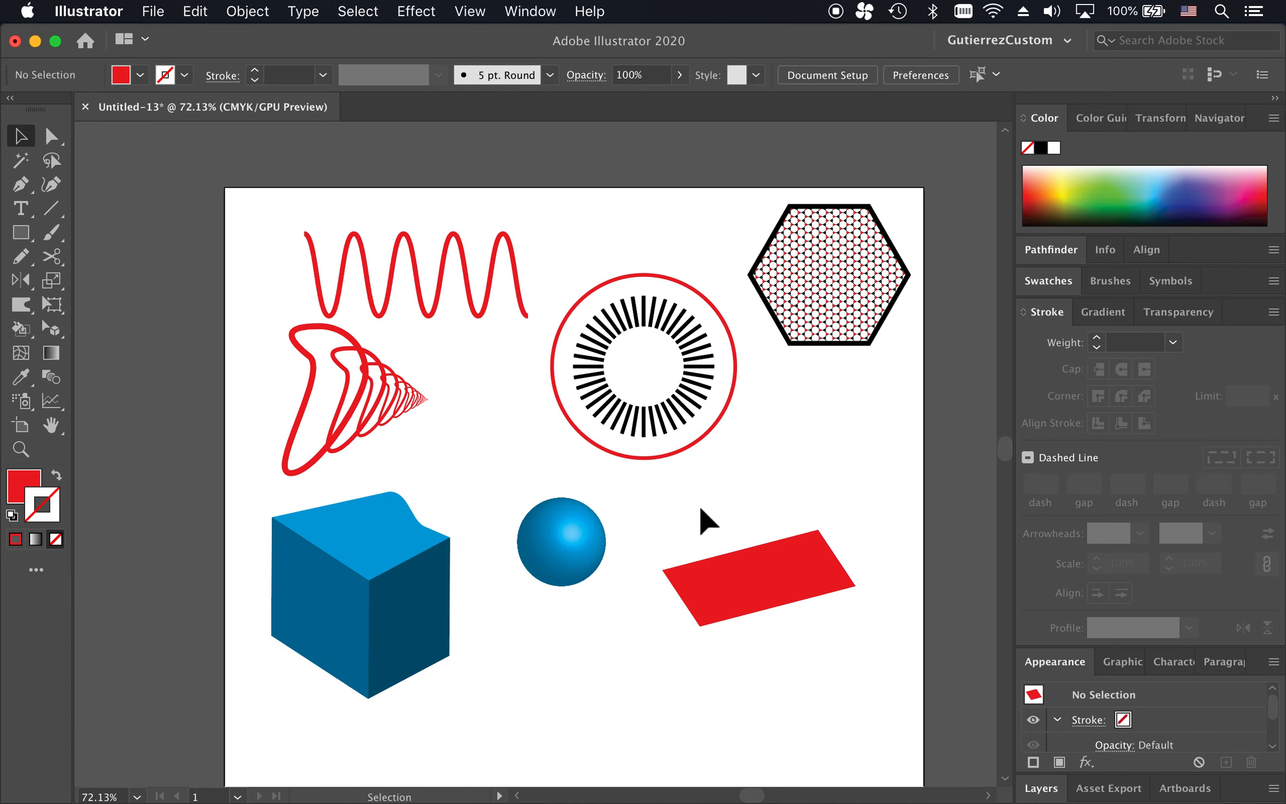
# Move the rotated red rectangle straight up, closer to the radial-line circle, and deselect it.
pyautogui.click(758, 571)
pyautogui.moveTo(758, 570); pyautogui.dragTo(757, 486)
pyautogui.click(701, 617)
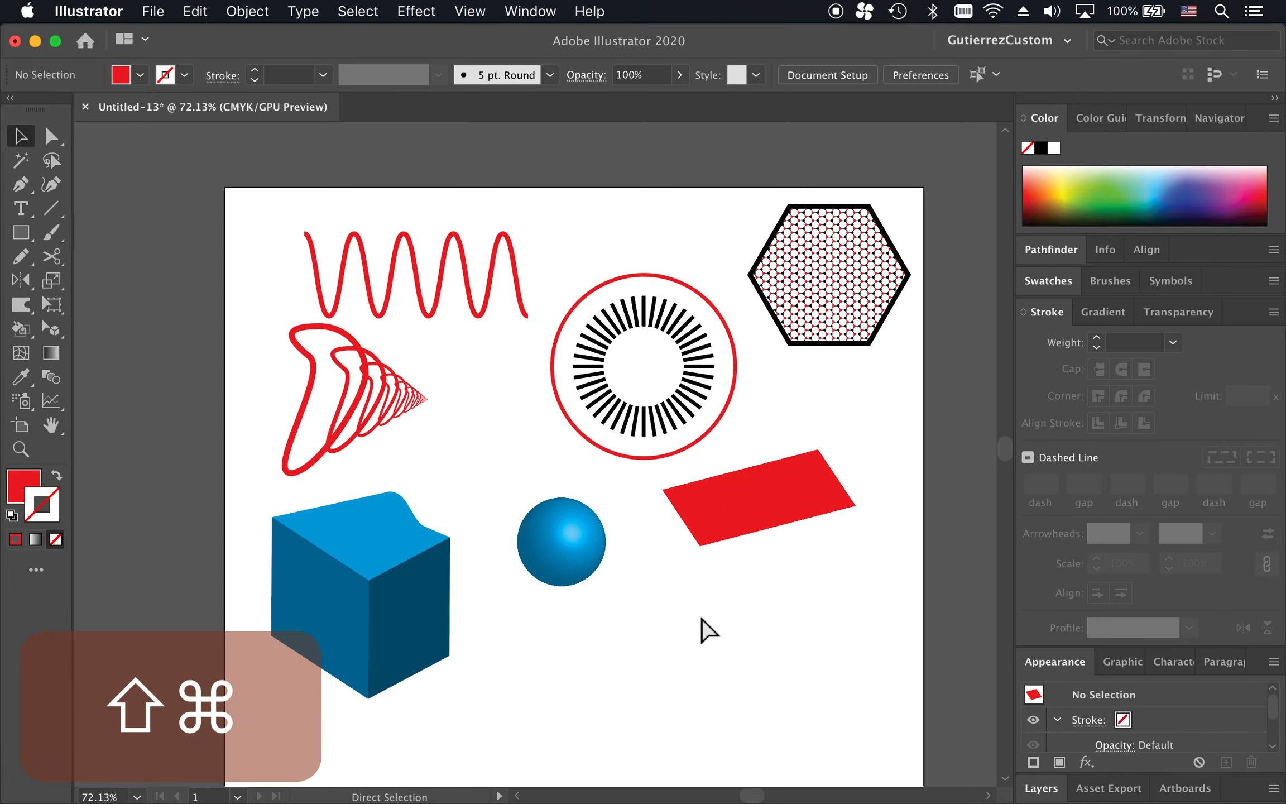
# Paste the captured screenshot, scale it down proportionally, and place it over the lower part of the red rectangle.
pyautogui.press('super+v')
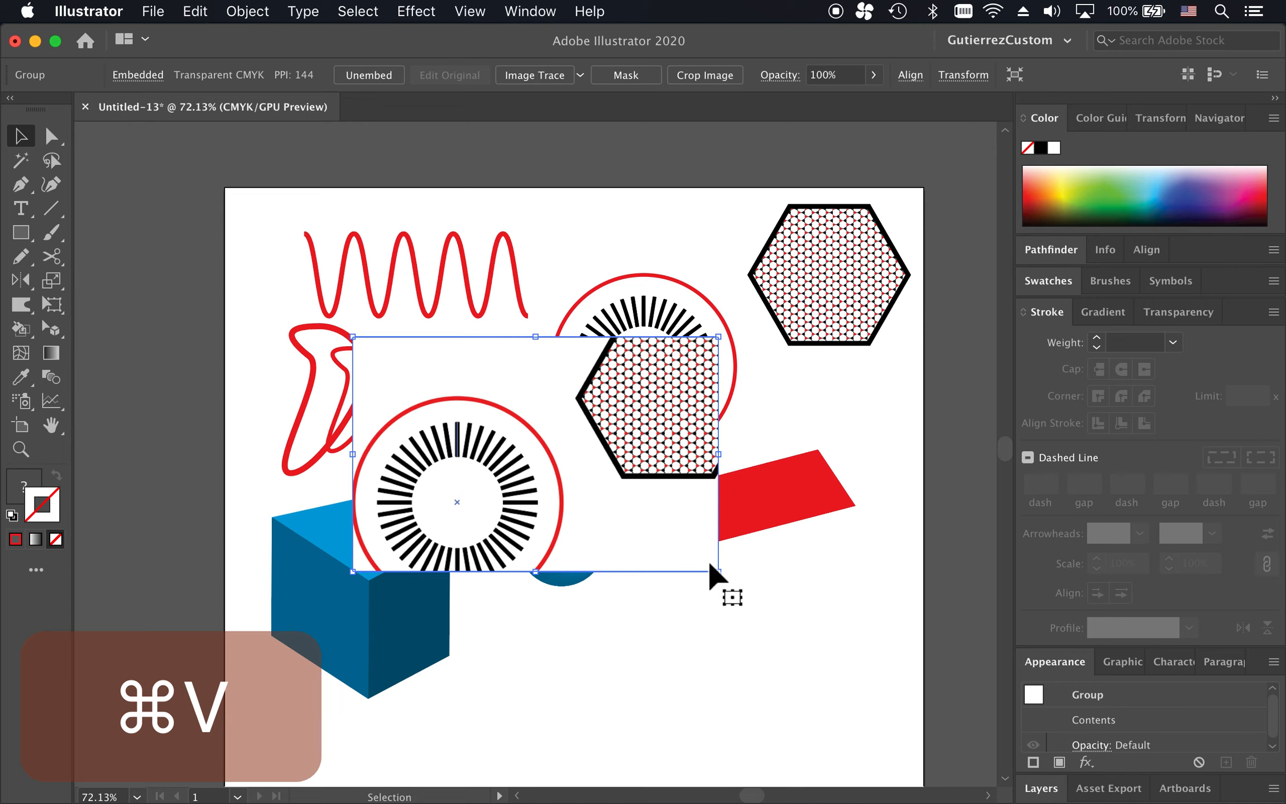
pyautogui.moveTo(718, 569); pyautogui.dragTo(602, 491)
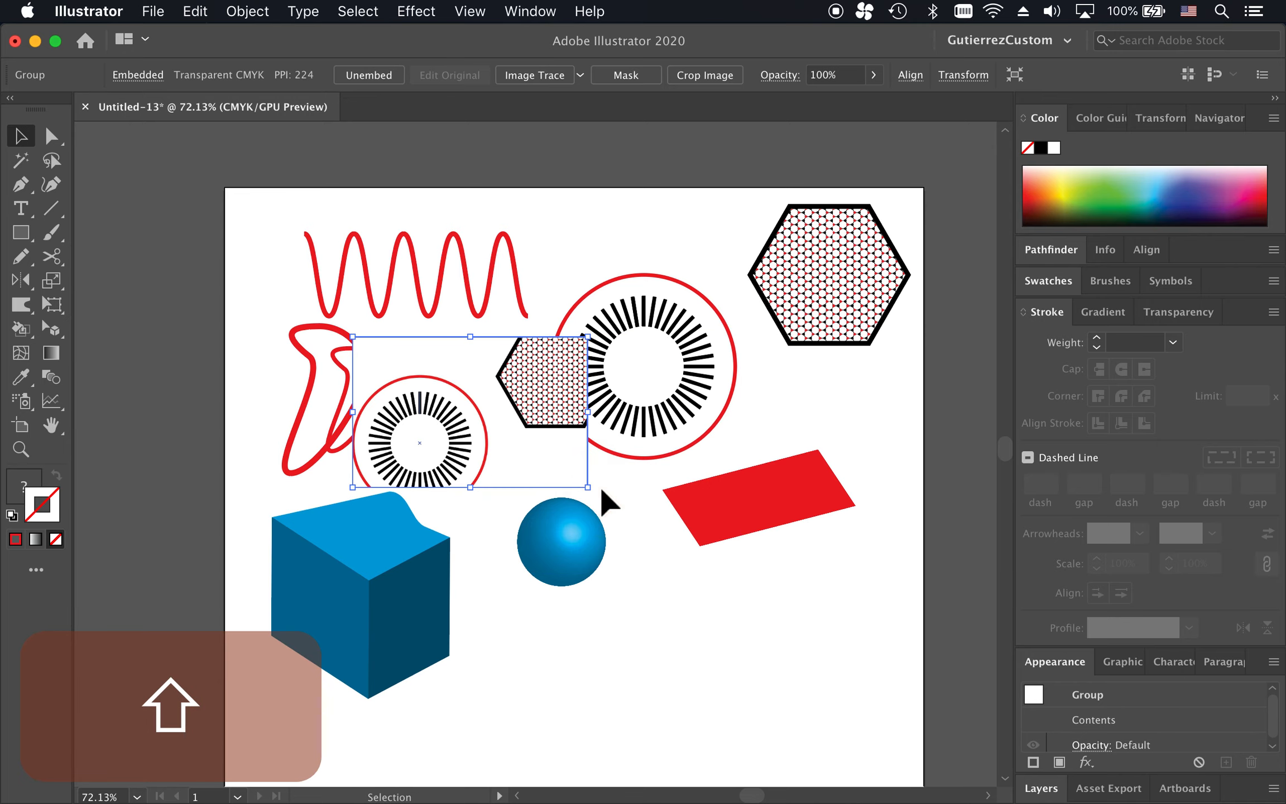
pyautogui.moveTo(469, 381); pyautogui.dragTo(733, 537)
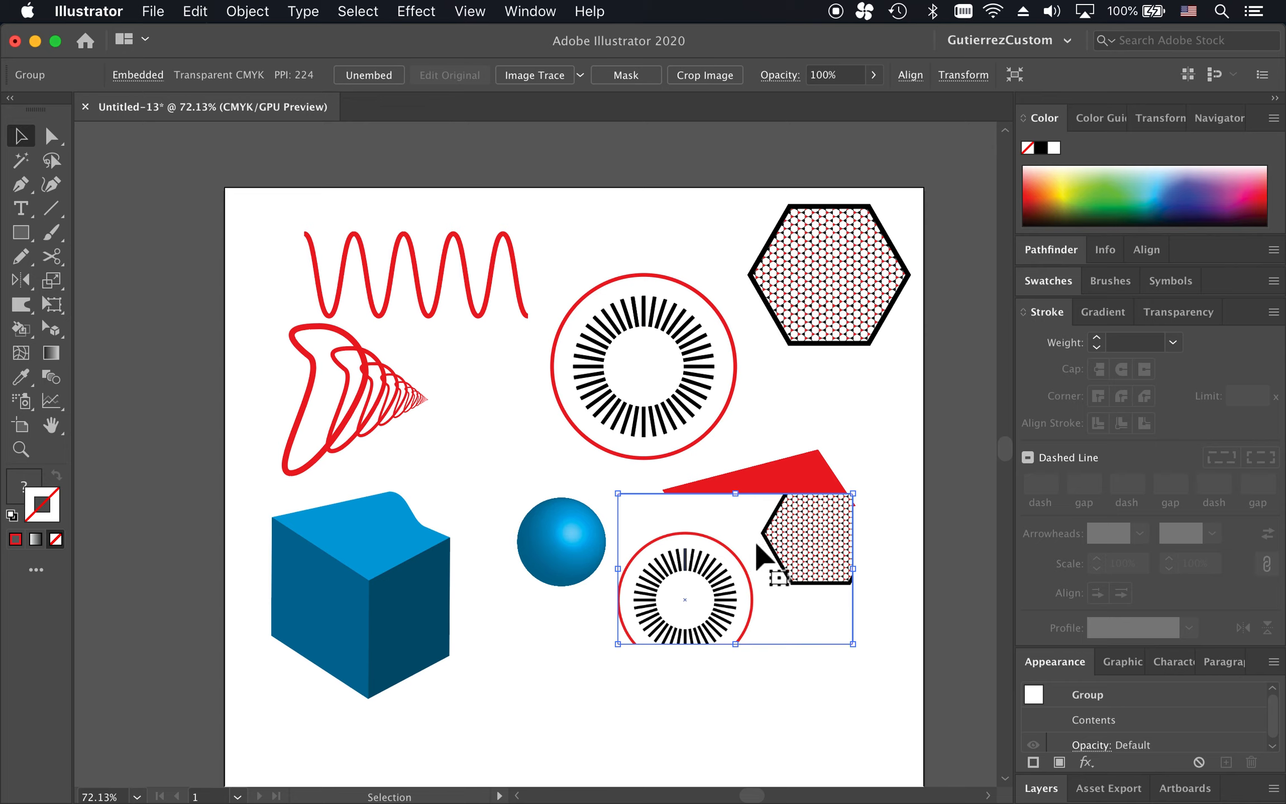
# Reapply the last 3D Rotate effect to the pasted screenshot and move it just below the red rectangle.
pyautogui.click(416, 11)
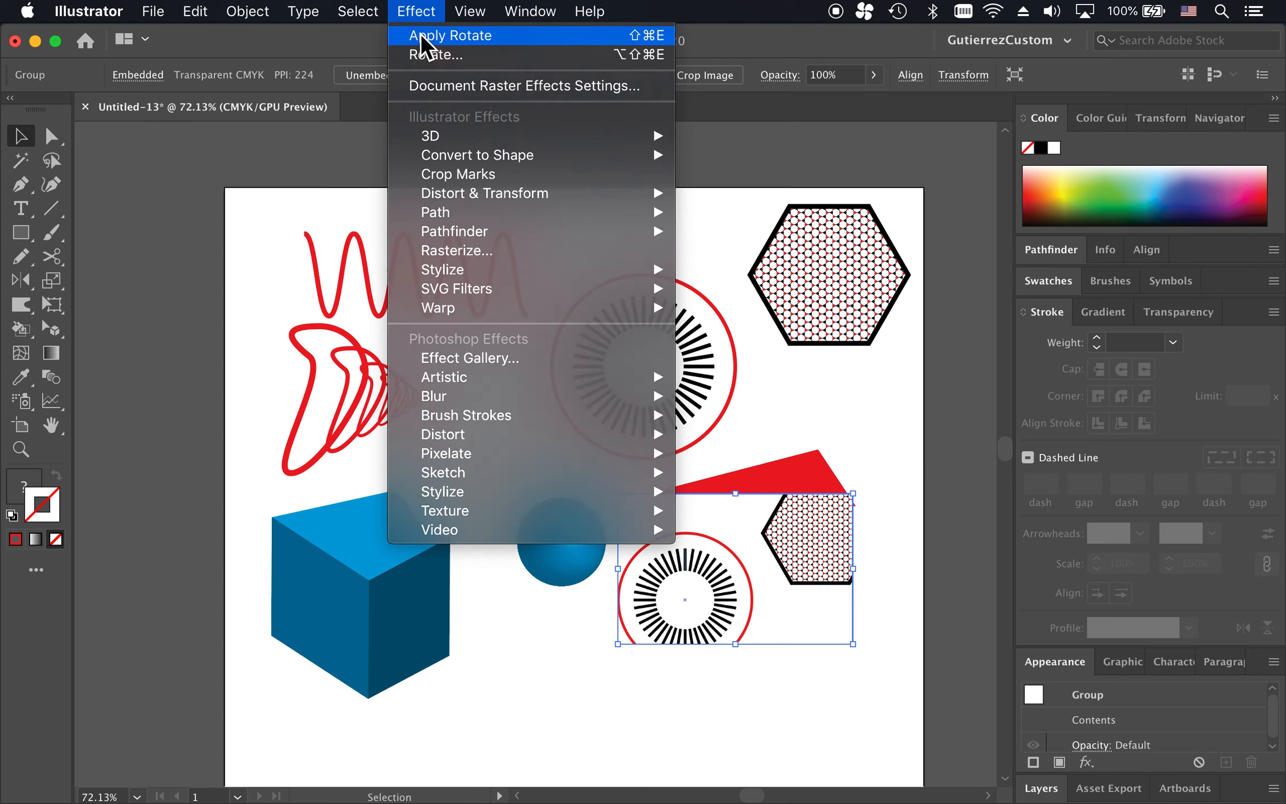
pyautogui.click(420, 35)
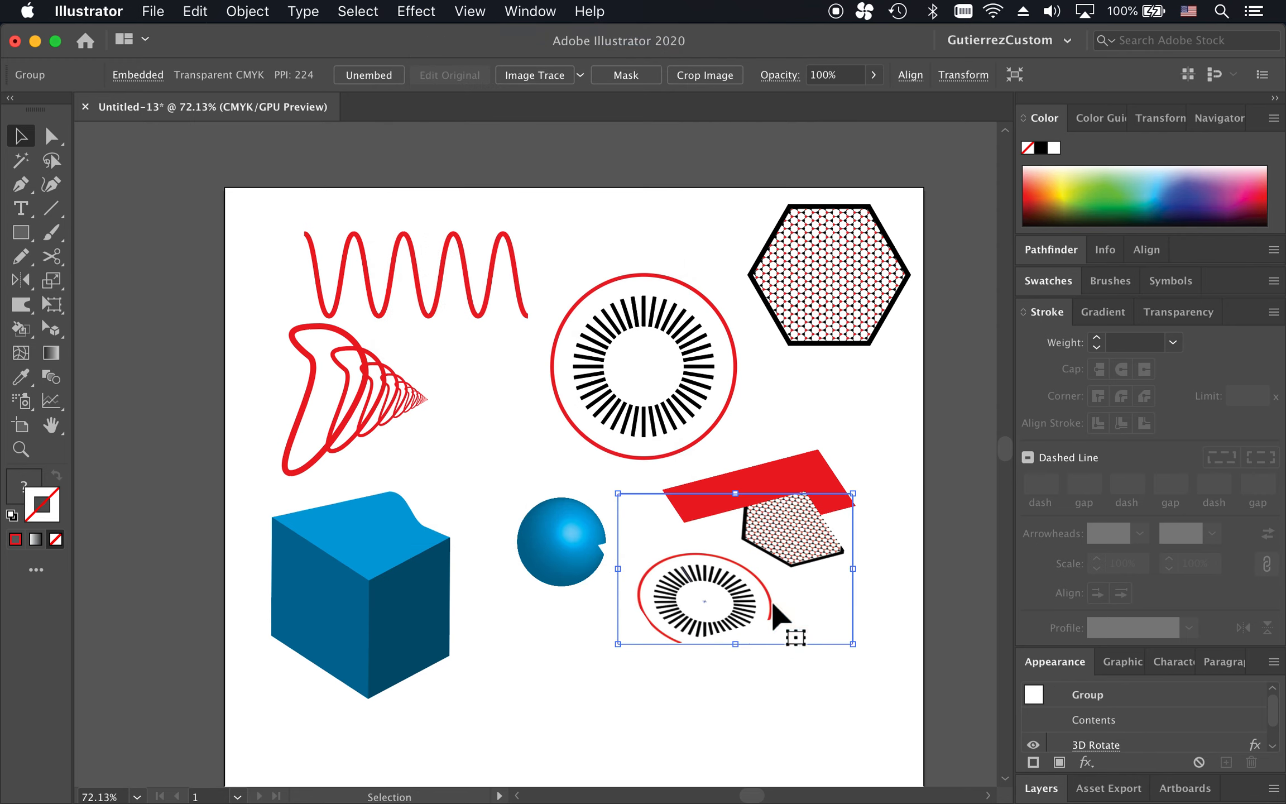
pyautogui.click(742, 574)
pyautogui.moveTo(743, 576); pyautogui.dragTo(731, 640)
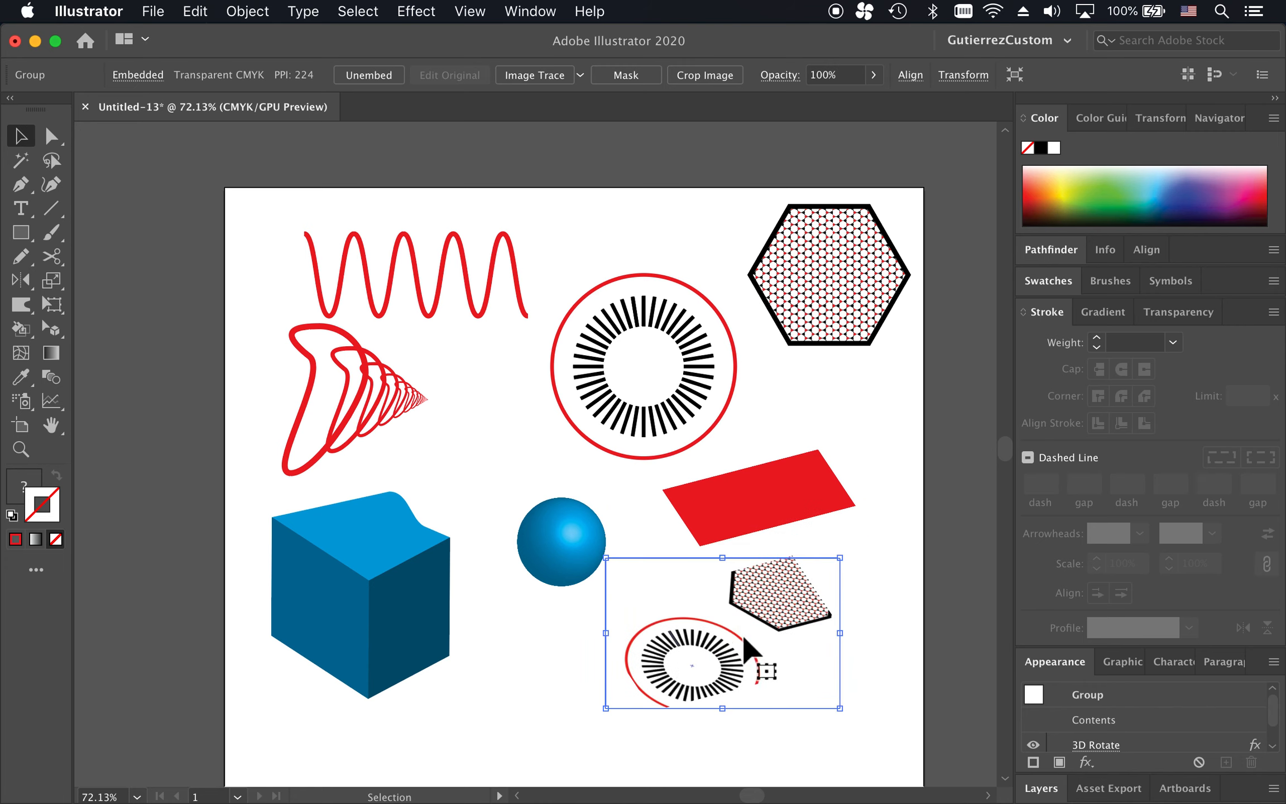
# Reposition the rotated screenshot so it overlaps both the blue sphere and the red rectangle.
pyautogui.click(784, 508)
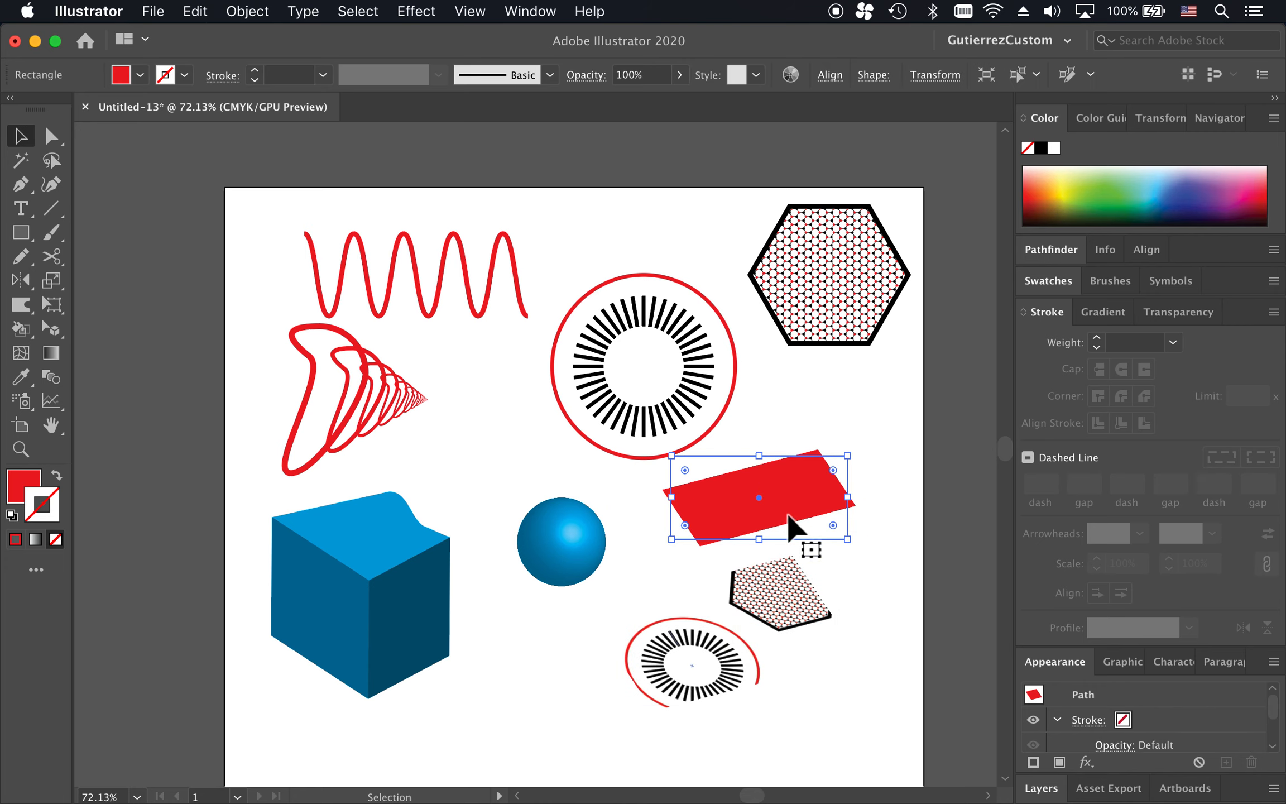
pyautogui.click(762, 611)
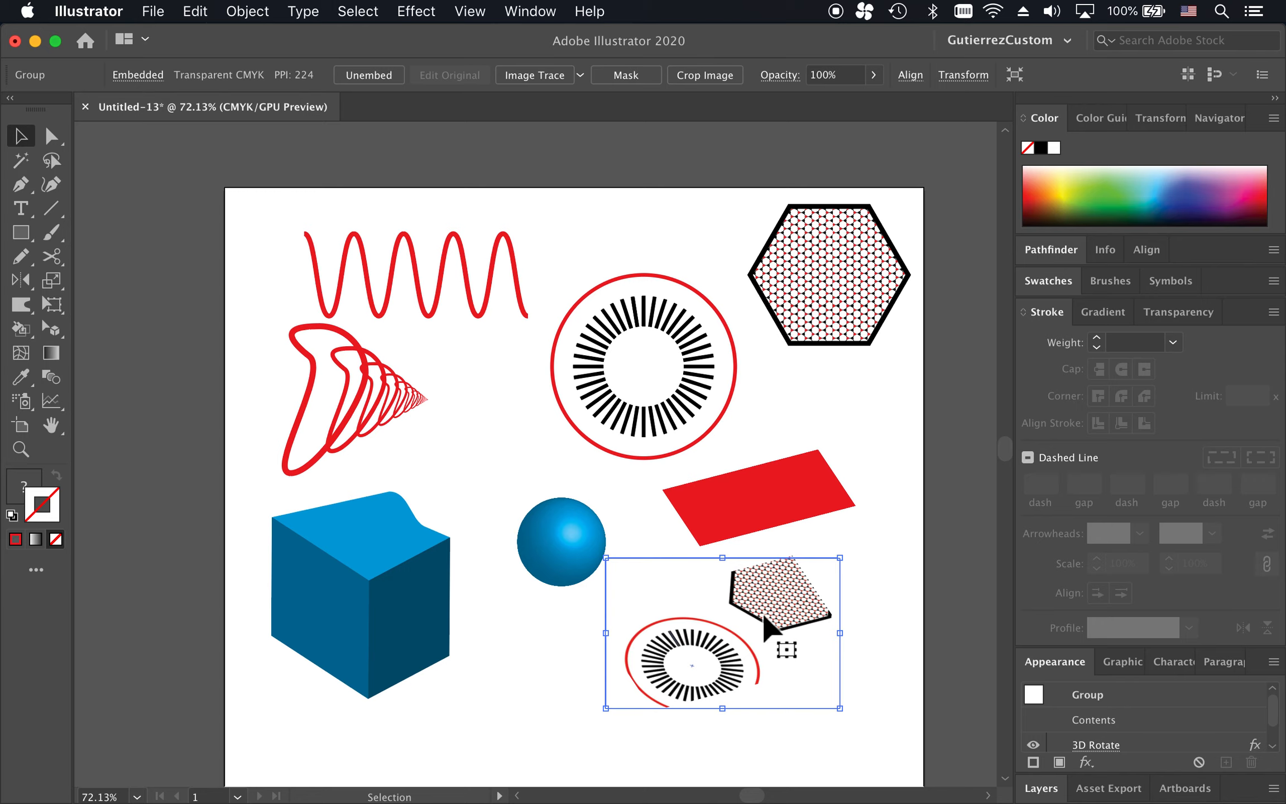
pyautogui.moveTo(764, 617); pyautogui.dragTo(699, 439)
pyautogui.moveTo(742, 556); pyautogui.dragTo(749, 548)
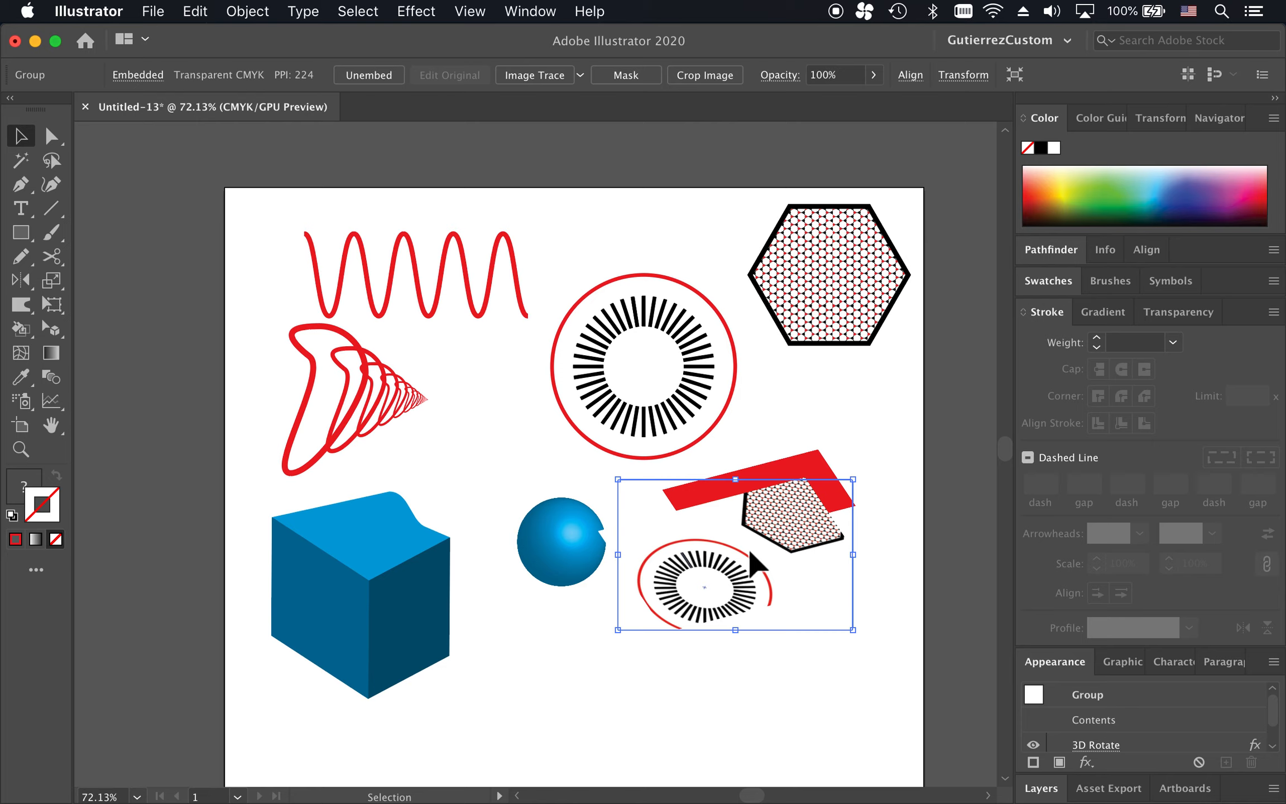
pyautogui.moveTo(738, 589); pyautogui.dragTo(705, 597)
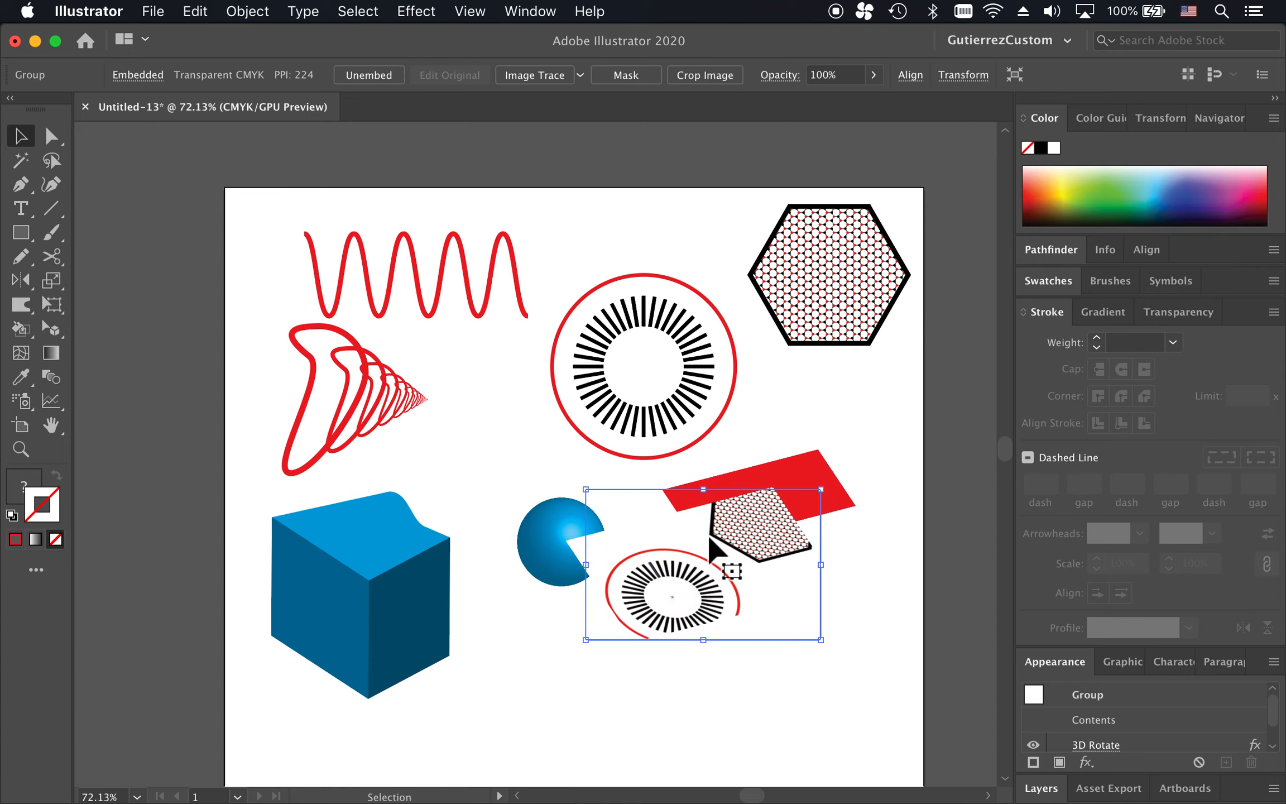
# Add a drop shadow to the rotated screenshot with an X offset of -0.125 in.
pyautogui.click(430, 10)
pyautogui.click(912, 654)
pyautogui.click(416, 11)
pyautogui.moveTo(464, 221)
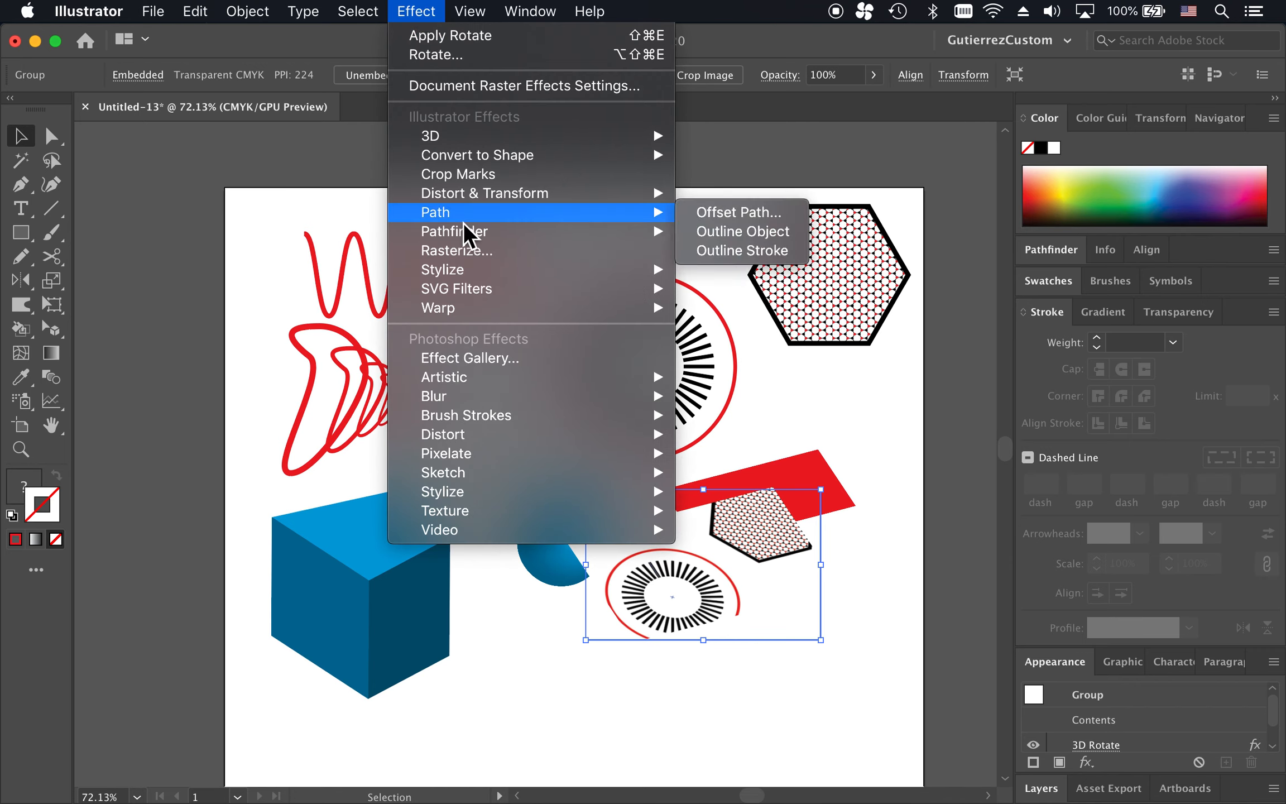
pyautogui.moveTo(525, 270)
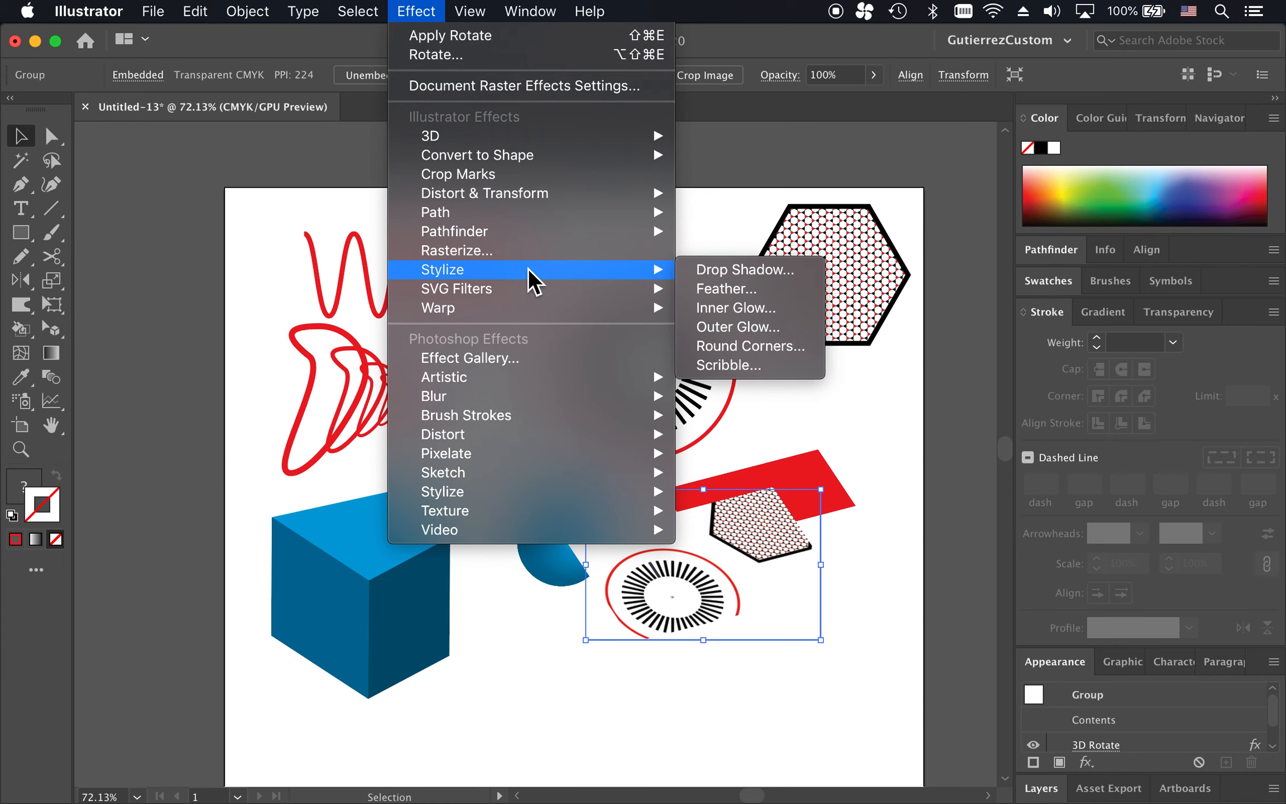
pyautogui.click(737, 270)
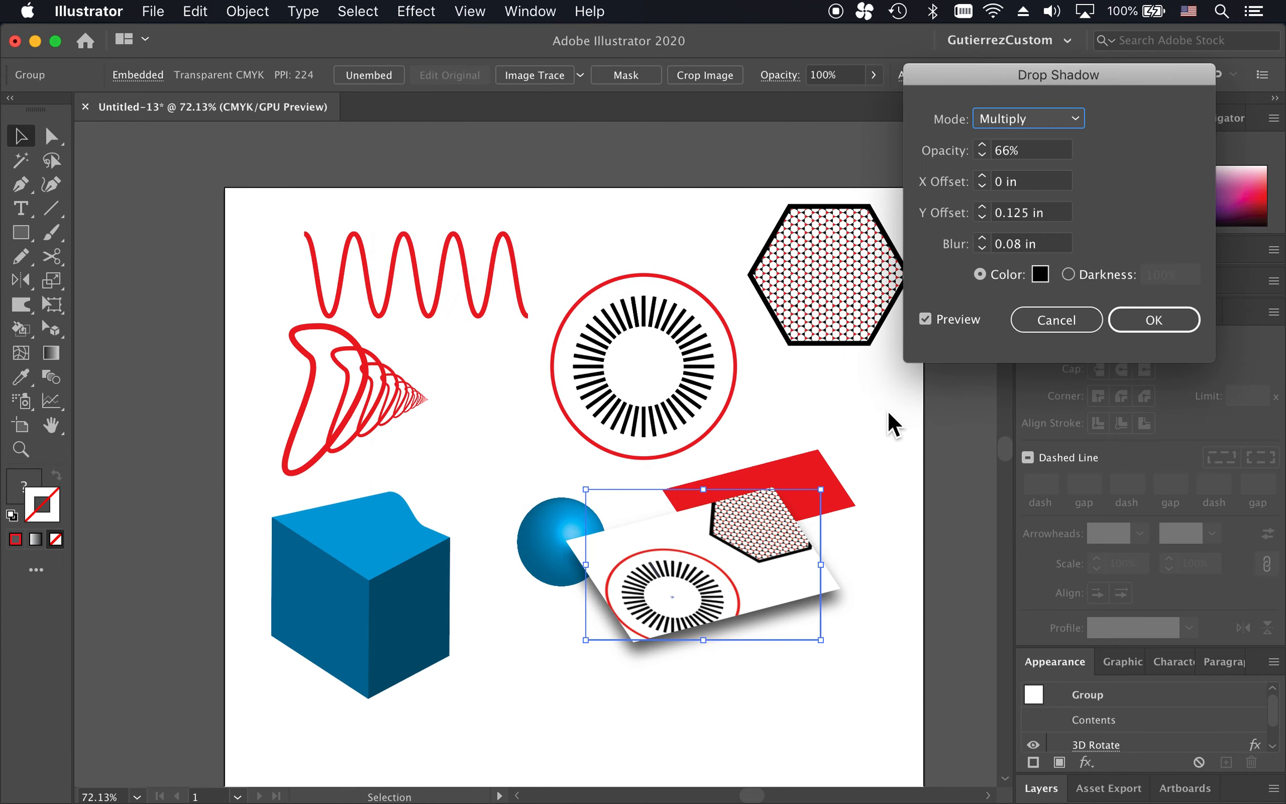
pyautogui.moveTo(991, 83); pyautogui.dragTo(268, 177)
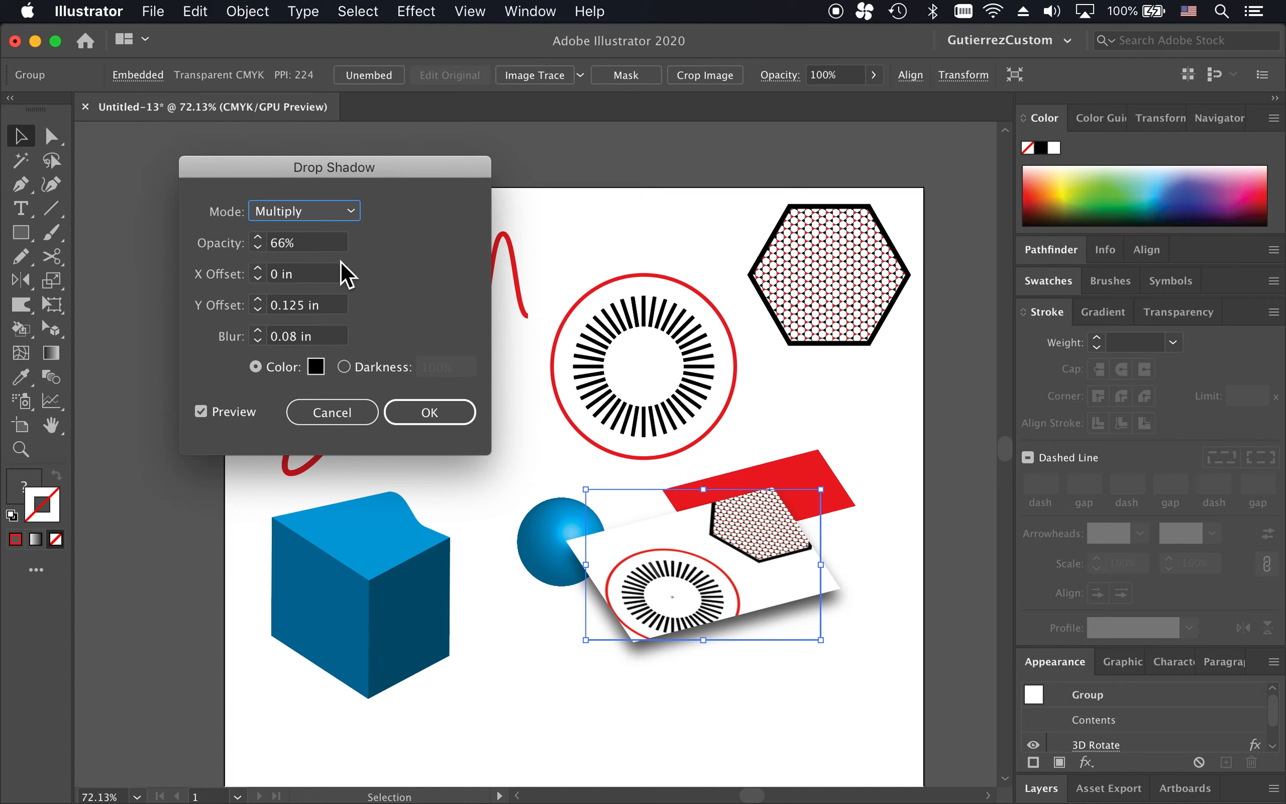
pyautogui.click(257, 279)
pyautogui.click(257, 279)
pyautogui.click(257, 280)
pyautogui.click(258, 271)
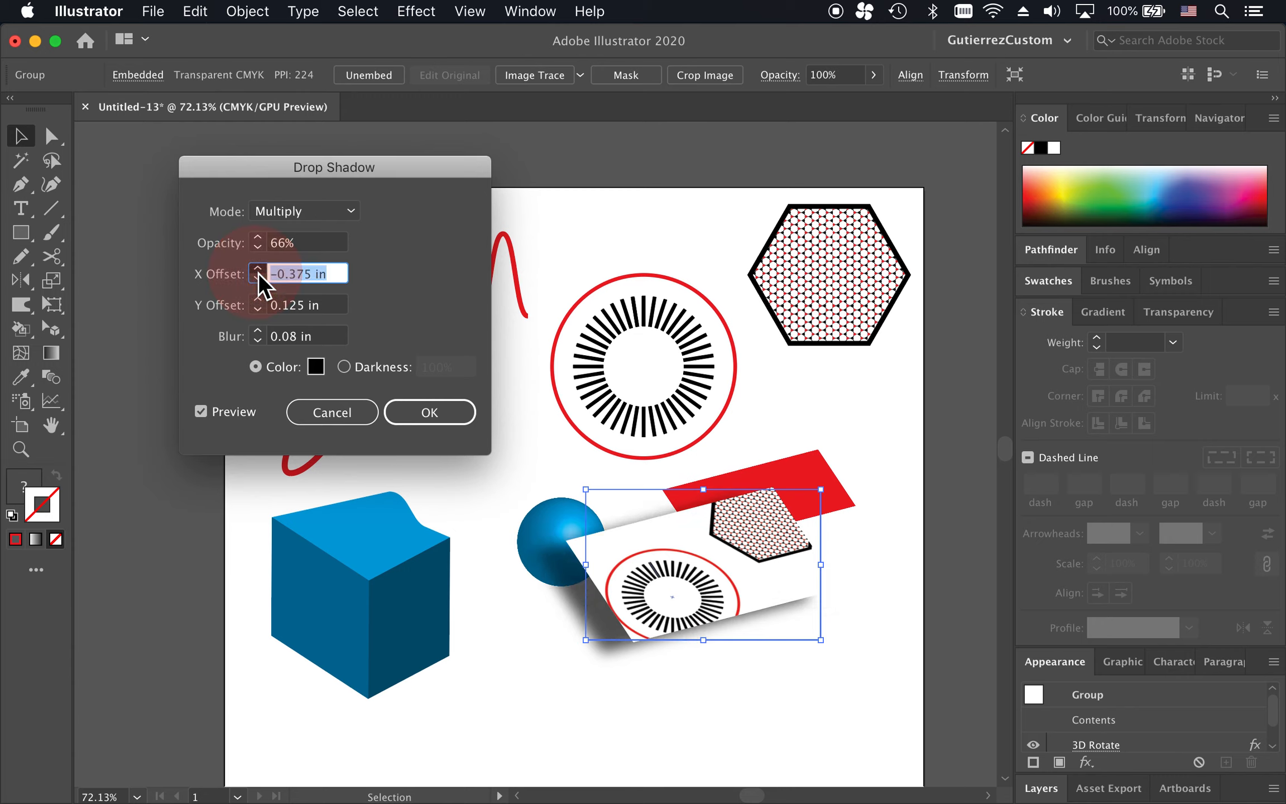
pyautogui.click(258, 272)
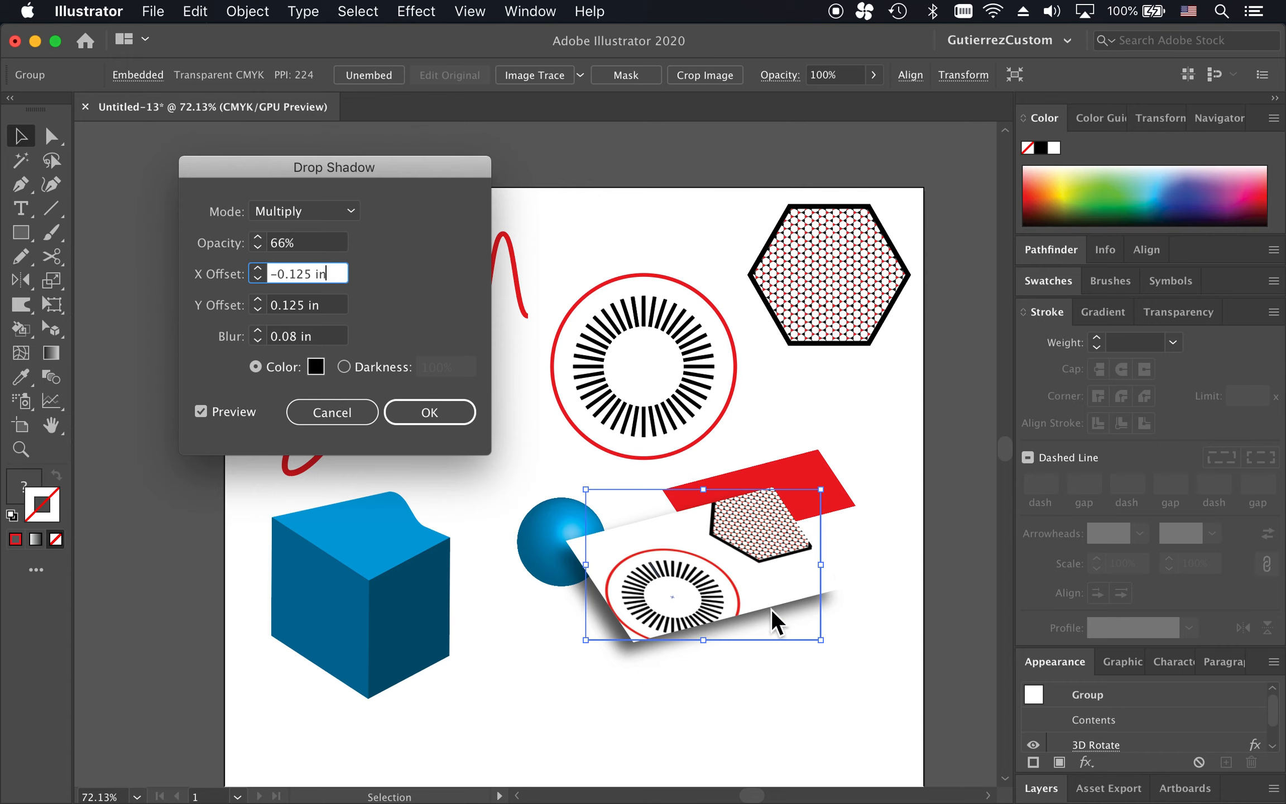
pyautogui.click(421, 414)
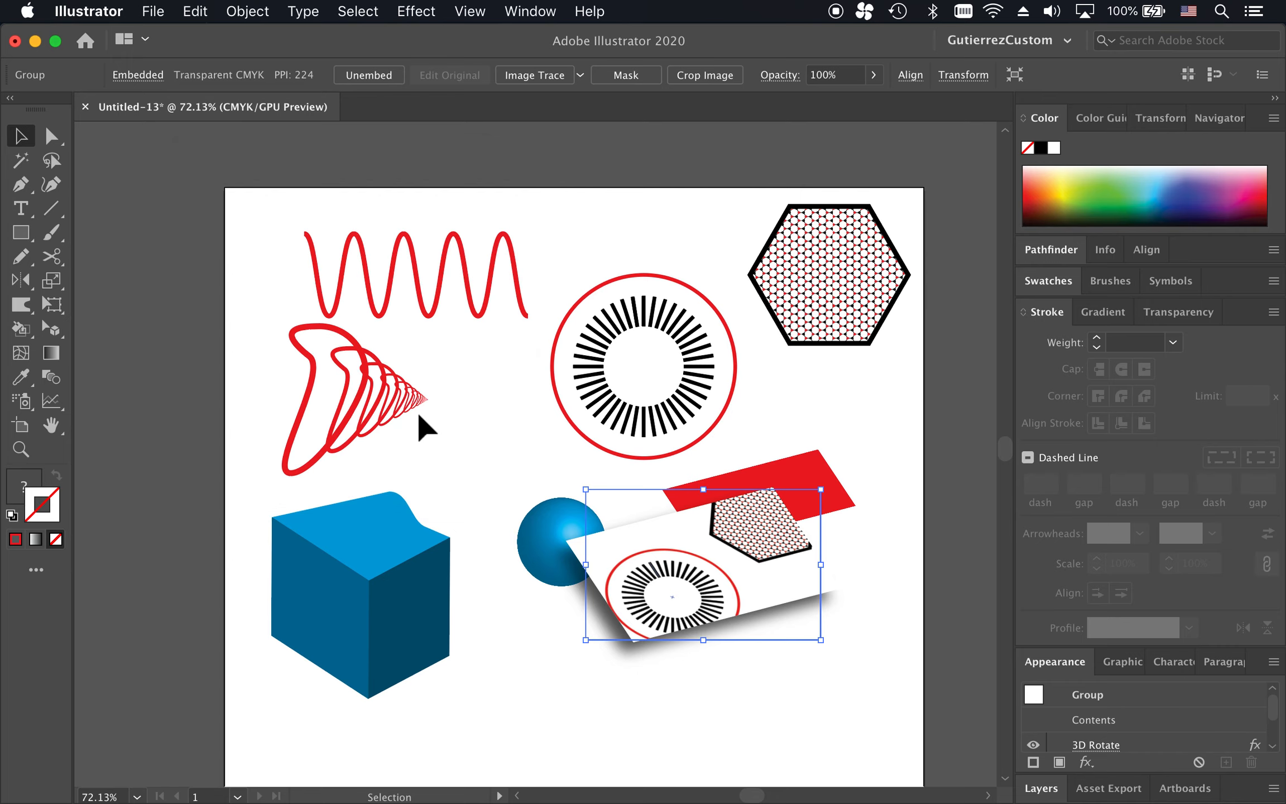
# Move the shadowed screenshot to the right, clear of the blue sphere.
pyautogui.click(850, 519)
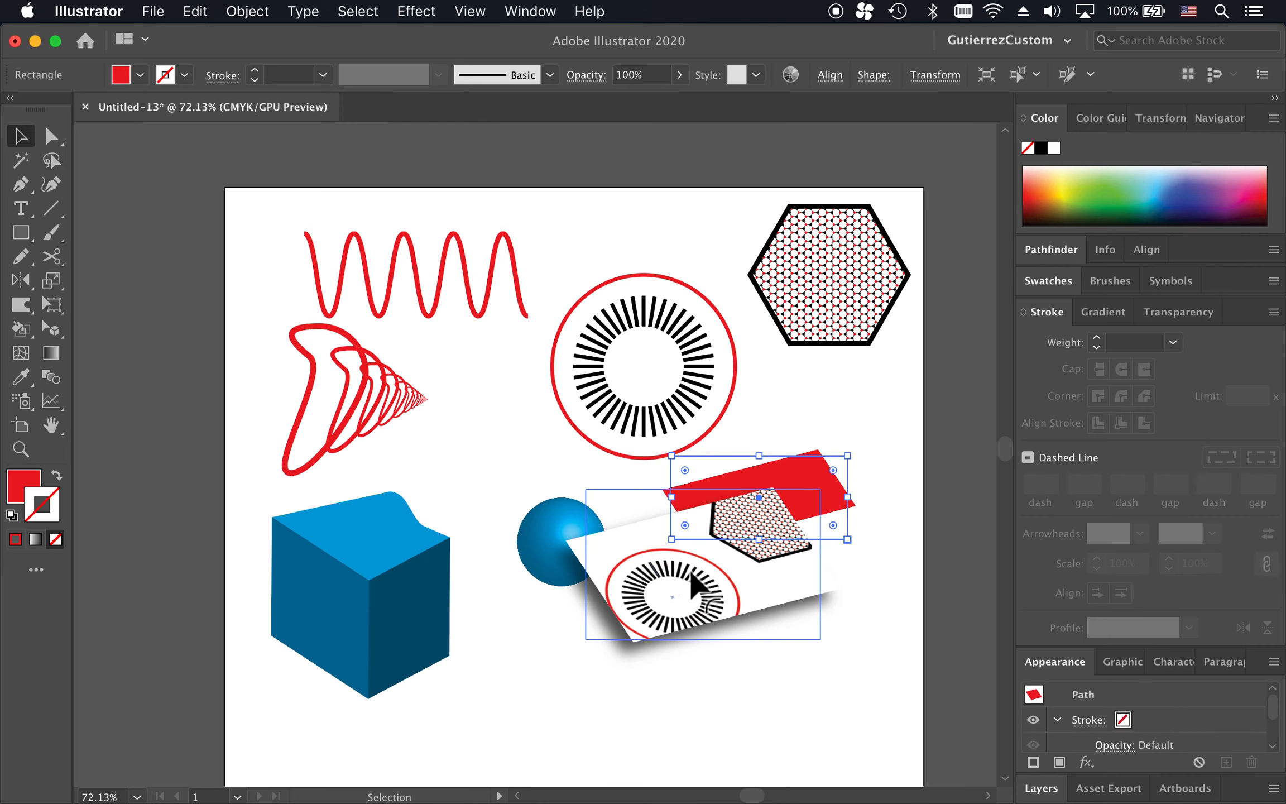
pyautogui.click(720, 660)
pyautogui.scroll(-3, 649, 486)
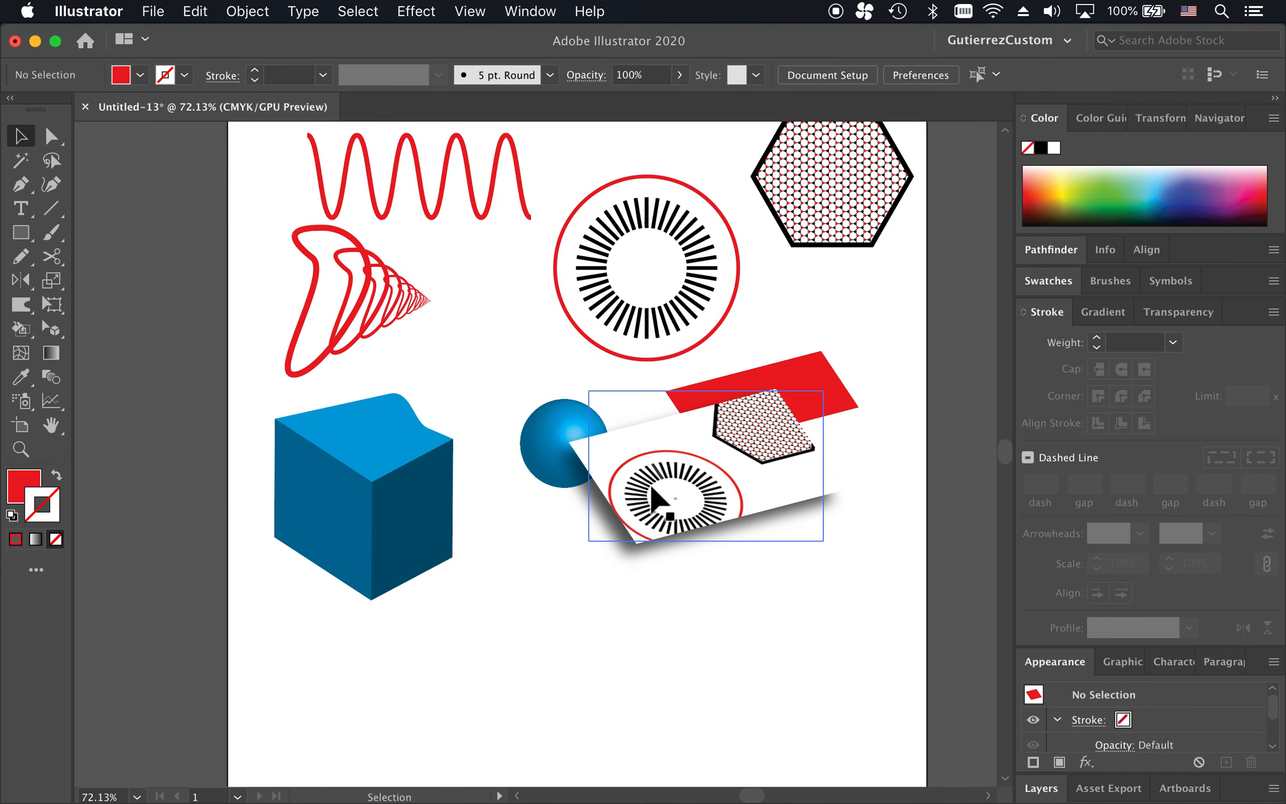
pyautogui.moveTo(657, 503); pyautogui.dragTo(768, 507)
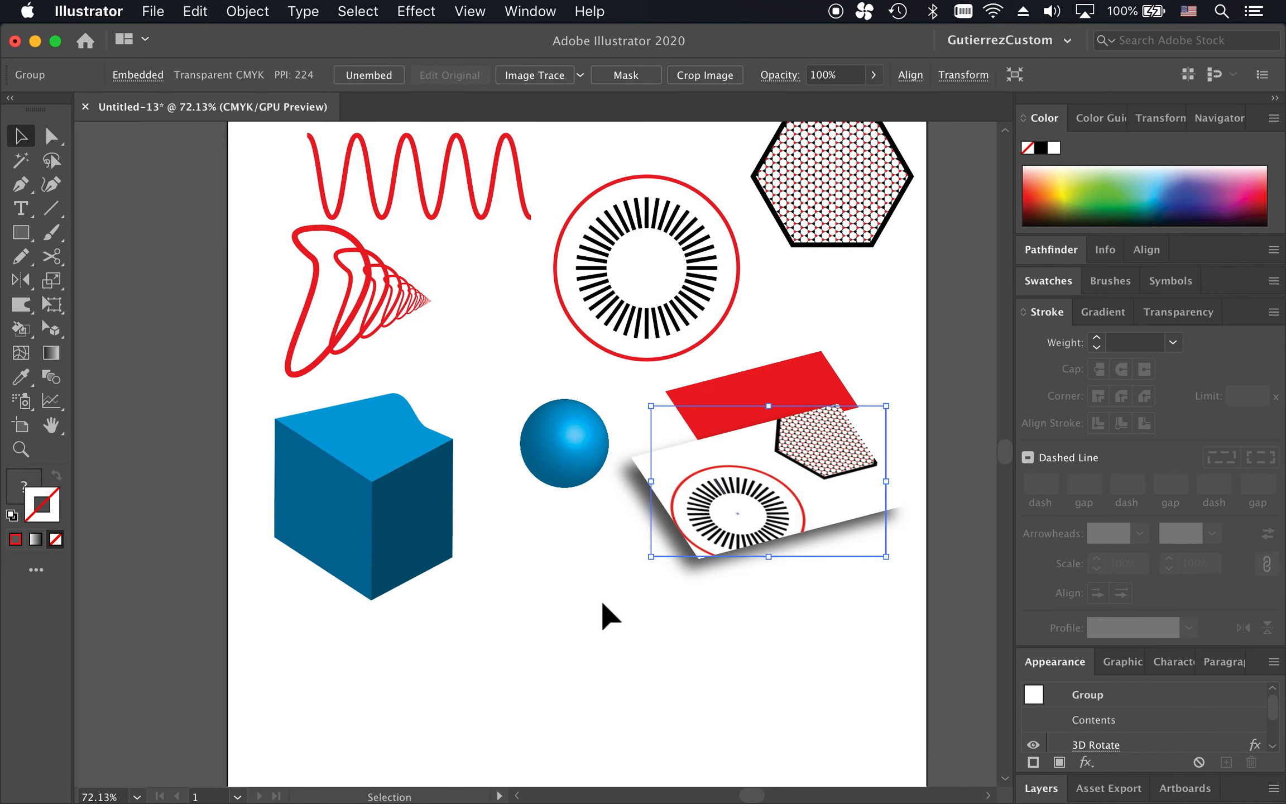
# Draw a small red circle from its center directly below the blue sphere and select it.
pyautogui.click(602, 601)
pyautogui.press('capslock')
pyautogui.press('l')
pyautogui.moveTo(556, 575); pyautogui.dragTo(594, 597)
pyautogui.press('v')
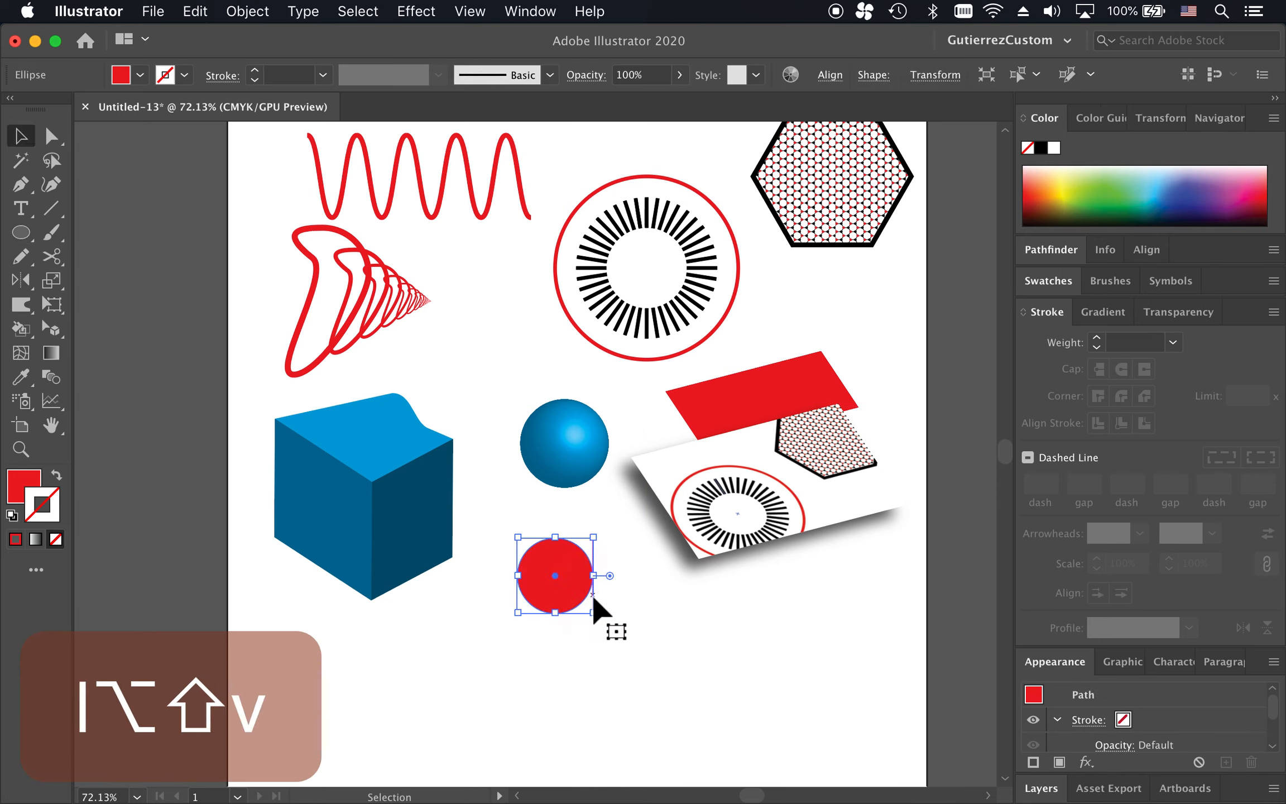
pyautogui.click(644, 609)
pyautogui.click(568, 573)
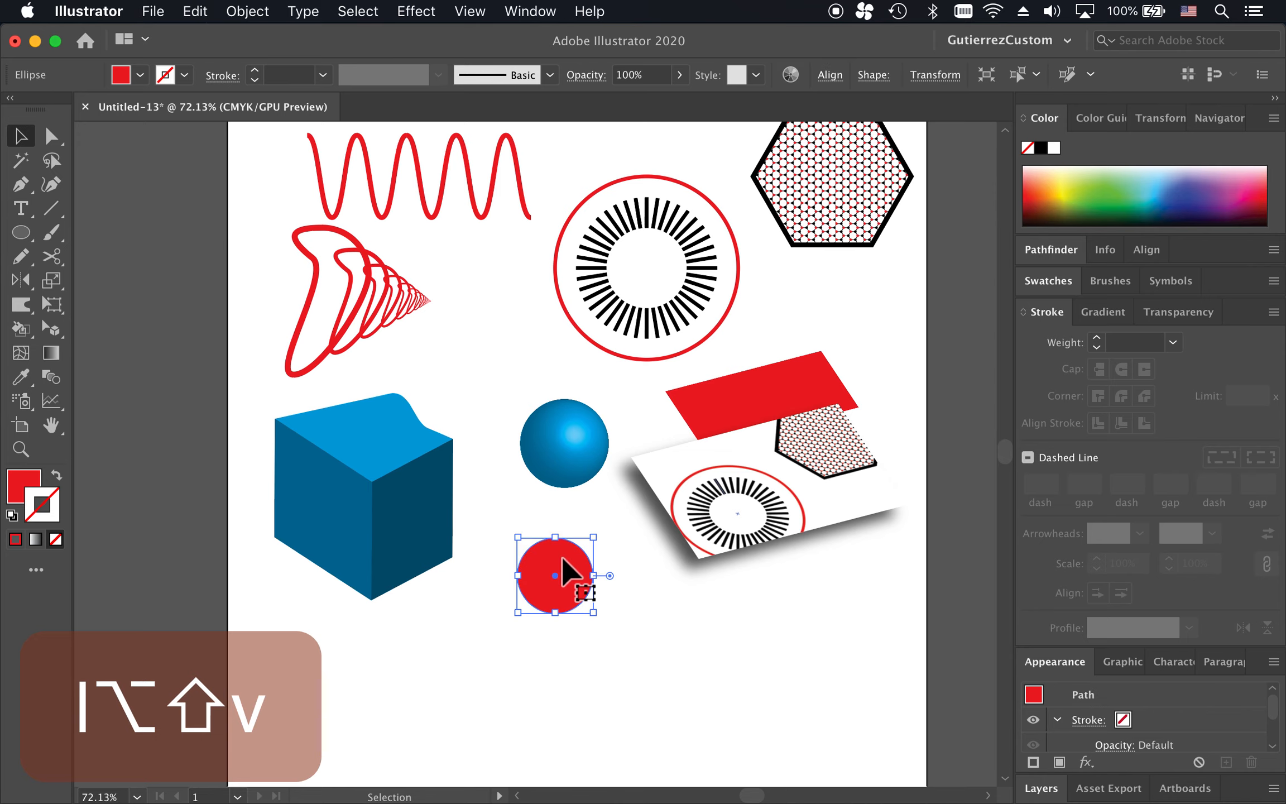
# Apply a Gaussian Blur with a radius of about 52.6 pixels to the red circle and deselect it.
pyautogui.click(417, 11)
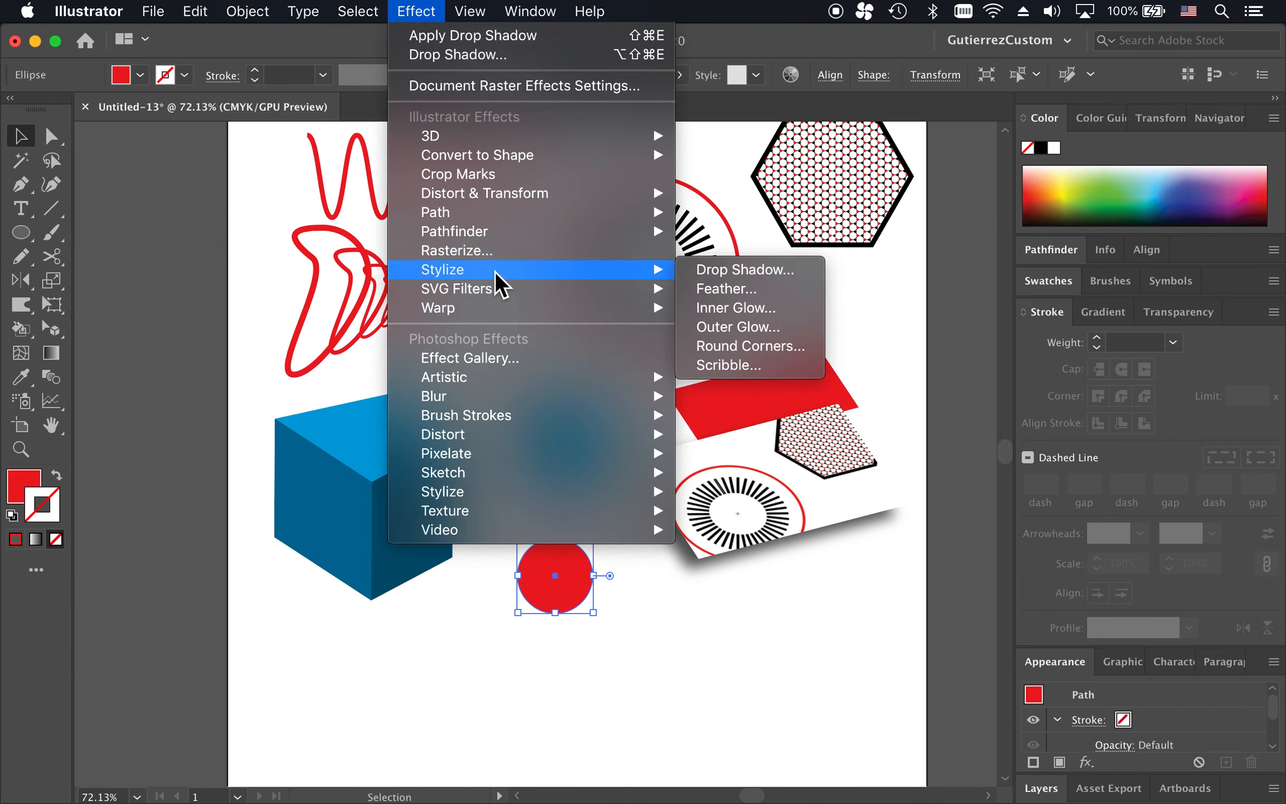
pyautogui.moveTo(503, 511)
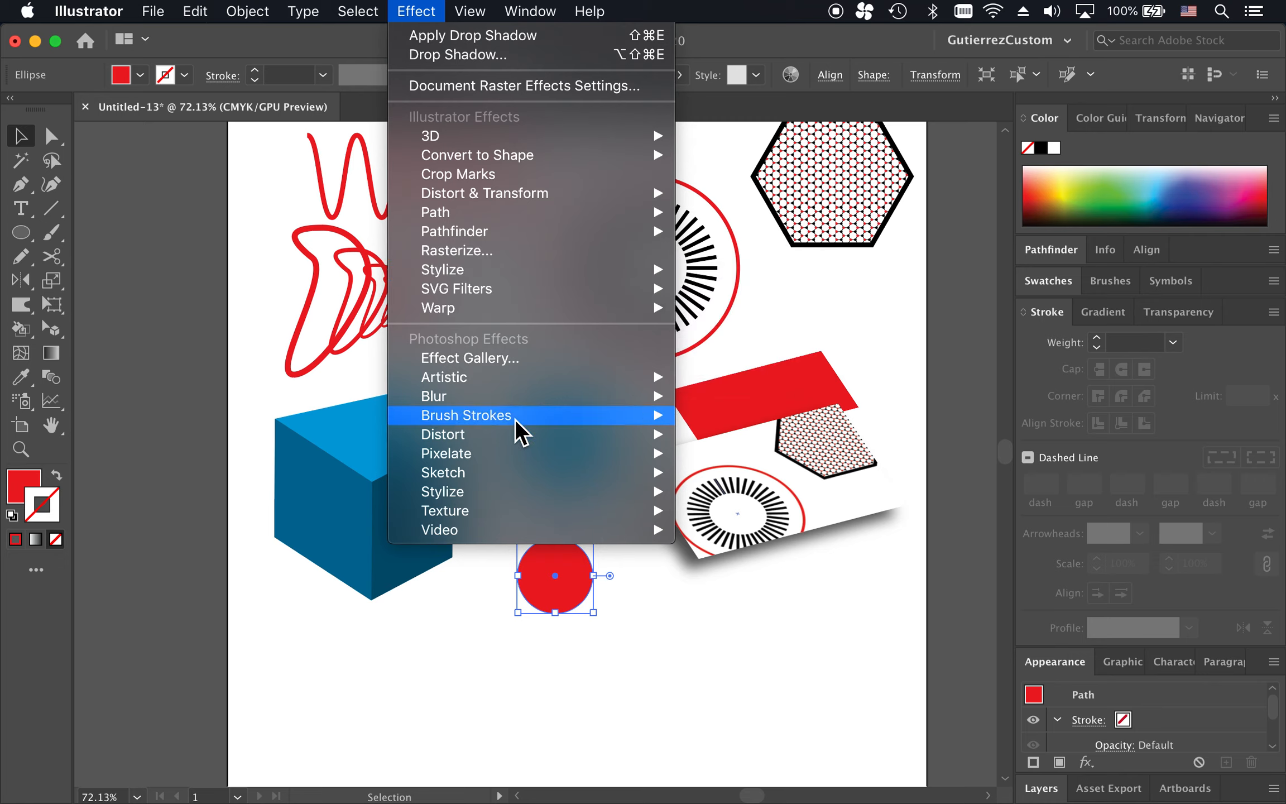
pyautogui.moveTo(523, 402)
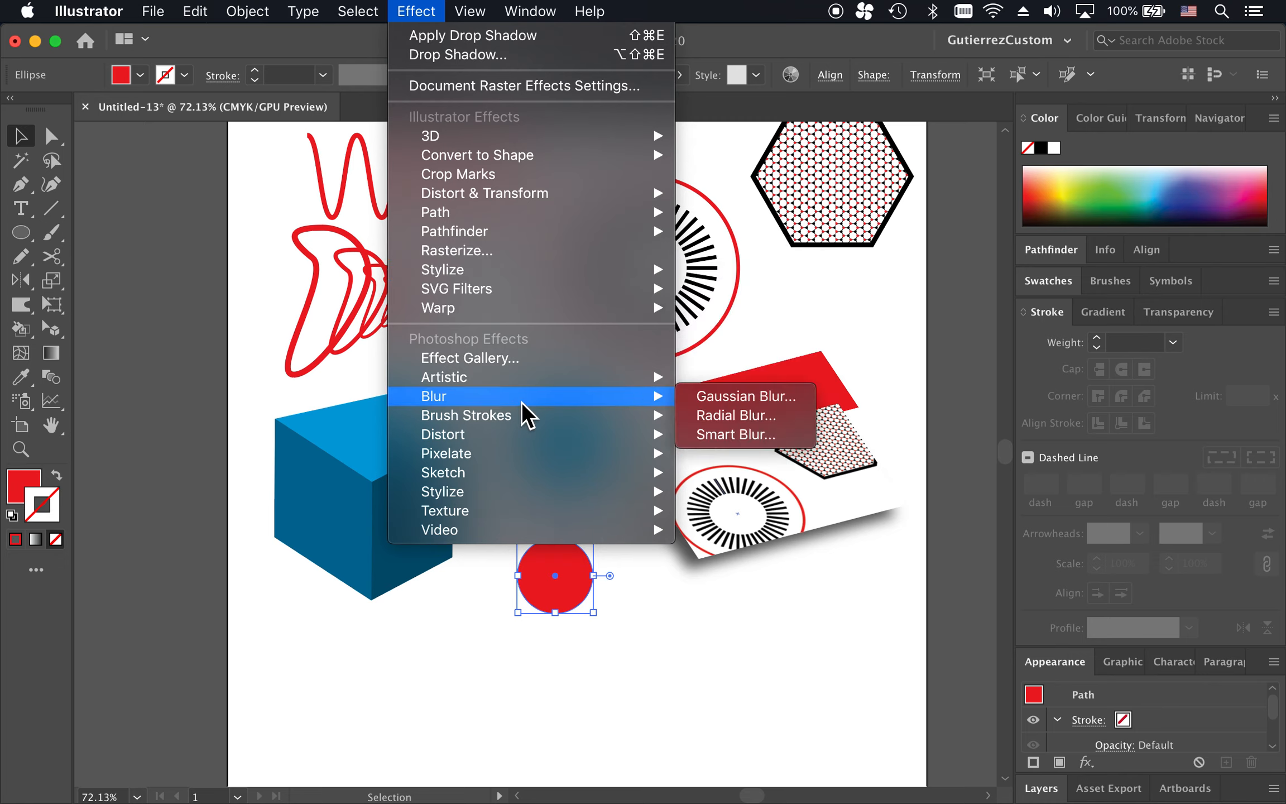
pyautogui.click(779, 395)
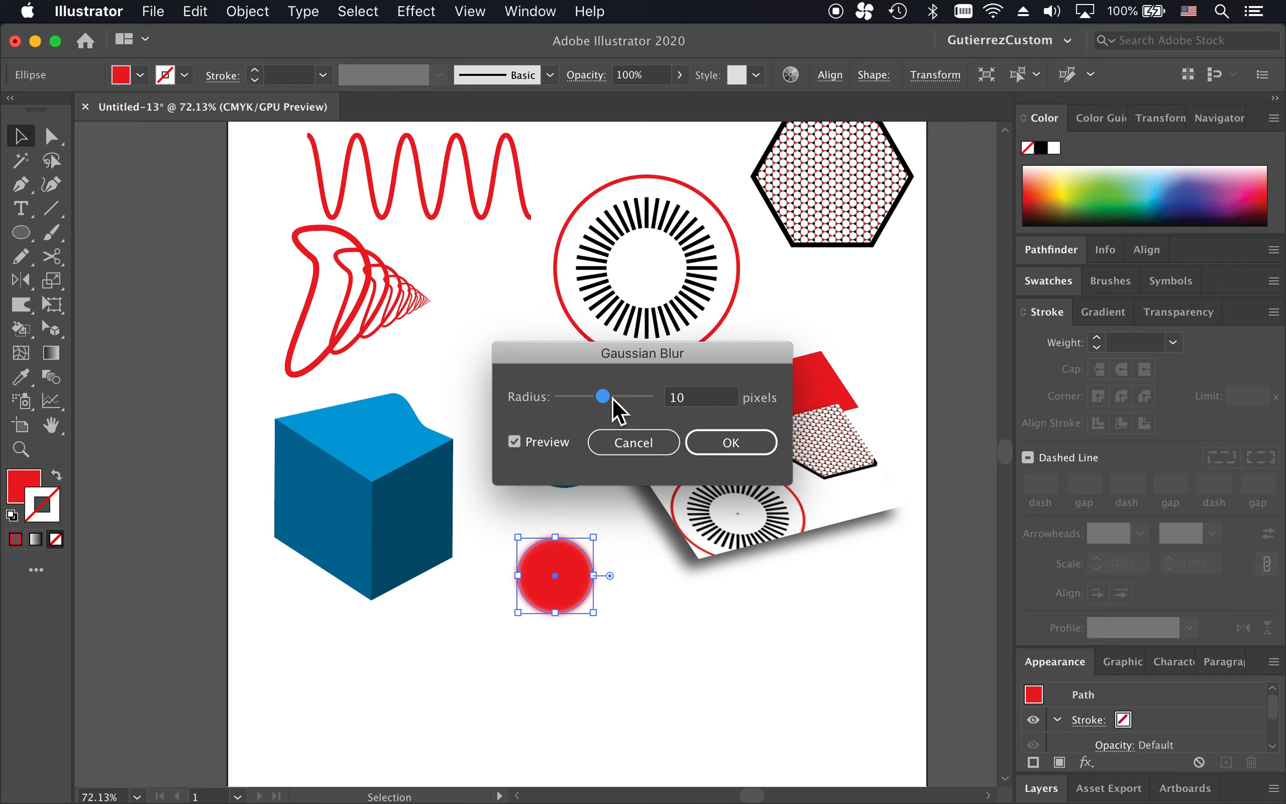
pyautogui.moveTo(612, 398); pyautogui.dragTo(632, 398)
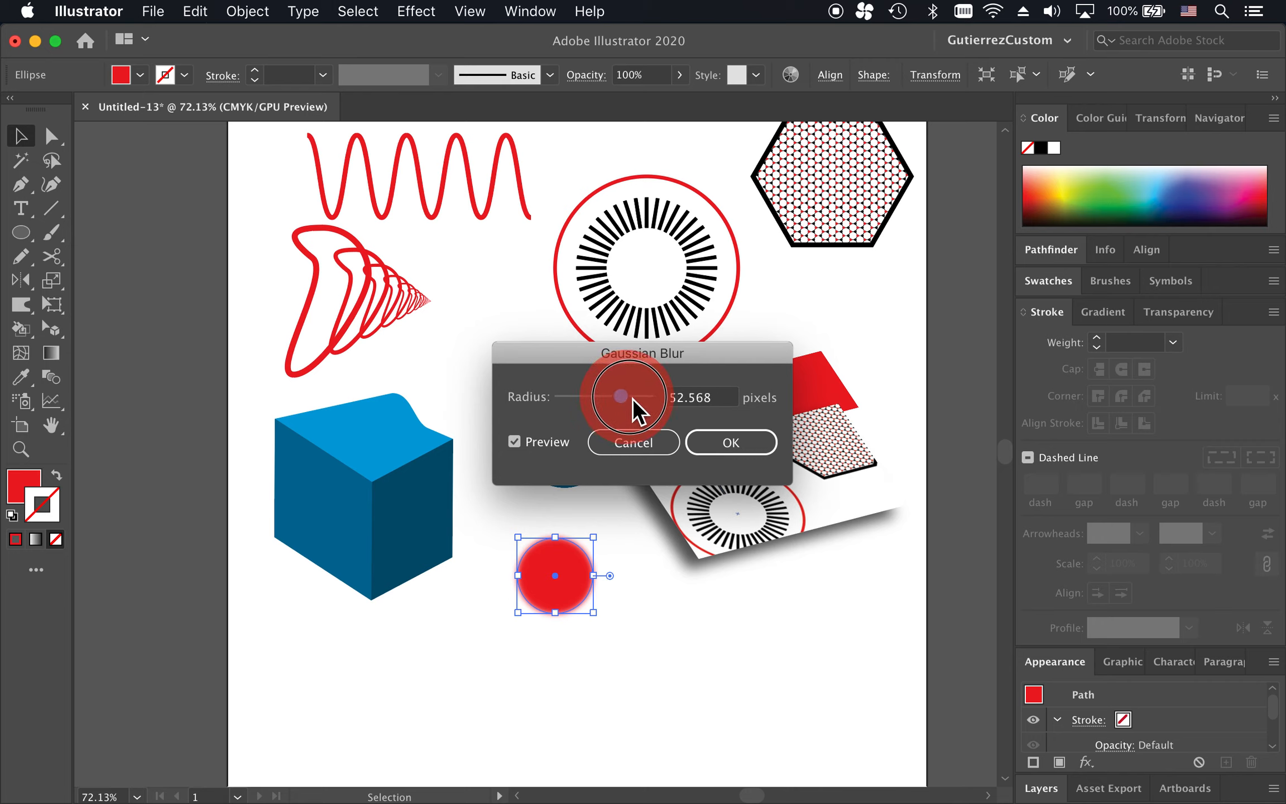
pyautogui.click(736, 445)
pyautogui.click(786, 612)
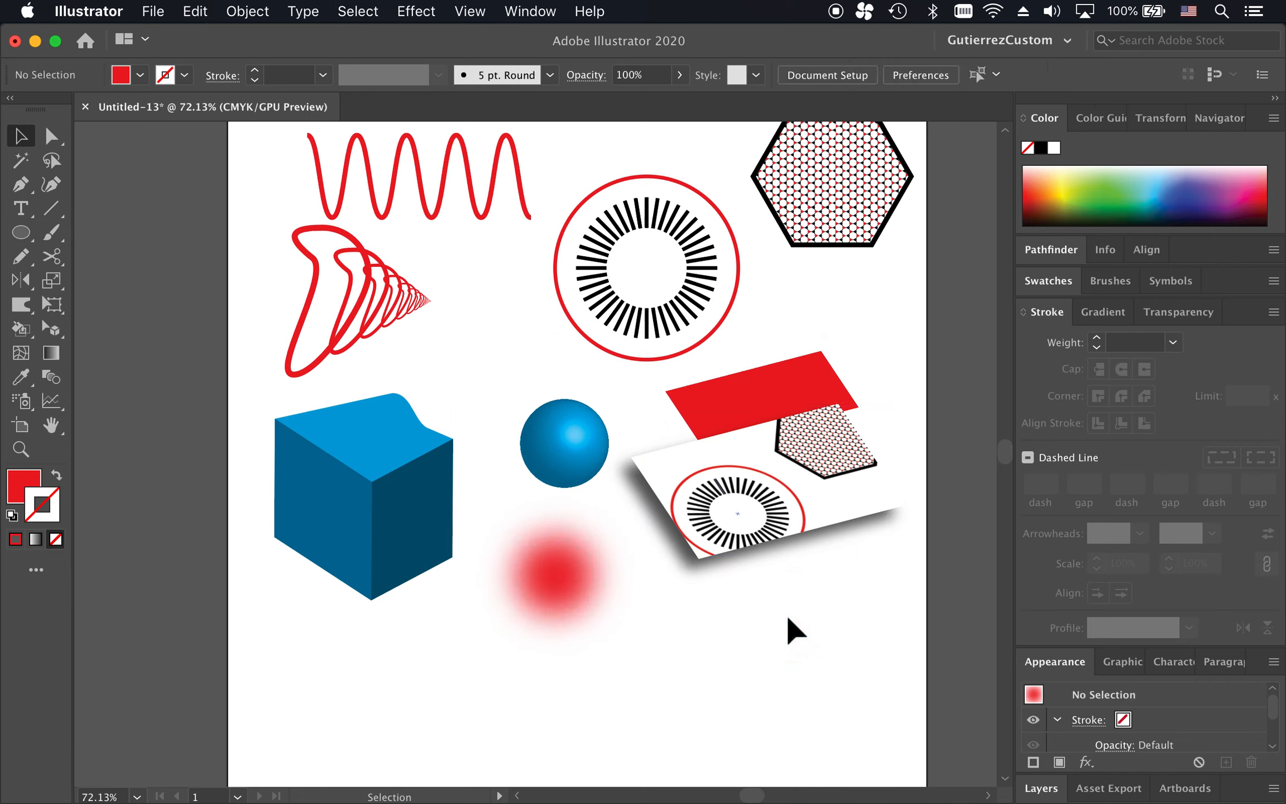
# Select the blurred circle and enlarge its appearance attribute list so the Gaussian Blur entry is fully in view.
pyautogui.click(587, 596)
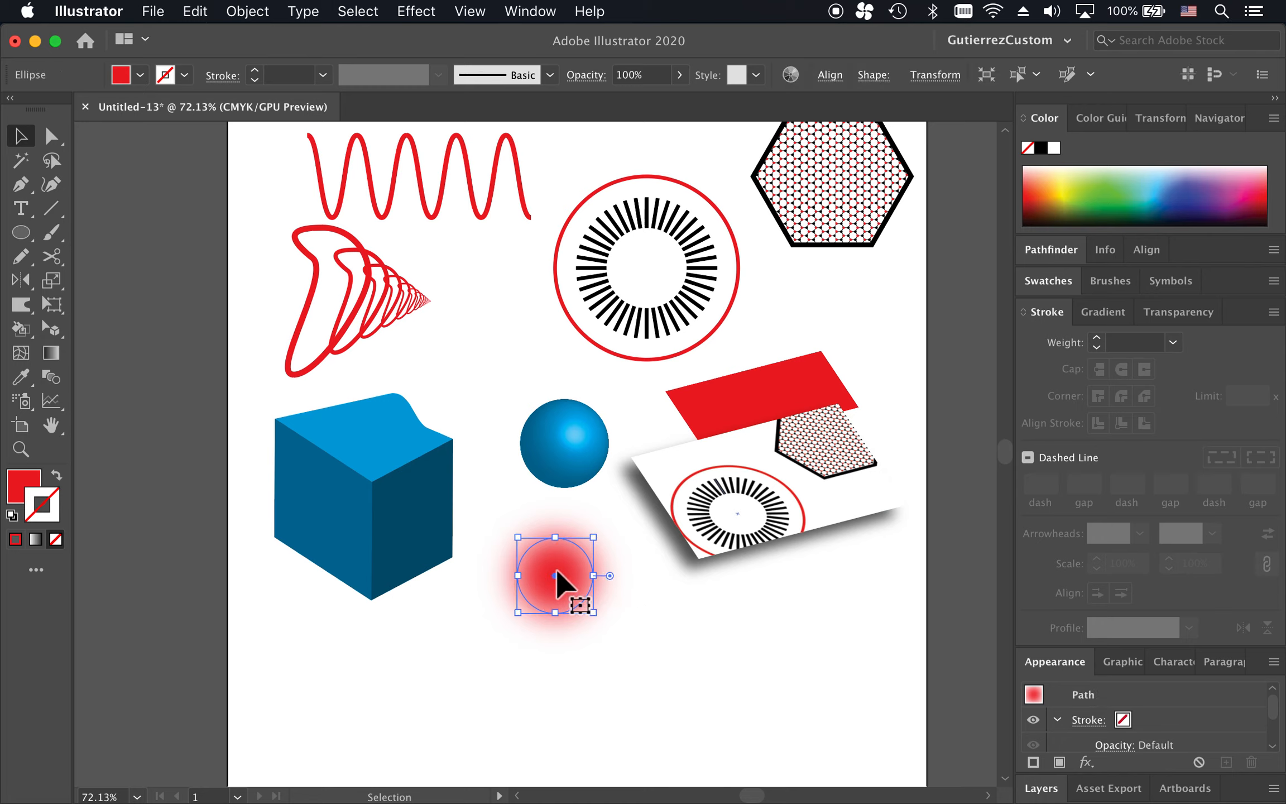
pyautogui.scroll(-3, 1103, 706)
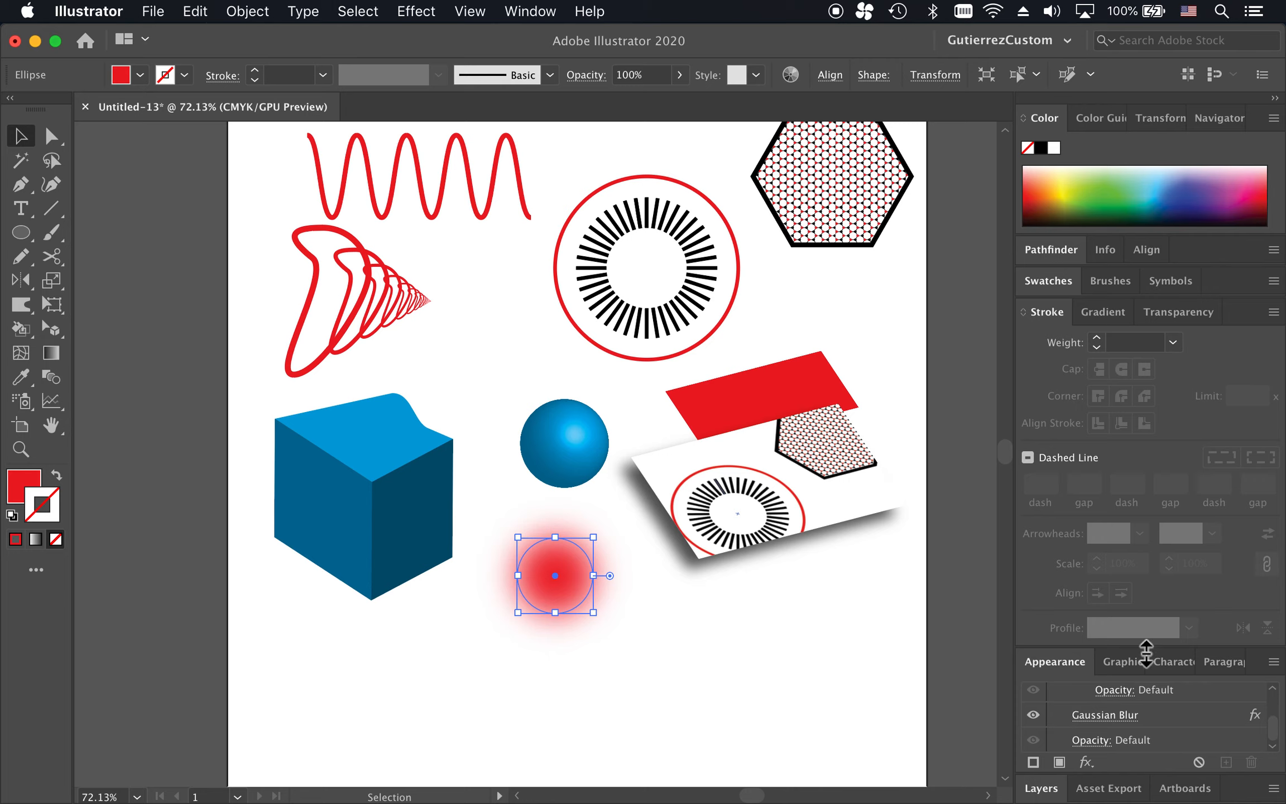
pyautogui.moveTo(1146, 652); pyautogui.dragTo(1138, 471)
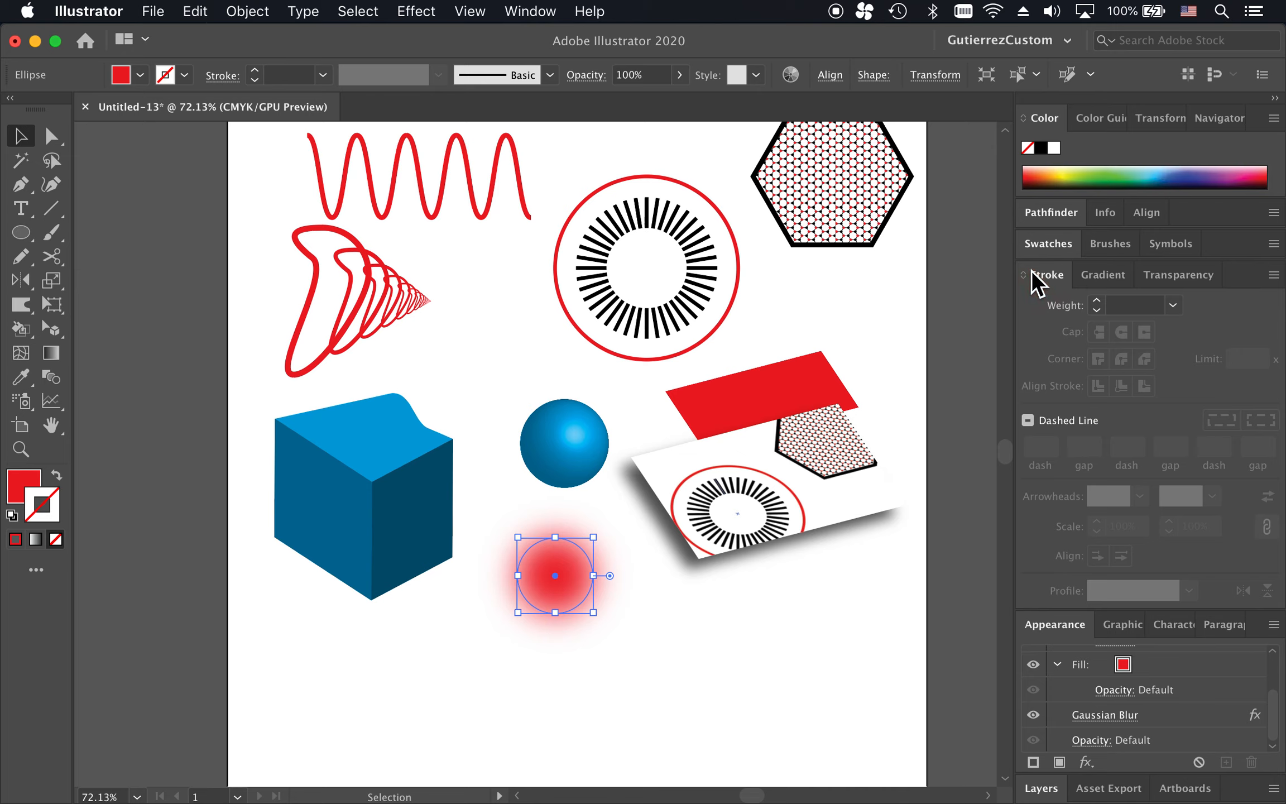
pyautogui.click(1057, 246)
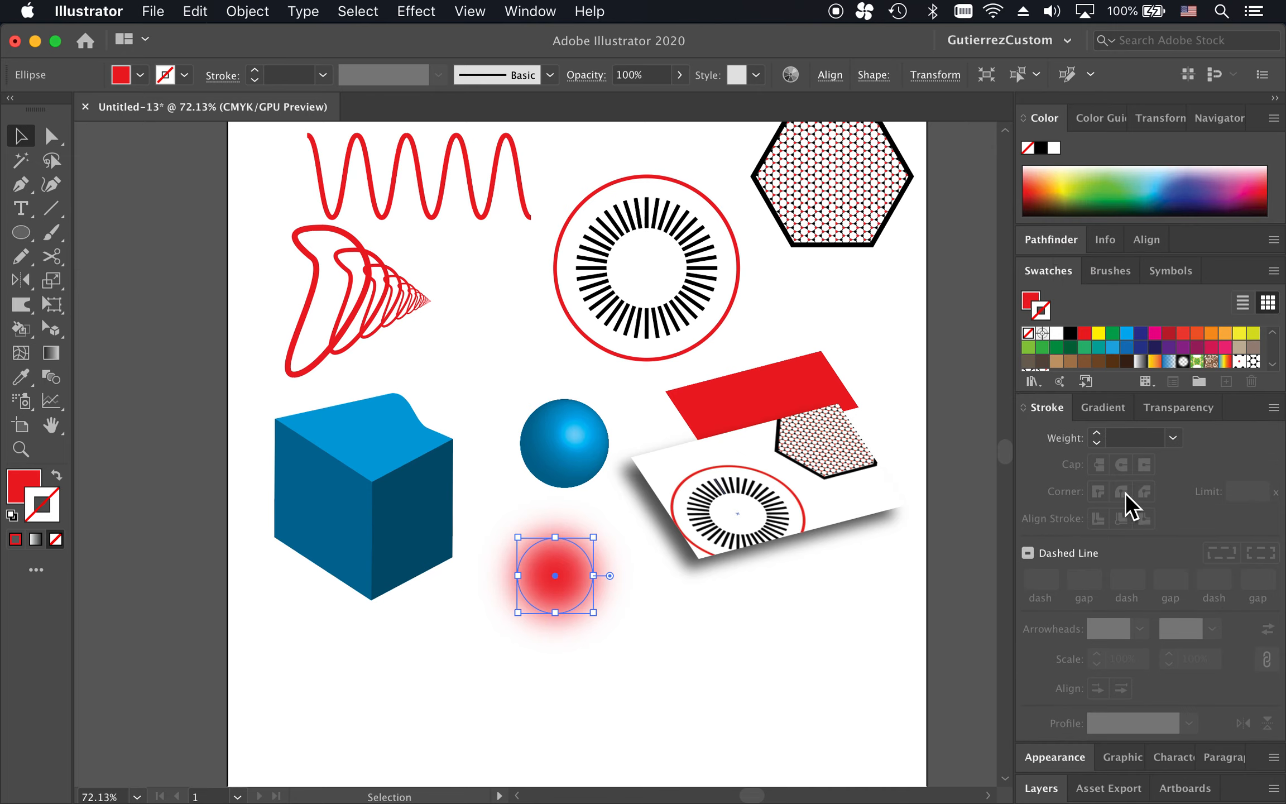
pyautogui.click(1058, 759)
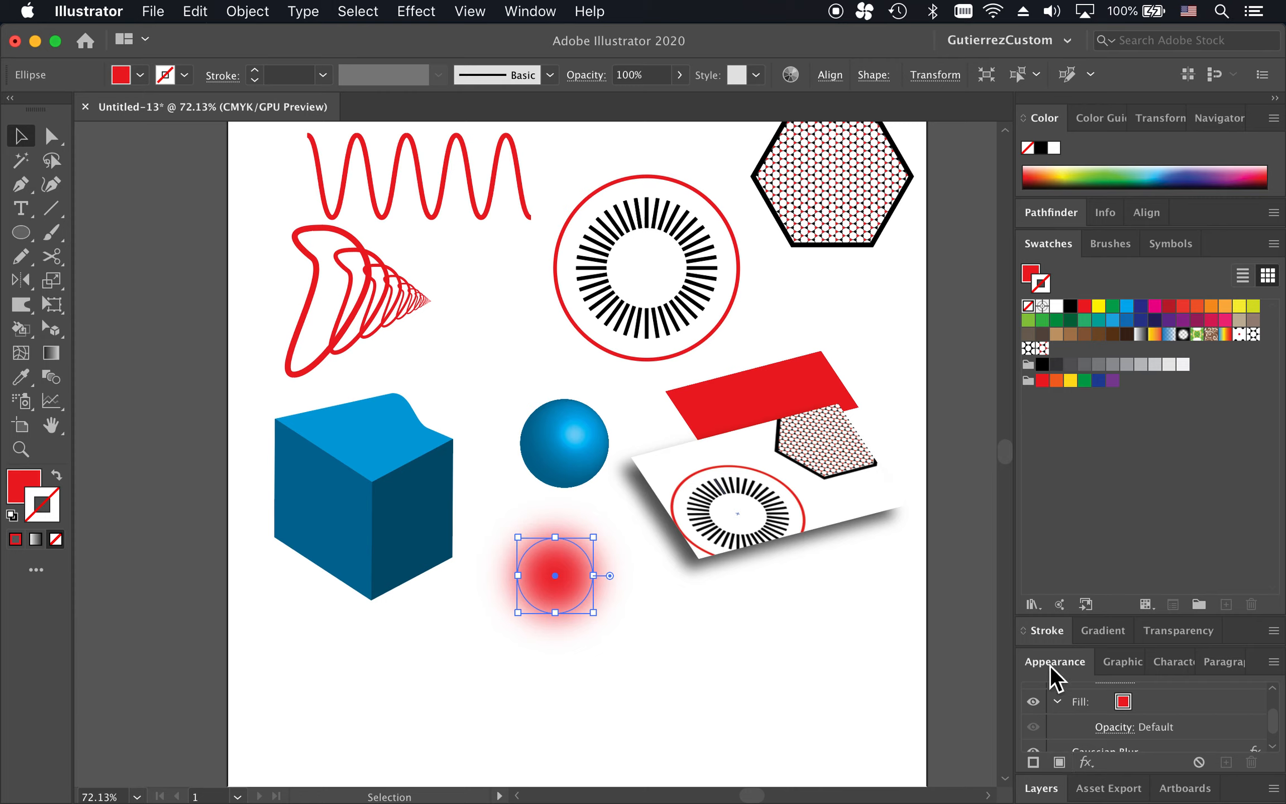
pyautogui.moveTo(1063, 648); pyautogui.dragTo(1068, 437)
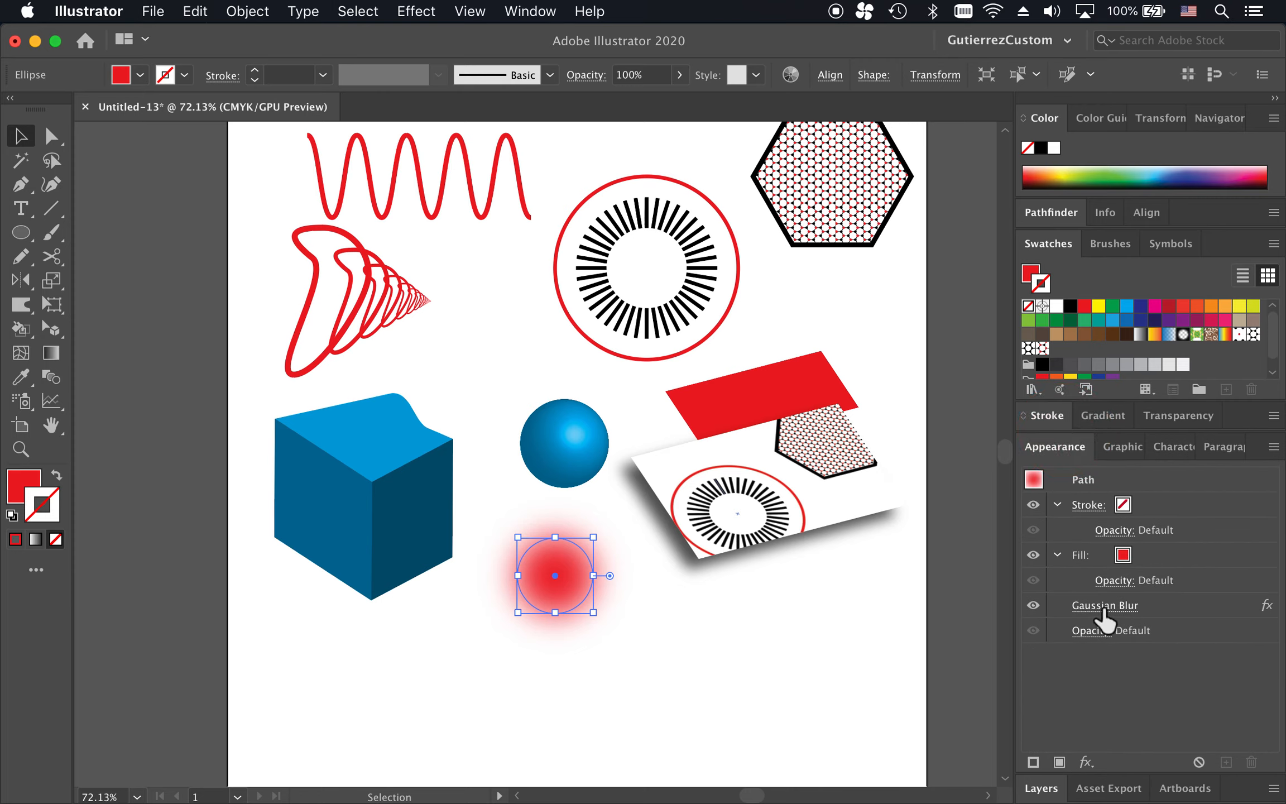
# Hide and show the circle's Gaussian Blur effect twice to compare the shape with and without it.
pyautogui.click(1033, 605)
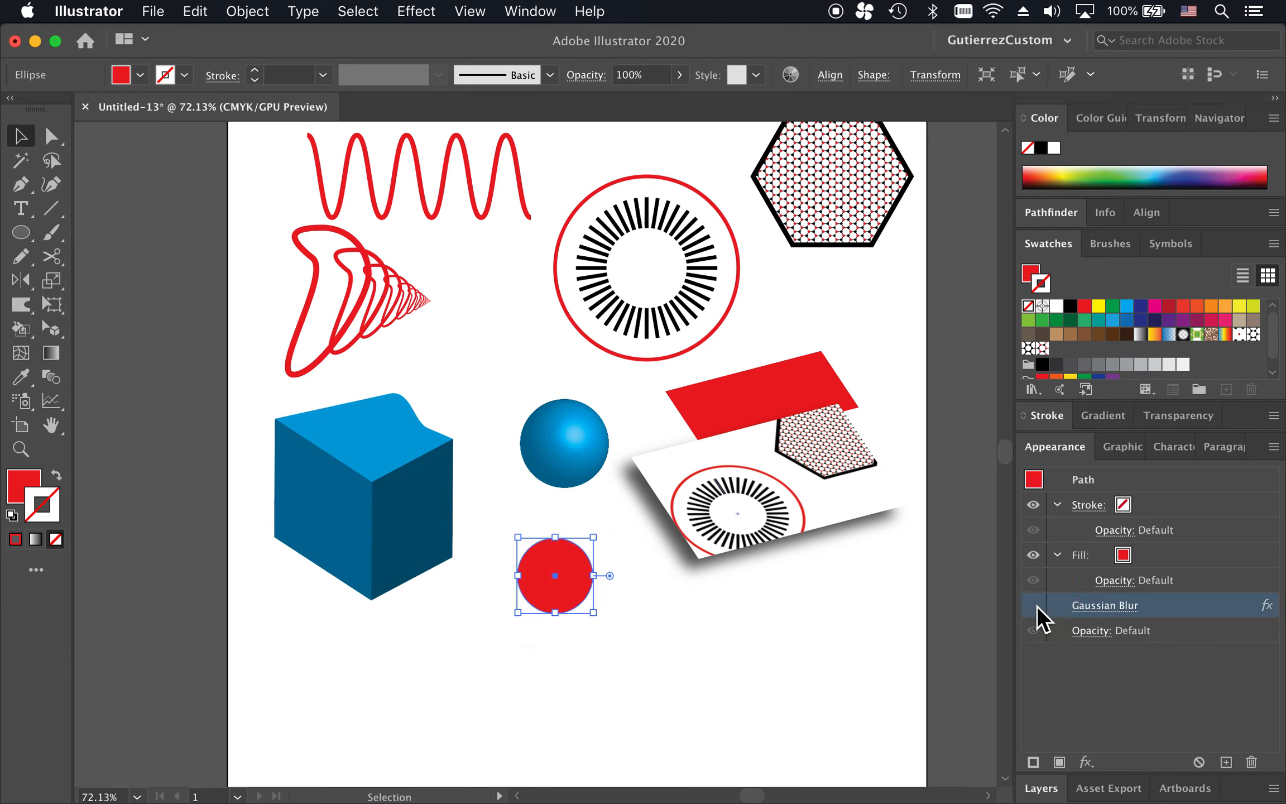
pyautogui.click(1034, 605)
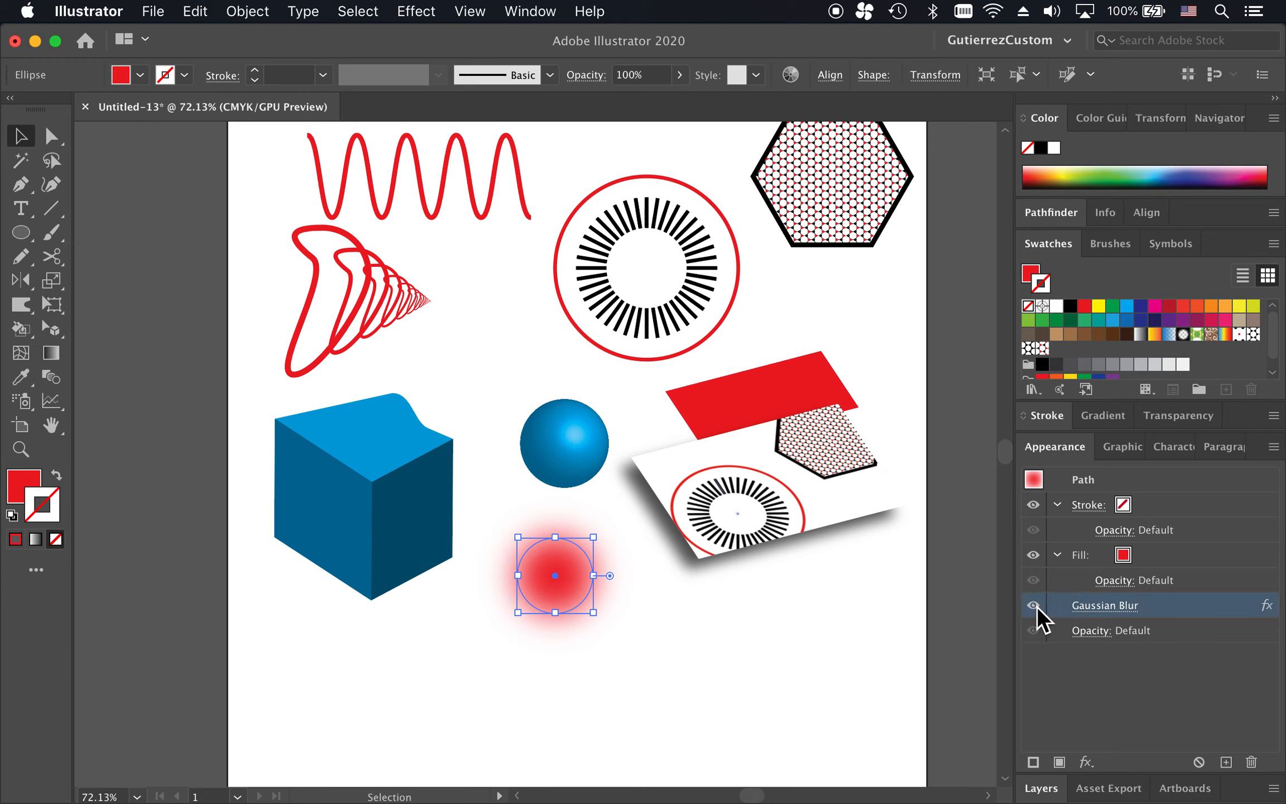
pyautogui.click(1033, 606)
pyautogui.click(1034, 606)
# Examine the blurred circle's soft edges up close, in relation to its original vector outline.
pyautogui.click(818, 638)
pyautogui.click(566, 577)
pyautogui.click(825, 598)
pyautogui.moveTo(554, 571); pyautogui.dragTo(572, 572)
pyautogui.scroll(10, 573, 572)
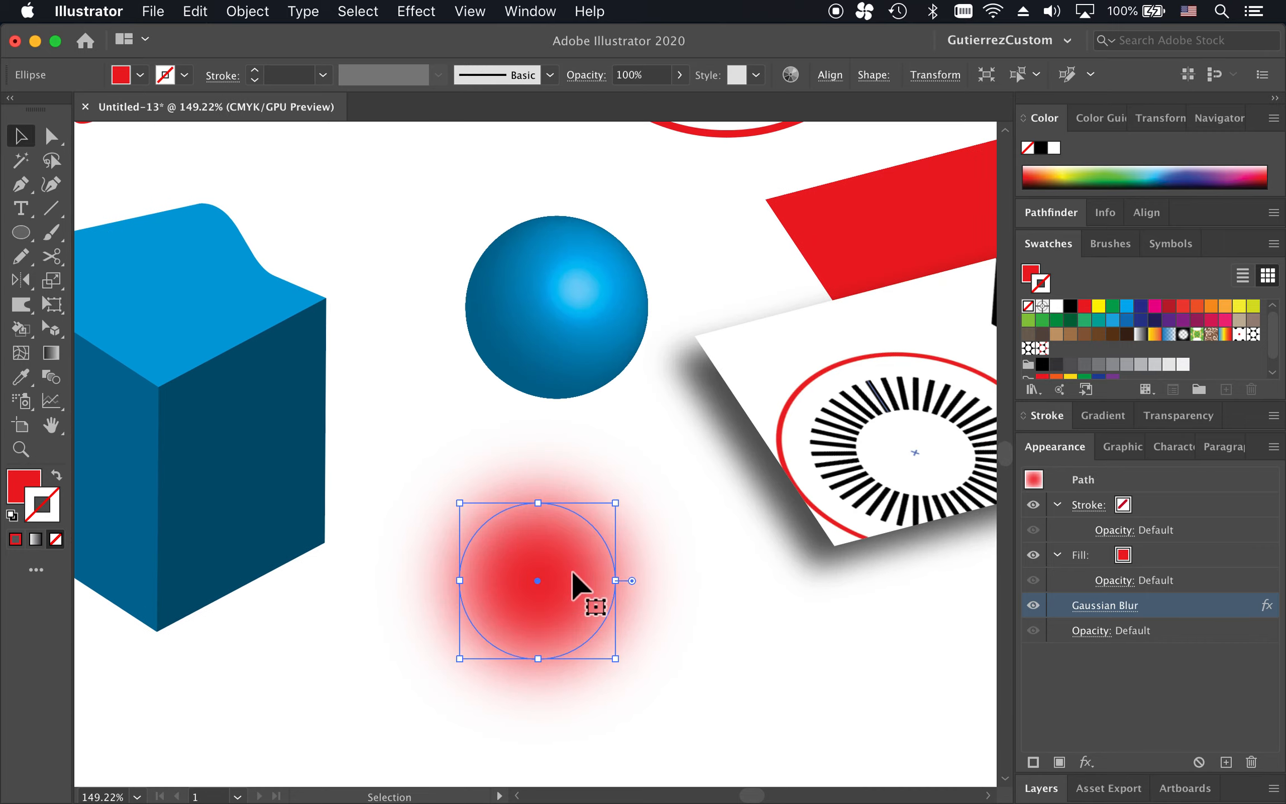
pyautogui.scroll(-2, 572, 572)
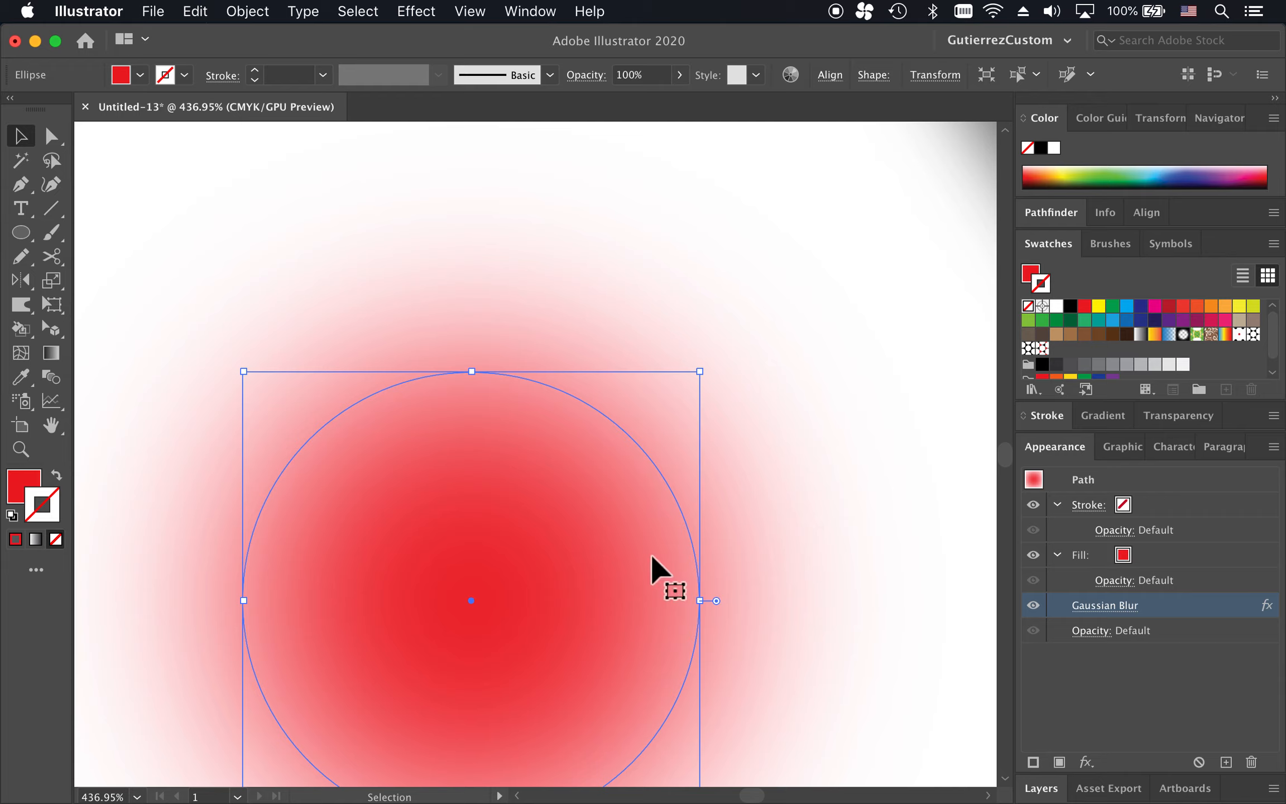
pyautogui.click(568, 502)
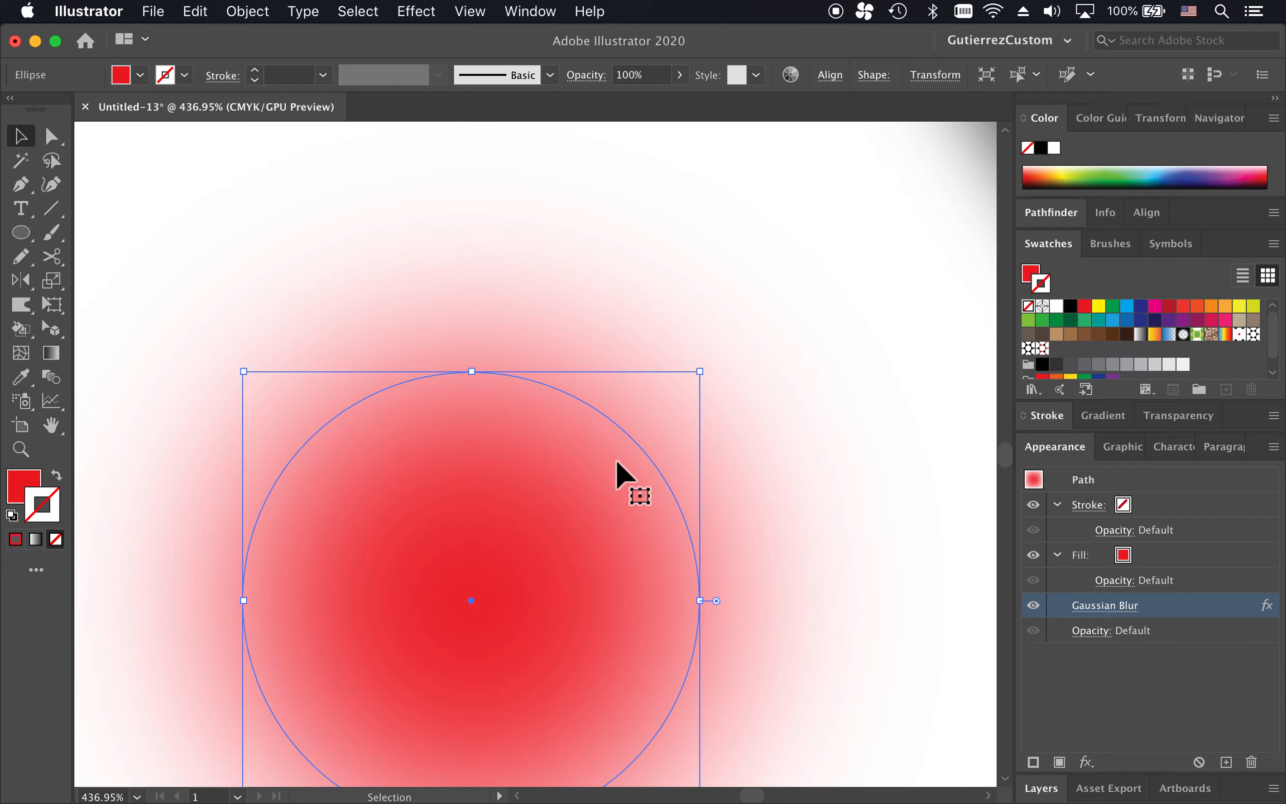
pyautogui.scroll(-3, 796, 391)
pyautogui.scroll(-1, 795, 391)
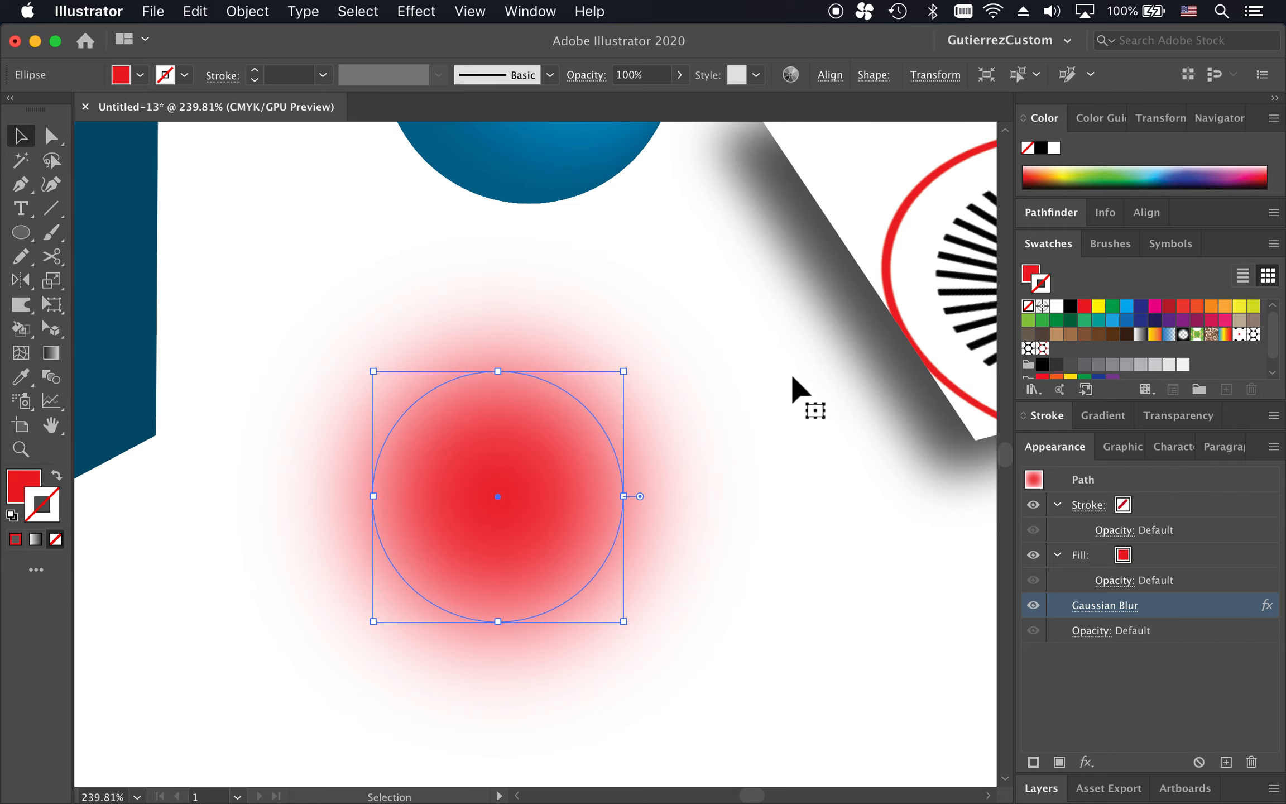
# Inspect the effects applied to the shadowed screenshot and the blurred circle, leaving nothing selected.
pyautogui.hscroll(3, 793, 383)
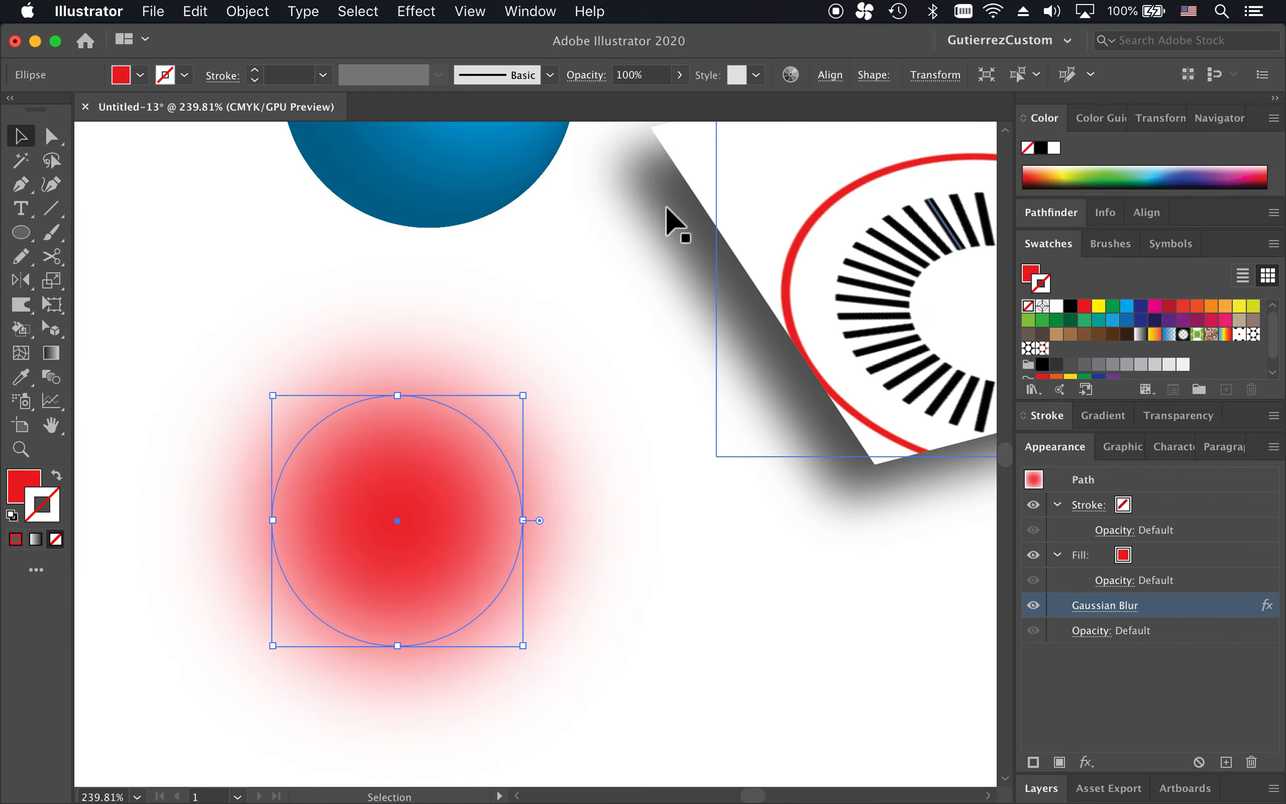
pyautogui.click(816, 310)
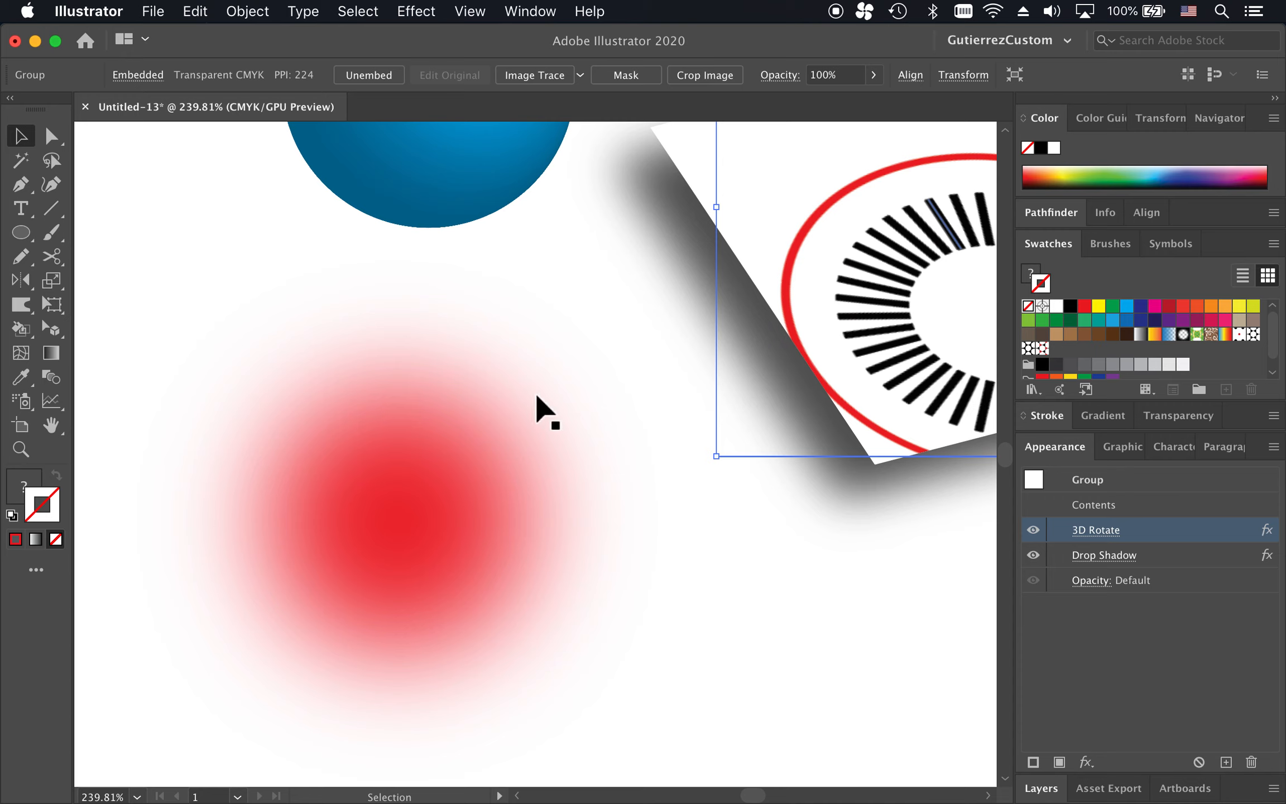
pyautogui.click(448, 476)
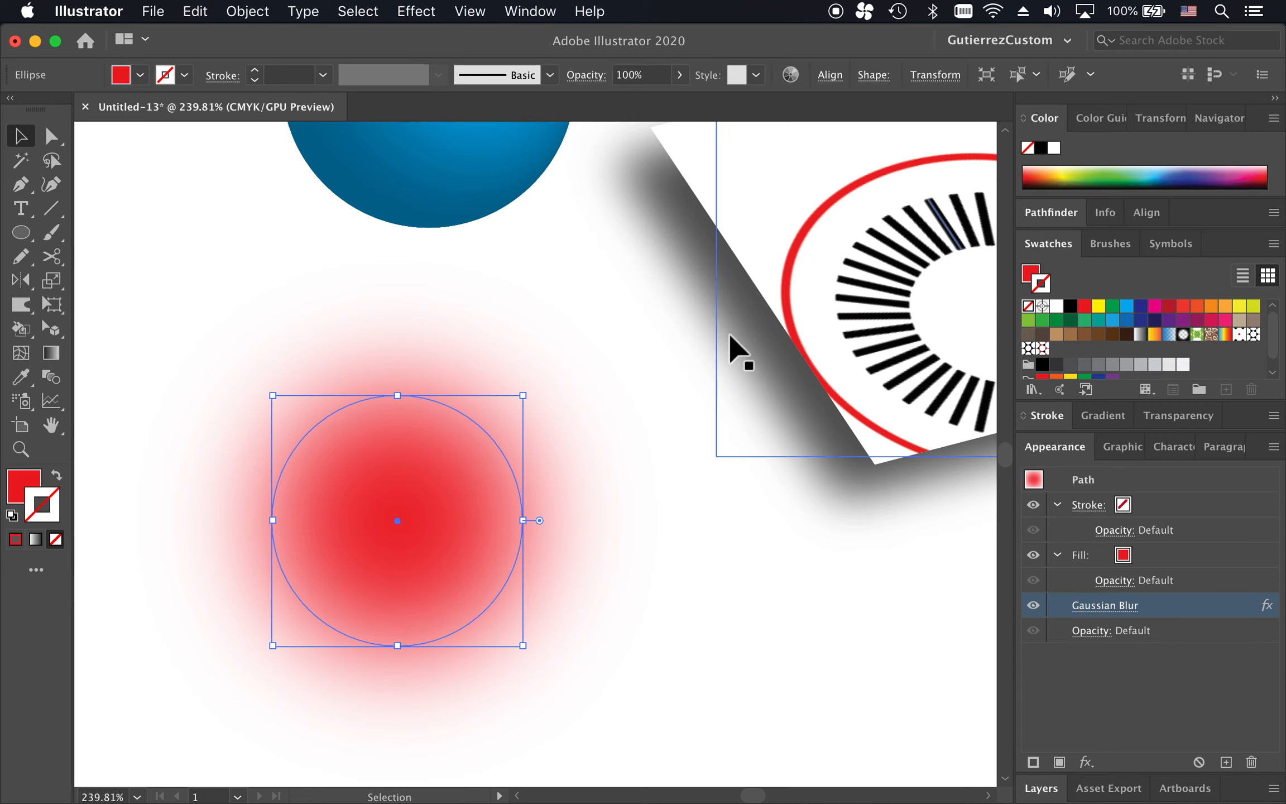
pyautogui.click(614, 329)
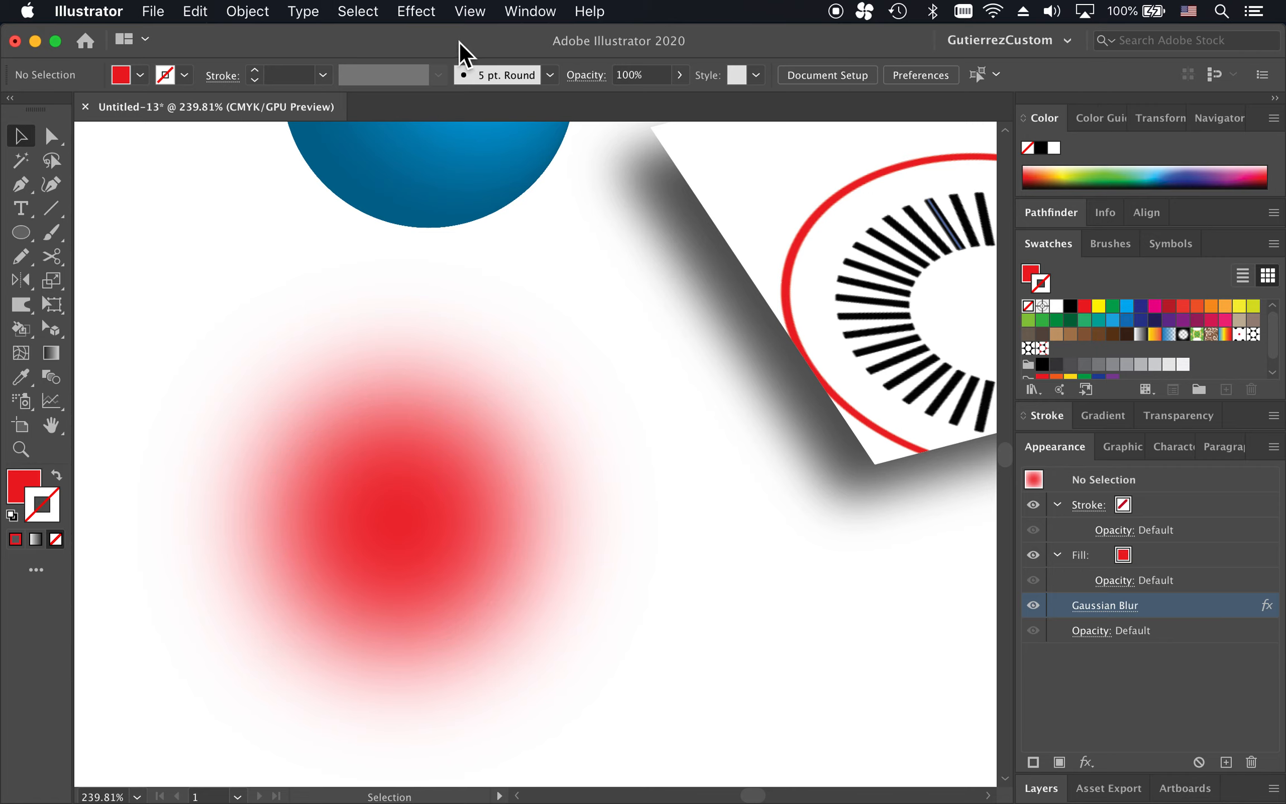
# Set the document raster effects resolution to Screen (72 ppi).
pyautogui.click(415, 8)
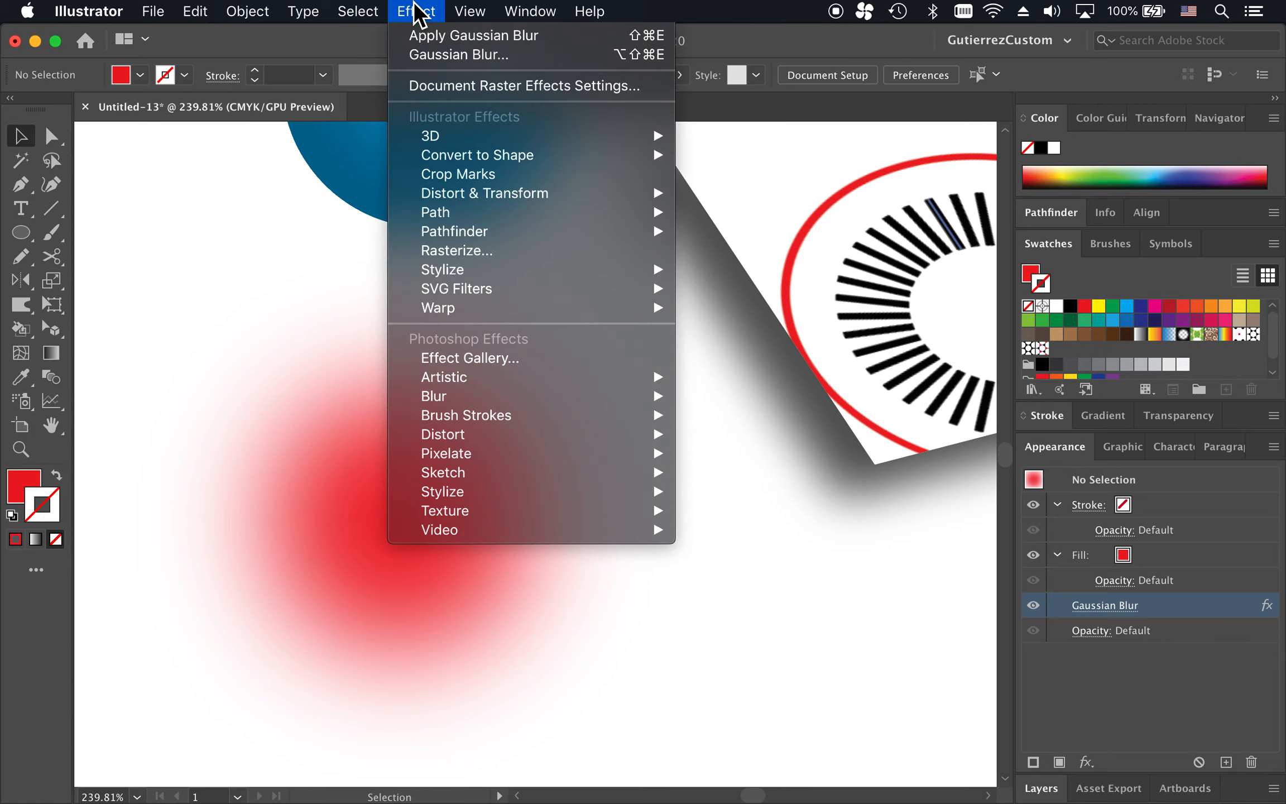
pyautogui.click(464, 87)
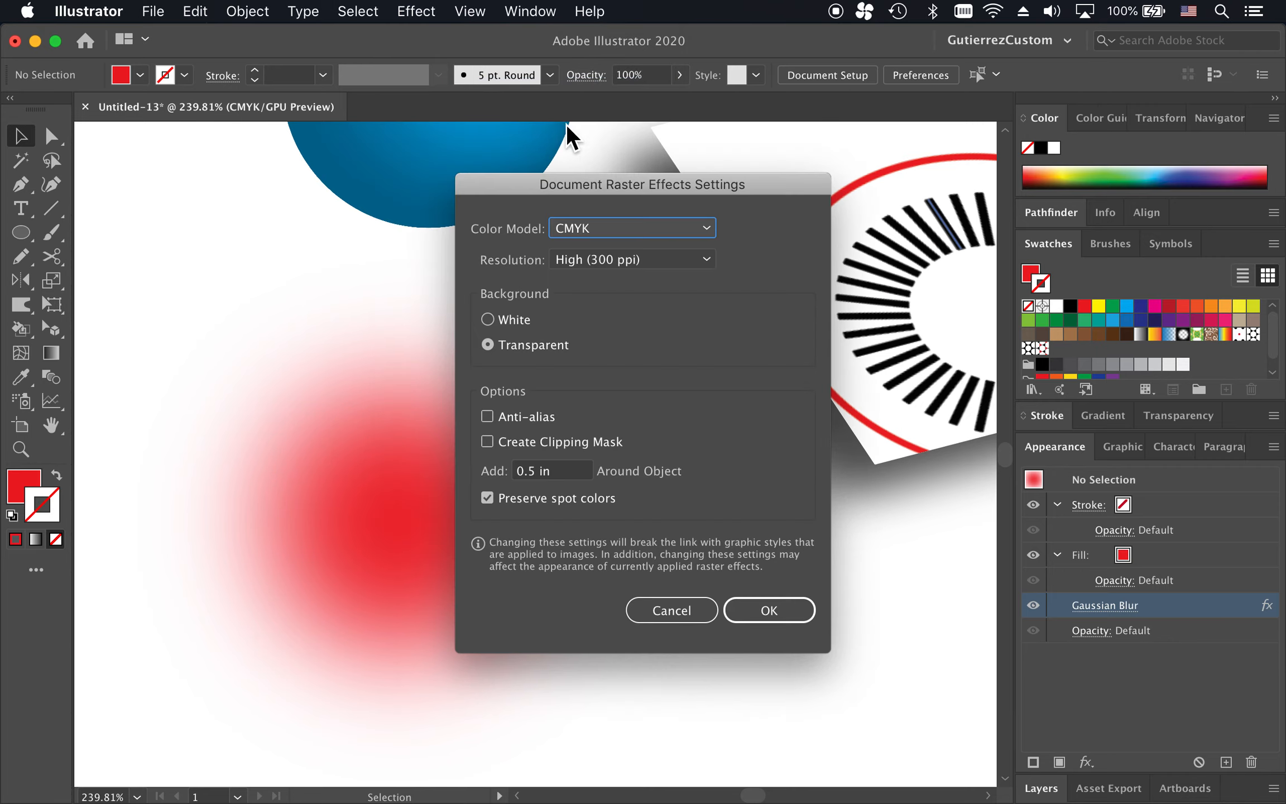
pyautogui.moveTo(596, 193); pyautogui.dragTo(813, 175)
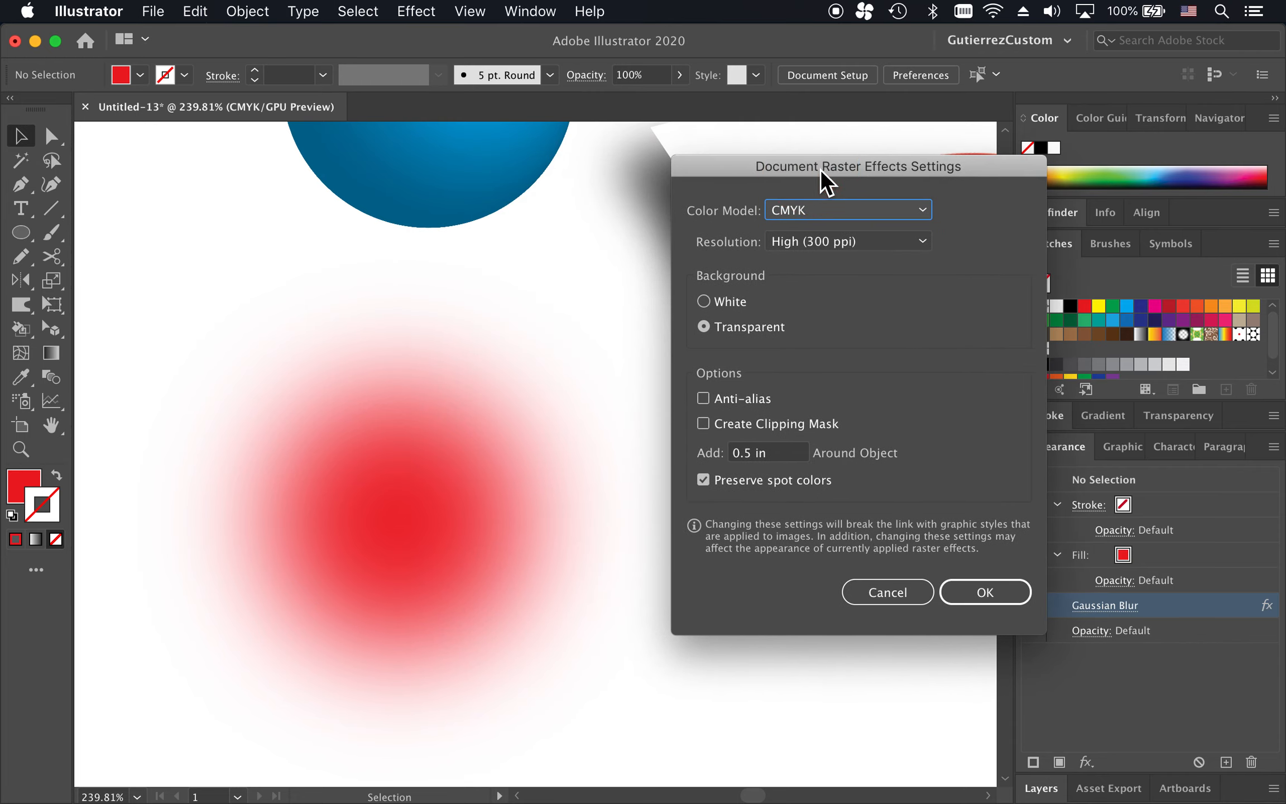
pyautogui.click(926, 241)
pyautogui.click(875, 267)
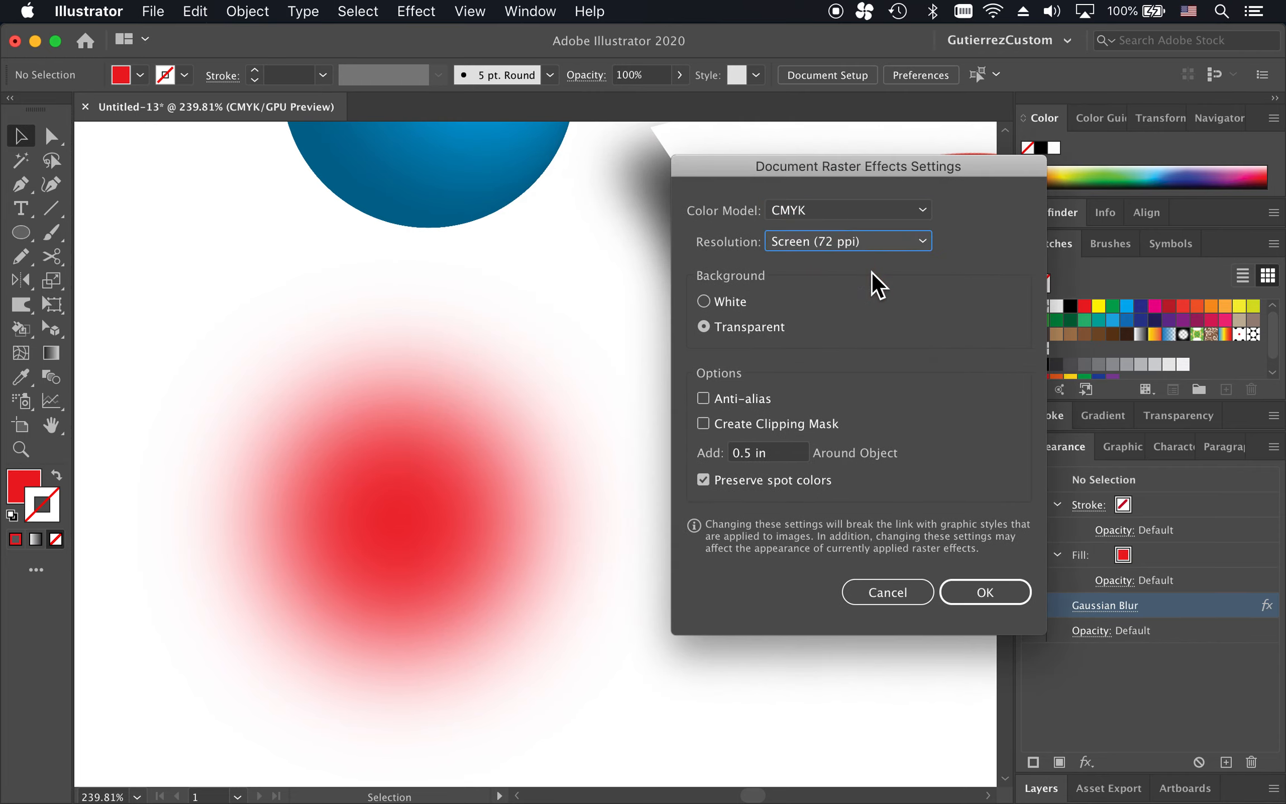
pyautogui.click(986, 592)
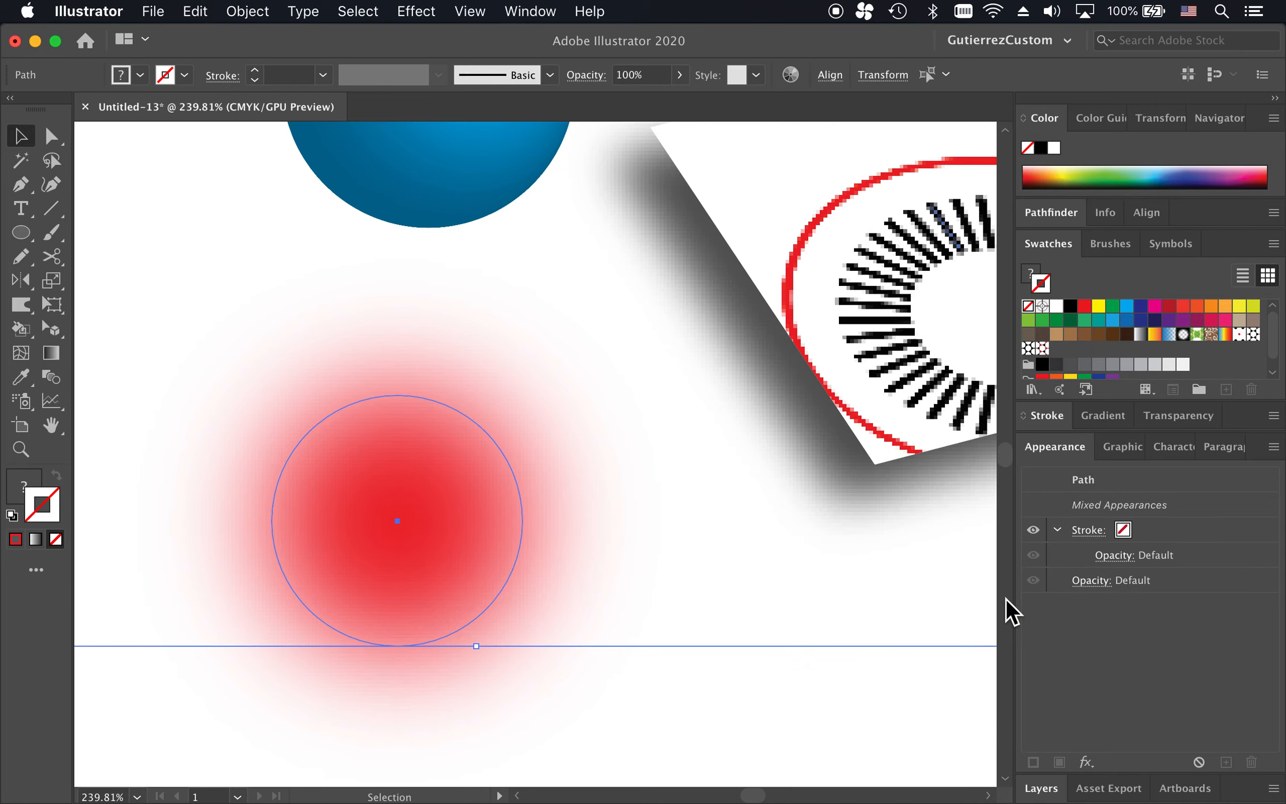
# Examine the render quality of the blurred circle and the shadowed screenshot up close at the 72 ppi raster resolution.
pyautogui.click(673, 676)
pyautogui.click(467, 511)
pyautogui.scroll(3, 466, 511)
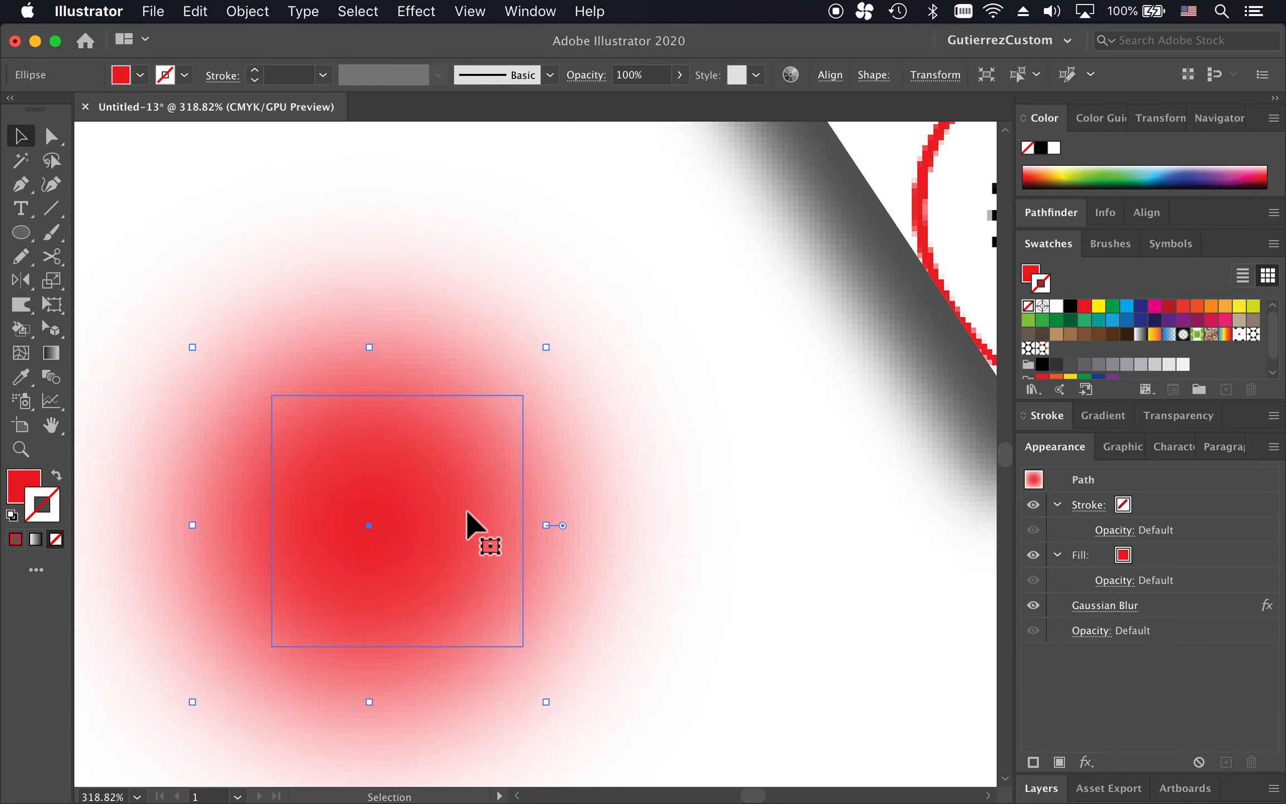
pyautogui.scroll(1, 465, 507)
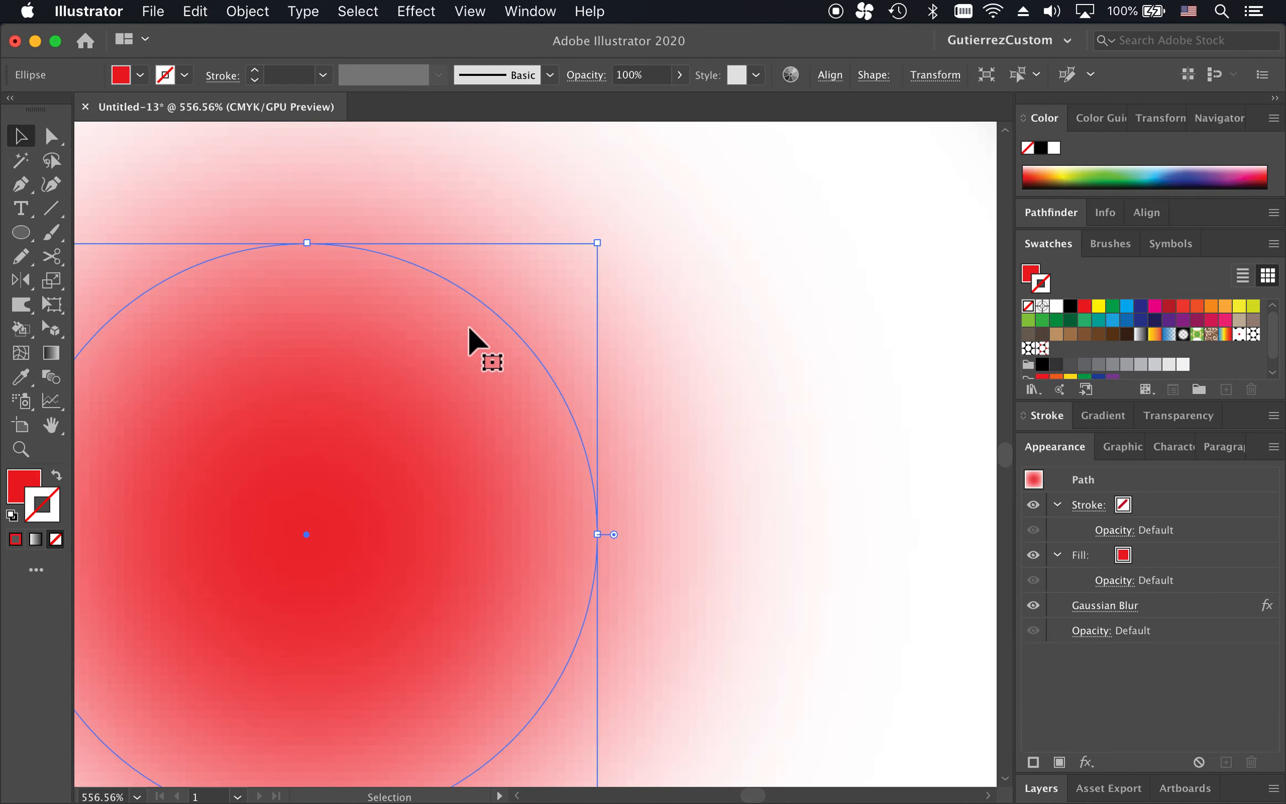
pyautogui.scroll(-3, 423, 375)
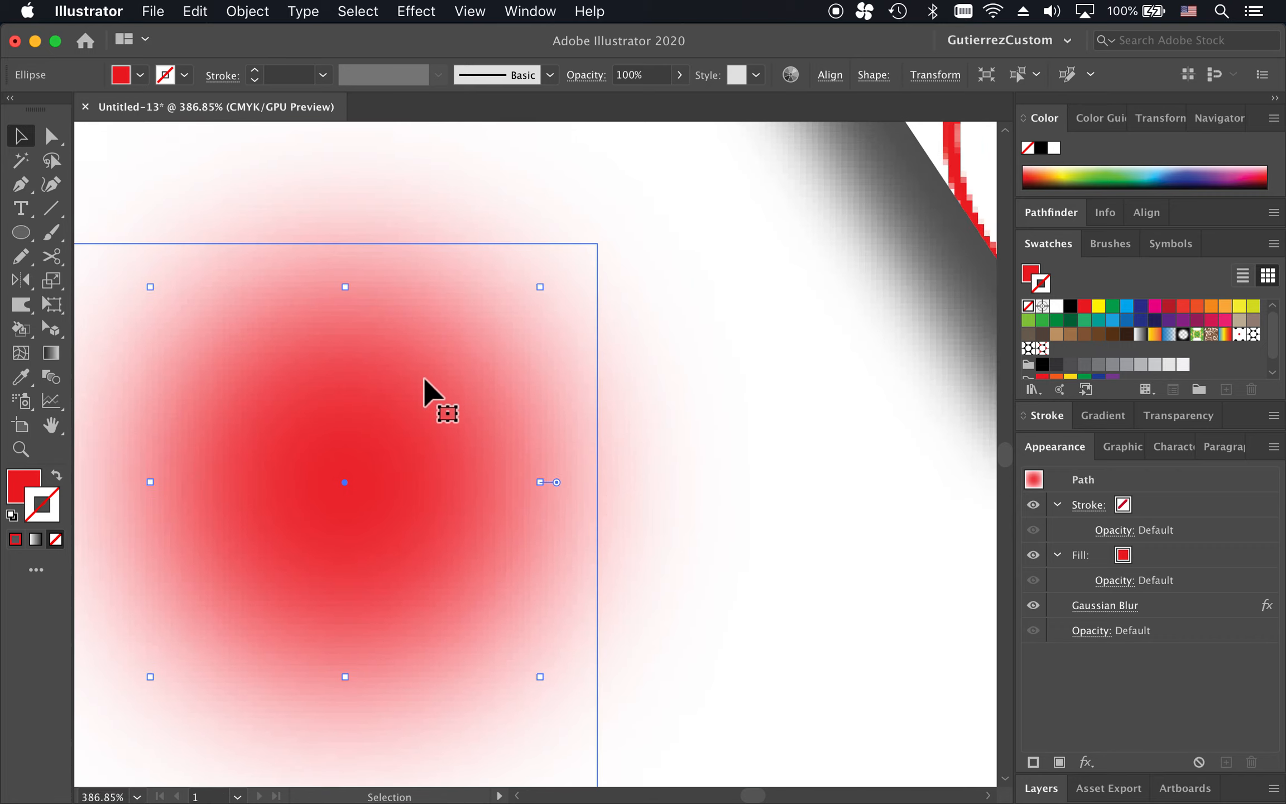
pyautogui.scroll(-3, 844, 333)
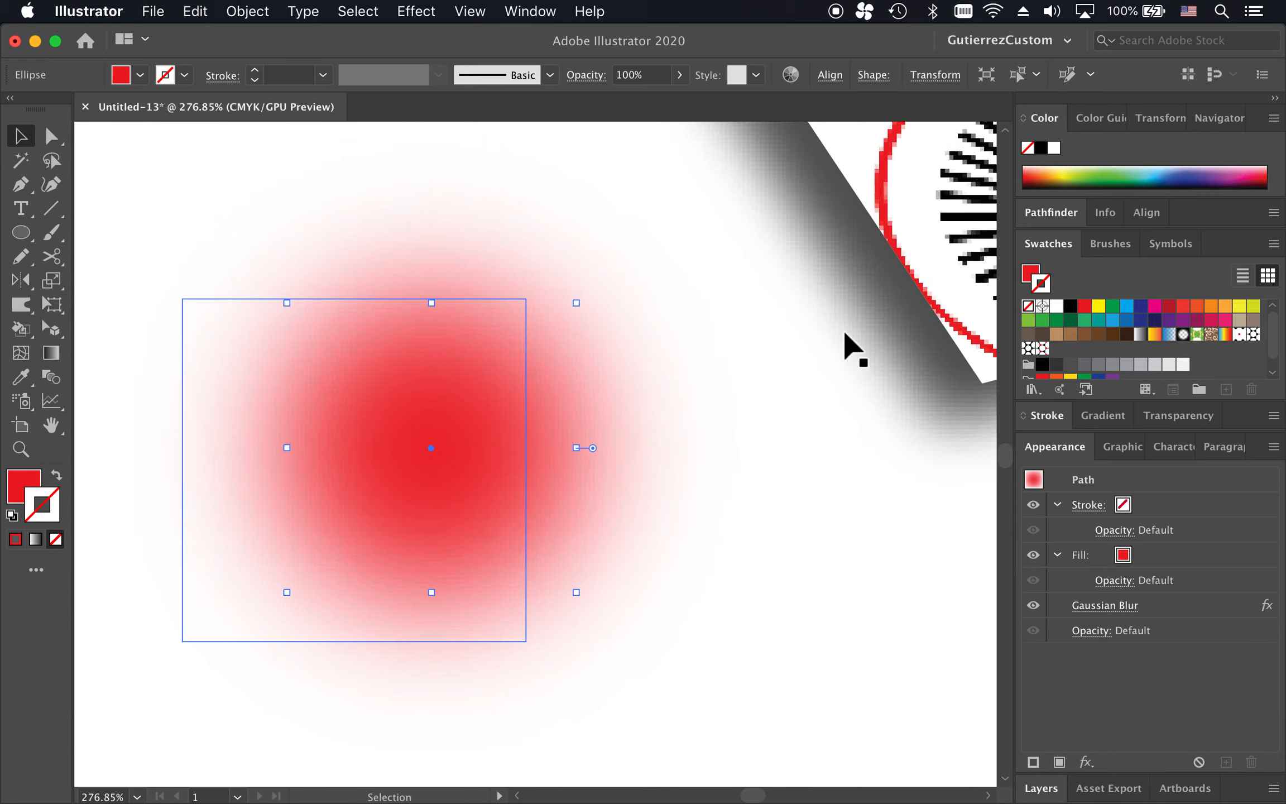
pyautogui.scroll(2, 844, 333)
pyautogui.hscroll(3, 844, 332)
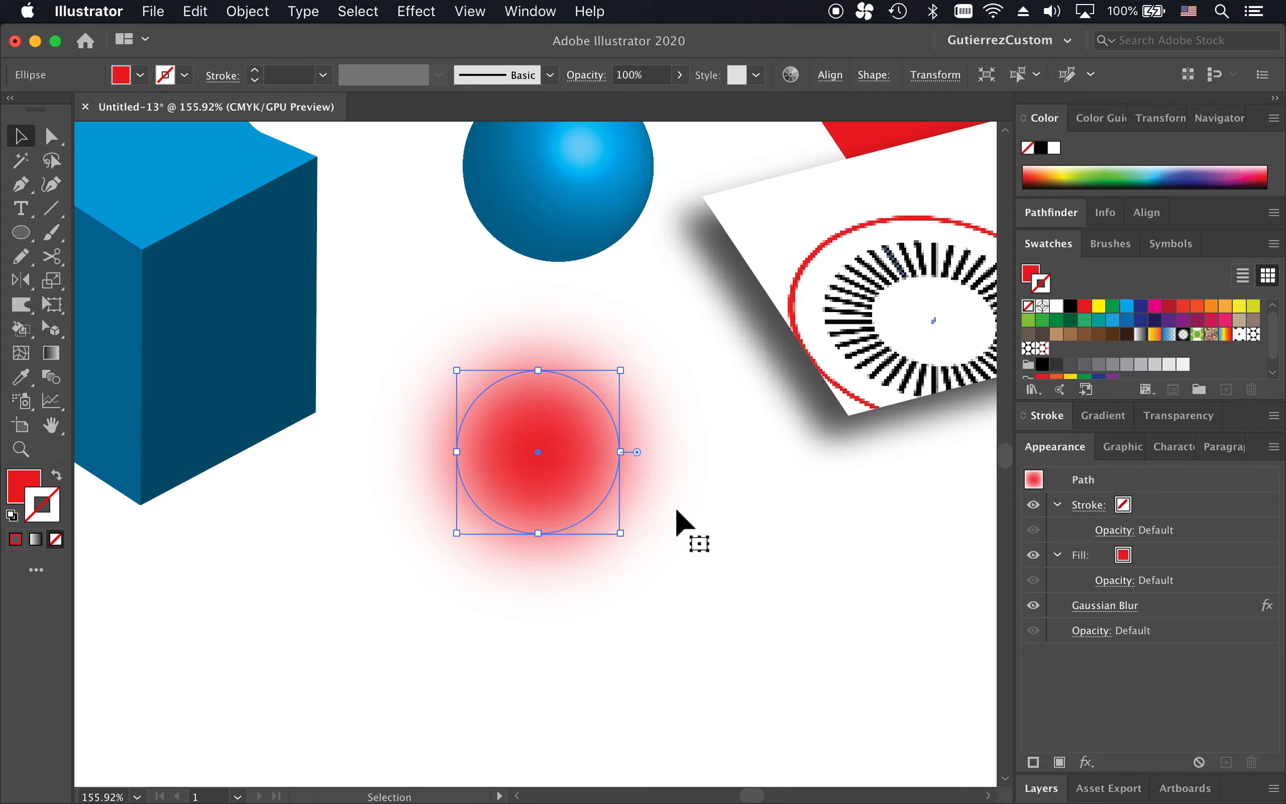
pyautogui.scroll(5, 585, 413)
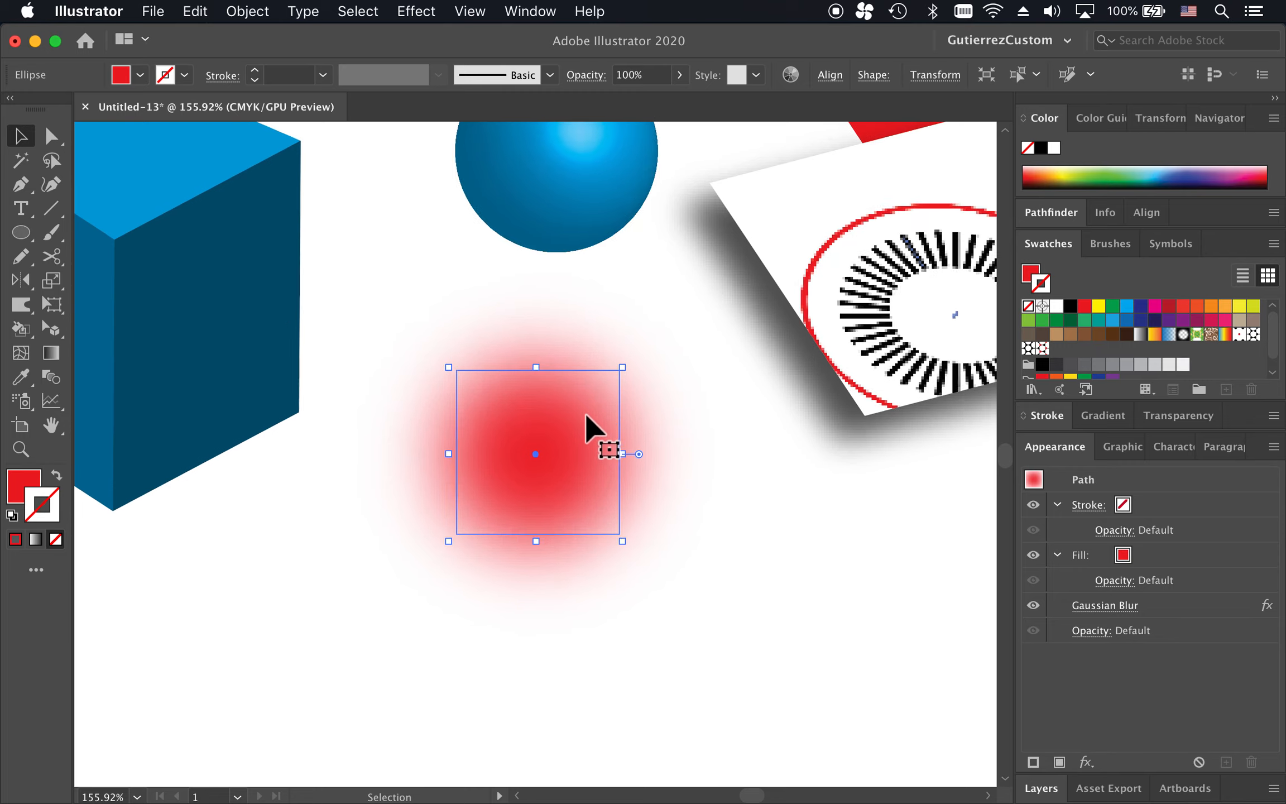
pyautogui.scroll(3, 585, 411)
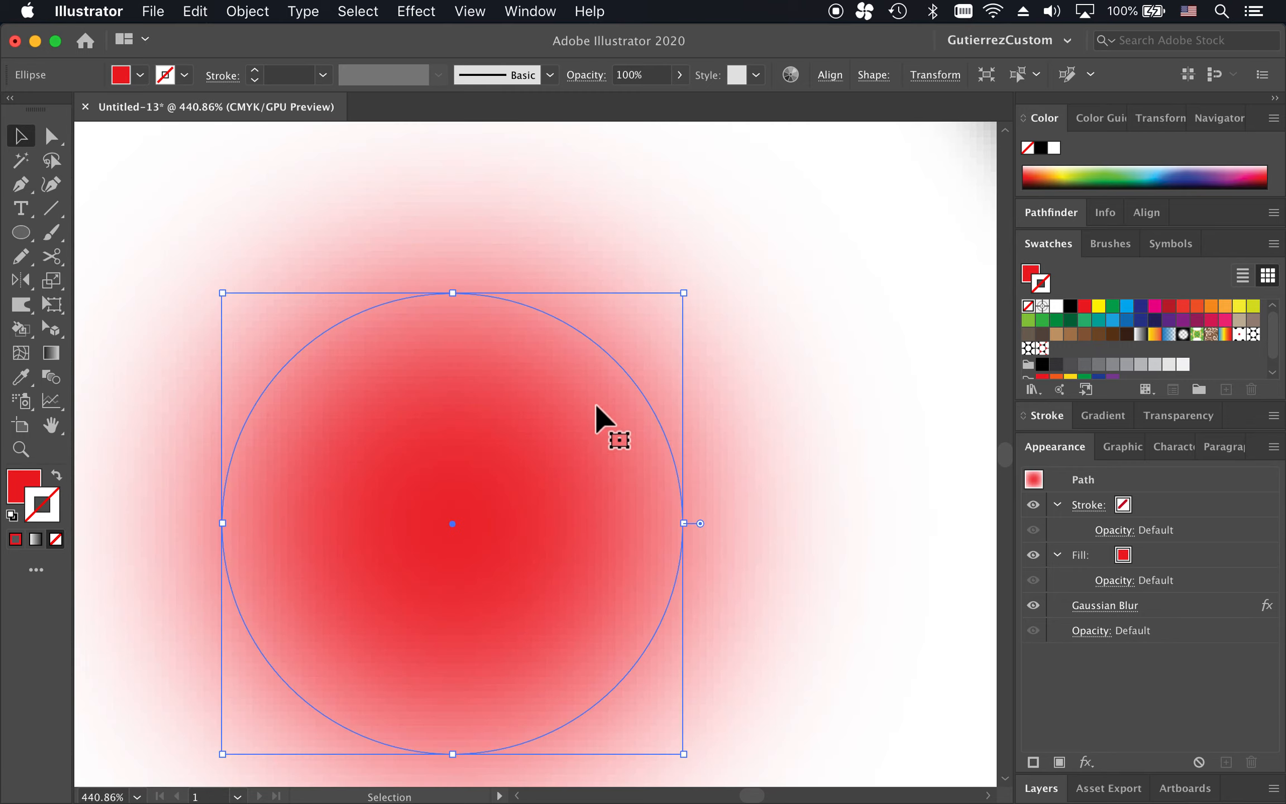
# Set the document raster effects resolution to a custom value of 600 ppi.
pyautogui.click(420, 12)
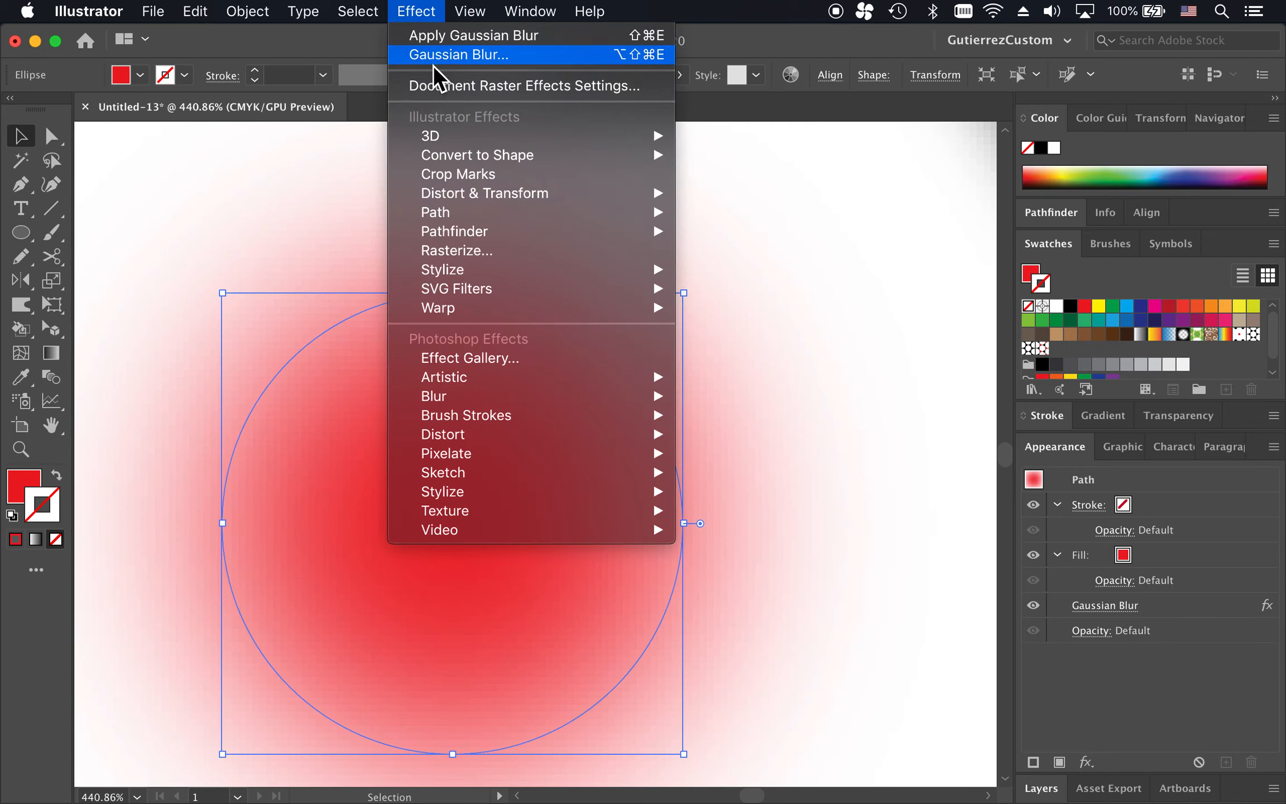
pyautogui.click(434, 88)
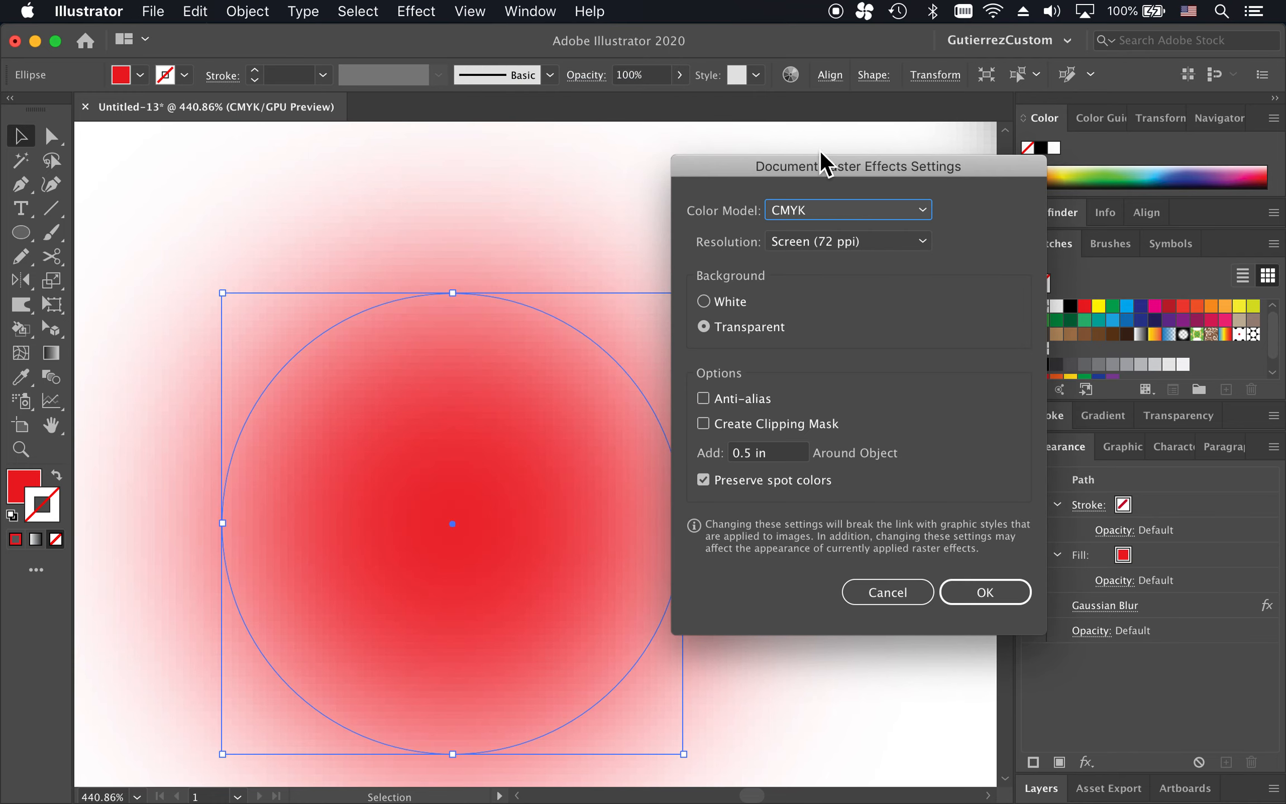
pyautogui.moveTo(817, 167); pyautogui.dragTo(858, 153)
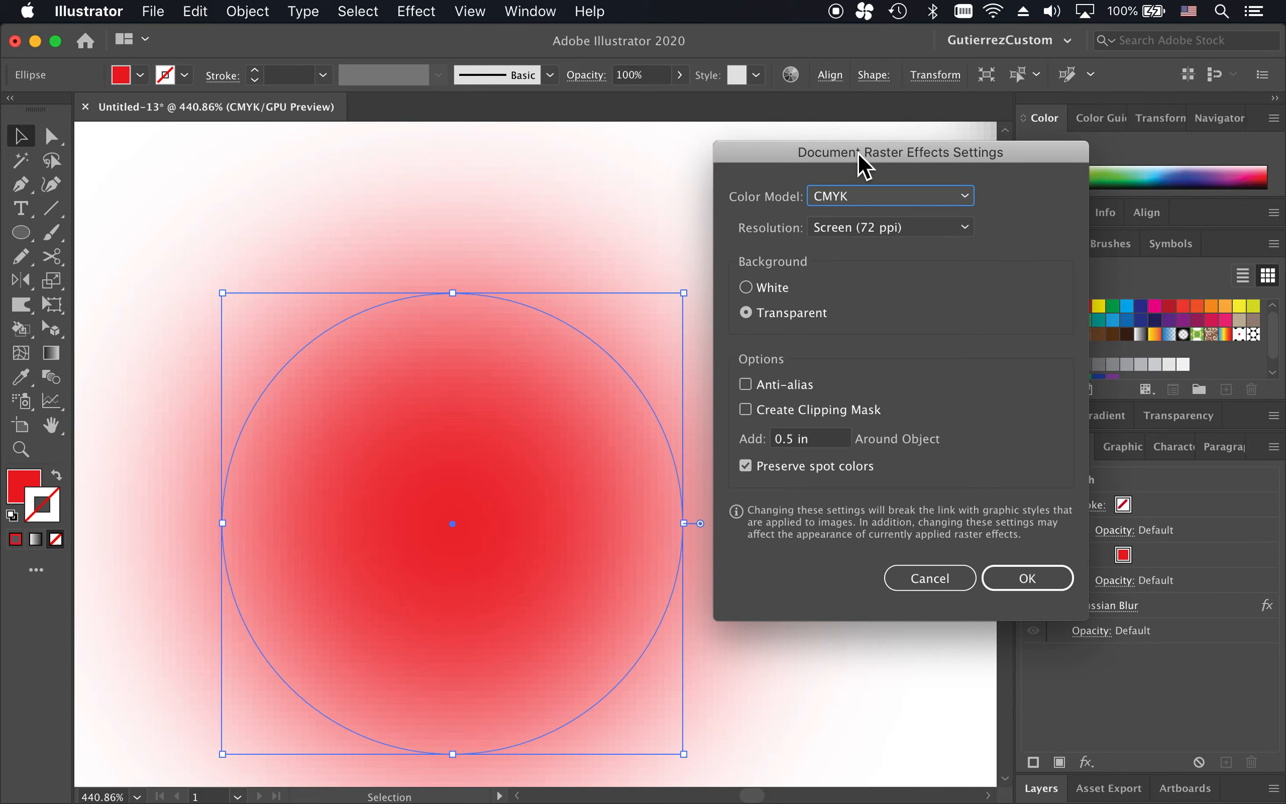
pyautogui.click(965, 227)
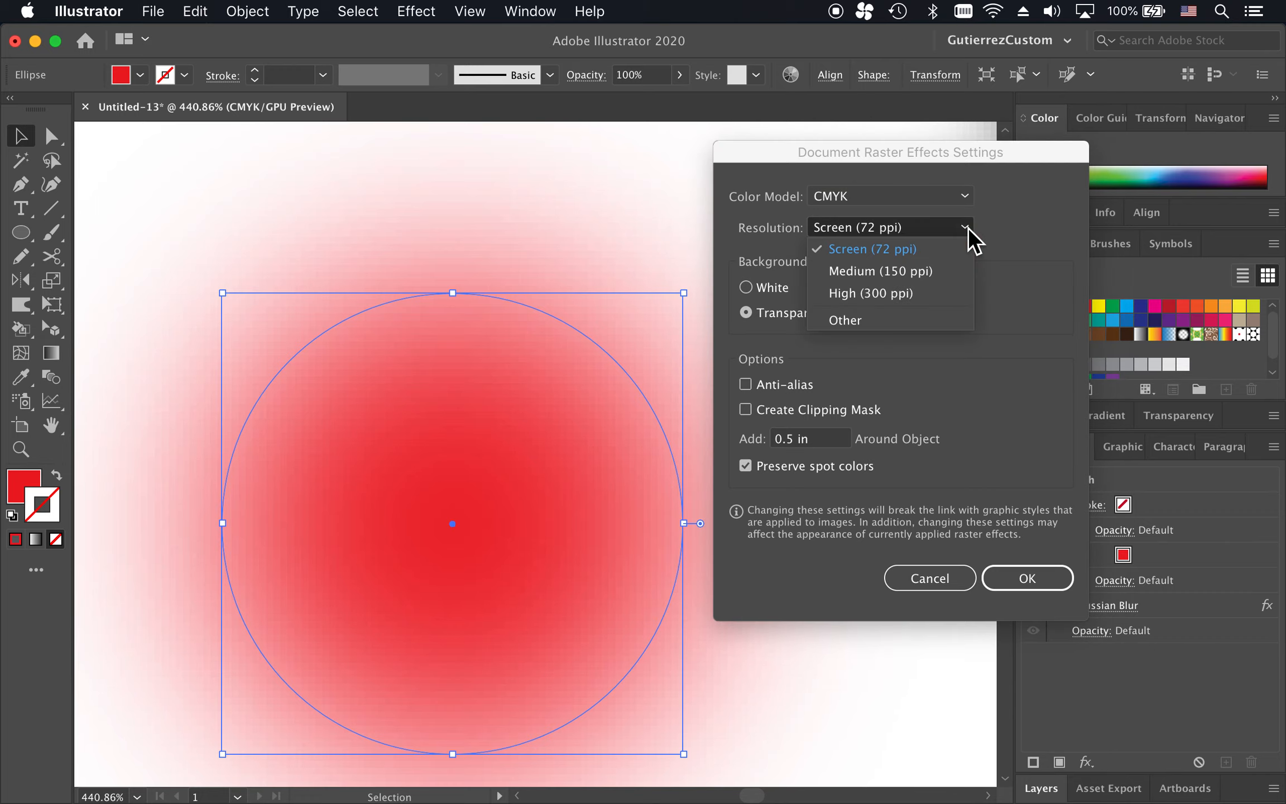
pyautogui.click(872, 315)
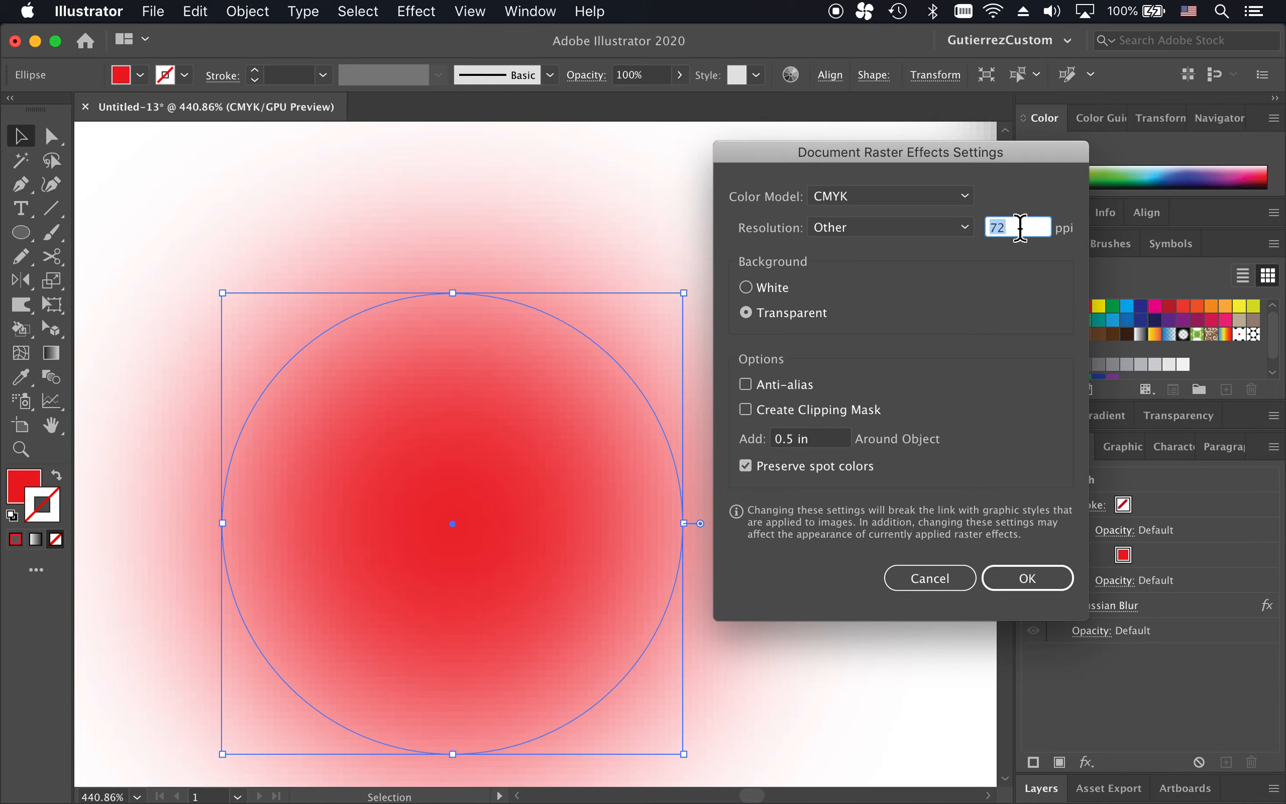
pyautogui.write('600')
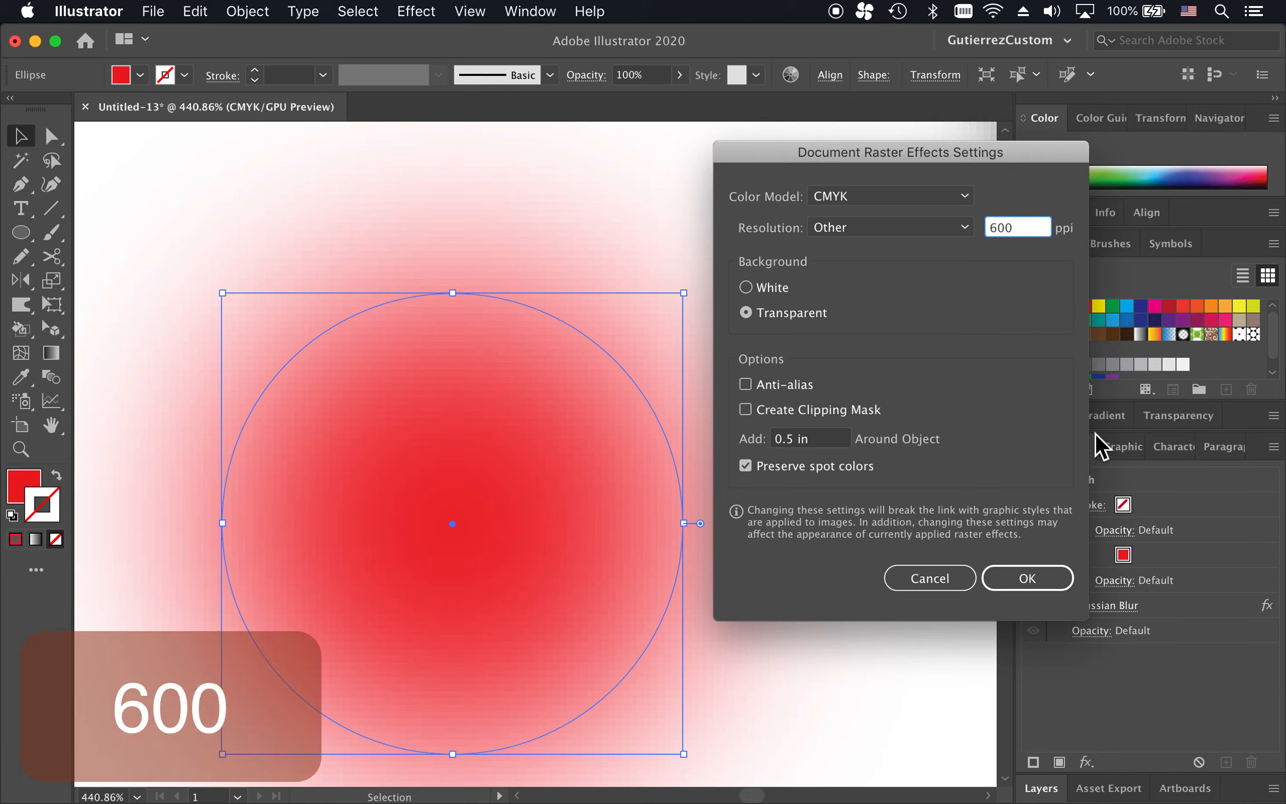
pyautogui.click(1022, 579)
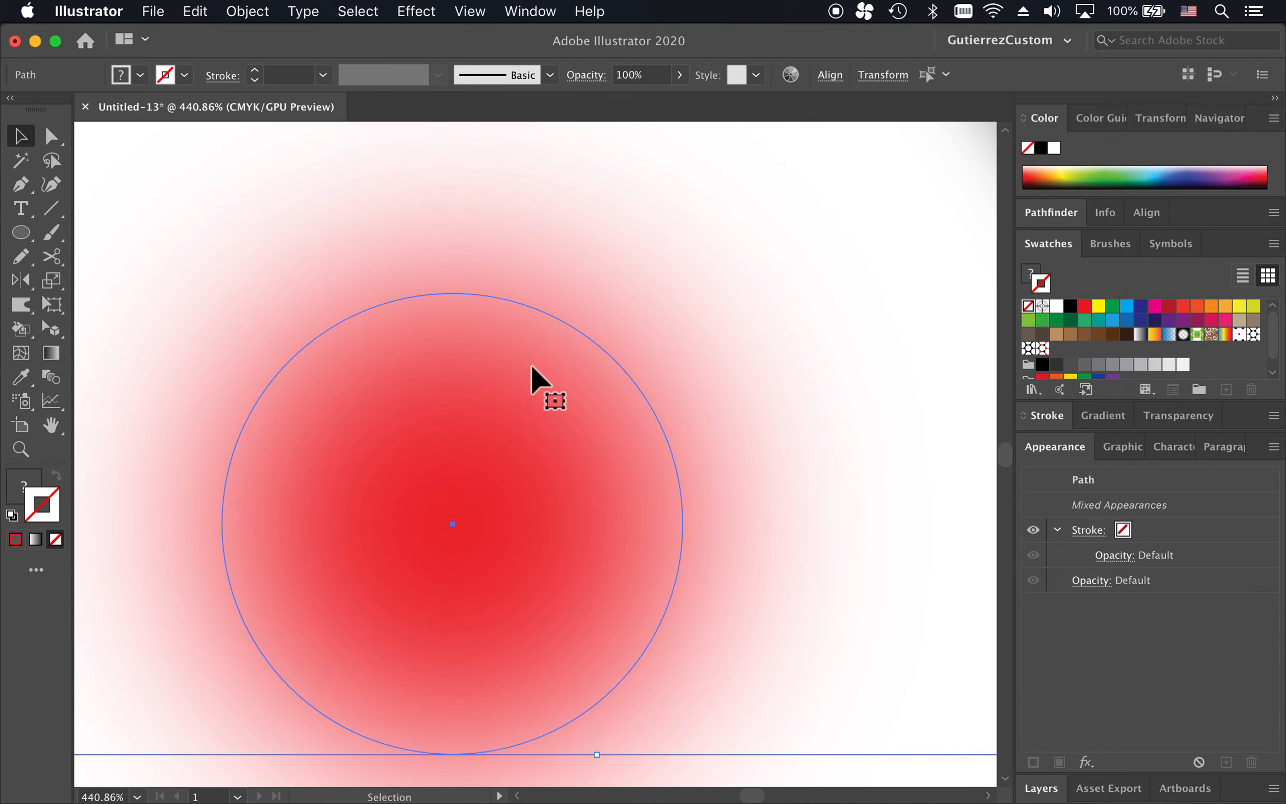
# Examine the blurred circle and the screenshot's drop shadow up close at the 600 ppi raster resolution, leaving nothing selected.
pyautogui.scroll(3, 558, 359)
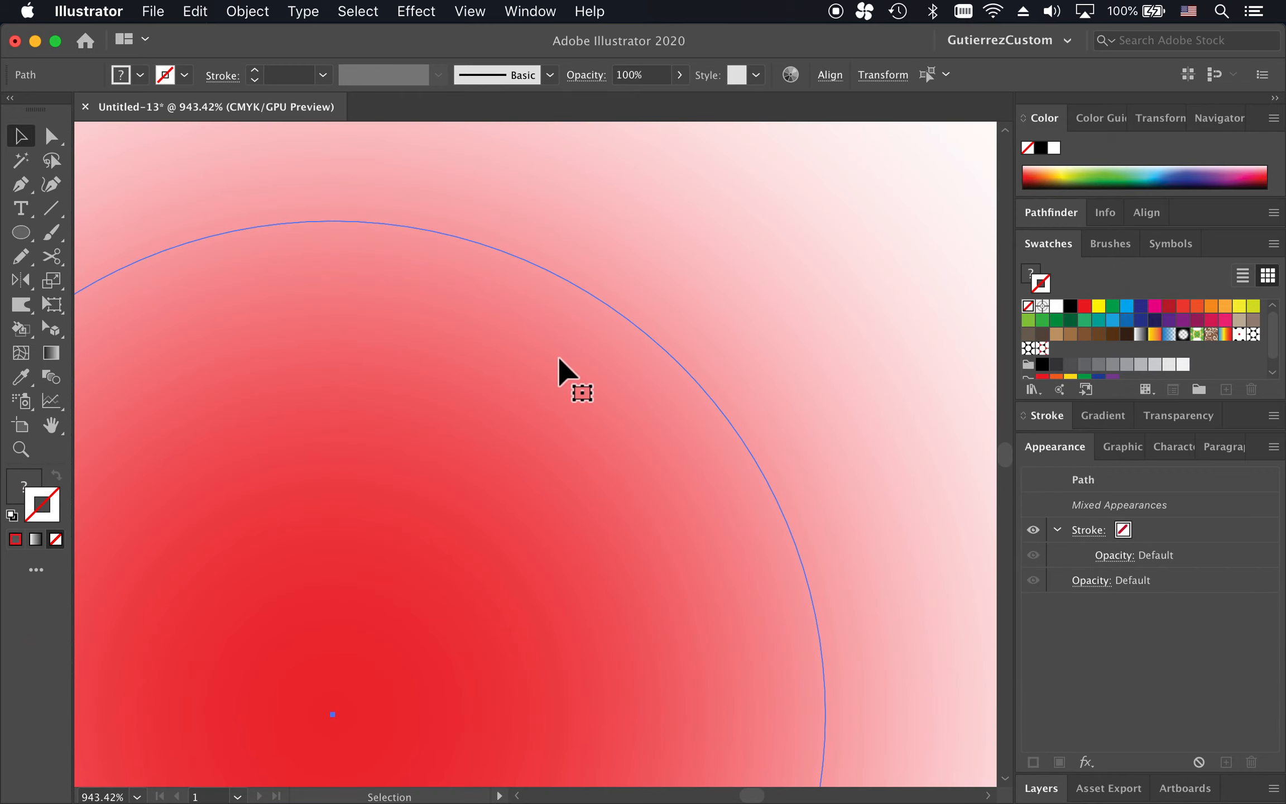
pyautogui.scroll(-5, 560, 363)
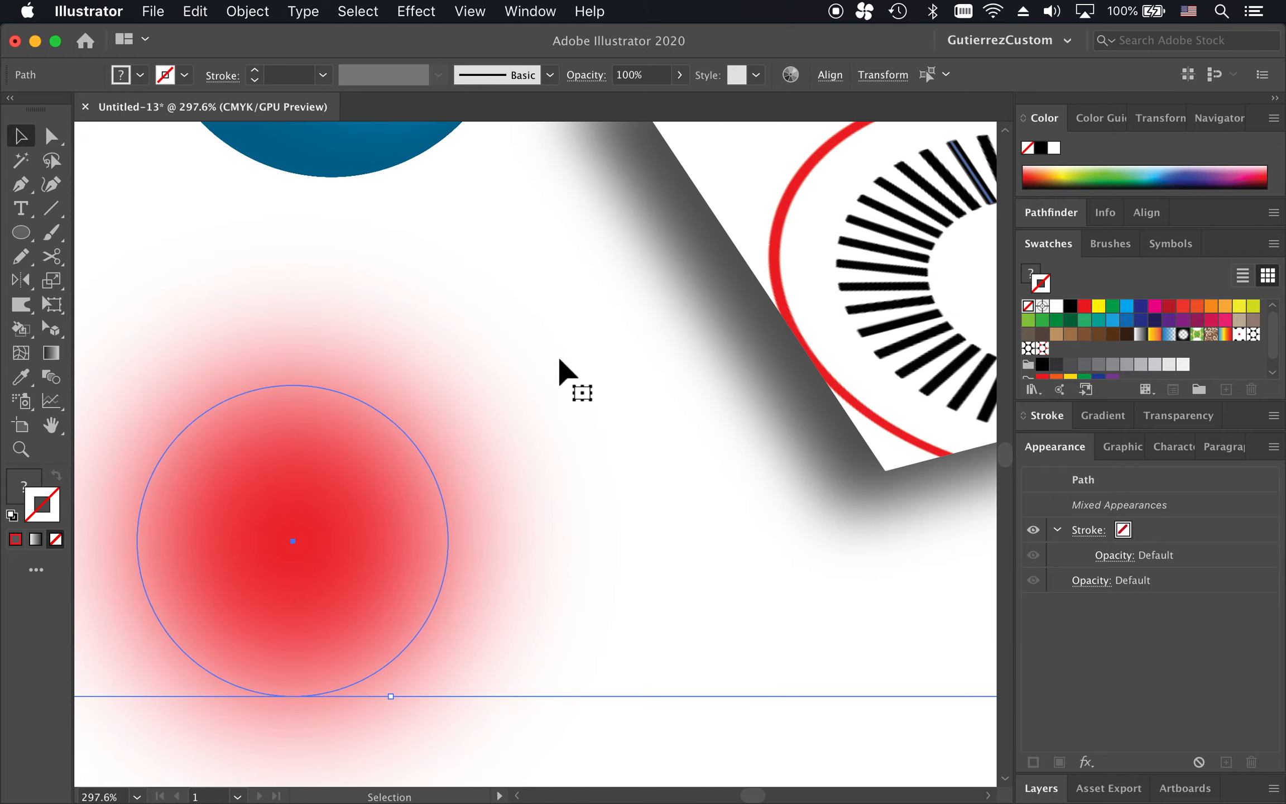
pyautogui.keyDown('shift'); pyautogui.click(715, 277); pyautogui.keyUp('shift')
pyautogui.scroll(2, 716, 277)
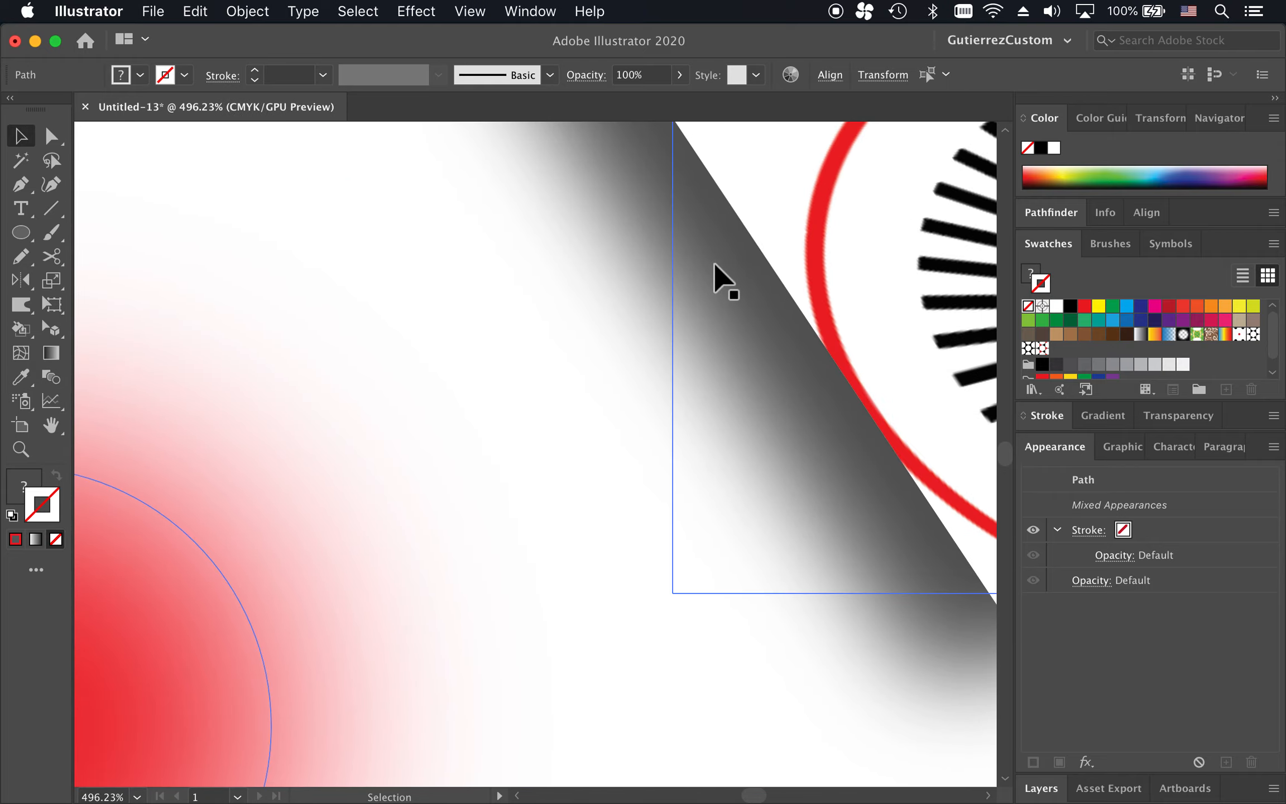
pyautogui.scroll(2, 721, 278)
pyautogui.scroll(-2, 720, 277)
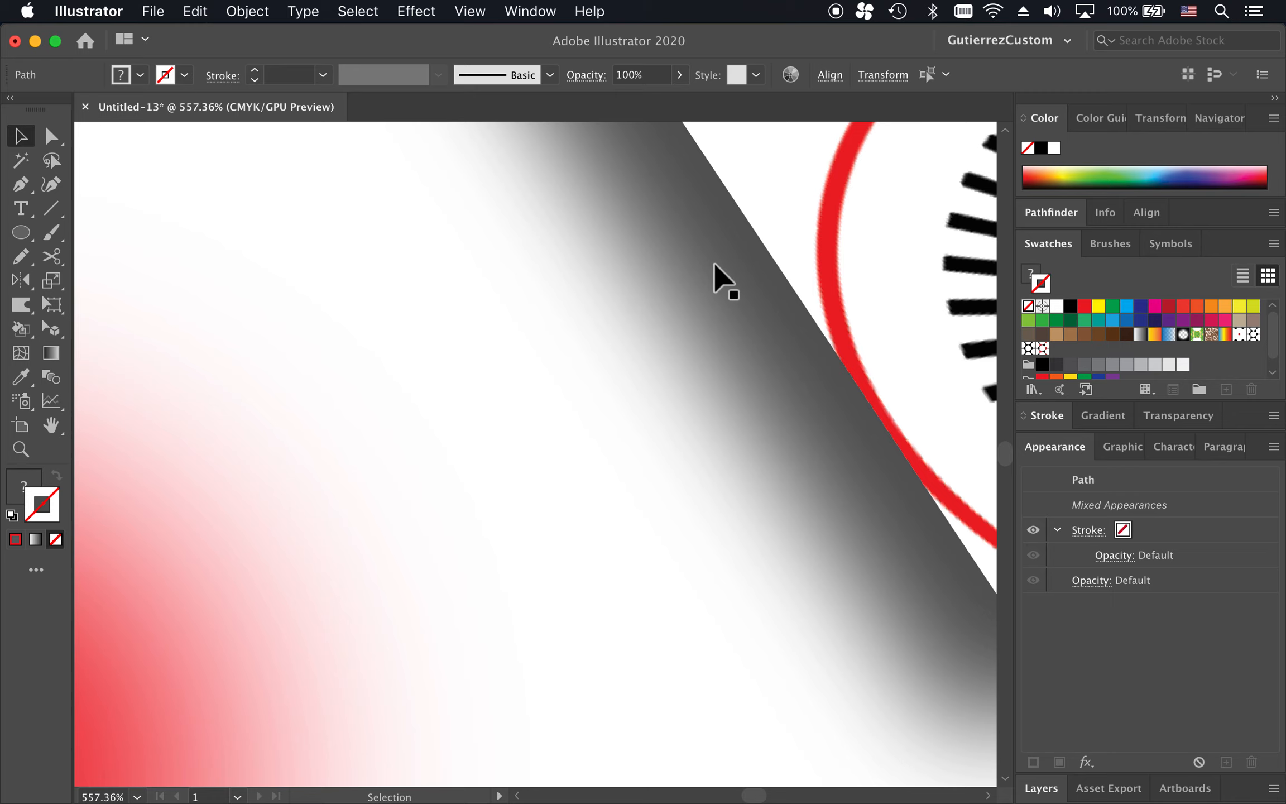
pyautogui.scroll(-5, 715, 265)
pyautogui.scroll(1, 716, 264)
pyautogui.scroll(-1, 715, 264)
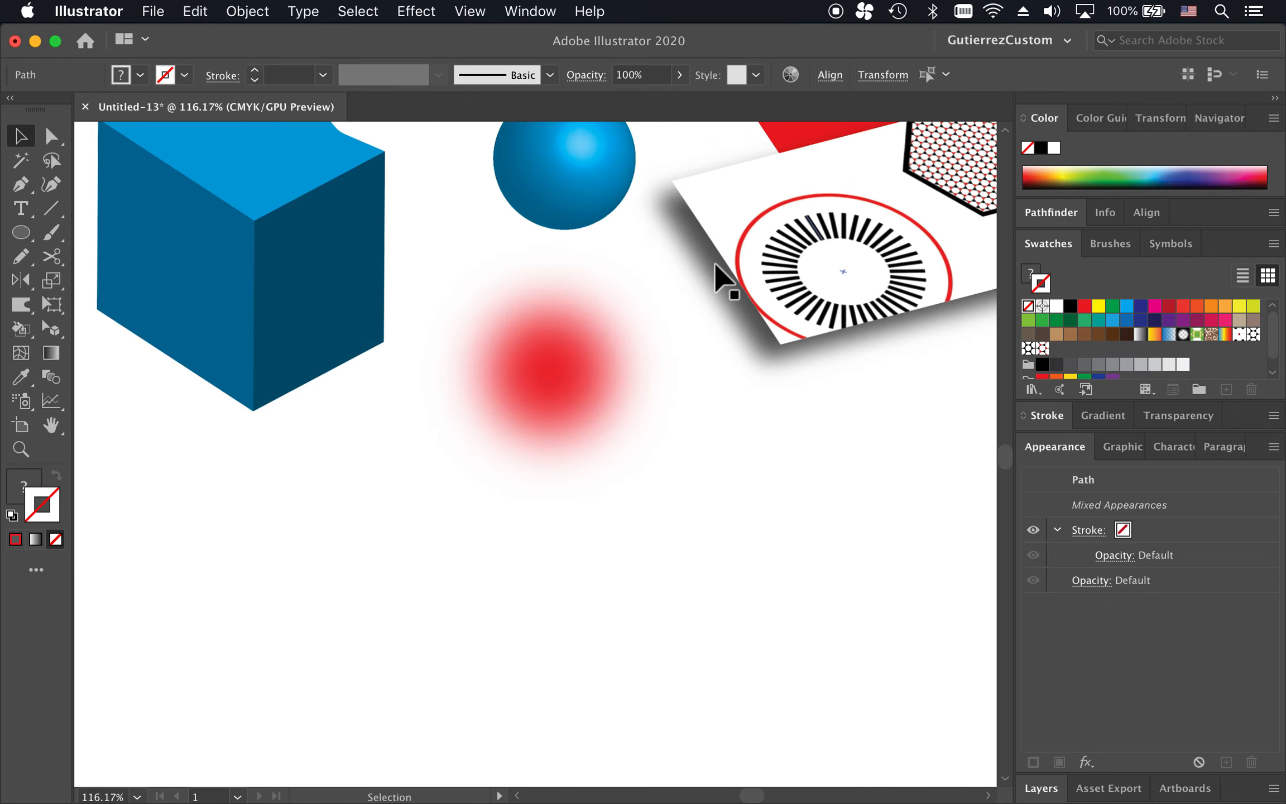
pyautogui.scroll(-2, 722, 278)
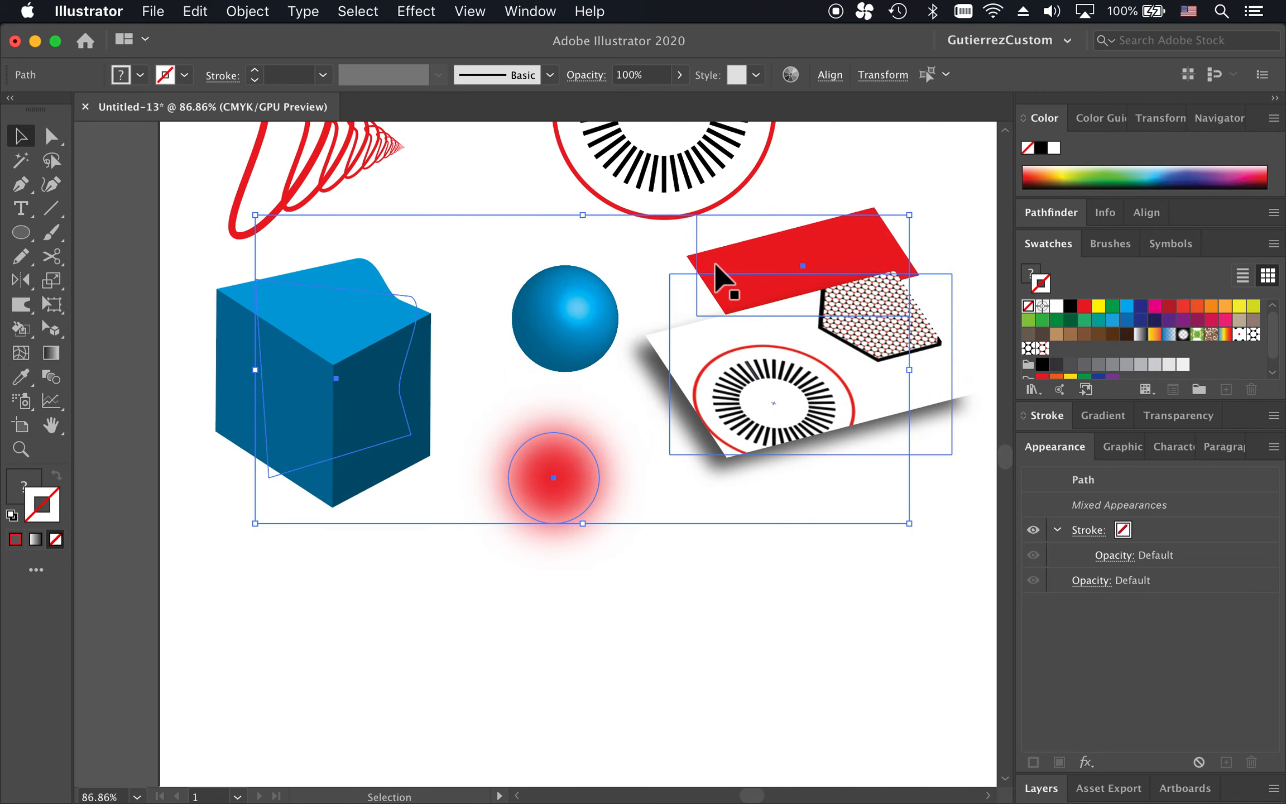
pyautogui.scroll(1, 722, 279)
pyautogui.click(845, 604)
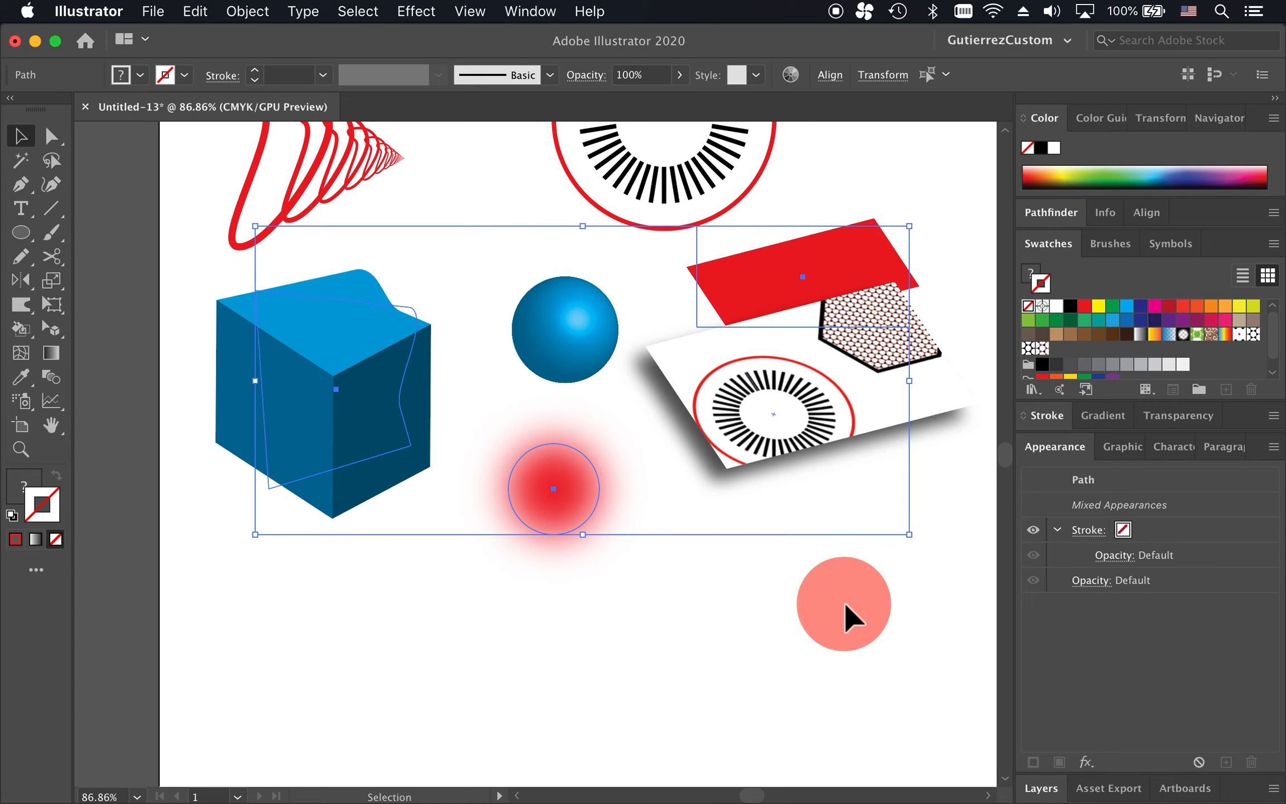
# Move the shadowed screenshot down and to the left, clear of the red rotated rectangle, and inspect the rectangle's effects.
pyautogui.click(853, 372)
pyautogui.moveTo(812, 391); pyautogui.dragTo(775, 427)
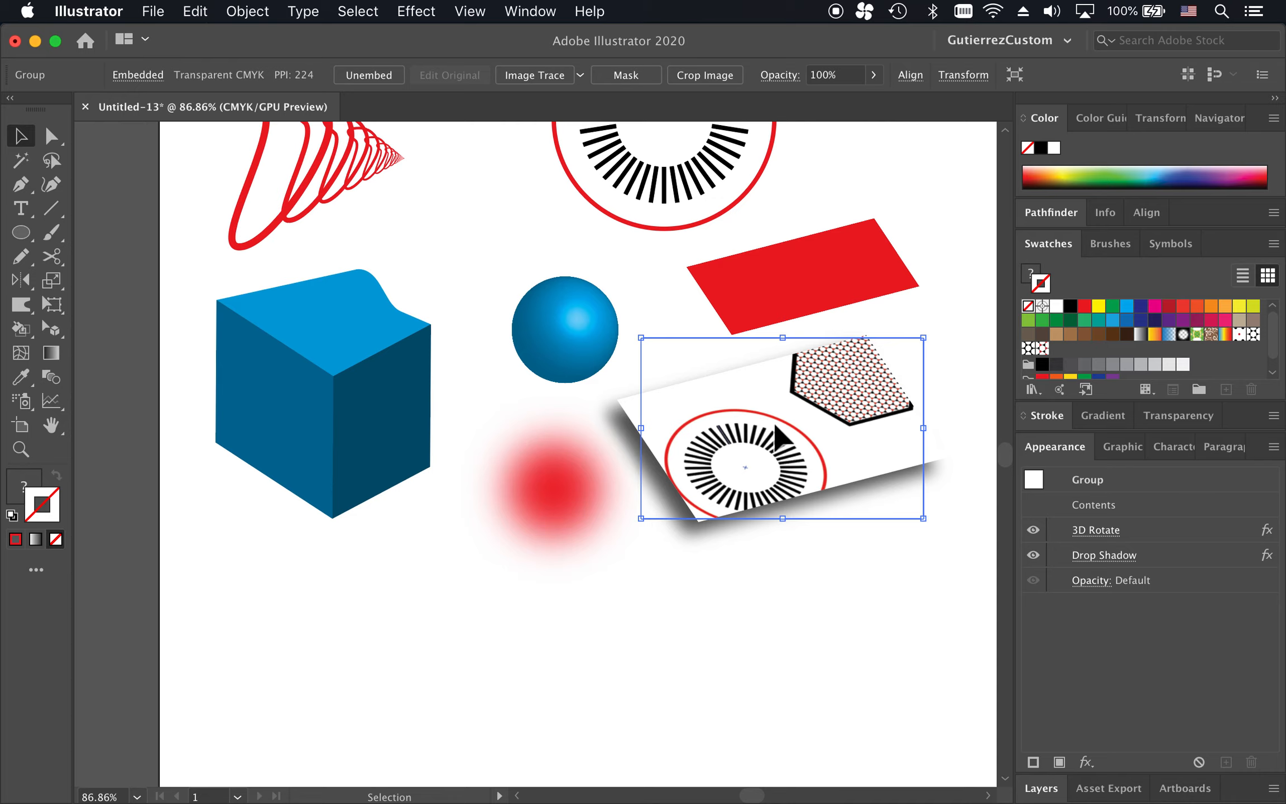
pyautogui.click(811, 301)
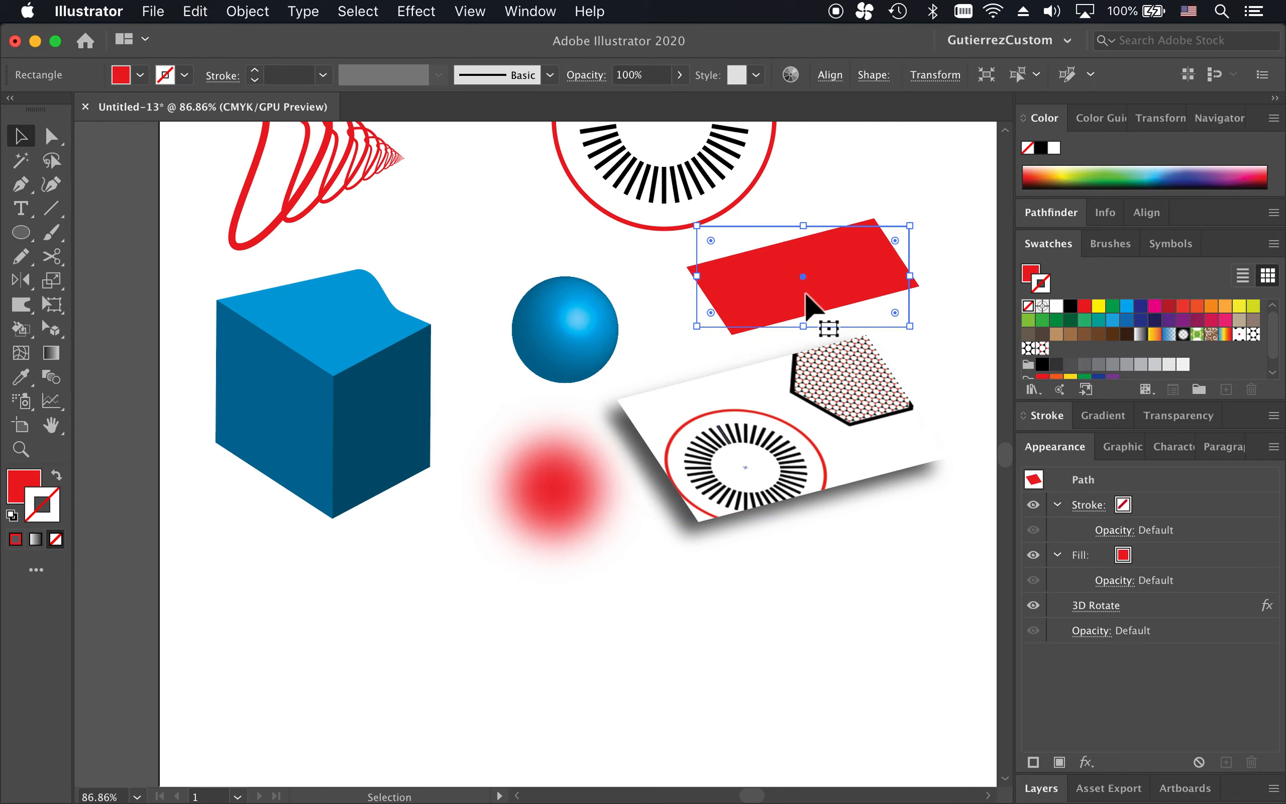
# Save the shadowed screenshot's 3D Rotate and Drop Shadow appearance as a new graphic style.
pyautogui.click(769, 412)
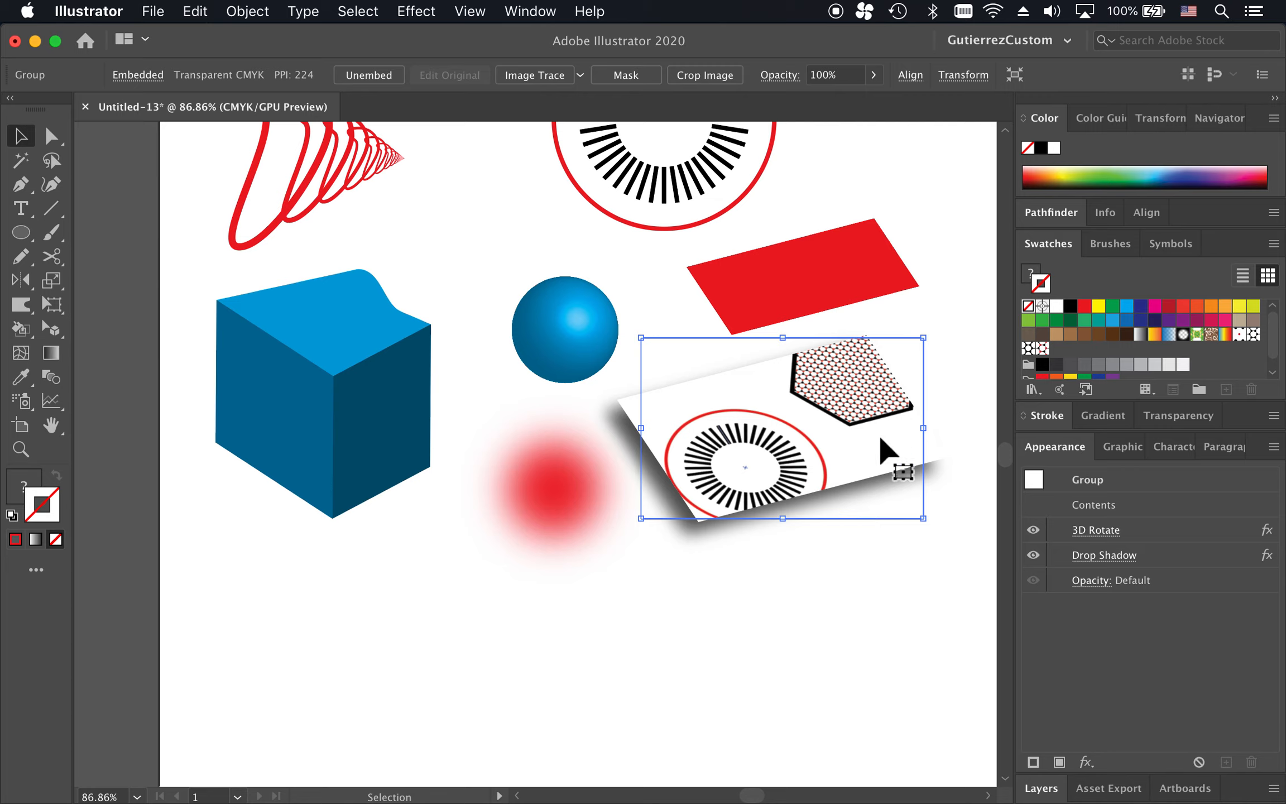
pyautogui.click(1123, 450)
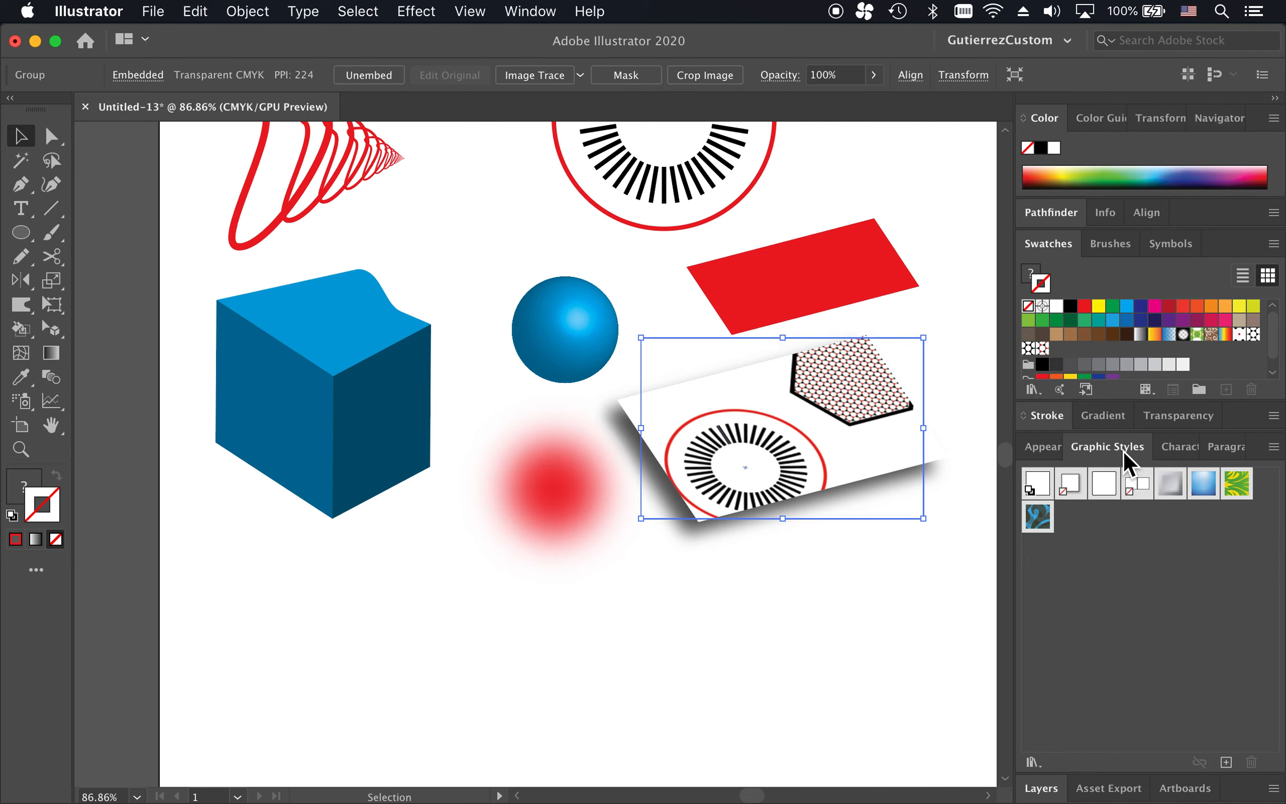
pyautogui.click(420, 12)
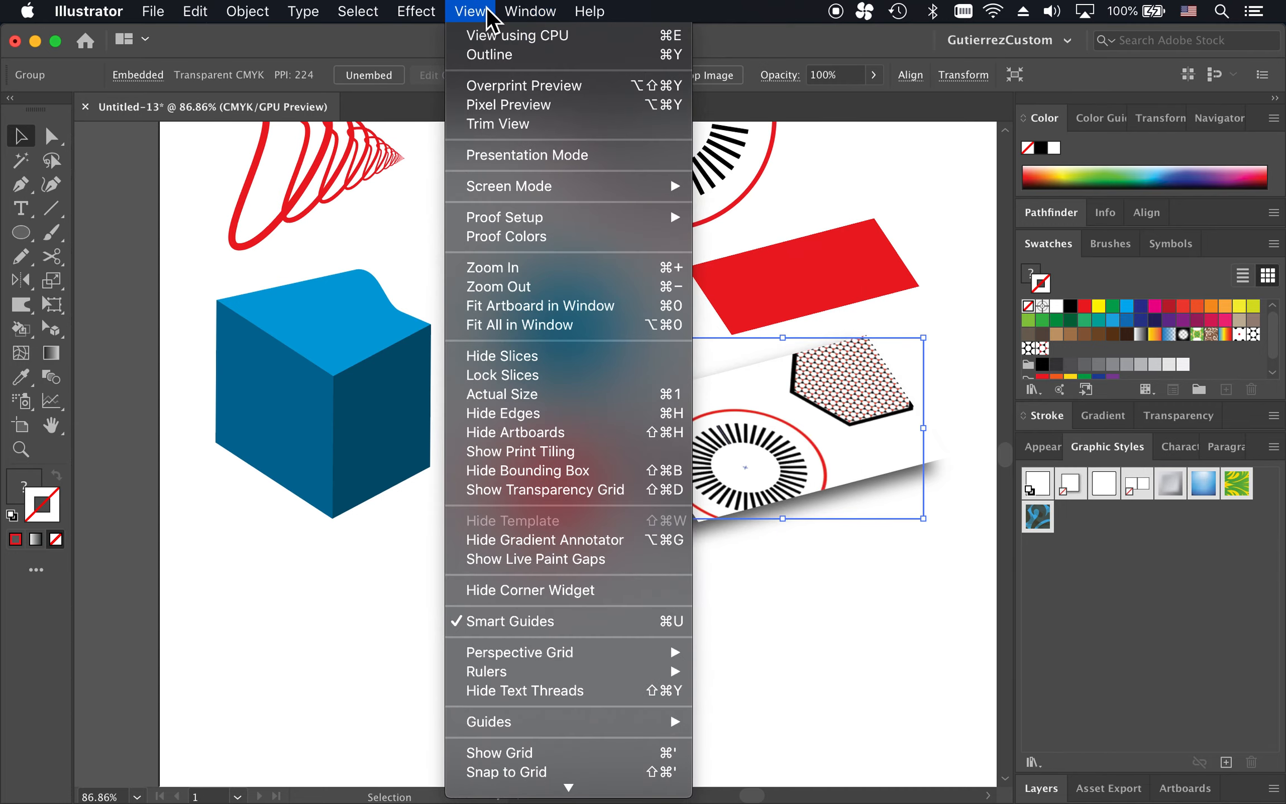
pyautogui.moveTo(525, 14)
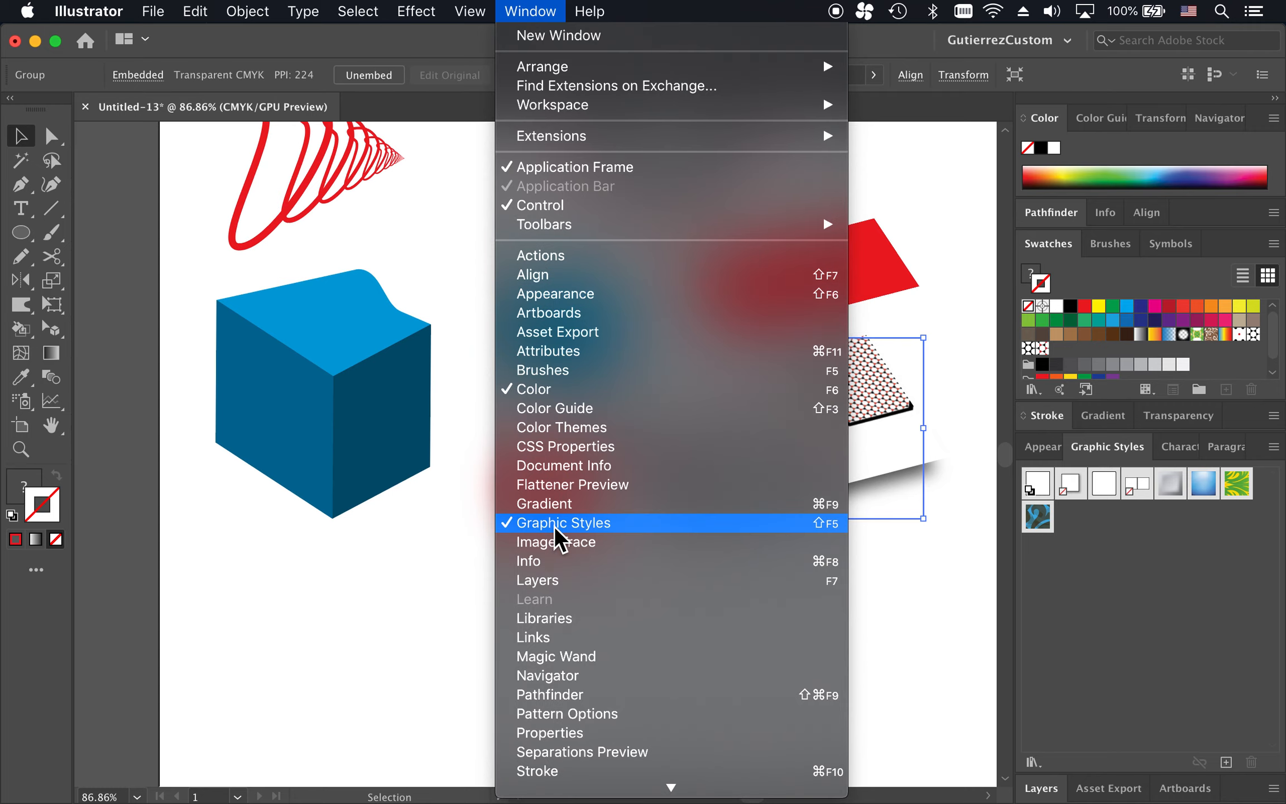
pyautogui.click(810, 14)
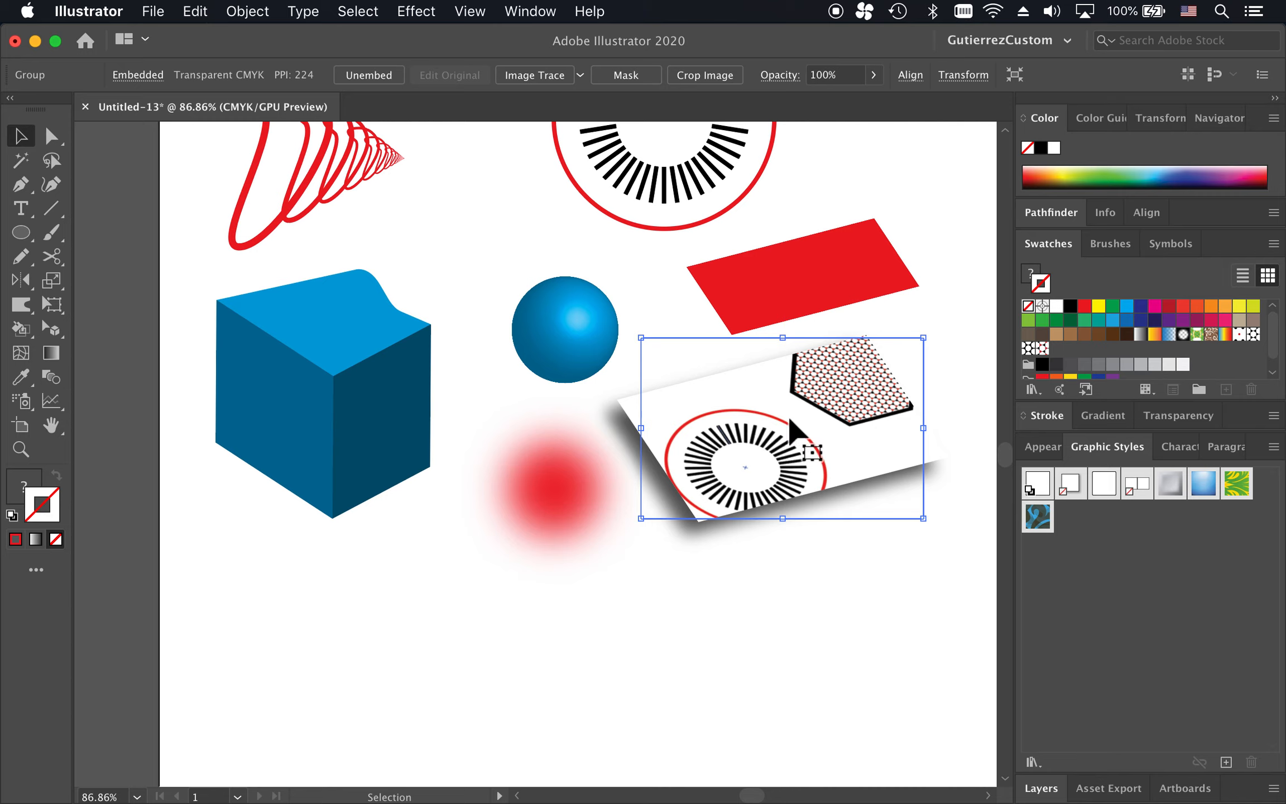
pyautogui.moveTo(783, 416); pyautogui.dragTo(1078, 522)
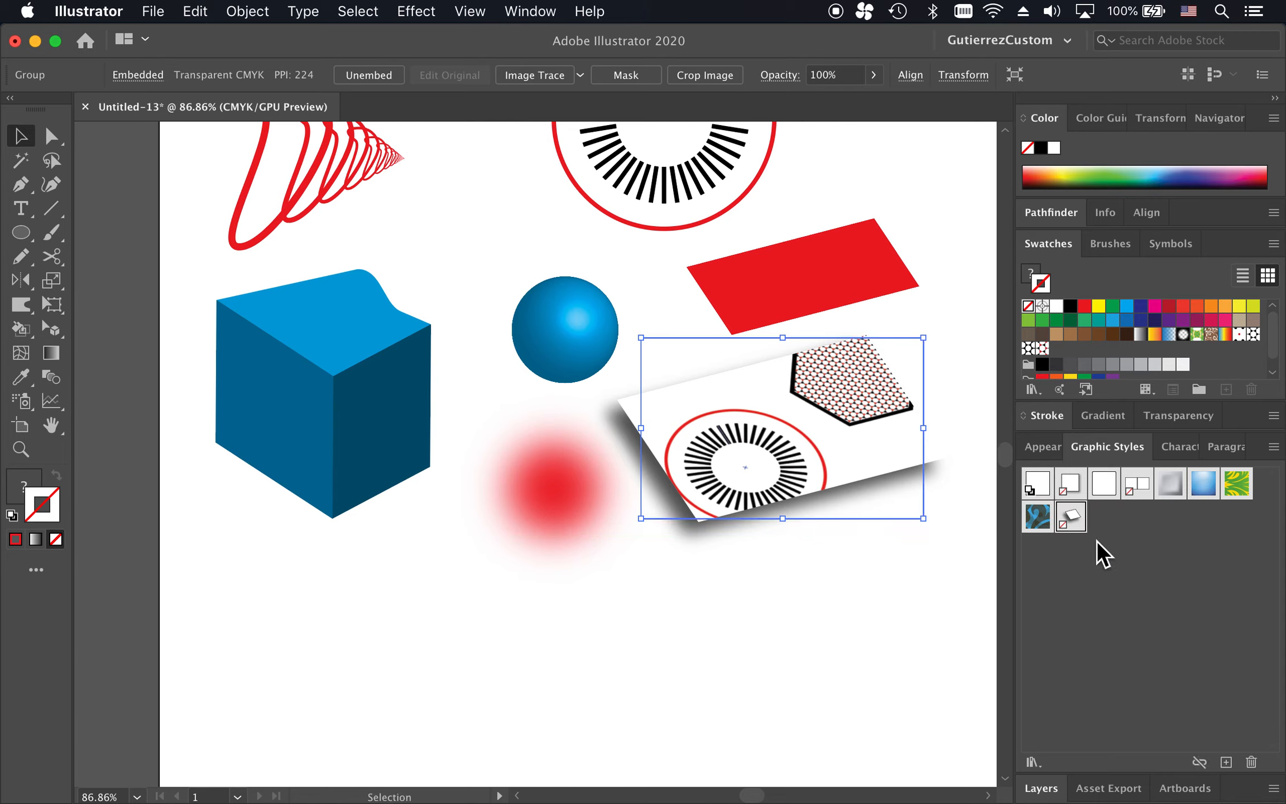
pyautogui.click(1148, 552)
pyautogui.click(590, 619)
# Draw a closed four-sided red shape in the empty area below the blurred circle with the Pen tool.
pyautogui.press('p')
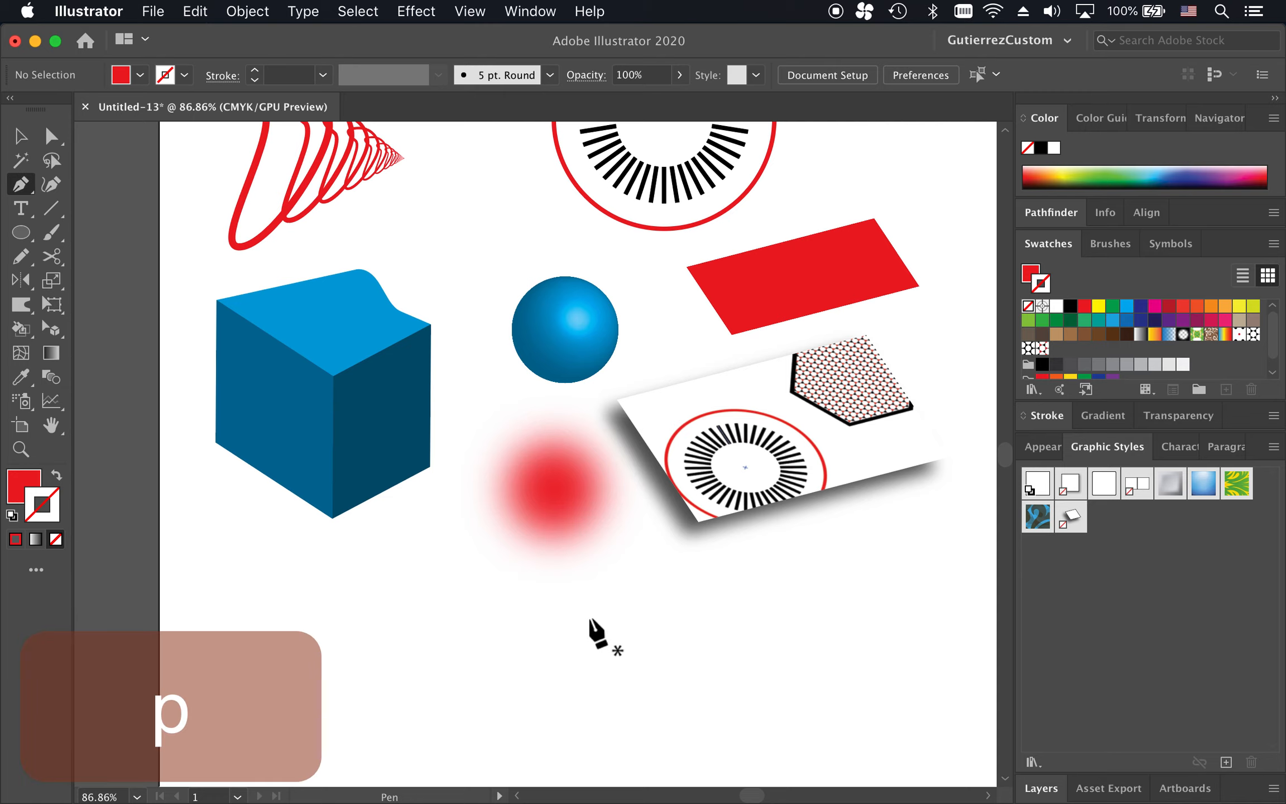
pyautogui.click(531, 650)
pyautogui.click(678, 582)
pyautogui.click(790, 679)
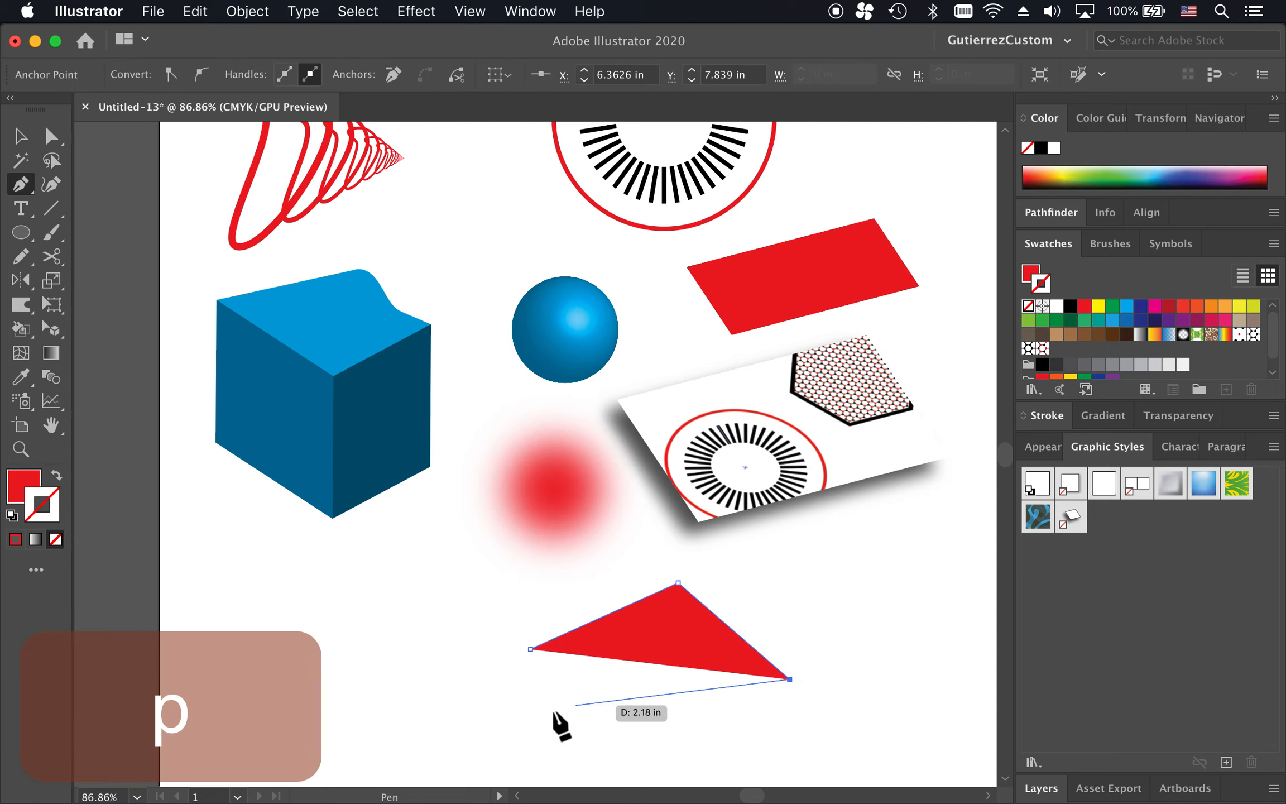
pyautogui.click(553, 710)
pyautogui.click(531, 649)
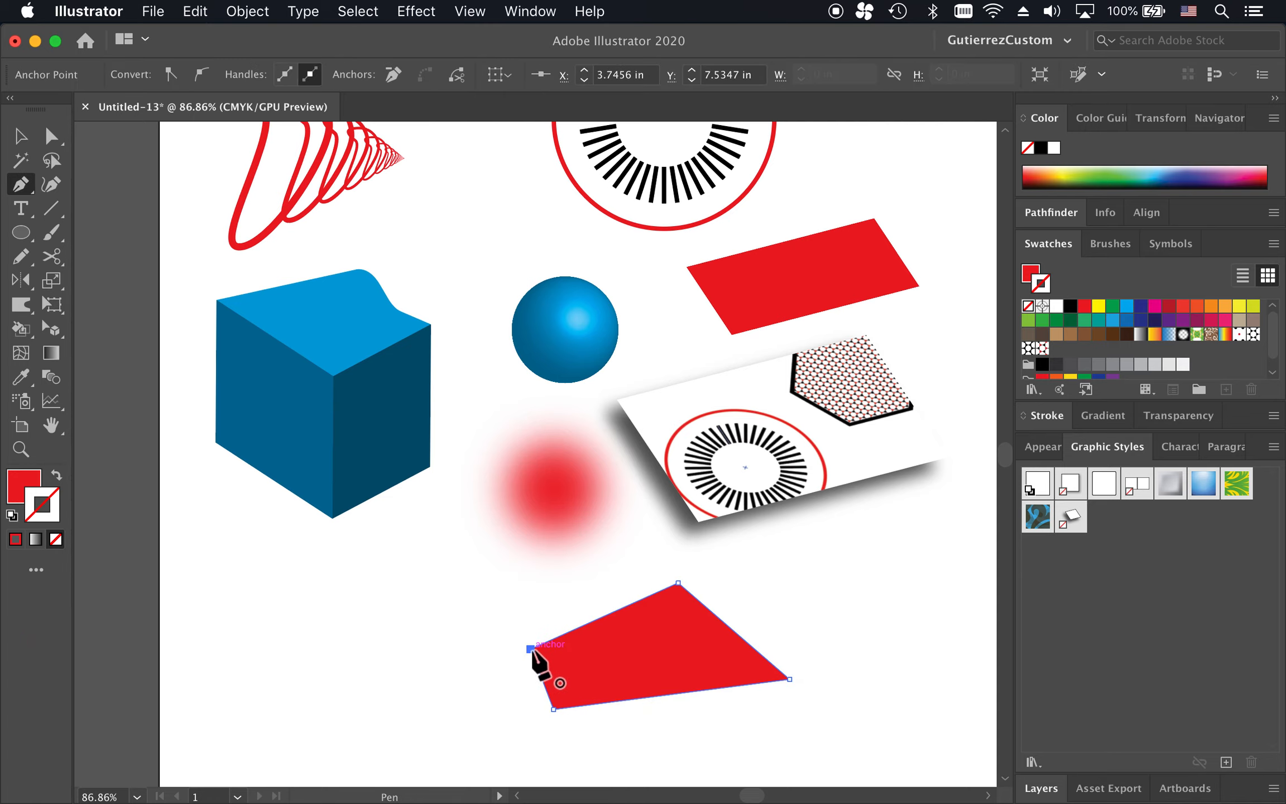
pyautogui.press('v')
pyautogui.click(853, 637)
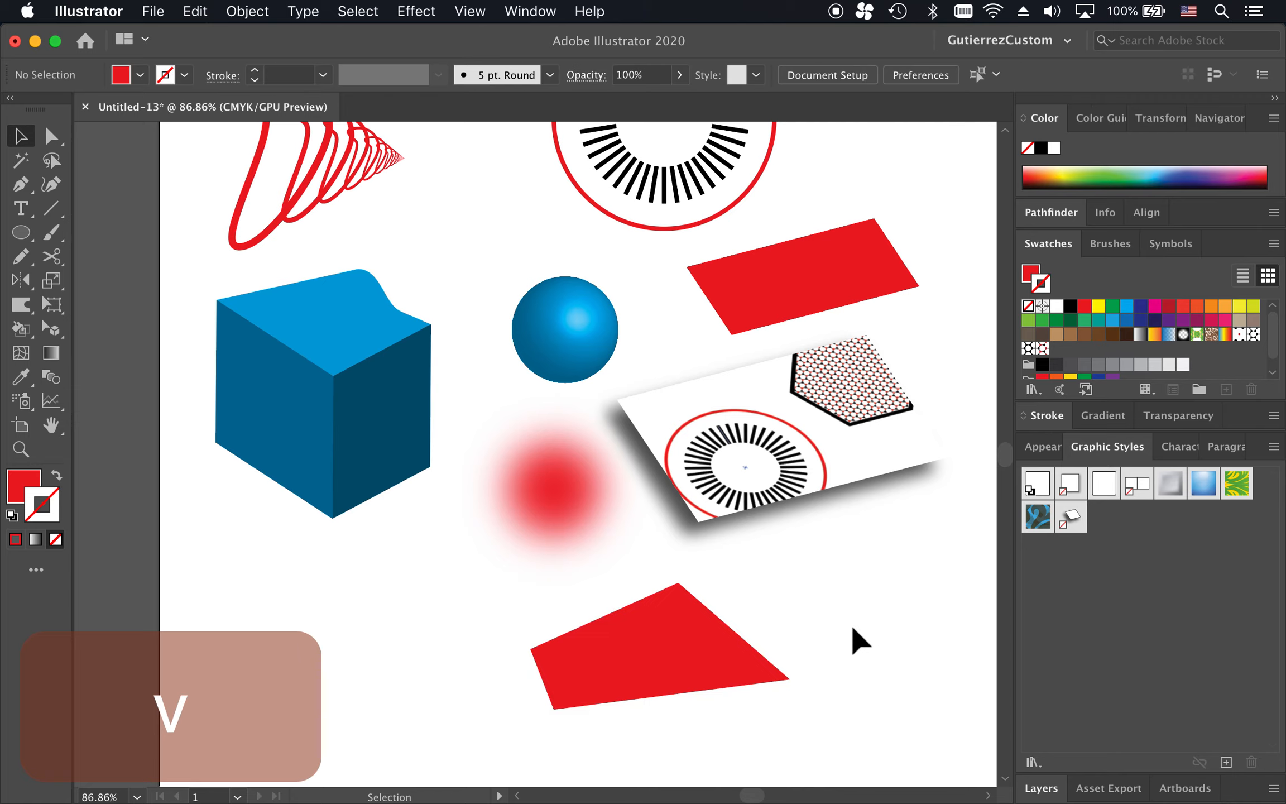
# Apply the newly saved graphic style to the four-sided shape and check how the shape renders.
pyautogui.click(712, 644)
pyautogui.click(1073, 517)
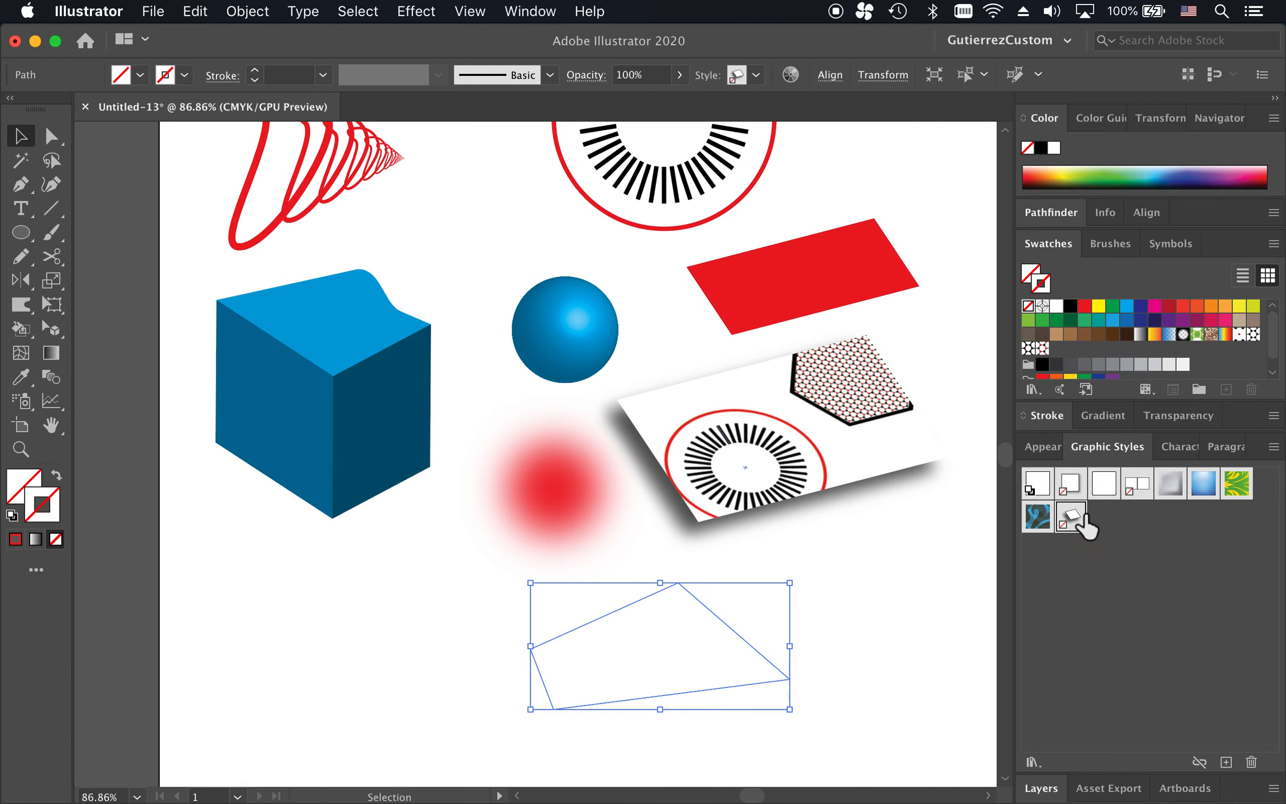
pyautogui.click(832, 615)
pyautogui.scroll(-3, 831, 616)
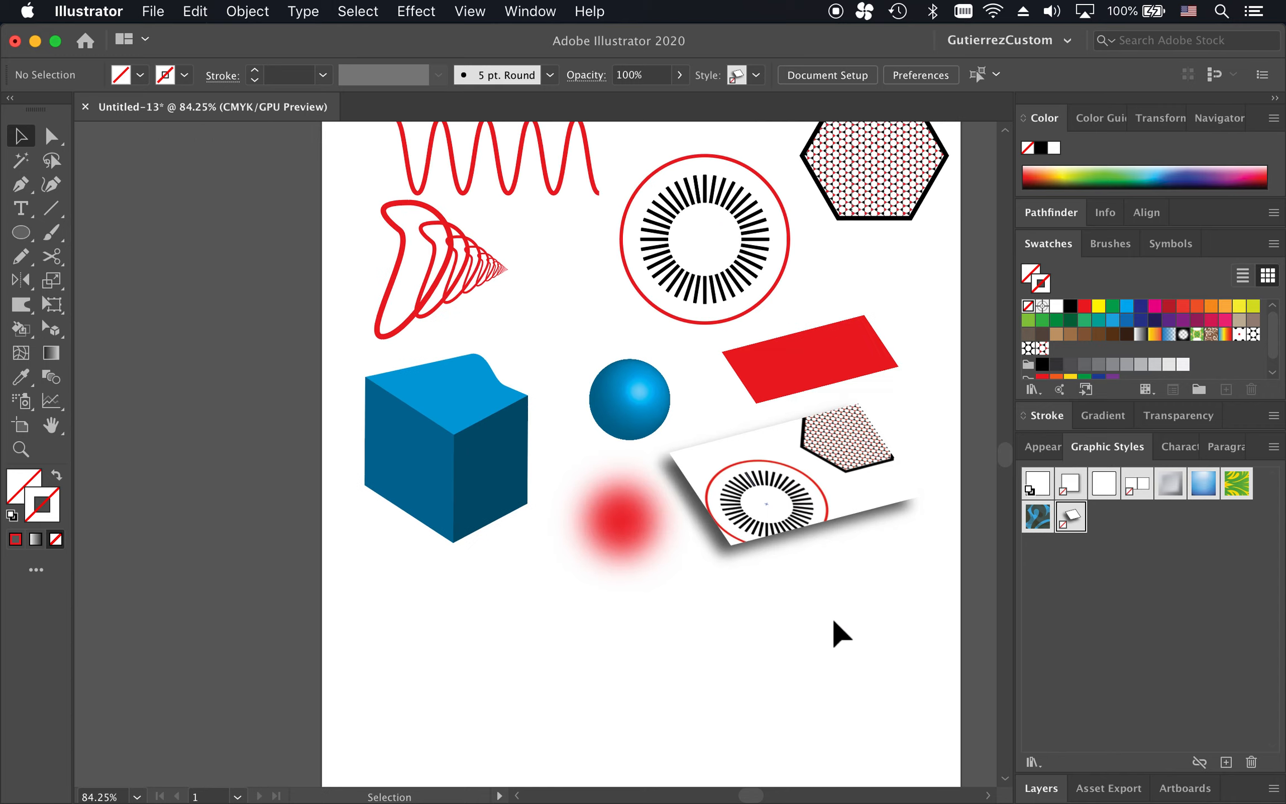
pyautogui.scroll(-5, 832, 616)
pyautogui.hscroll(2, 832, 616)
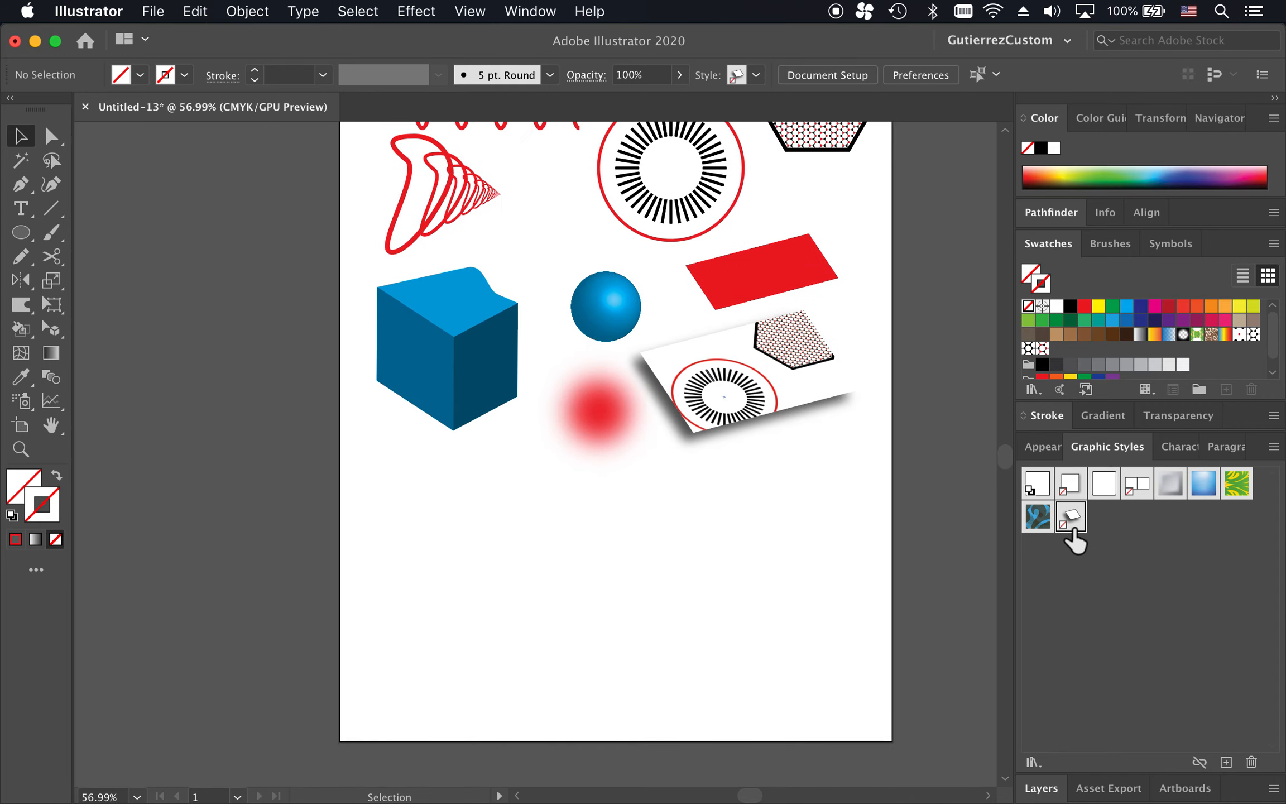
pyautogui.scroll(2, 712, 533)
pyautogui.scroll(3, 509, 621)
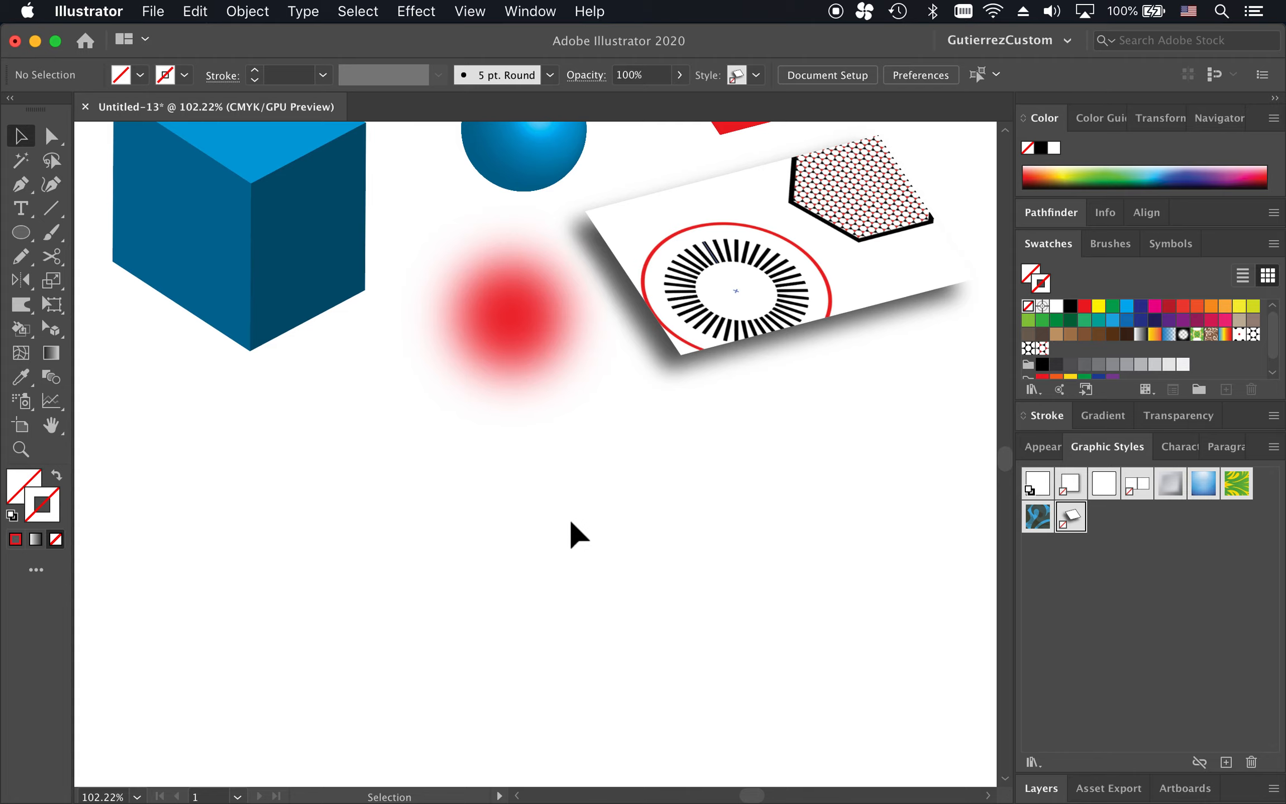
pyautogui.click(642, 554)
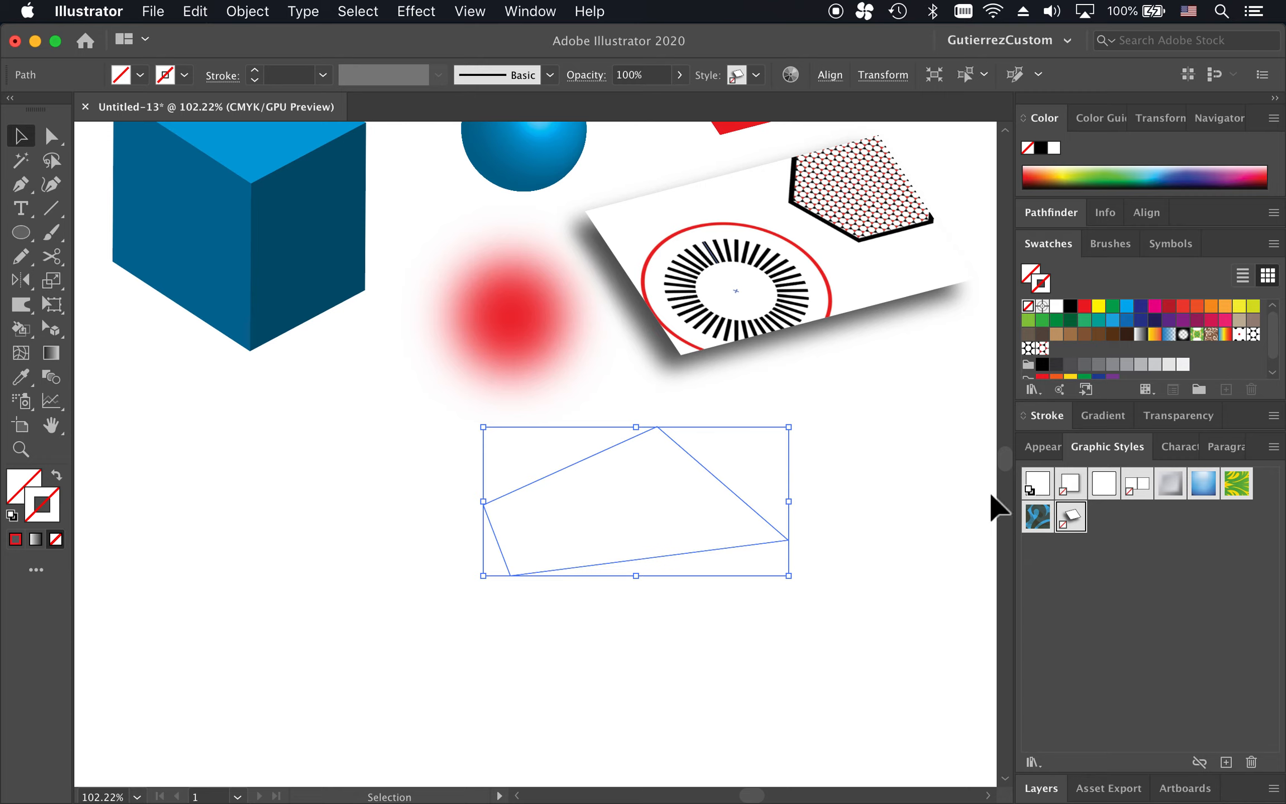
pyautogui.click(703, 676)
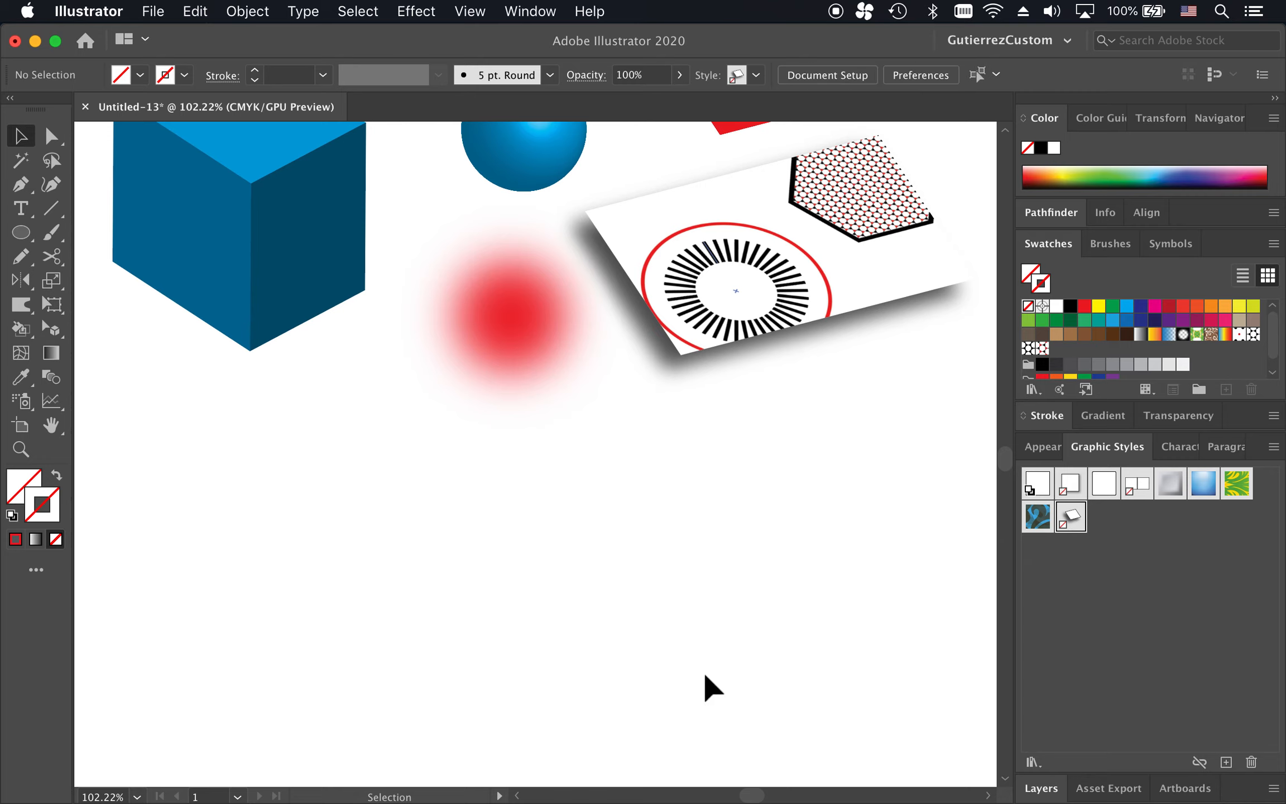
# Delete the styled four-sided shape below the blurred circle.
pyautogui.scroll(-3, 703, 671)
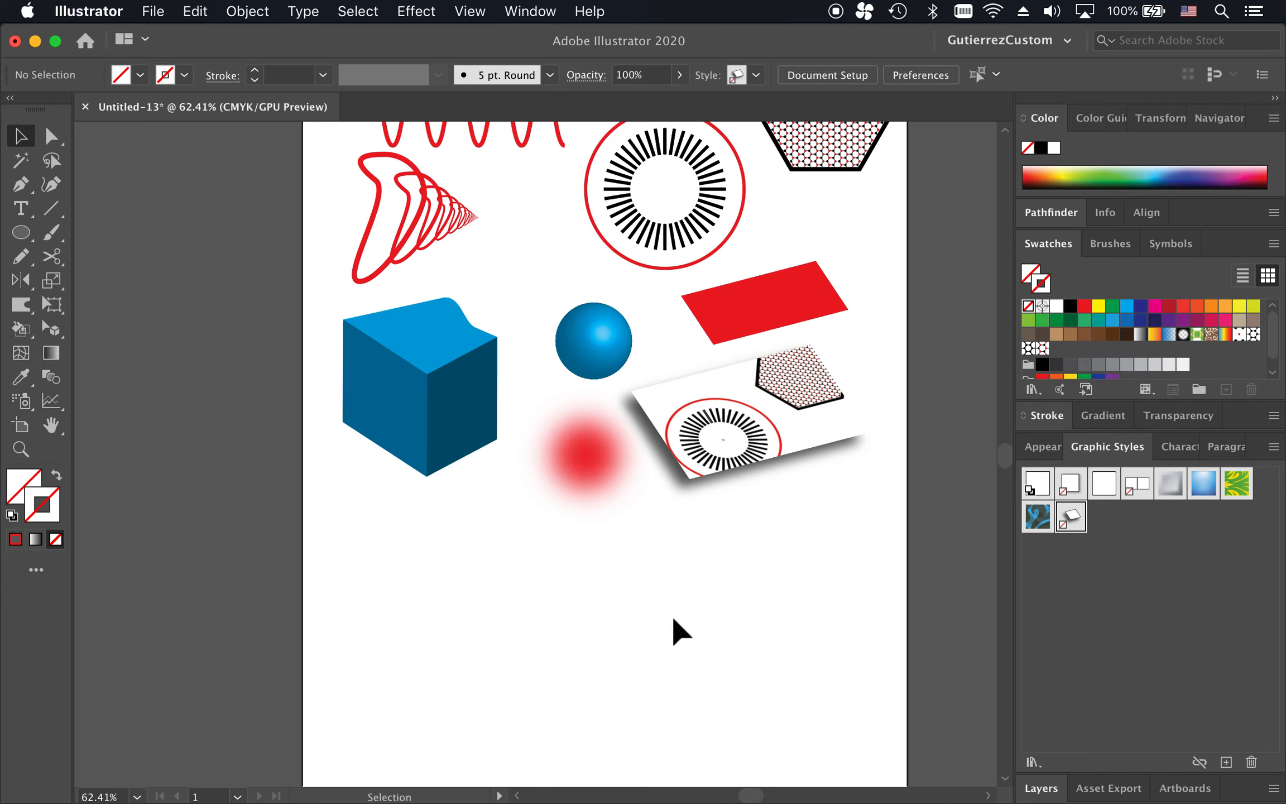
pyautogui.click(681, 596)
pyautogui.press('BackSpace')
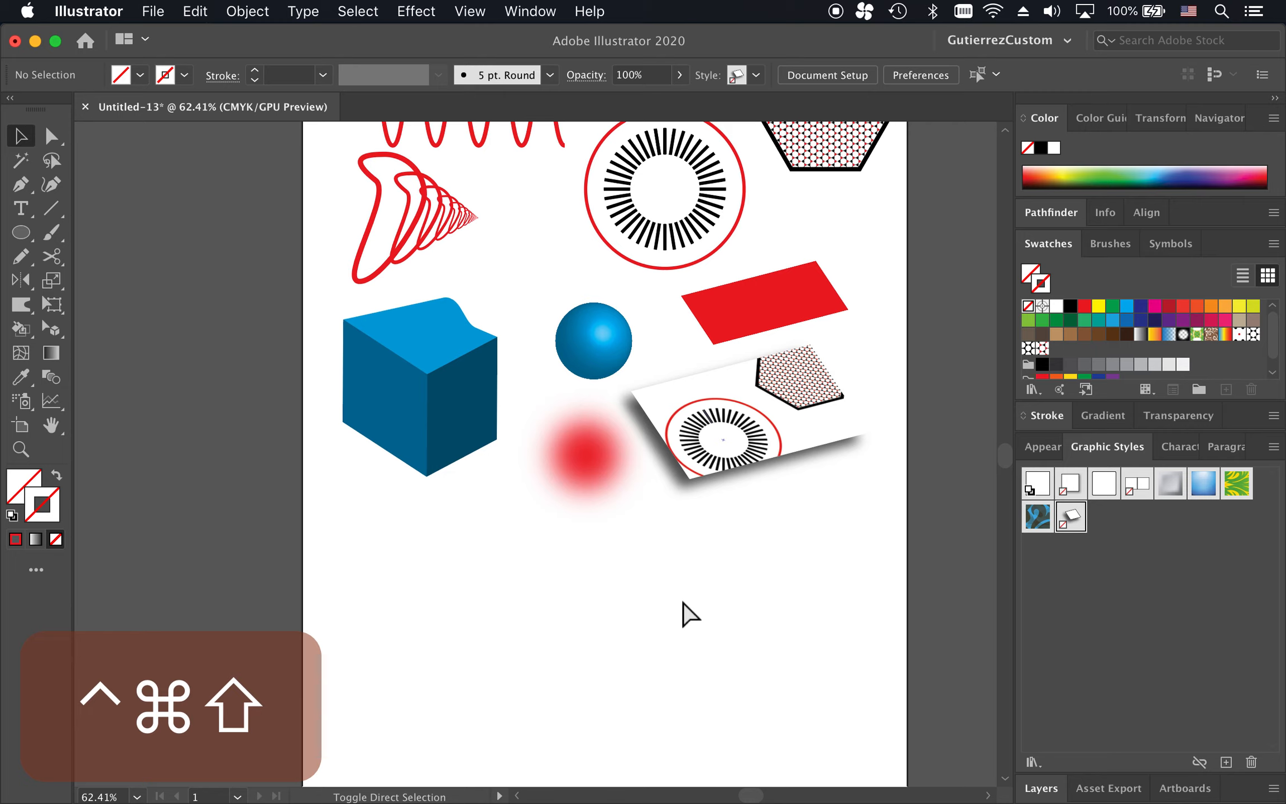
# Capture a screen region spanning part of the blue cube, the sphere and the blurred circle, and paste it into the document.
pyautogui.press('ctrl+super+shift+4')
pyautogui.moveTo(417, 354); pyautogui.dragTo(617, 472)
pyautogui.press('super+v')
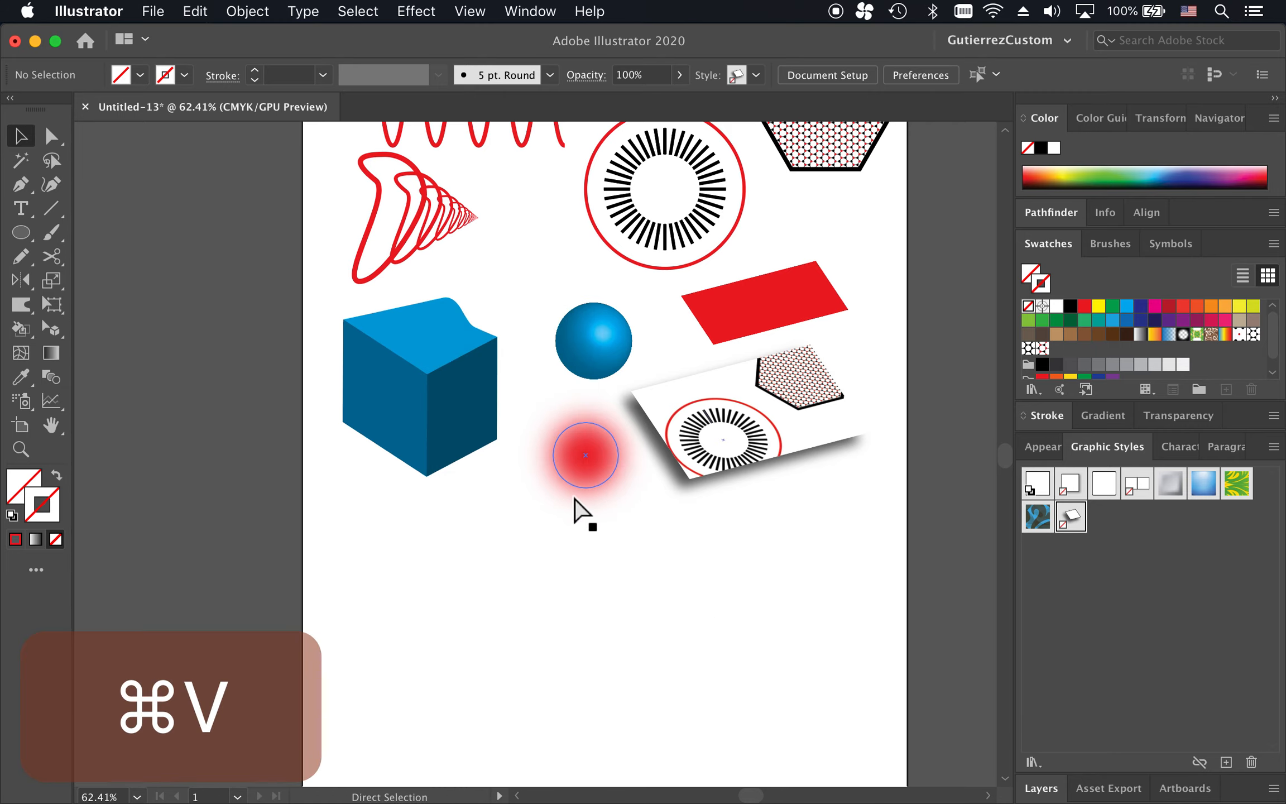
# Place the pasted screen capture below the blurred circle and apply the saved skewed drop-shadow graphic style to it.
pyautogui.moveTo(527, 486); pyautogui.dragTo(606, 599)
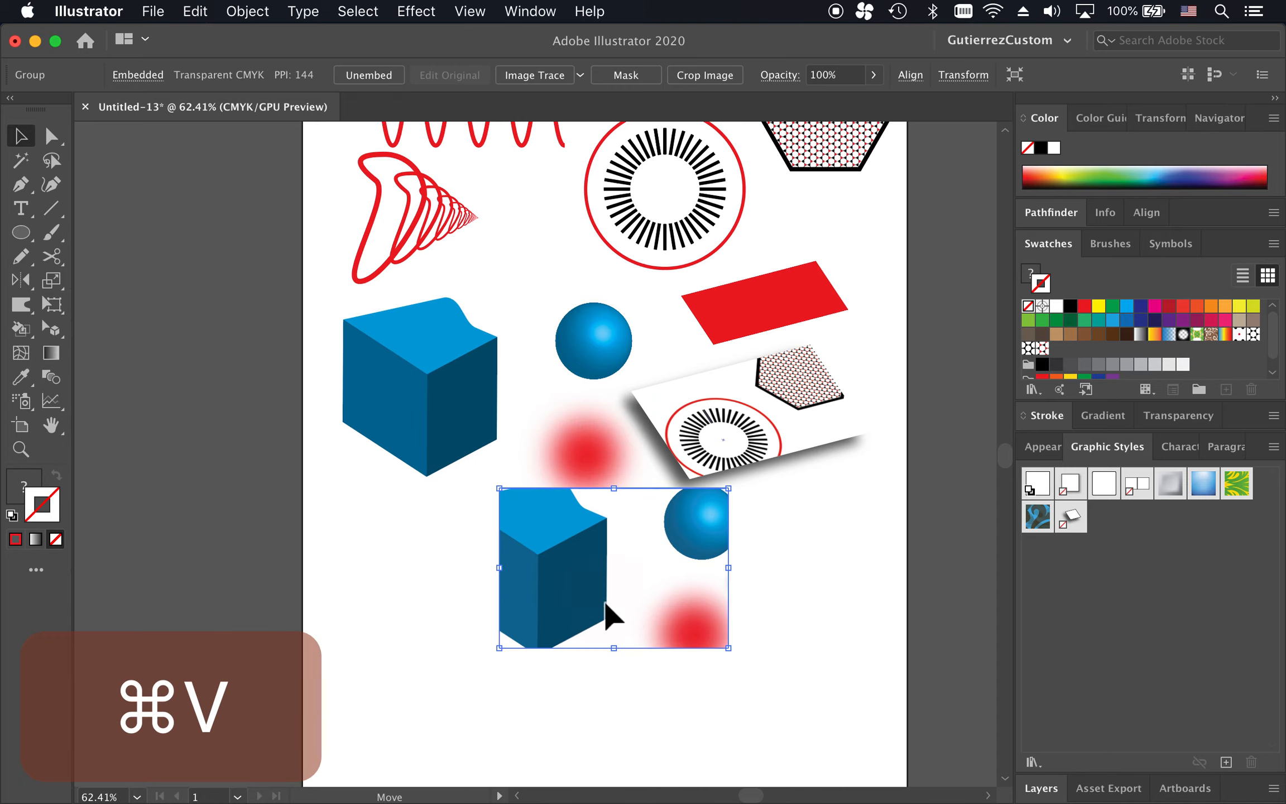
pyautogui.click(1073, 517)
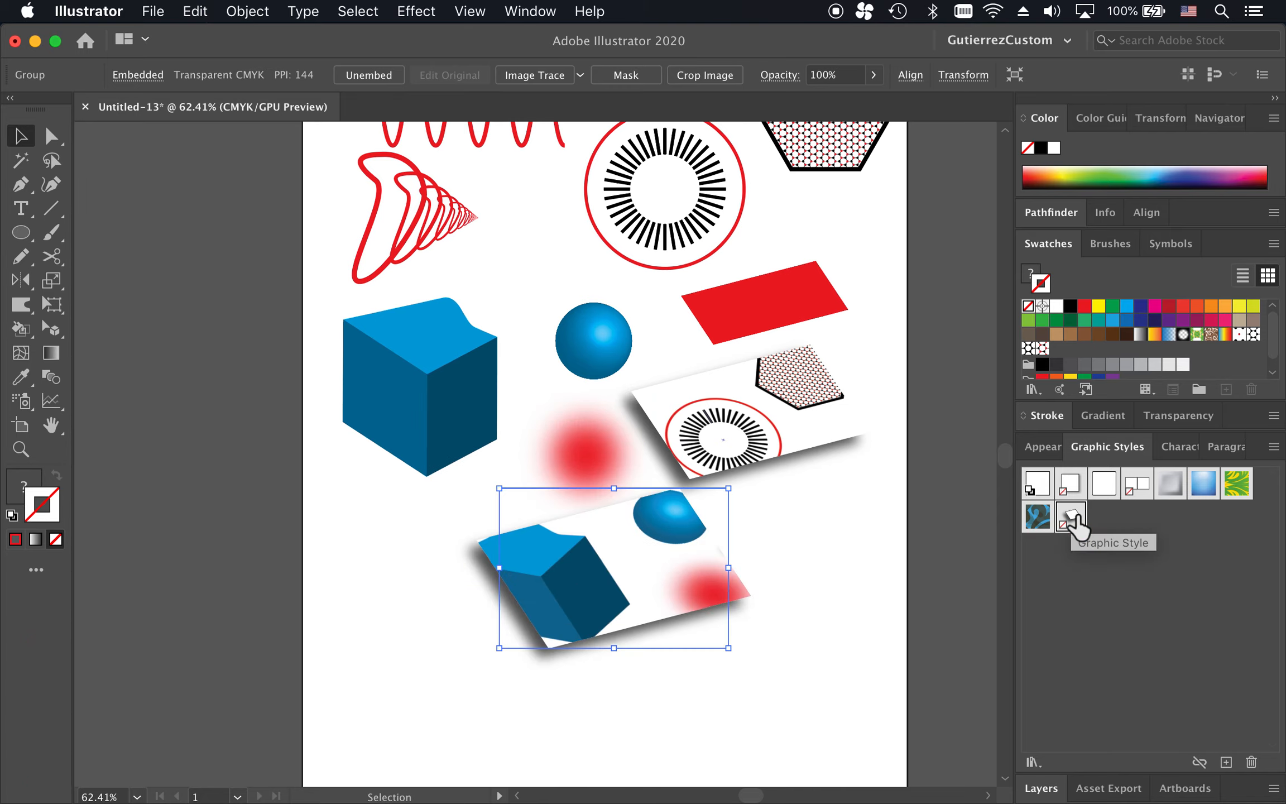
pyautogui.click(785, 598)
pyautogui.click(651, 589)
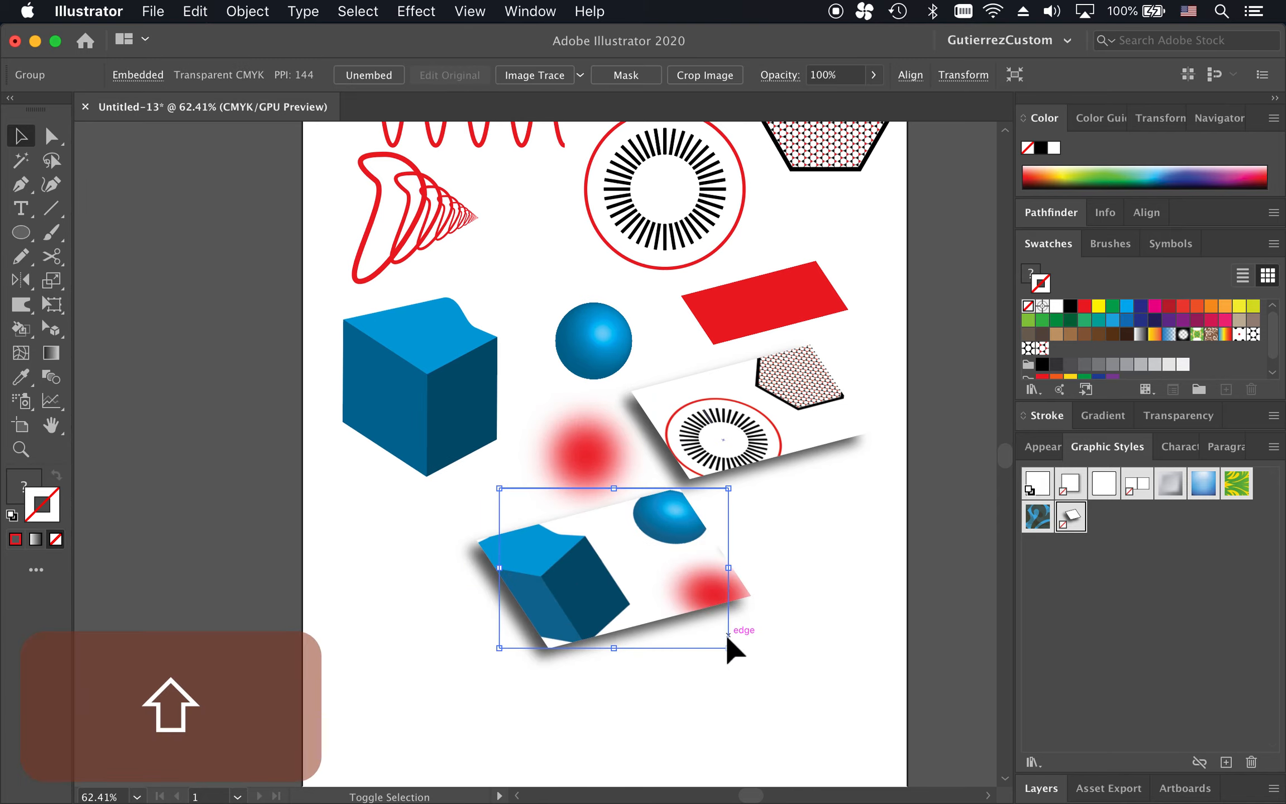
# Scale the styled capture down proportionally and move it directly beneath the other styled image.
pyautogui.moveTo(726, 648); pyautogui.dragTo(671, 607)
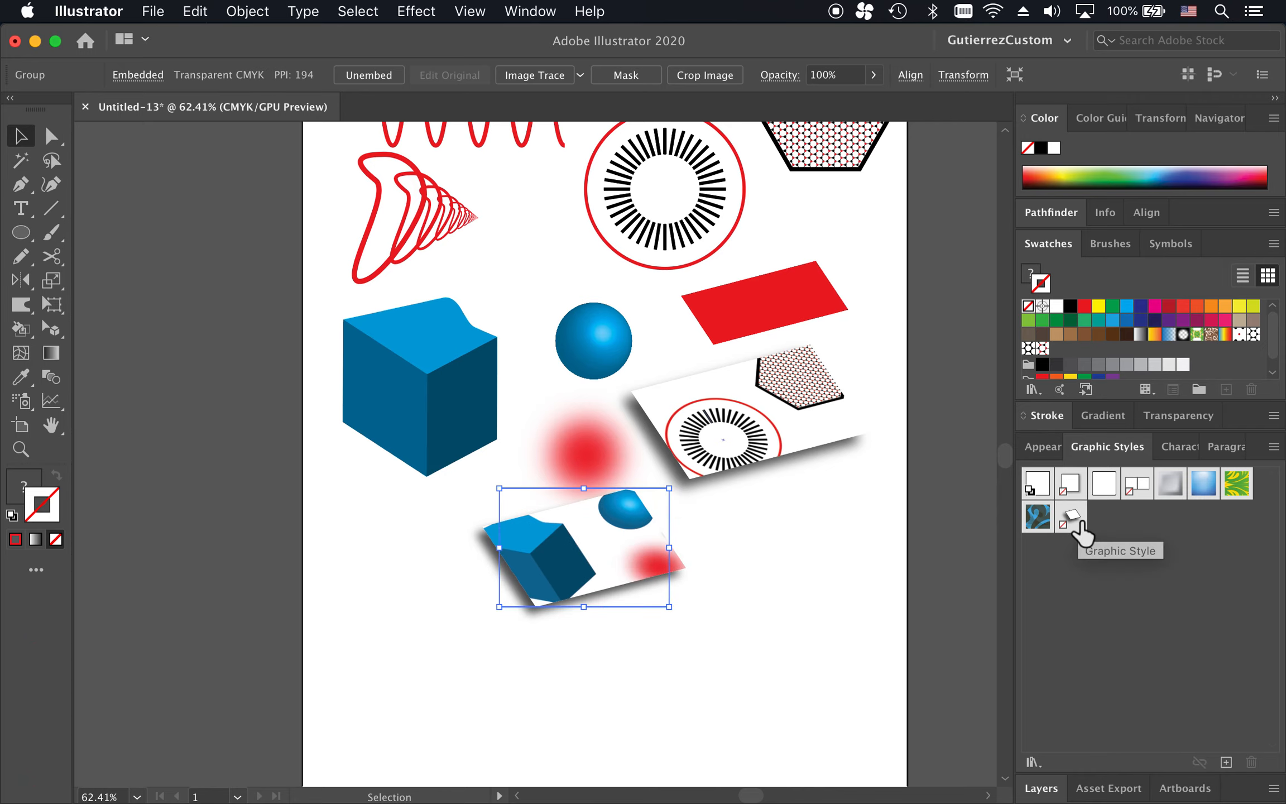
pyautogui.moveTo(1080, 527); pyautogui.dragTo(768, 525)
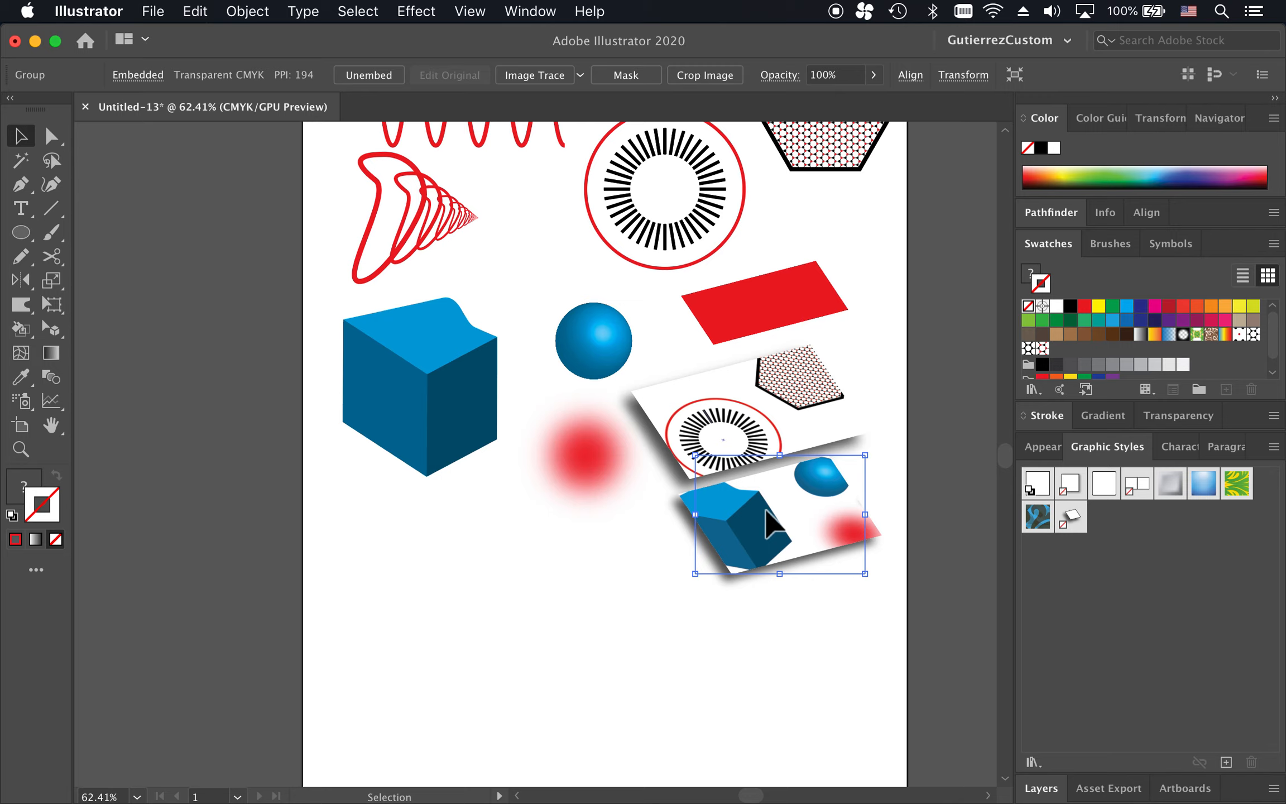
pyautogui.click(832, 614)
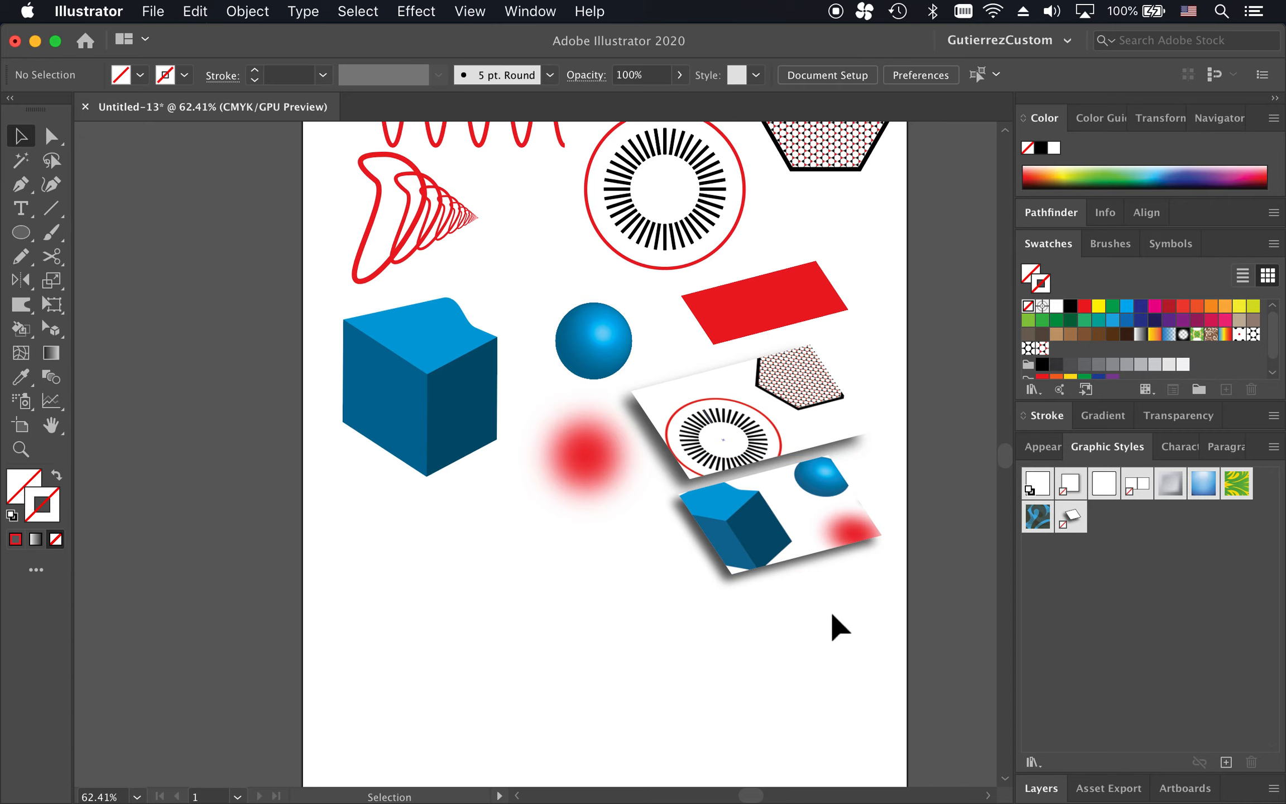
pyautogui.click(466, 551)
pyautogui.click(444, 335)
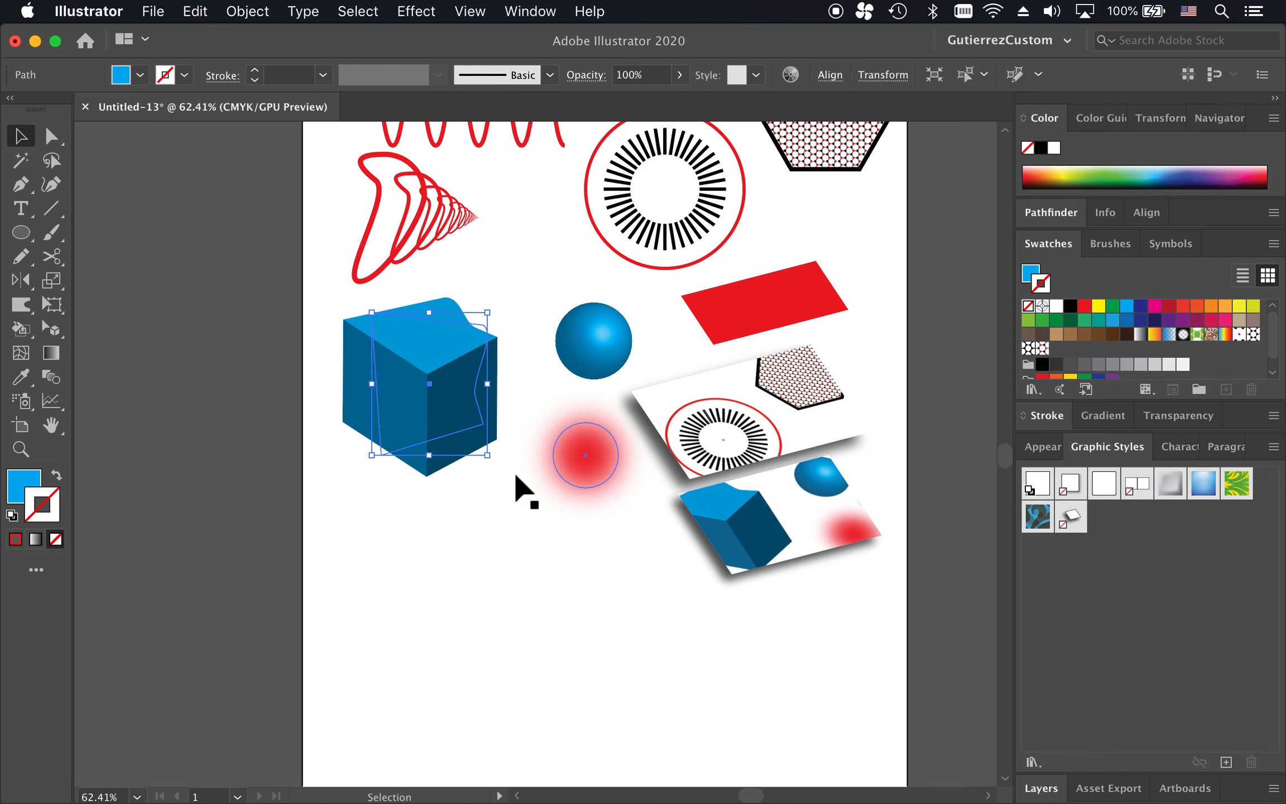
pyautogui.click(561, 491)
pyautogui.click(625, 593)
# Move the patterned hexagon slightly down so it sits beside the circle with radiating black dashes.
pyautogui.scroll(1, 628, 598)
pyautogui.scroll(2, 630, 599)
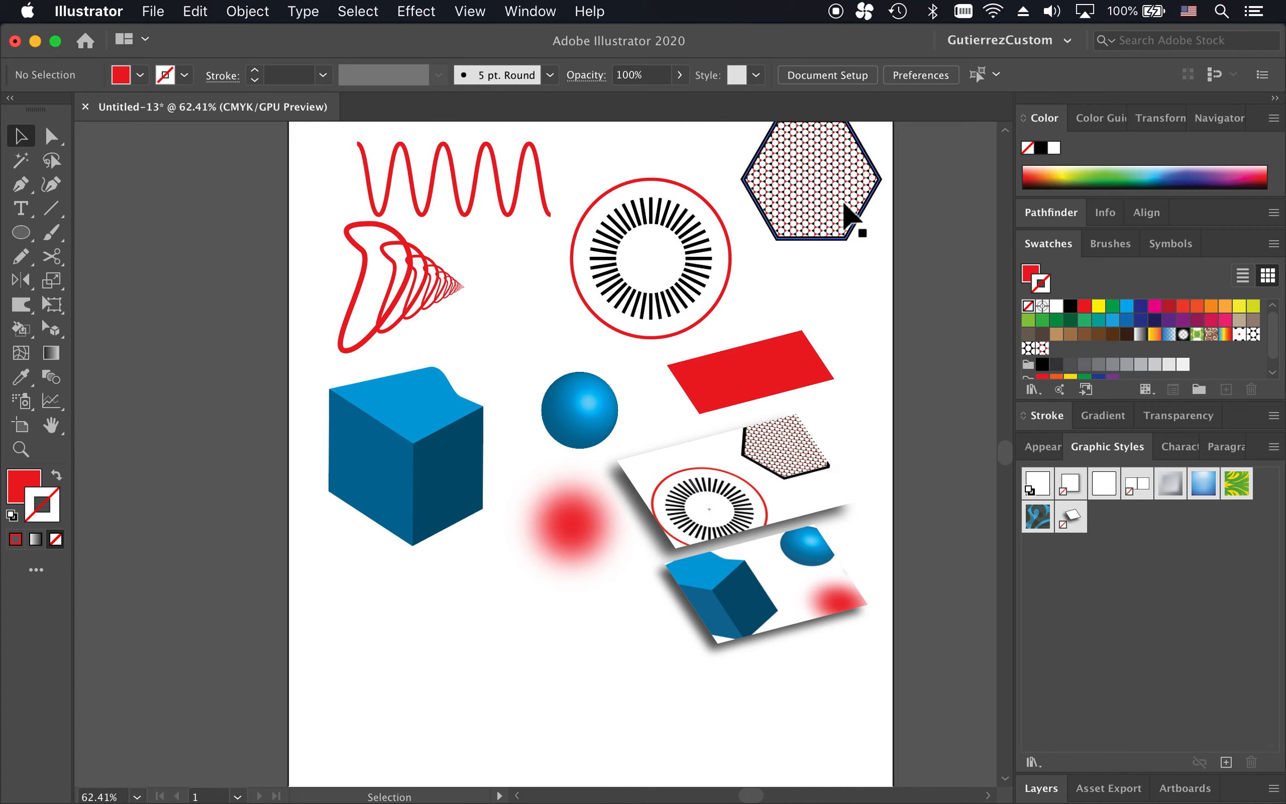
pyautogui.click(843, 202)
pyautogui.moveTo(827, 210); pyautogui.dragTo(827, 238)
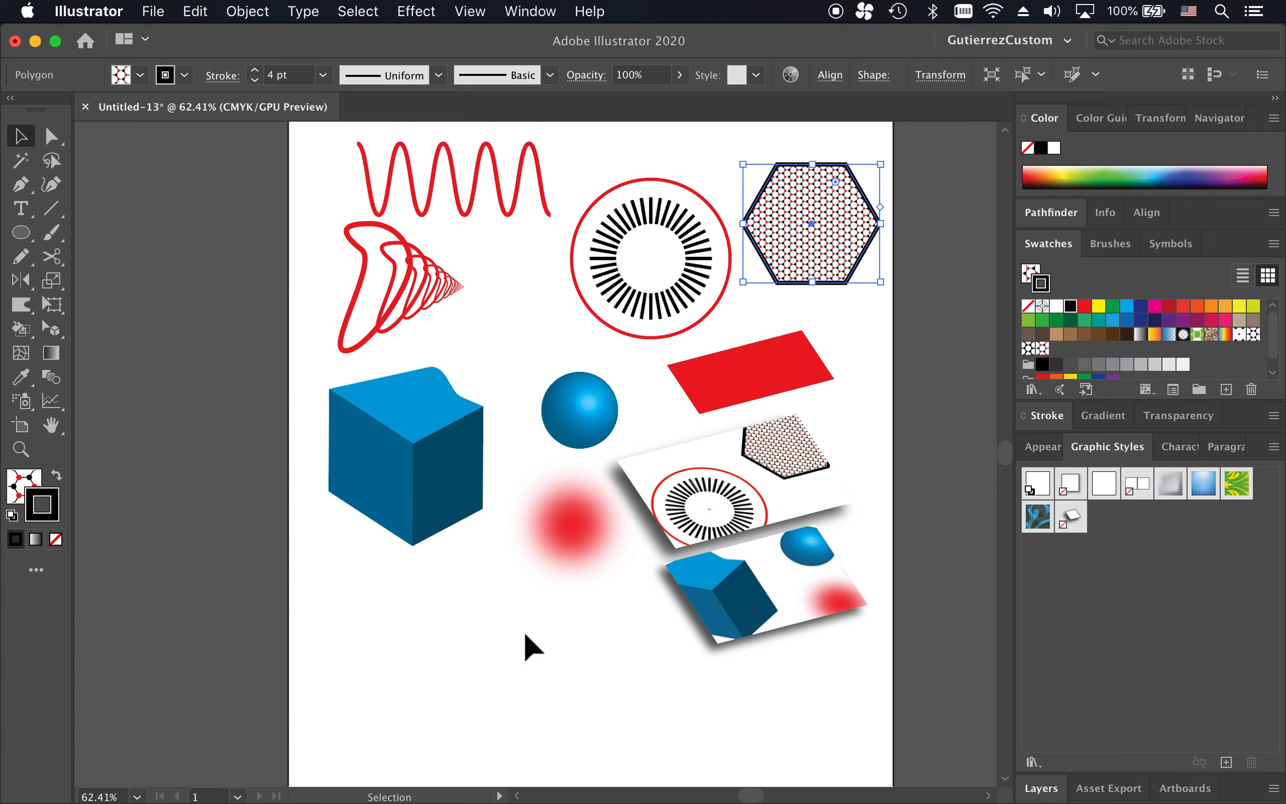
pyautogui.click(527, 646)
pyautogui.click(828, 271)
pyautogui.click(428, 19)
pyautogui.click(428, 19)
pyautogui.click(575, 667)
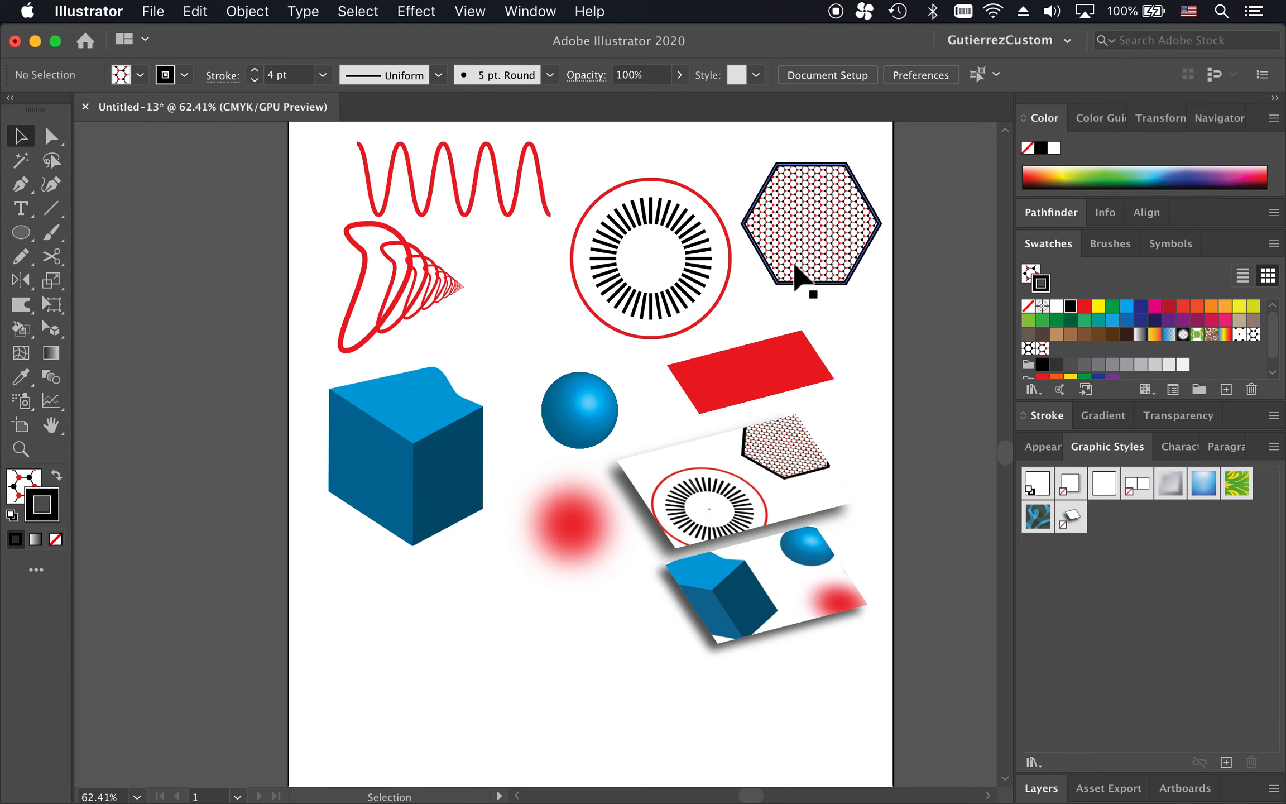
# Save the patterned hexagon as a dynamic symbol named New Symbol with the Movie Clip export type.
pyautogui.click(836, 215)
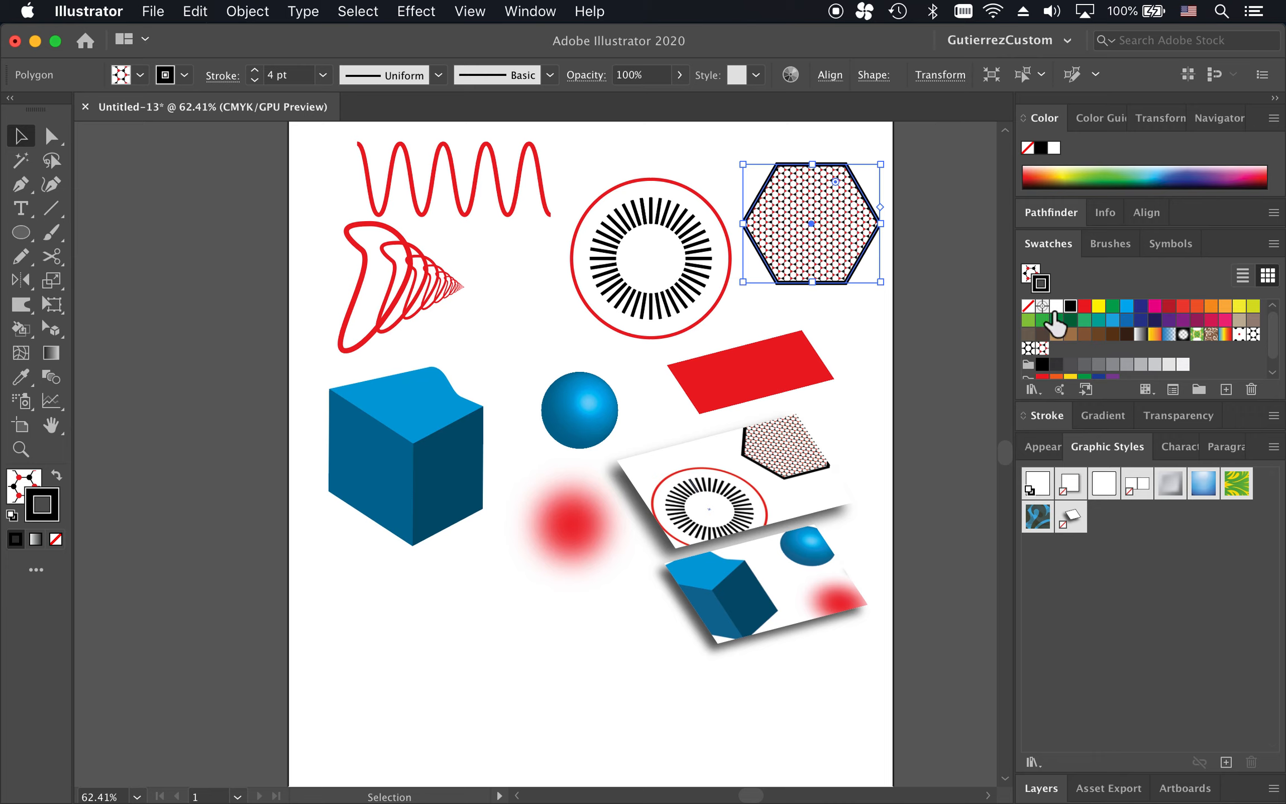
pyautogui.click(1171, 246)
pyautogui.click(531, 11)
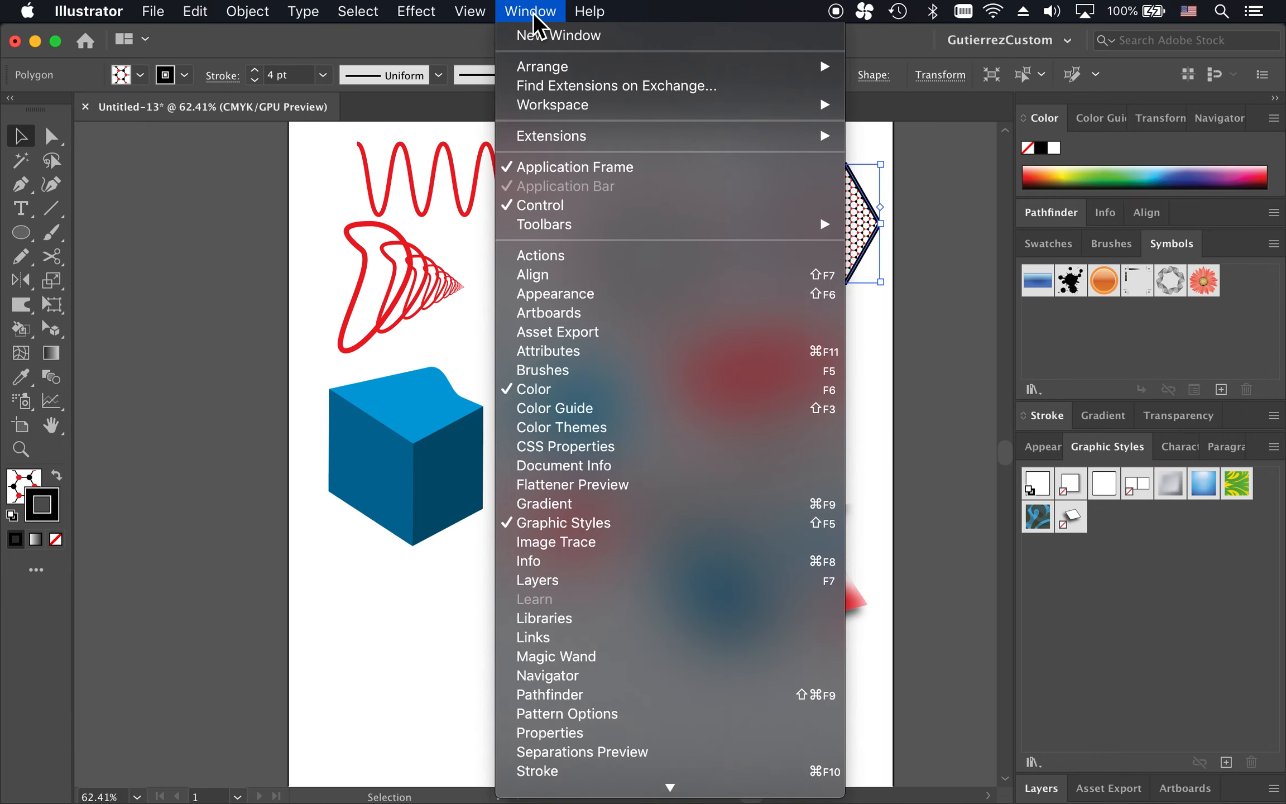
pyautogui.click(533, 13)
pyautogui.click(872, 226)
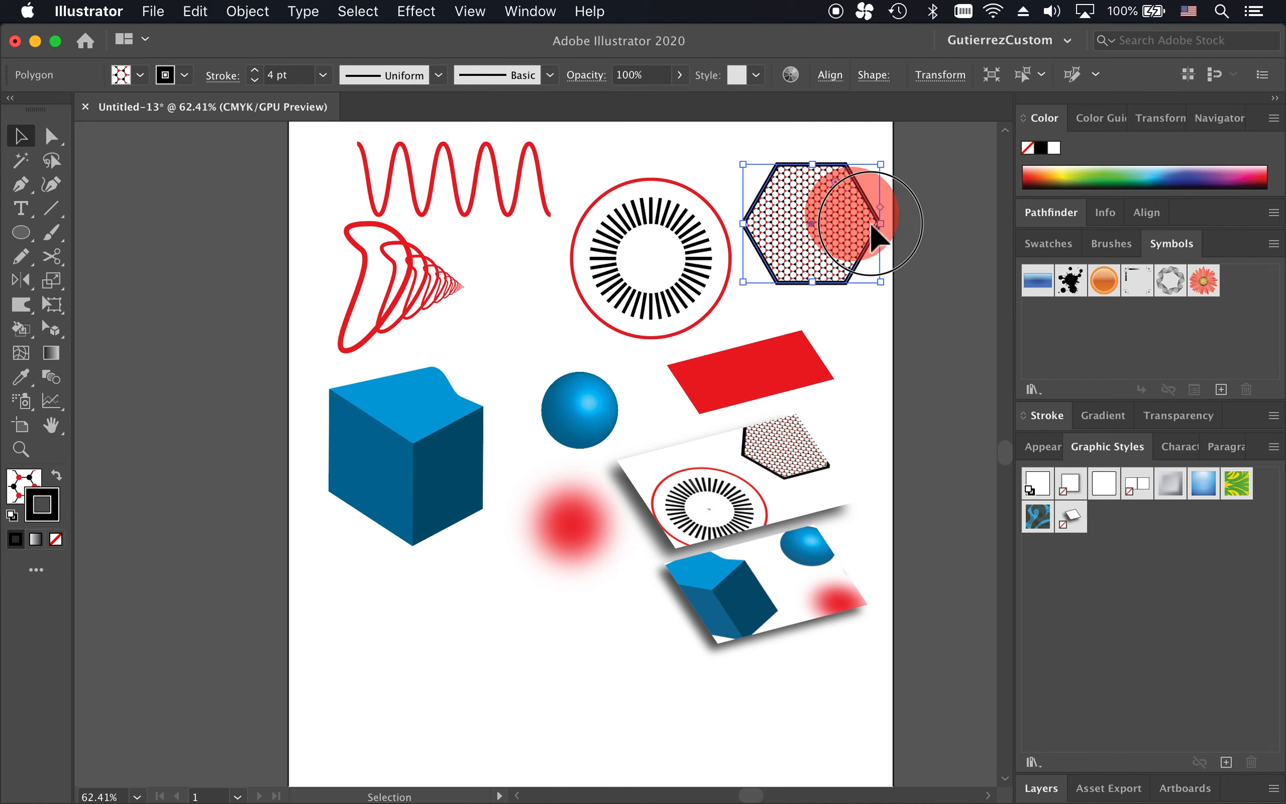
pyautogui.moveTo(872, 226); pyautogui.dragTo(1243, 278)
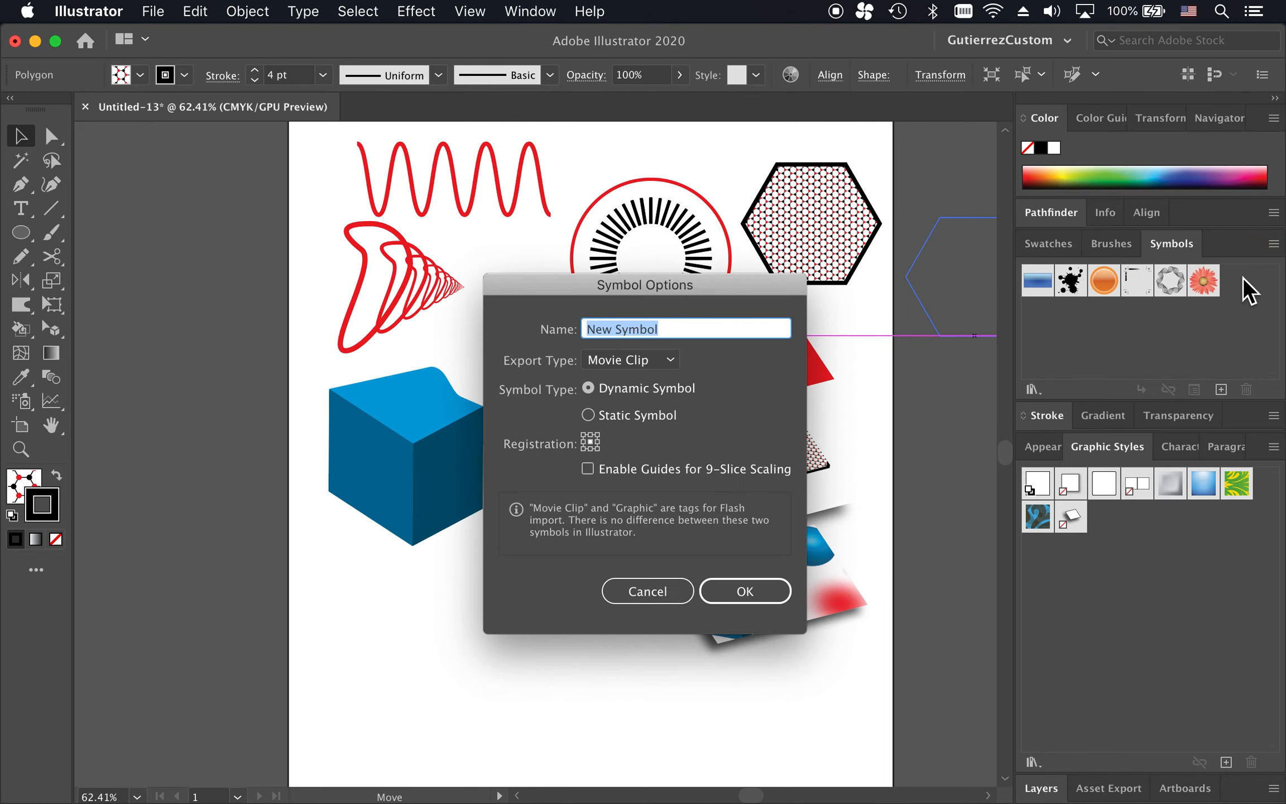
pyautogui.click(743, 590)
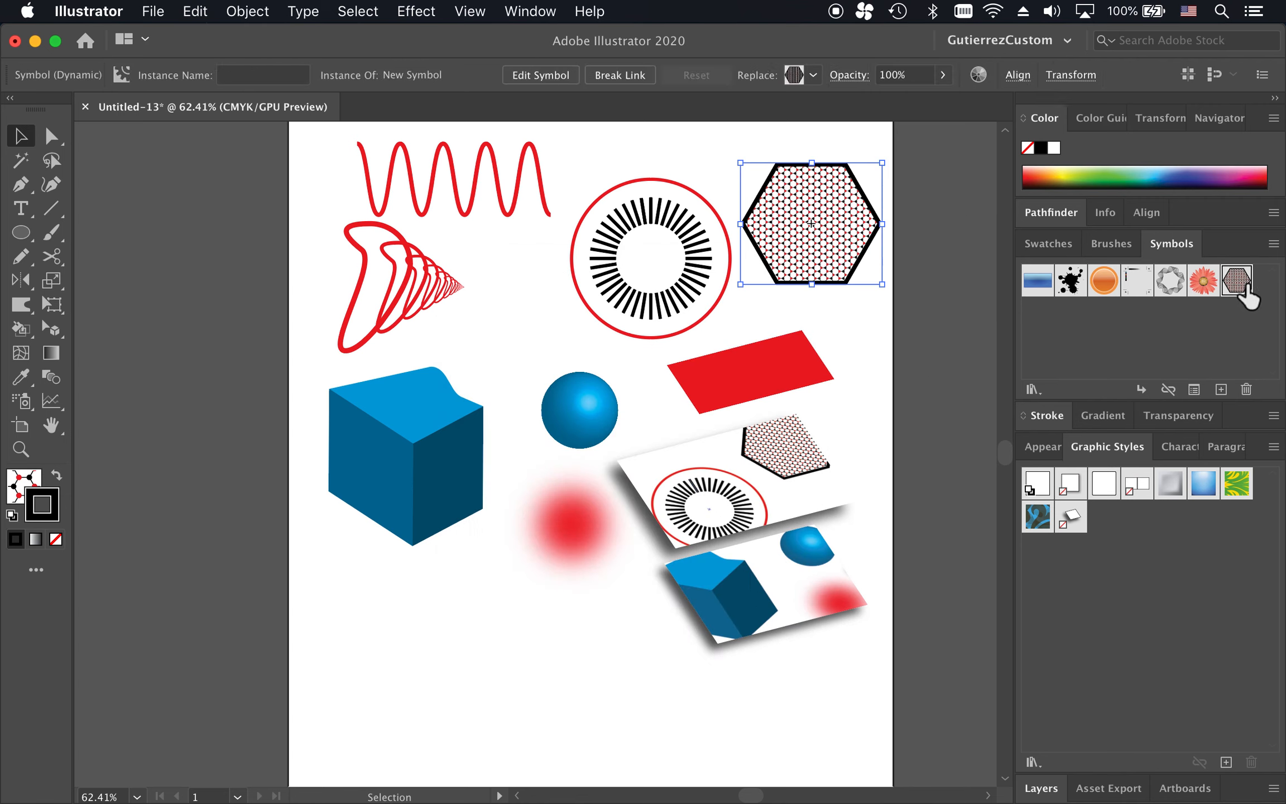
pyautogui.click(1124, 350)
# Reopen the blue cube's 3D Extrude & Bevel effect with fewer options shown and start mapping art onto it.
pyautogui.click(416, 422)
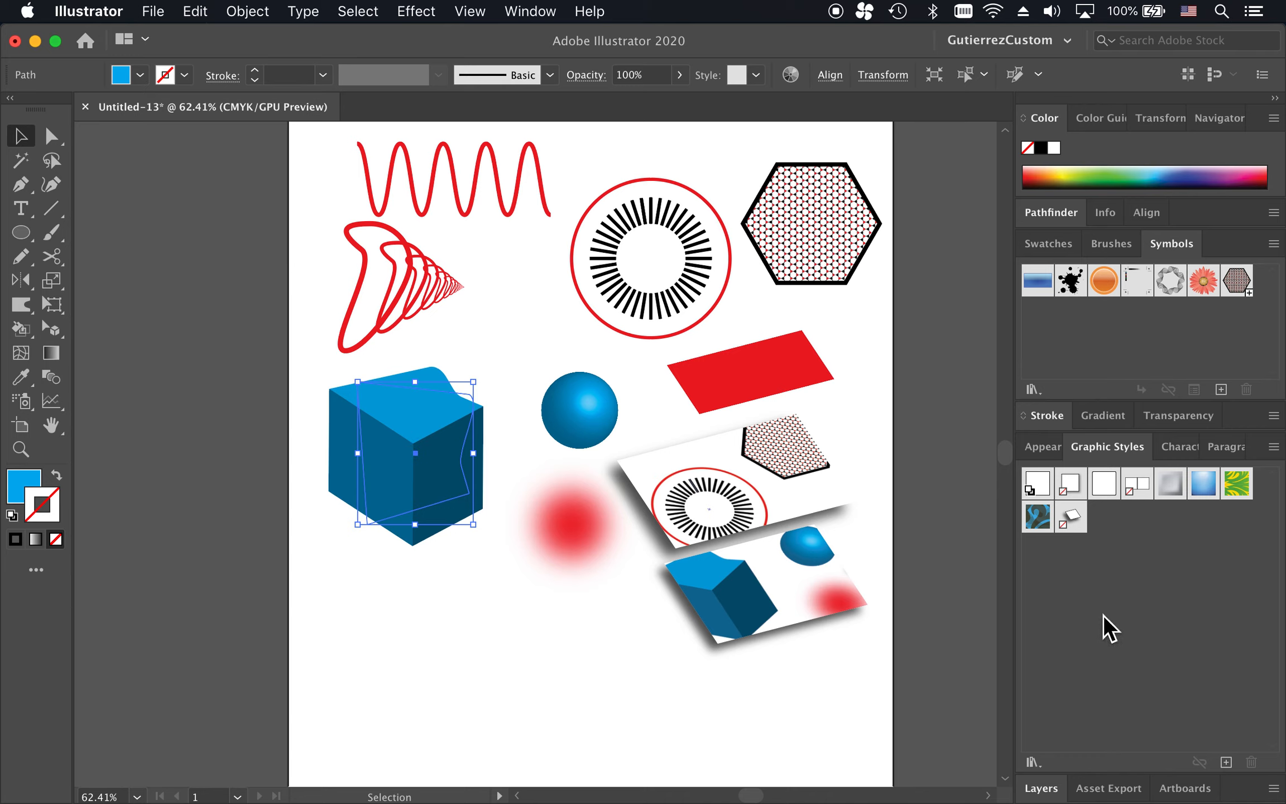
pyautogui.click(1046, 448)
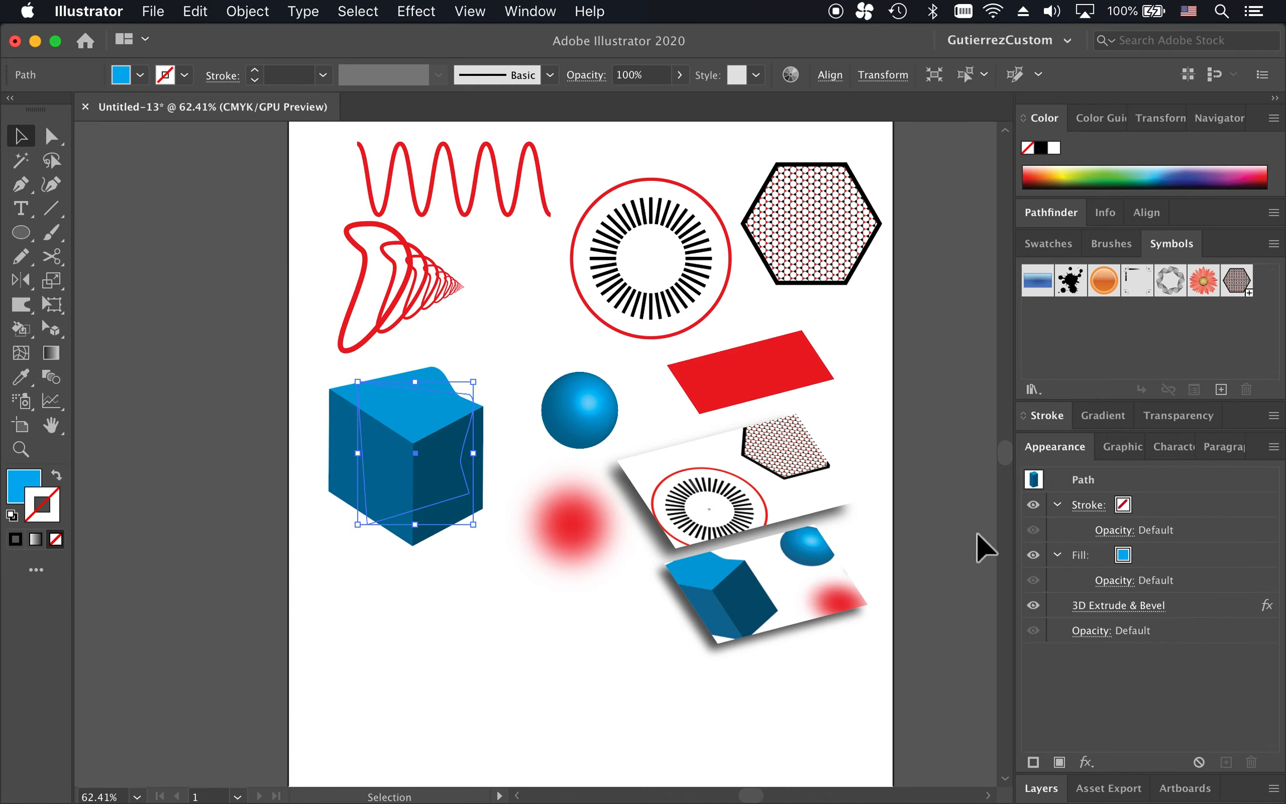
pyautogui.click(1134, 607)
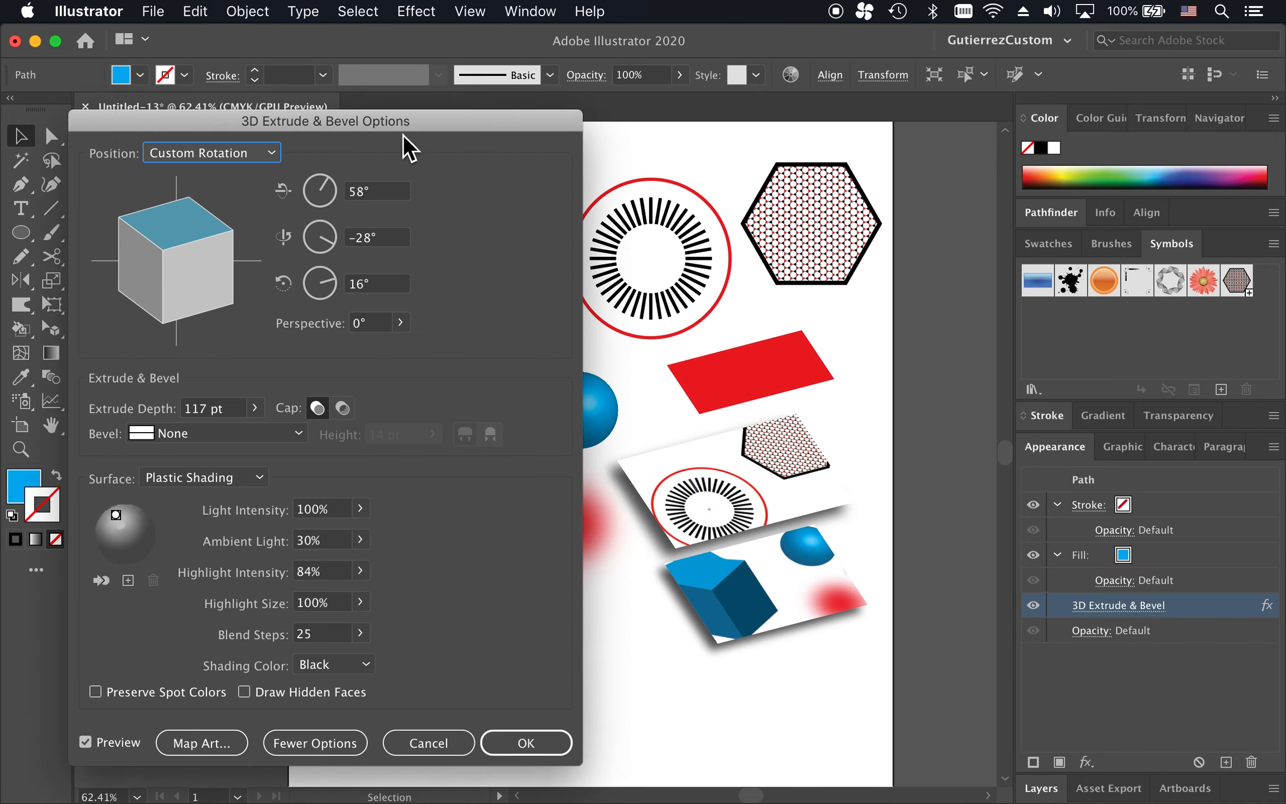
pyautogui.click(401, 124)
pyautogui.moveTo(401, 125); pyautogui.dragTo(889, 82)
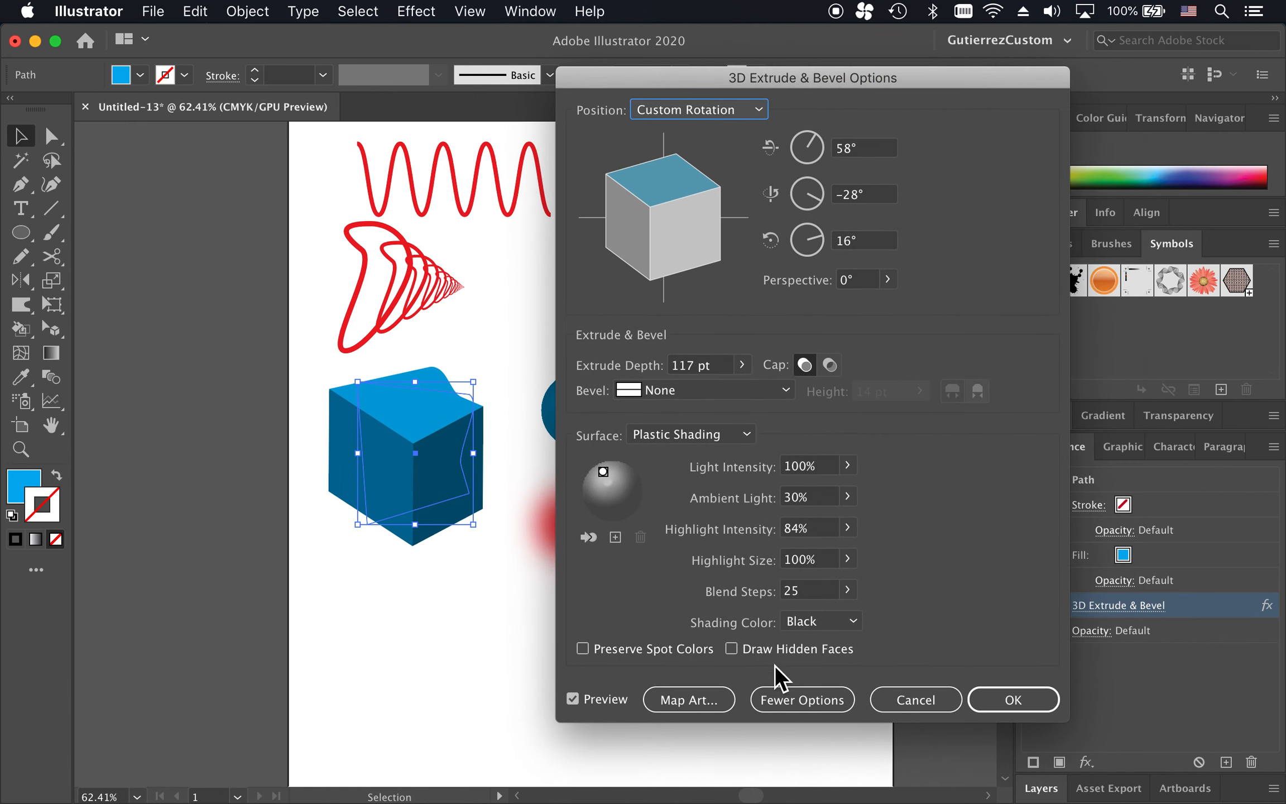
pyautogui.click(792, 704)
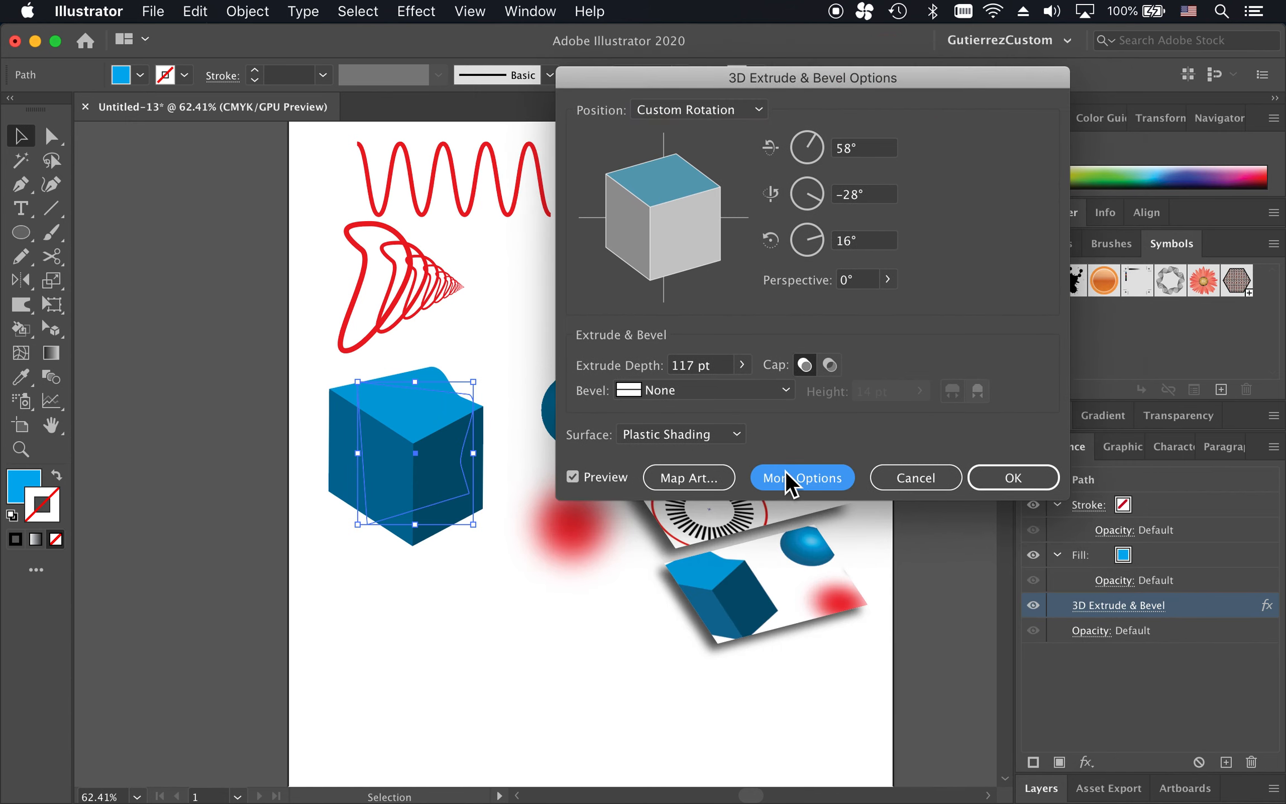
pyautogui.click(706, 478)
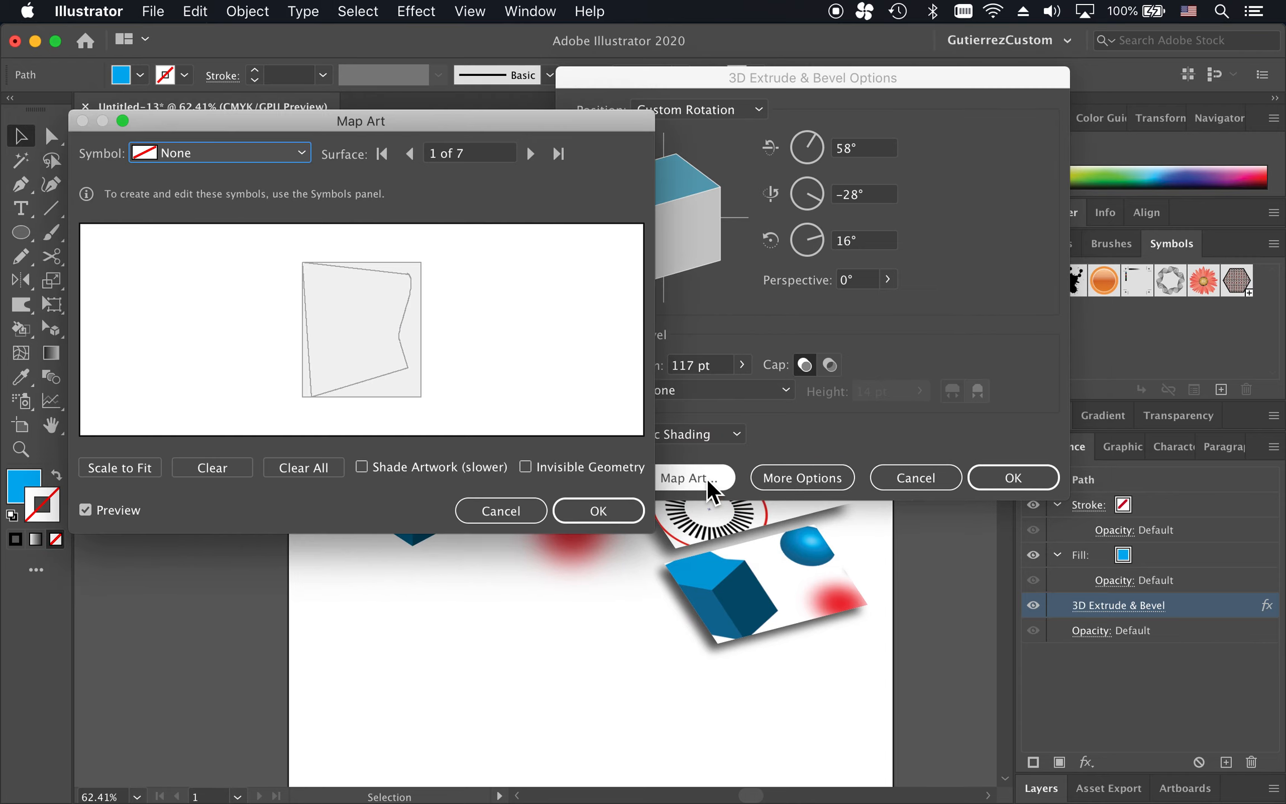
pyautogui.moveTo(363, 121); pyautogui.dragTo(877, 152)
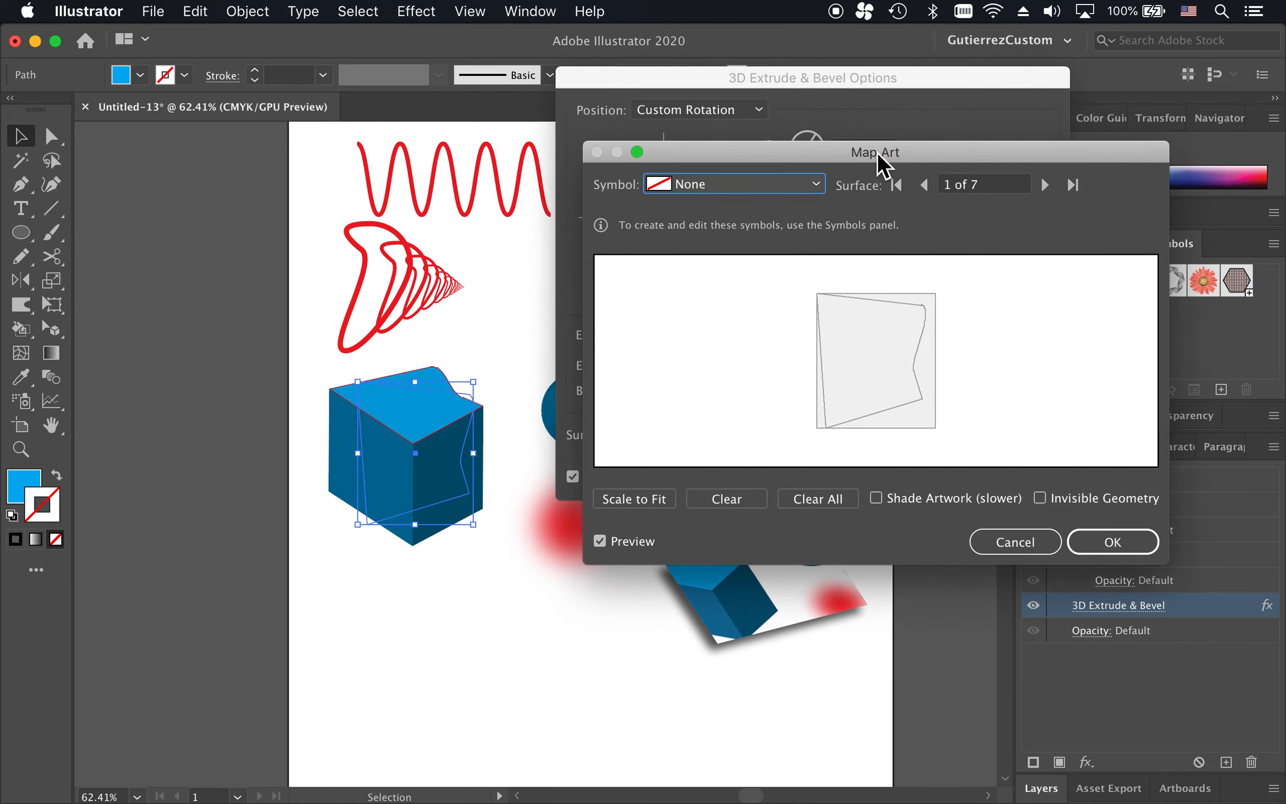
# Map New Symbol onto the cube's top face, surface 1 of 7, and shrink the artwork to fit inside the face.
pyautogui.click(1047, 185)
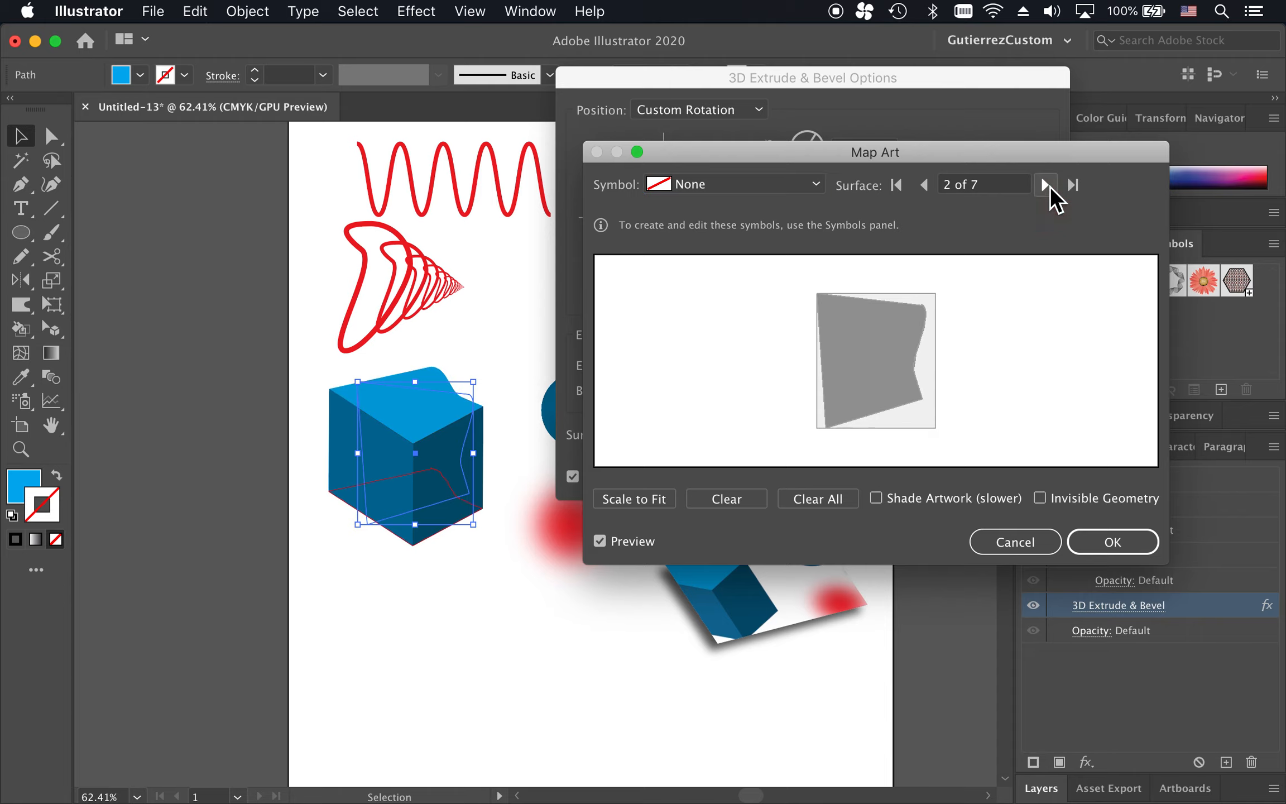
pyautogui.click(1046, 185)
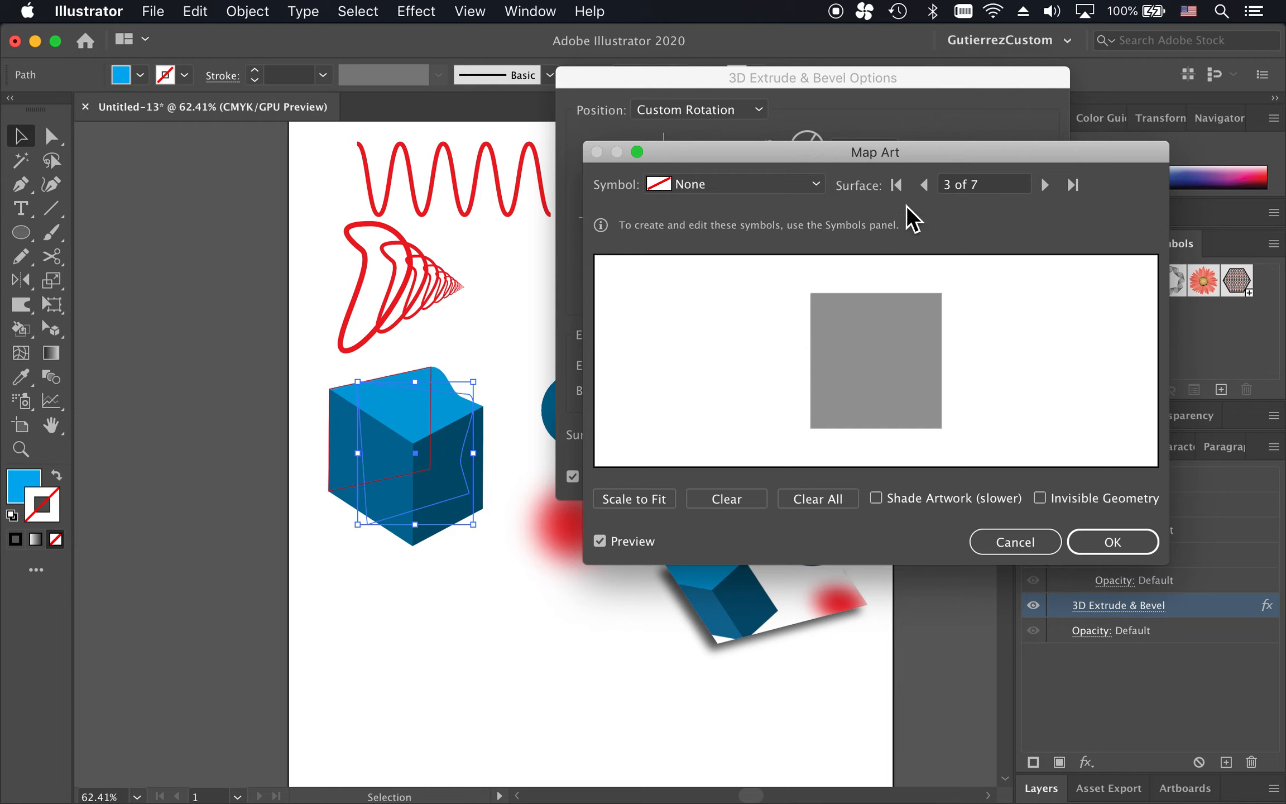
pyautogui.click(926, 186)
pyautogui.click(926, 185)
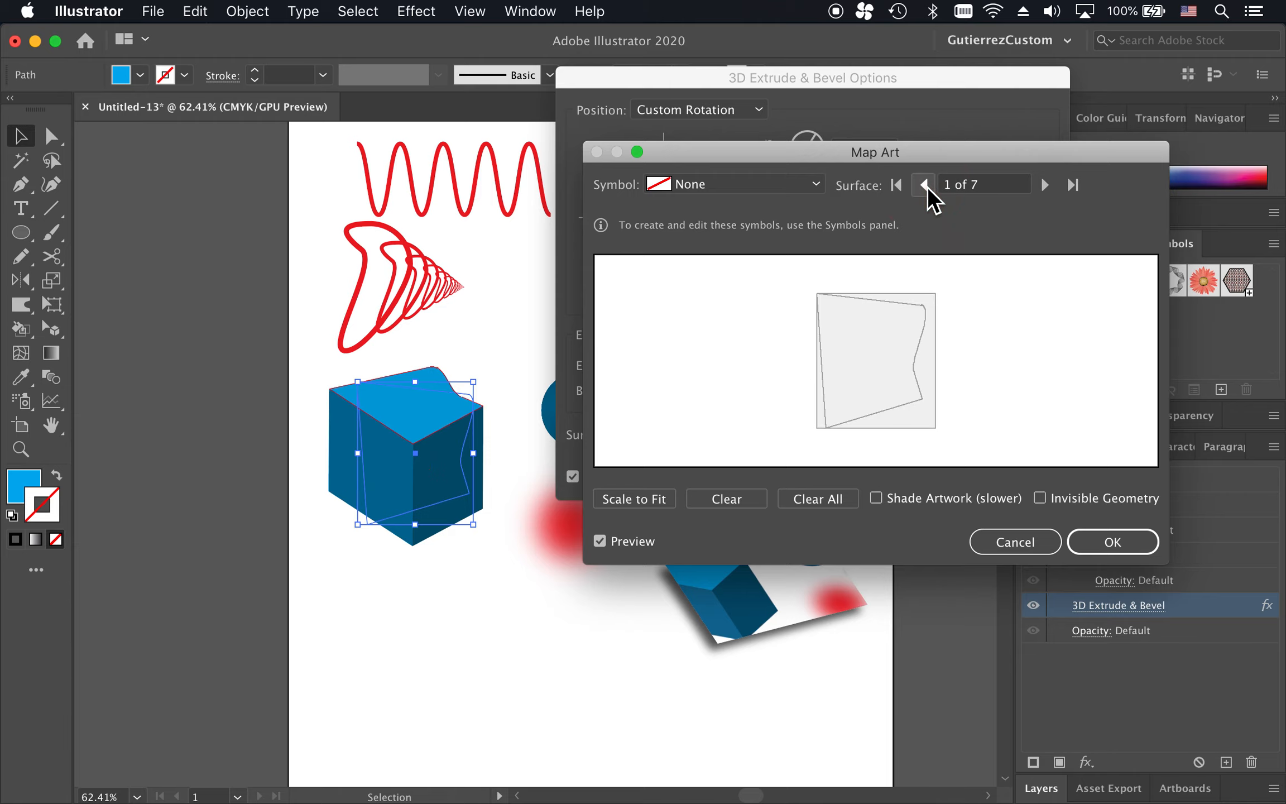
pyautogui.click(816, 187)
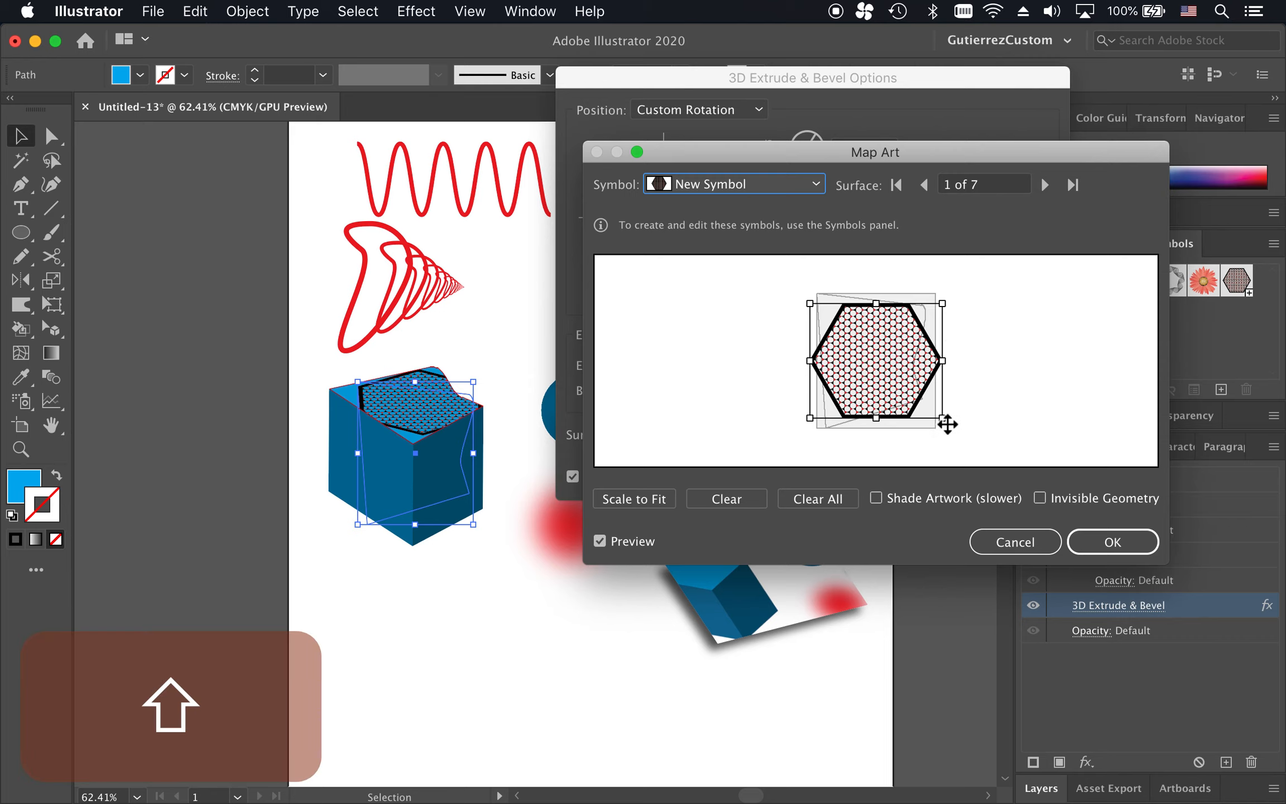
pyautogui.moveTo(943, 418); pyautogui.dragTo(867, 356)
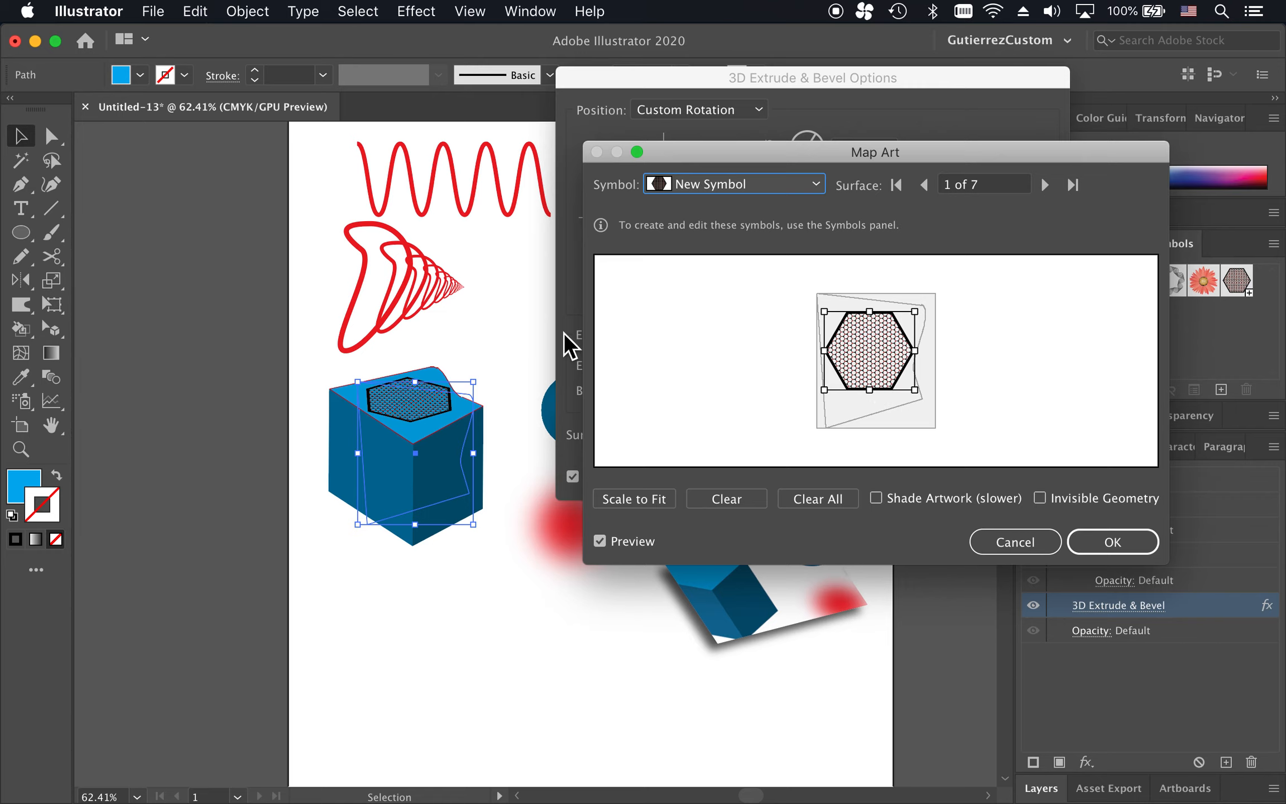
pyautogui.click(1111, 542)
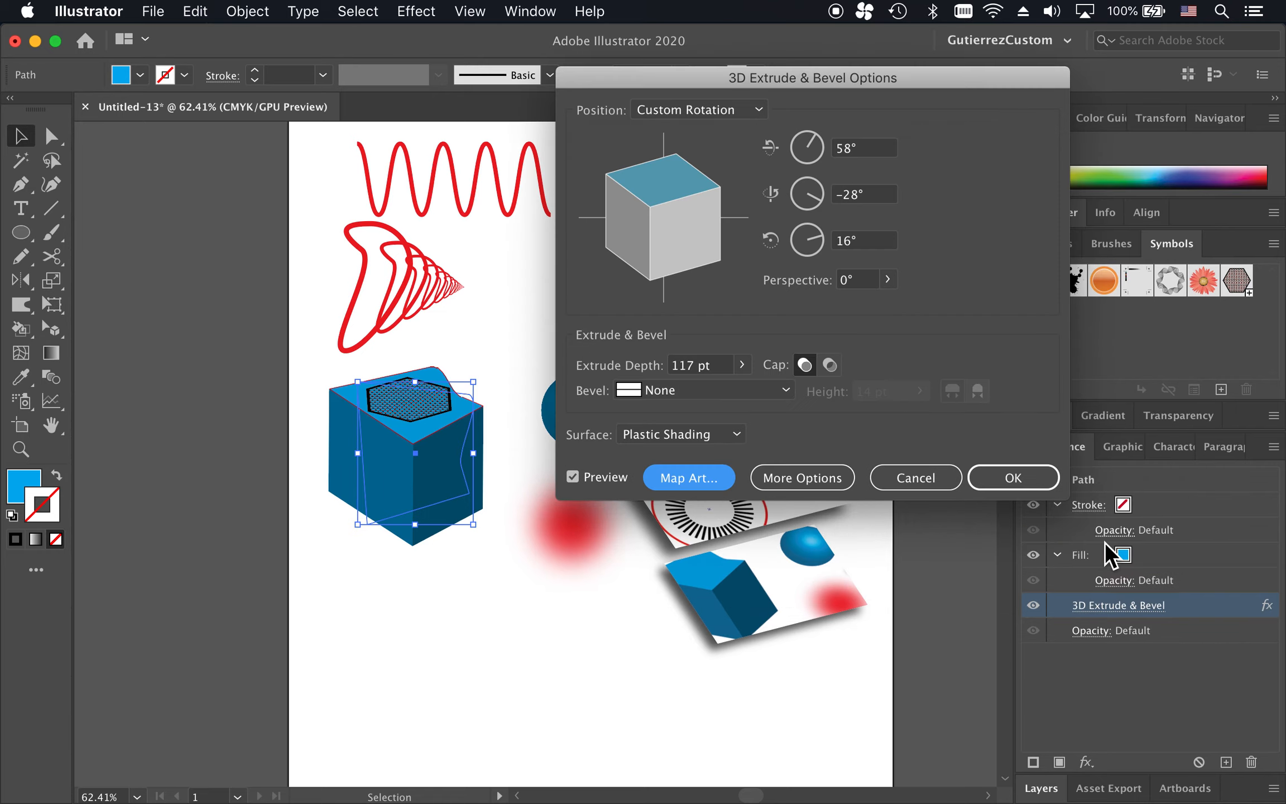
# Rotate the 3D cube freehand to a slightly tilted angle, apply the effect and deselect the cube.
pyautogui.moveTo(691, 204); pyautogui.dragTo(670, 249)
pyautogui.moveTo(652, 192); pyautogui.dragTo(646, 206)
pyautogui.click(1010, 478)
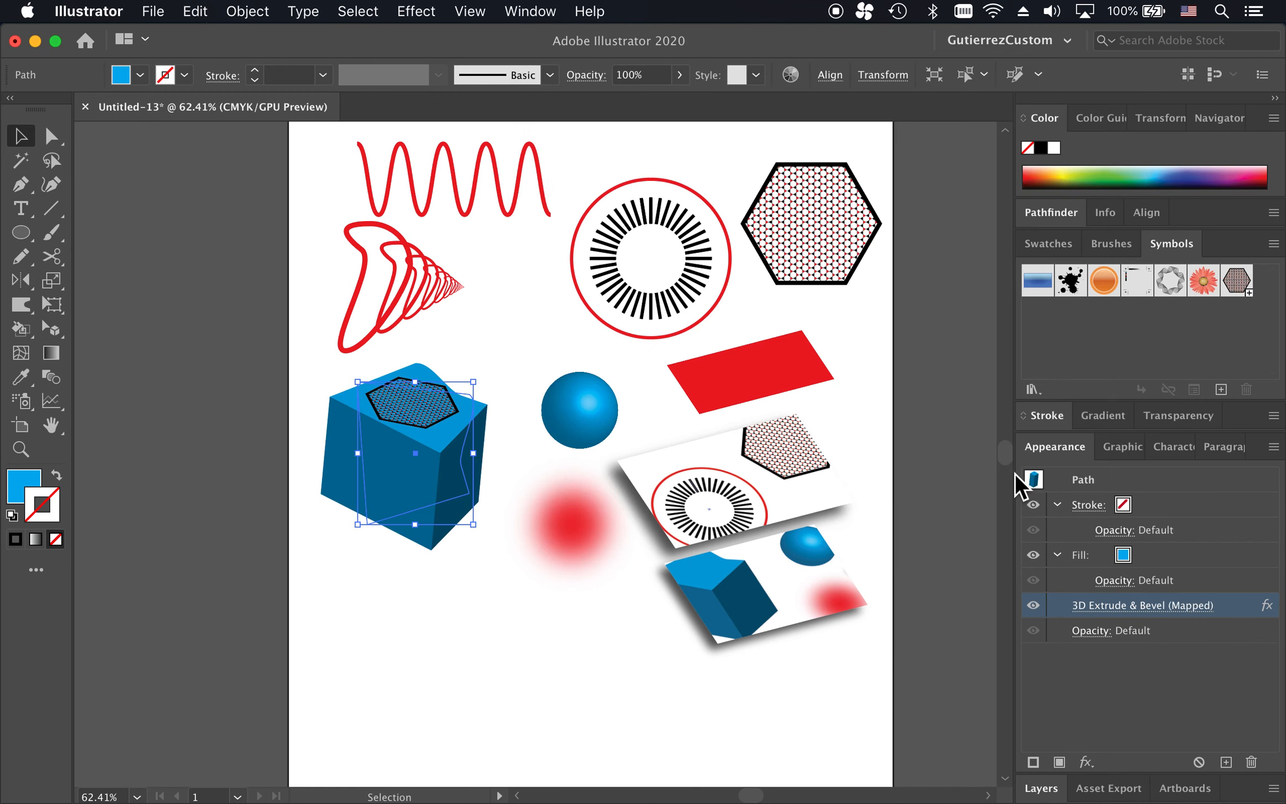
pyautogui.click(424, 558)
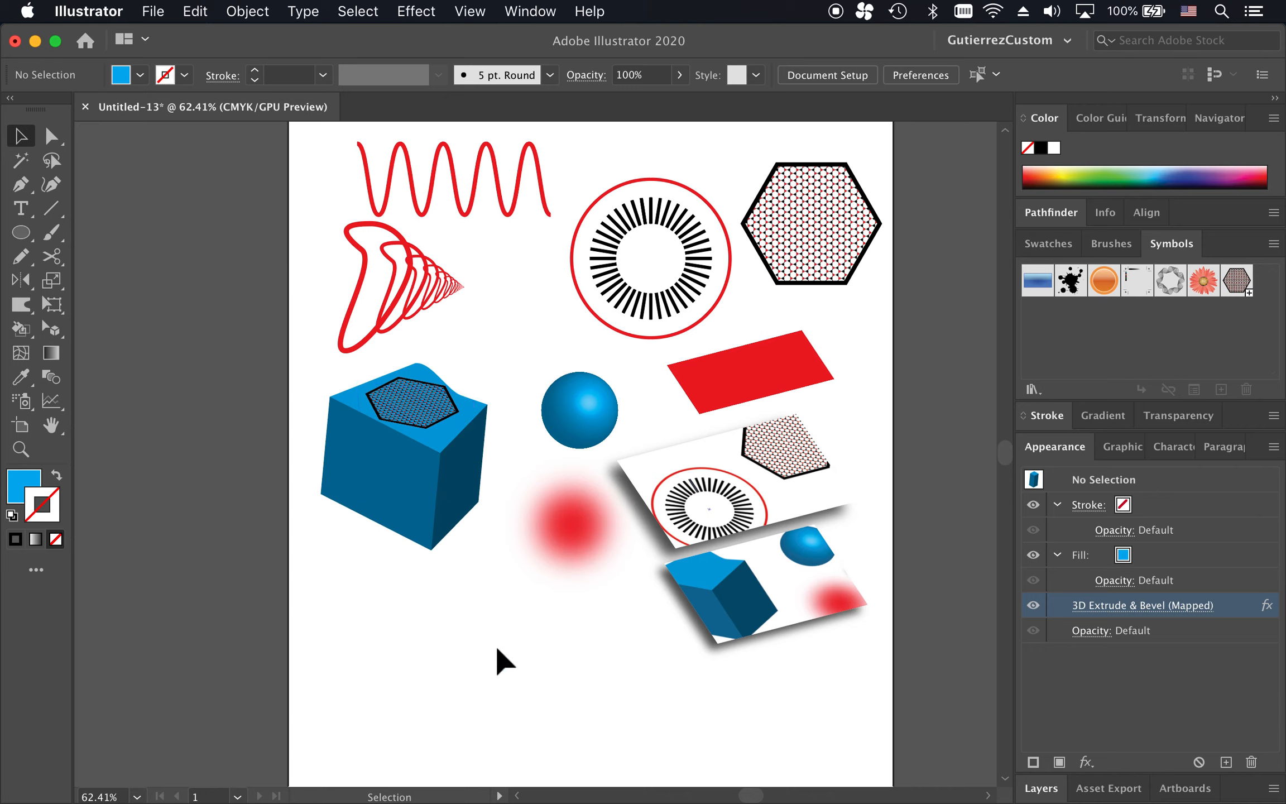
# Create an area text box below the blue cube containing "empty text".
pyautogui.press('t')
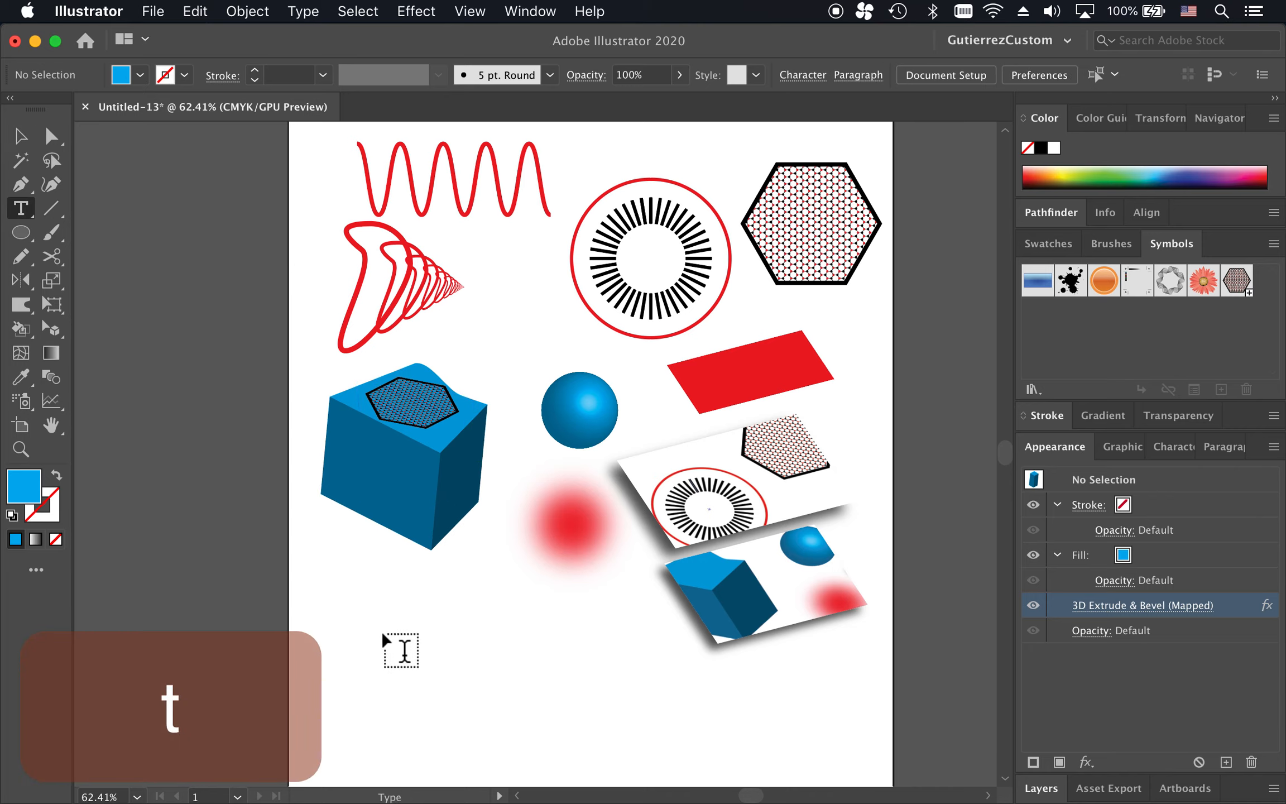
pyautogui.moveTo(355, 600); pyautogui.dragTo(564, 685)
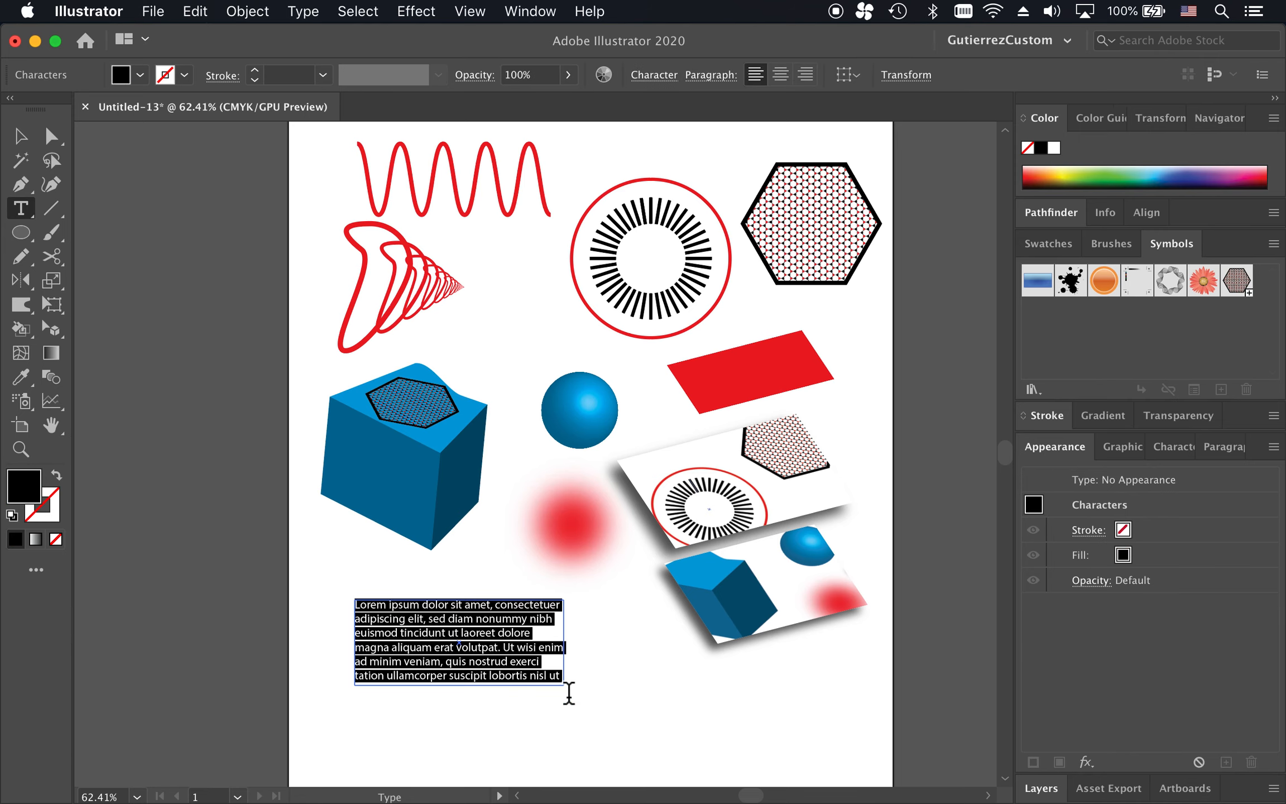
pyautogui.write('empty text')
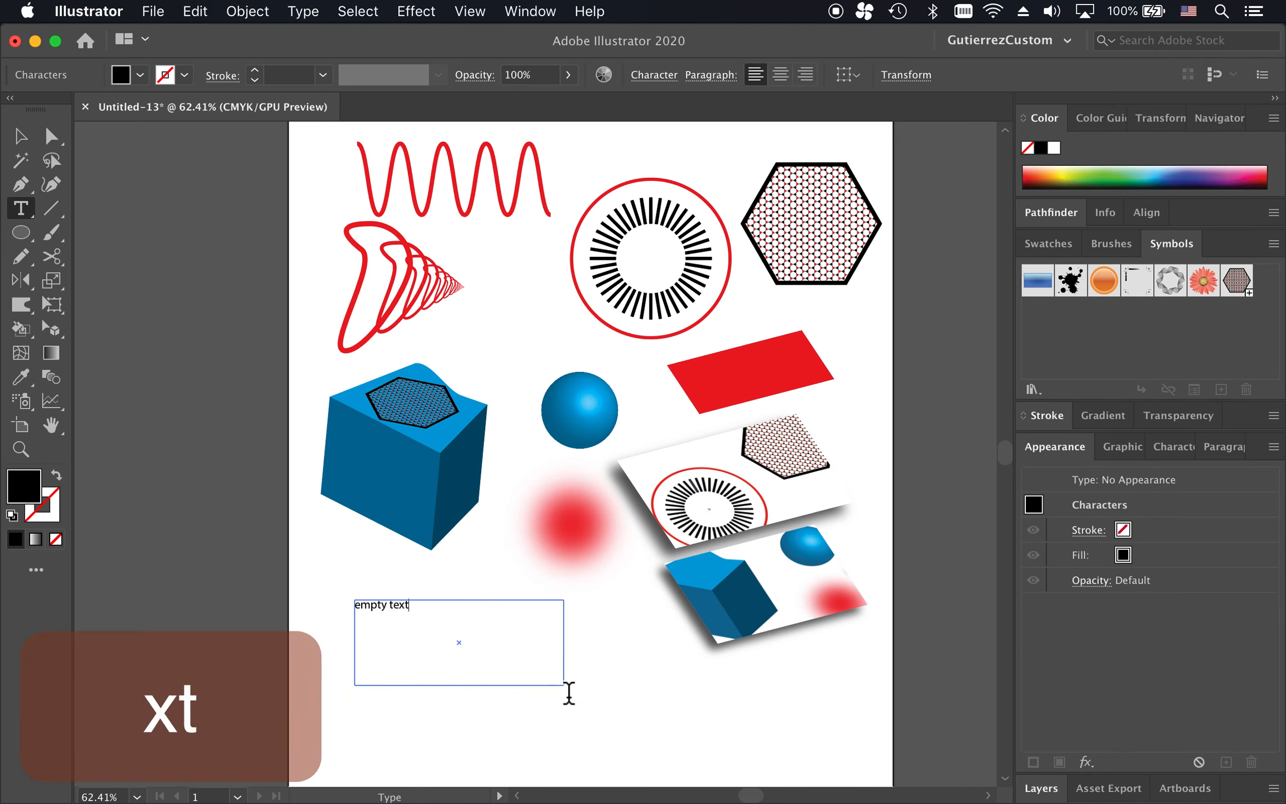
pyautogui.press('Escape')
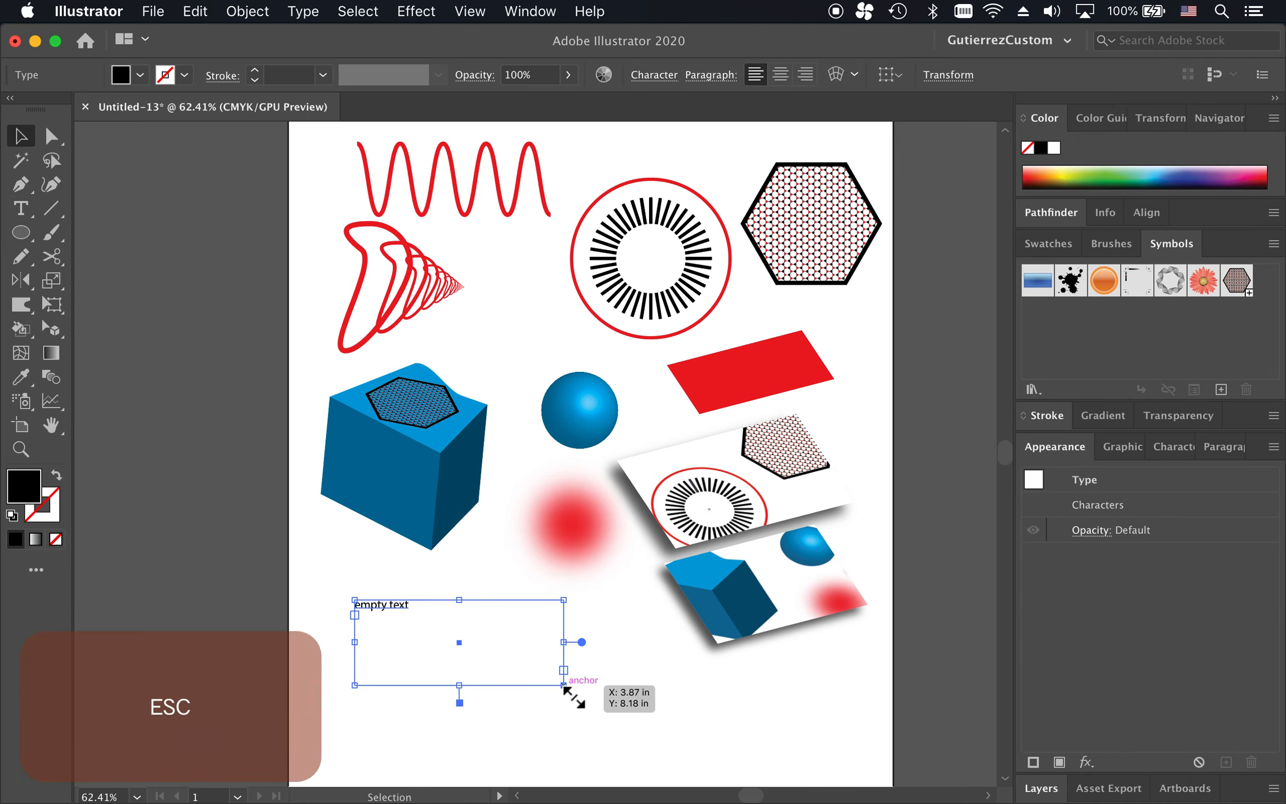
# Set the font size of the "empty text" line below the blue cube to 35 pt and finish editing the text.
pyautogui.tripleClick(379, 604)
pyautogui.click(665, 84)
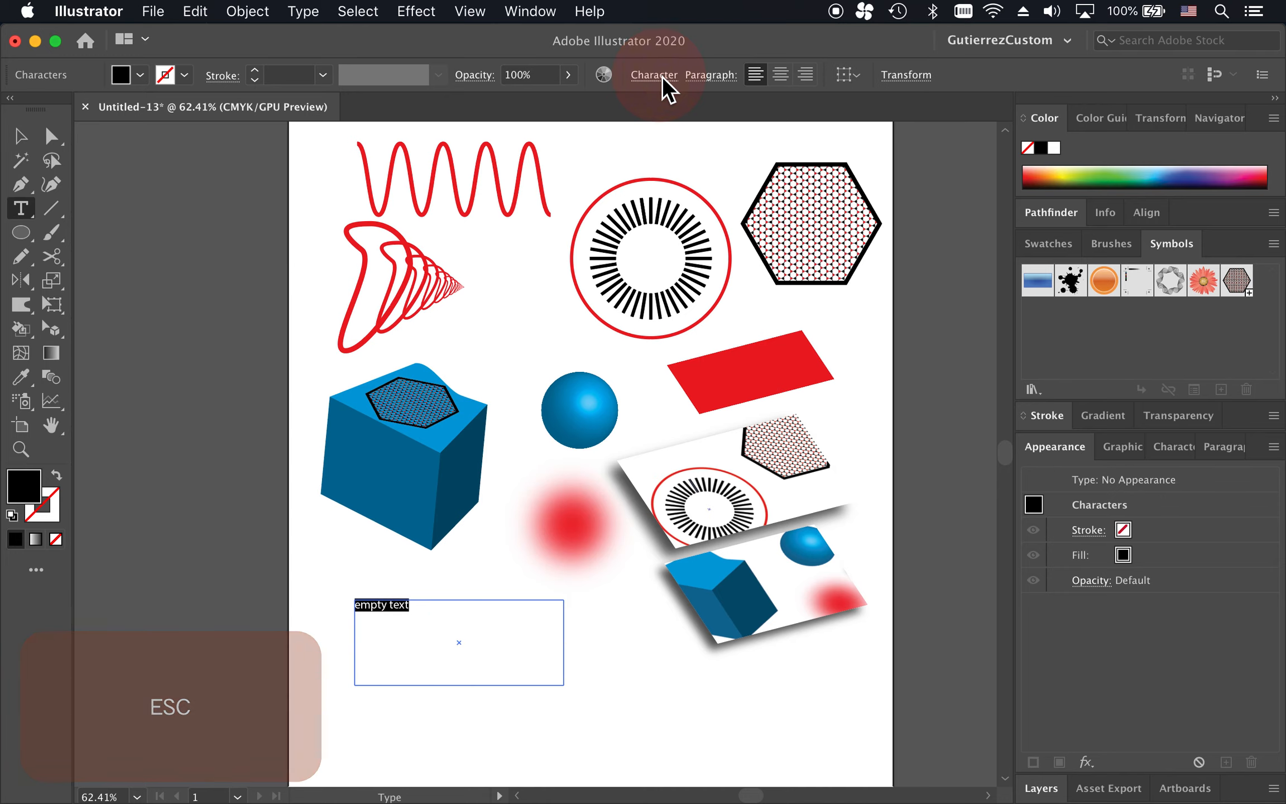
pyautogui.click(653, 76)
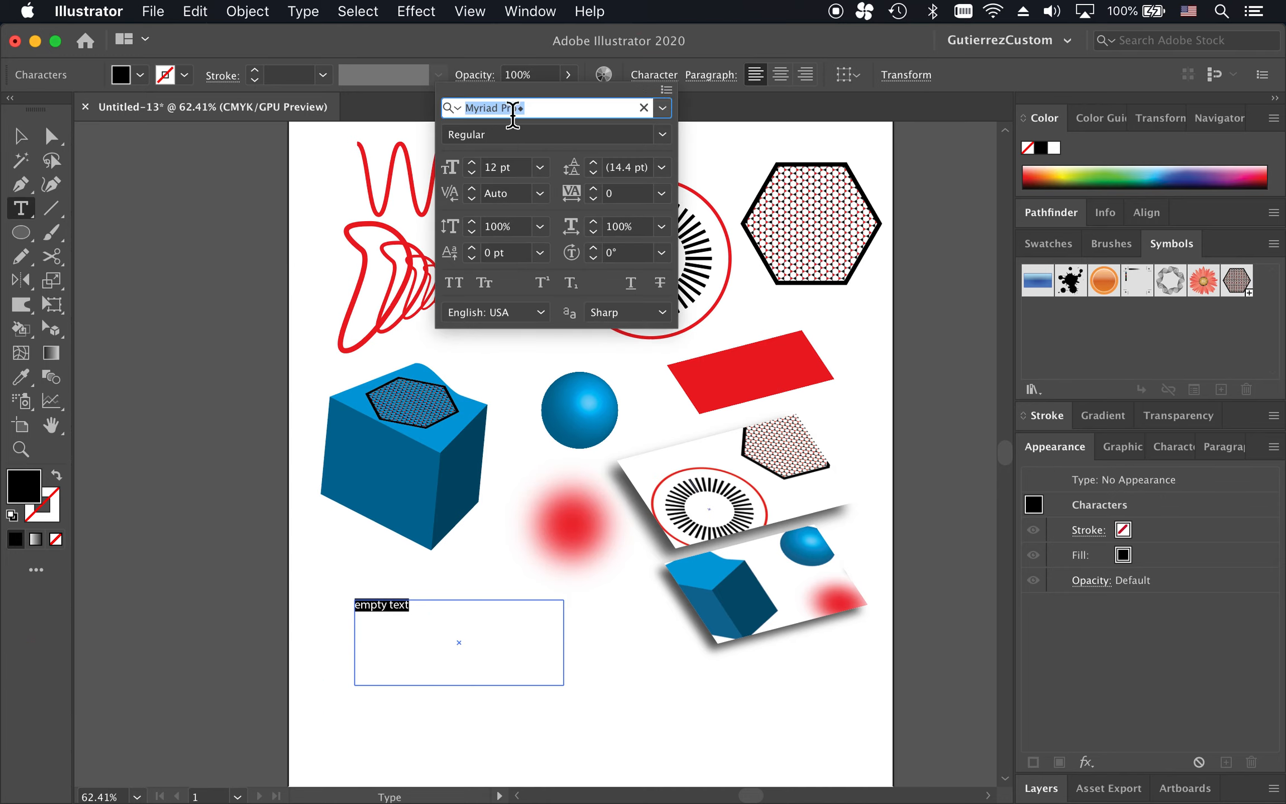
pyautogui.click(523, 169)
pyautogui.write('16')
pyautogui.press('Return')
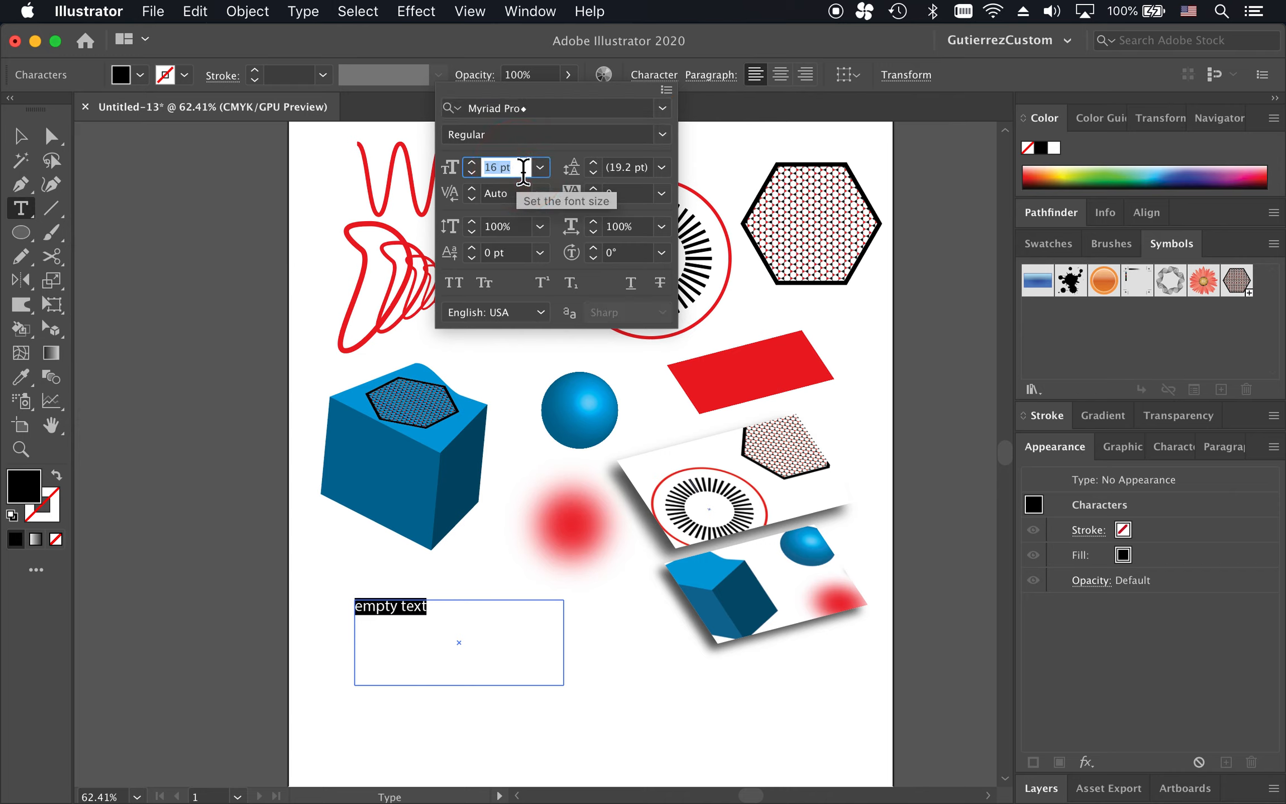
pyautogui.press('Up')
pyautogui.press('Up')
pyautogui.press('Up')
pyautogui.press('Up')
pyautogui.press('Up')
pyautogui.press('Up')
pyautogui.press('Up')
pyautogui.press('Up')
pyautogui.press('Up')
pyautogui.press('Up')
pyautogui.press('Up')
pyautogui.press('Up')
pyautogui.press('Up')
pyautogui.press('Up')
pyautogui.press('Up')
pyautogui.press('Up')
pyautogui.press('Up')
pyautogui.press('Up')
pyautogui.press('Up')
pyautogui.press('Up')
pyautogui.press('Down')
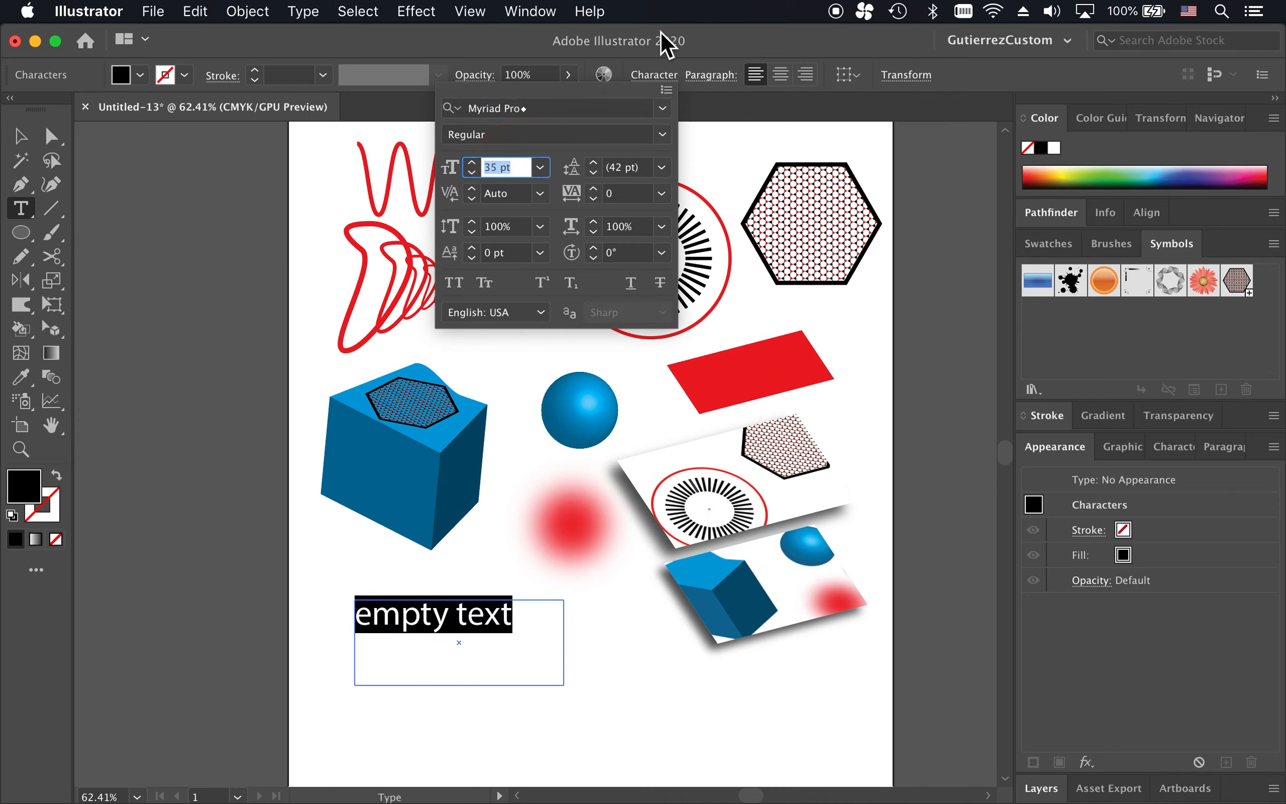
pyautogui.press('Escape')
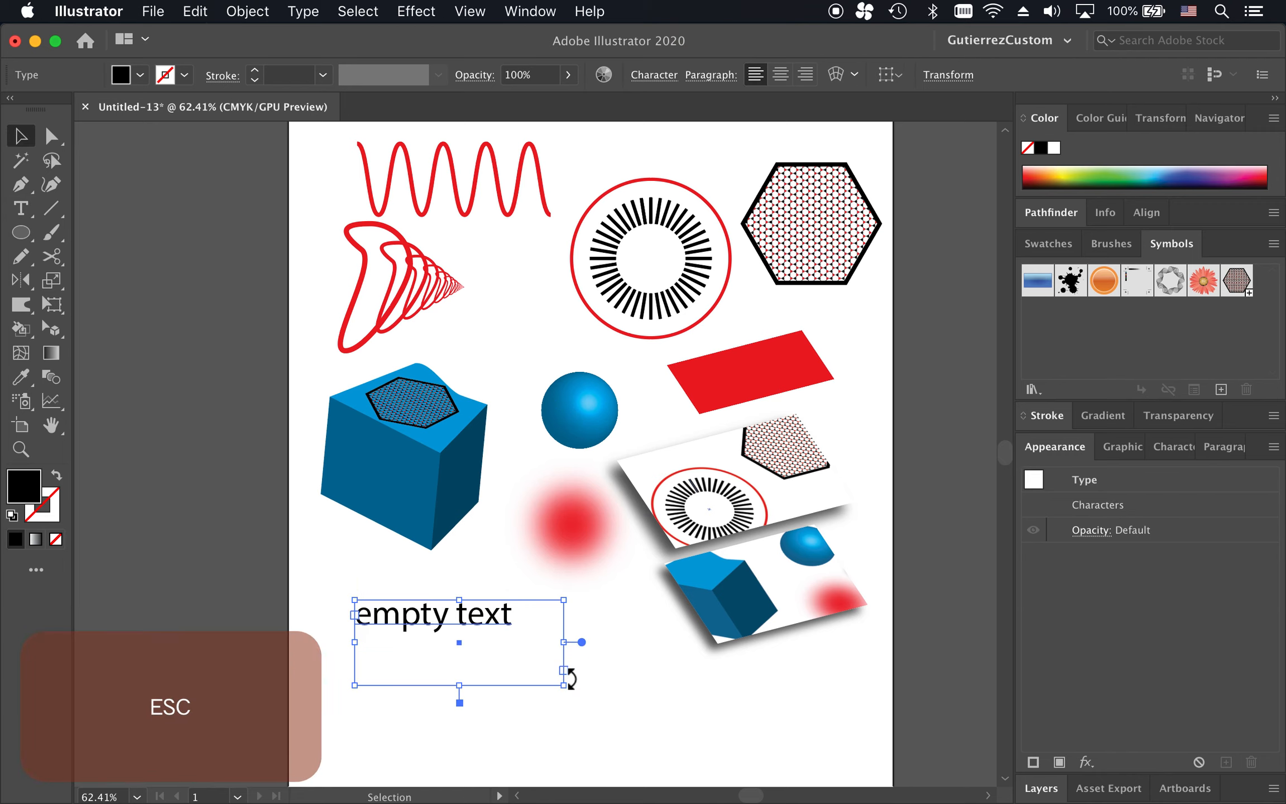
# Turn the "empty text" box into a dynamic symbol, keeping the default symbol options.
pyautogui.click(603, 690)
pyautogui.click(469, 625)
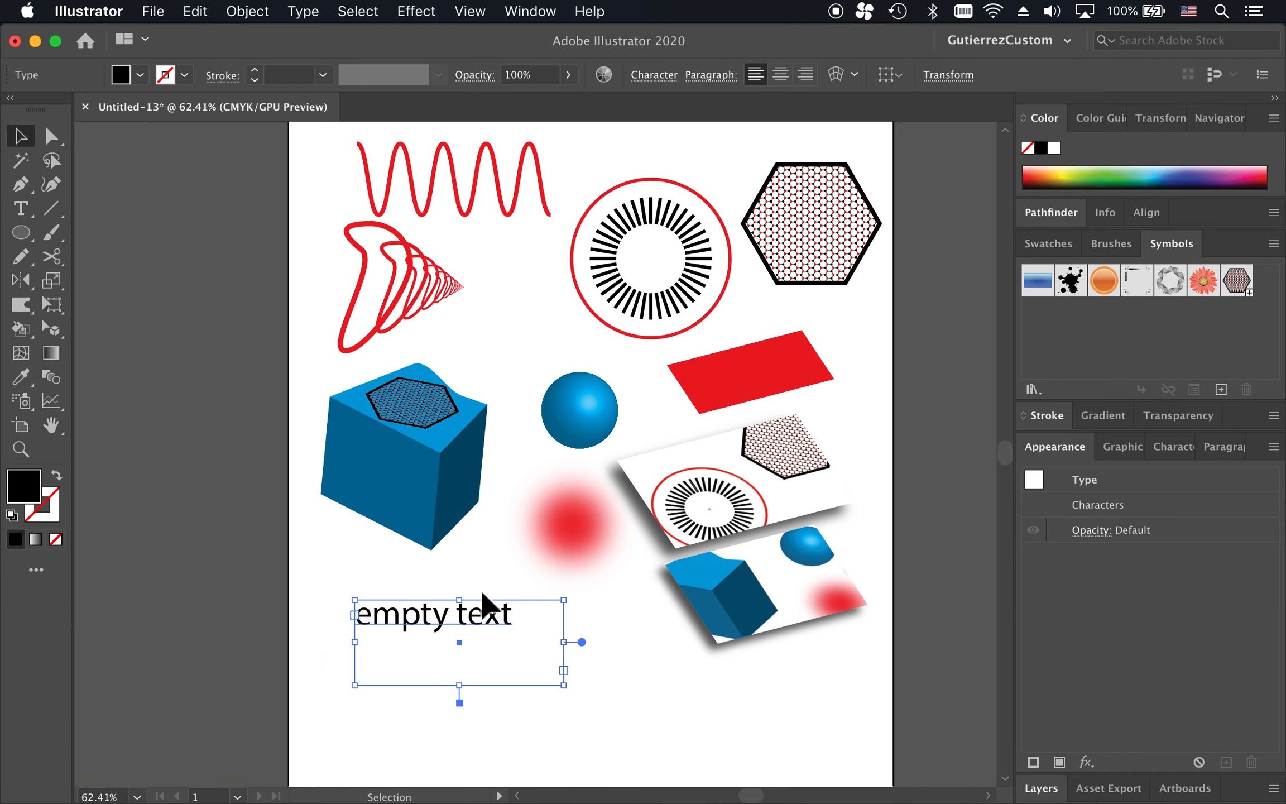
pyautogui.click(432, 10)
pyautogui.click(432, 10)
pyautogui.moveTo(442, 610); pyautogui.dragTo(1194, 333)
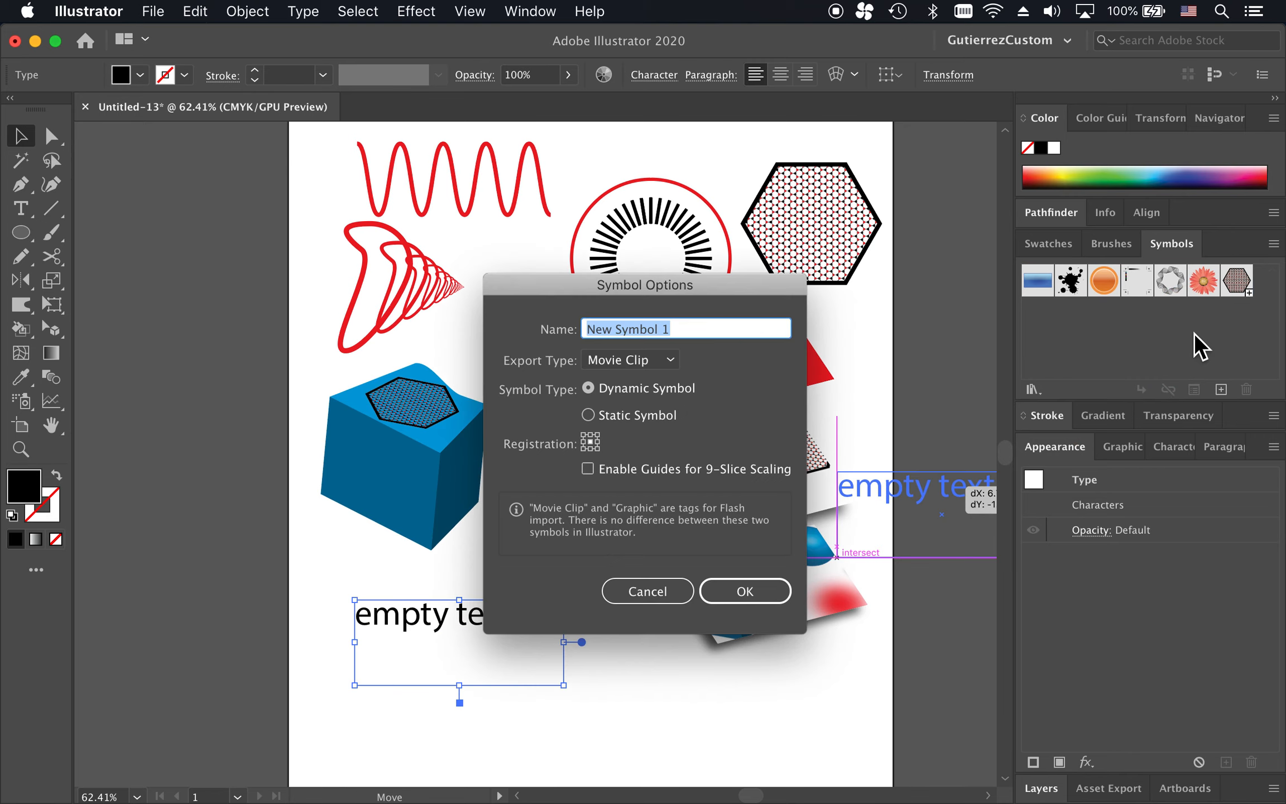
pyautogui.click(739, 590)
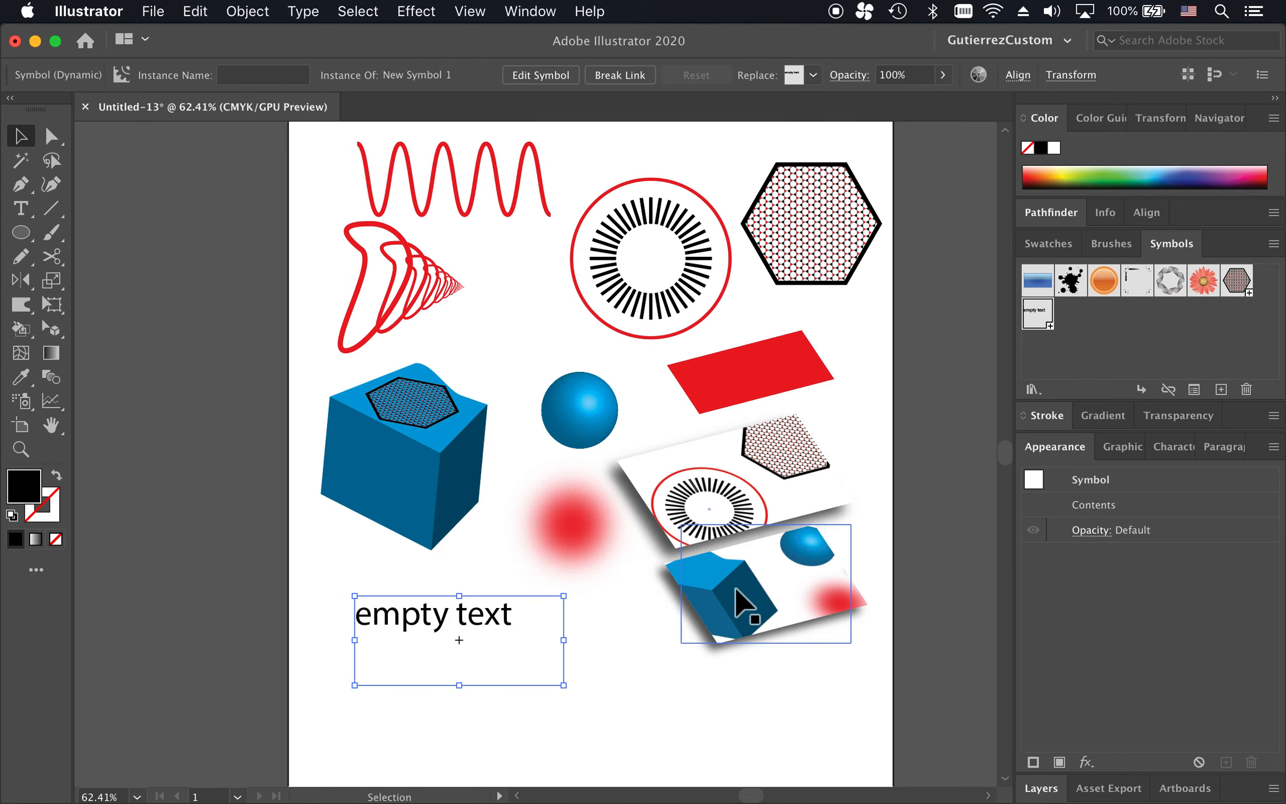
# Reopen the blue cube's 3D Extrude & Bevel effect and map New Symbol 1 onto its front-left face, surface 7 of 7.
pyautogui.click(431, 469)
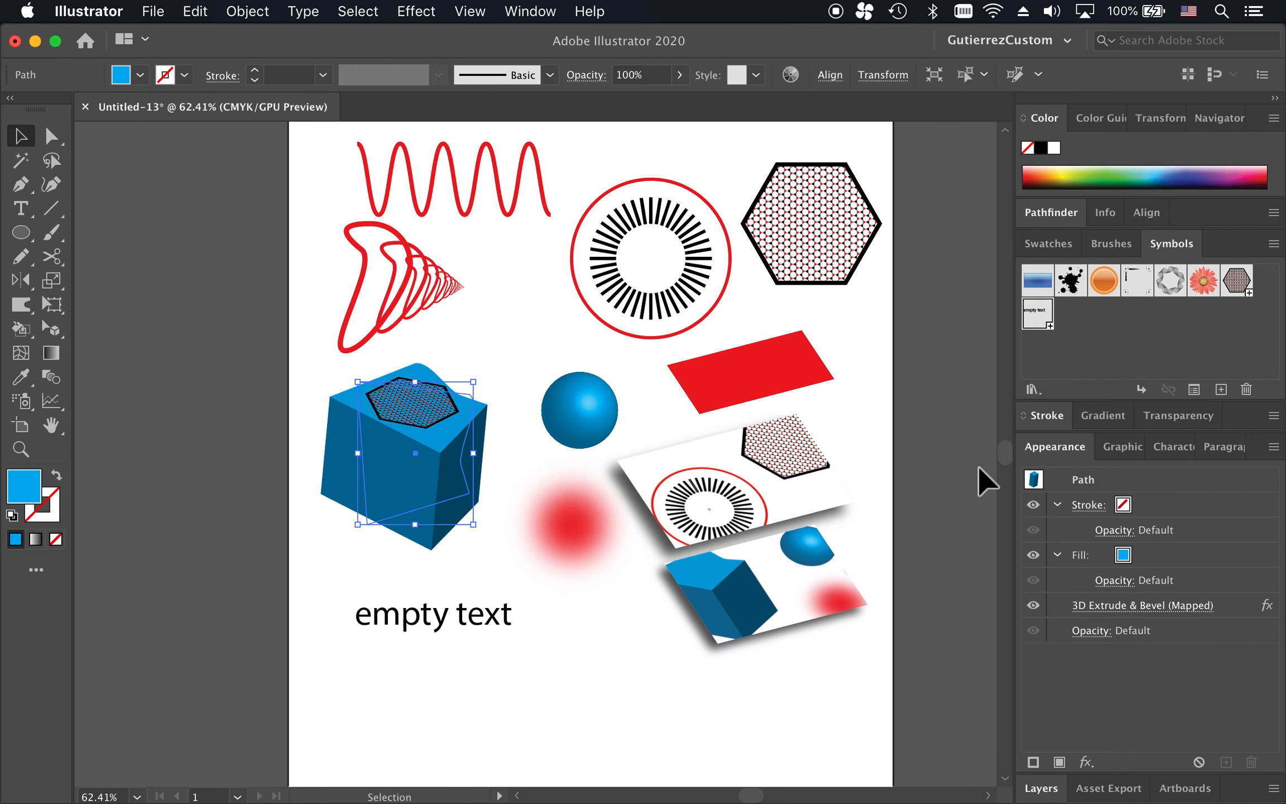
pyautogui.click(1111, 608)
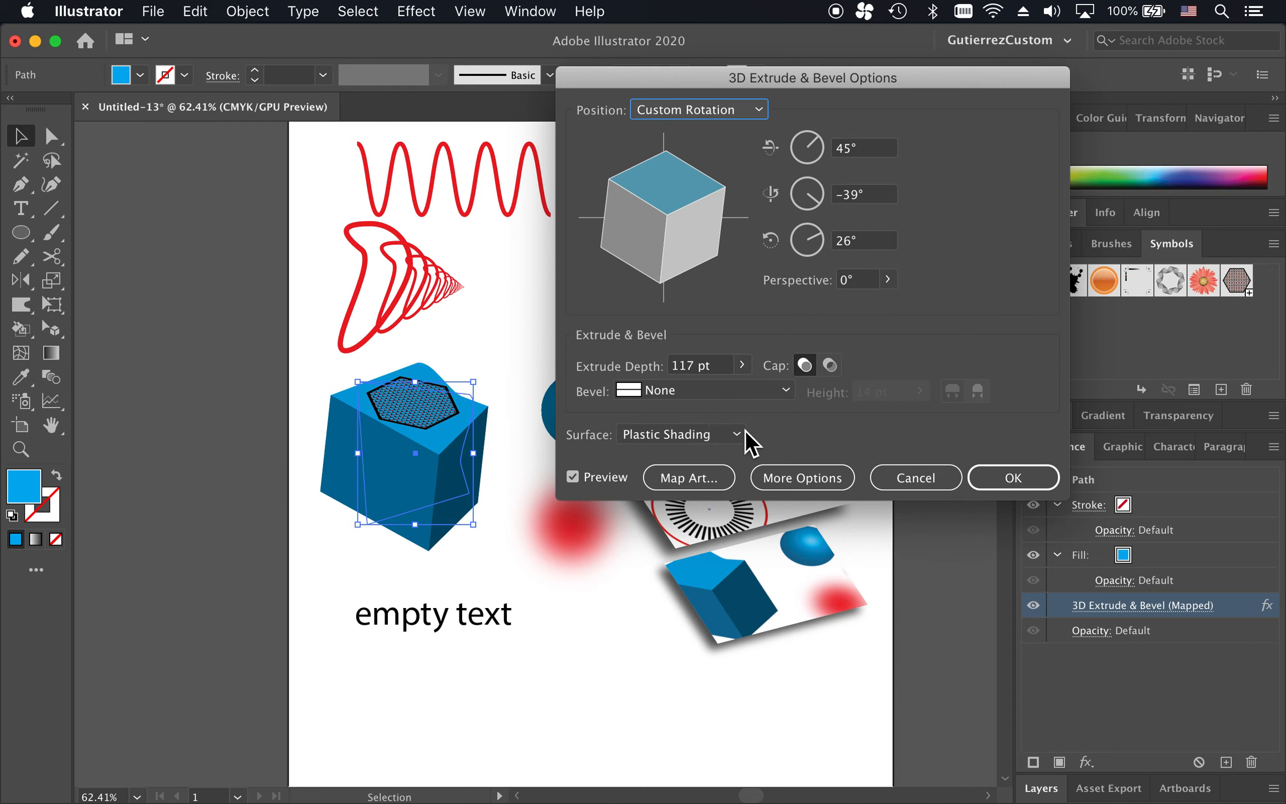
pyautogui.click(713, 480)
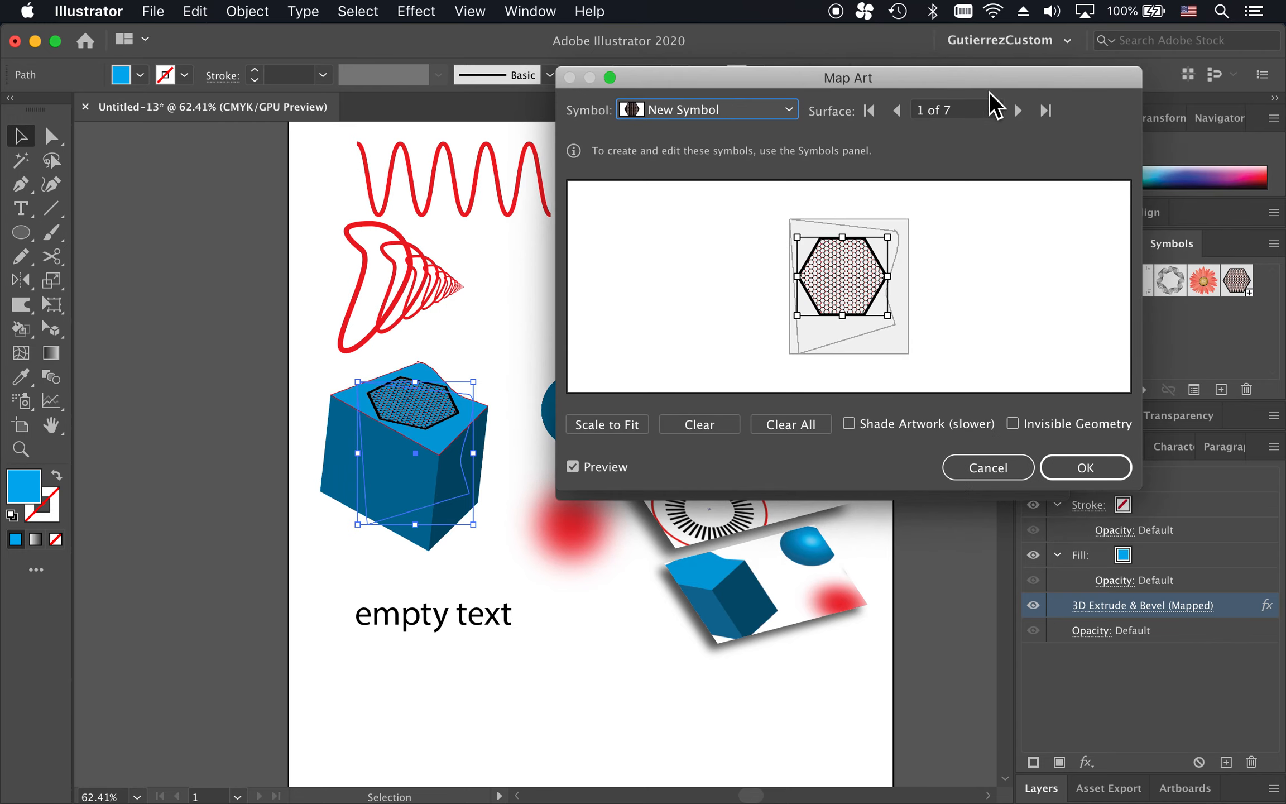
pyautogui.click(1023, 114)
pyautogui.click(1022, 113)
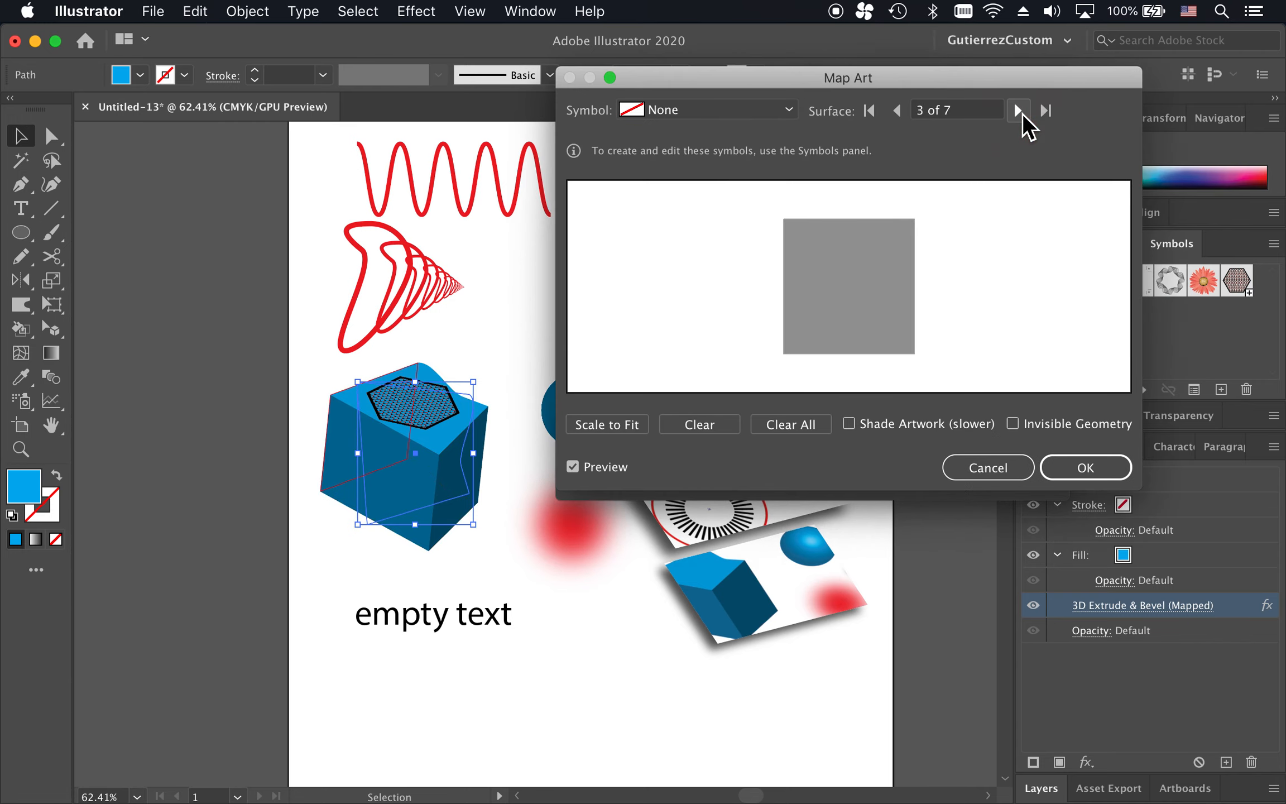
pyautogui.click(1019, 110)
pyautogui.click(1019, 110)
pyautogui.click(1018, 110)
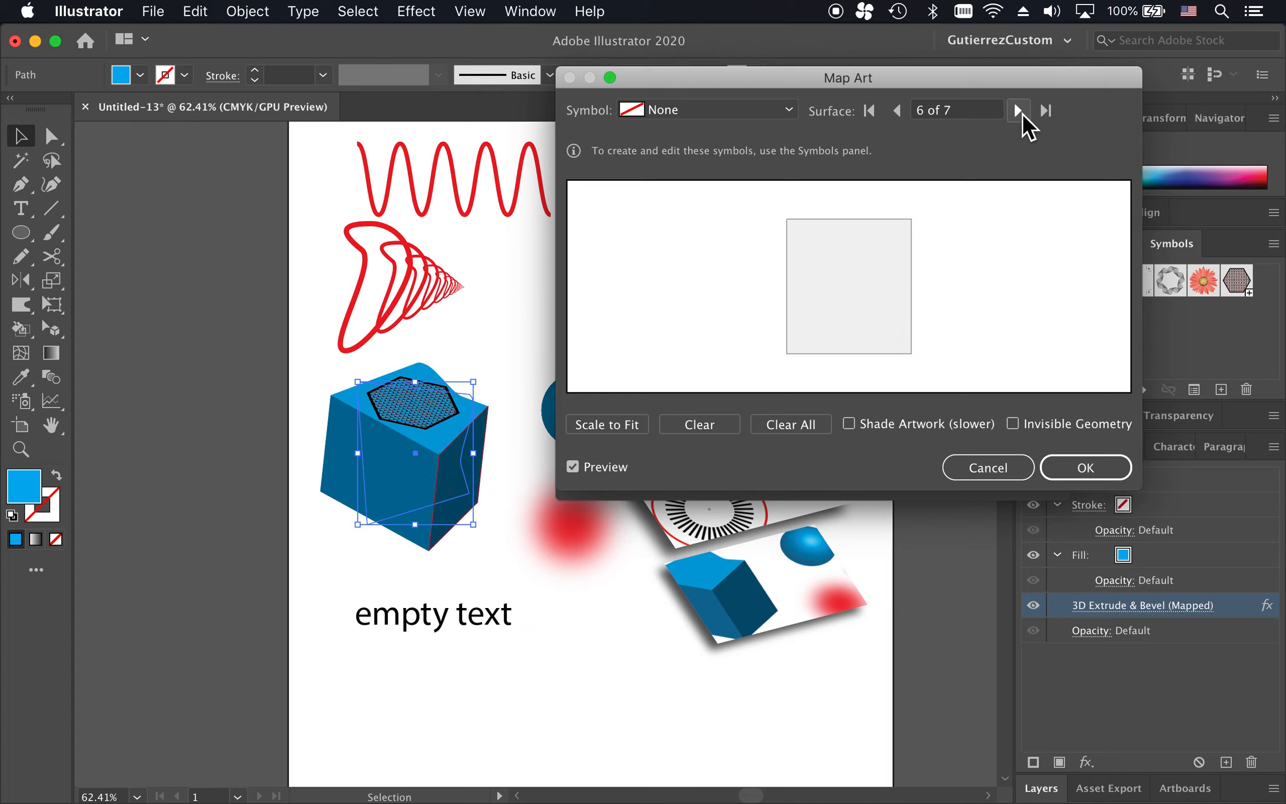
pyautogui.click(1019, 111)
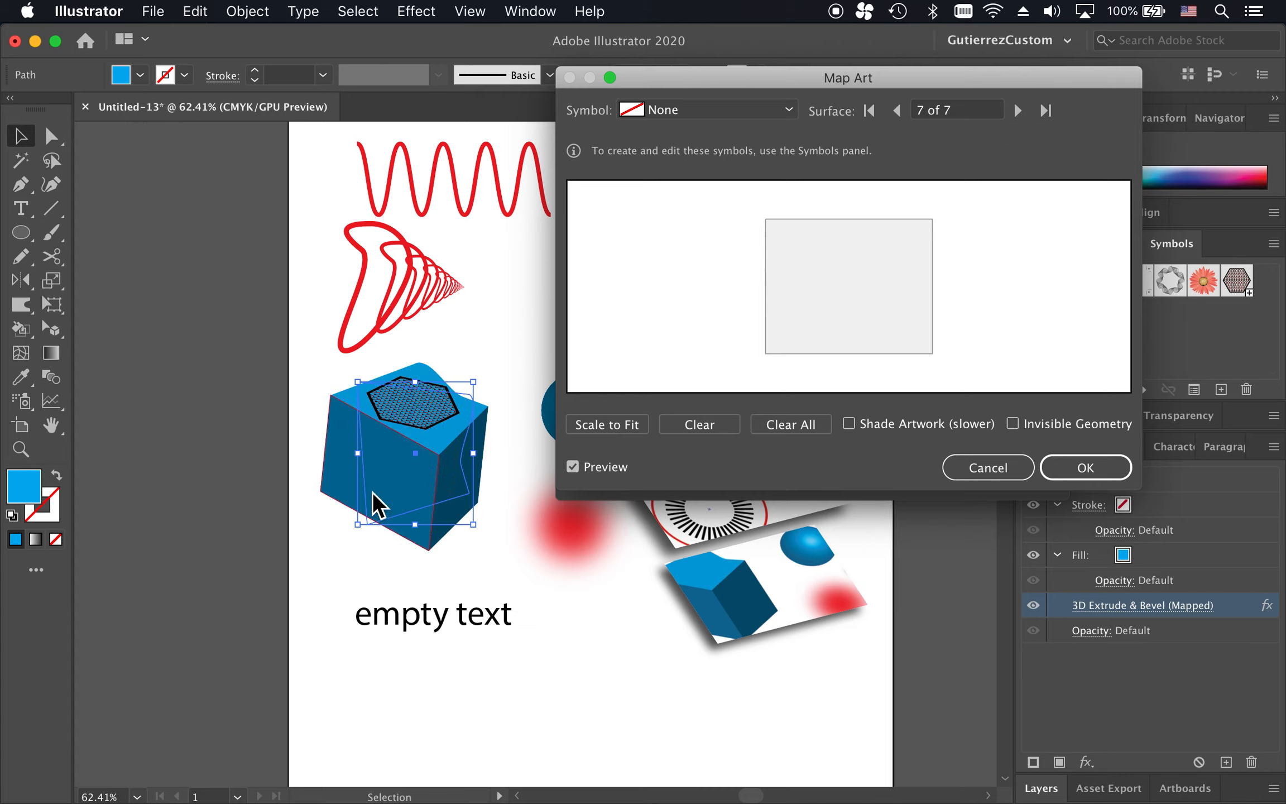
pyautogui.click(736, 108)
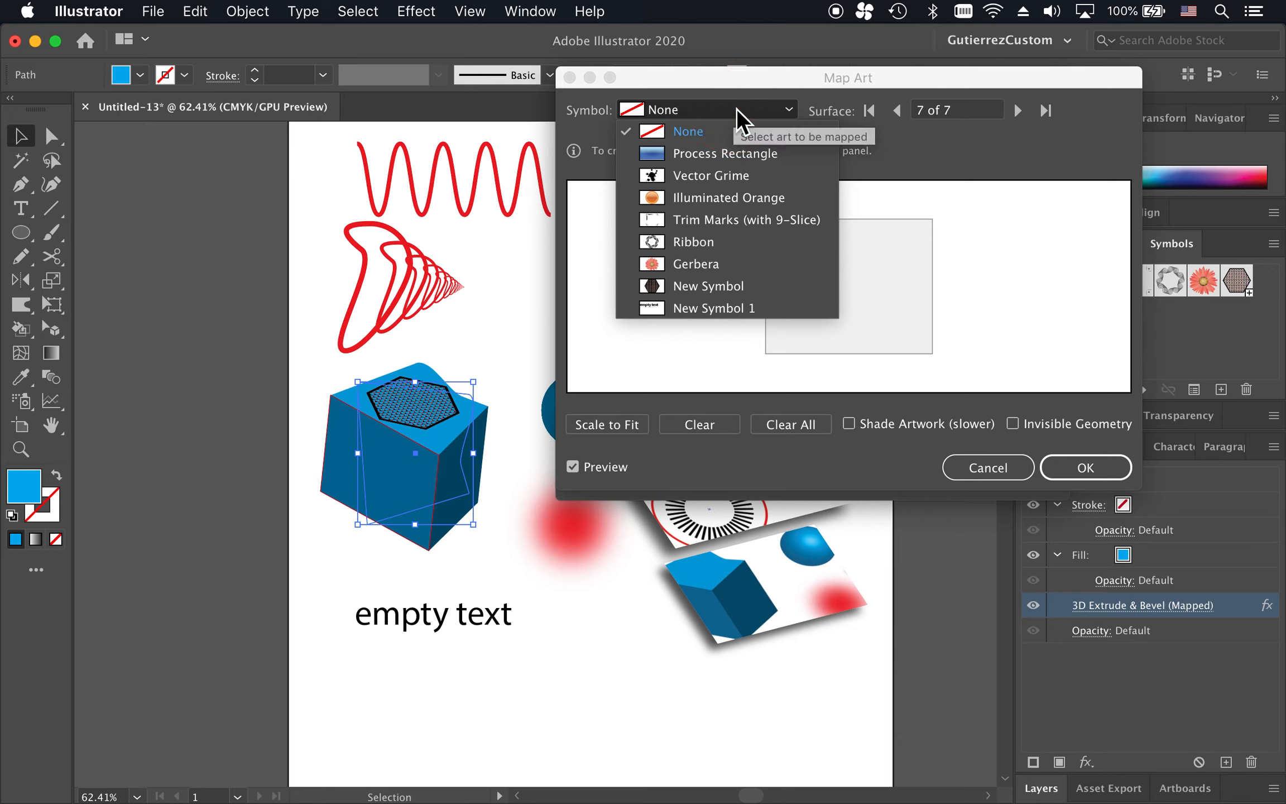
pyautogui.click(701, 316)
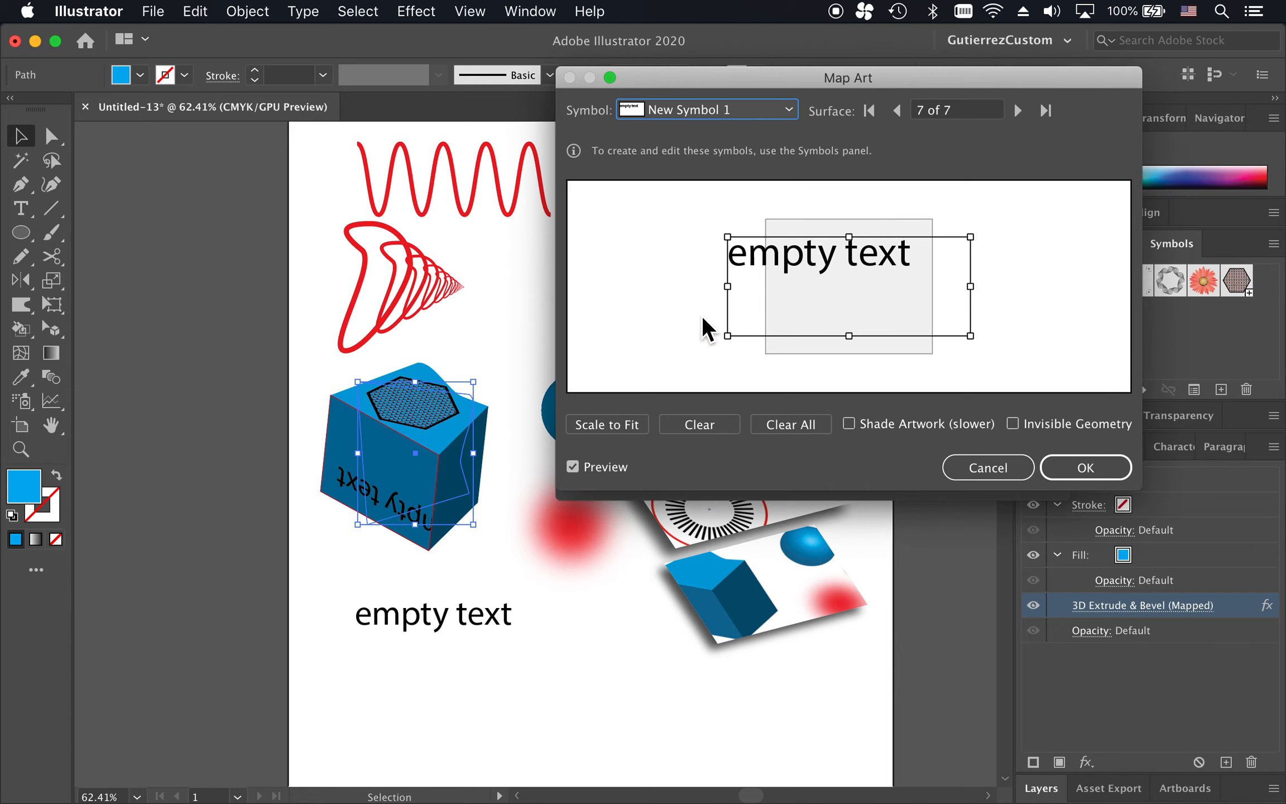
# Rotate the mapped text 180°, shrink it to fit inside surface 7, apply the effect and deselect the cube.
pyautogui.moveTo(846, 264); pyautogui.dragTo(867, 282)
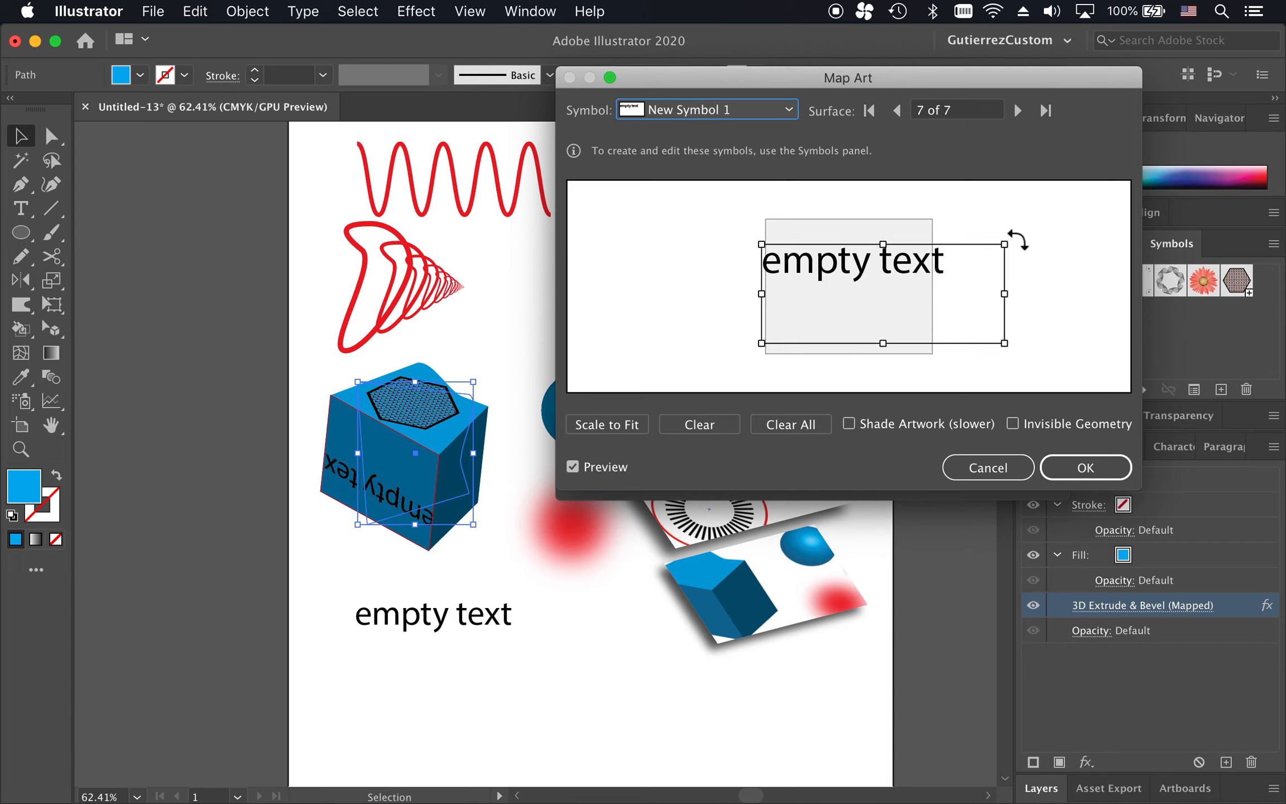
pyautogui.moveTo(1014, 237); pyautogui.dragTo(854, 363)
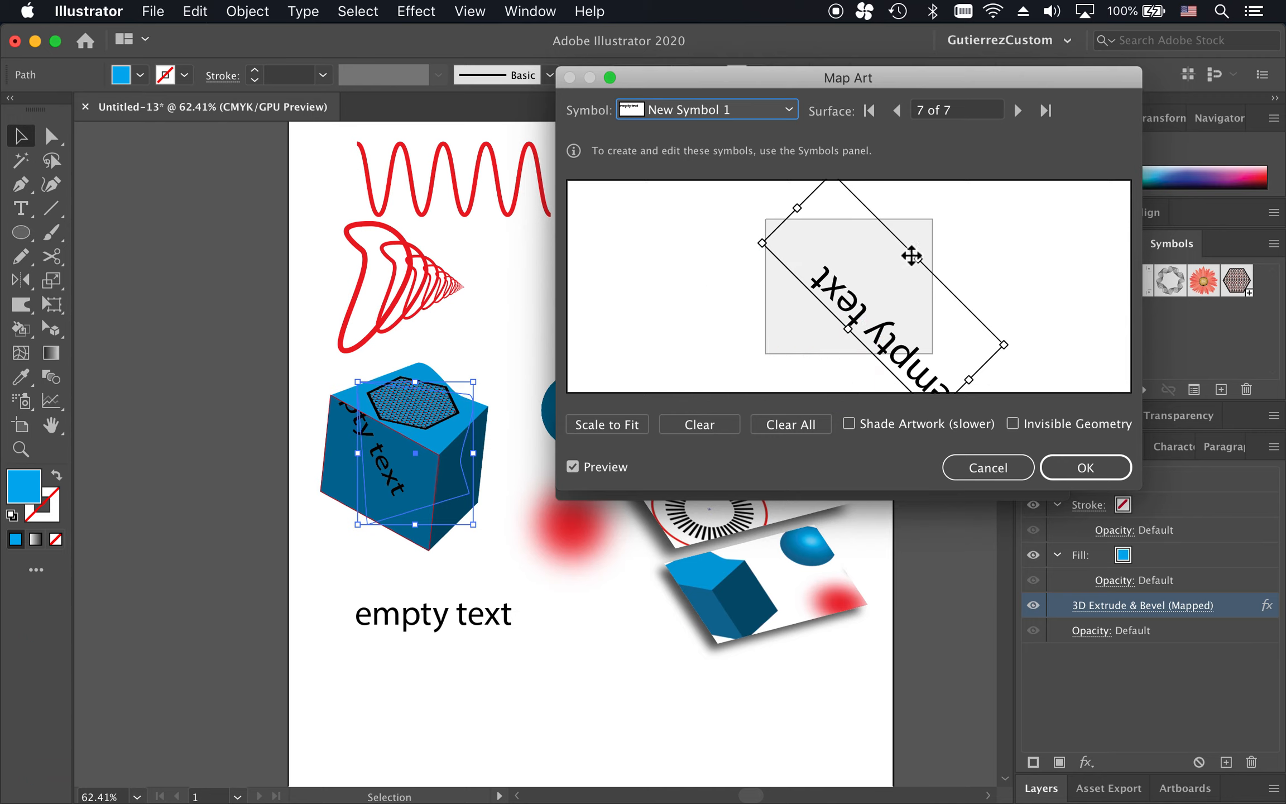
pyautogui.moveTo(1019, 340); pyautogui.dragTo(1016, 284)
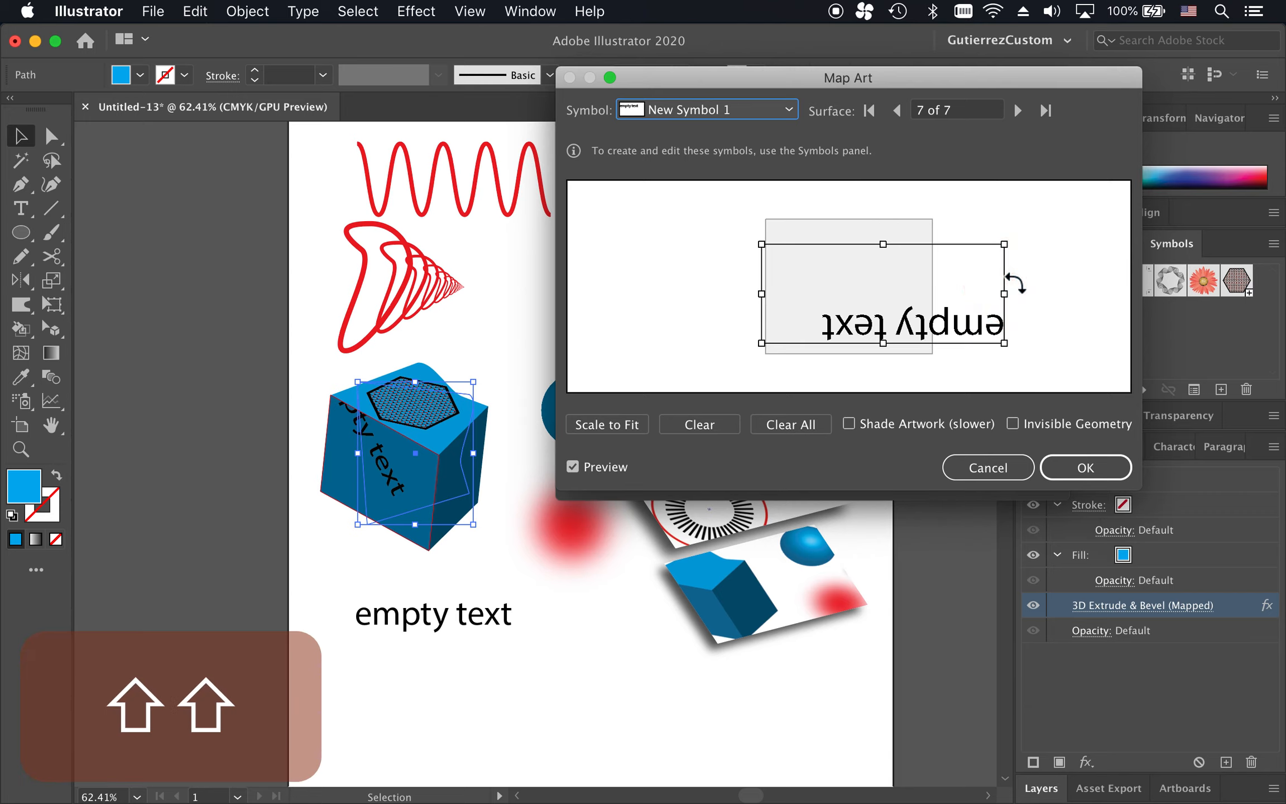
pyautogui.moveTo(1004, 343); pyautogui.dragTo(936, 314)
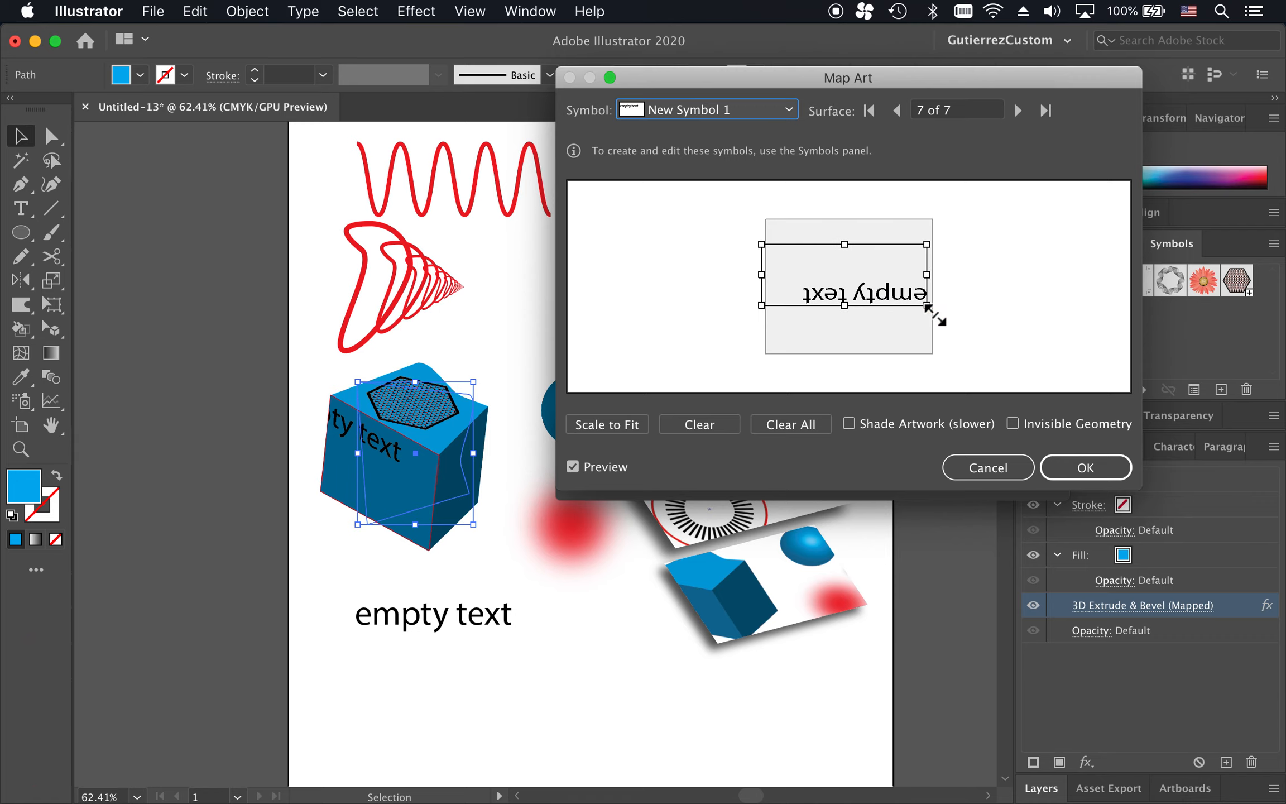
pyautogui.click(1075, 468)
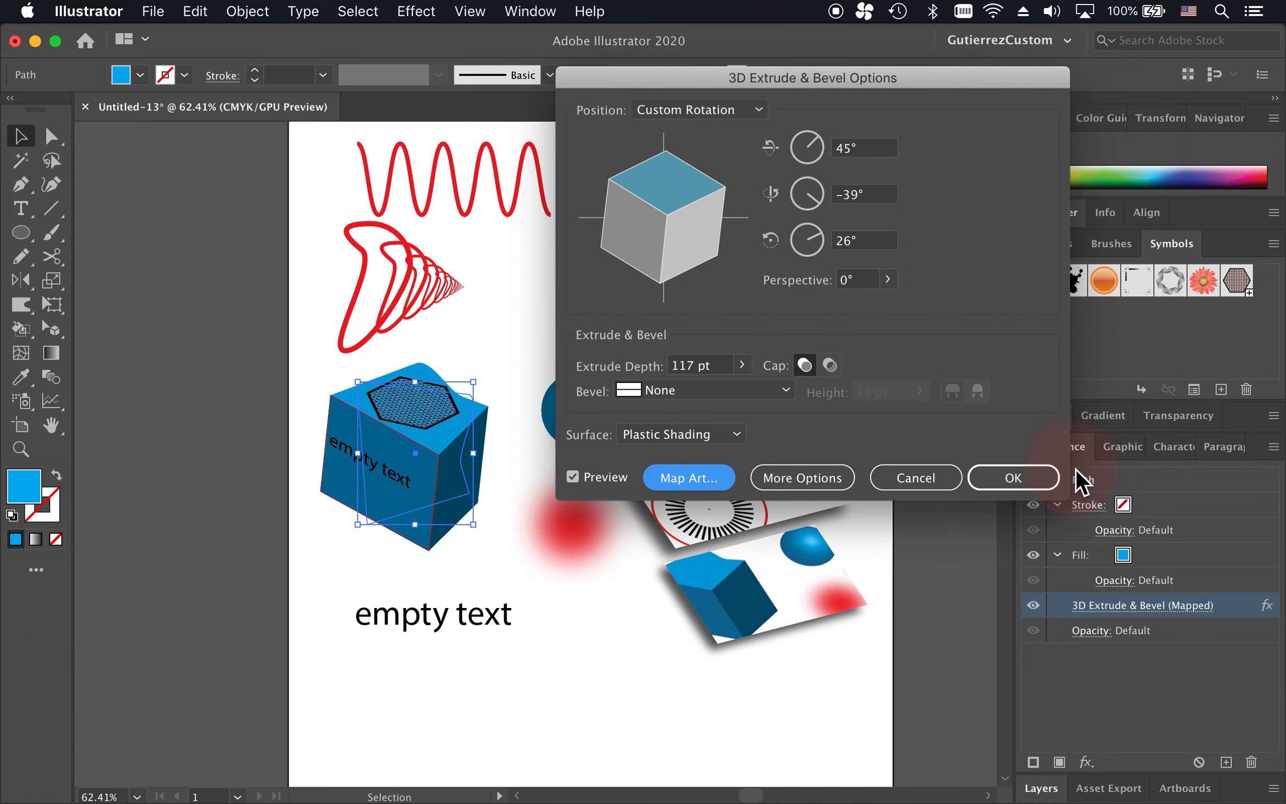
pyautogui.click(989, 482)
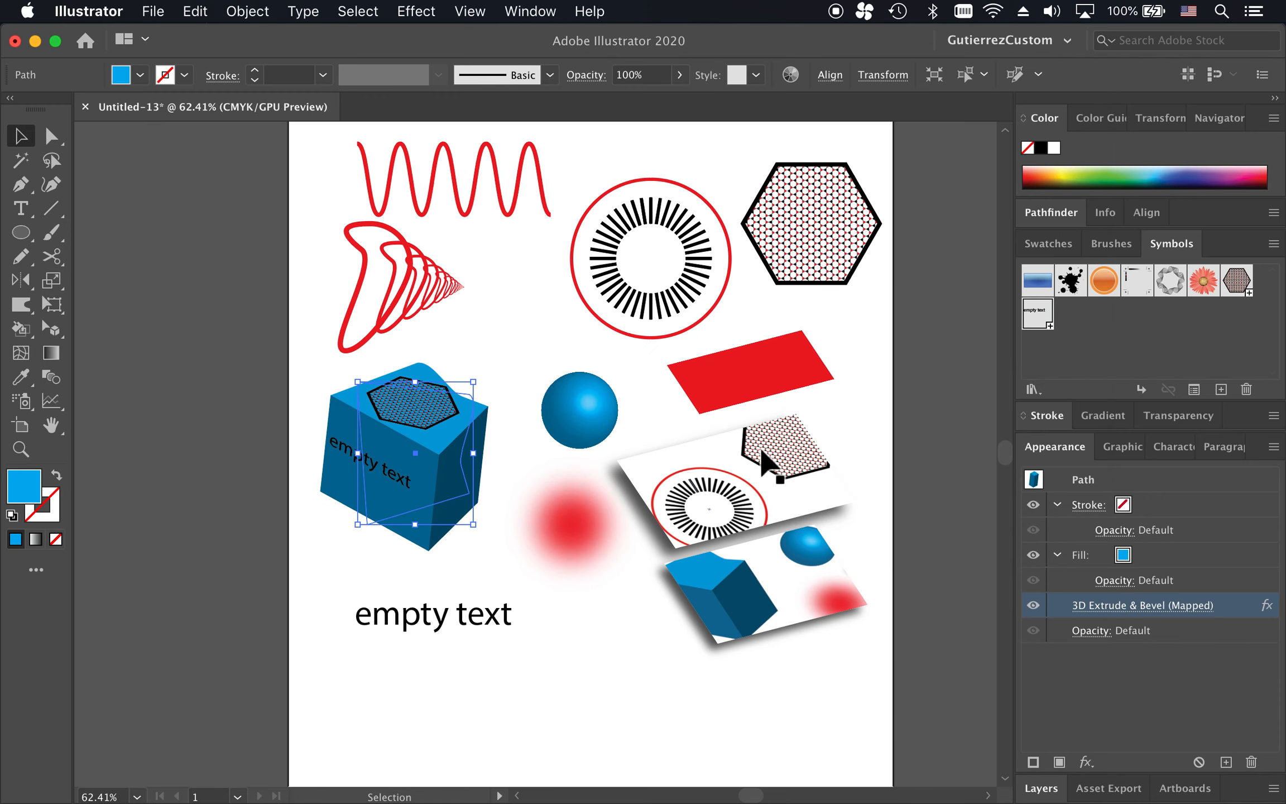
pyautogui.click(526, 340)
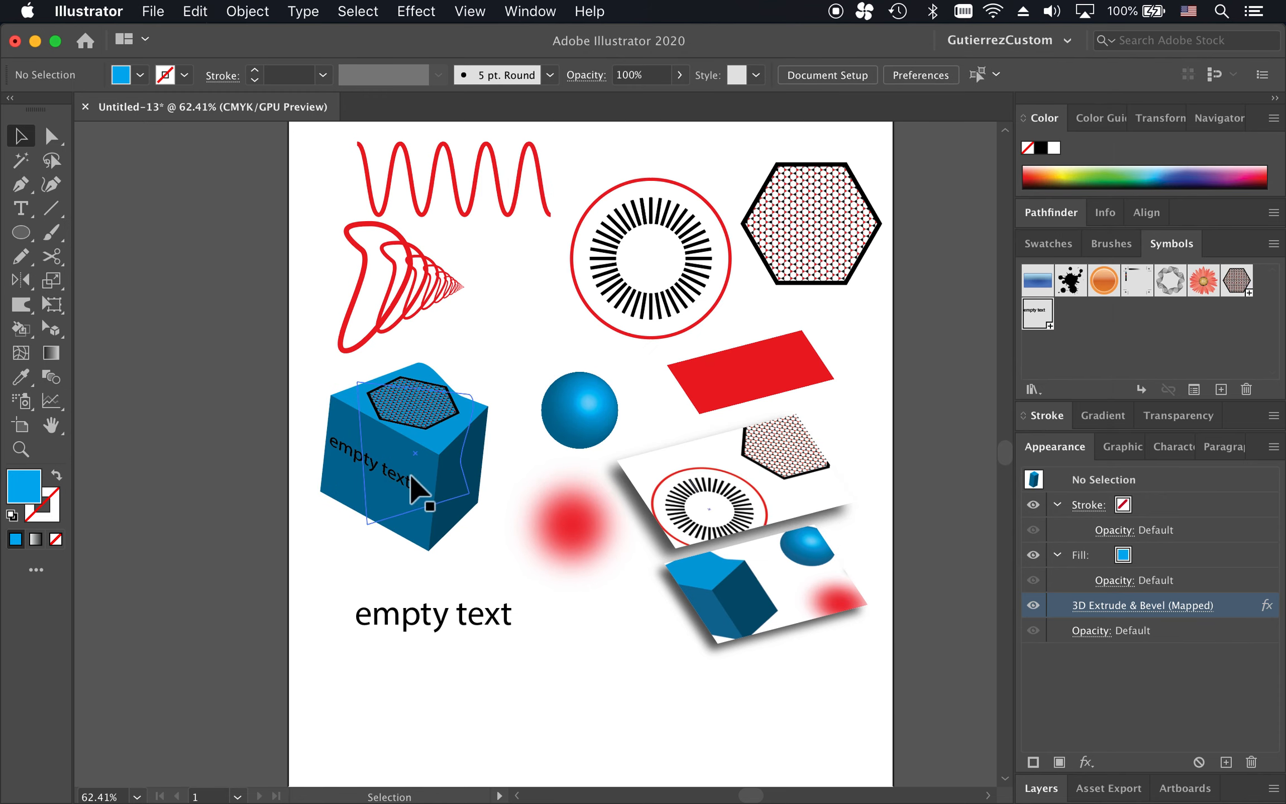